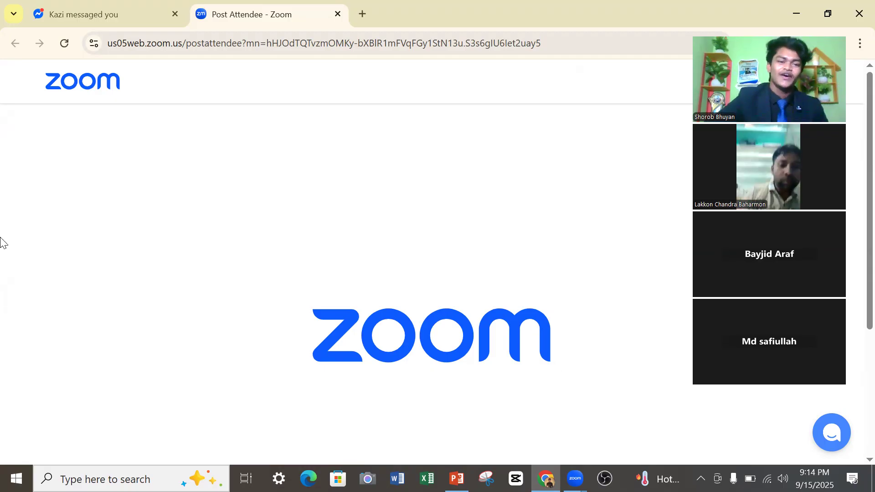
Open a new browser tab, search Google for "fiverr" and open the Fiverr freelance marketplace site.
click(362, 14)
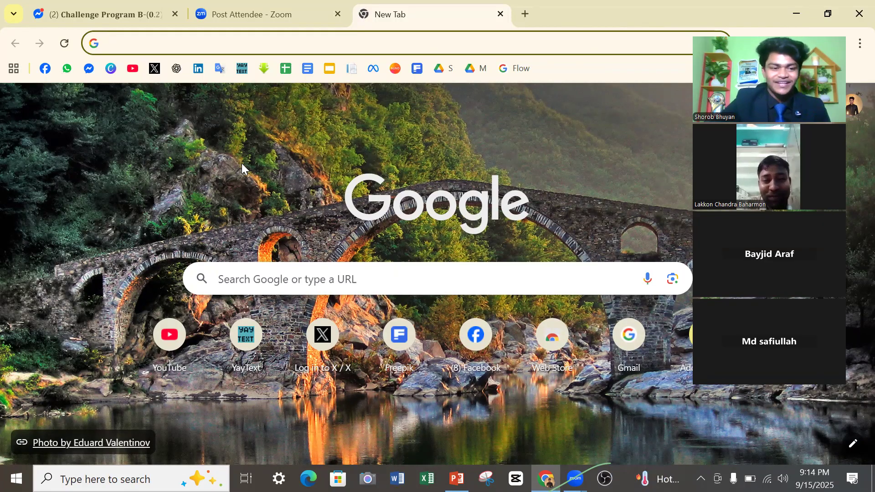
click(127, 51)
click(121, 75)
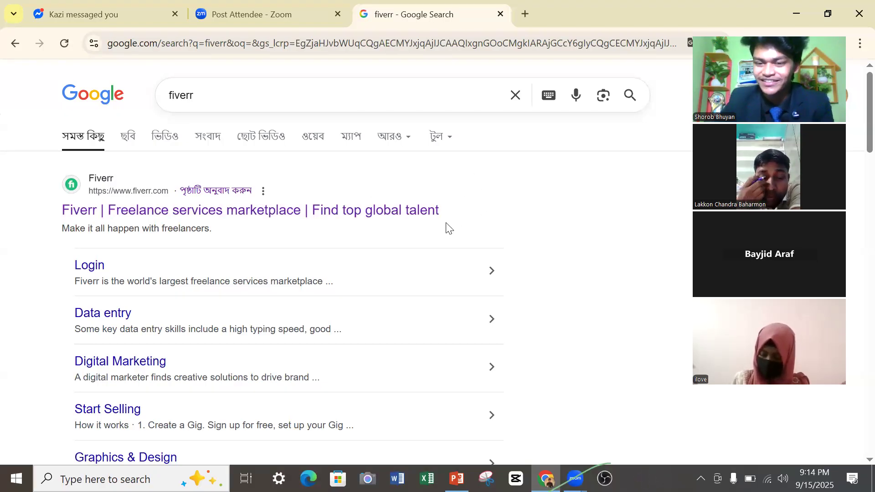
click(253, 214)
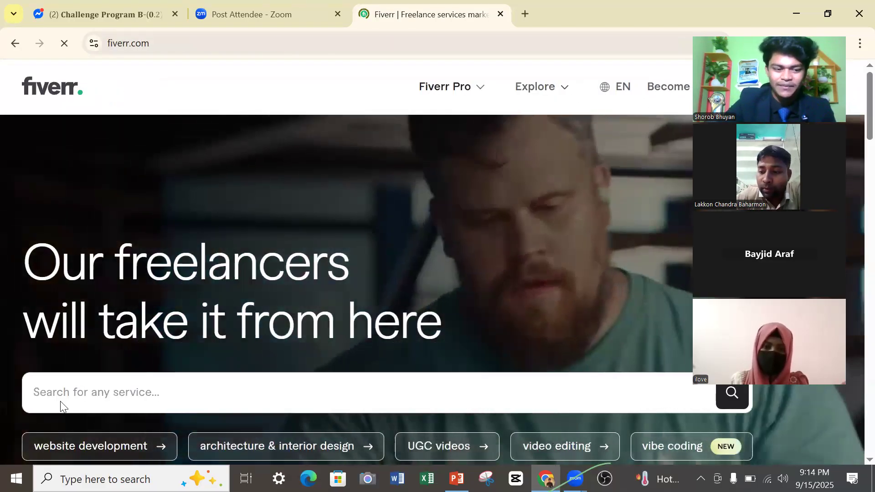
Search Fiverr for the suggested service "canva design".
click(59, 397)
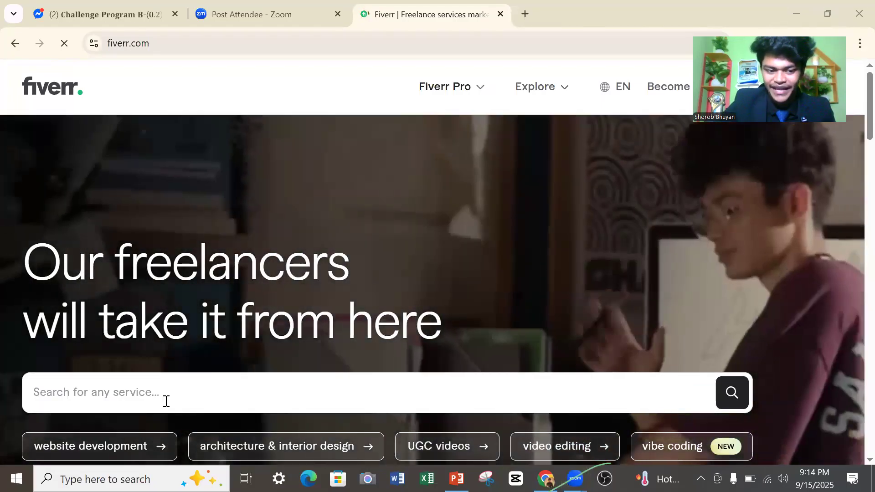
click(176, 403)
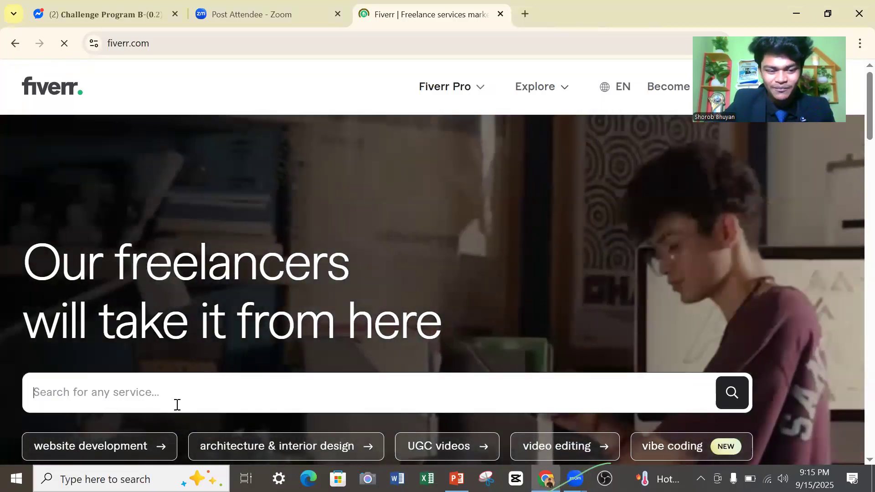
text(\)
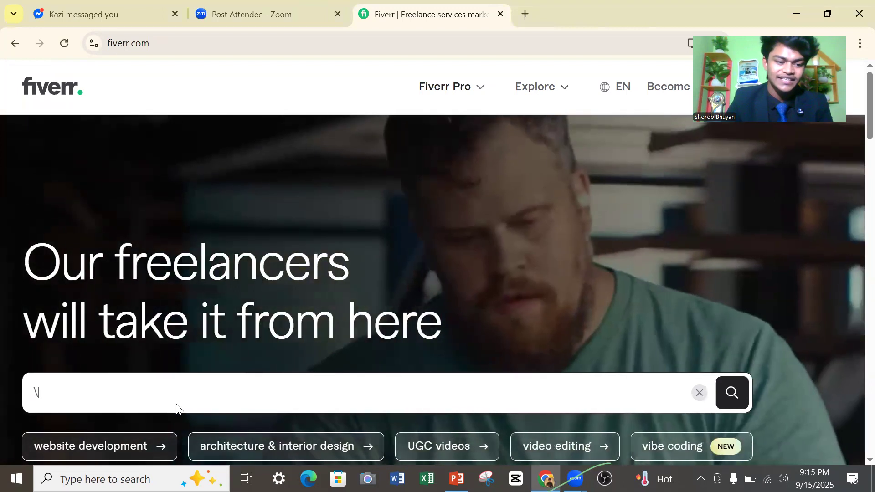
key(BackSpace)
text(C an)
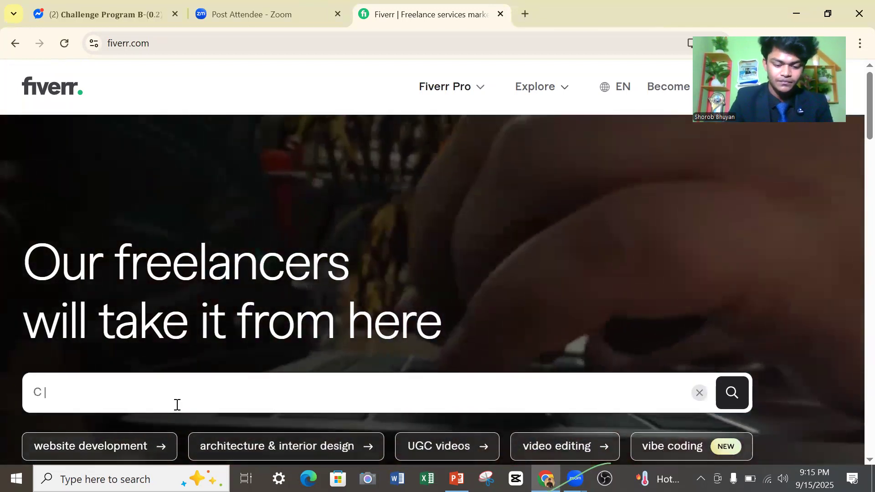
text(va)
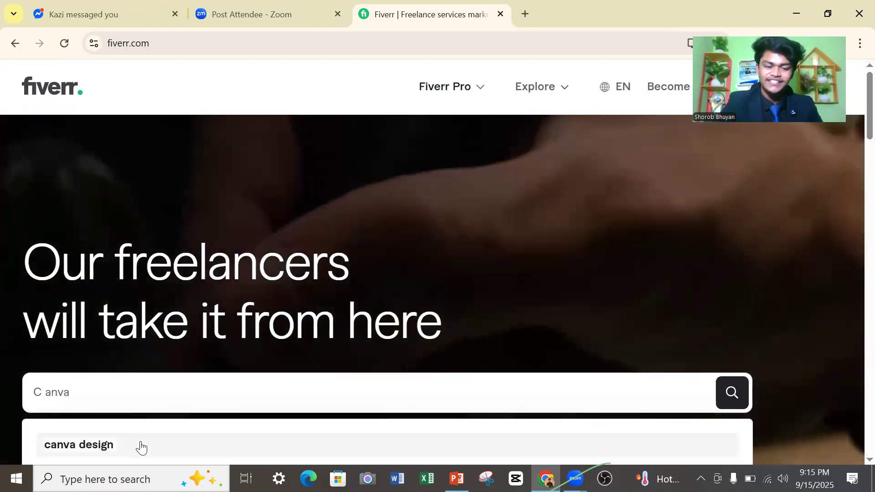
click(137, 446)
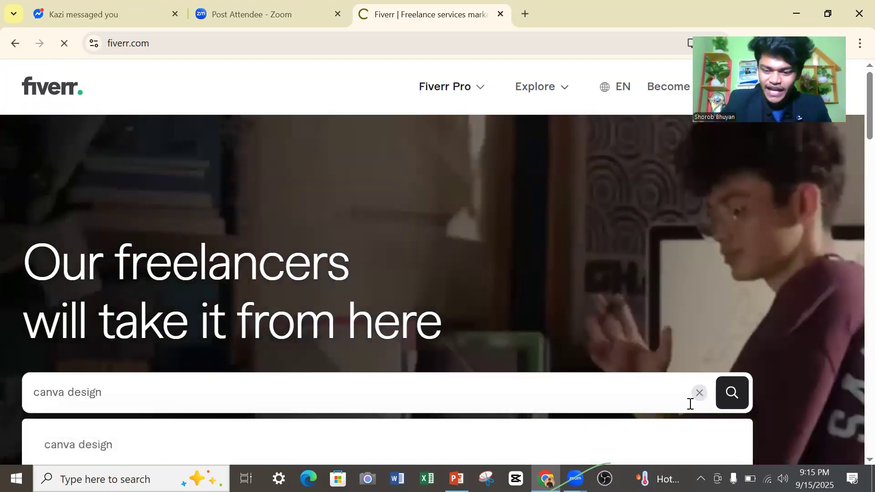
click(735, 396)
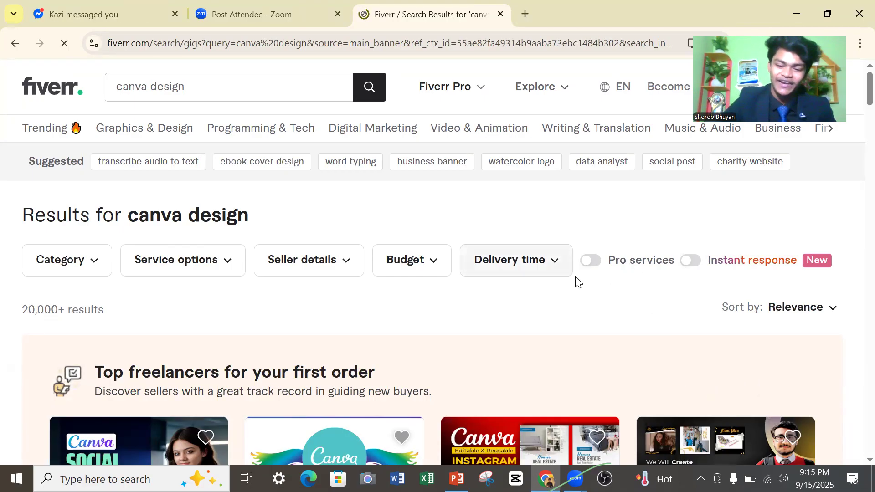
Browse the top freelancers in the results and open the gig for editable Canva social media posts and Canva templates.
scroll(360, 301, down, 3)
scroll(335, 319, down, 3)
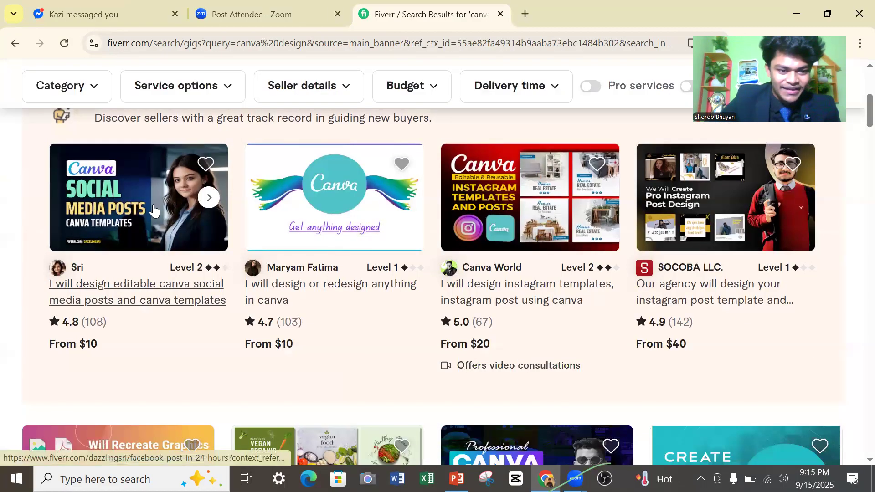
scroll(110, 245, up, 3)
scroll(110, 245, up, 2)
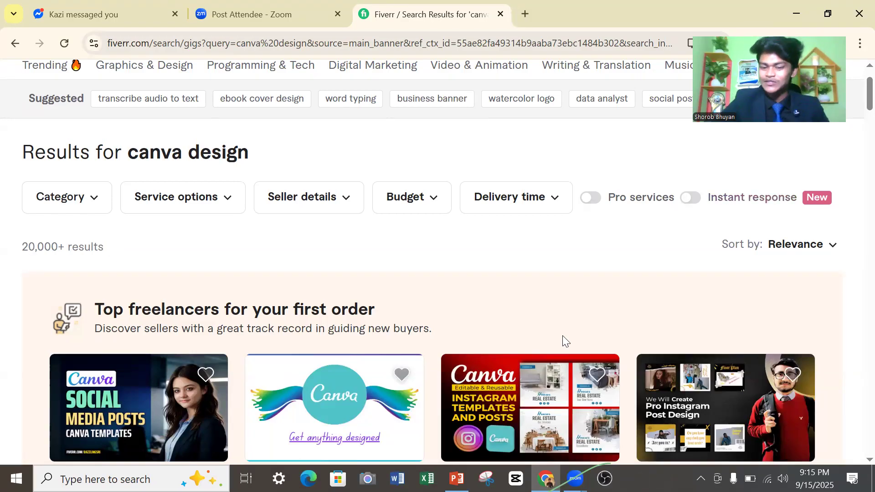
scroll(520, 368, down, 1)
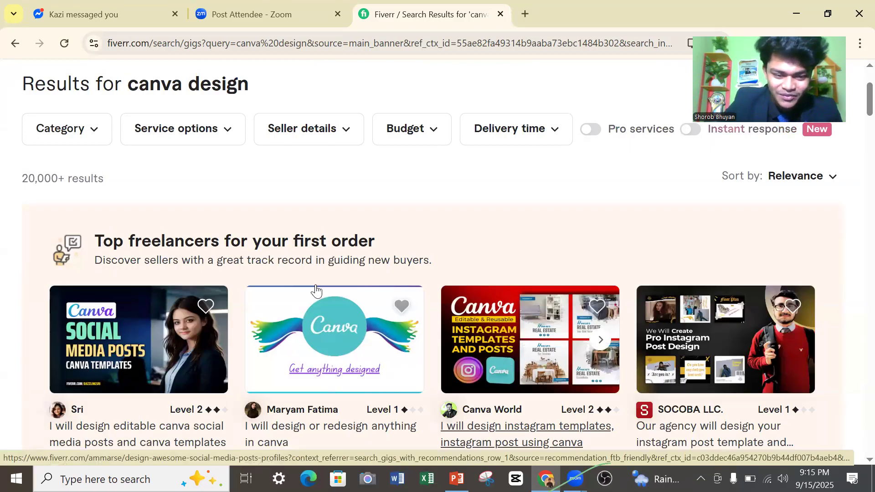
scroll(74, 342, down, 1)
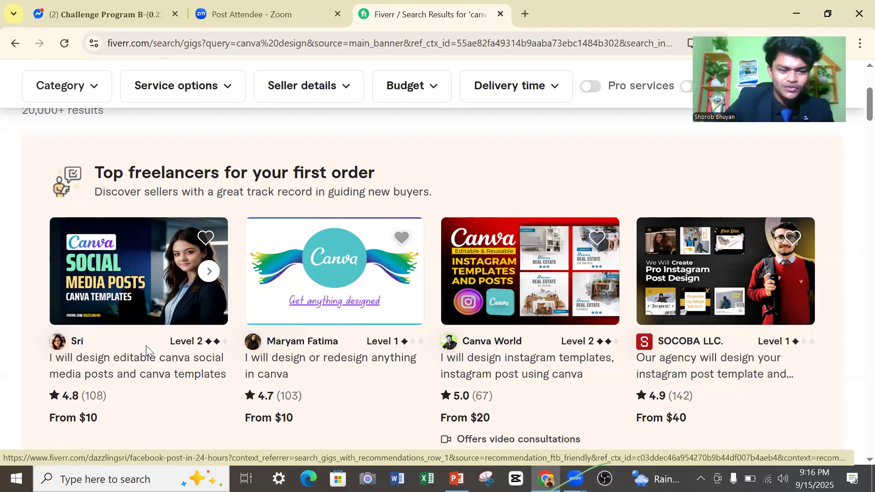
click(46, 337)
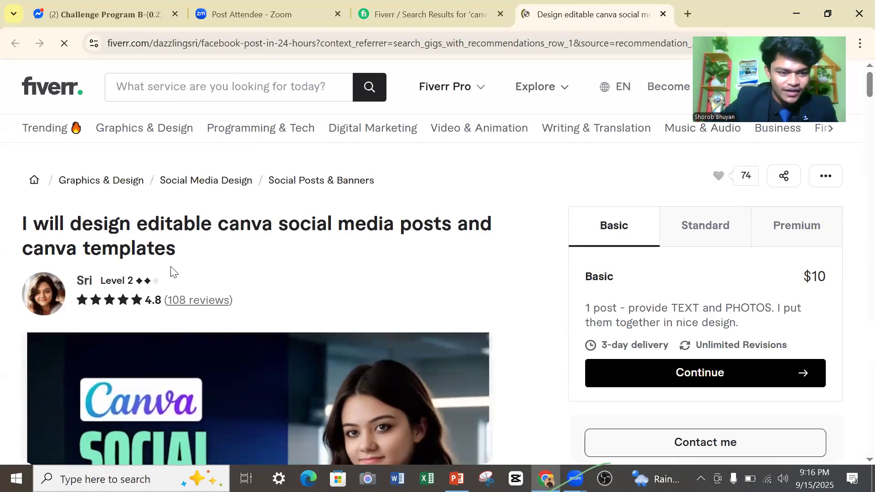
Review the gig's description and the seller's profile details, including country, response time and languages.
scroll(82, 291, down, 1)
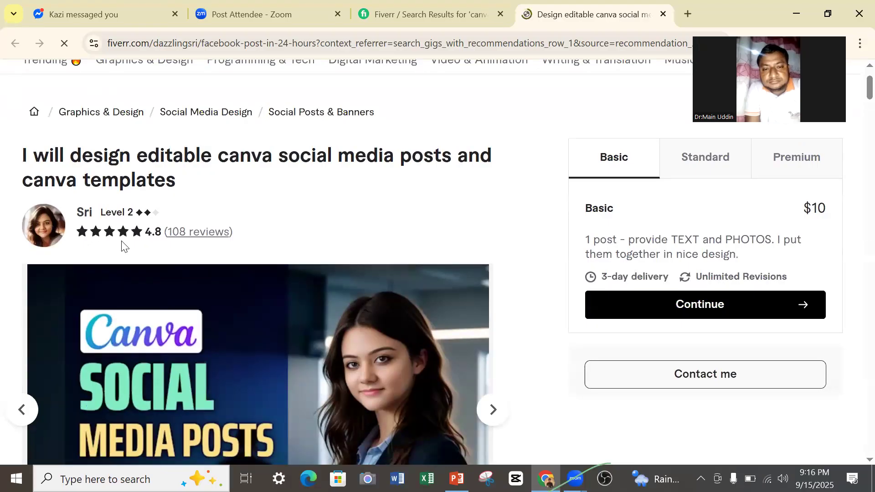
scroll(356, 332, down, 15)
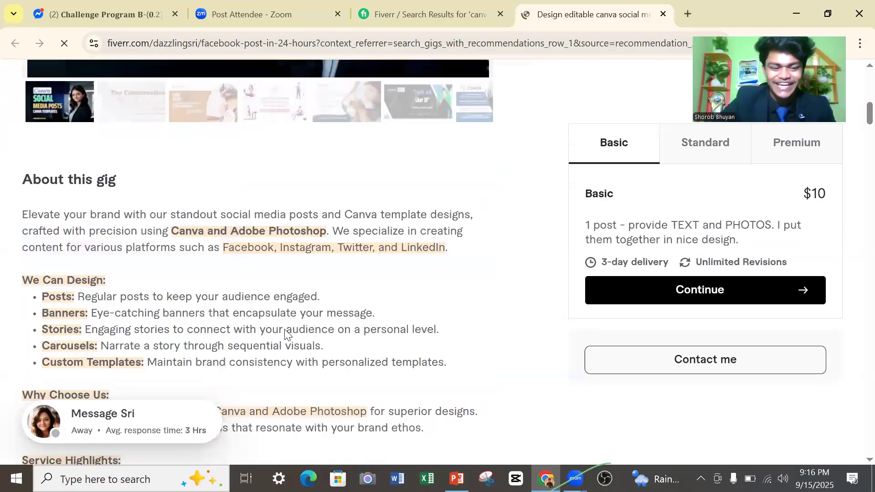
scroll(284, 335, down, 8)
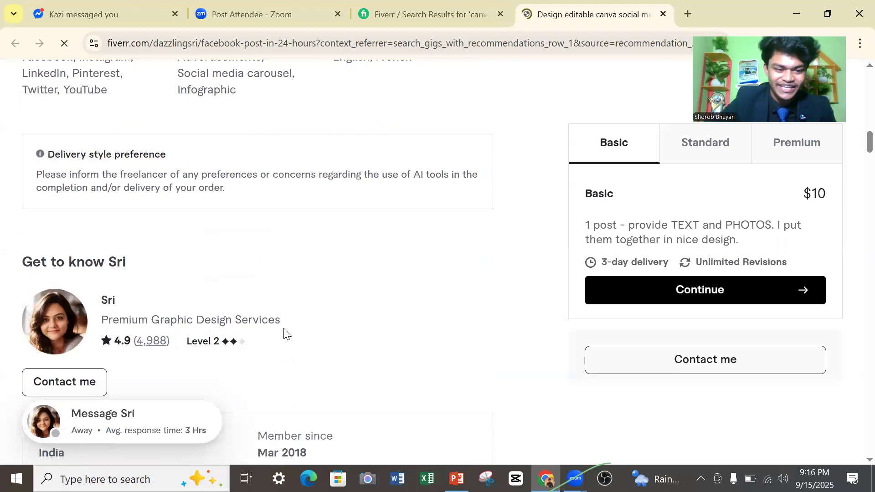
scroll(134, 288, down, 3)
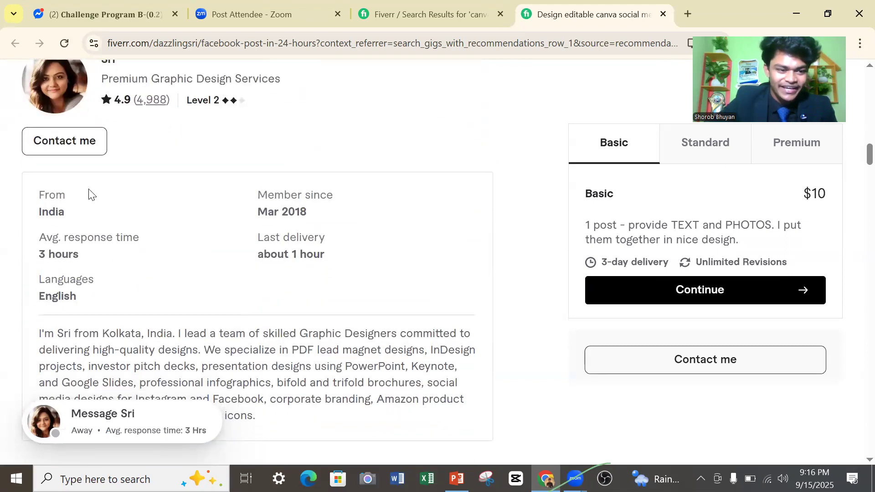
scroll(87, 168, up, 1)
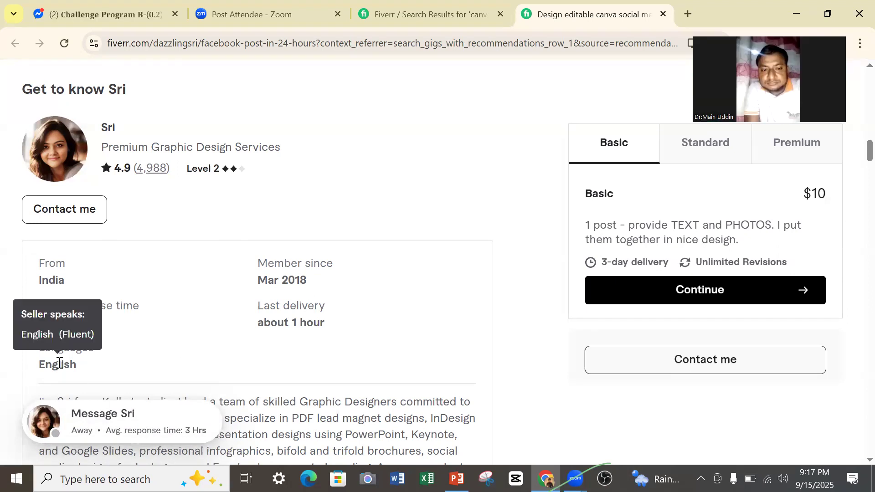
mouse_move(59, 363)
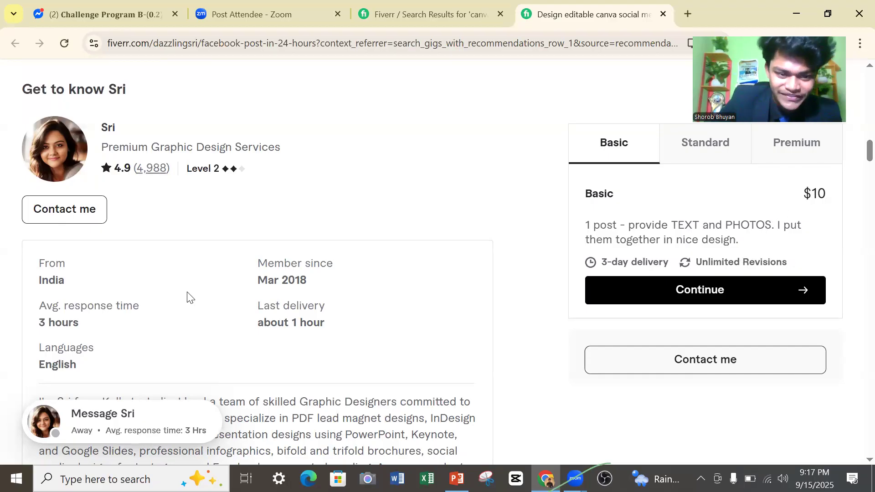
Look through the gig's portfolio, package comparison and recommended gigs, and return to the gig's title and pricing.
scroll(187, 297, down, 1)
scroll(234, 267, down, 10)
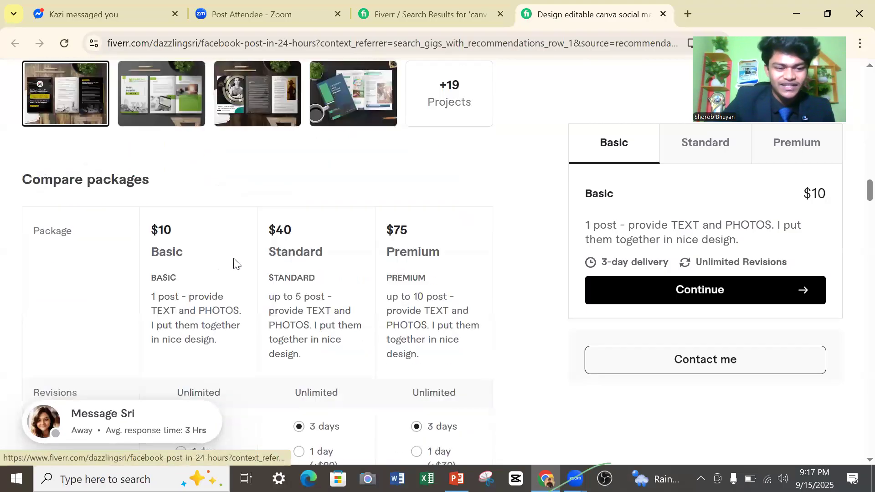
scroll(234, 252, up, 1)
scroll(235, 255, down, 1)
scroll(235, 254, down, 1)
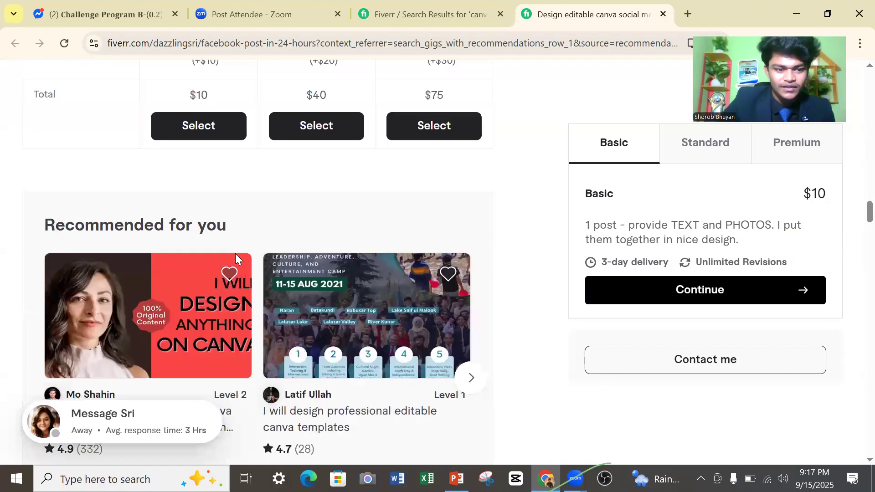
scroll(235, 254, up, 11)
scroll(244, 253, up, 12)
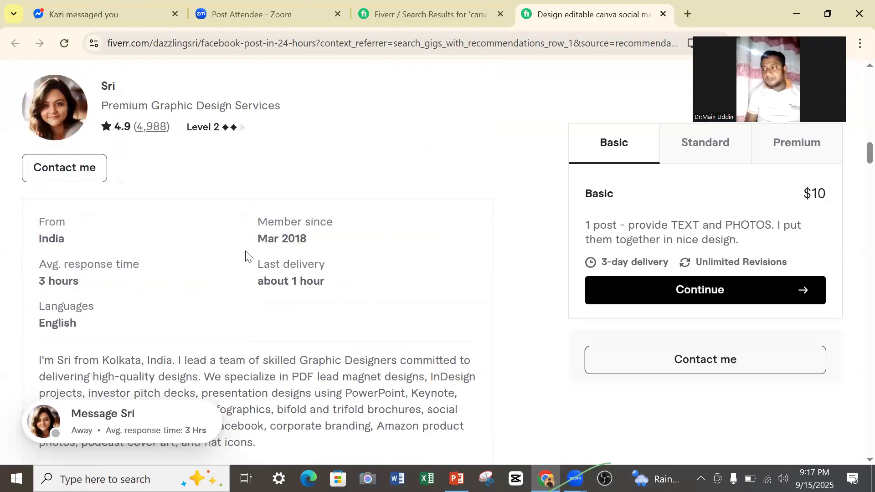
scroll(245, 249, up, 5)
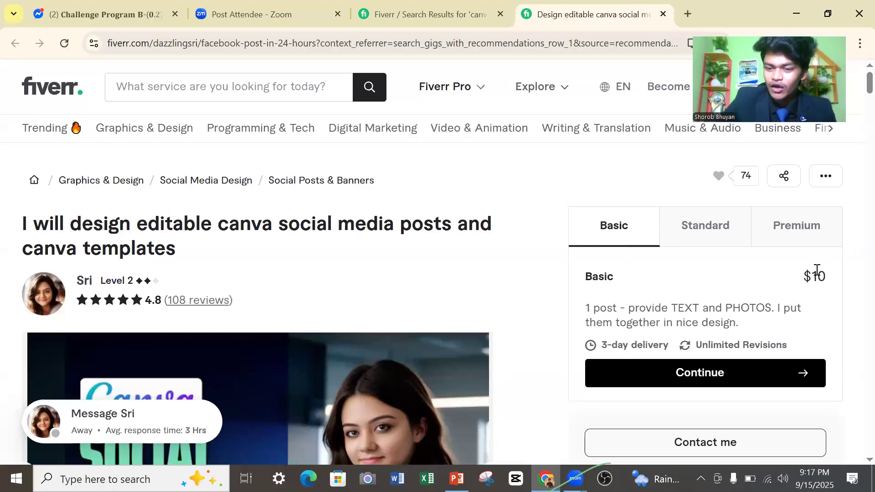
View the gig's Standard and Premium package offers, and return to the Standard package.
click(721, 227)
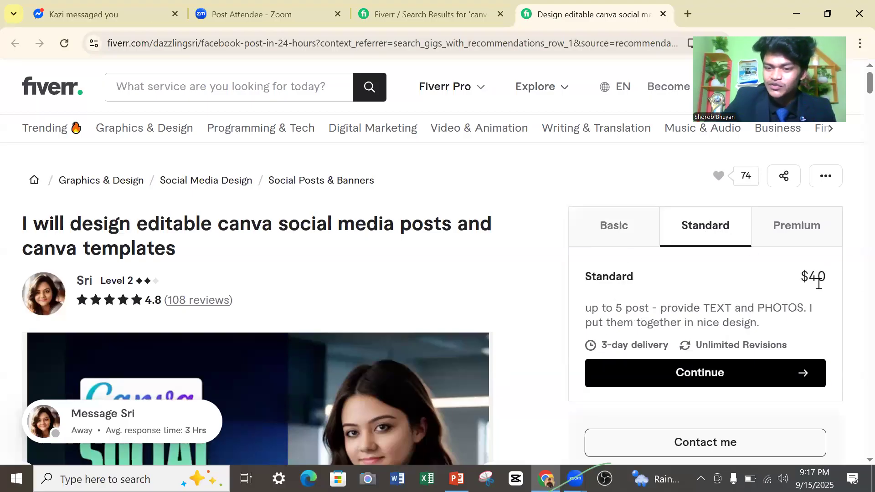
click(805, 239)
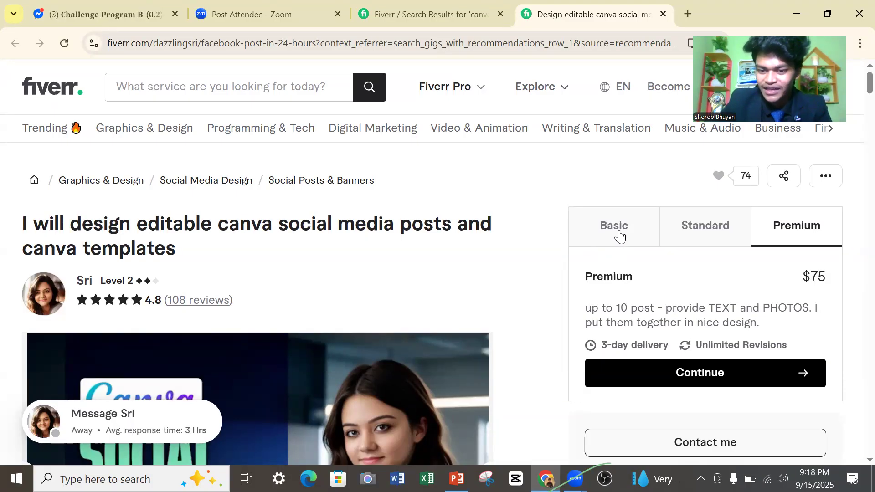
click(706, 239)
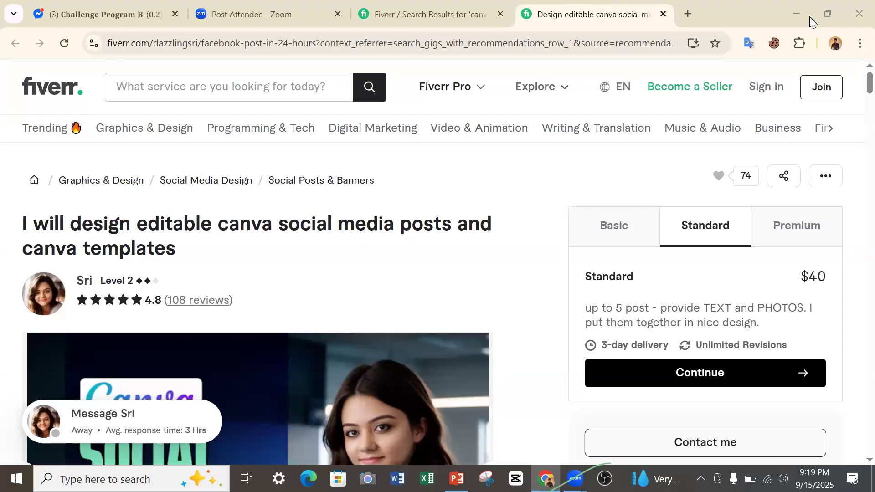
click(122, 293)
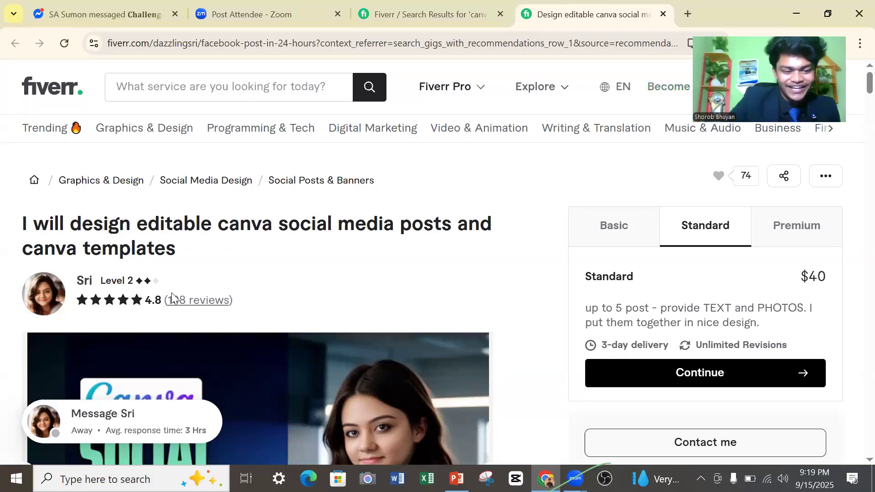
scroll(113, 327, down, 5)
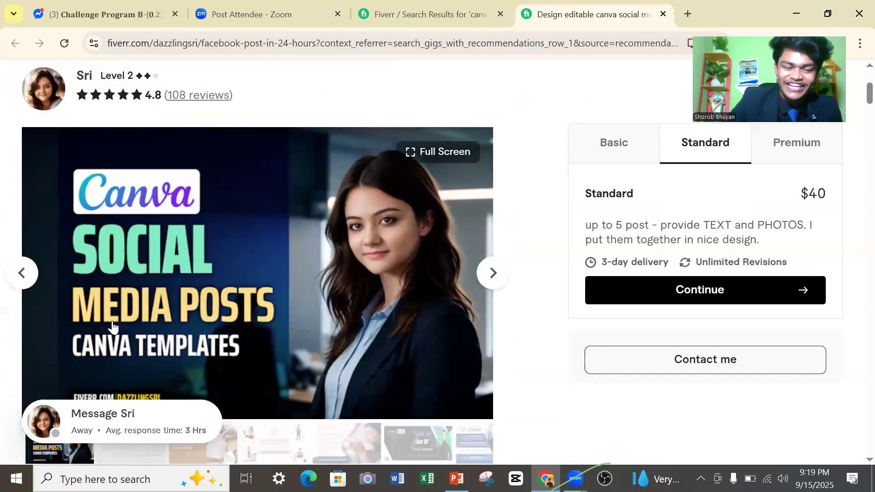
scroll(86, 152, up, 5)
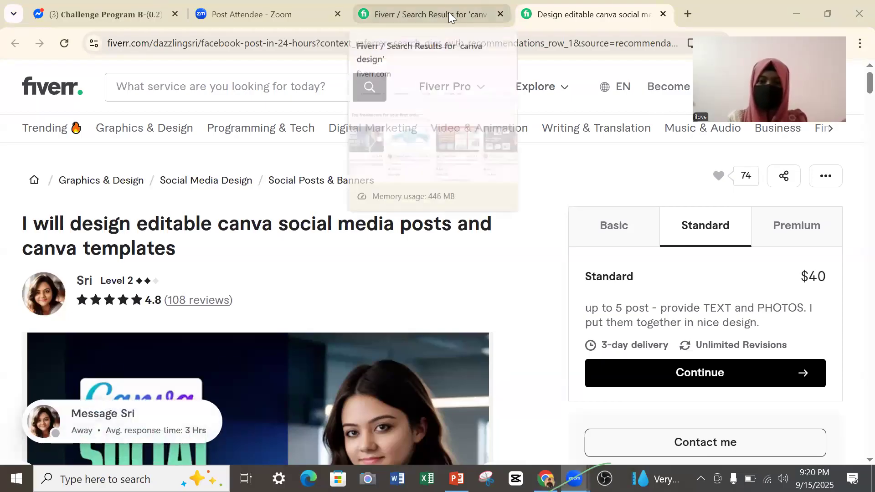
Return to the canva design search results and open the gig for professional Canva graphic designs to read its description.
key(ctrl+shift+Tab)
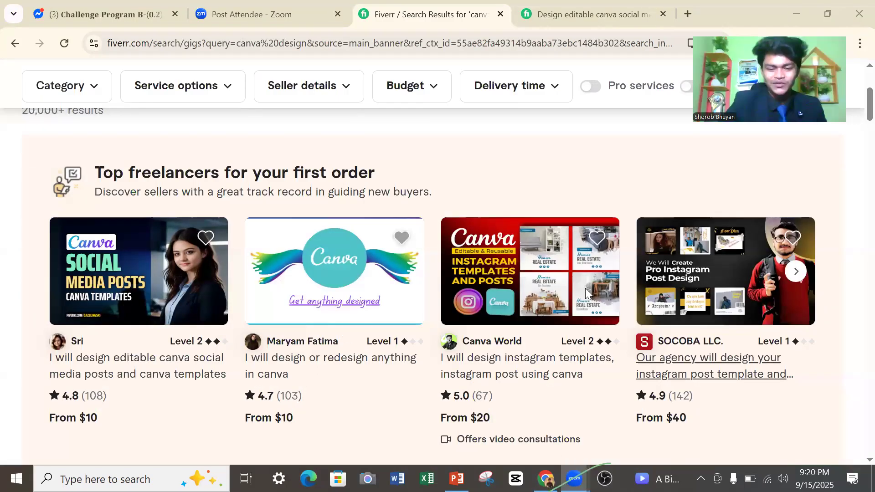
scroll(586, 294, down, 5)
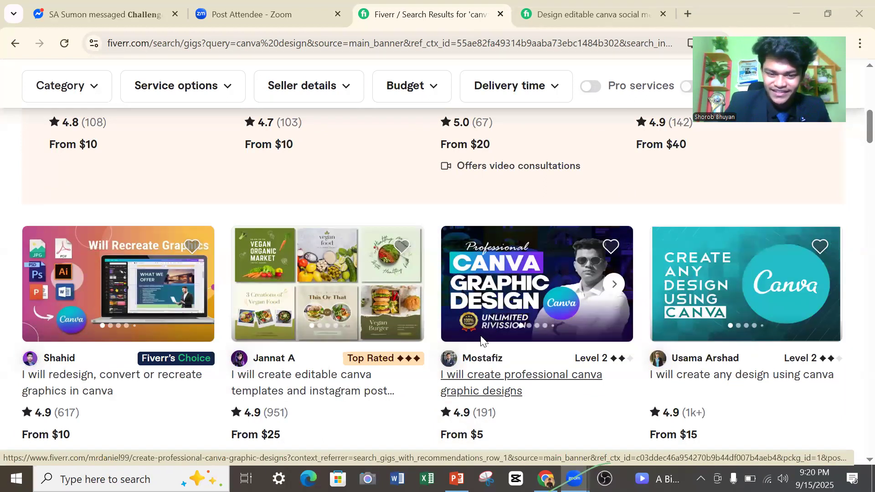
click(501, 312)
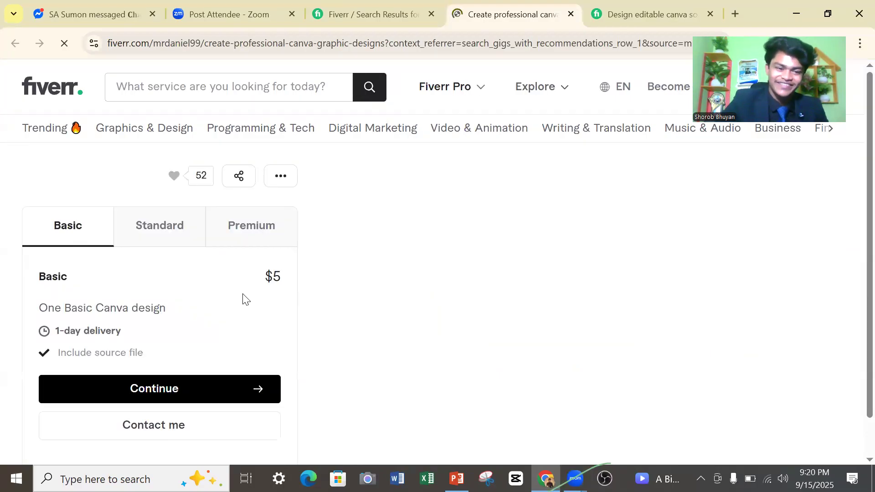
scroll(282, 250, down, 15)
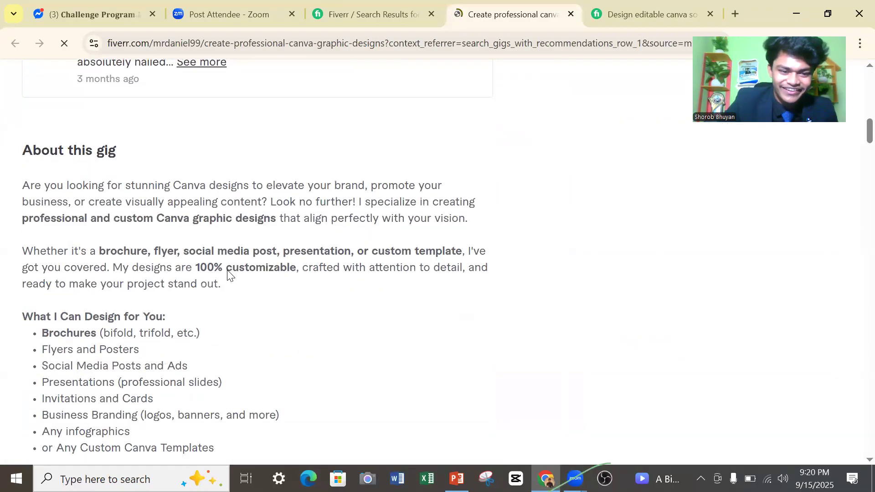
Review the seller's profile details below the gig description, including country, membership date, response time and languages.
scroll(227, 278, down, 10)
scroll(207, 279, down, 5)
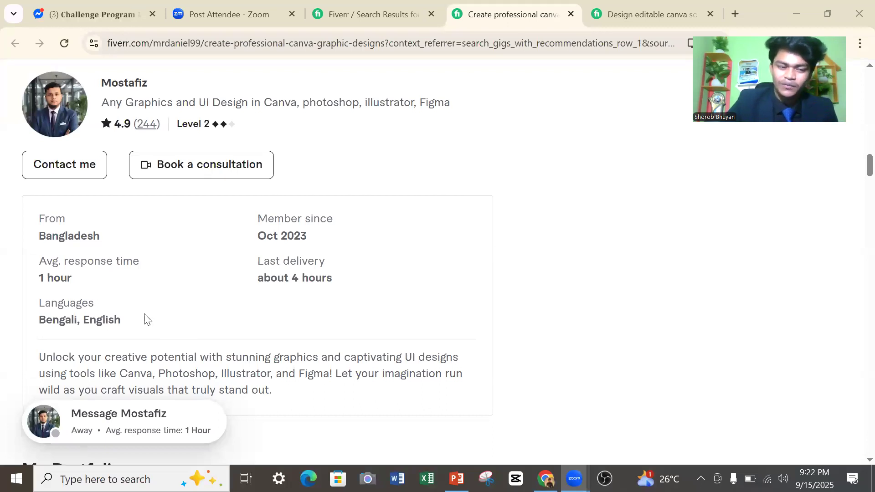
scroll(145, 318, down, 3)
scroll(255, 313, up, 3)
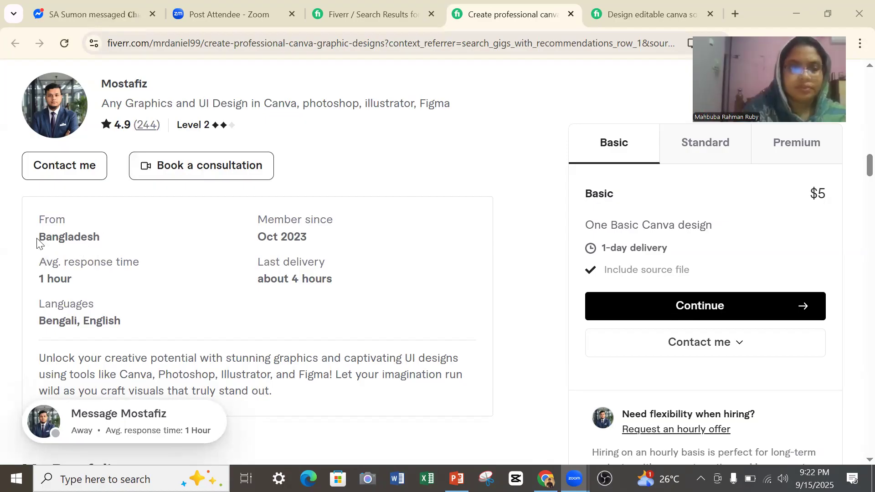
drag(38, 241, 121, 248)
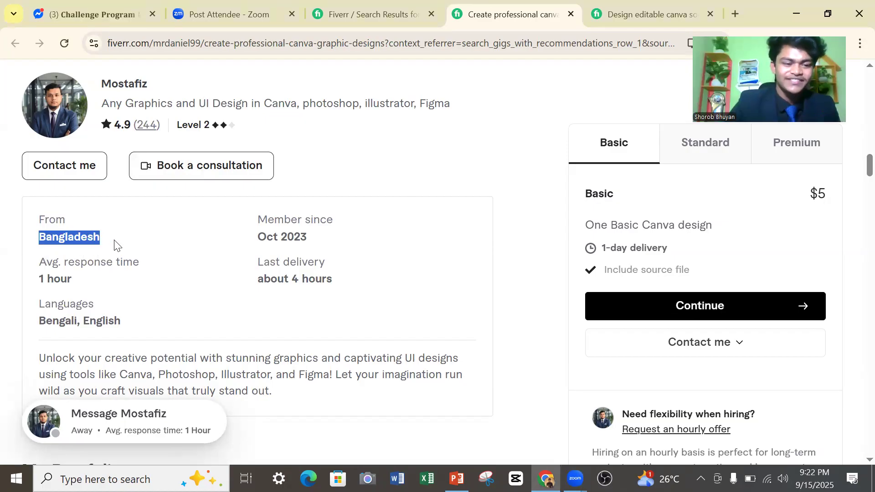
click(115, 245)
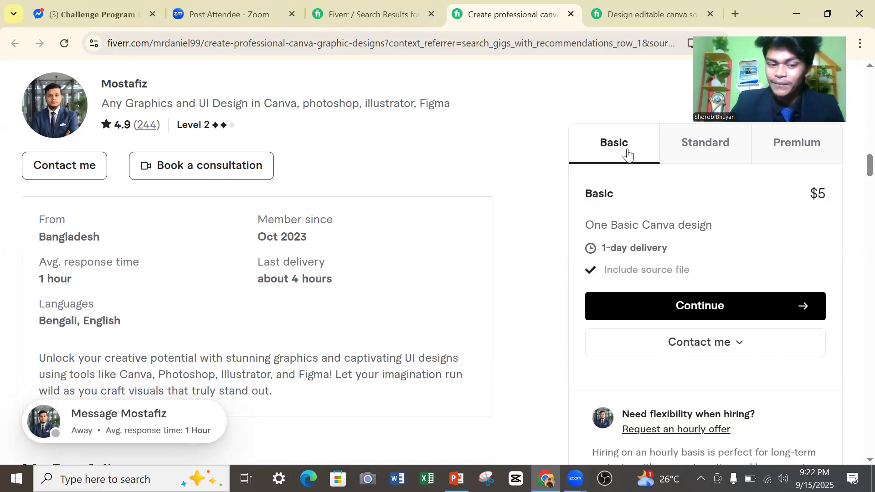
Compare the gig's Standard and Premium package offers, ending on the Premium package.
click(709, 151)
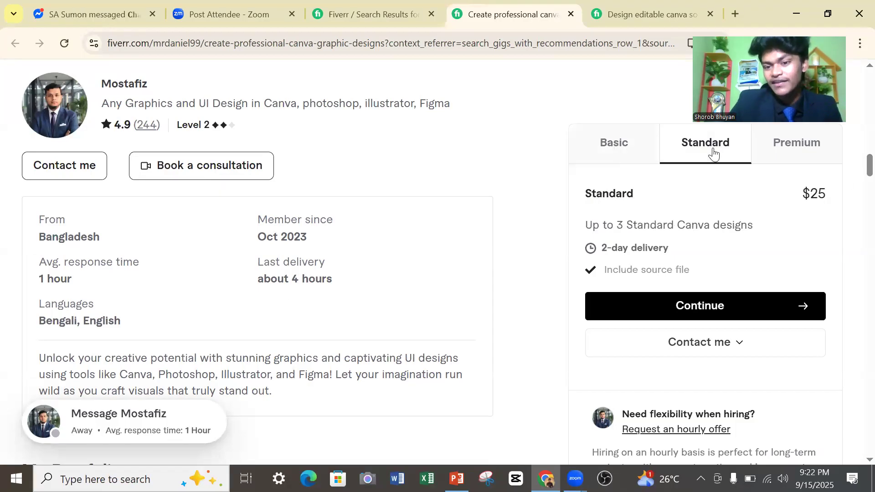
click(786, 159)
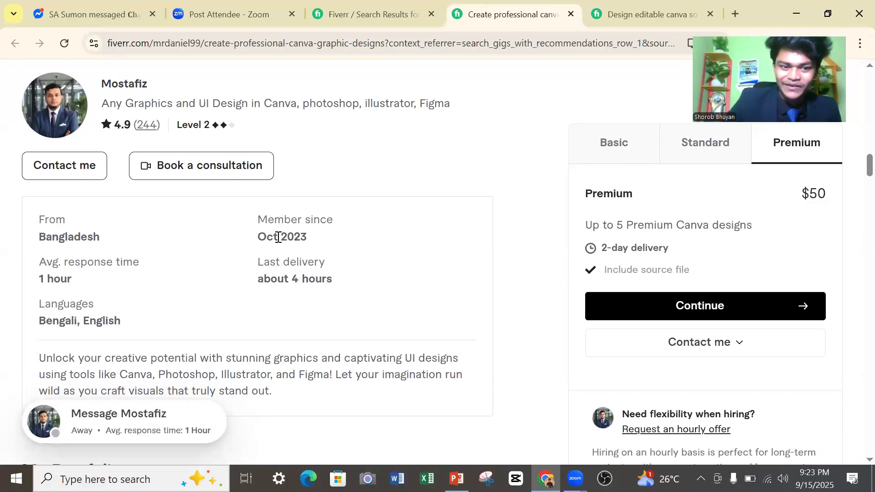
scroll(278, 237, up, 3)
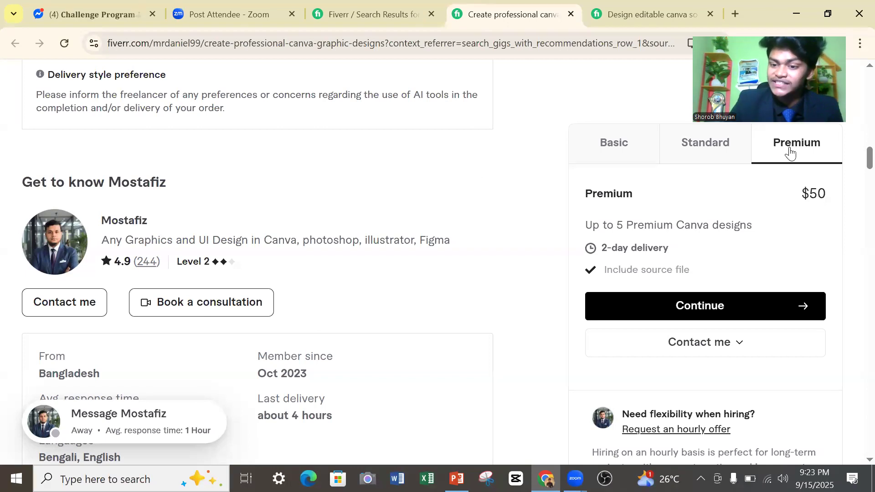
click(715, 151)
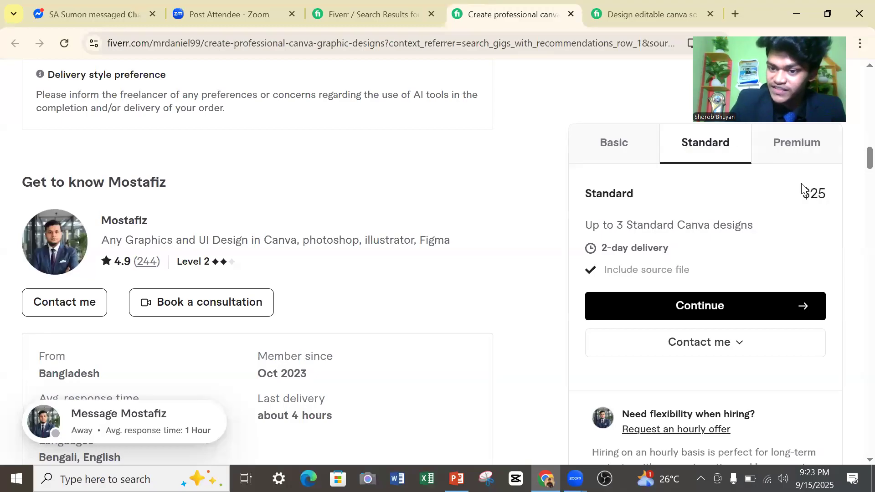
click(776, 161)
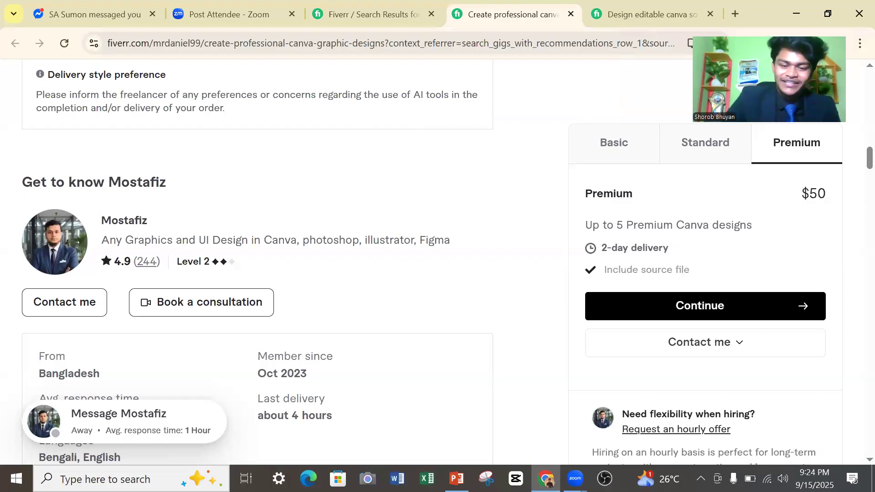
Check the "What We Will Learn" slide in PowerPoint, minimize the presentation, and close the Fiverr browser window.
click(456, 478)
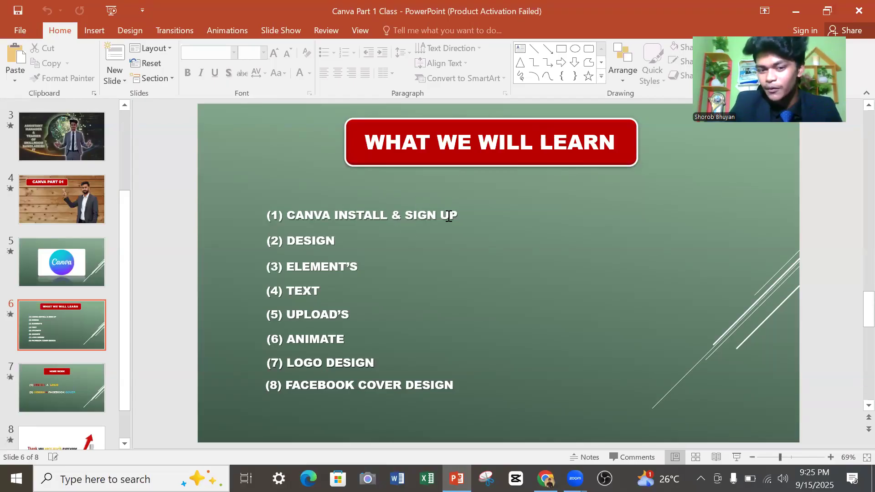
click(793, 12)
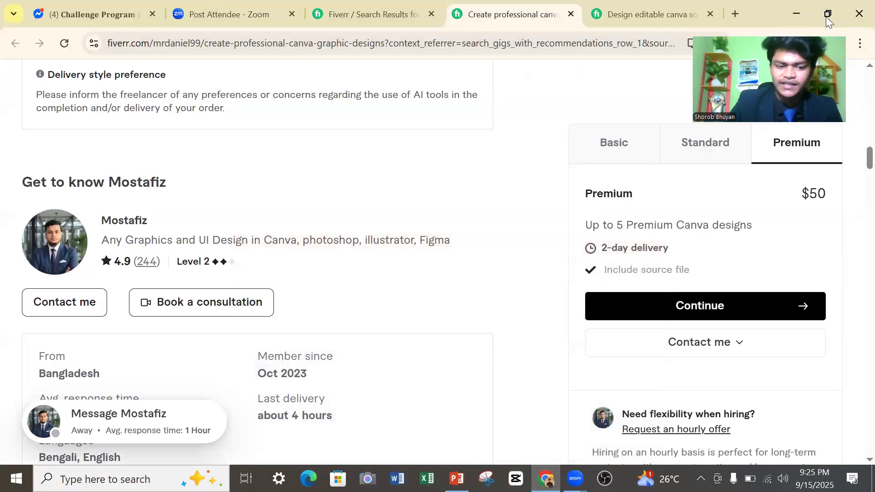
click(858, 13)
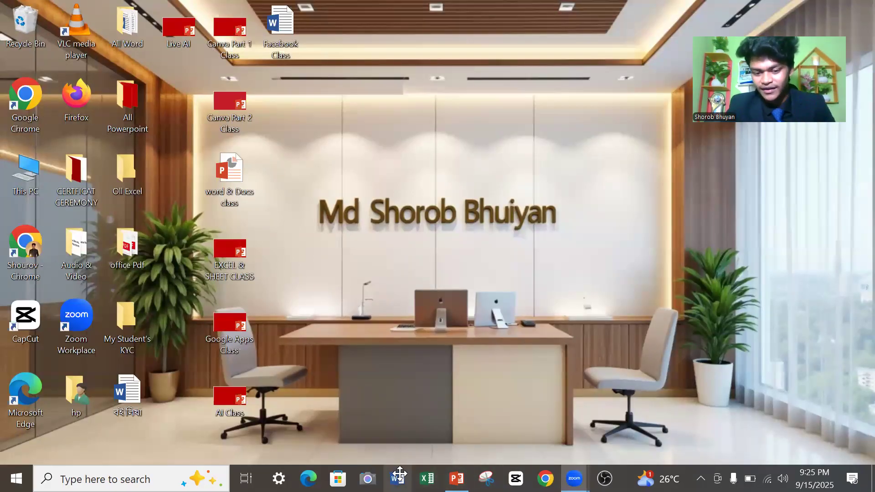
Start Chrome with the "First" profile and open the Canva website through a Google search for canva.
mouse_move(574, 479)
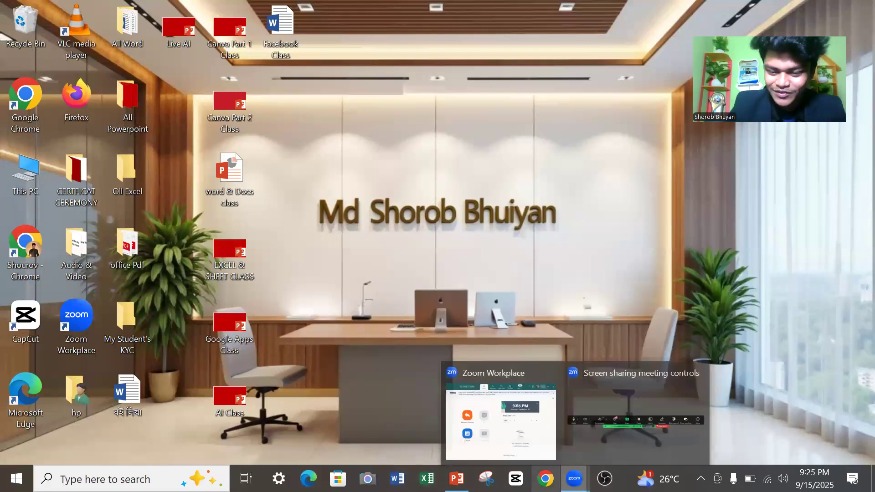
click(545, 479)
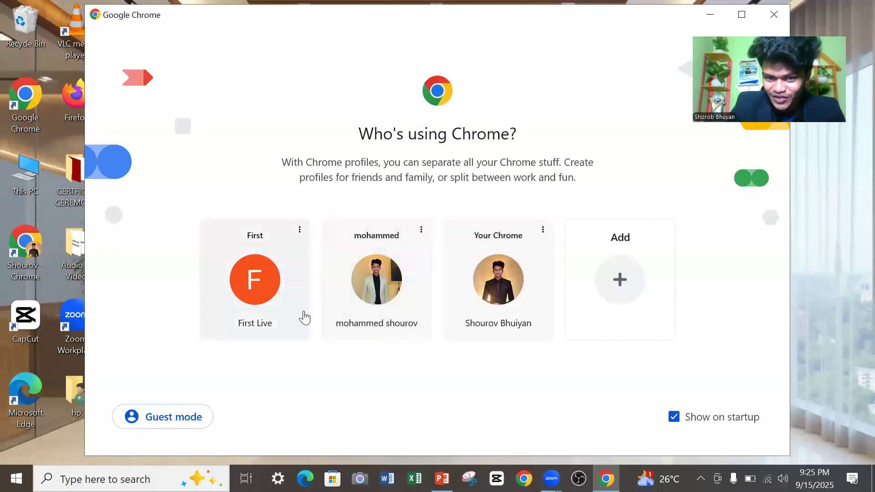
click(275, 301)
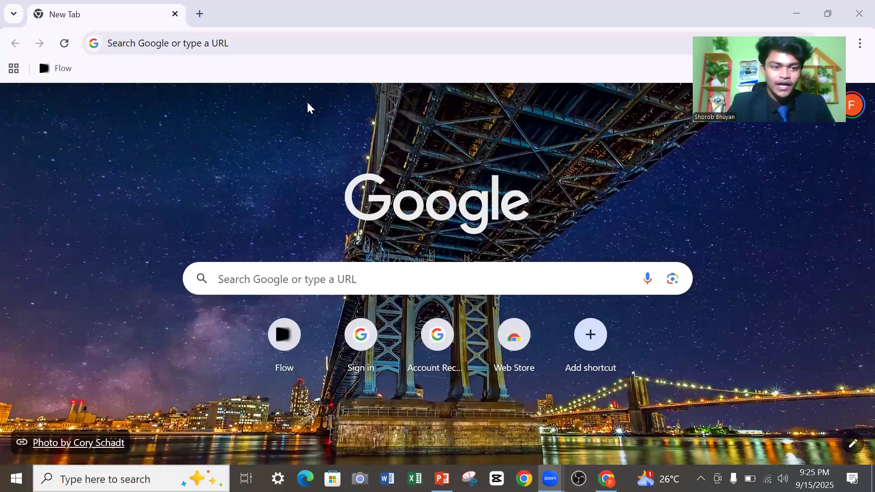
click(224, 45)
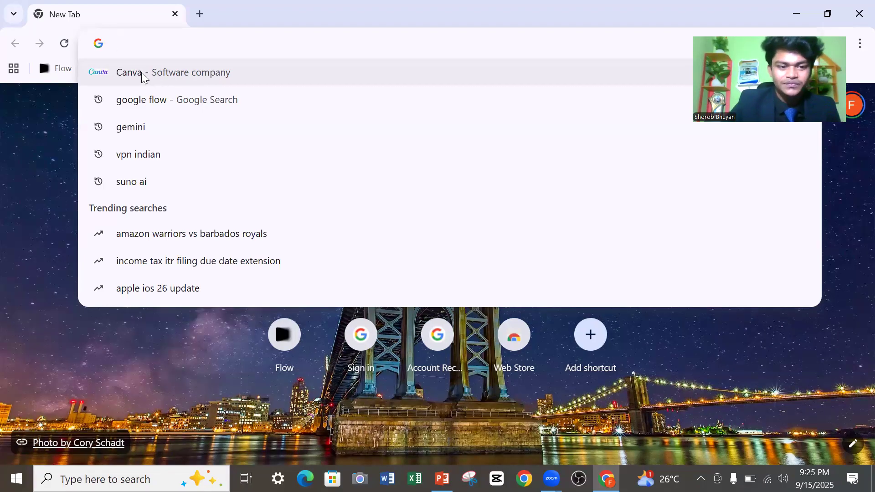
click(173, 72)
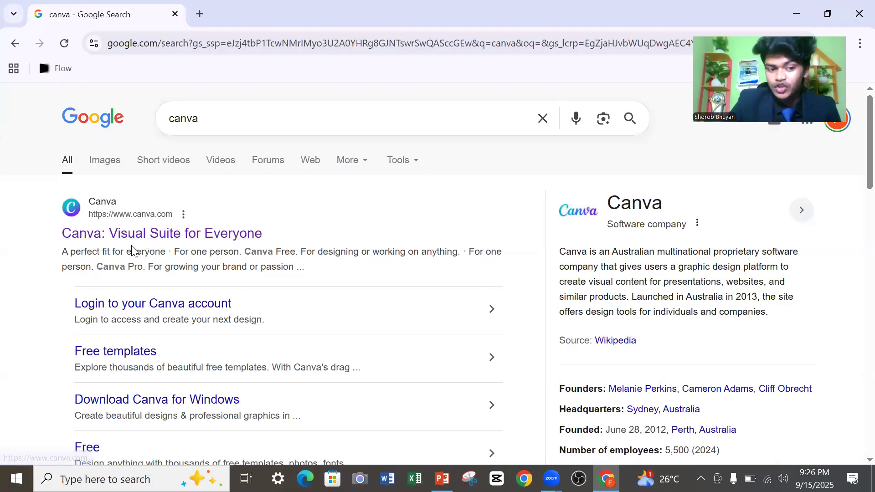
click(176, 238)
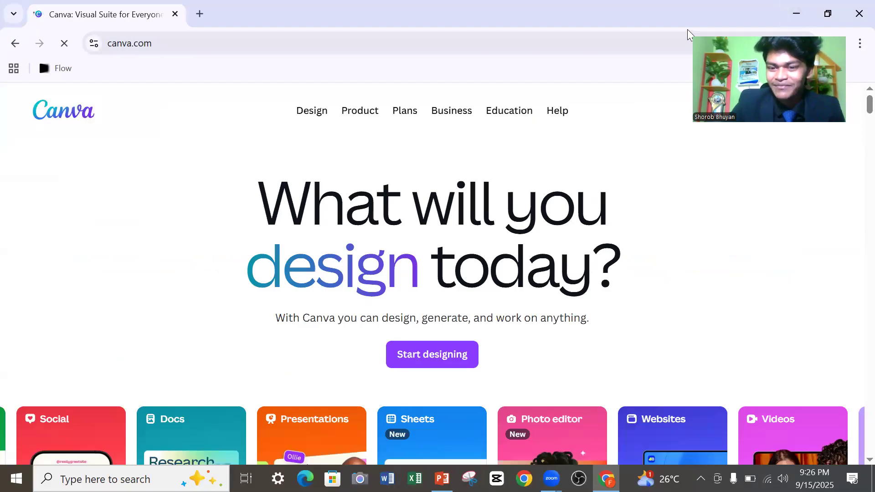
drag(687, 30, 742, 185)
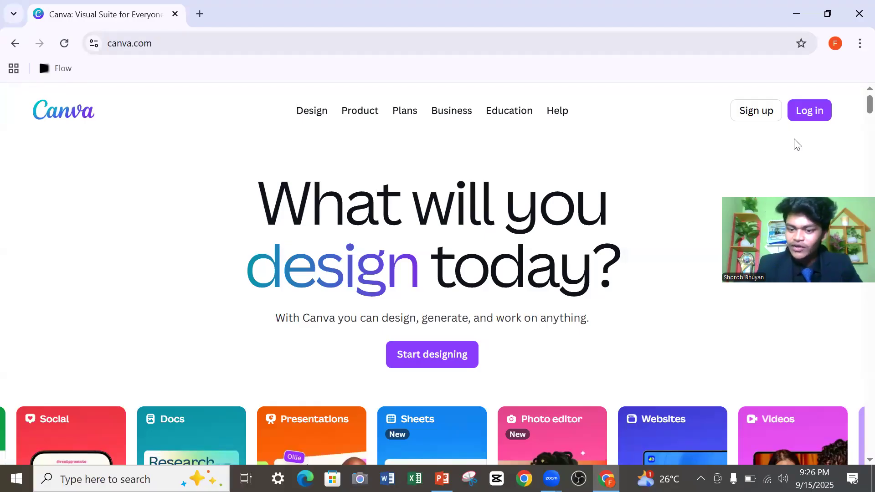
click(756, 111)
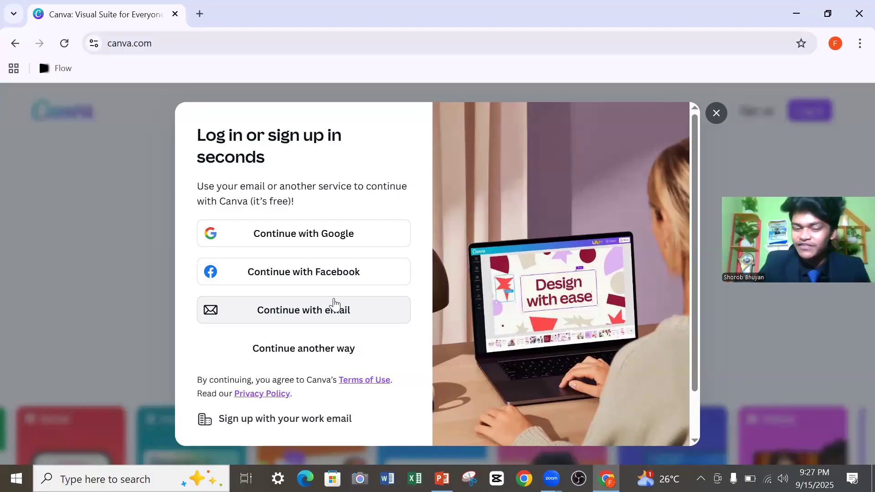
click(298, 314)
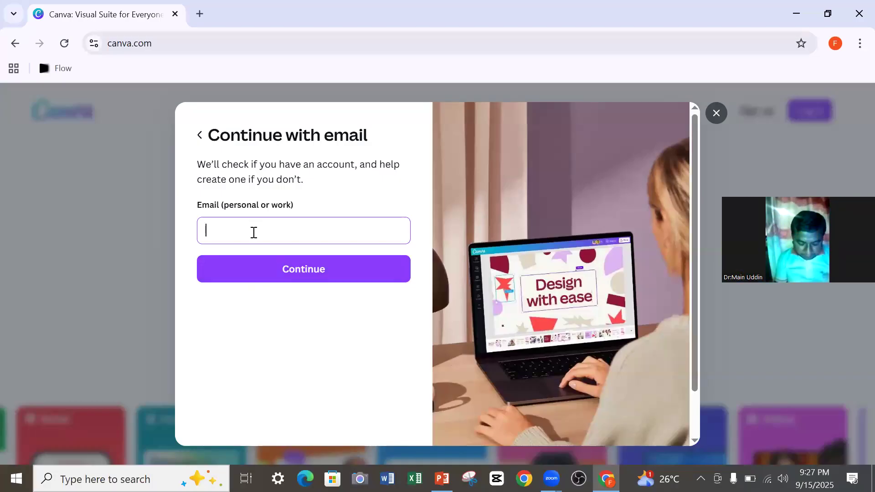
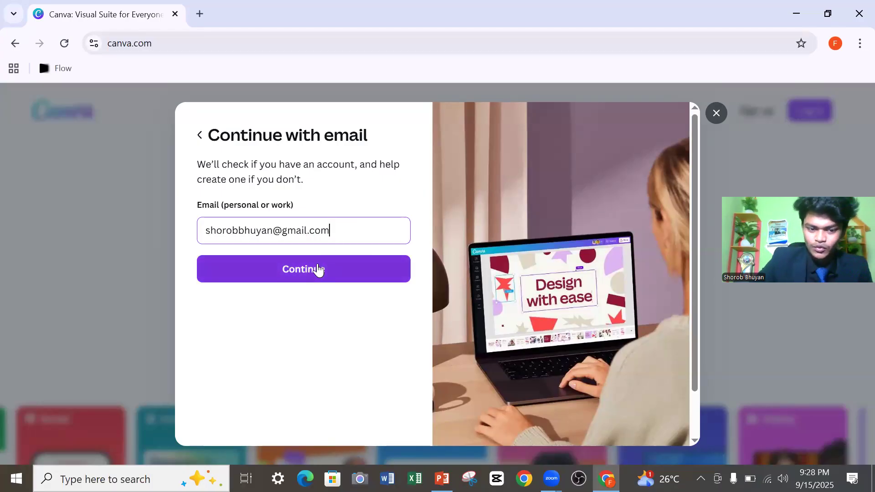
Enter the account's Gmail address and continue to the account creation form.
click(317, 269)
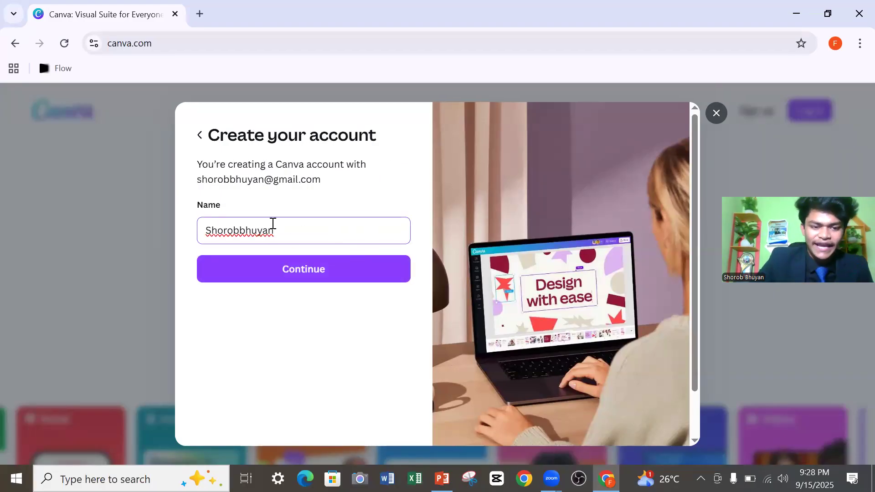
Shorten the suggested account name to the first name only and continue to the code verification stage.
scroll(273, 223, down, 2)
drag(286, 183, 242, 185)
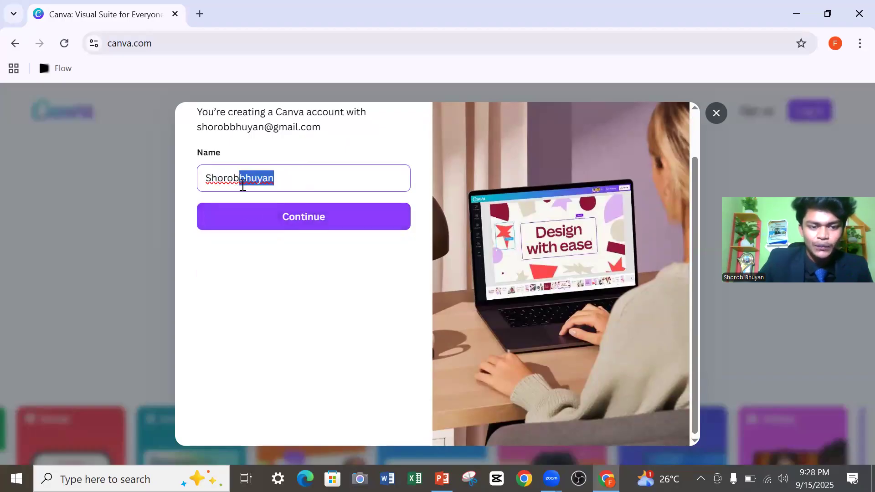
key(BackSpace)
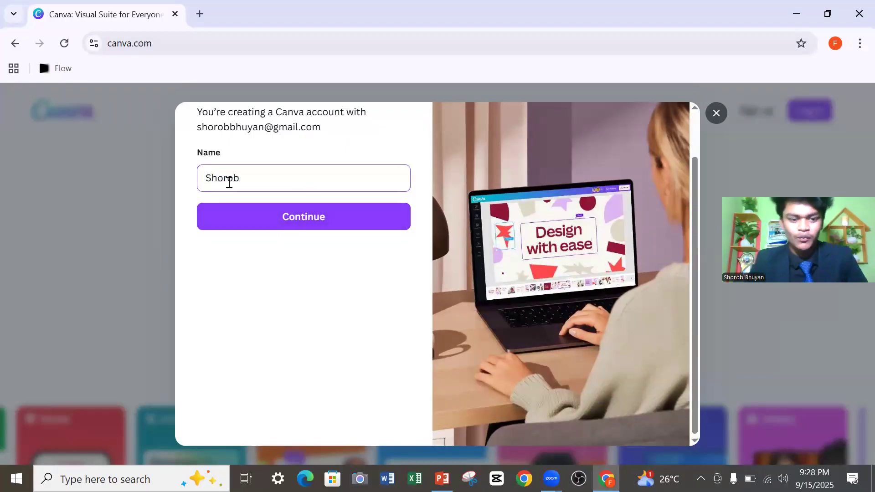
click(262, 221)
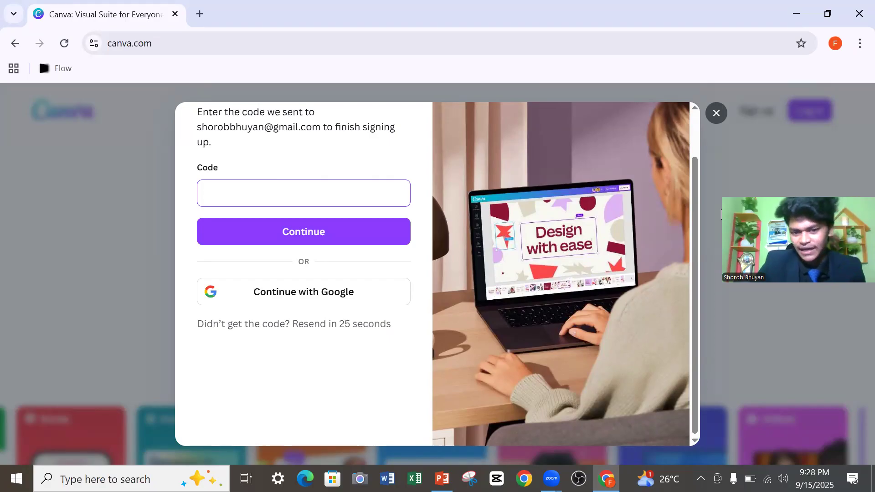
click(722, 213)
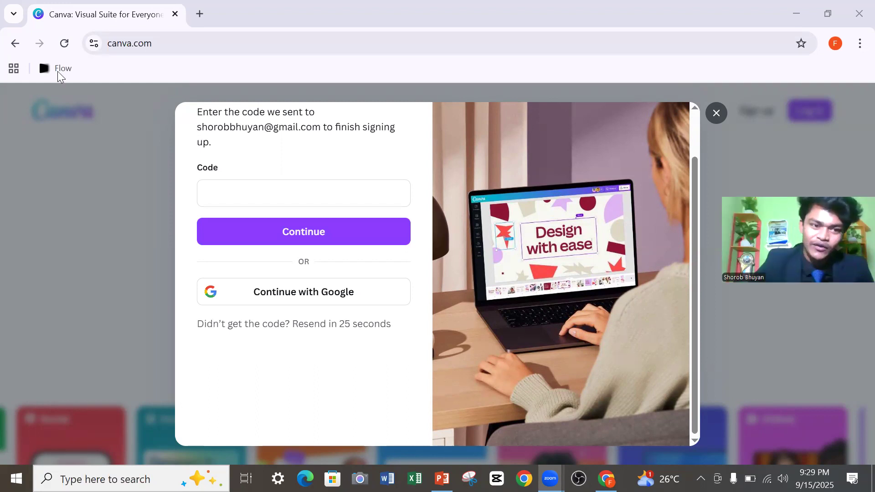
click(332, 72)
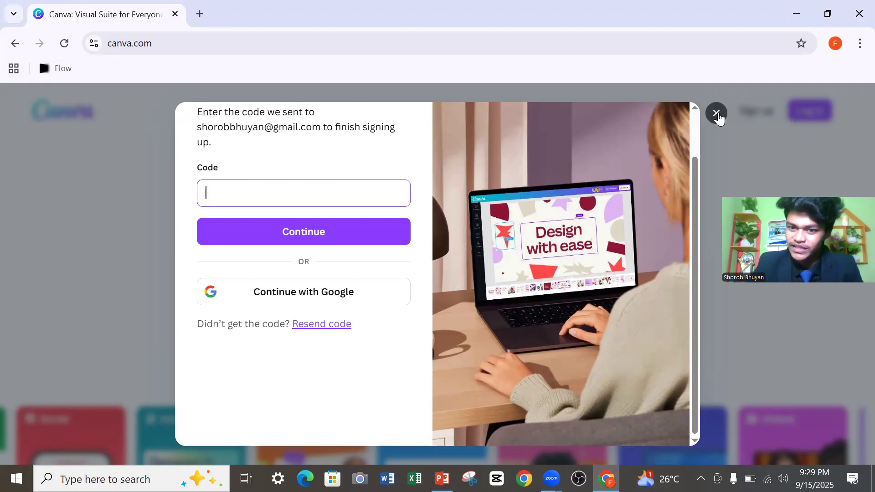
Dismiss Canva's sign-up dialog, minimize that browser window and open a maximized Chrome window with the other saved profile.
click(717, 114)
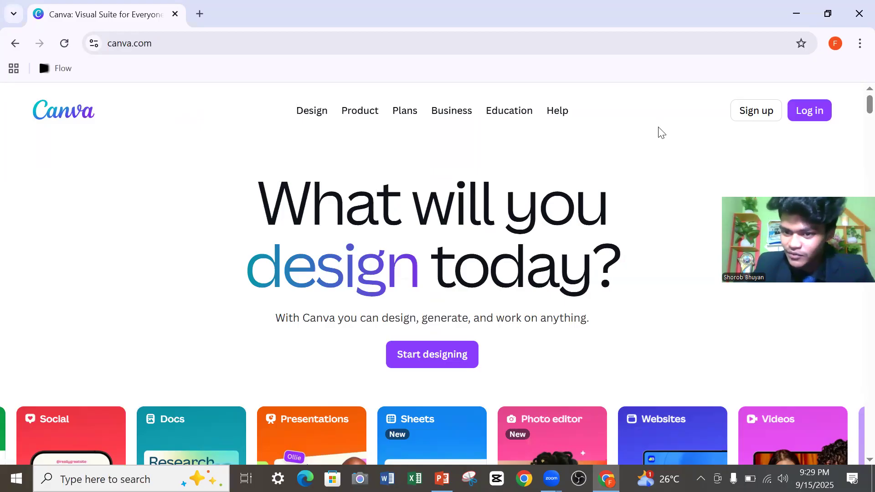
click(797, 17)
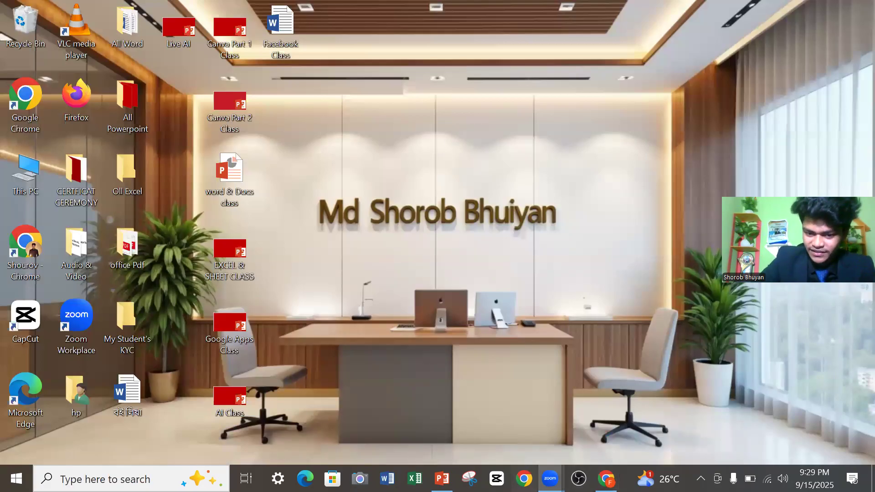
click(524, 478)
click(471, 278)
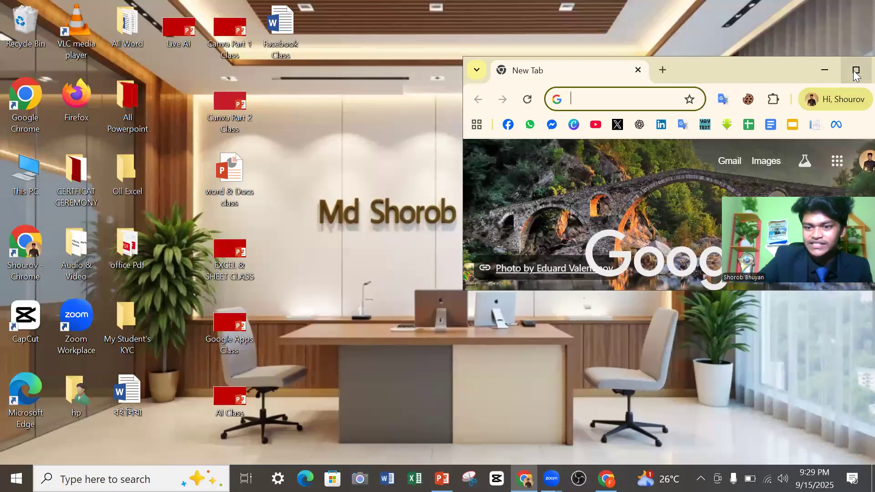
click(855, 70)
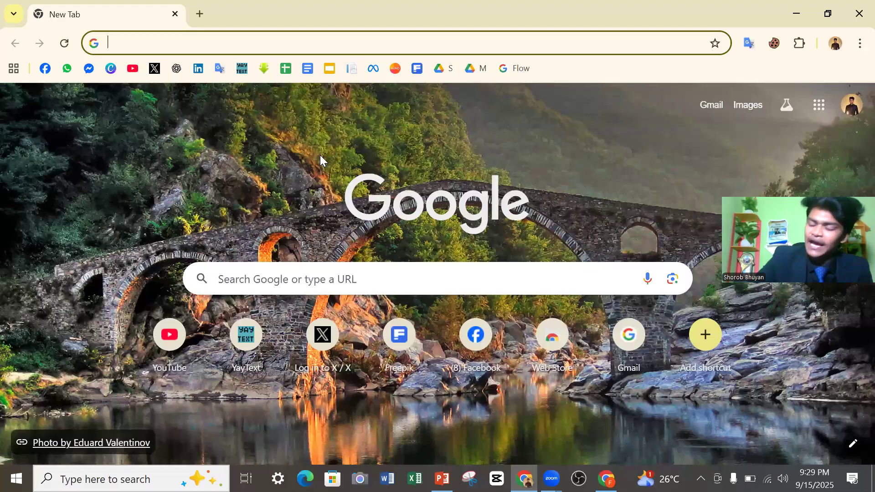
Open Canva from its saved bookmark, open an additional blank tab and return to the Canva home page.
click(121, 40)
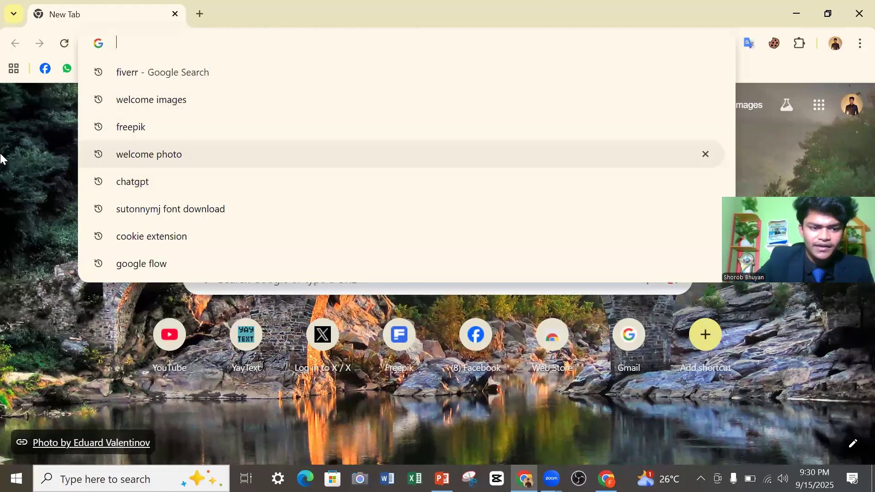
click(55, 89)
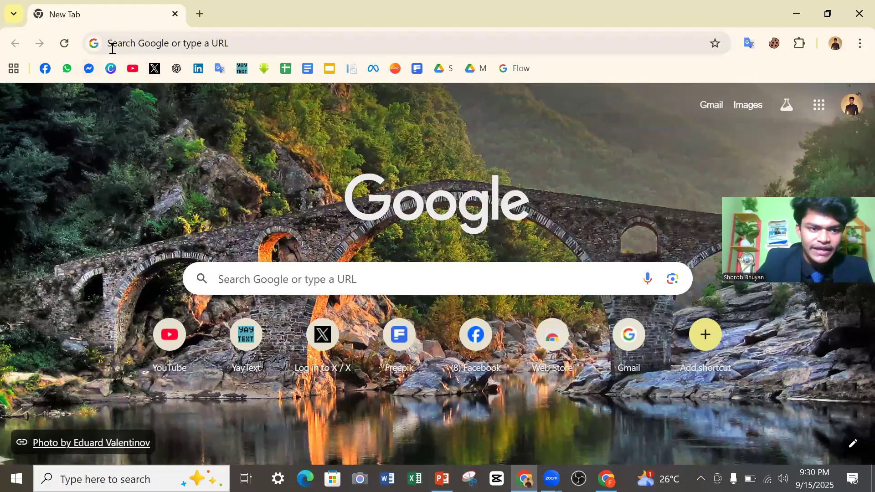
click(110, 68)
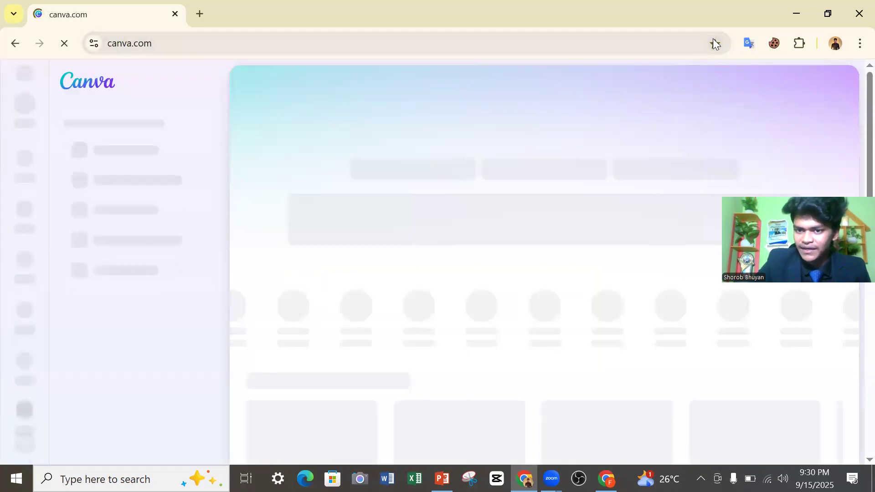
click(713, 43)
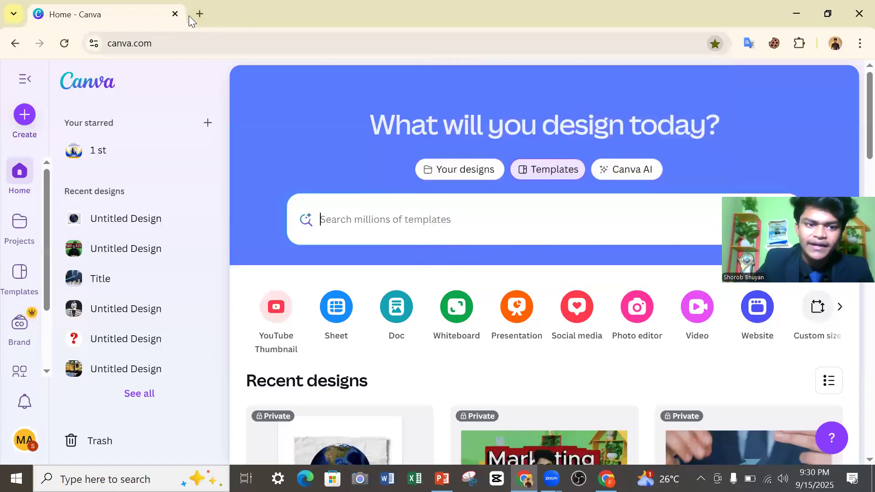
click(199, 14)
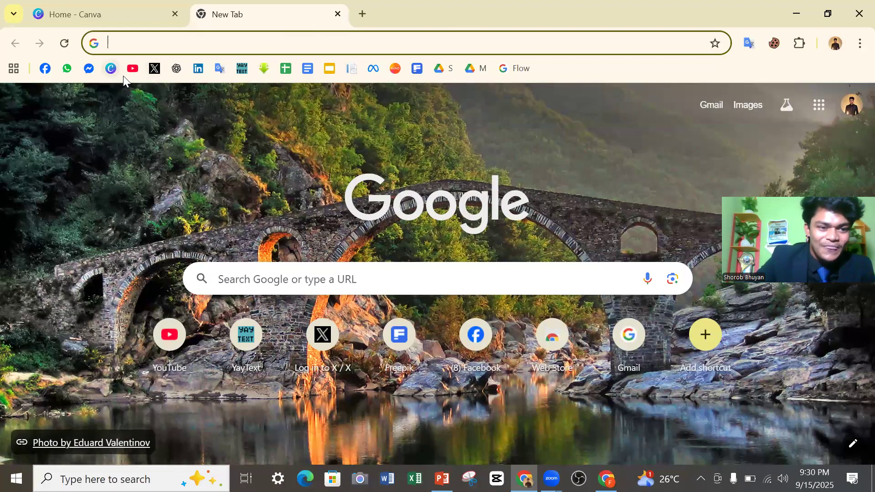
click(117, 15)
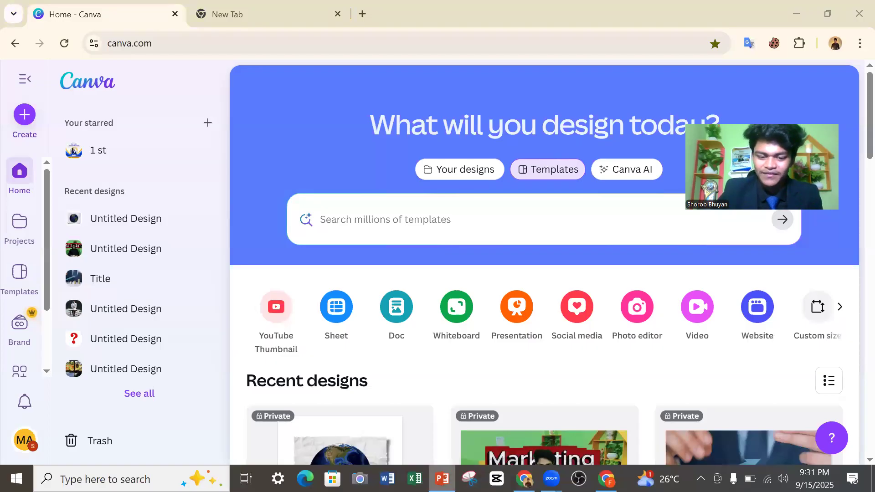
Switch to PowerPoint to review the "What We Will Learn" slide and return to Canva in Chrome.
click(442, 479)
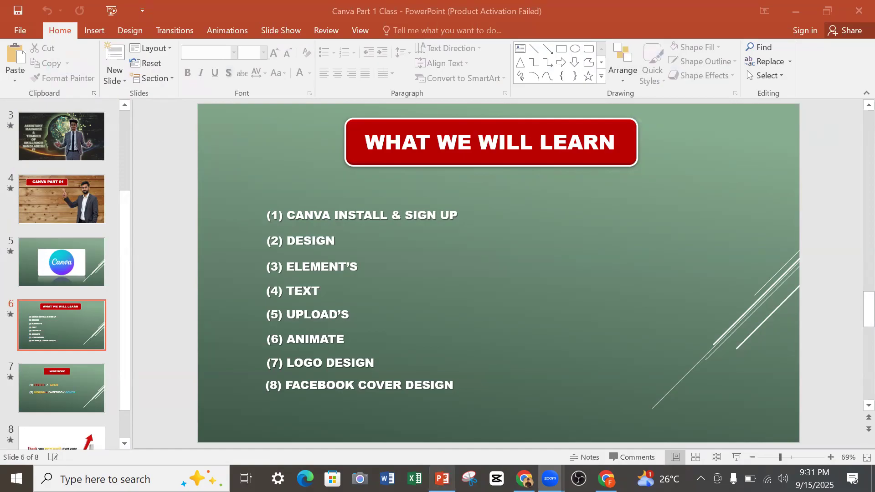
click(439, 476)
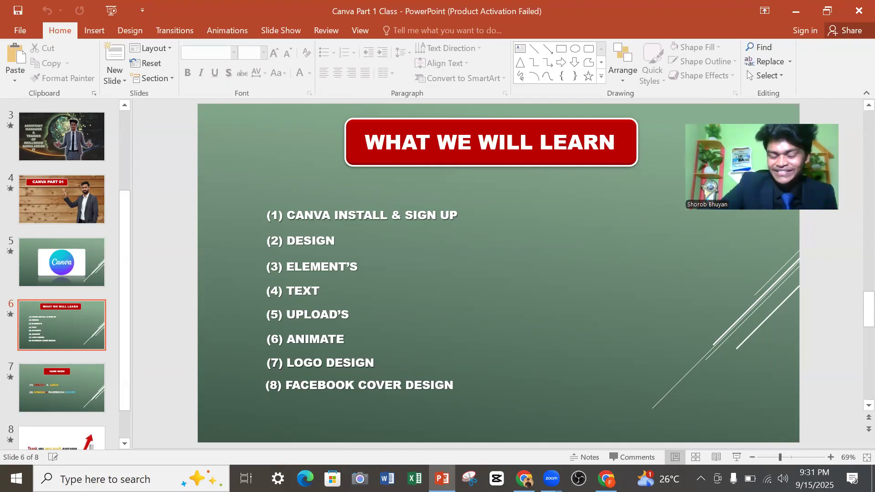
click(524, 479)
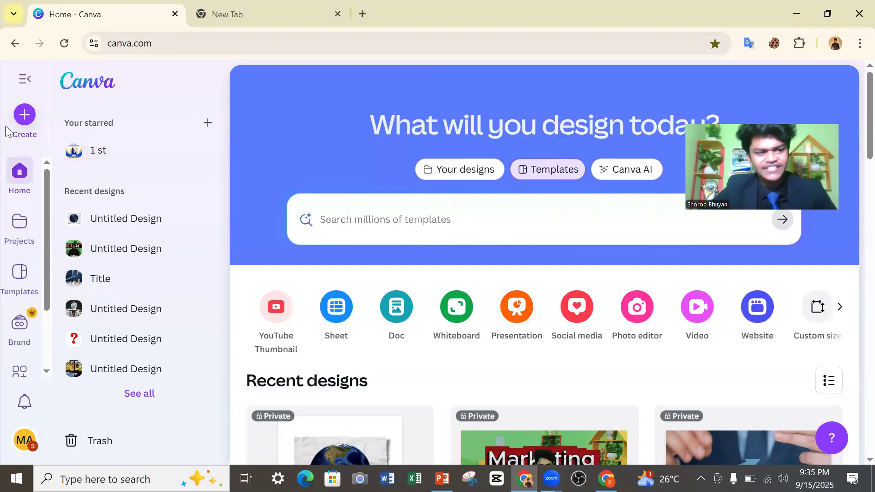
Start creating a design and search the design types for "logo" and for "facrbook".
click(20, 130)
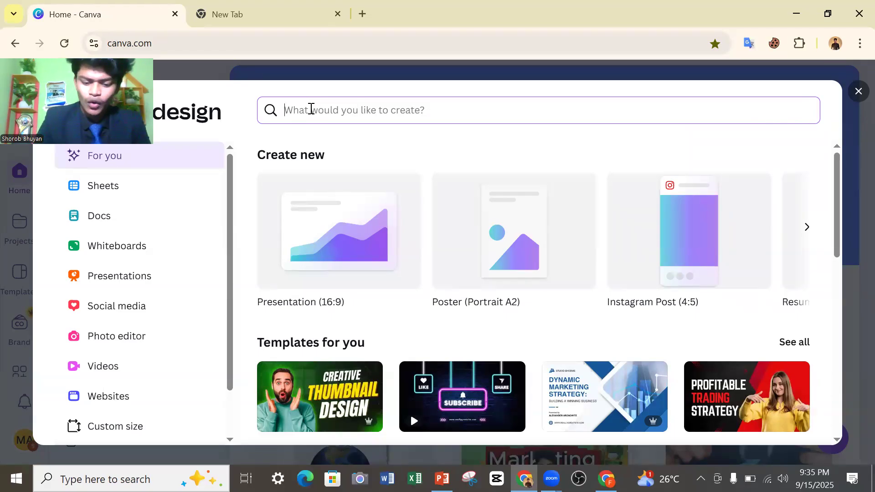
text(logo)
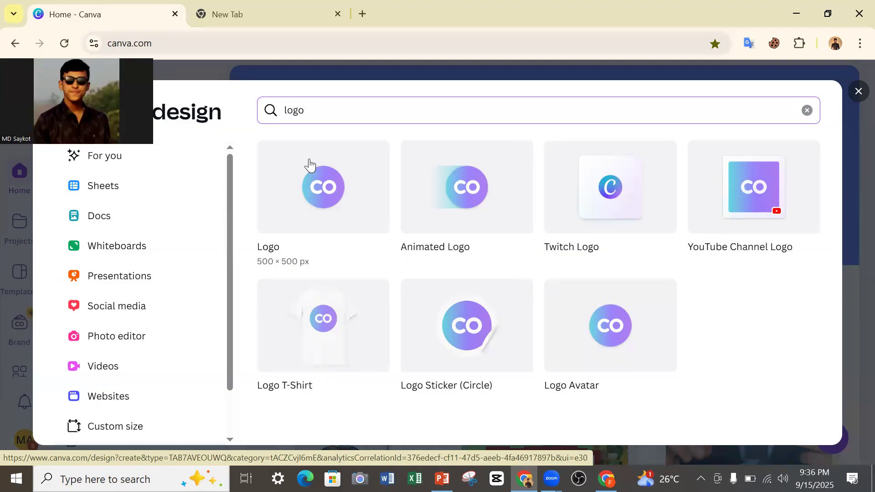
drag(332, 109, 278, 114)
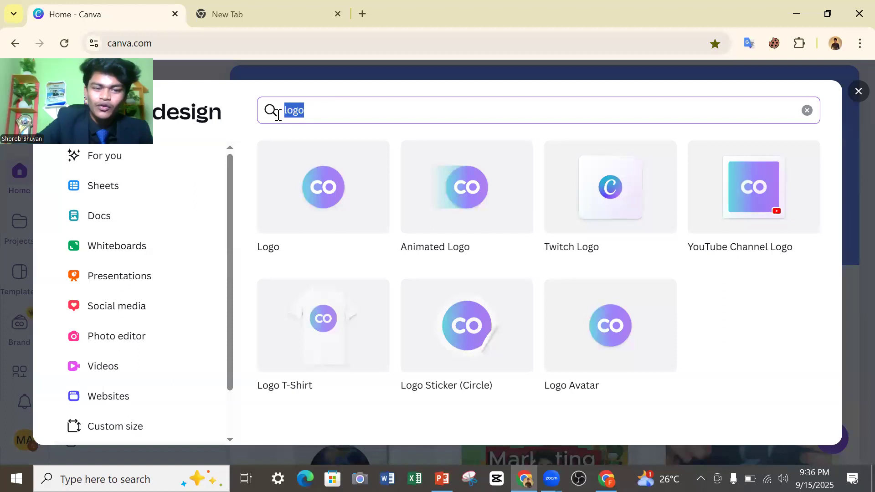
text(fac)
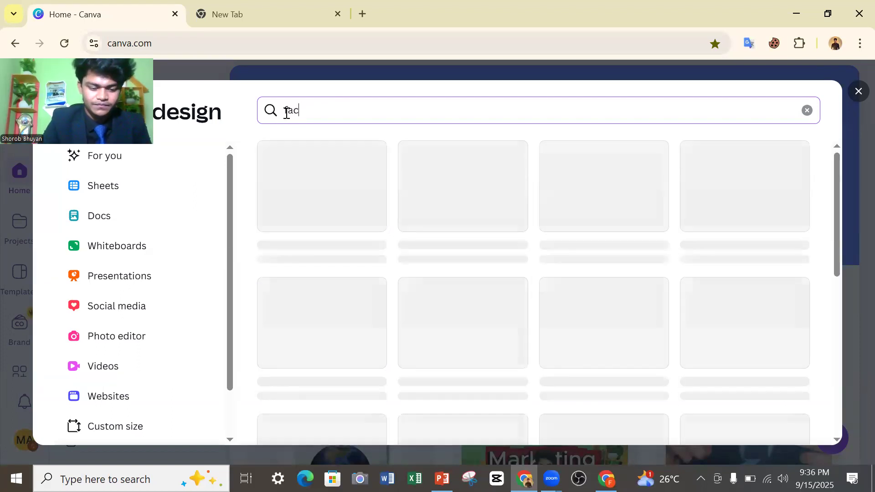
text(rbook)
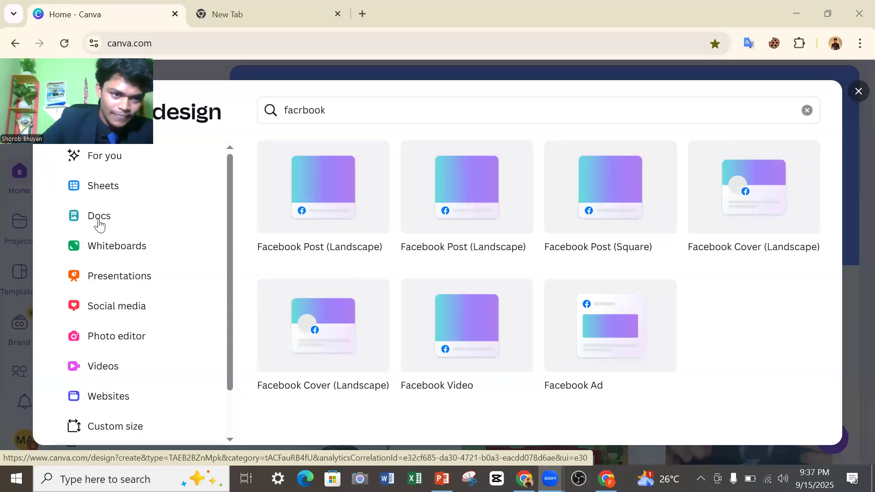
click(241, 111)
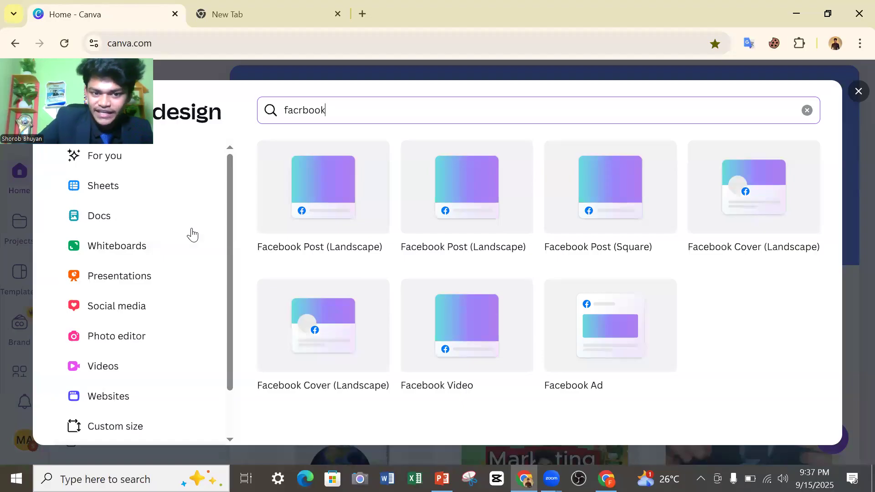
Search the design types for "youtube" and close the design creation dialog.
drag(342, 108, 282, 118)
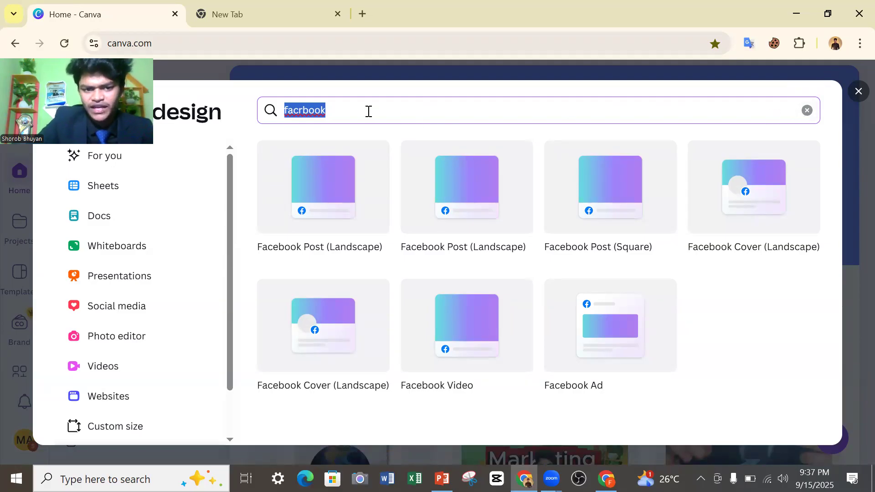
click(347, 111)
key(BackSpace)
key(BackSpace)
key(BackSpace)
key(BackSpace)
key(BackSpace)
key(BackSpace)
key(BackSpace)
key(BackSpace)
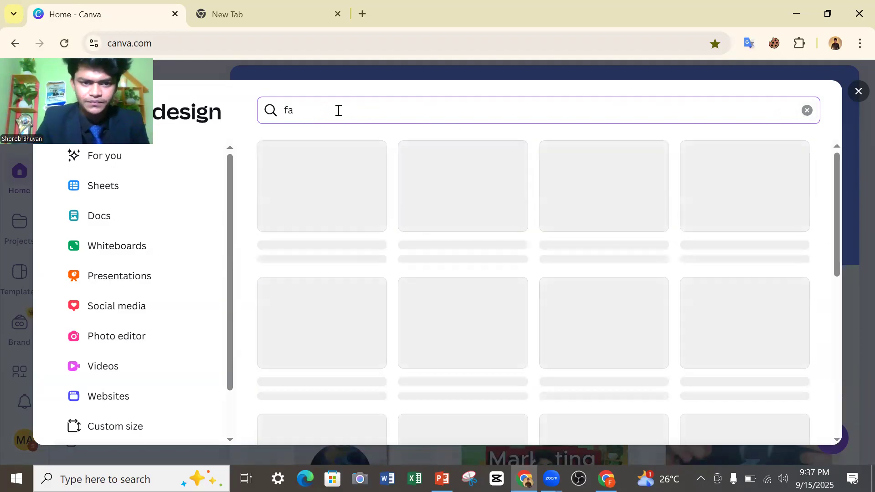
text(youy)
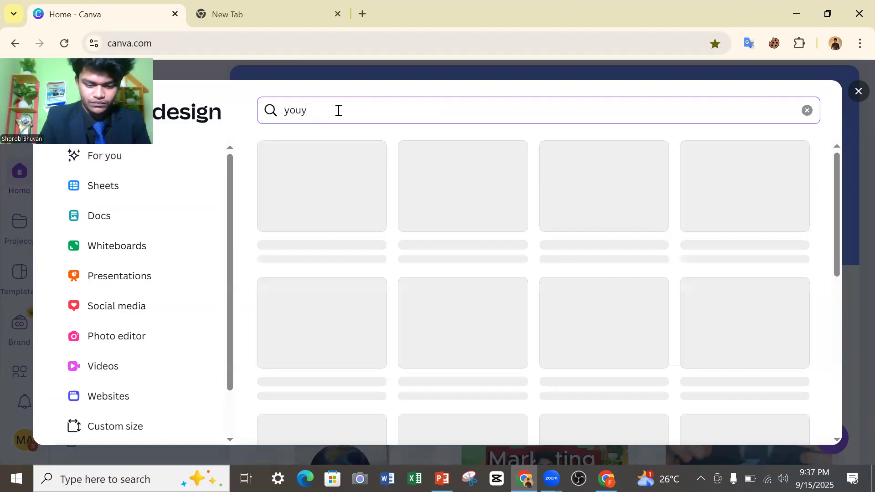
text(ub e)
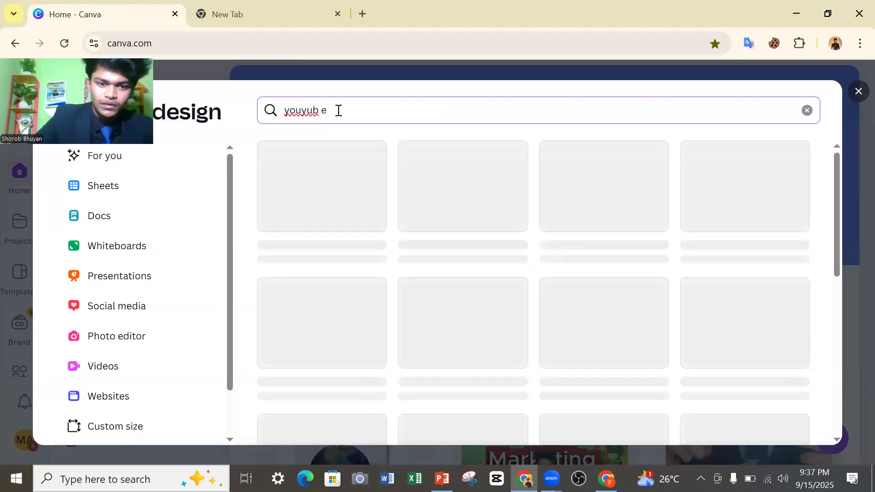
click(309, 110)
key(BackSpace)
text(t)
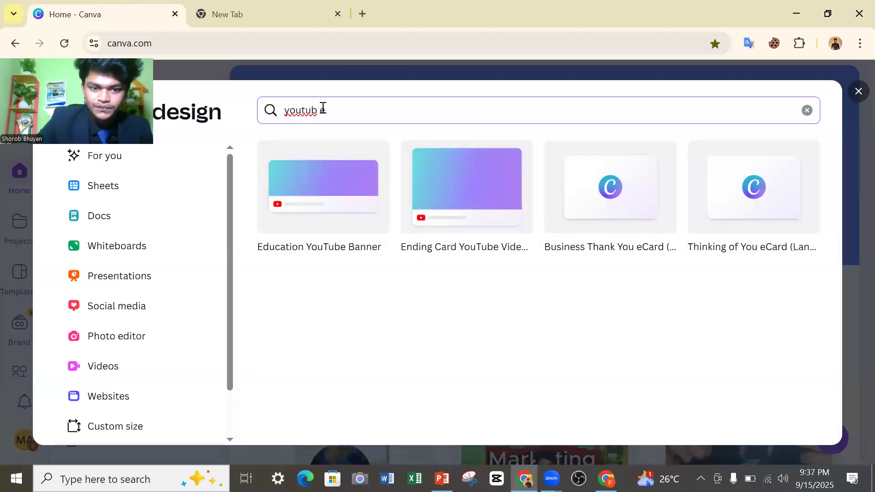
key(BackSpace)
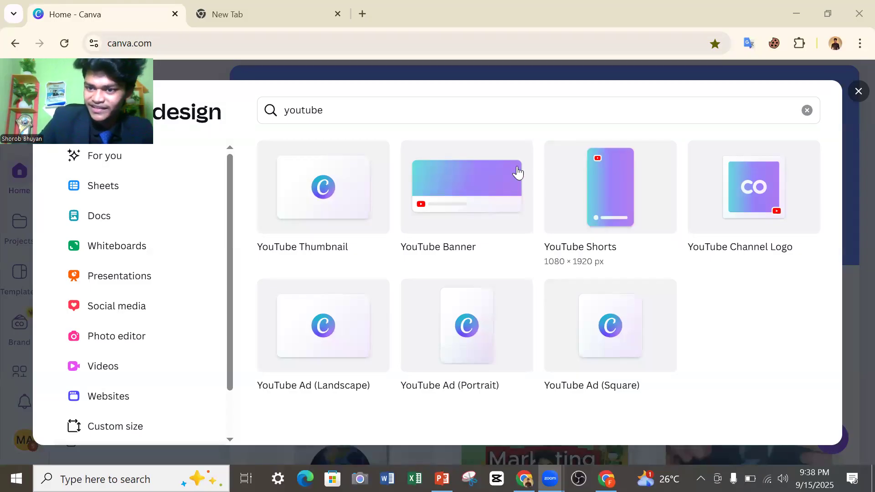
click(857, 96)
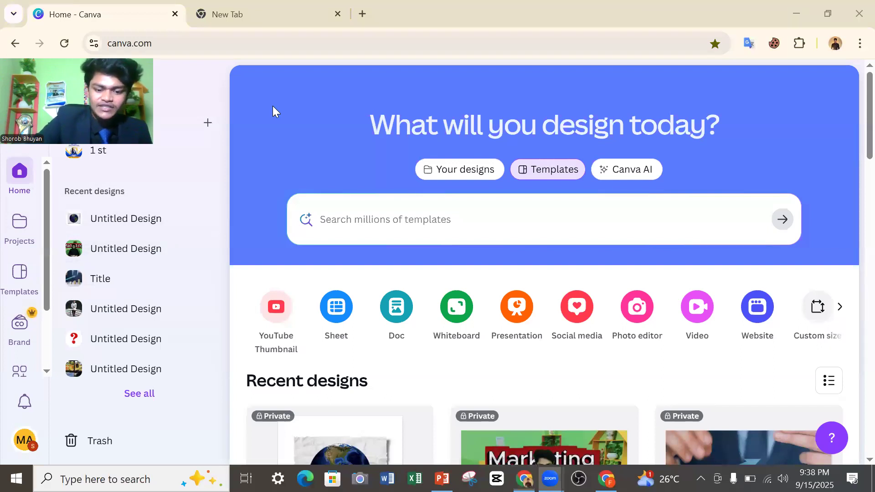
Check the lesson outline in the PowerPoint presentation again and go back to Canva's home page in Chrome.
click(442, 478)
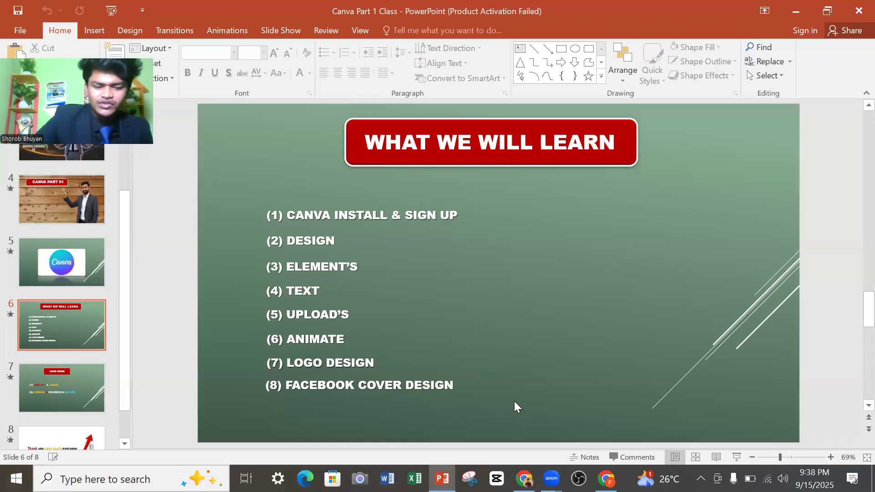
click(524, 478)
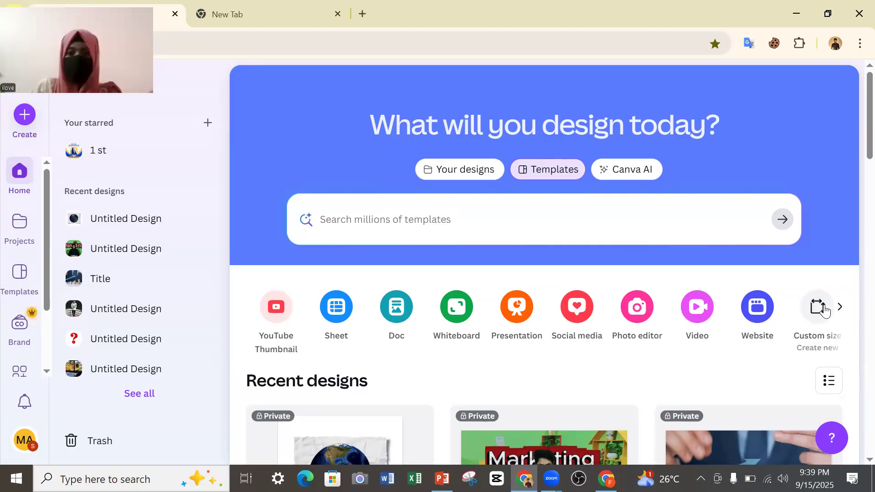
Create a new custom-size design with a width of 500 and a height of 500 in px.
click(817, 311)
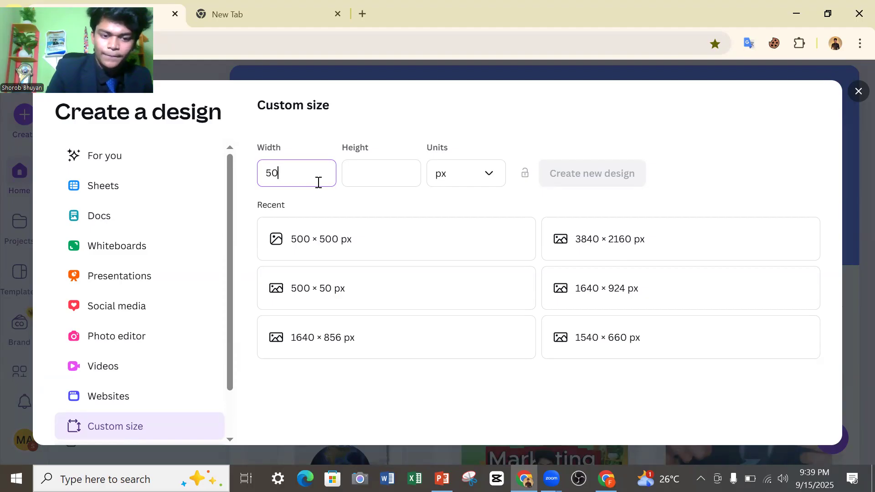
click(365, 171)
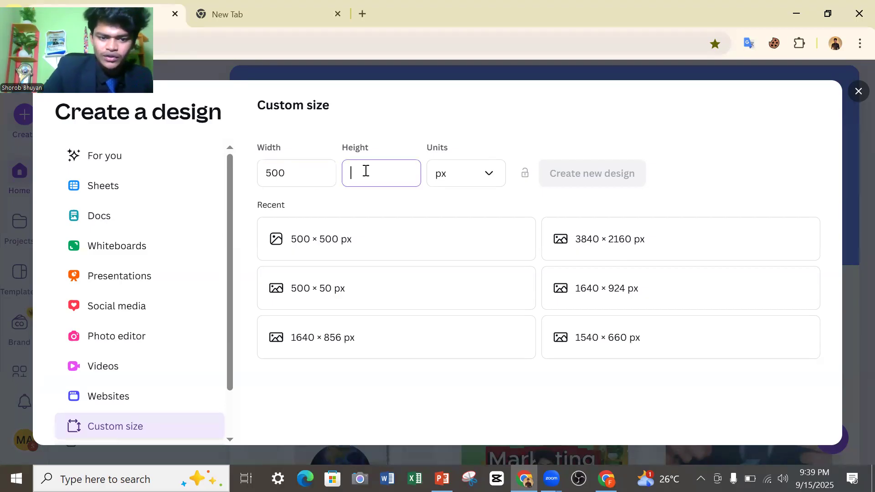
text(500)
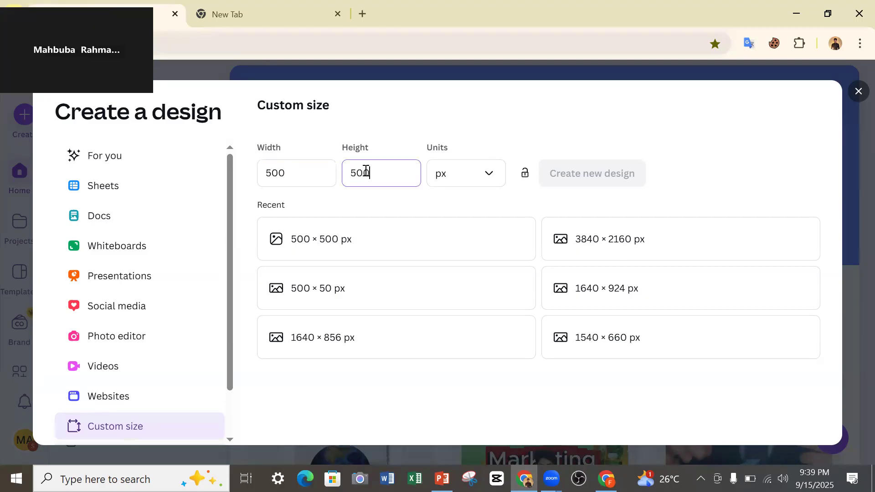
click(488, 172)
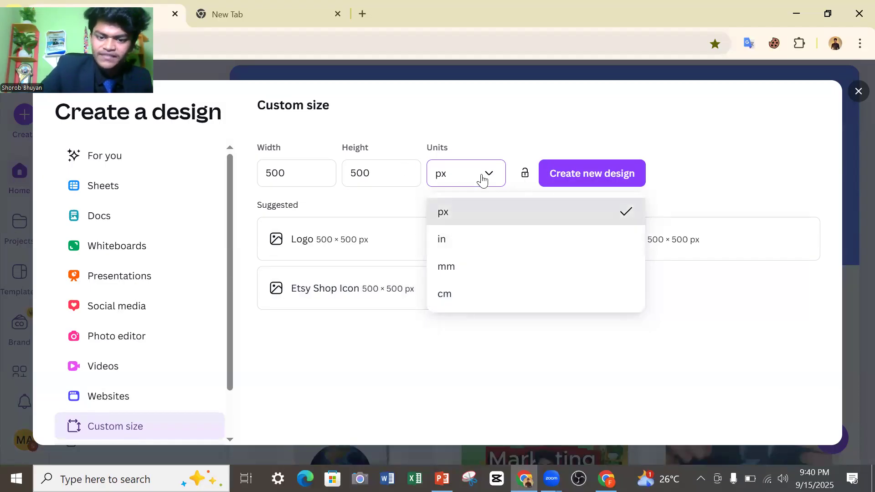
click(457, 178)
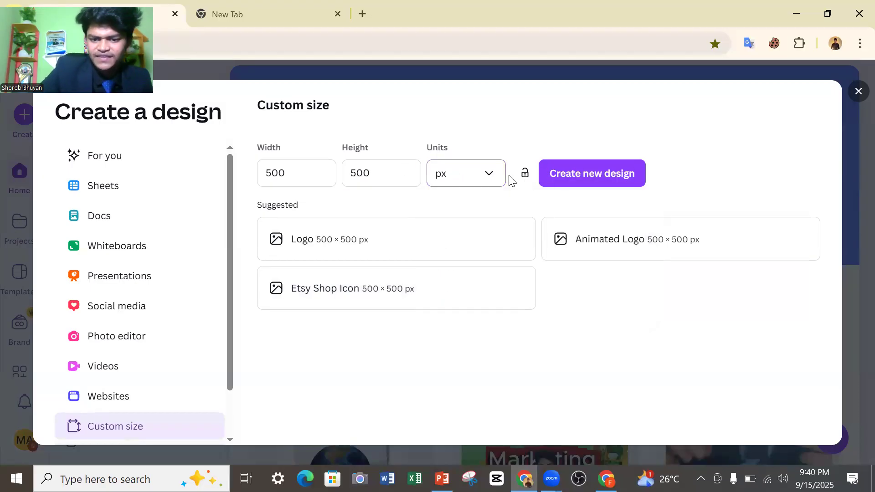
click(589, 177)
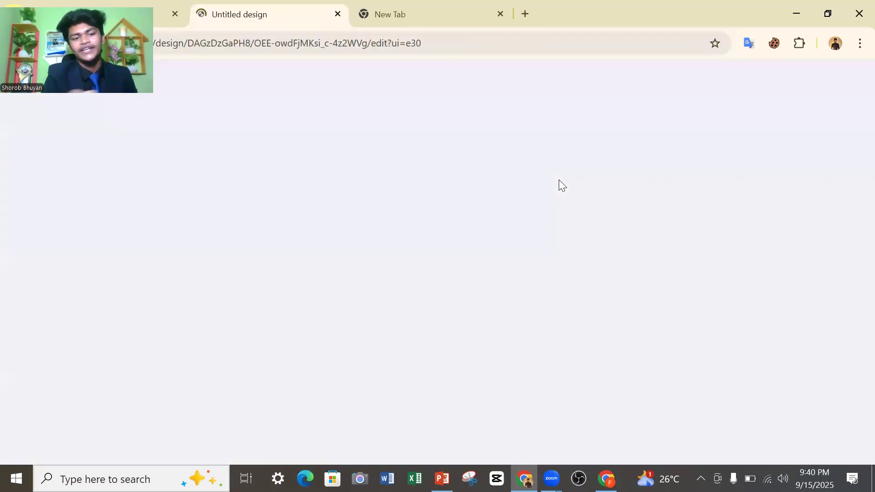
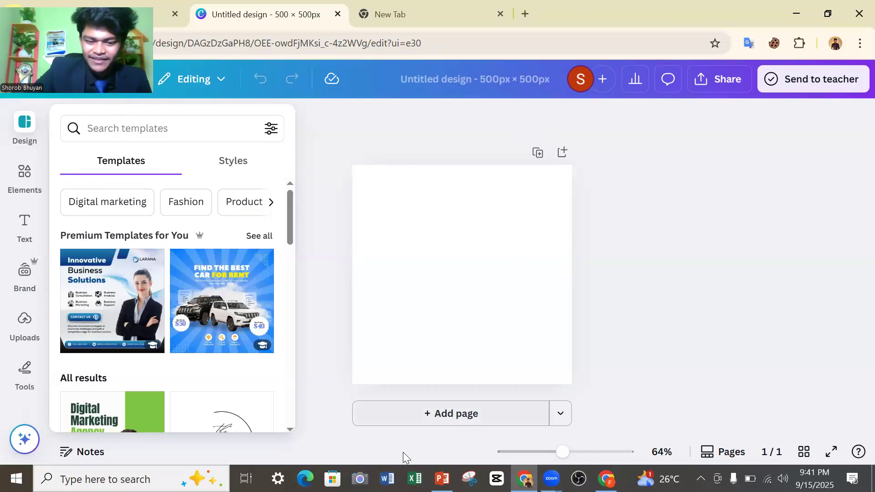
Check the Design item in the PowerPoint lesson outline, return to the blank Canva design and close the Snipping Tool.
mouse_move(436, 476)
click(431, 429)
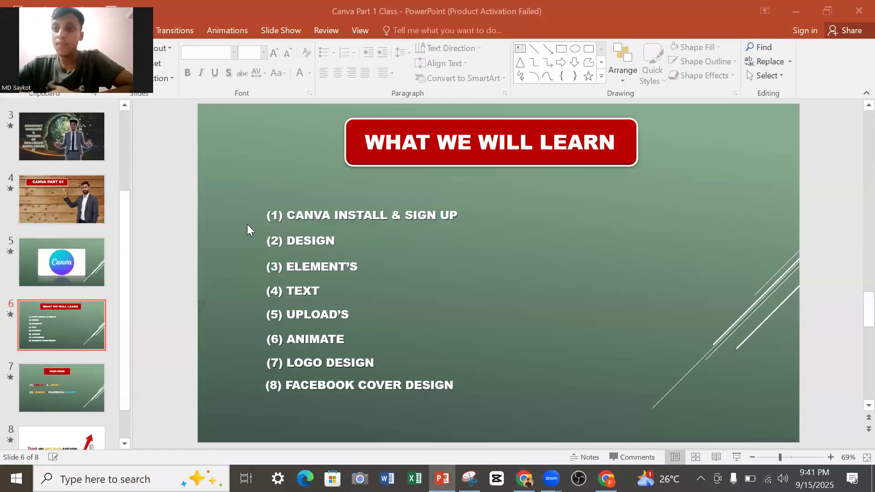
click(330, 240)
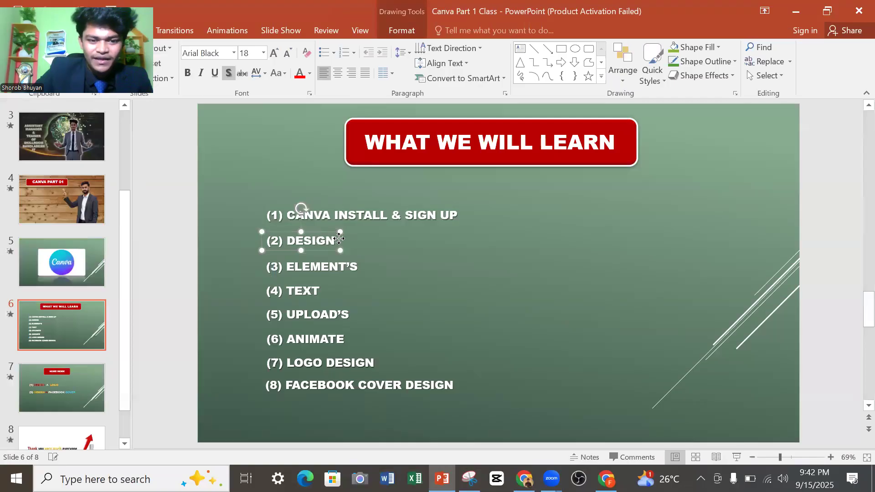
click(796, 10)
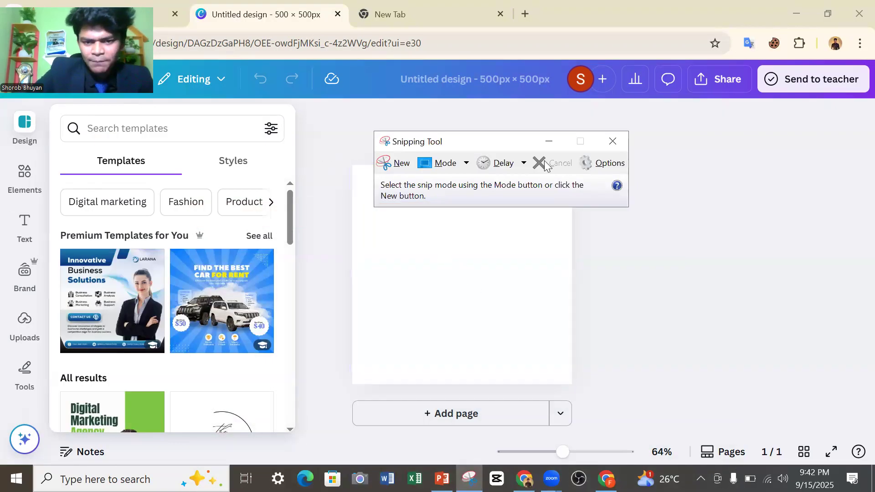
click(612, 140)
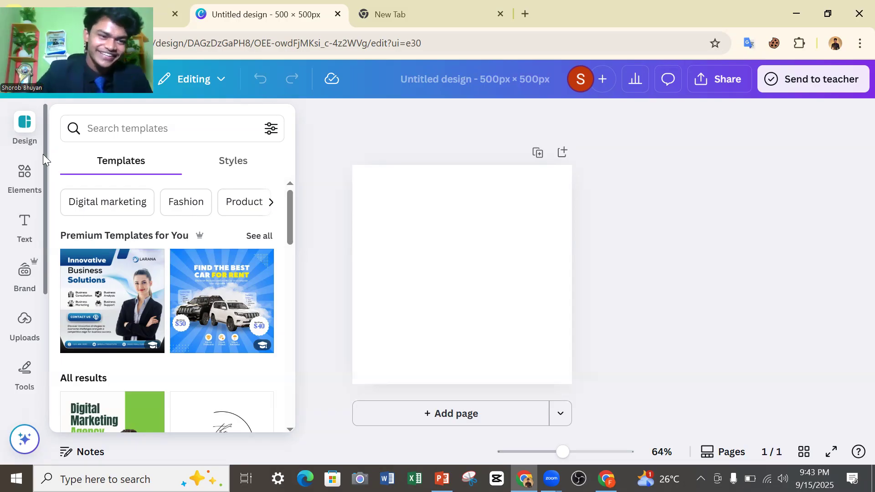
Look through the suggested templates for the blank 500 × 500 px design.
scroll(155, 273, down, 5)
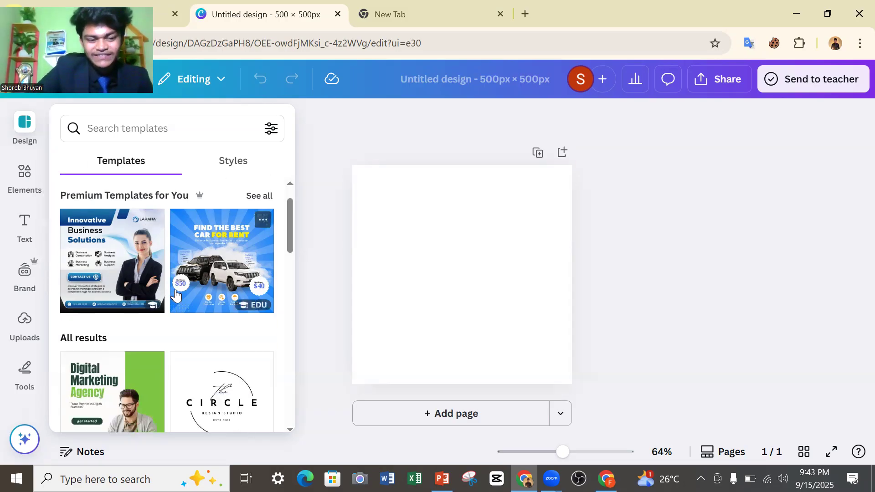
scroll(158, 280, up, 5)
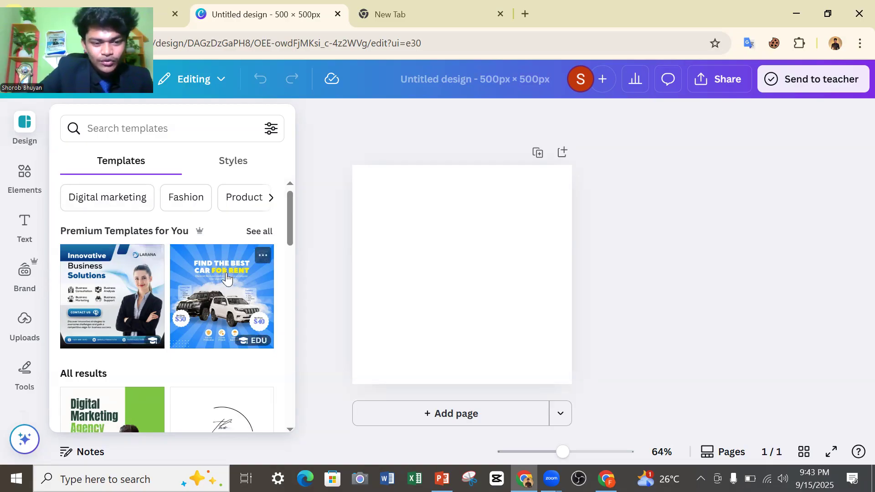
scroll(175, 263, down, 2)
scroll(174, 262, down, 8)
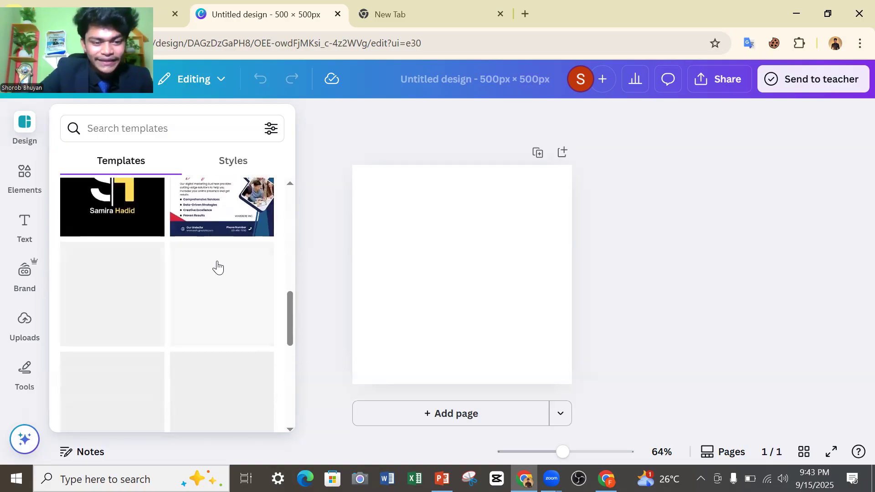
scroll(200, 293, down, 3)
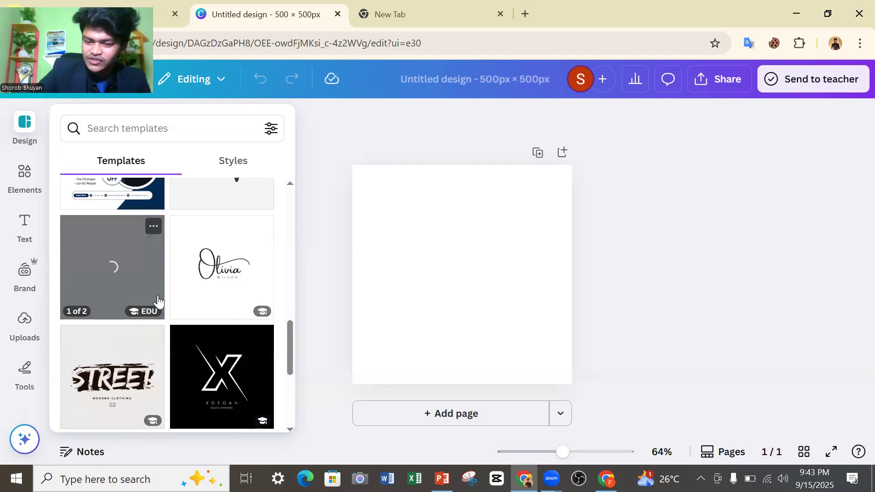
scroll(189, 264, down, 3)
right_click(166, 317)
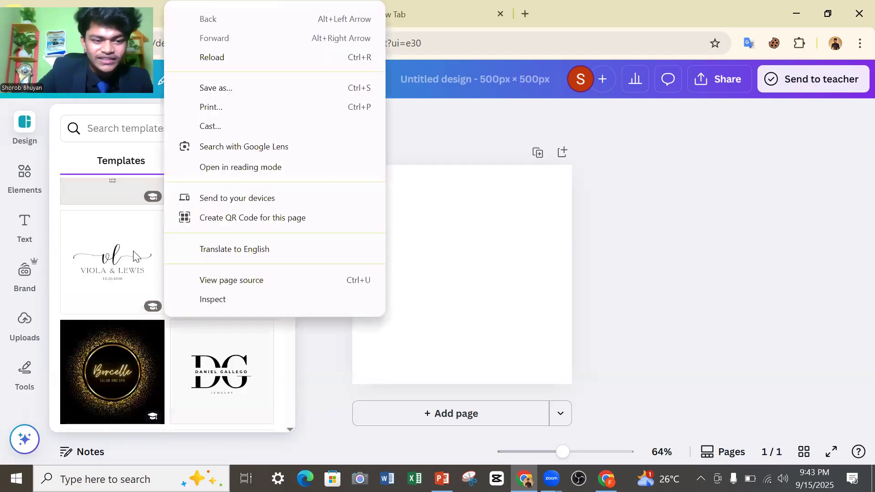
click(164, 316)
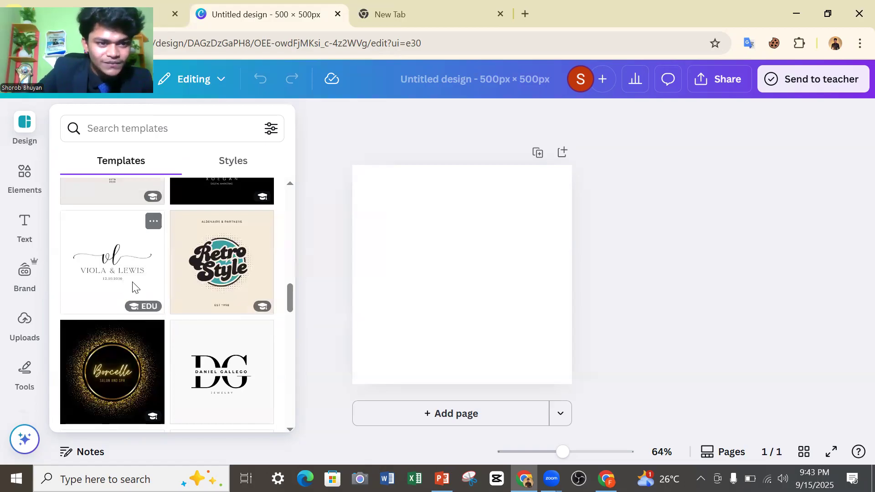
scroll(155, 330, up, 5)
scroll(153, 287, up, 10)
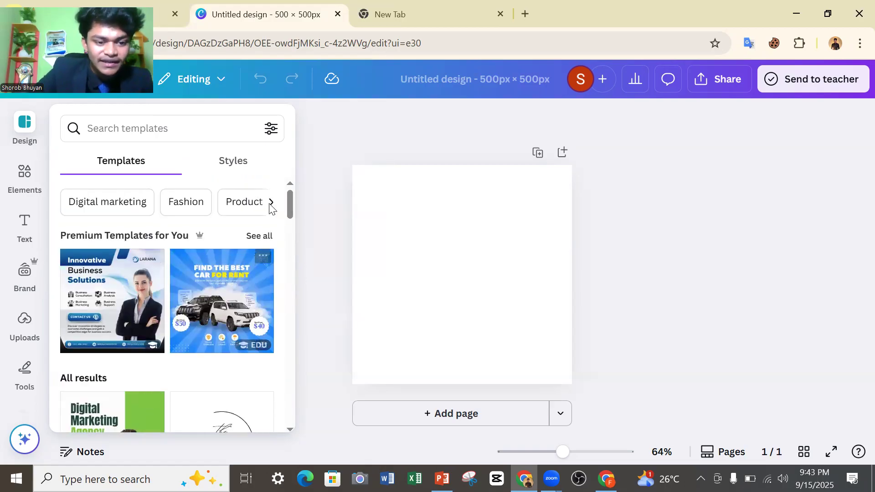
scroll(130, 264, down, 5)
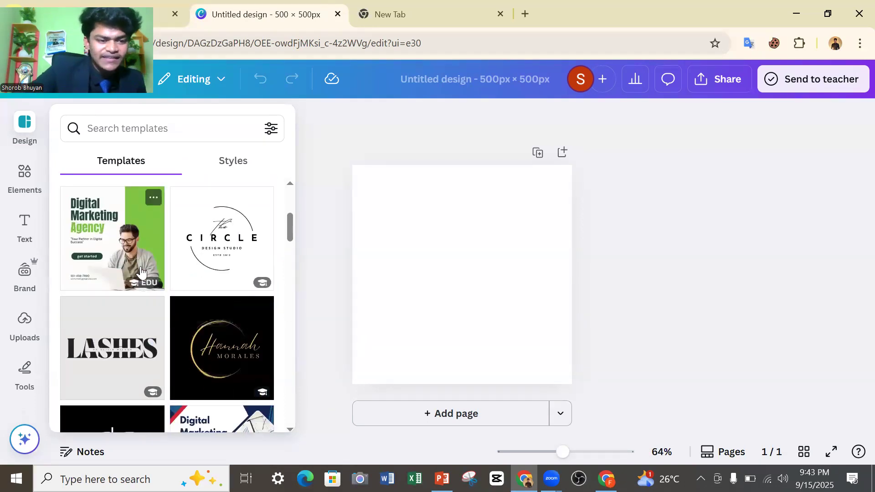
scroll(168, 281, down, 5)
scroll(175, 283, down, 10)
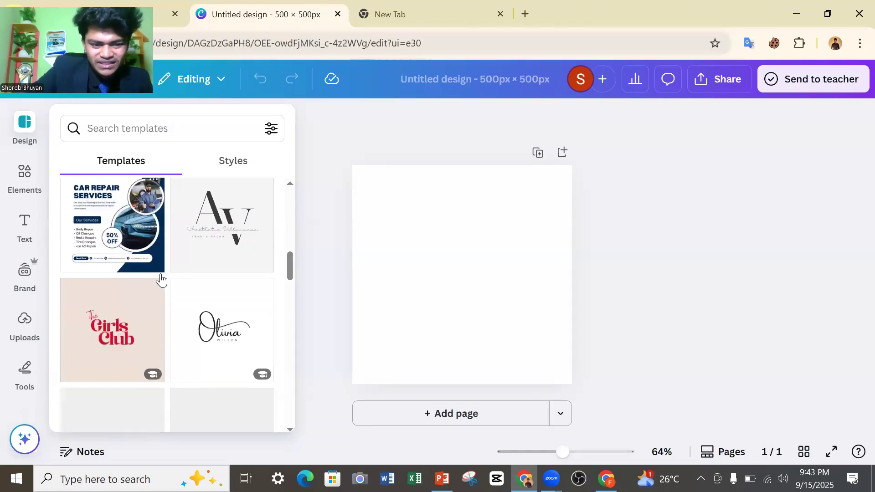
scroll(189, 290, down, 5)
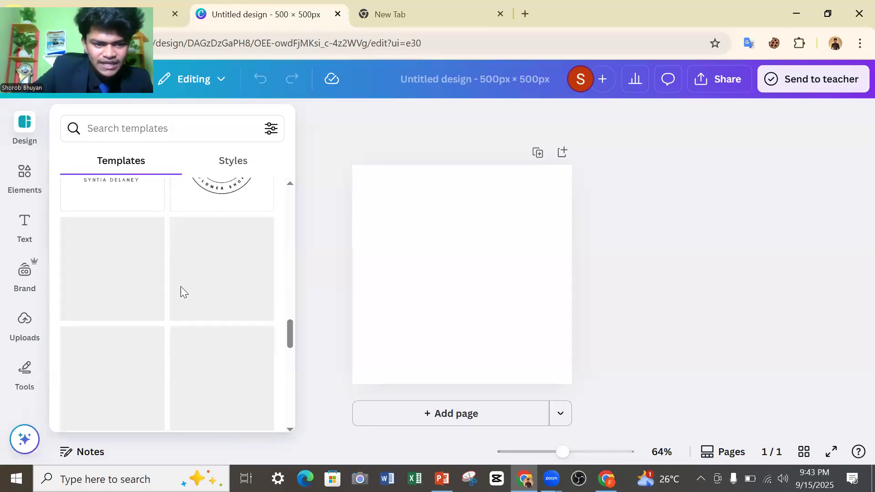
scroll(155, 289, down, 3)
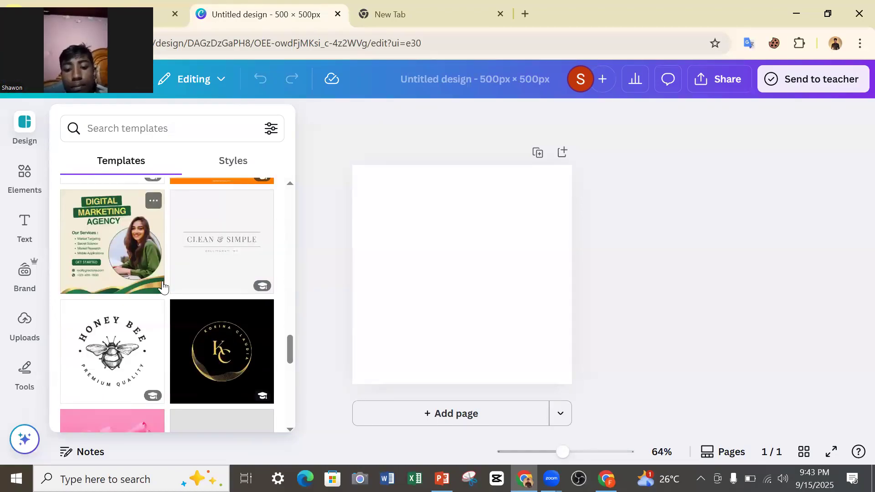
scroll(155, 296, up, 5)
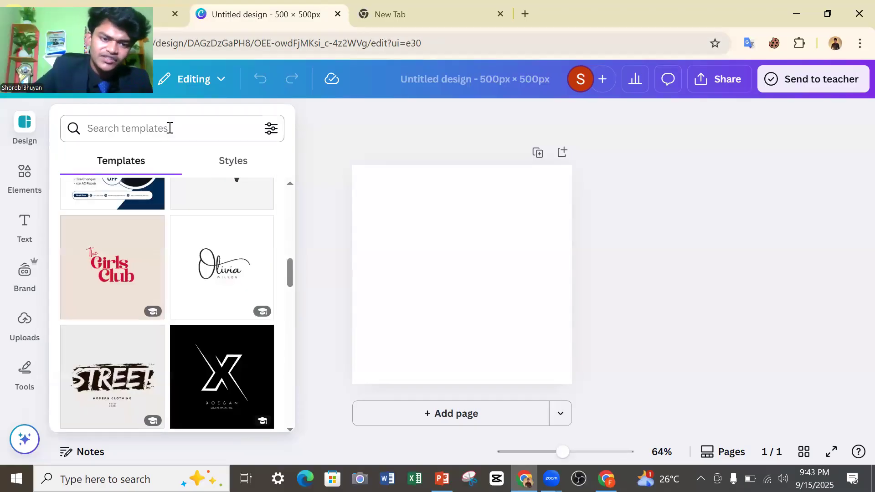
Search the templates for "freelancing logo".
click(171, 128)
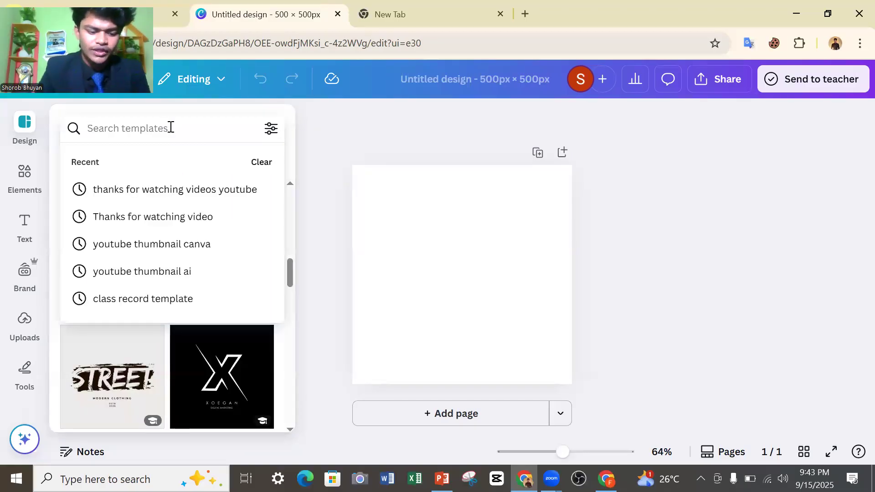
text(Freelancing)
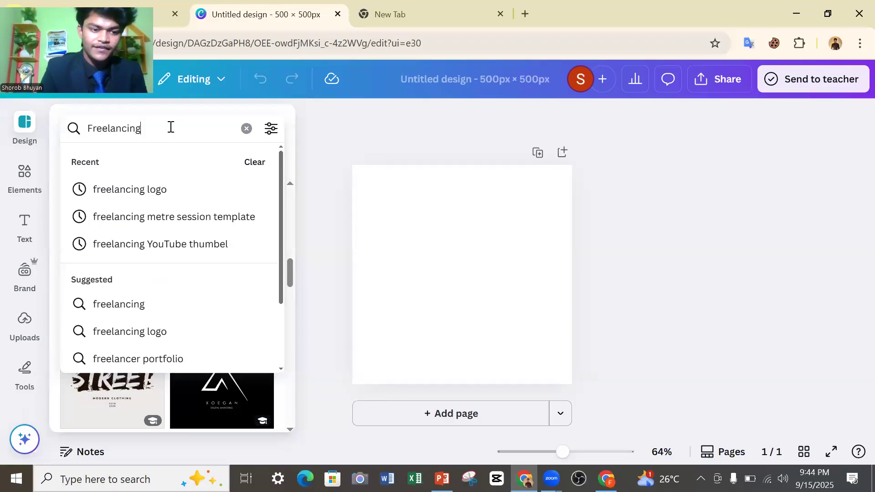
click(152, 190)
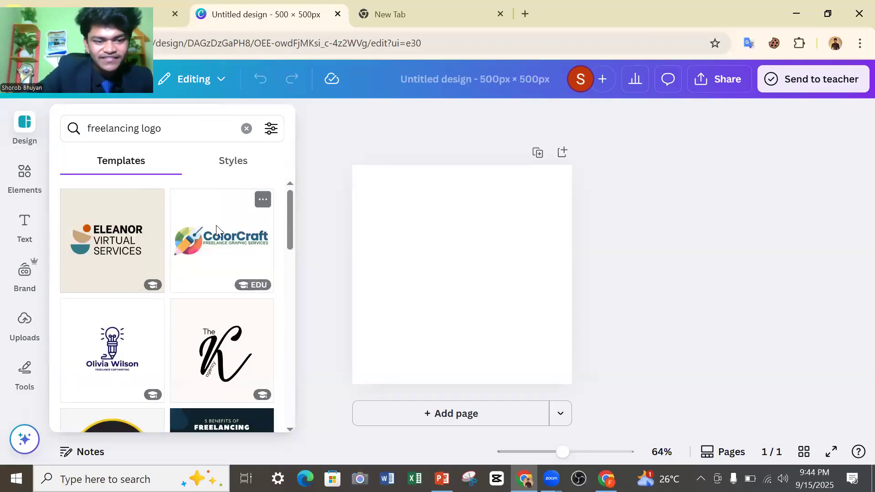
Examine the freelancing logo templates and clear the template search.
scroll(155, 230, down, 5)
scroll(229, 264, down, 5)
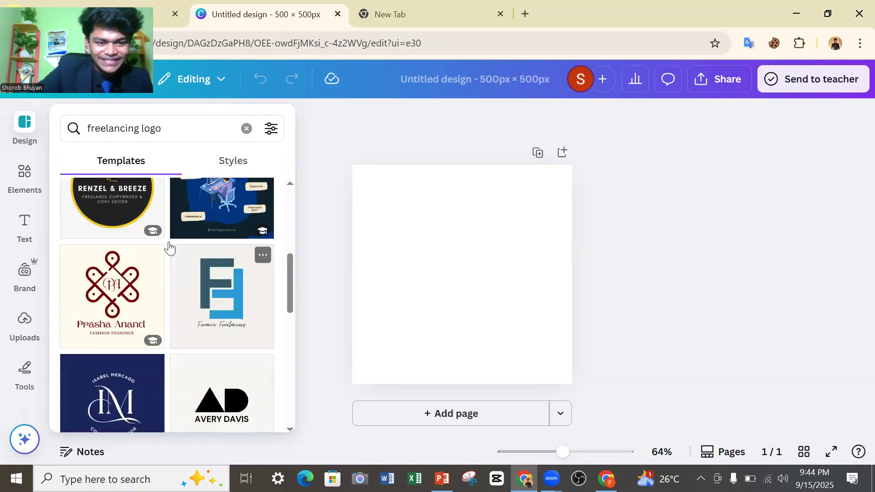
scroll(142, 245, down, 8)
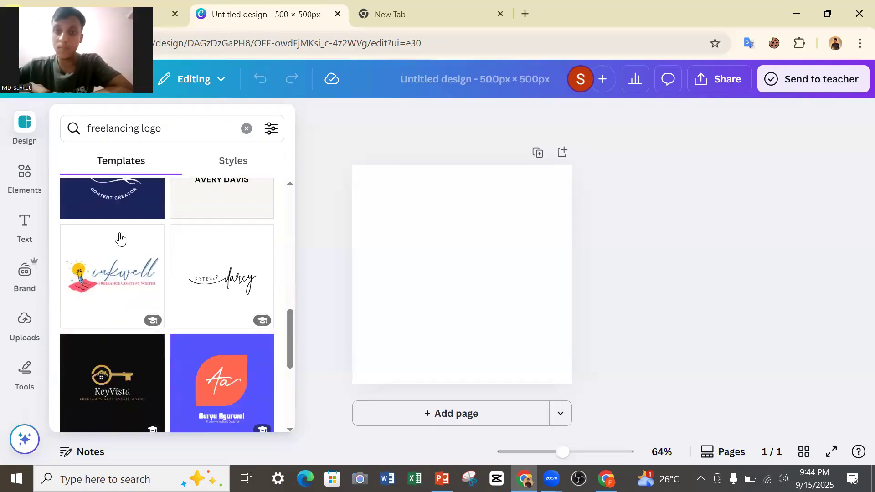
scroll(152, 278, down, 3)
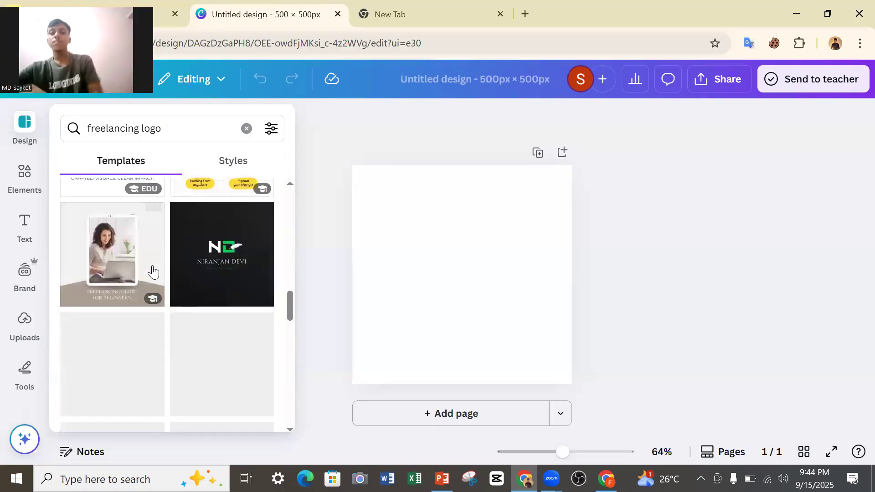
scroll(157, 255, down, 5)
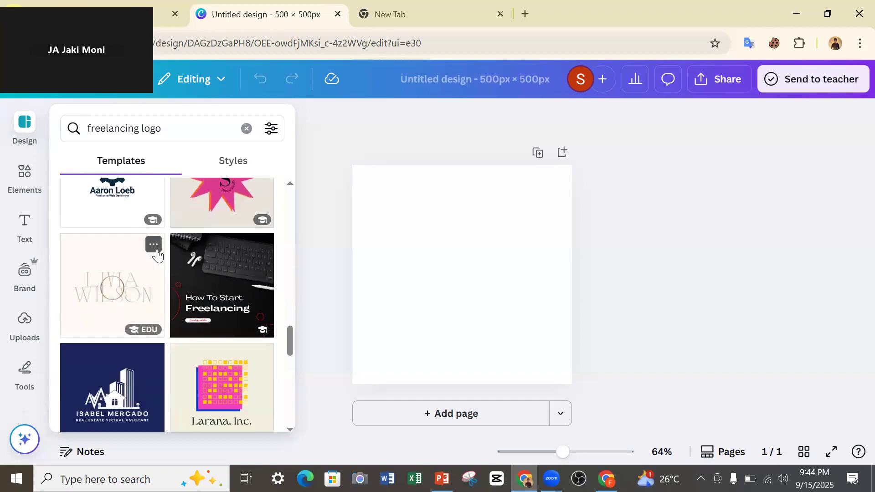
scroll(178, 256, down, 3)
scroll(170, 260, down, 3)
scroll(166, 253, up, 10)
scroll(179, 243, up, 5)
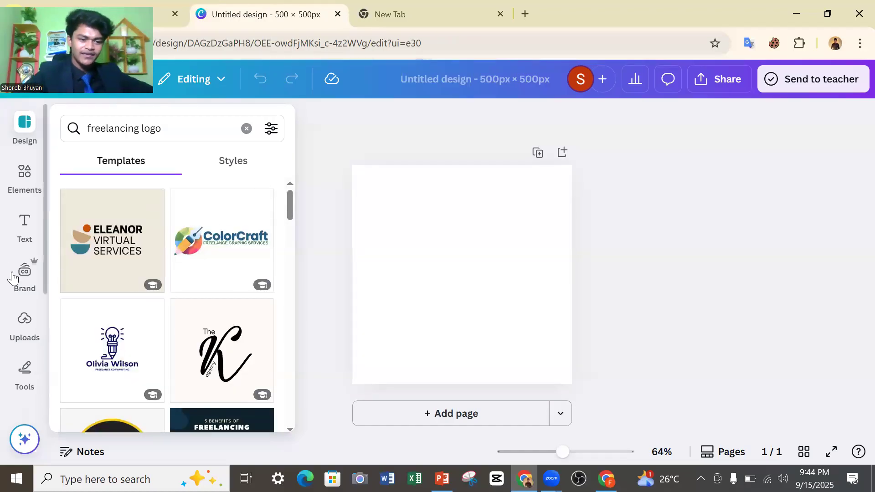
click(247, 129)
Apply the Blue and White Modern Business Services Instagram Post template to the blank page and look at its similar templates.
scroll(156, 292, down, 5)
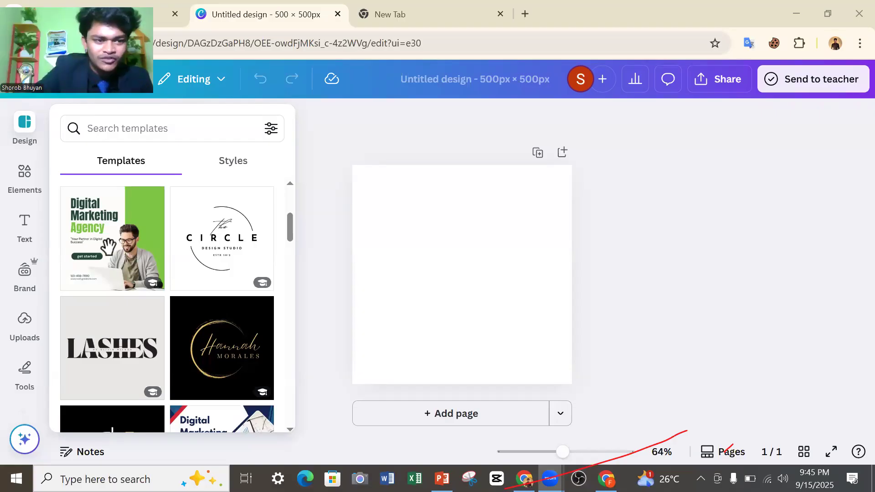
scroll(111, 248, up, 3)
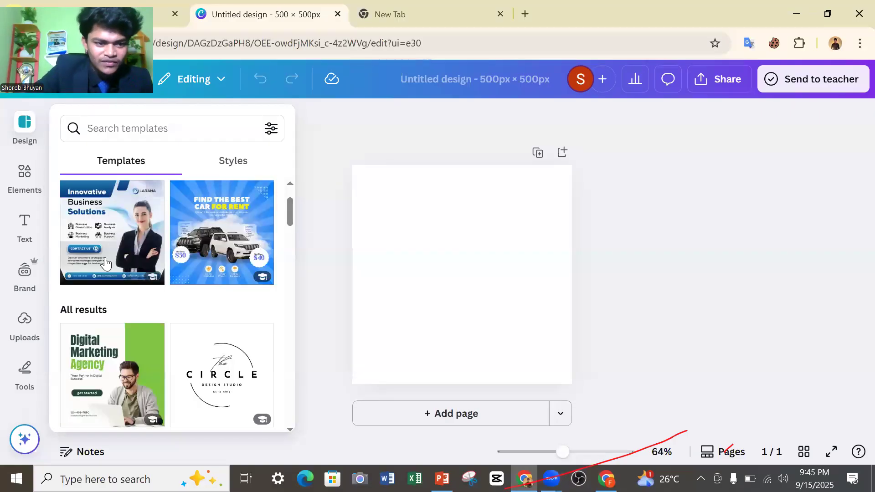
click(97, 221)
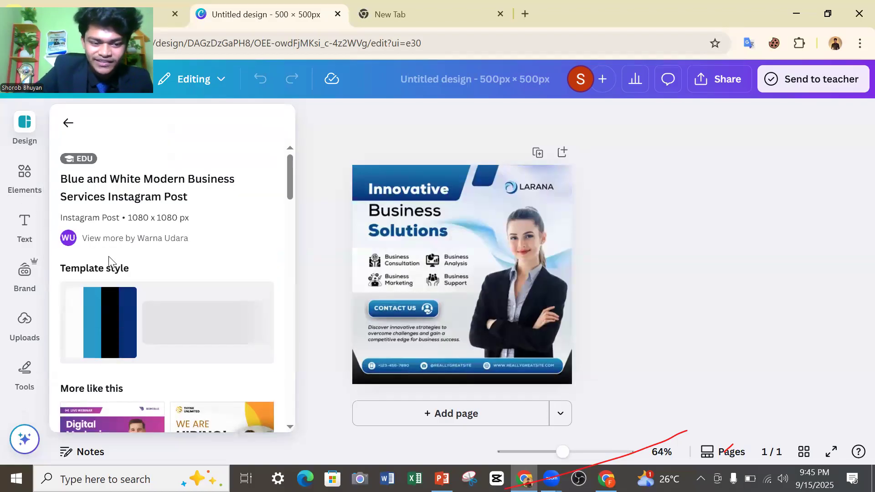
scroll(218, 283, down, 3)
click(354, 274)
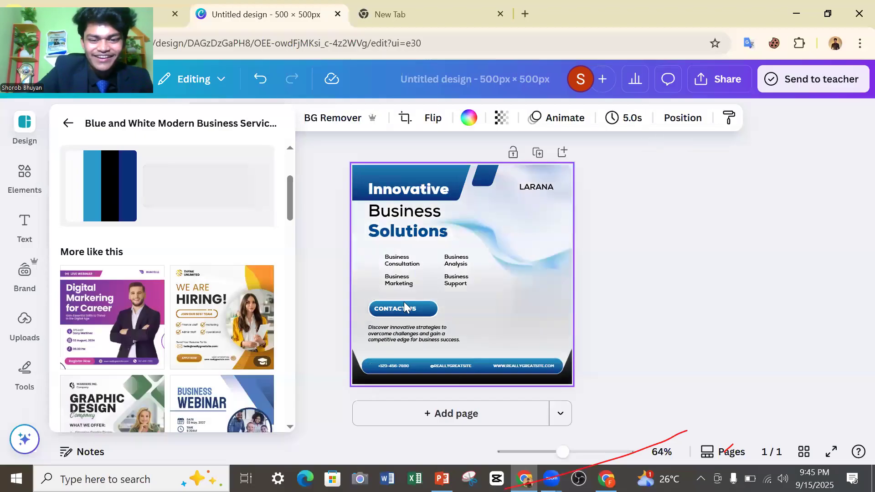
scroll(129, 370, down, 3)
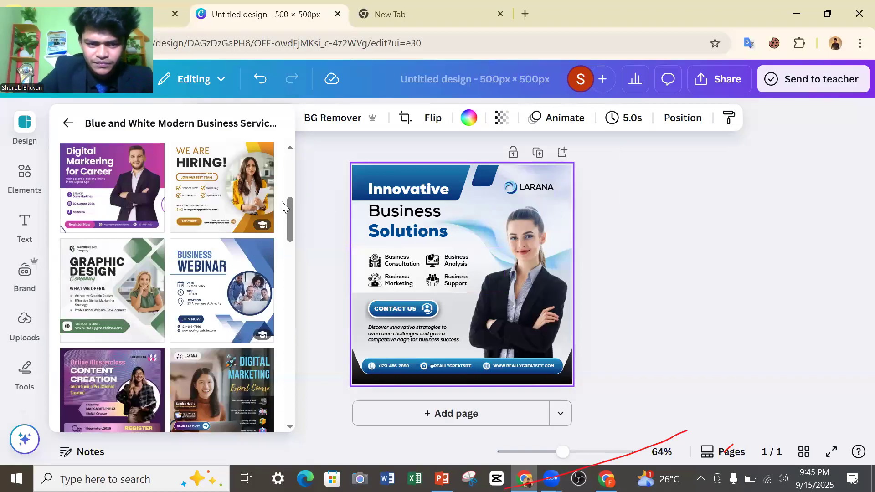
click(378, 143)
click(433, 266)
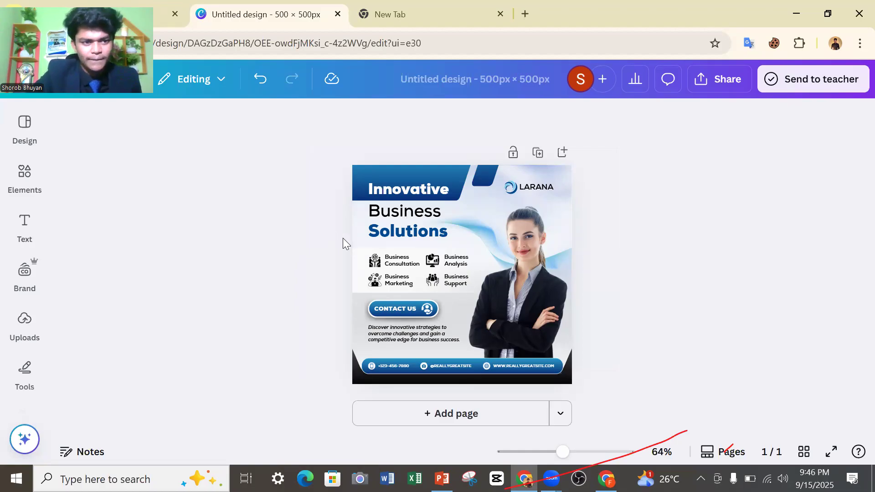
click(9, 144)
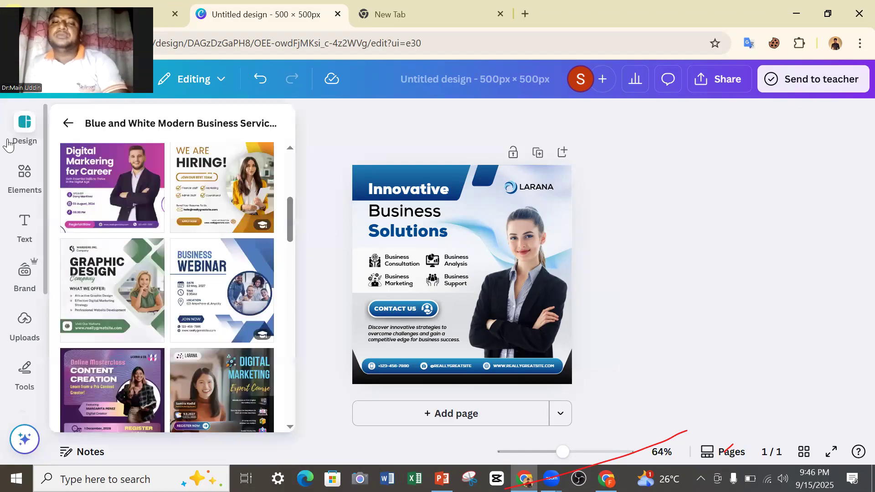
click(9, 144)
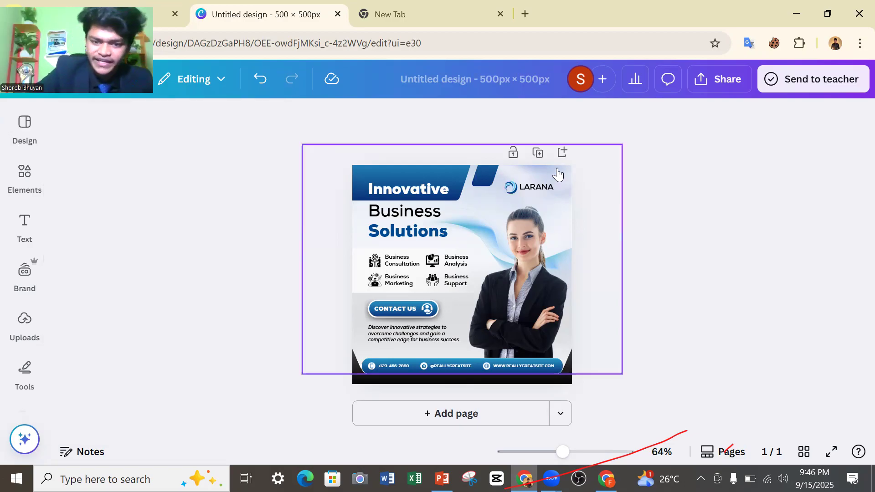
click(12, 132)
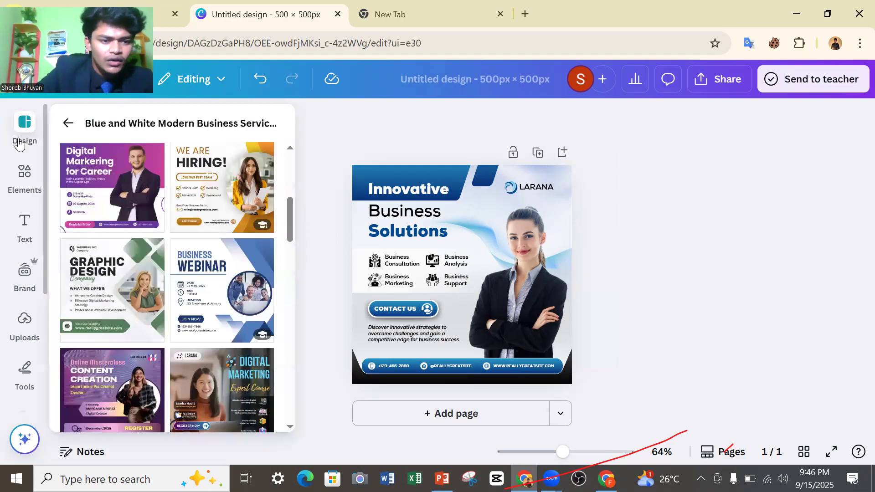
Search the elements library for "Logo" and look through the matching graphics, photos, frames, videos and audio.
click(28, 178)
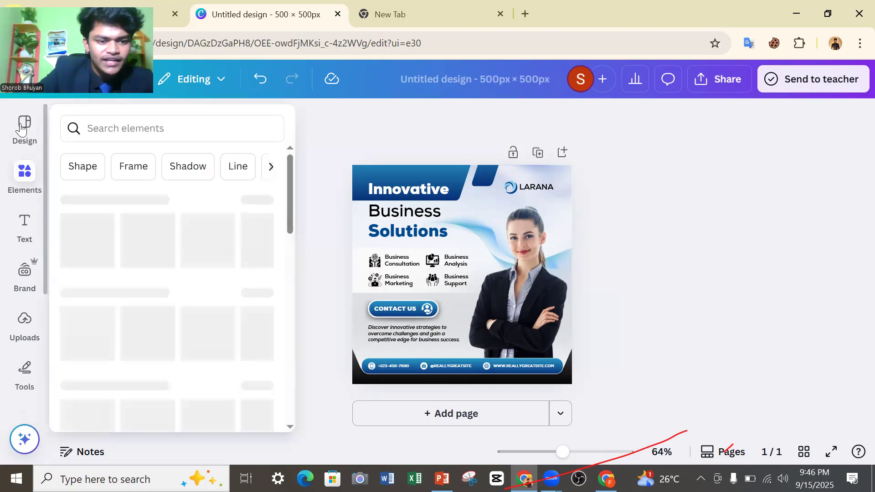
click(119, 129)
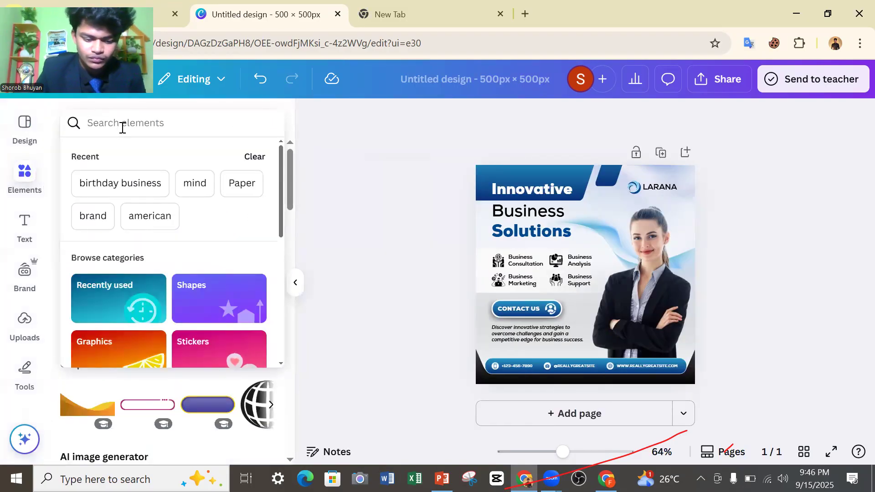
text(L)
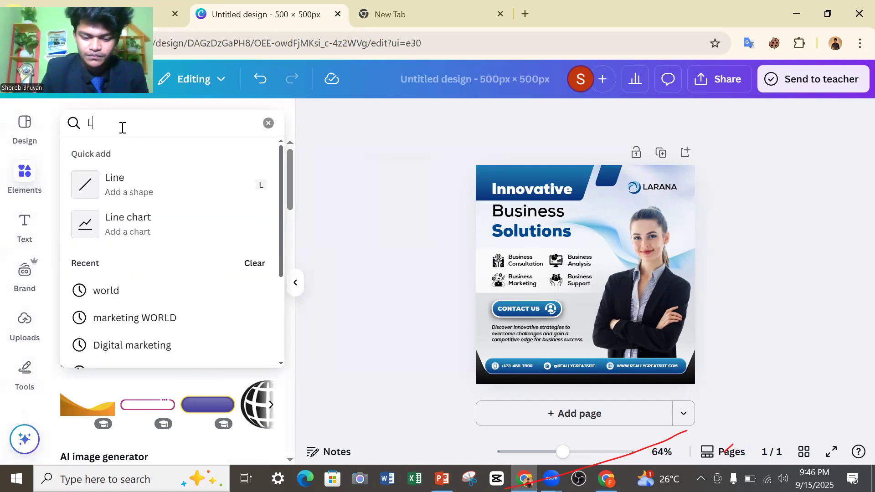
text(oogo)
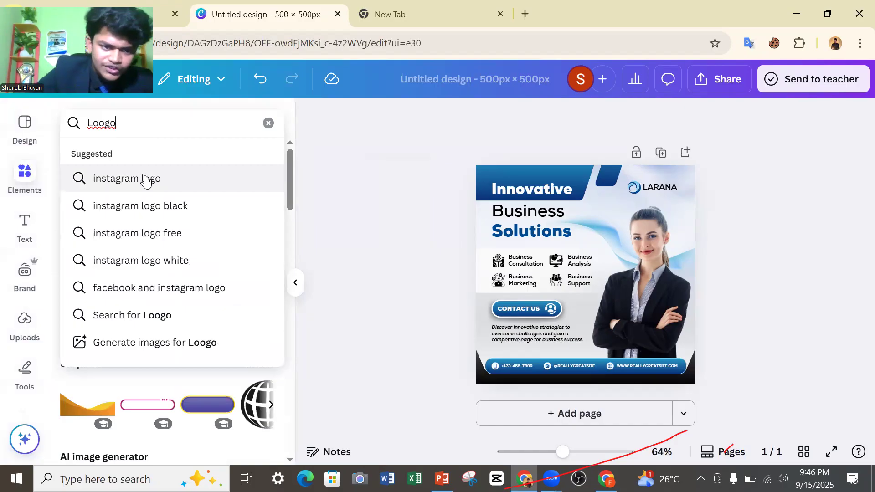
click(103, 123)
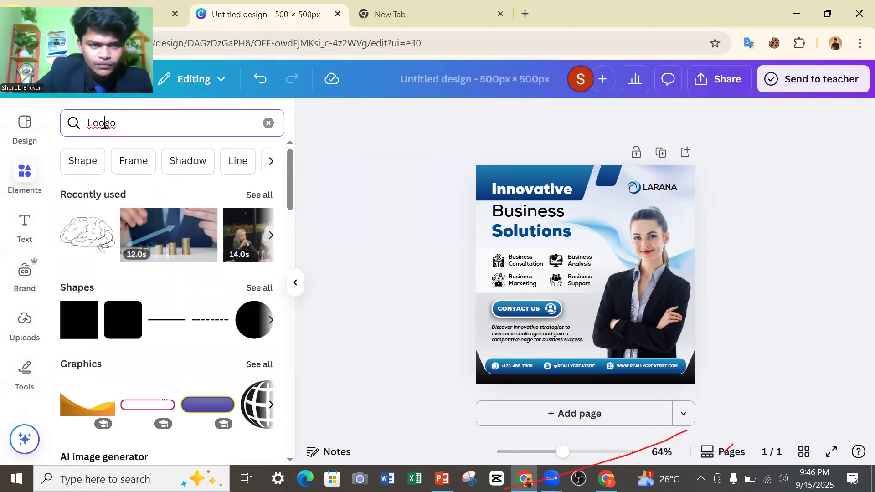
key(BackSpace)
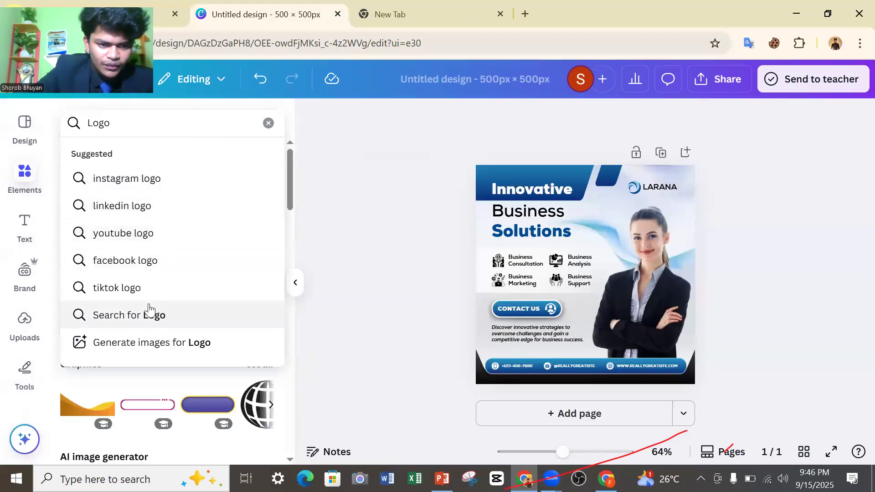
click(153, 314)
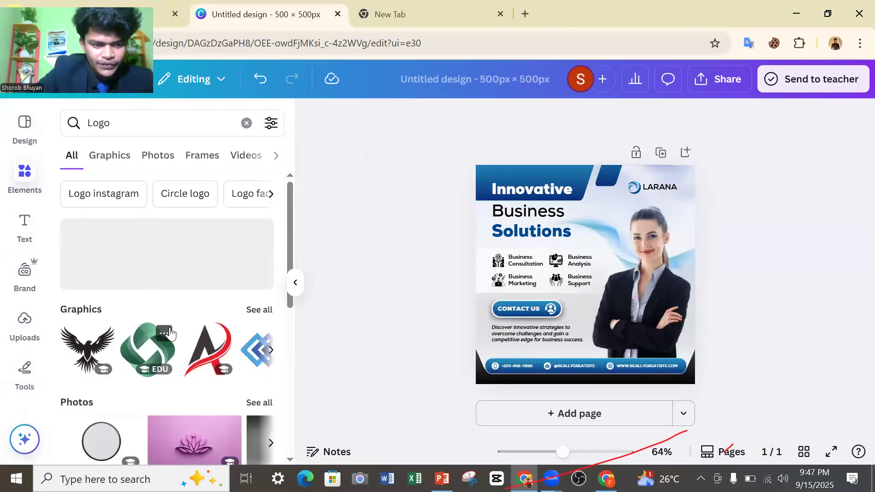
scroll(215, 318, down, 4)
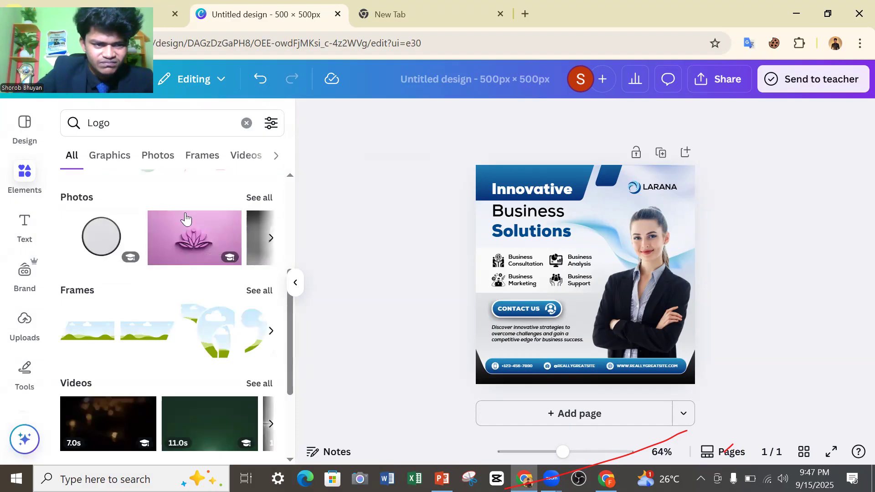
scroll(184, 222, down, 2)
scroll(178, 219, down, 2)
Return from the template details to all design templates and search them for "logo design".
click(16, 127)
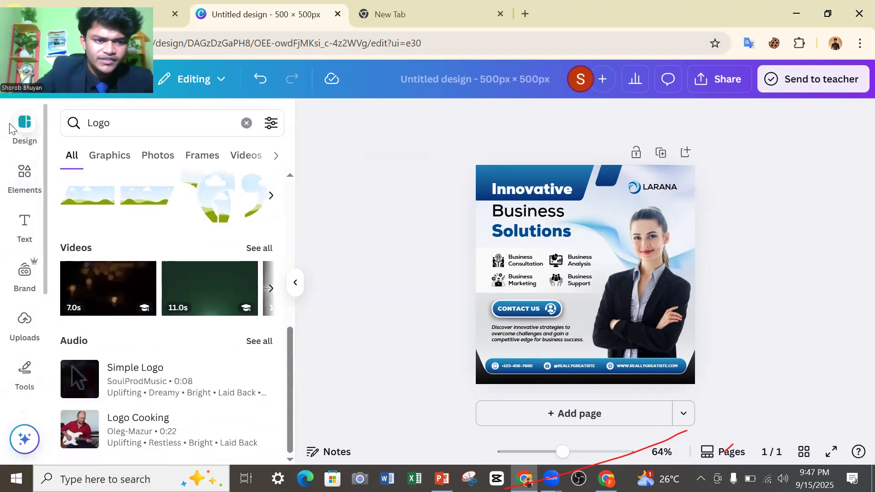
click(68, 117)
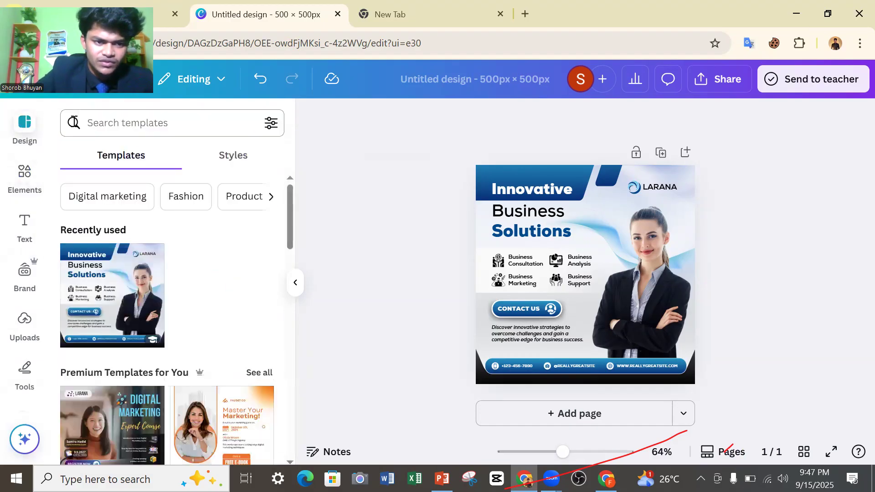
click(102, 121)
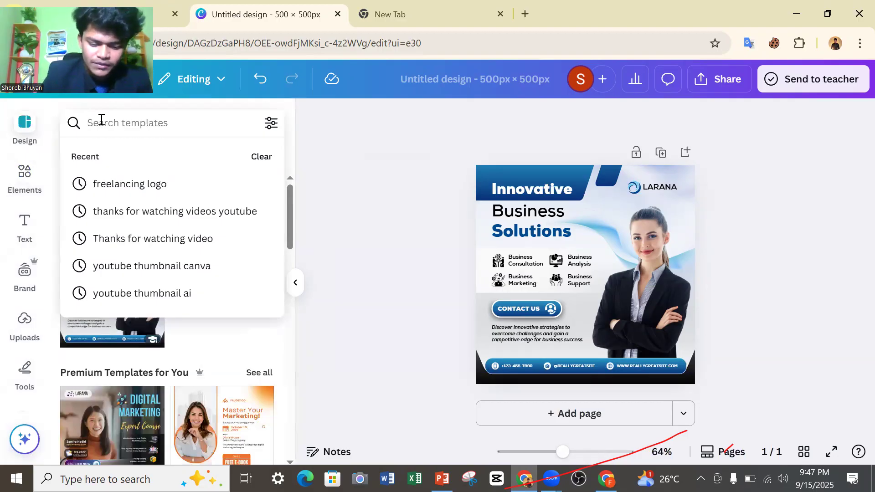
text(log)
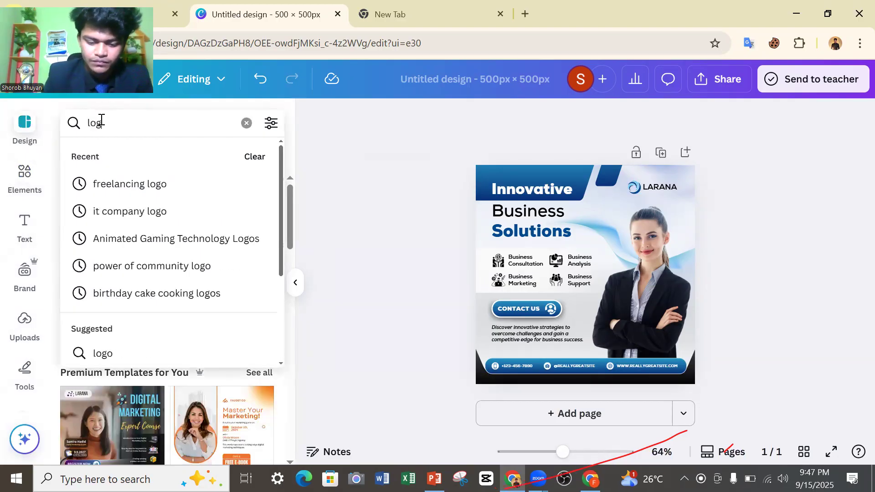
text(o)
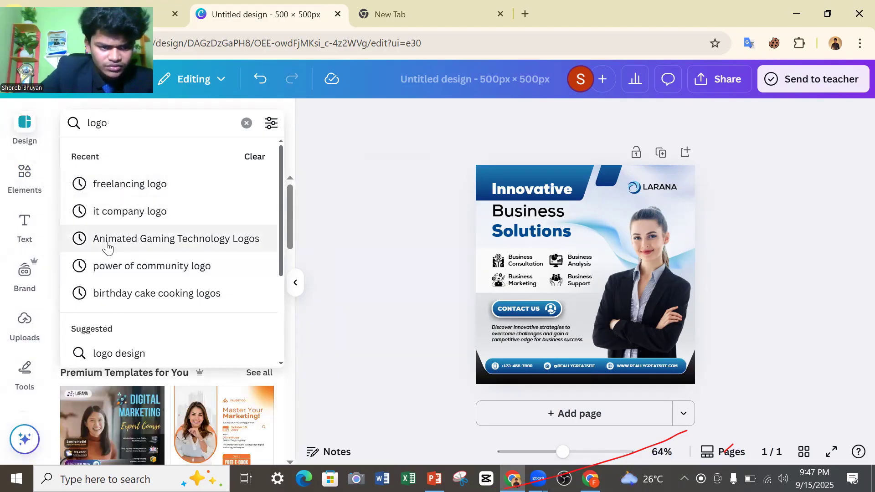
scroll(173, 274, down, 3)
scroll(176, 244, up, 2)
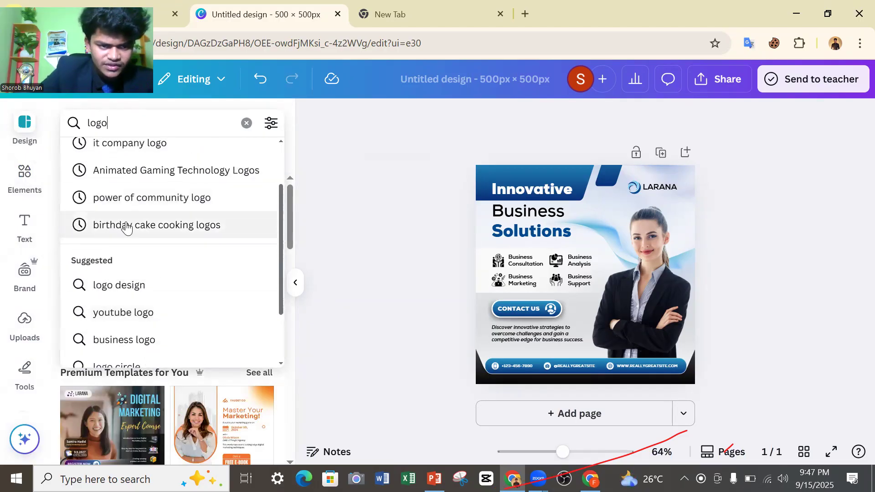
click(117, 285)
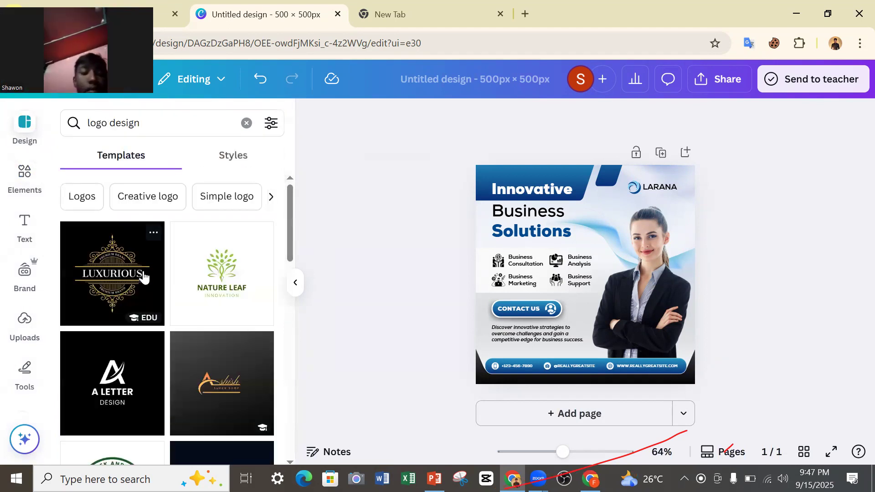
Examine the logo design templates to find a suitable logo for the page.
scroll(186, 256, down, 5)
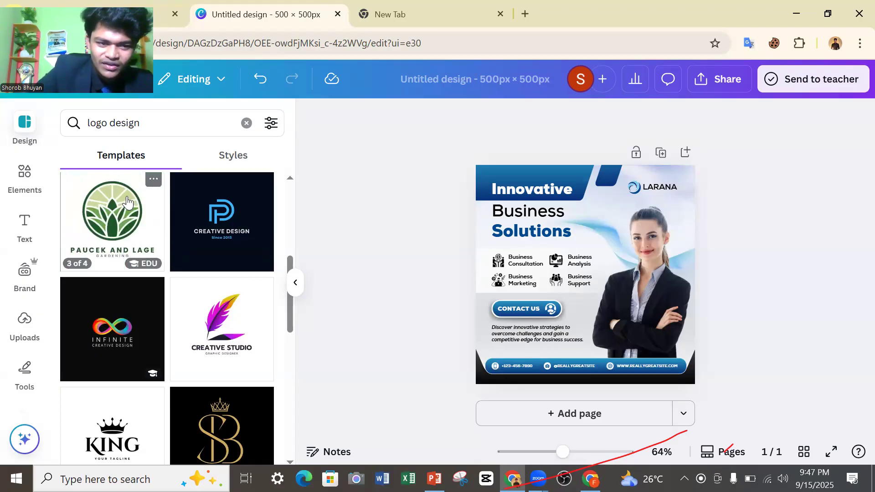
scroll(127, 202, down, 1)
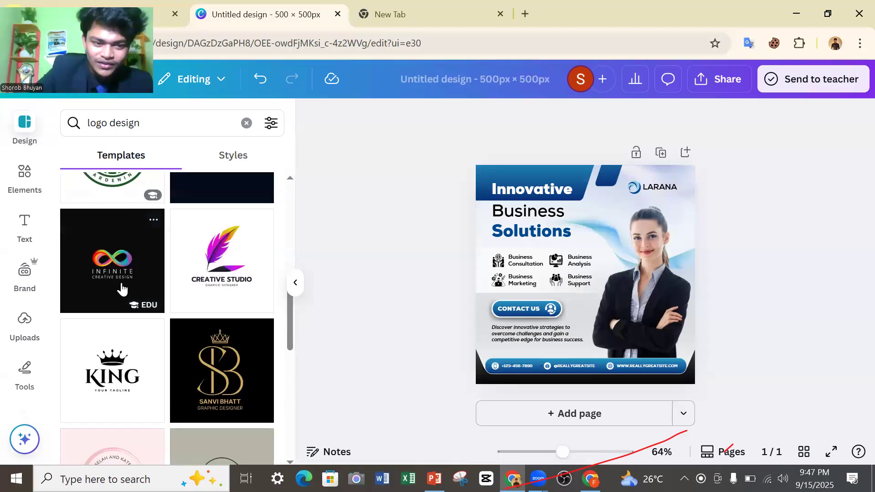
scroll(121, 287, down, 3)
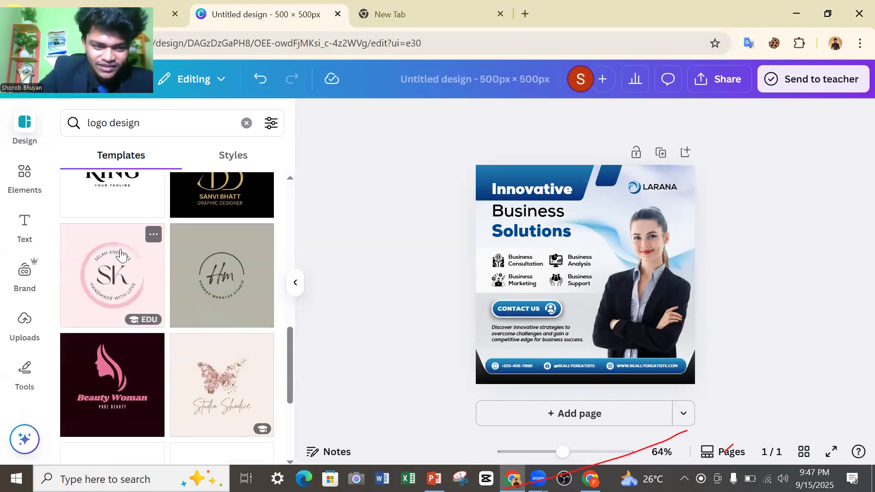
scroll(121, 255, down, 2)
scroll(82, 241, down, 2)
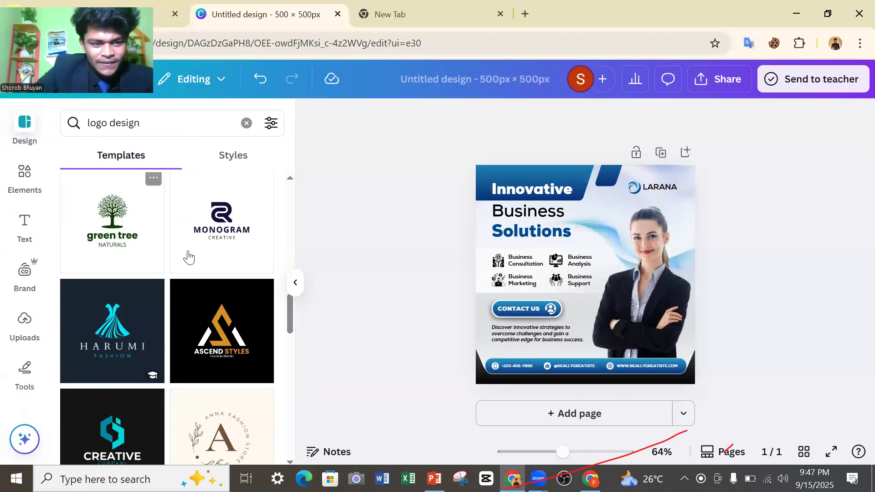
scroll(137, 248, down, 1)
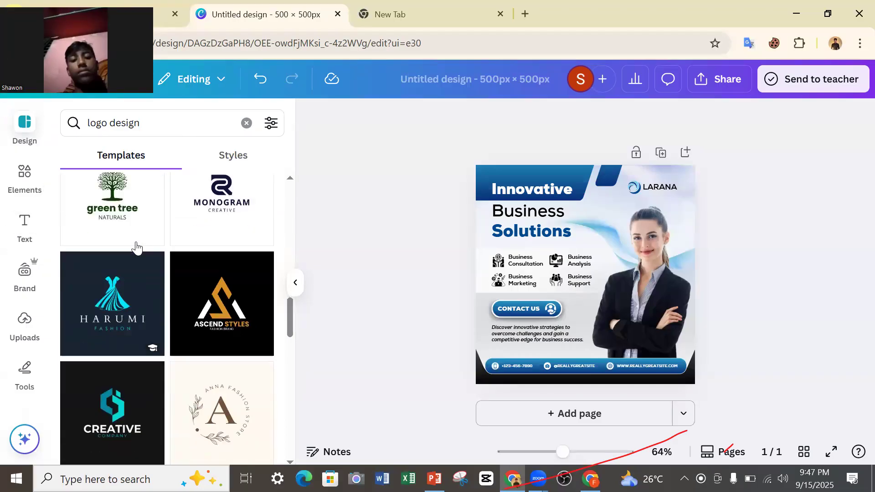
scroll(137, 248, down, 1)
scroll(146, 309, down, 4)
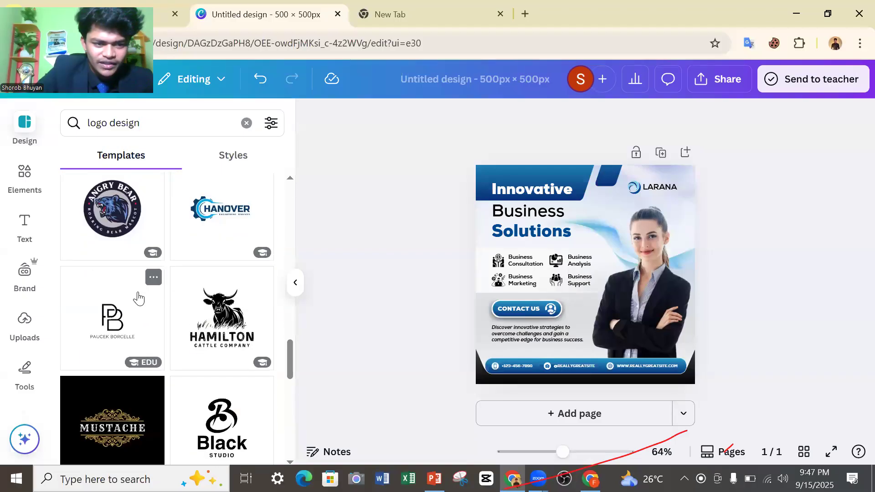
scroll(192, 258, down, 1)
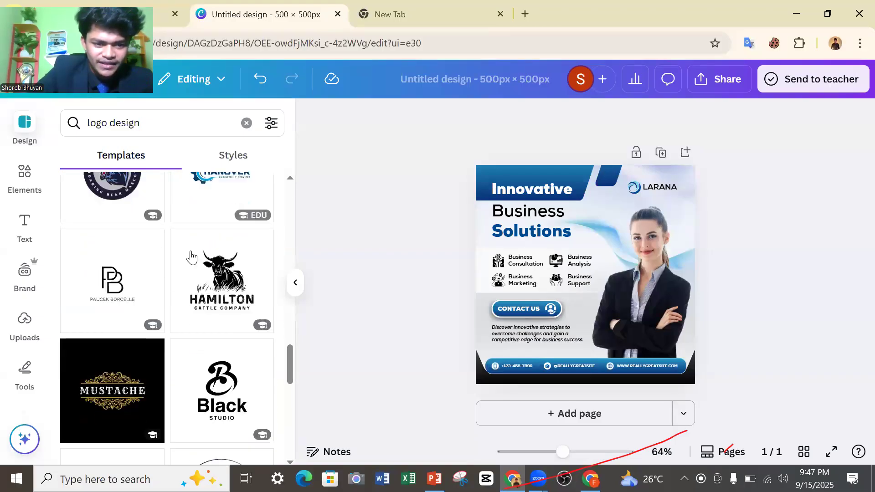
scroll(191, 257, down, 1)
scroll(142, 242, up, 8)
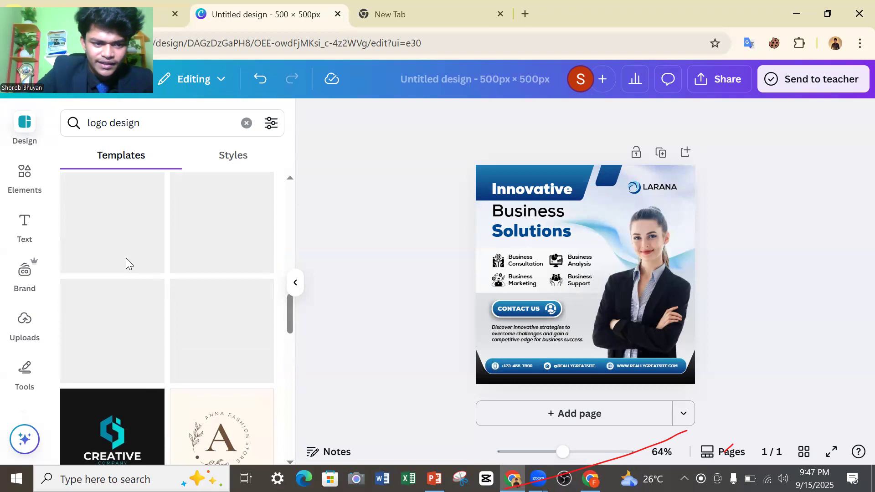
scroll(122, 262, down, 8)
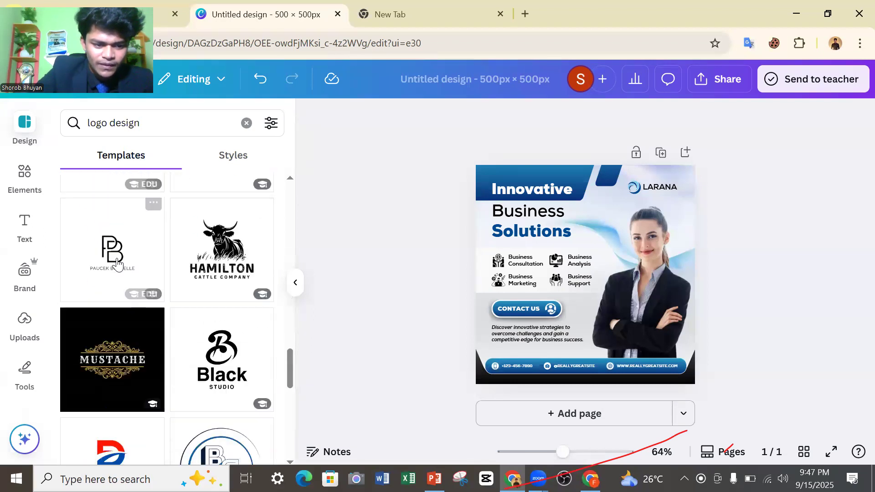
scroll(117, 262, down, 2)
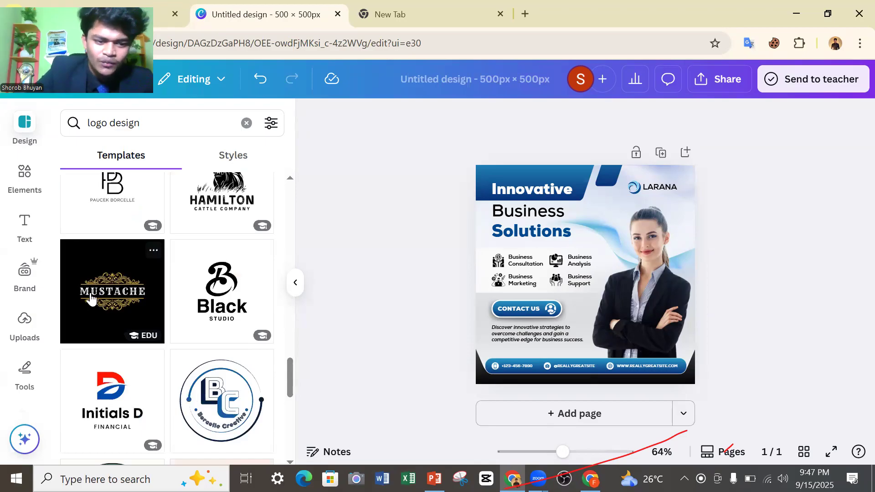
scroll(119, 292, up, 4)
scroll(119, 292, down, 4)
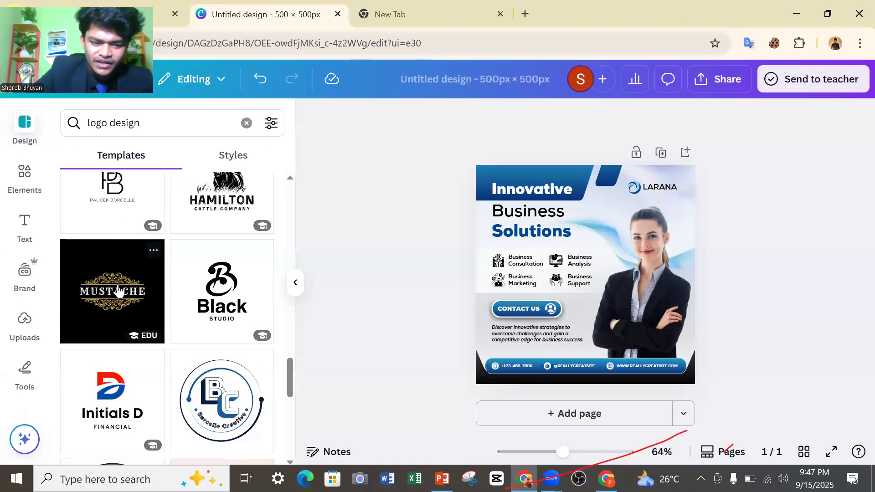
Apply the Blue Minimalist Creative Name Logo template to the page and collapse the template list.
click(212, 387)
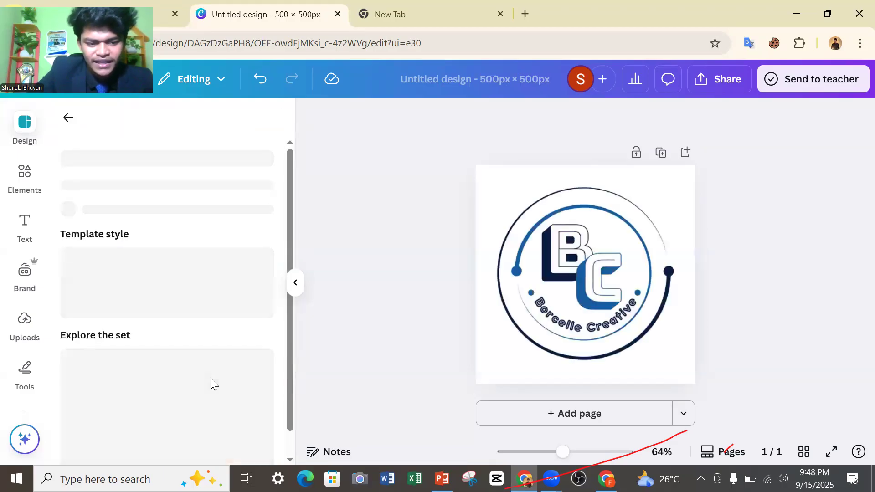
scroll(195, 299, down, 4)
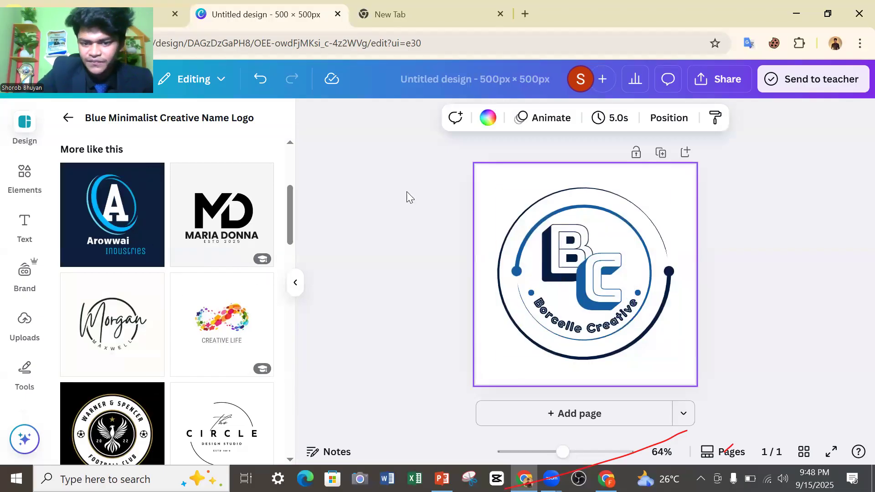
click(295, 282)
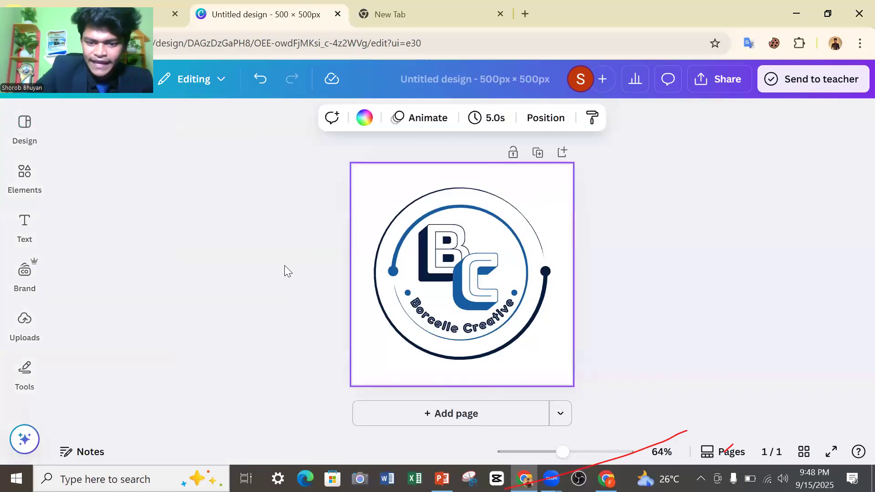
Inspect the logo's separate text objects by selecting the large letter B and the curved "Borcelle Creative" text.
click(448, 270)
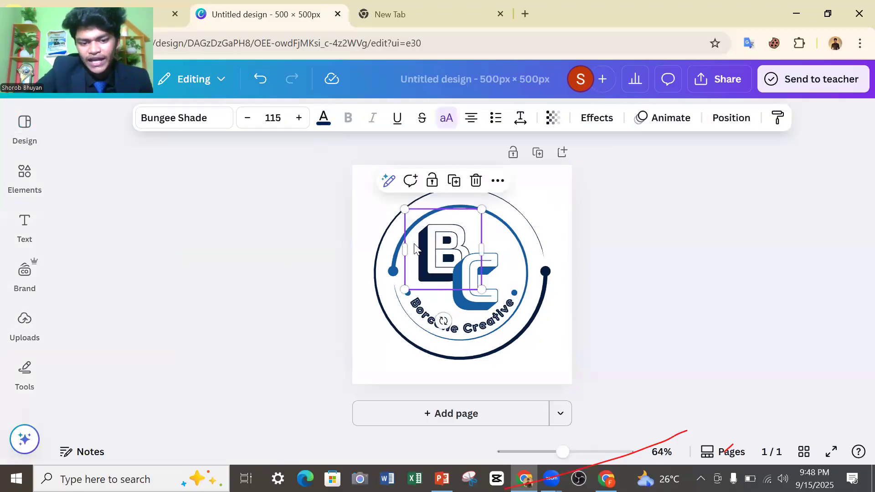
click(413, 323)
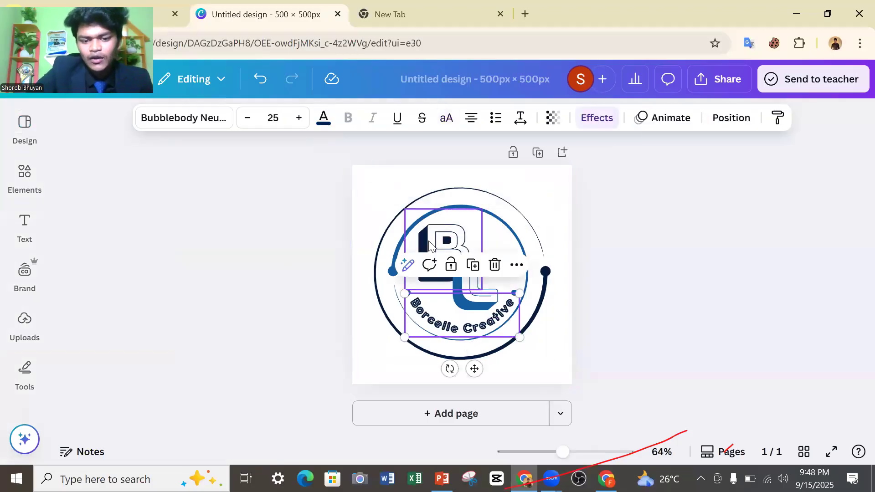
click(429, 246)
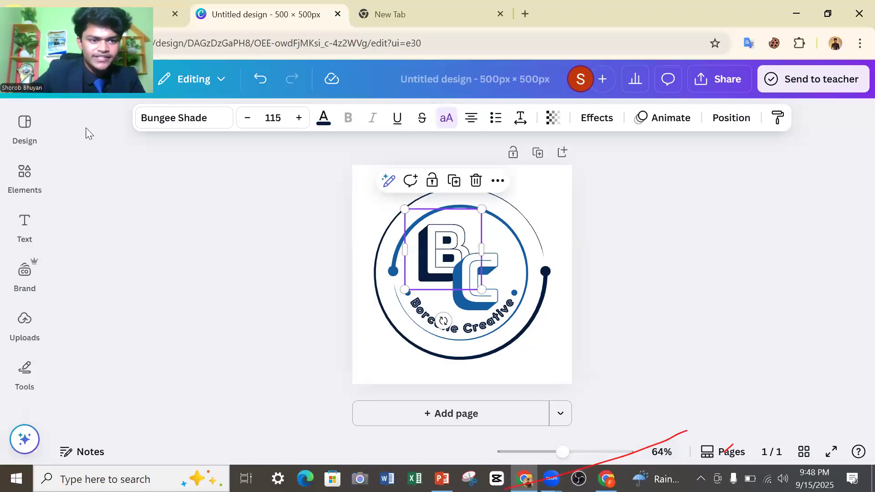
Review the lesson outline slide in PowerPoint, then return to the Canva design and clear the selection.
click(145, 109)
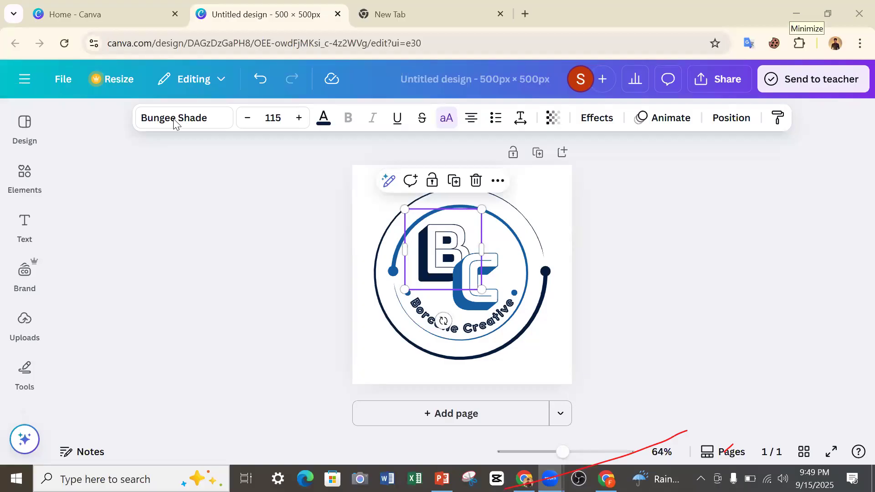
key(alt+Tab)
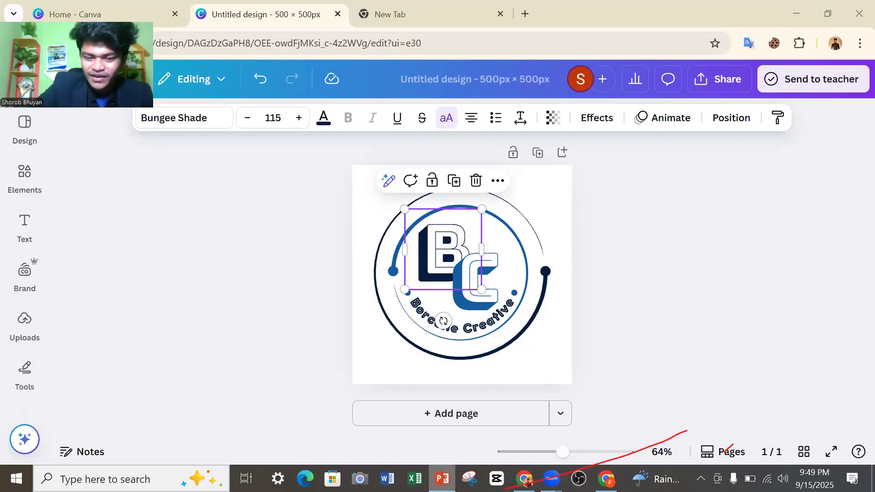
click(311, 269)
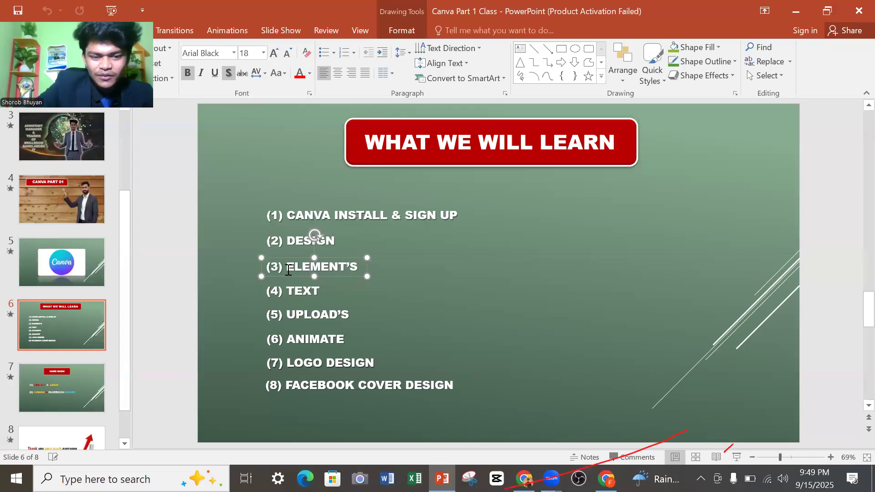
click(235, 252)
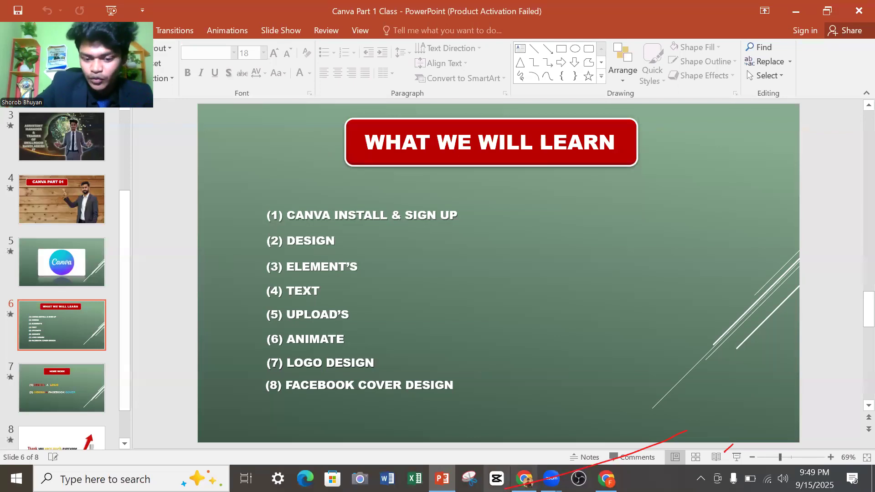
click(524, 478)
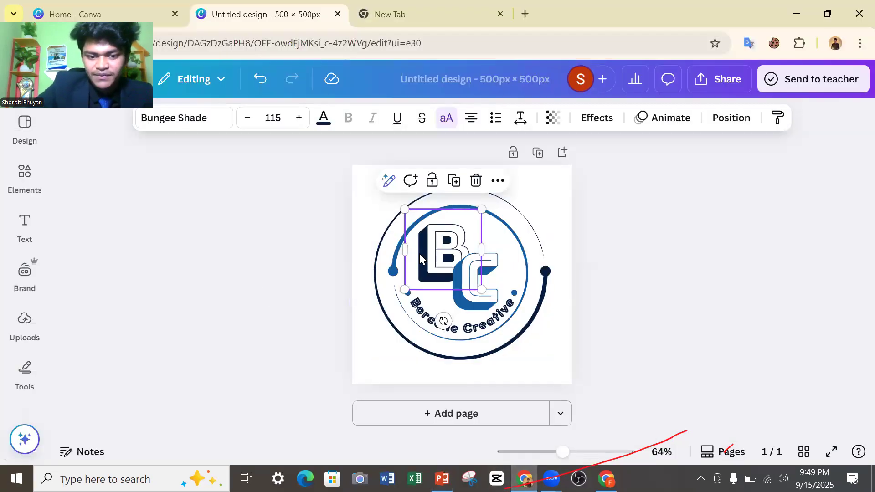
click(287, 342)
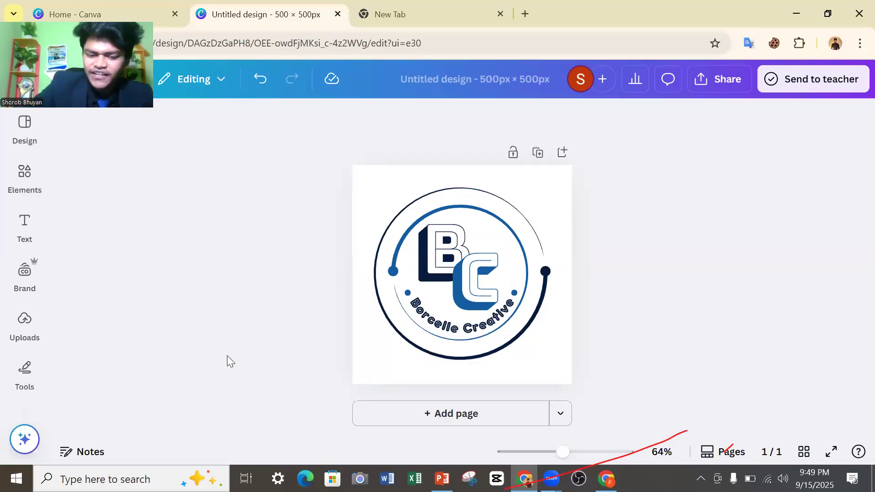
Add a blank second page to the design and deselect it.
click(26, 372)
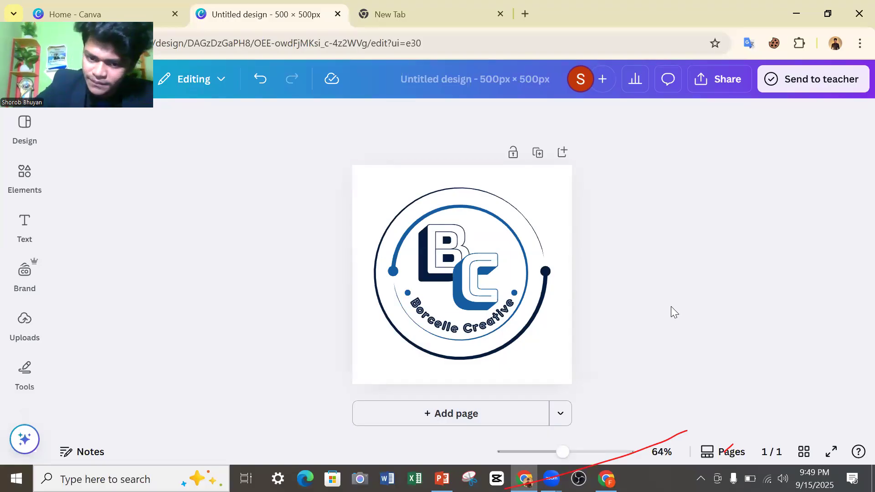
click(412, 415)
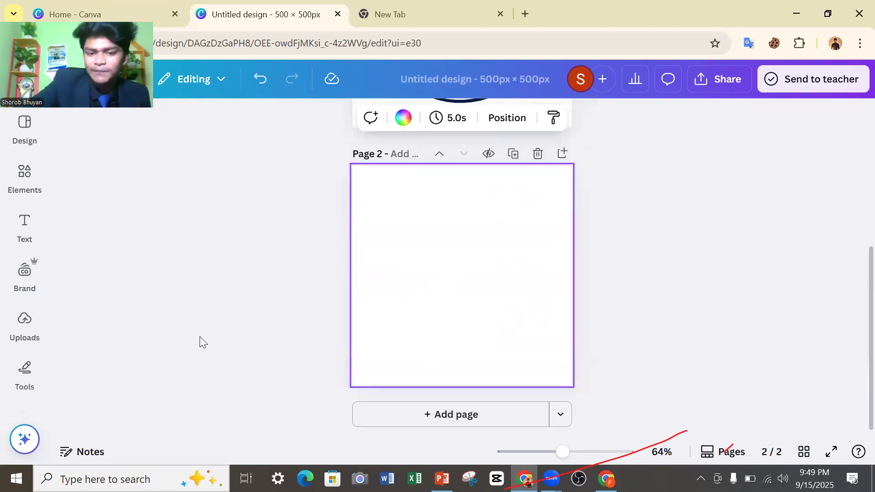
click(248, 313)
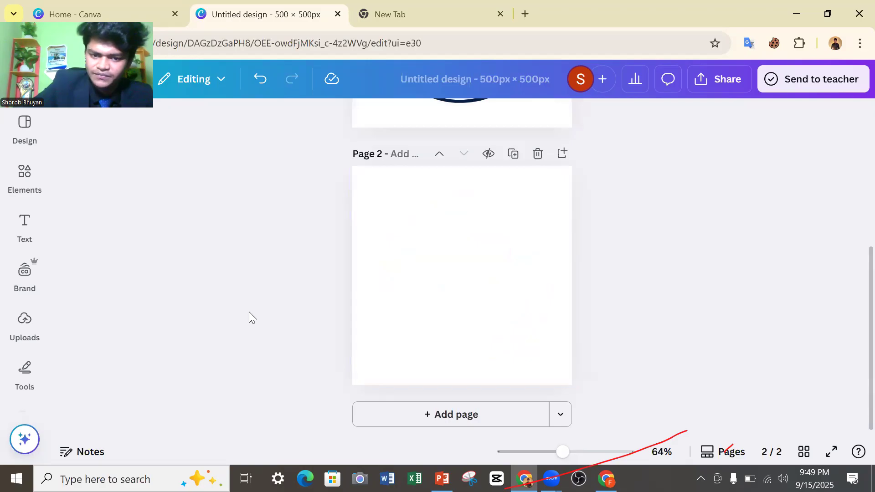
scroll(276, 312, up, 5)
scroll(276, 313, down, 2)
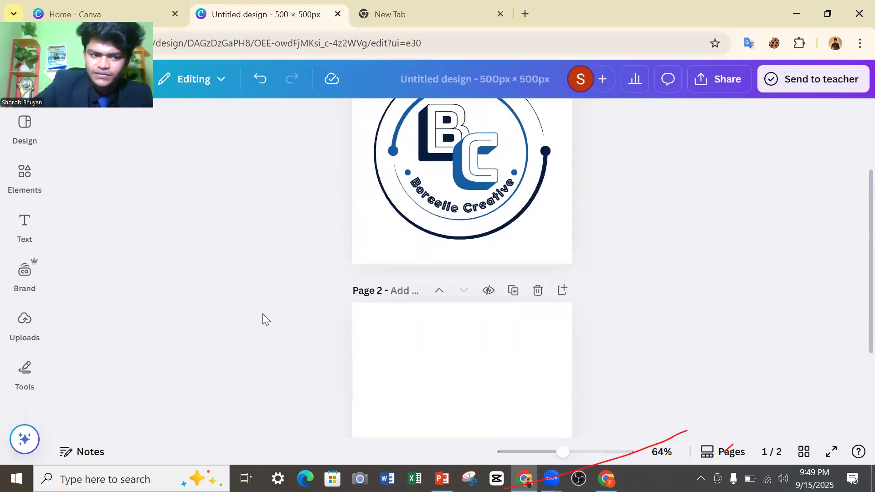
Inspect the circular ring graphic around the logo on page 1 by selecting it, then deselect it.
scroll(262, 313, up, 2)
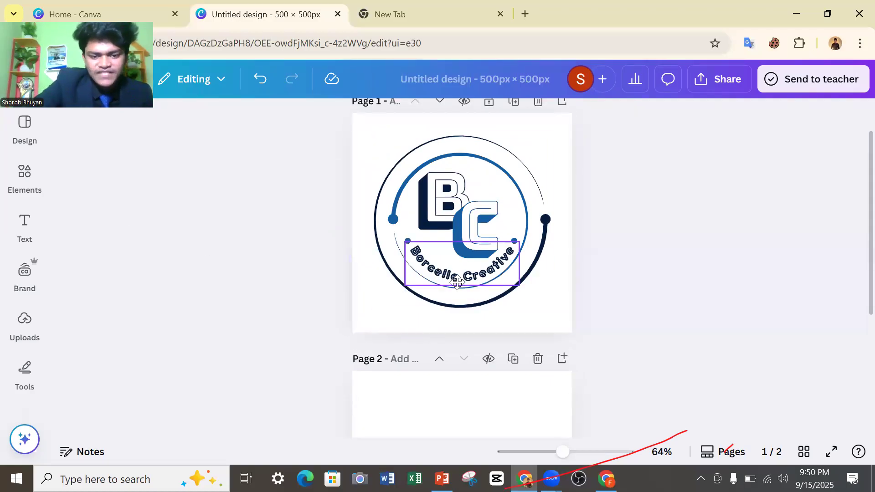
click(519, 142)
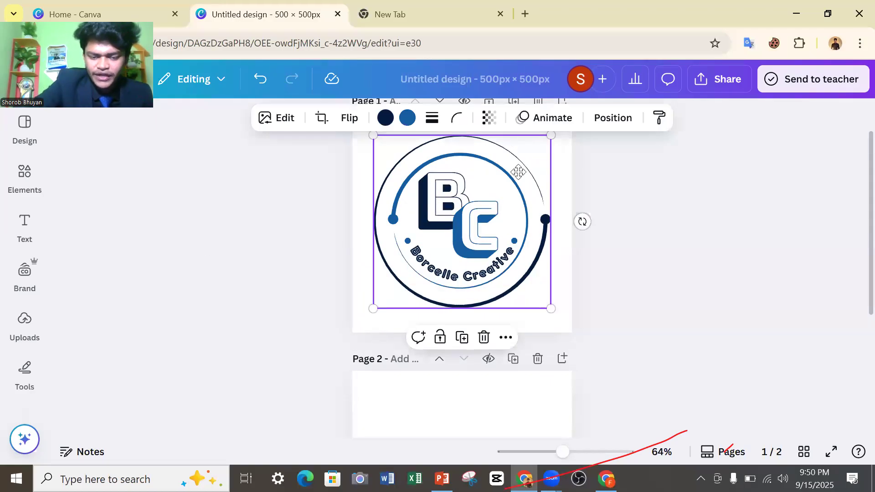
click(327, 181)
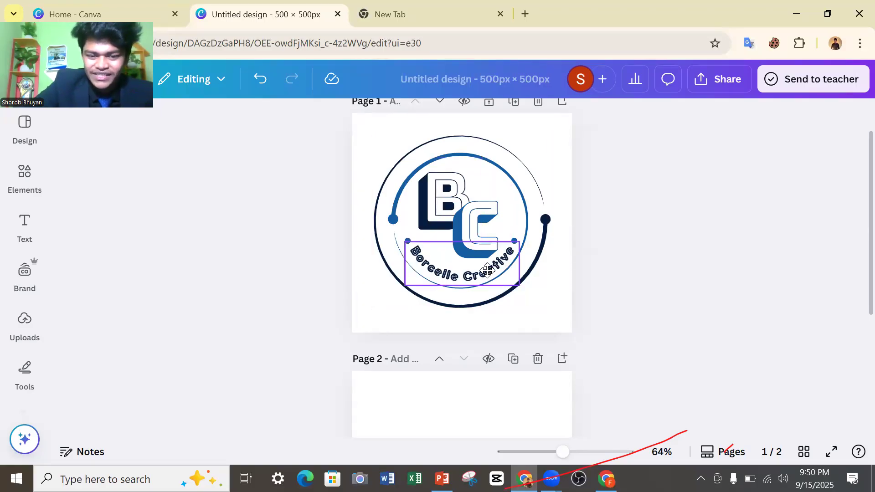
scroll(164, 237, up, 1)
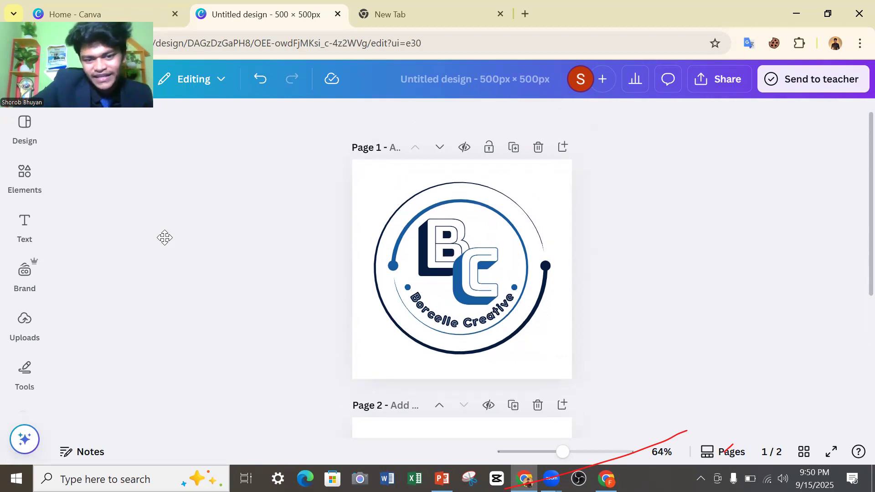
Replace the large letter B in the page 1 logo with S.
click(424, 266)
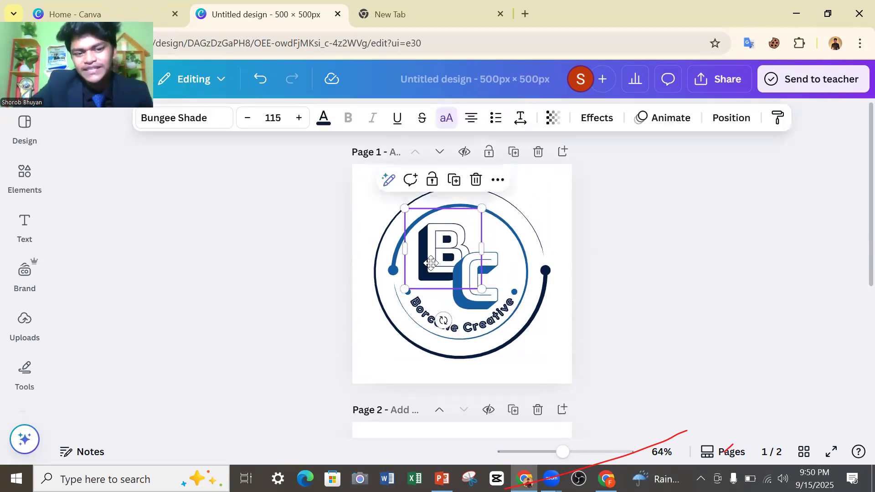
double_click(432, 263)
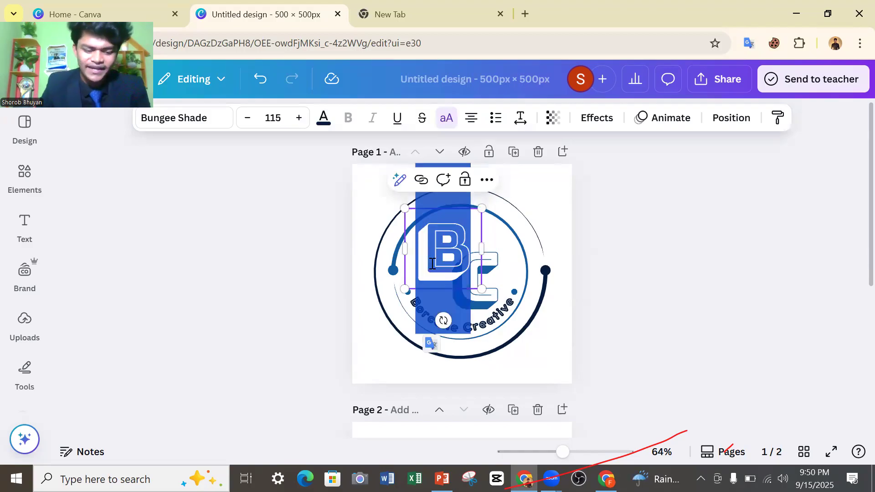
text(S)
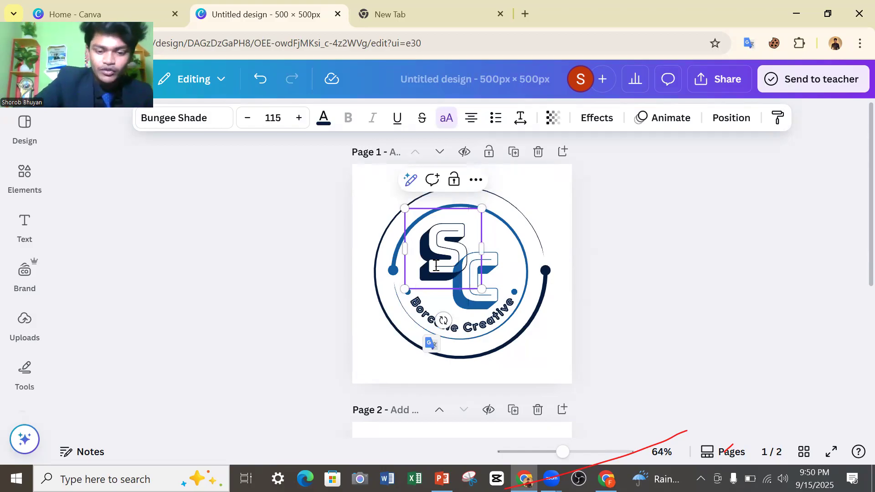
click(500, 285)
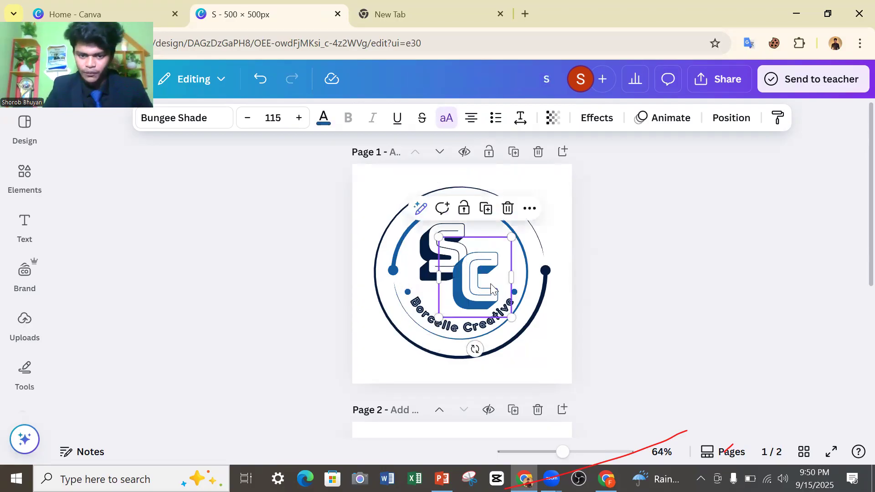
drag(491, 287, 496, 290)
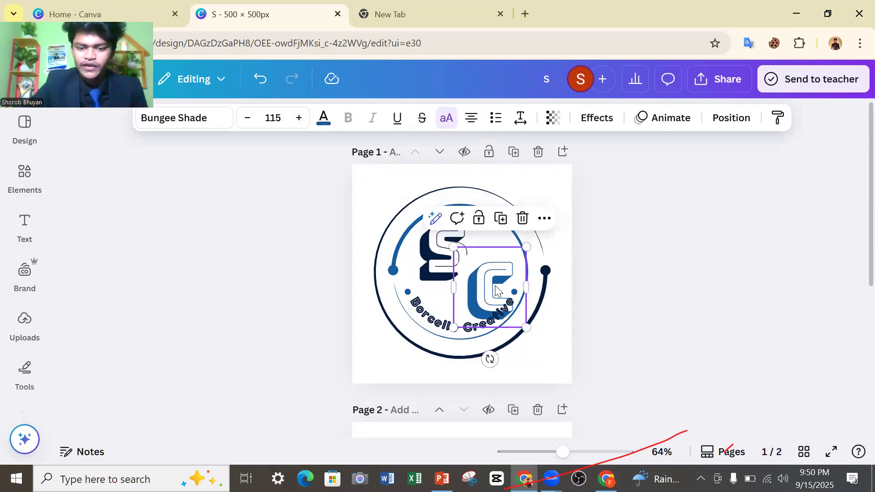
click(259, 80)
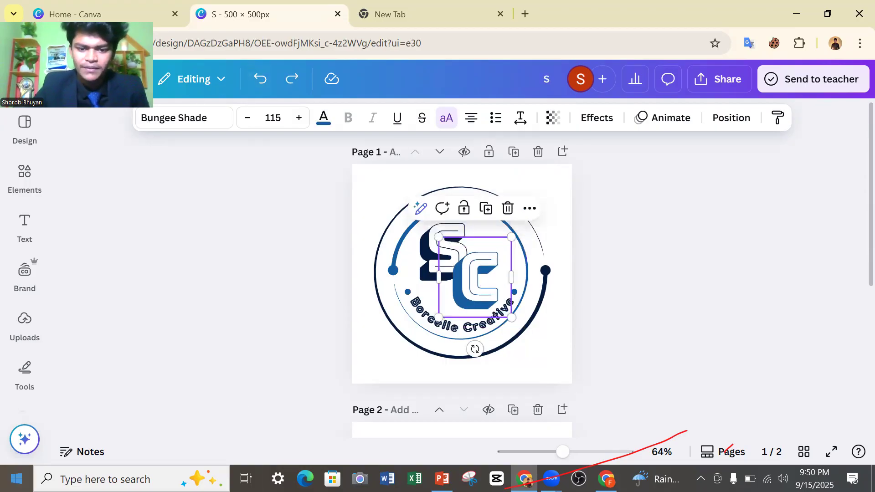
Replace the large letter C in the page 1 logo with B.
double_click(471, 270)
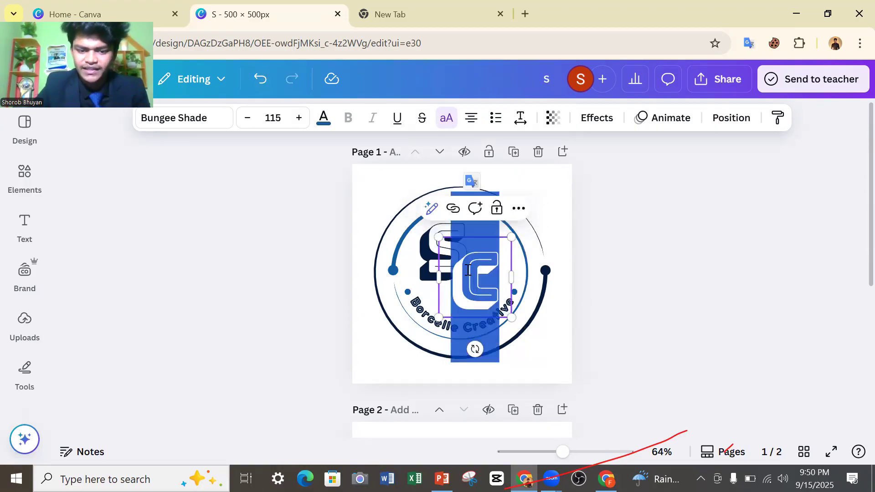
key(Left)
text(B)
key(Return)
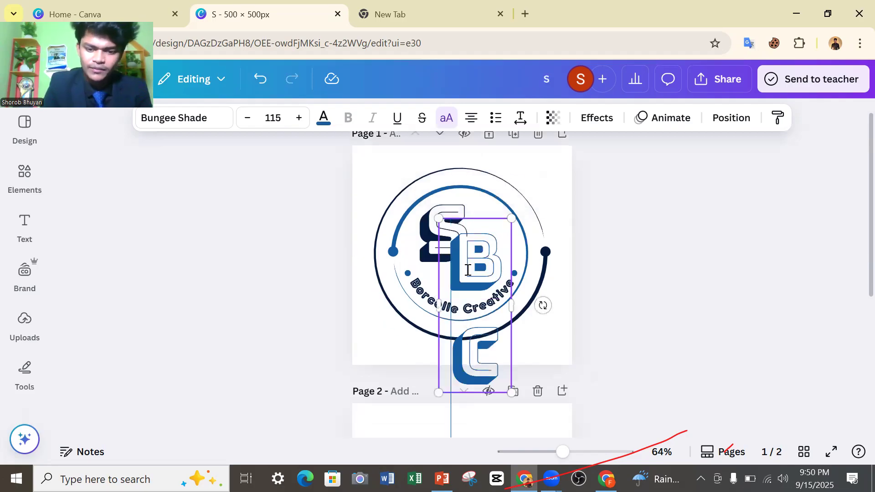
key(BackSpace)
key(BackSpace)
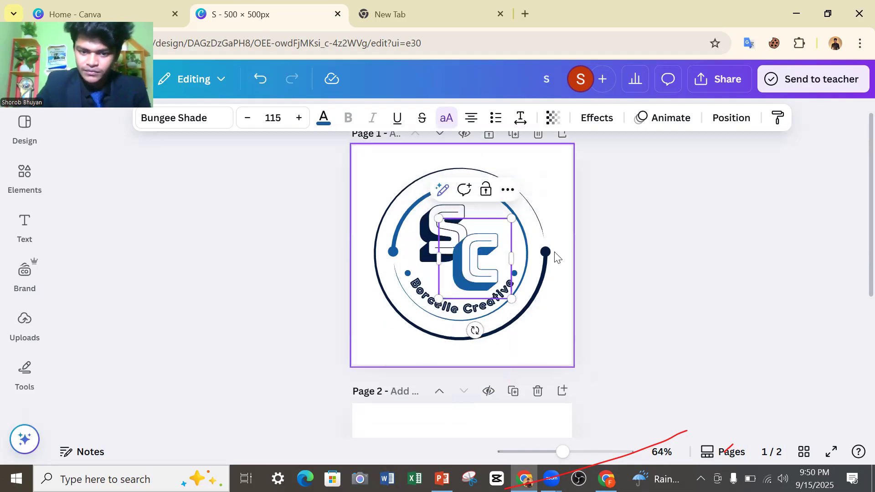
key(shift+Right)
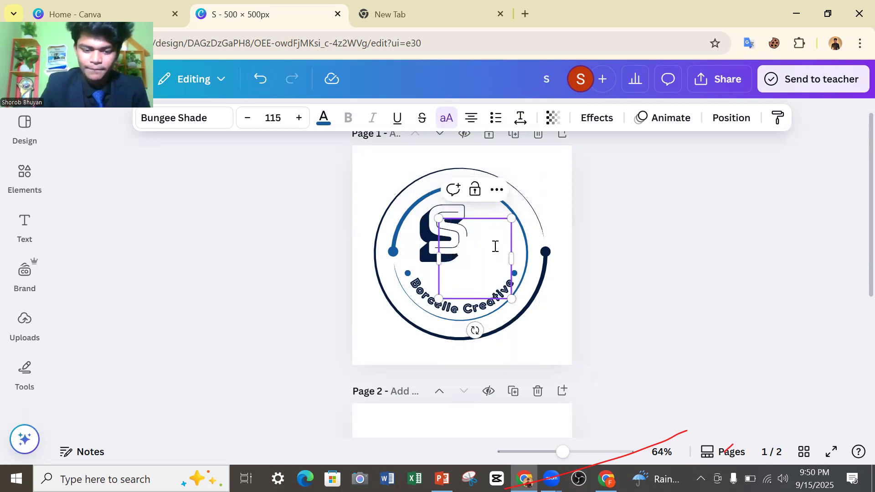
text(B)
click(399, 287)
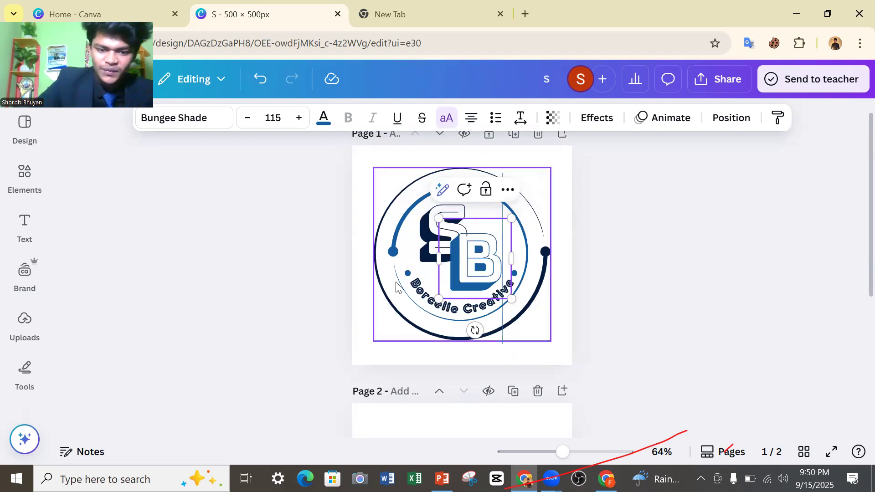
Replace the curved "Borcelle Creative" text with the logo owner's full name and deselect the text.
click(419, 289)
click(419, 288)
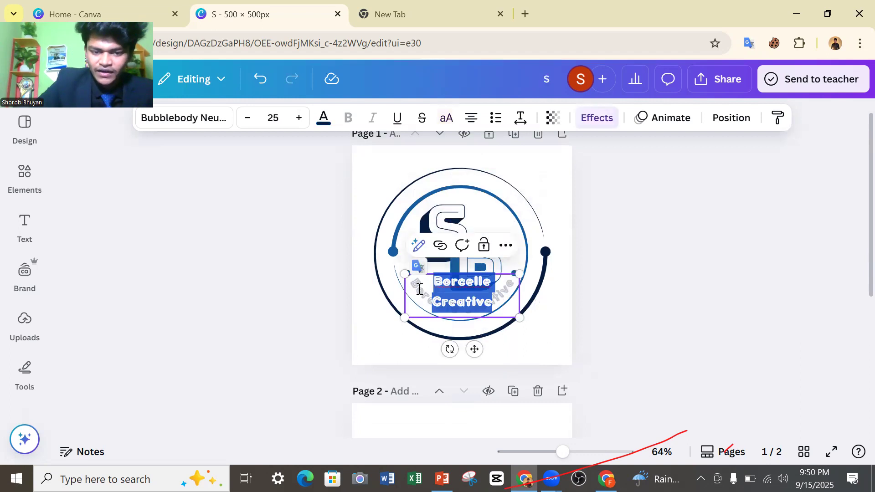
click(487, 282)
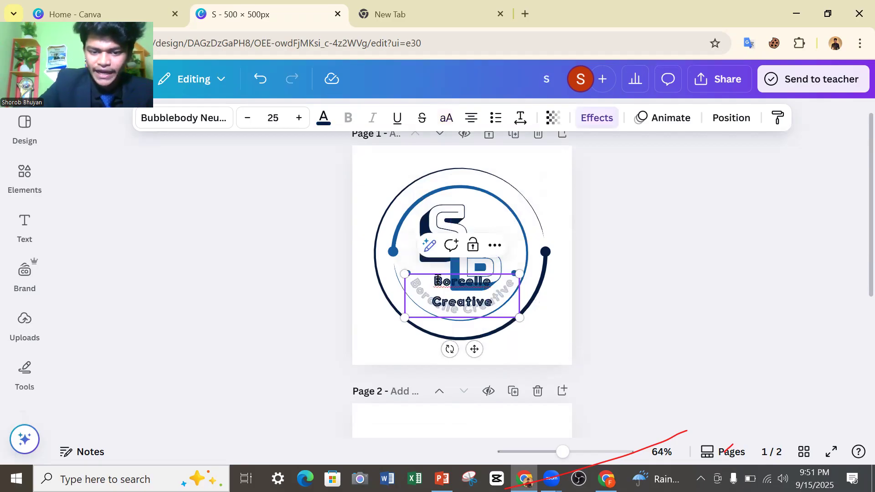
drag(436, 280, 493, 282)
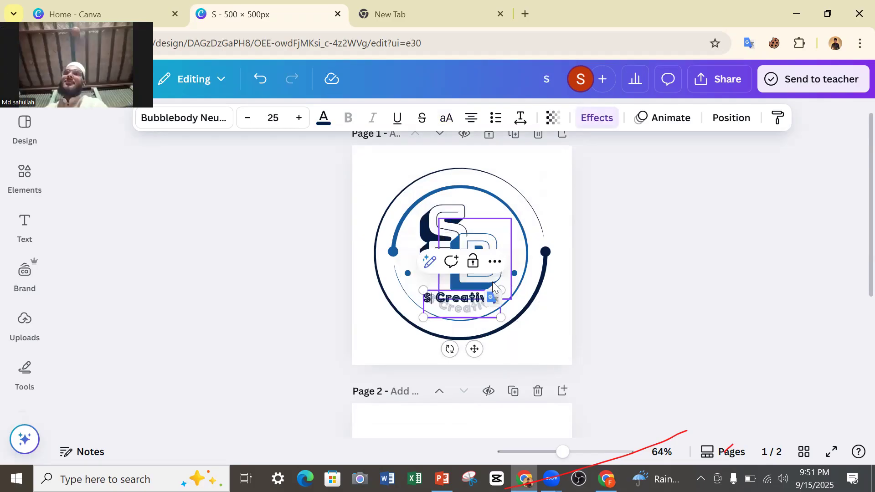
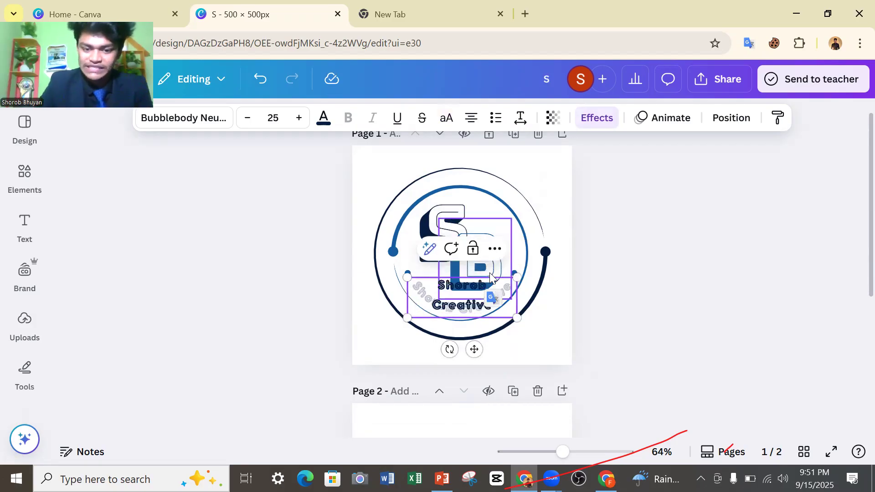
double_click(474, 304)
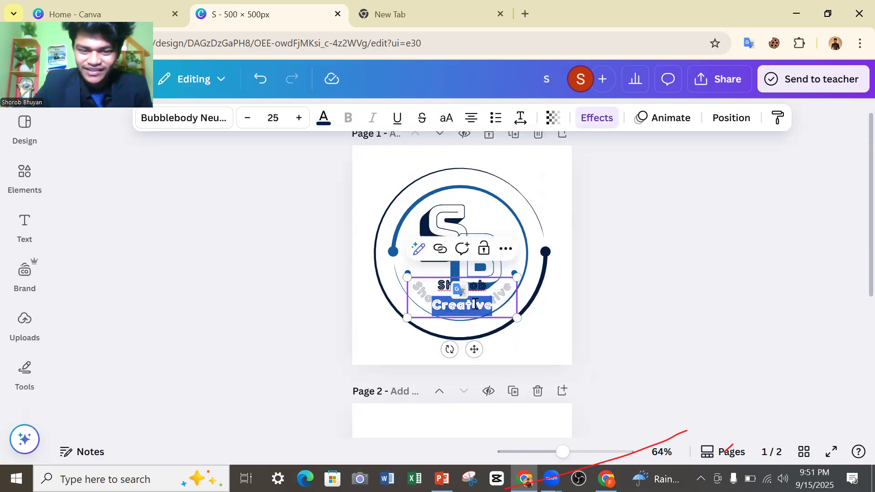
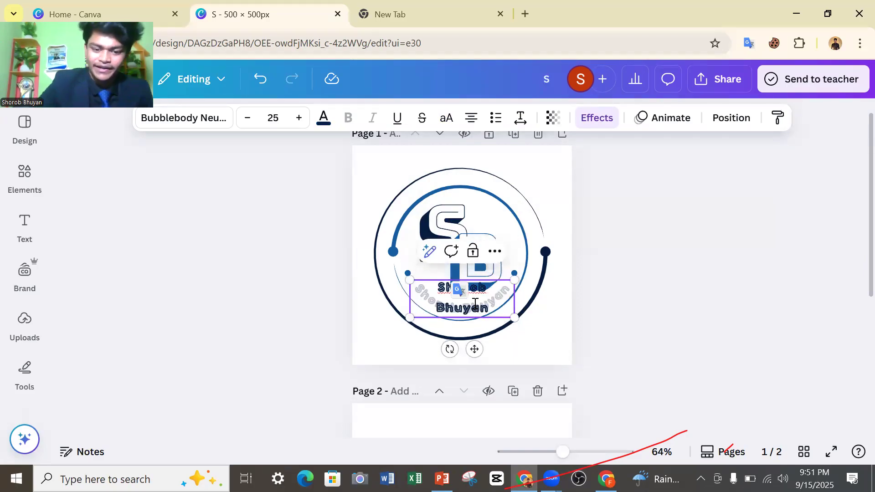
click(624, 308)
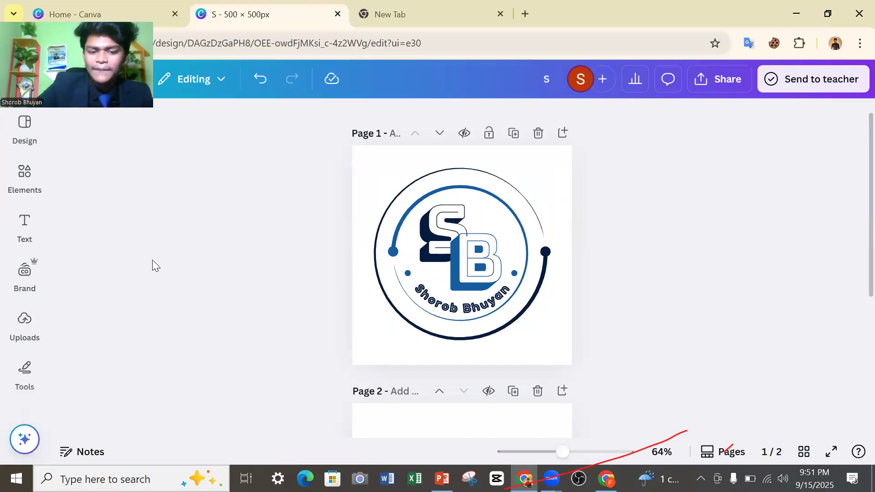
Select the blank second page for further work.
scroll(408, 330, down, 3)
click(411, 330)
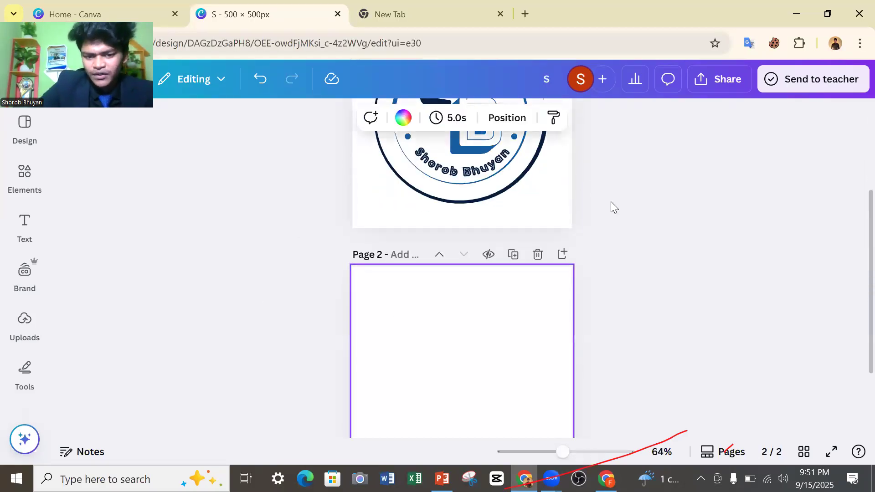
scroll(610, 204, down, 2)
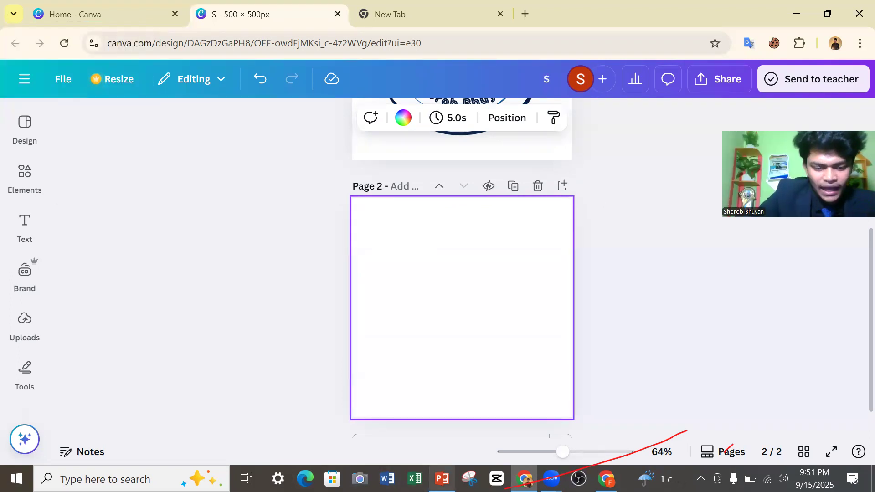
Switch to the PowerPoint class deck, go over the topics on the "What We Will Learn" slide, and return to the Canva design.
click(442, 478)
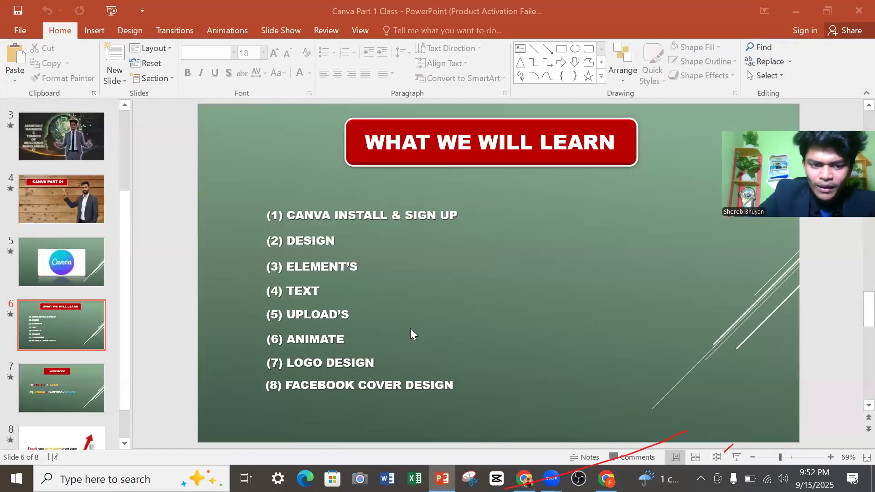
click(288, 239)
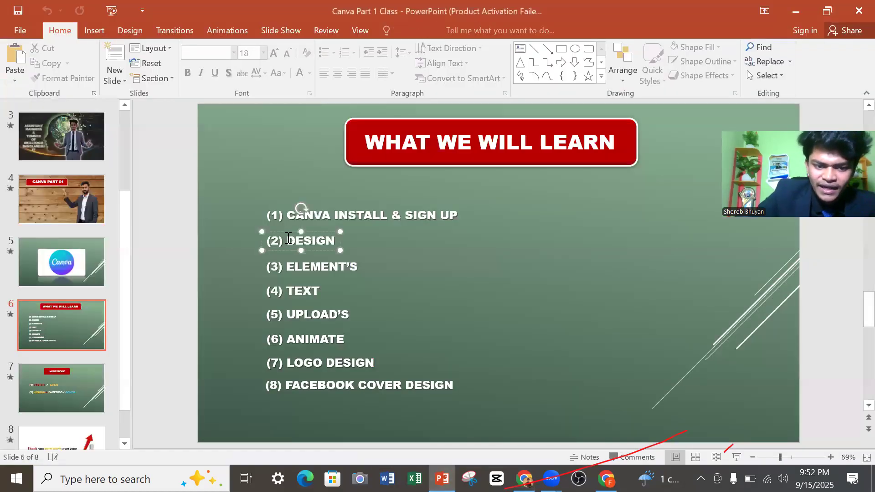
click(301, 268)
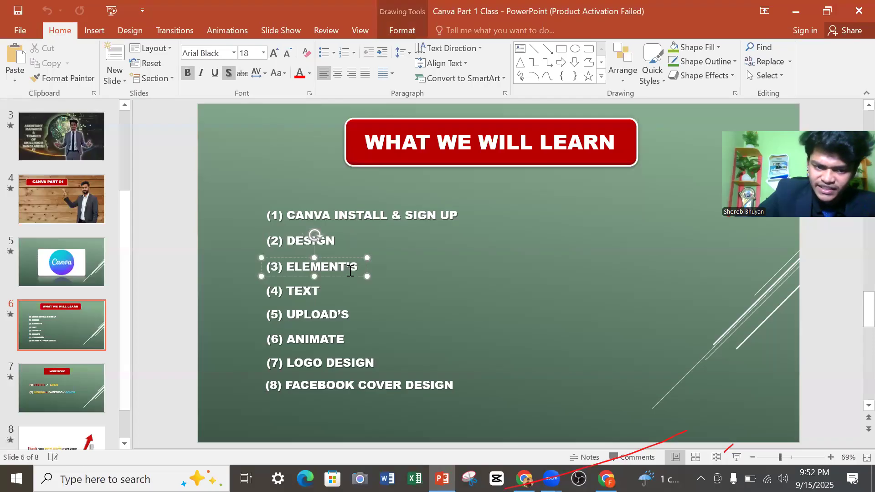
click(330, 294)
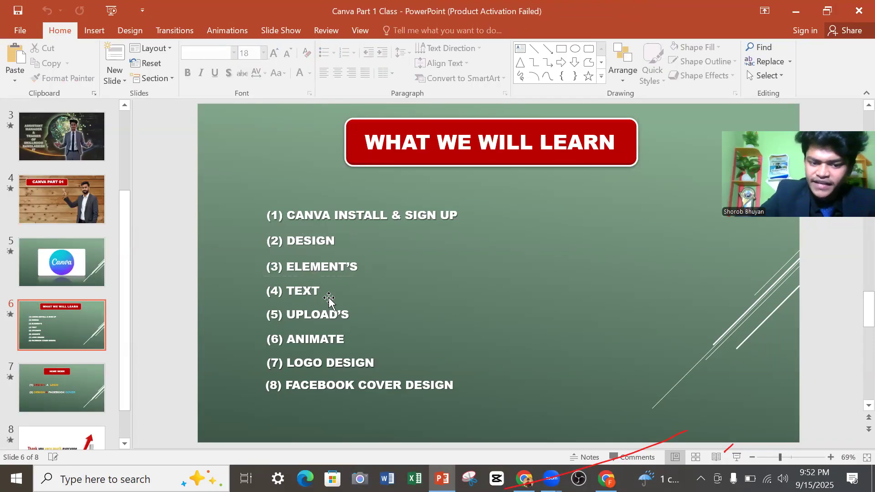
click(330, 319)
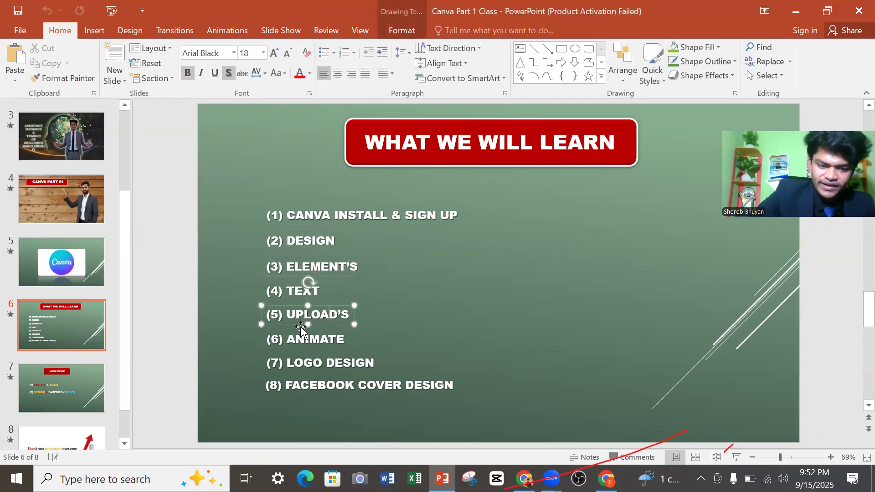
click(334, 339)
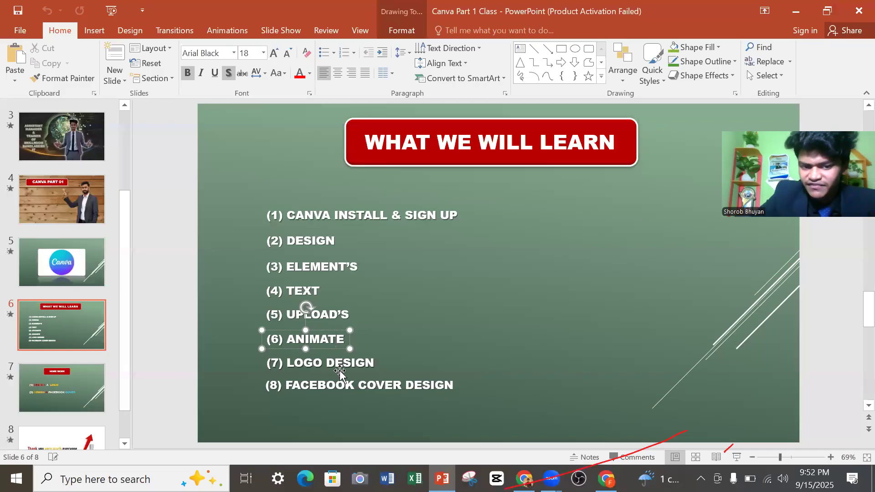
click(352, 364)
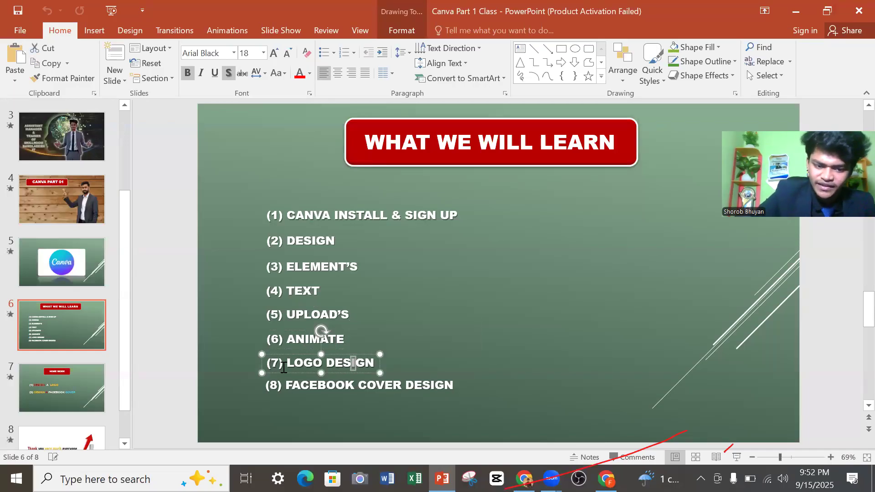
click(340, 310)
click(234, 305)
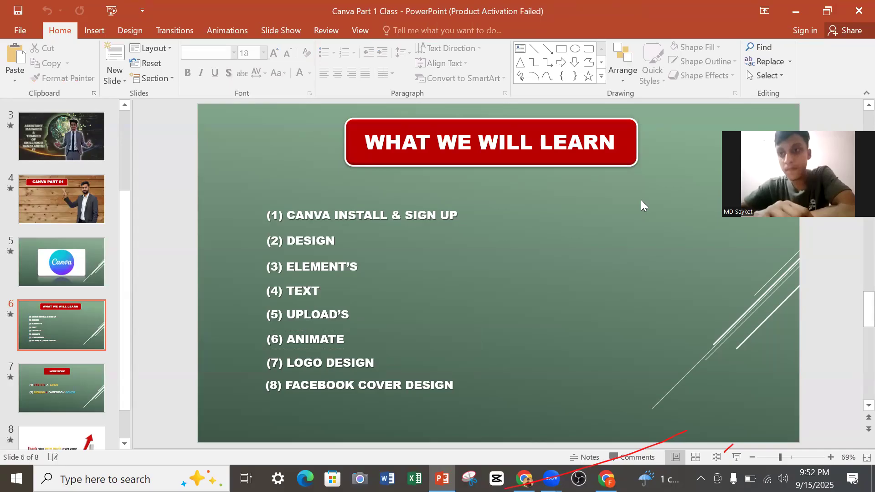
click(795, 11)
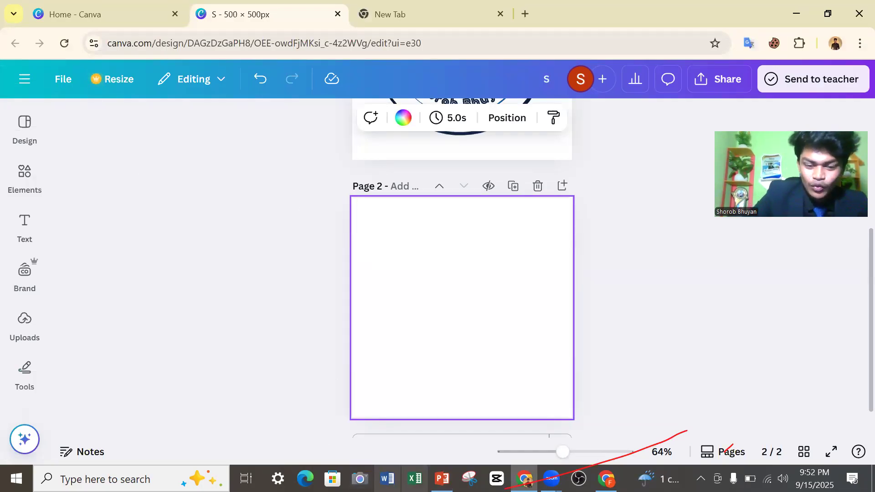
click(441, 478)
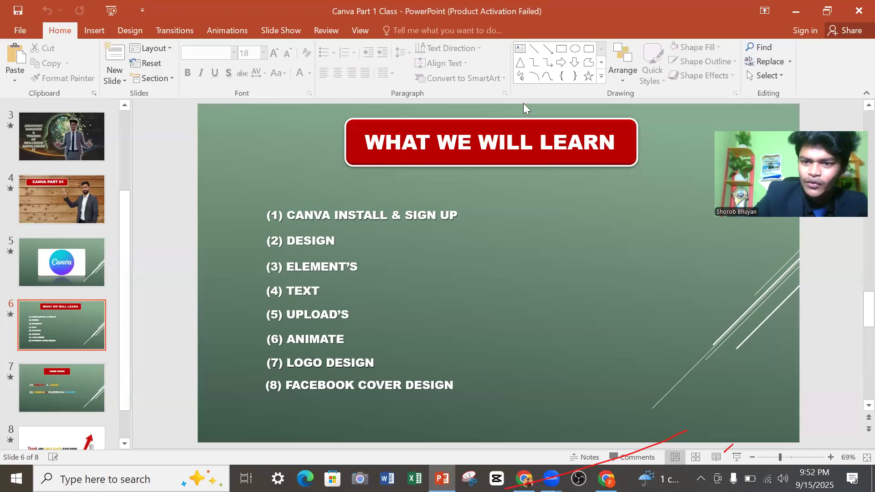
key(alt+Tab)
Open the elements library and examine the graphics, photos, frames, videos and audio offered for the Logo search.
click(25, 173)
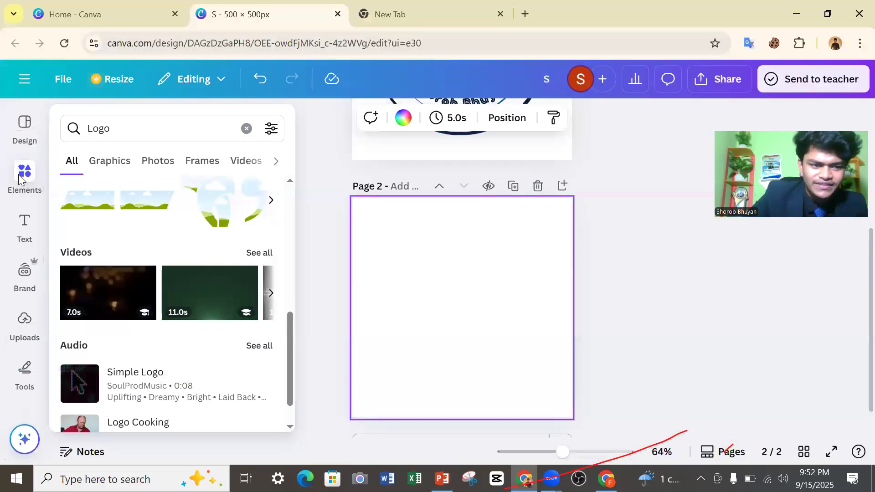
click(6, 182)
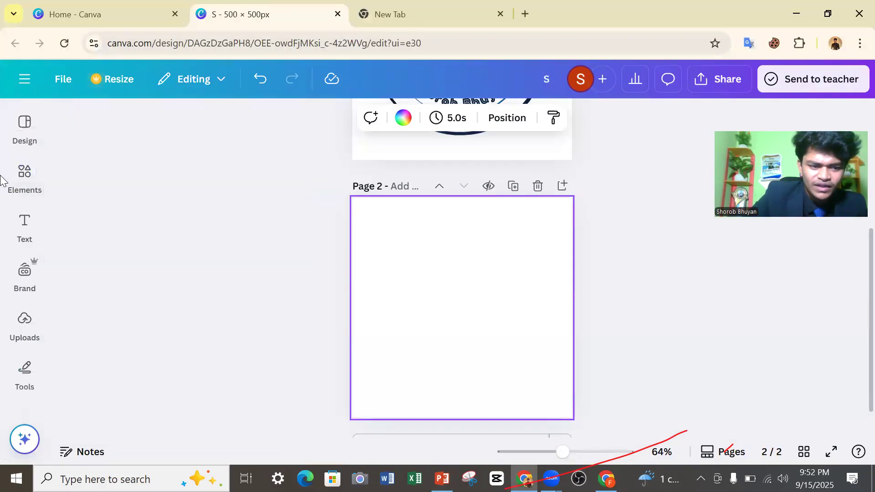
click(9, 181)
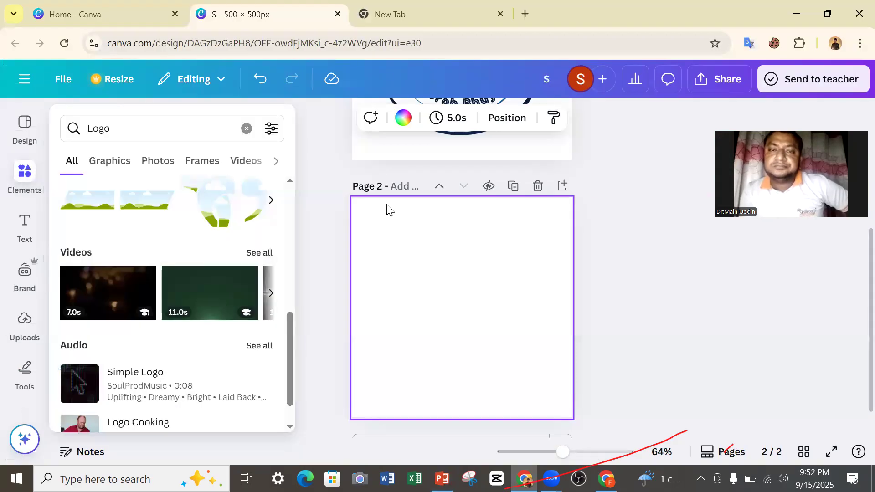
click(410, 215)
scroll(435, 223, up, 3)
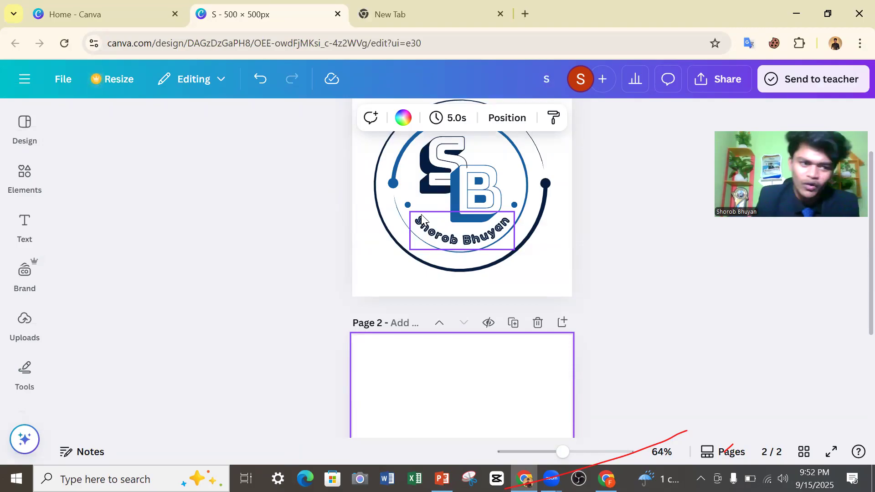
click(26, 187)
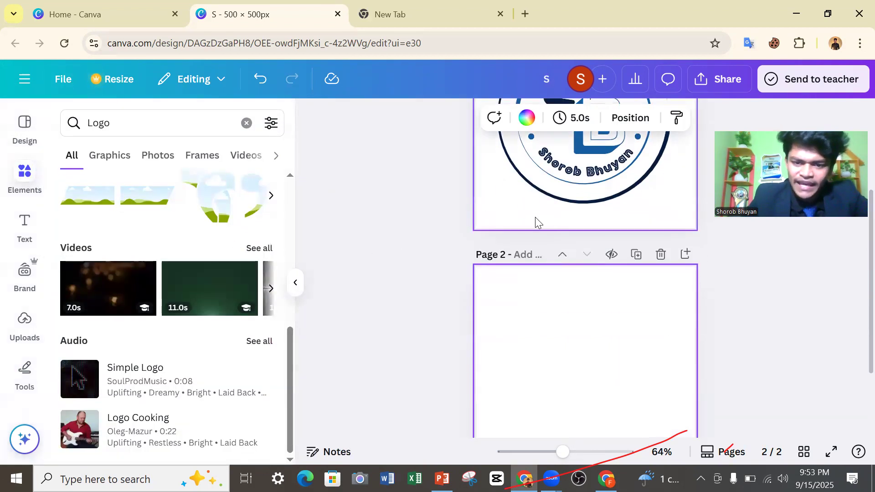
scroll(537, 228, down, 3)
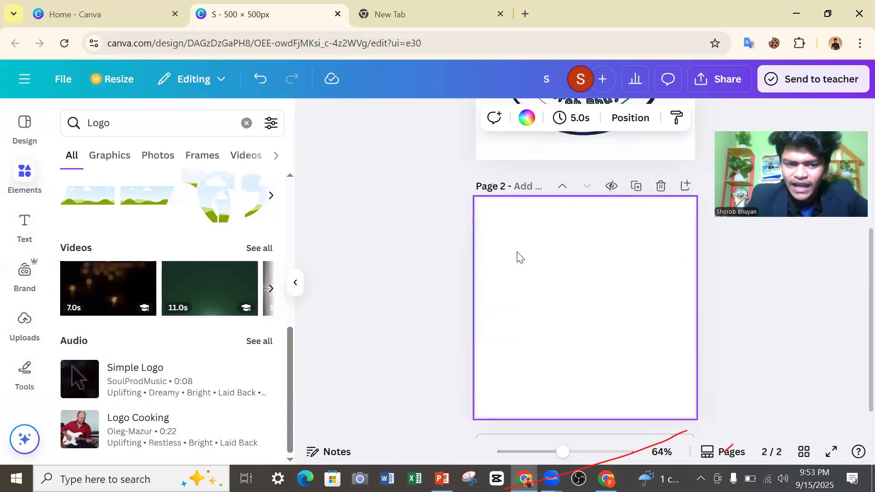
scroll(266, 228, up, 3)
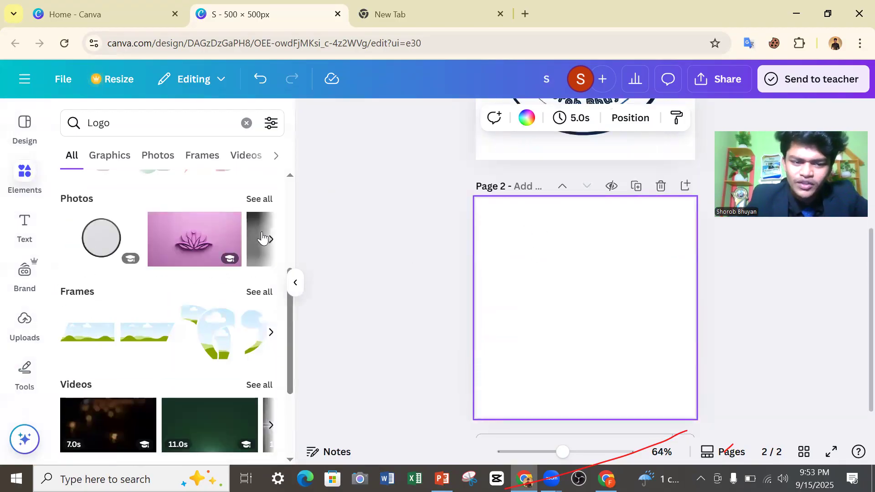
scroll(257, 235, up, 3)
scroll(255, 234, up, 2)
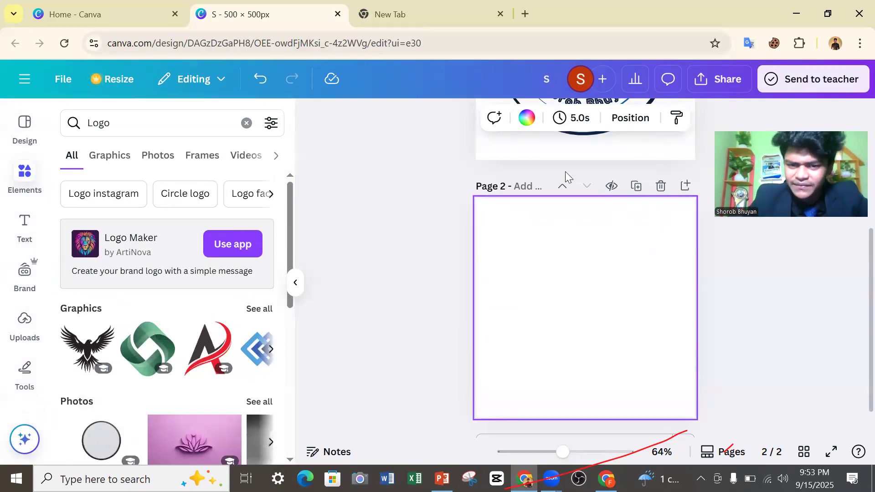
scroll(508, 206, up, 3)
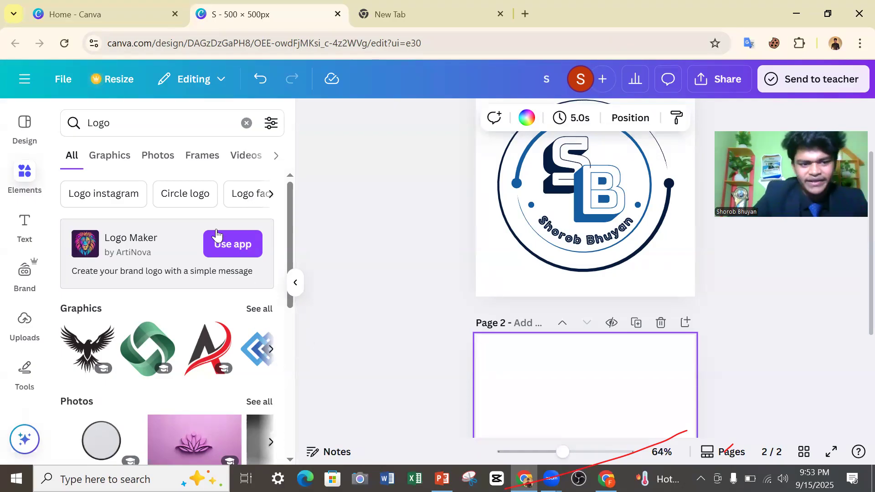
scroll(119, 242, down, 5)
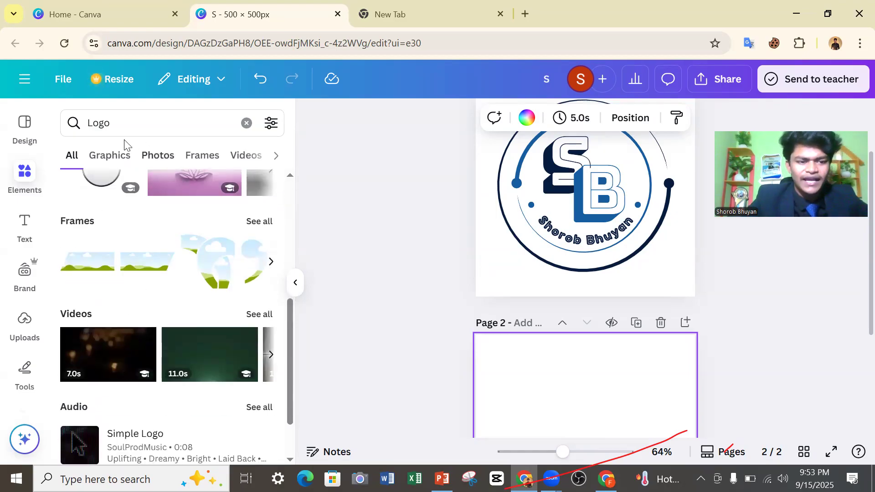
scroll(134, 264, down, 2)
scroll(127, 271, up, 3)
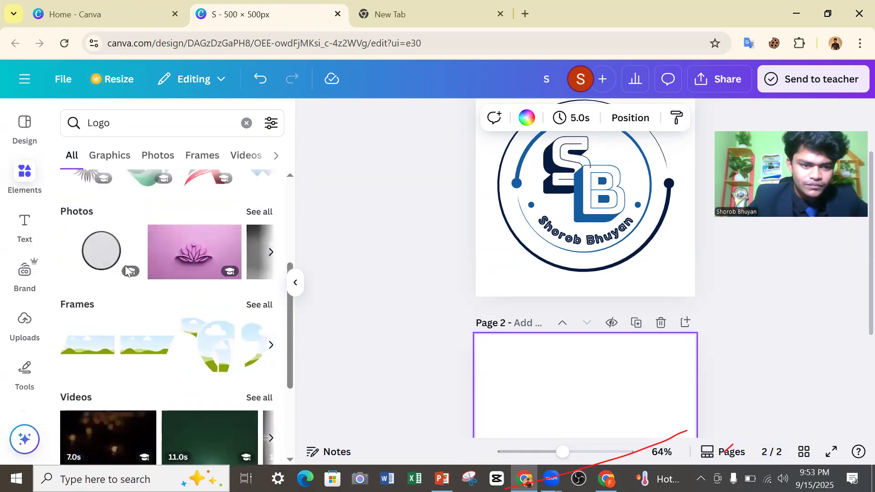
scroll(127, 271, up, 4)
Clear the Logo search and look through the general element categories from shapes and graphics down to charts.
click(246, 123)
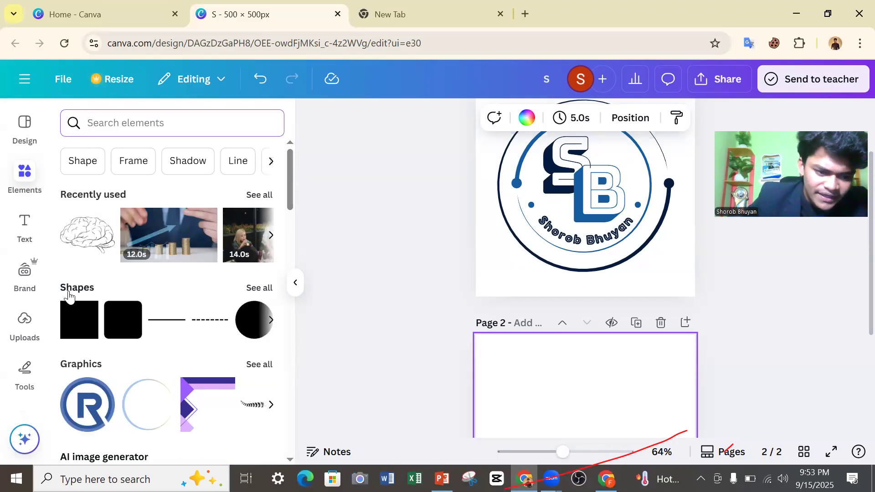
scroll(73, 296, down, 3)
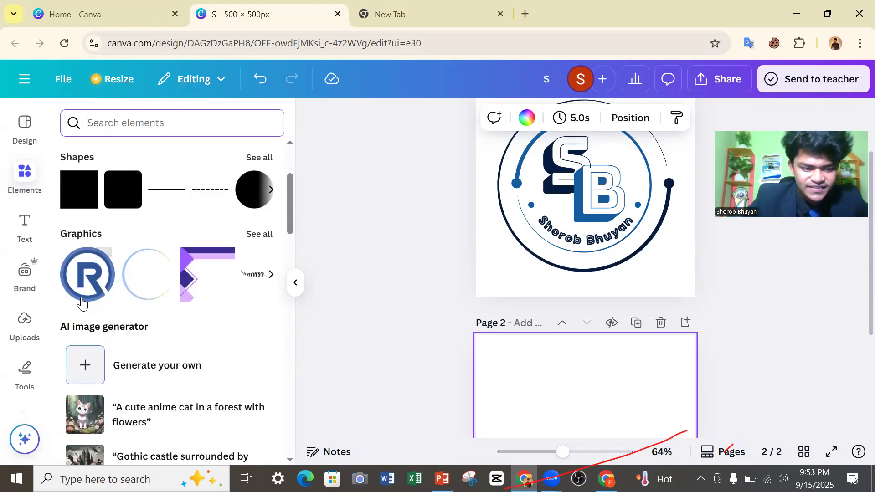
scroll(82, 303, down, 8)
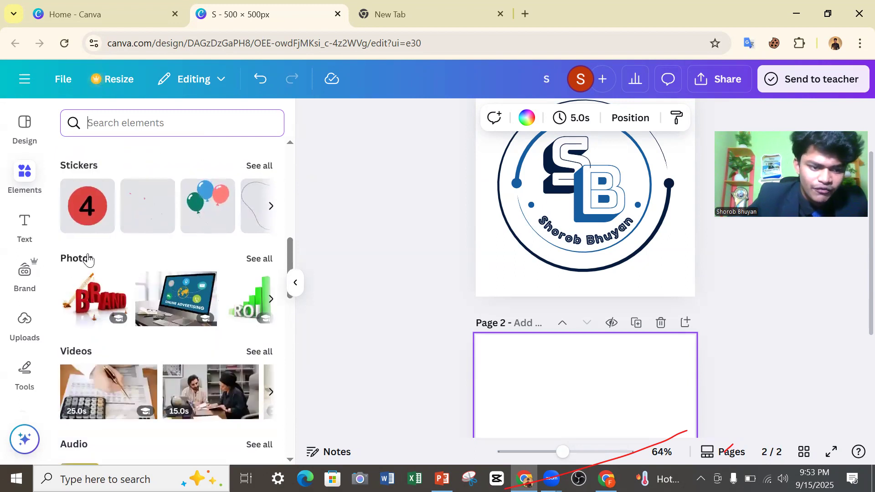
scroll(88, 259, down, 3)
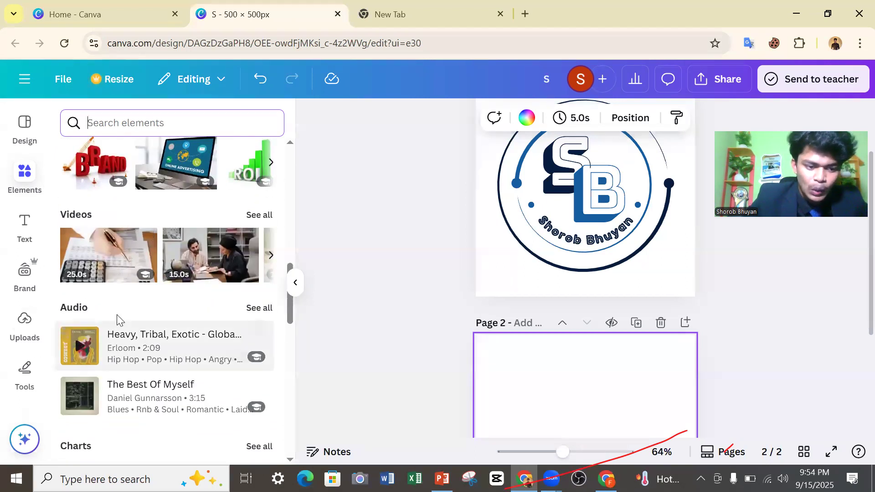
scroll(117, 319, down, 6)
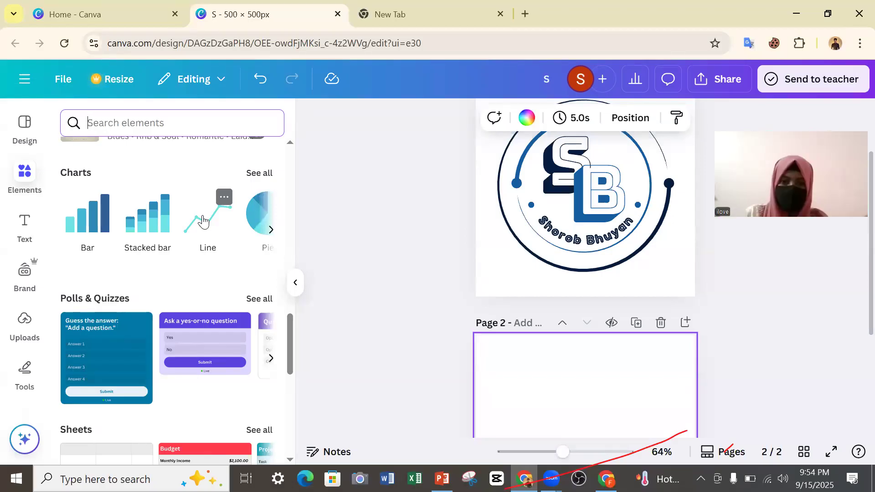
Open the full chart collection, examine the available chart types, and return to the elements overview.
click(264, 175)
scroll(162, 305, down, 10)
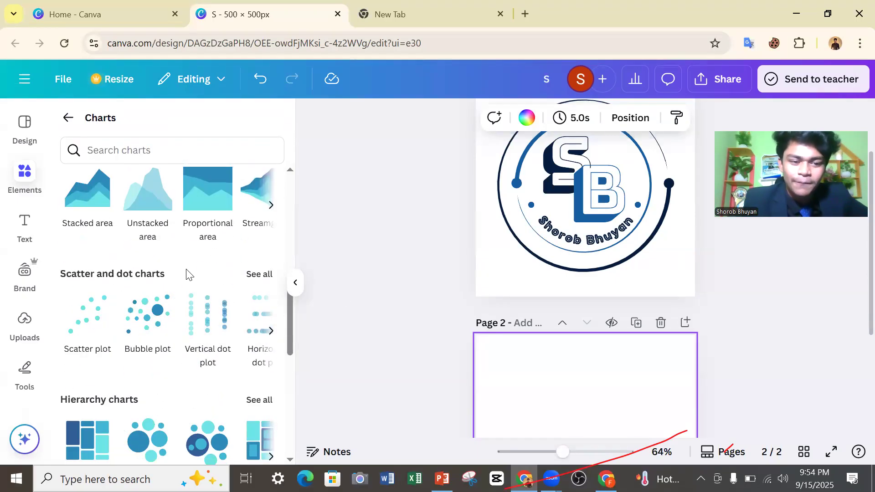
scroll(185, 273, down, 3)
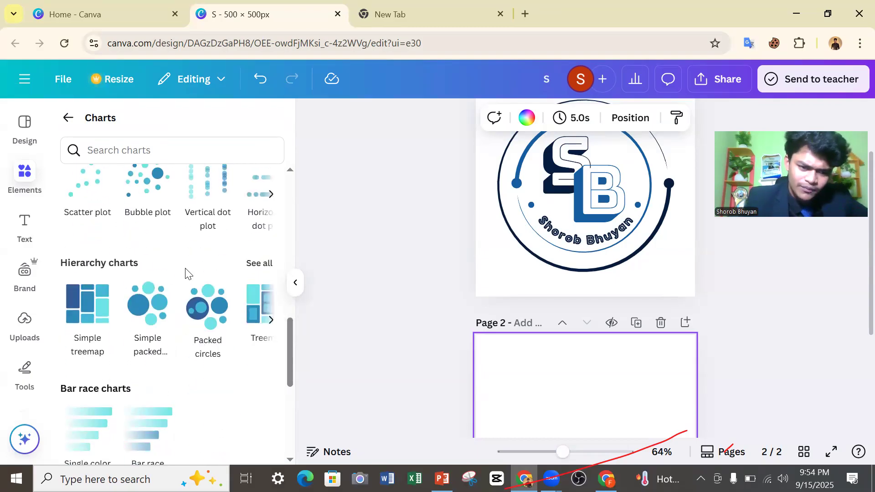
scroll(191, 273, down, 5)
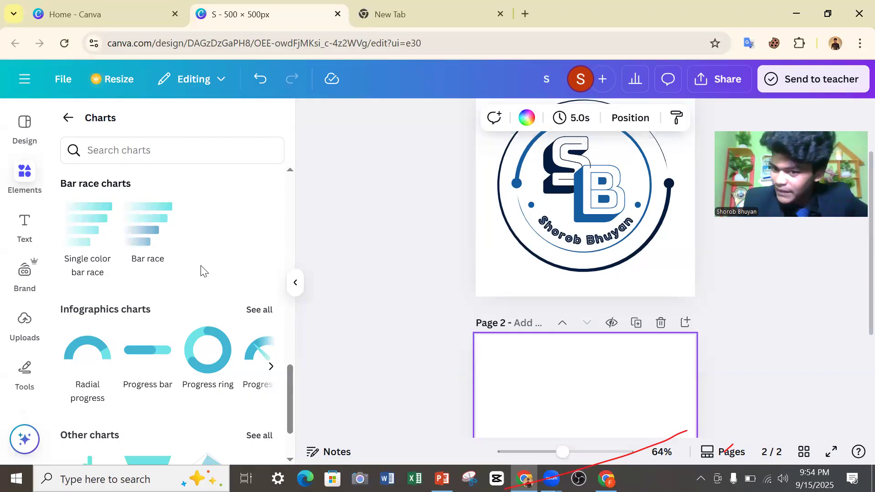
scroll(189, 237, down, 1)
scroll(201, 235, up, 4)
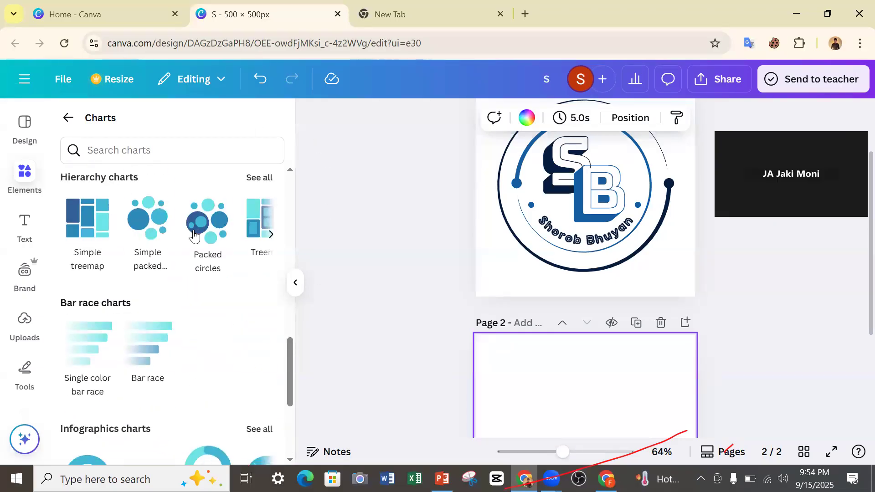
scroll(204, 235, up, 8)
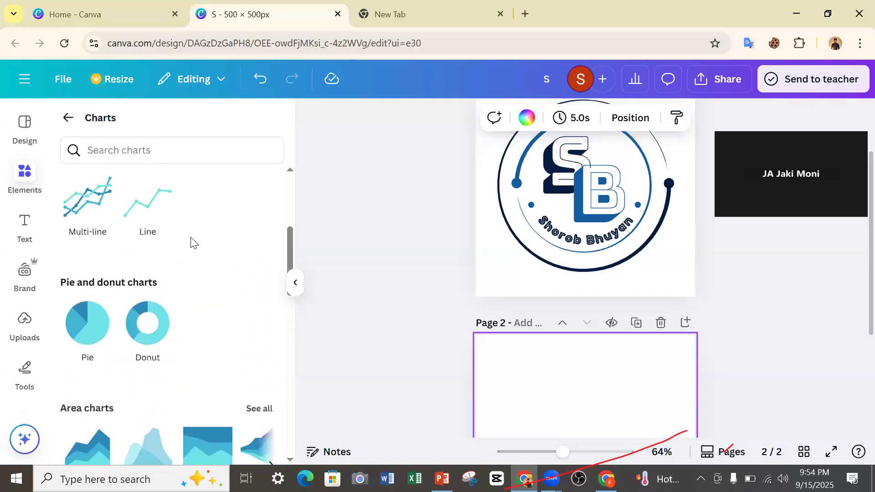
mouse_move(105, 315)
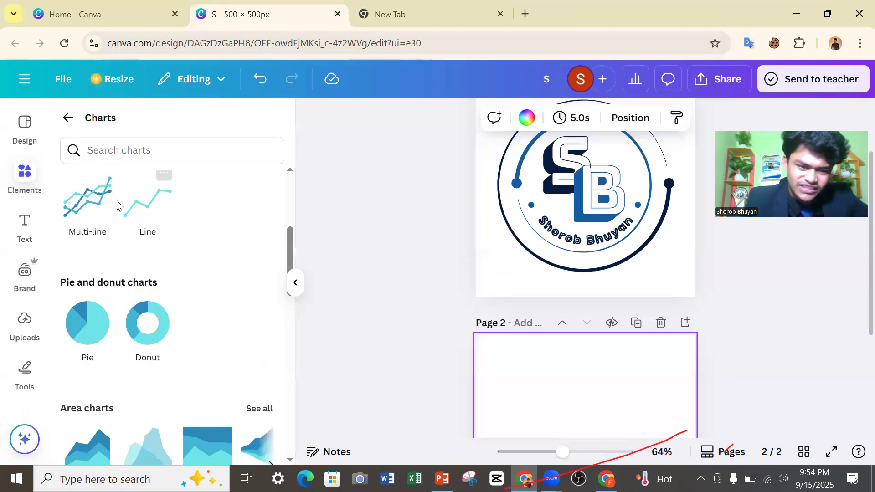
scroll(140, 230, up, 3)
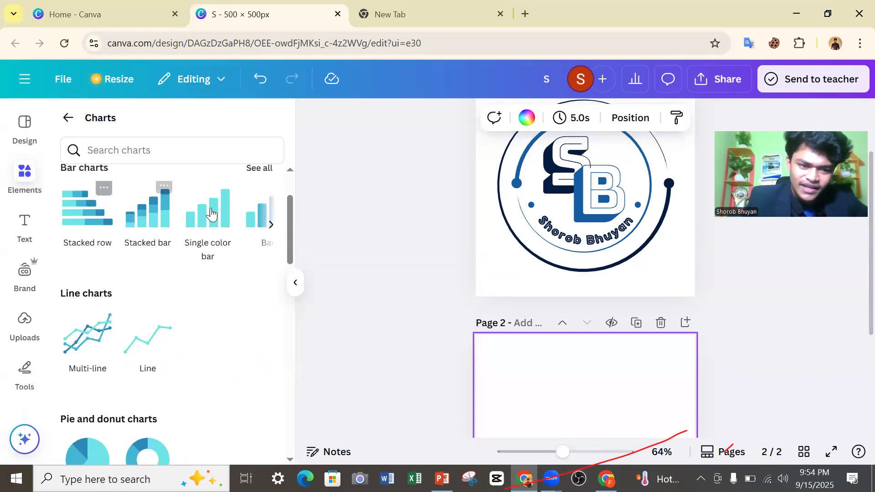
scroll(124, 338, down, 4)
scroll(161, 230, up, 6)
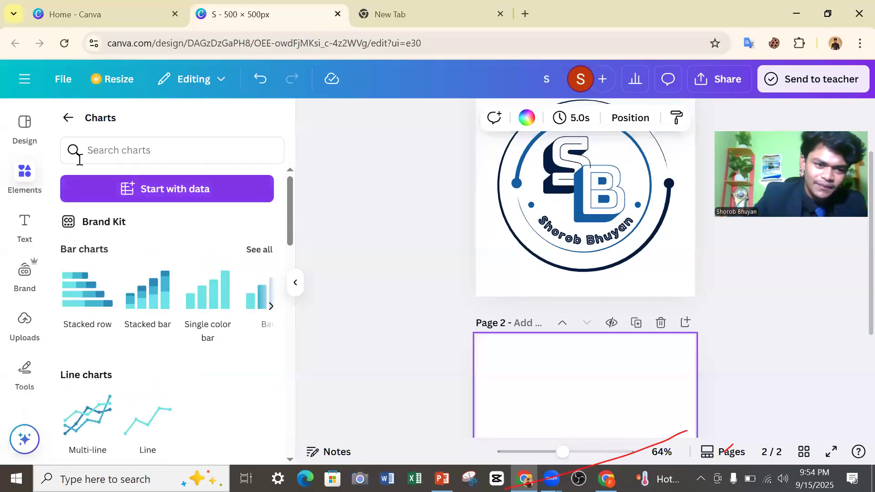
click(67, 118)
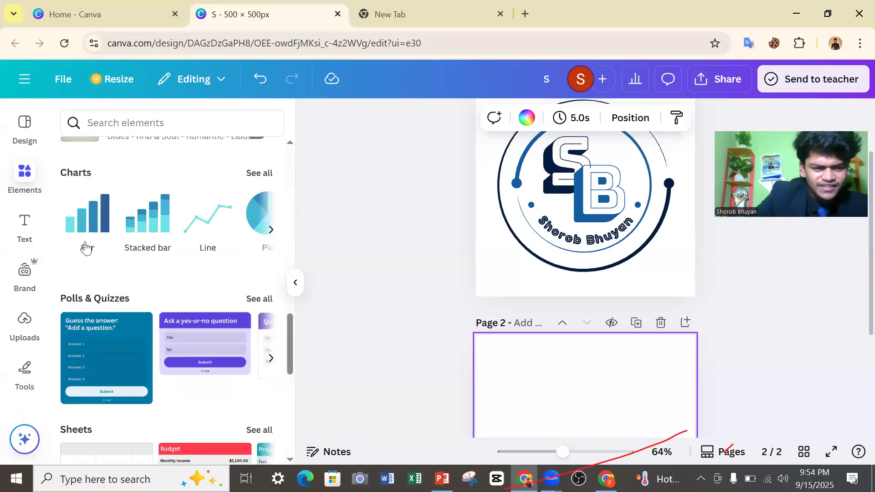
Look through the remaining element categories from polls and quizzes down to collections, and return to the start of the elements overview.
scroll(92, 251, down, 5)
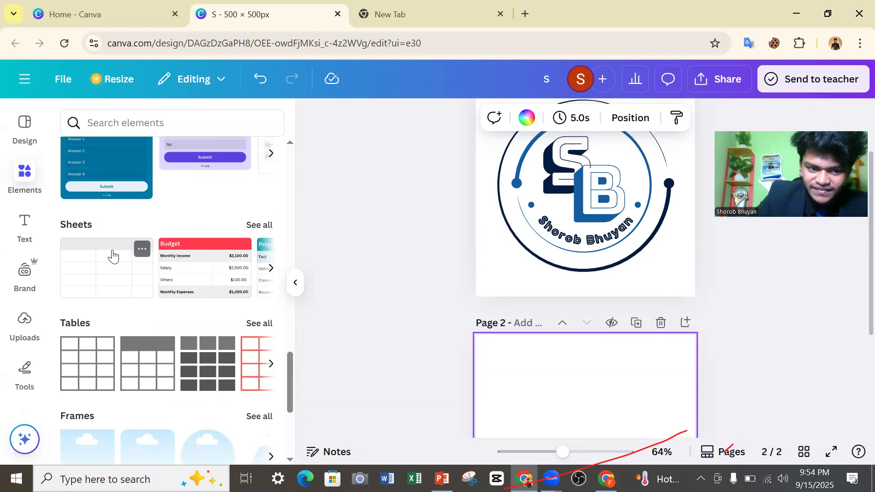
scroll(195, 312, down, 2)
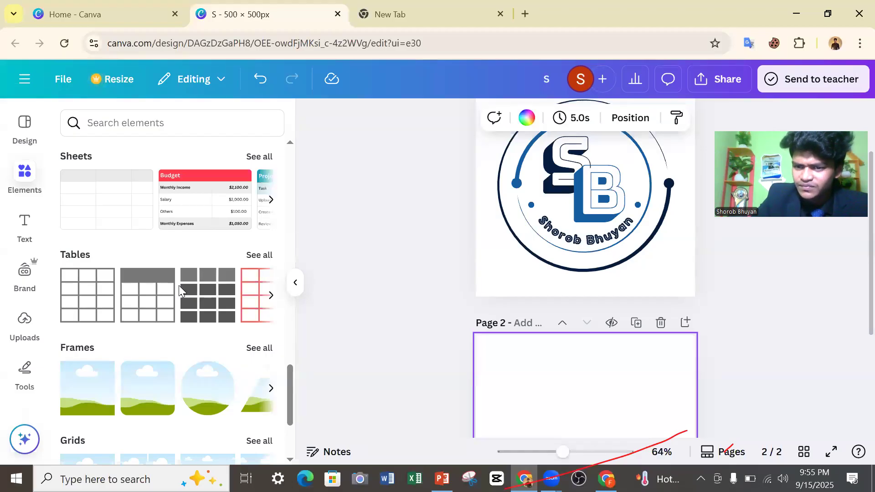
scroll(183, 289, down, 2)
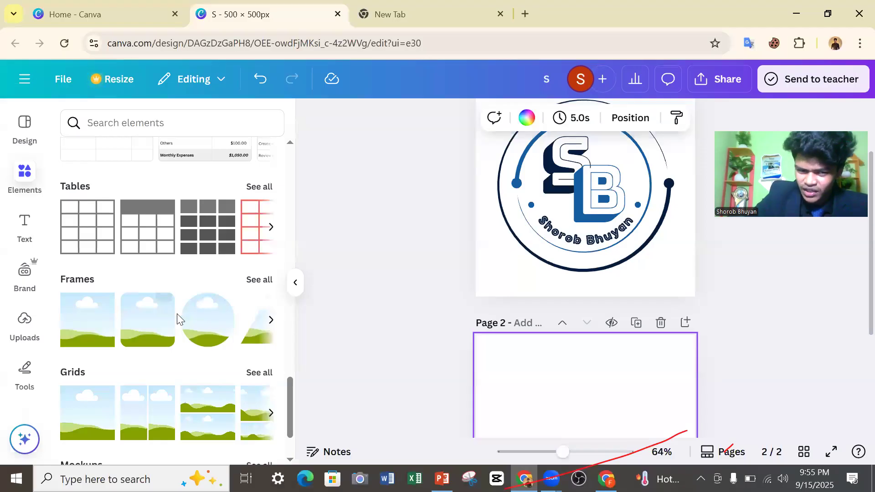
scroll(137, 319, down, 4)
scroll(92, 259, down, 2)
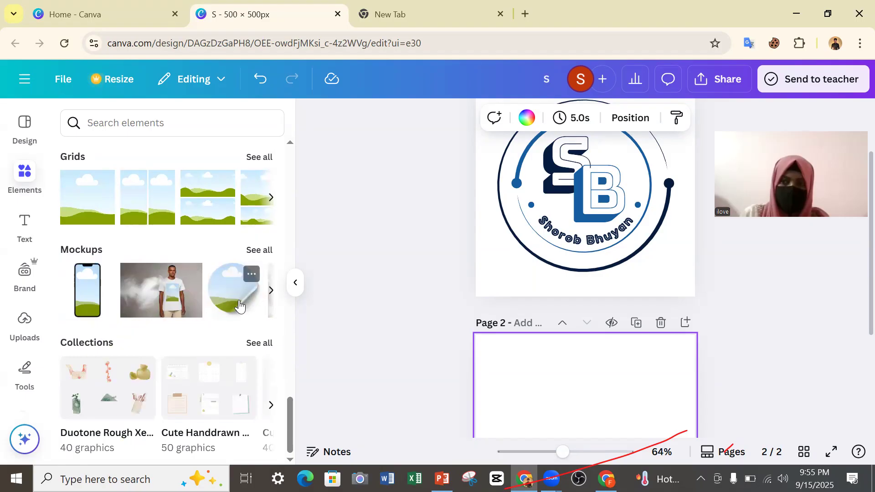
scroll(137, 319, up, 7)
scroll(131, 326, up, 6)
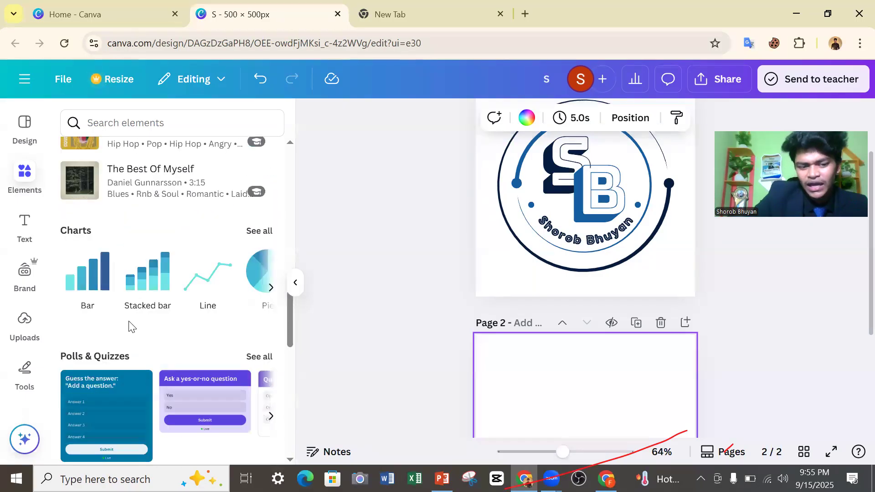
scroll(135, 327, up, 3)
scroll(135, 327, up, 9)
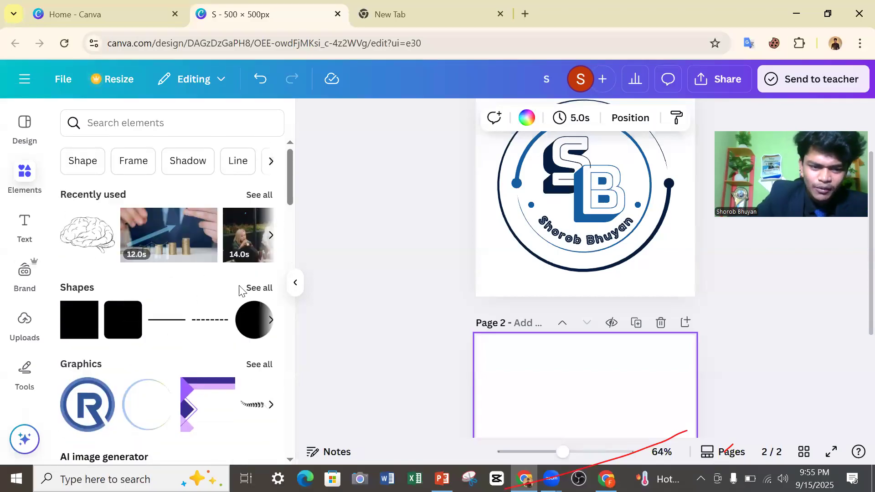
Add a circle from the full shapes collection to page 2 and enlarge it slightly.
click(259, 289)
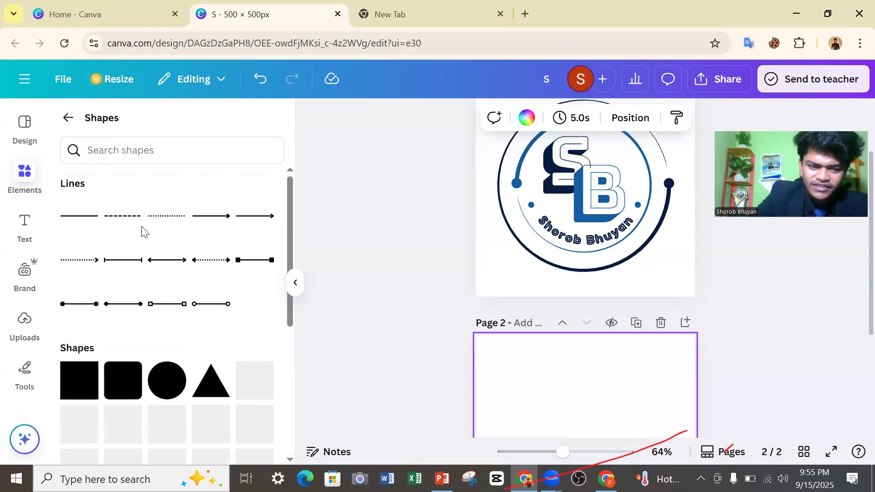
scroll(136, 252, down, 5)
scroll(195, 285, down, 3)
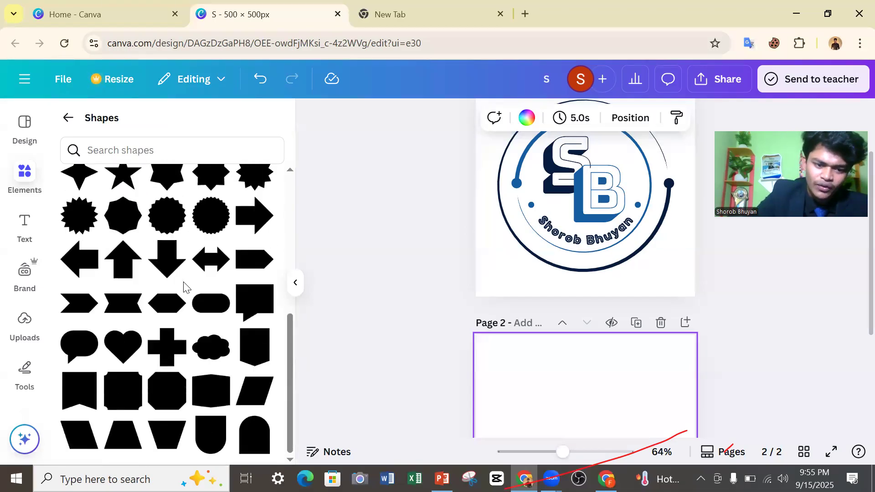
scroll(184, 287, up, 7)
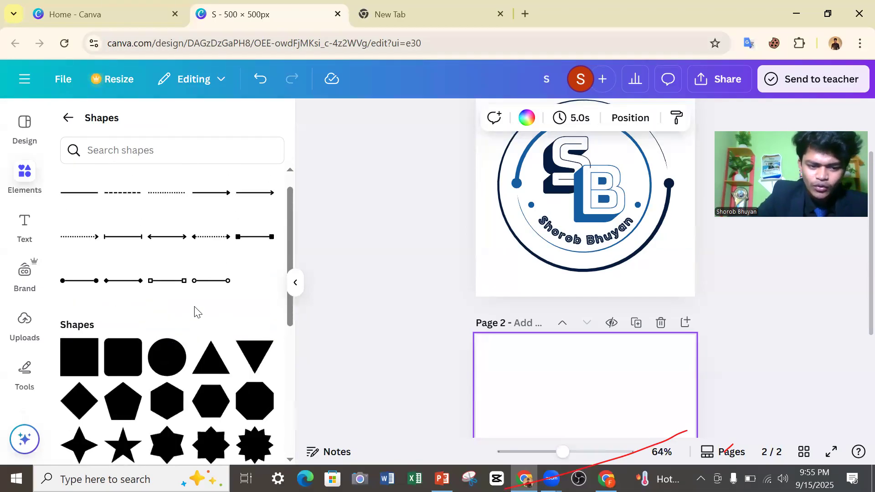
click(162, 362)
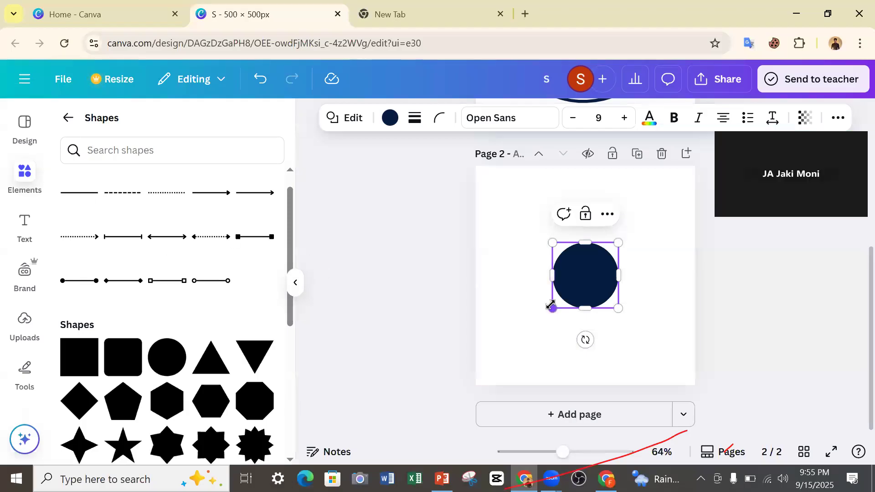
drag(553, 308, 538, 321)
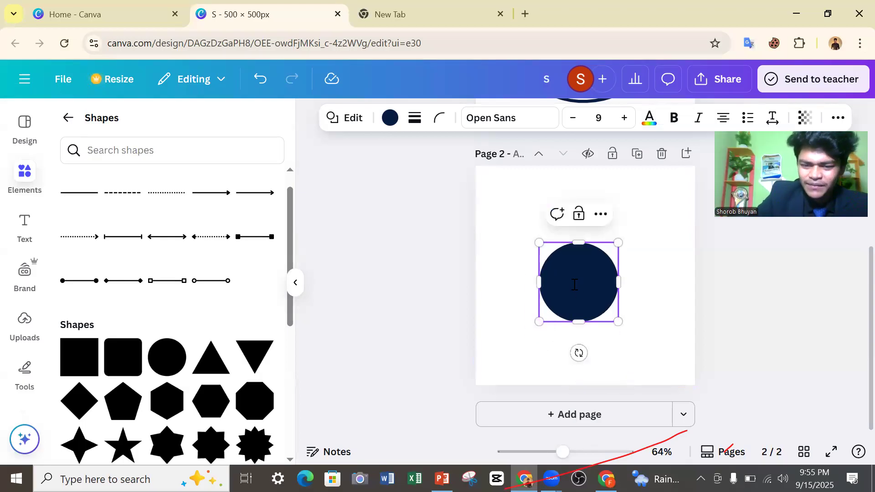
click(521, 276)
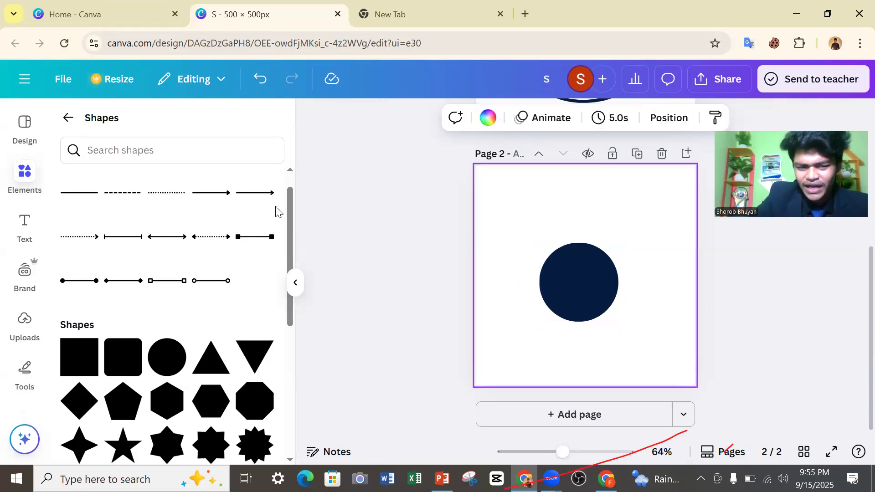
scroll(238, 224, up, 1)
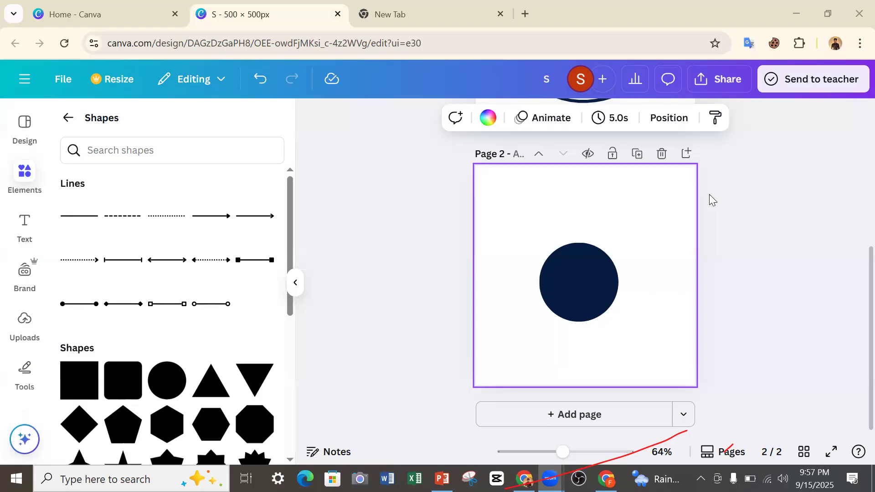
Enlarge the circle to about two thirds of the page width and center it on page 2.
drag(580, 271, 579, 257)
drag(617, 307, 634, 325)
drag(601, 282, 598, 277)
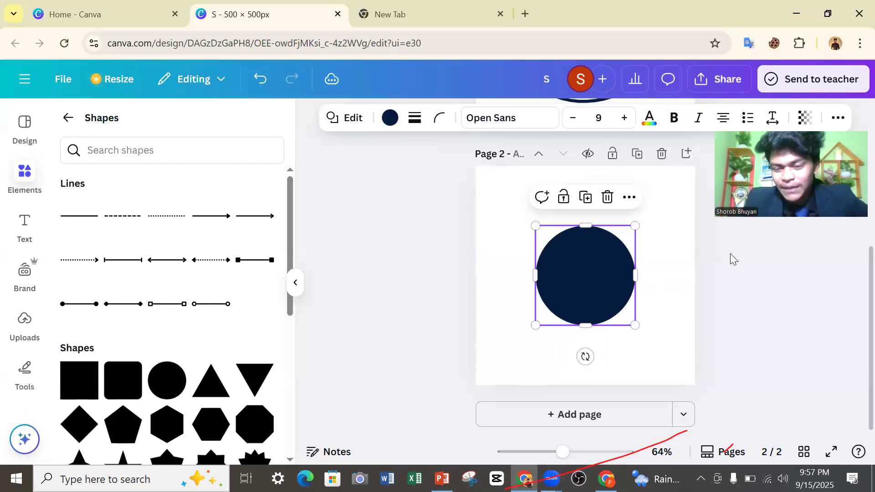
click(496, 280)
click(573, 292)
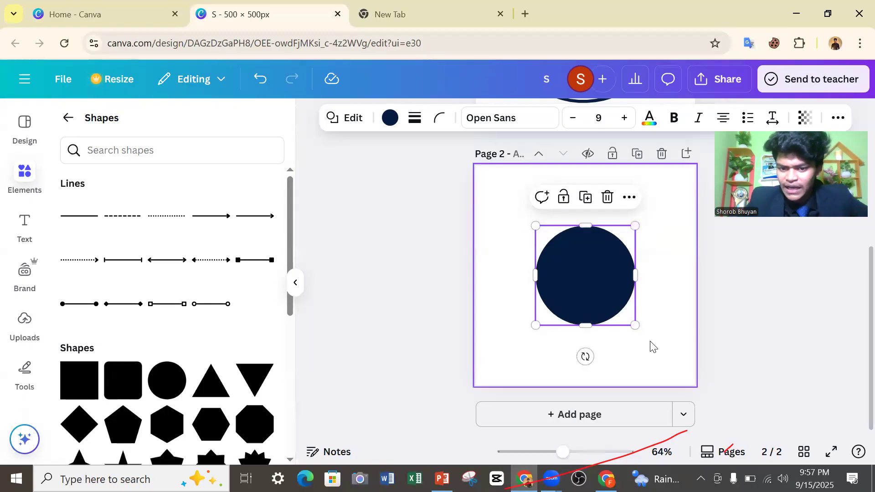
drag(635, 326, 670, 379)
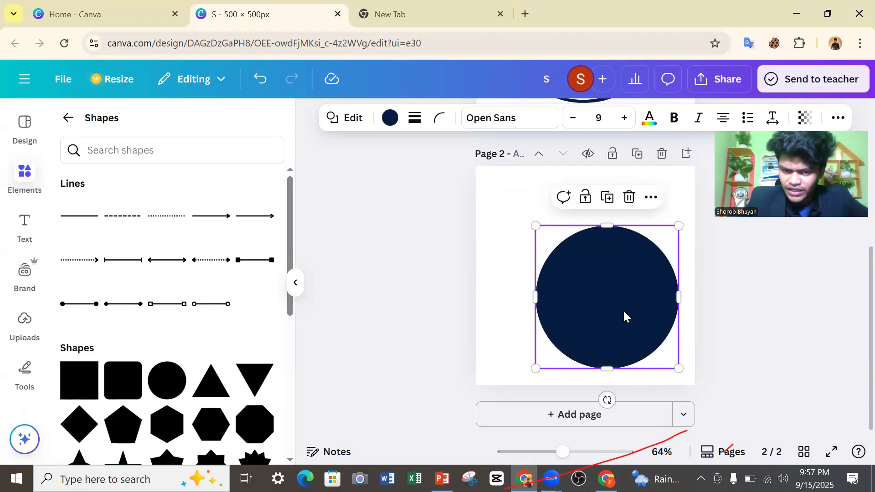
drag(616, 321, 597, 310)
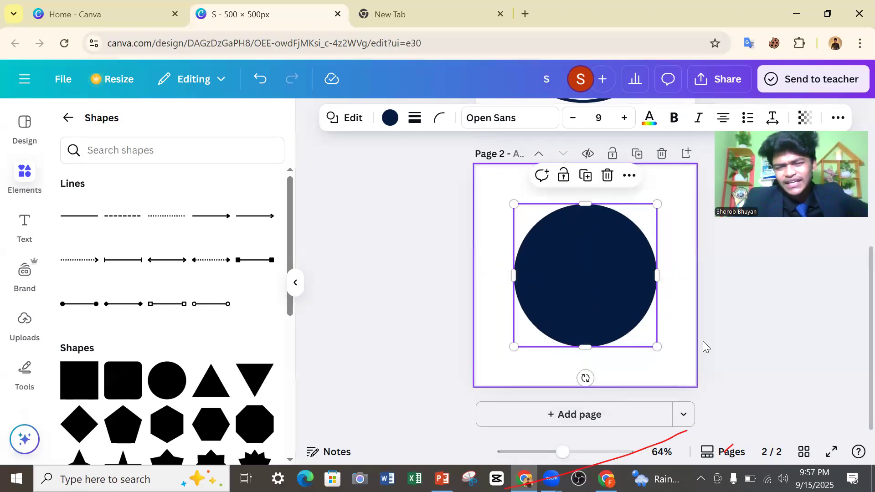
click(710, 330)
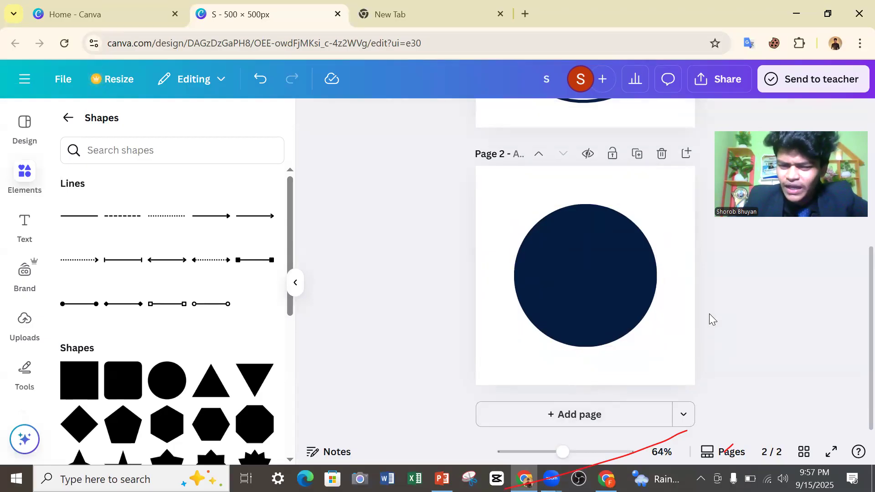
Browse the color options for the circle and fill it with the default solid pink #FF66C4.
click(582, 263)
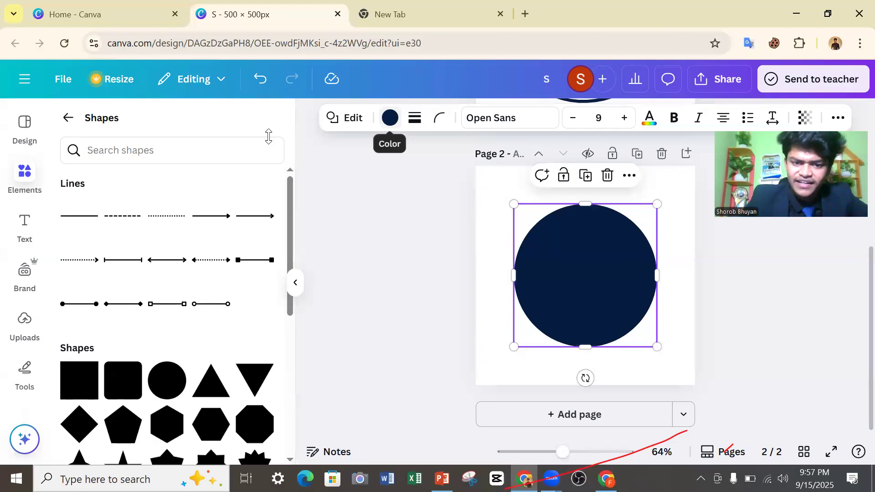
click(379, 123)
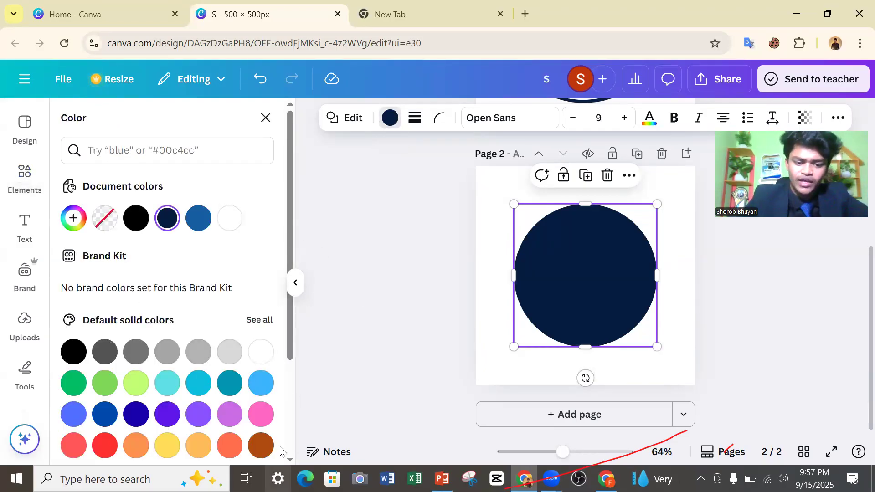
scroll(192, 346, down, 3)
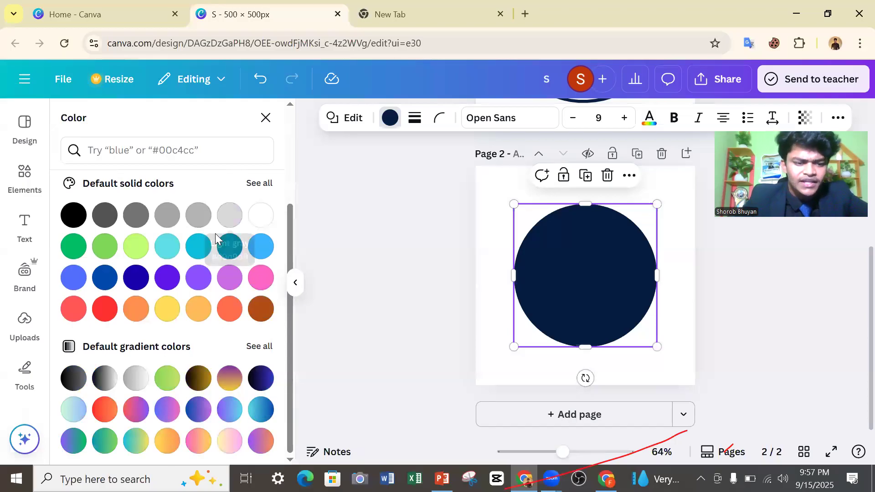
scroll(205, 232, up, 3)
scroll(178, 251, down, 3)
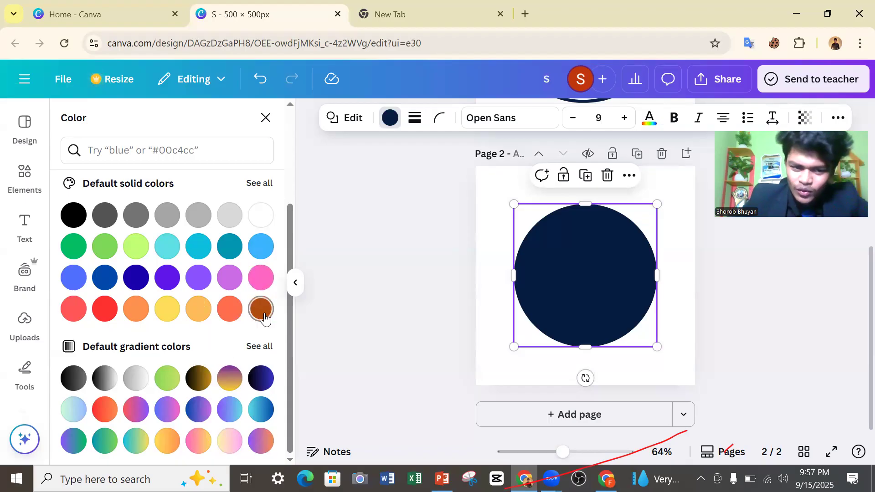
click(261, 278)
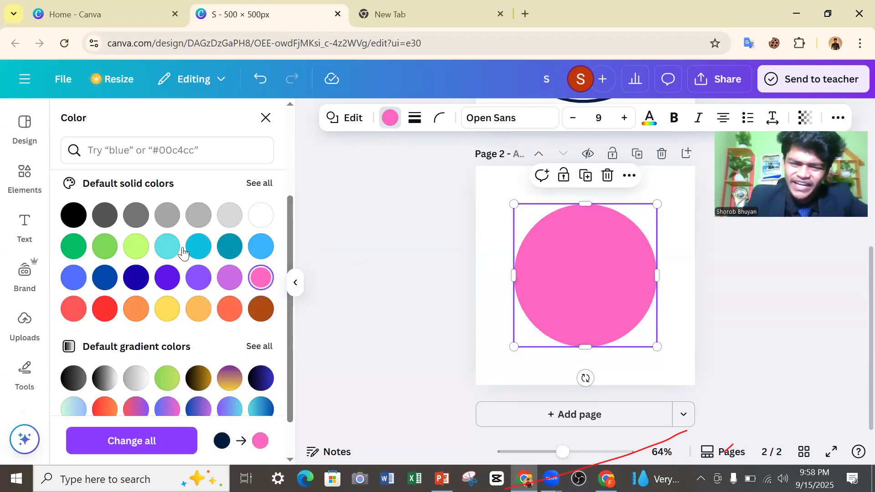
Mix a darker custom solid color for the circle, #CE0F84, and close the color settings.
scroll(184, 253, up, 3)
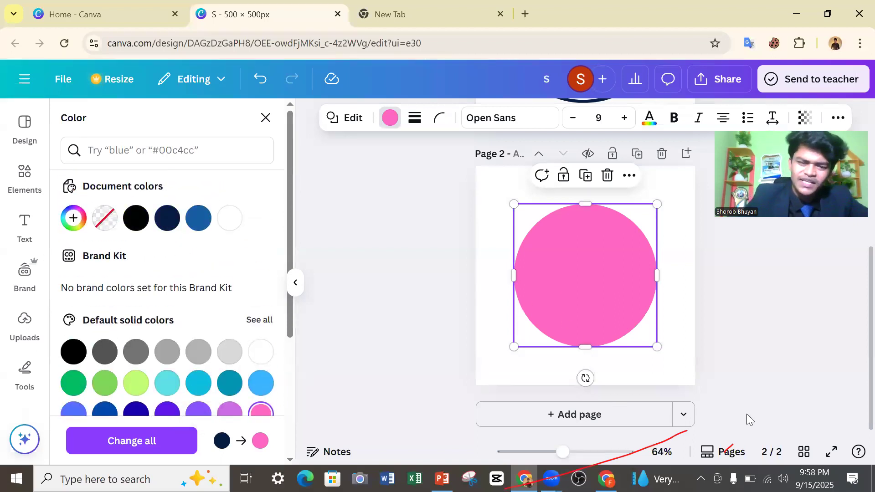
click(75, 220)
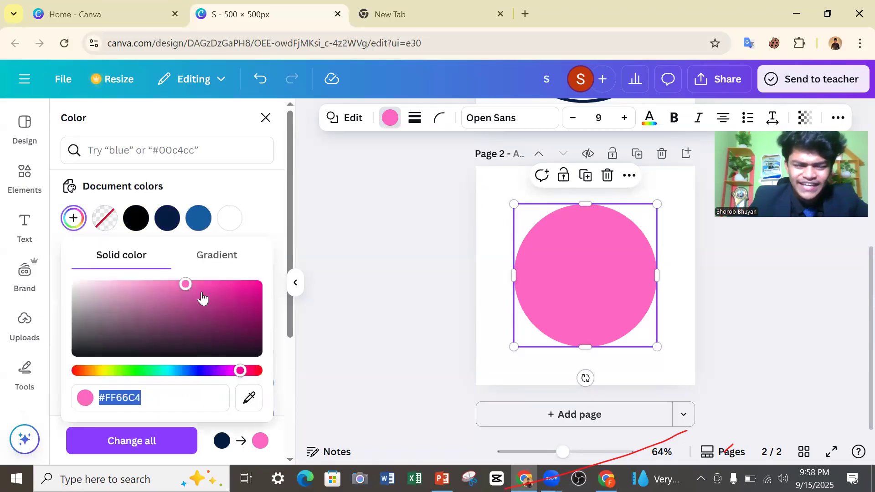
drag(185, 284, 246, 297)
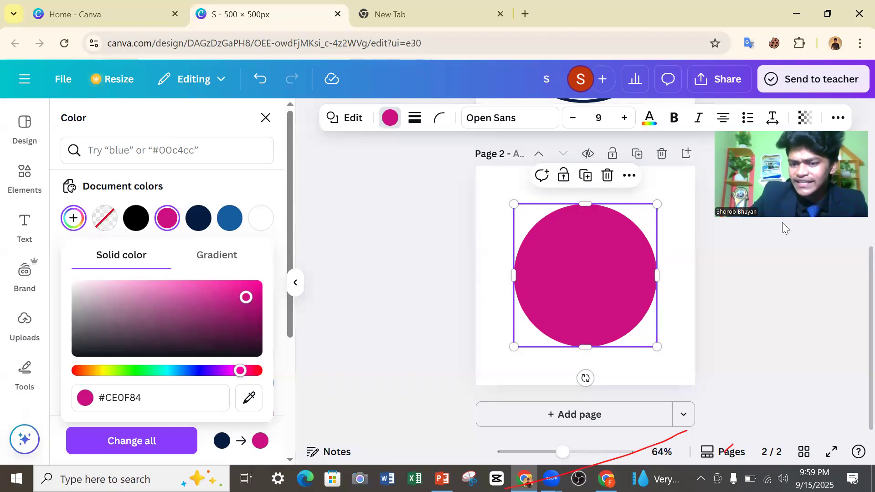
click(266, 119)
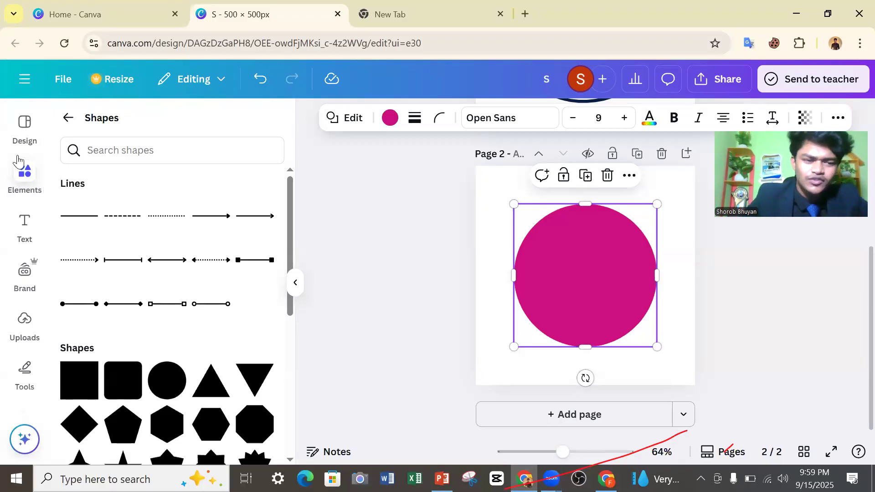
Leave the shapes collection, search all elements for "Freelancer" and limit the results to graphics.
scroll(112, 189, down, 1)
scroll(113, 182, up, 1)
scroll(119, 182, down, 5)
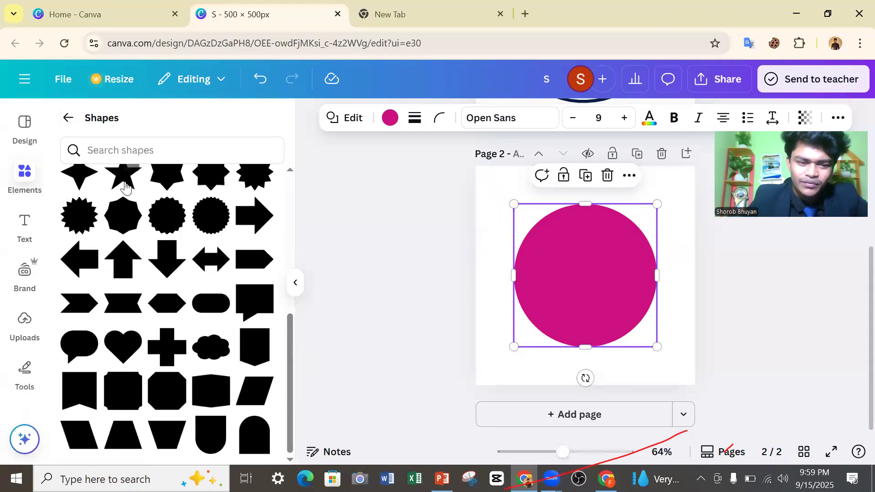
scroll(123, 184, up, 5)
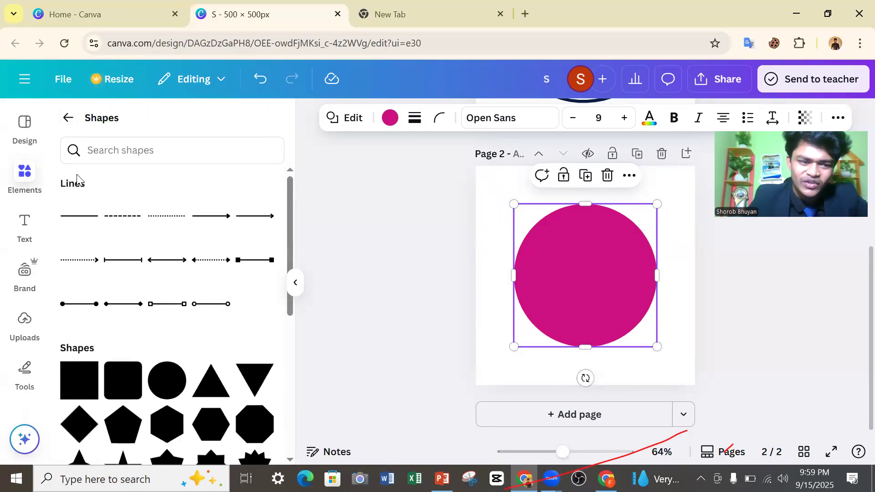
click(66, 119)
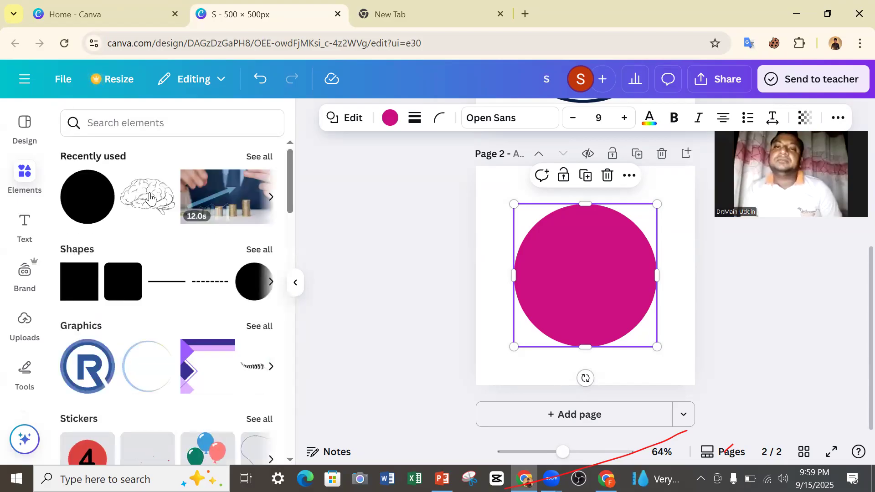
click(123, 122)
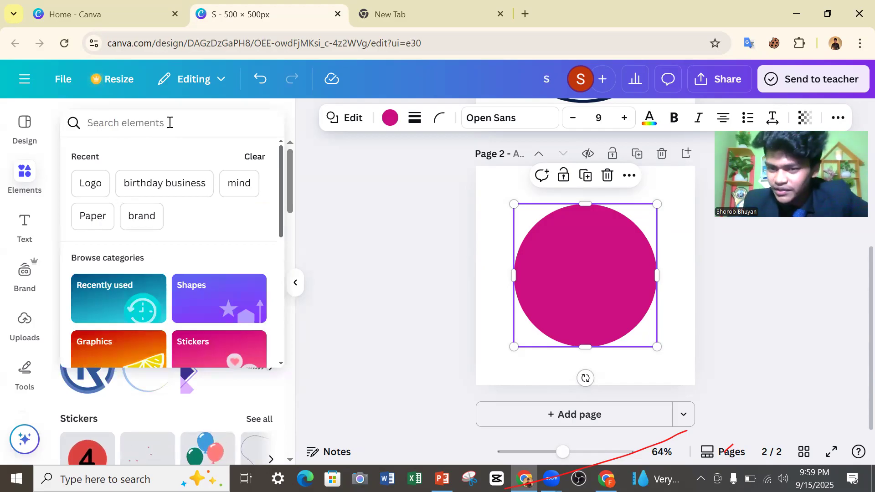
text(F)
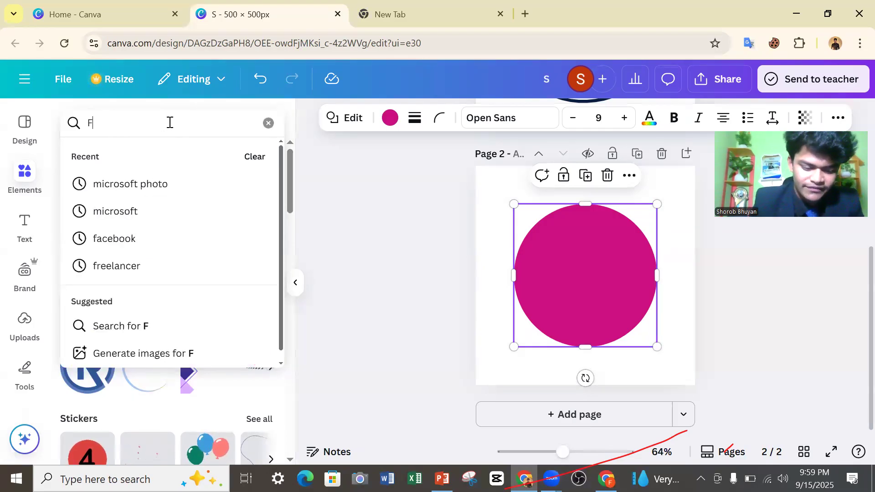
text(reelancer)
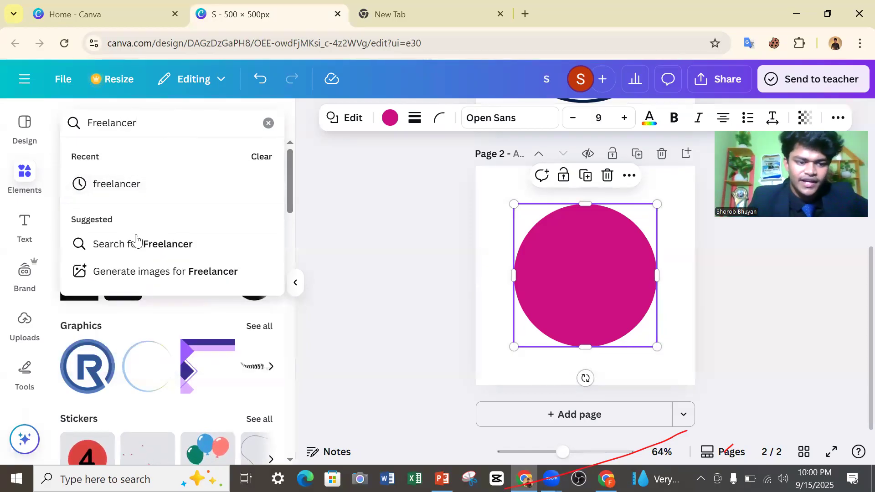
click(132, 243)
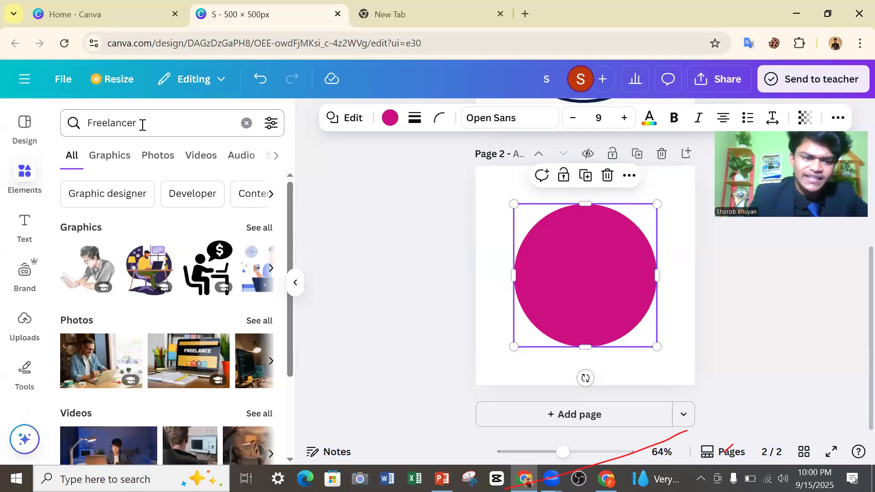
click(118, 157)
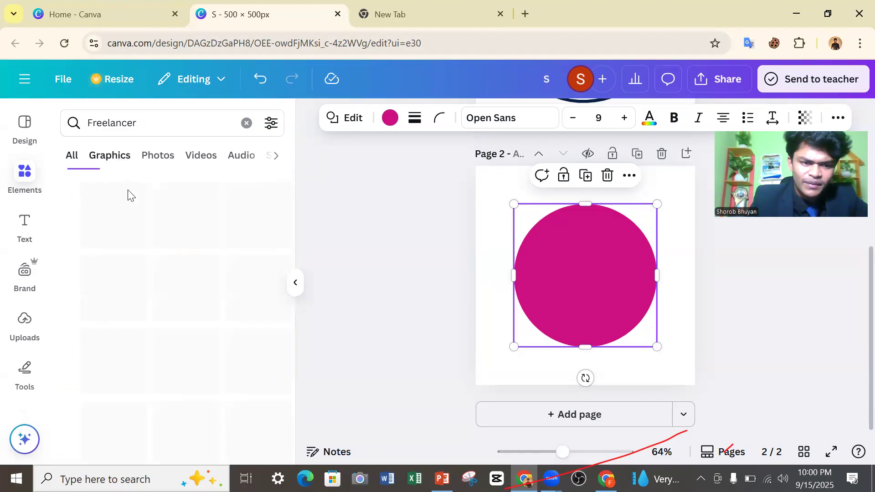
Look through the "Freelancer" results for graphics, photos, videos, audio, shapes and frames.
scroll(150, 250, down, 3)
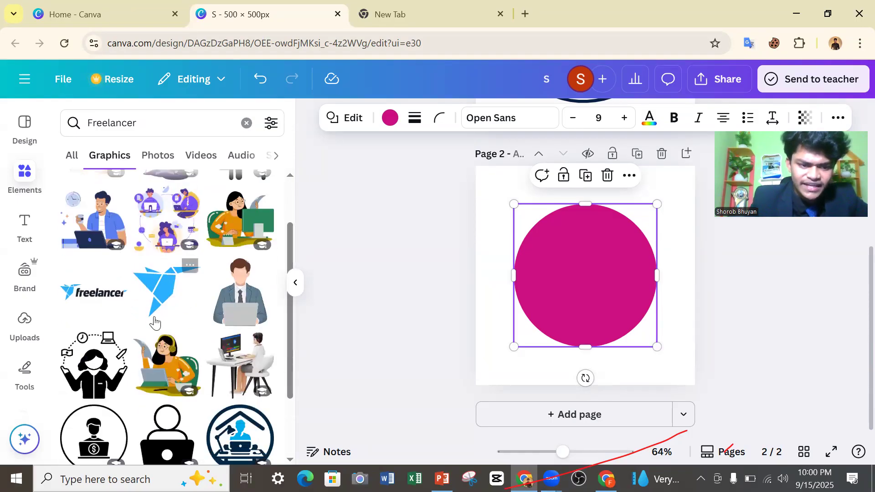
scroll(156, 276, down, 3)
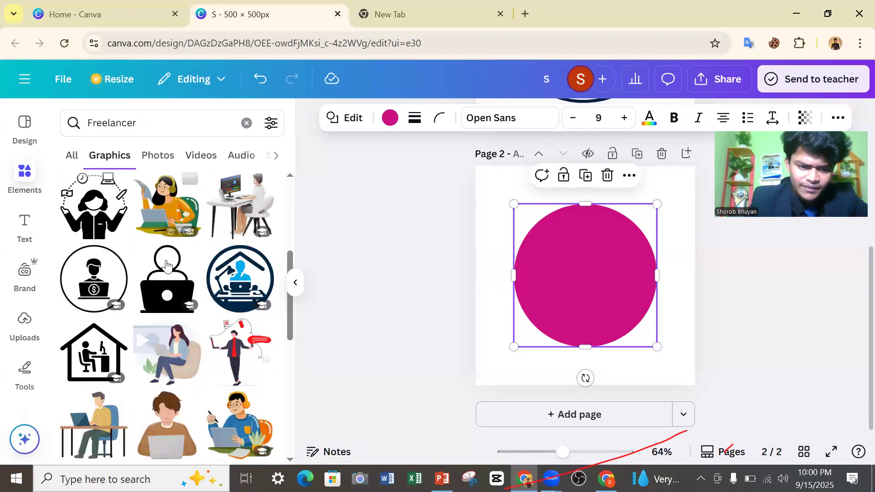
scroll(157, 259, down, 5)
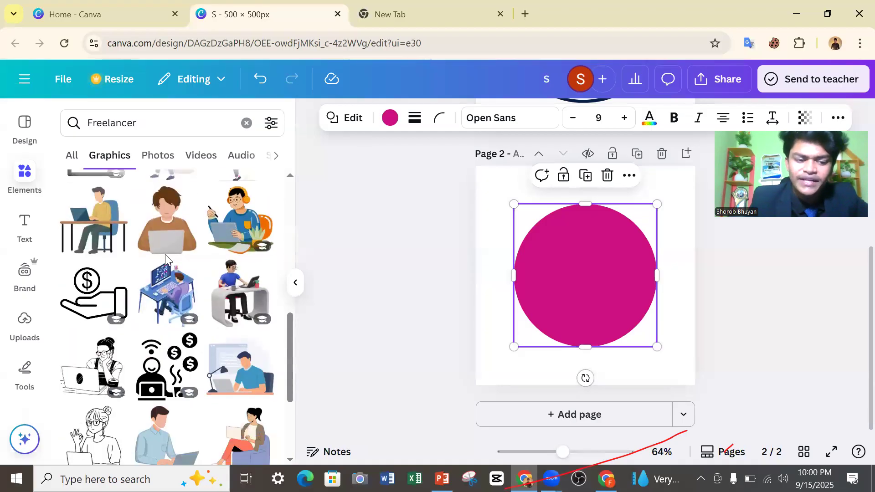
click(157, 154)
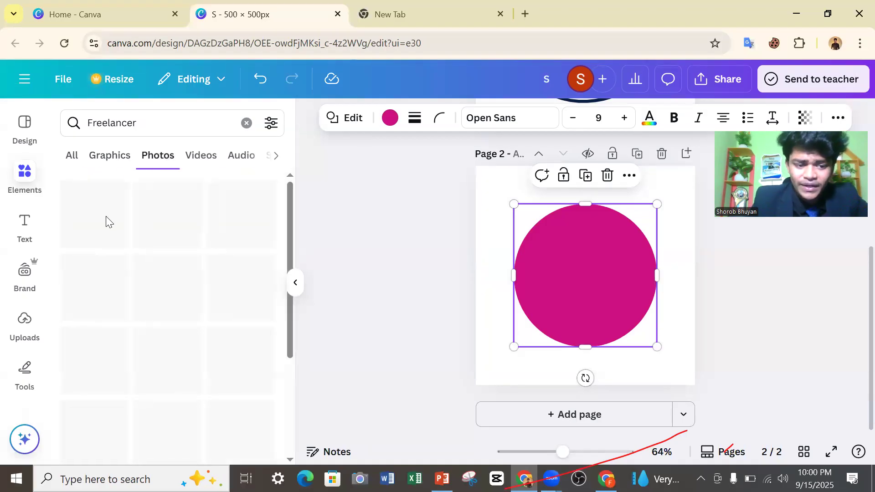
scroll(162, 246, down, 8)
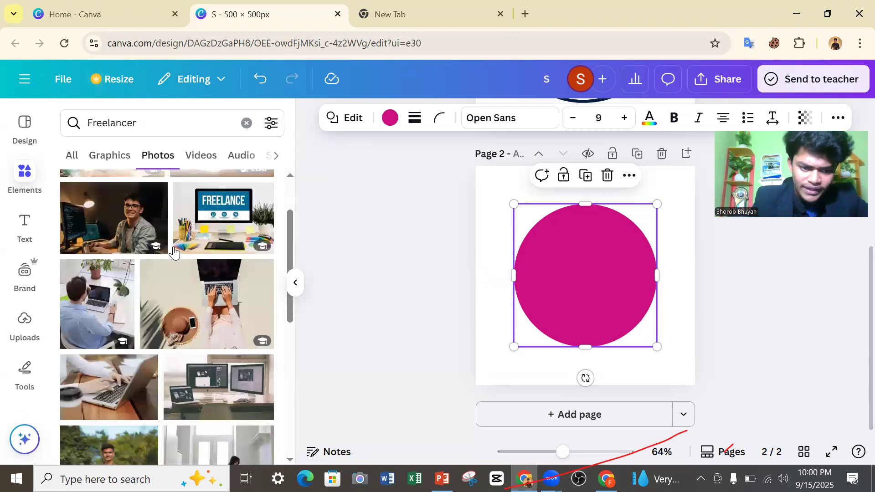
scroll(157, 256, down, 2)
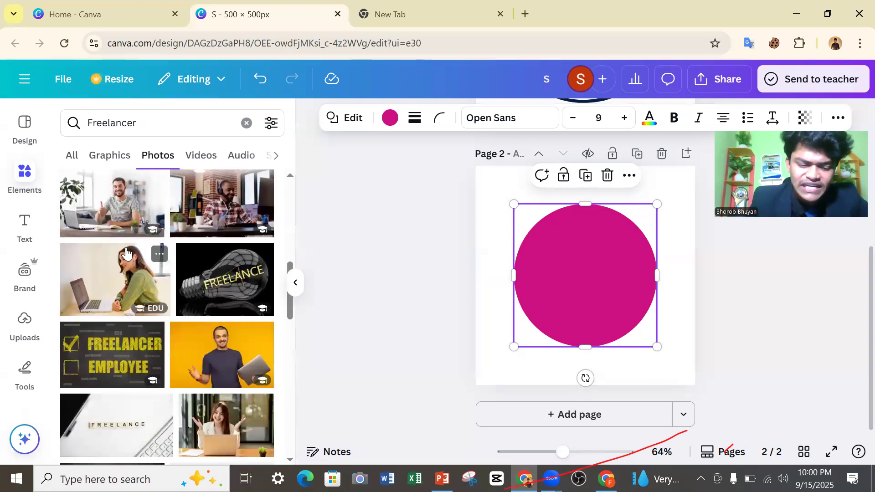
click(195, 161)
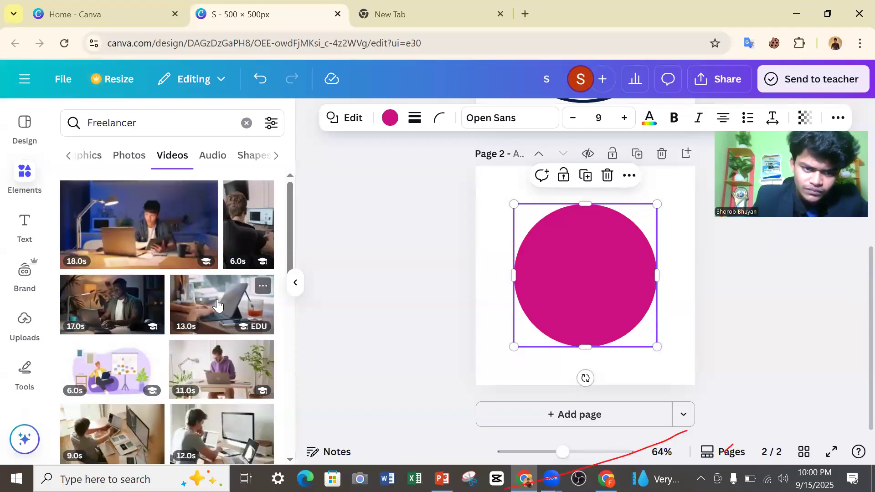
click(222, 166)
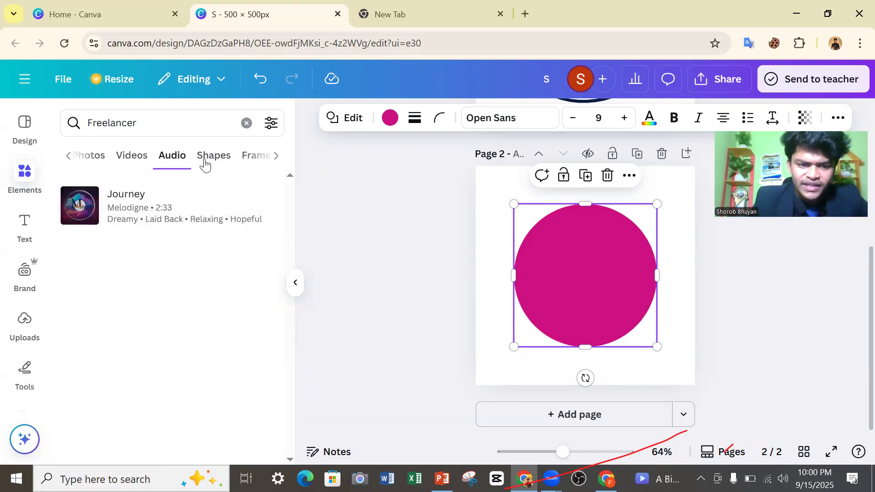
click(211, 158)
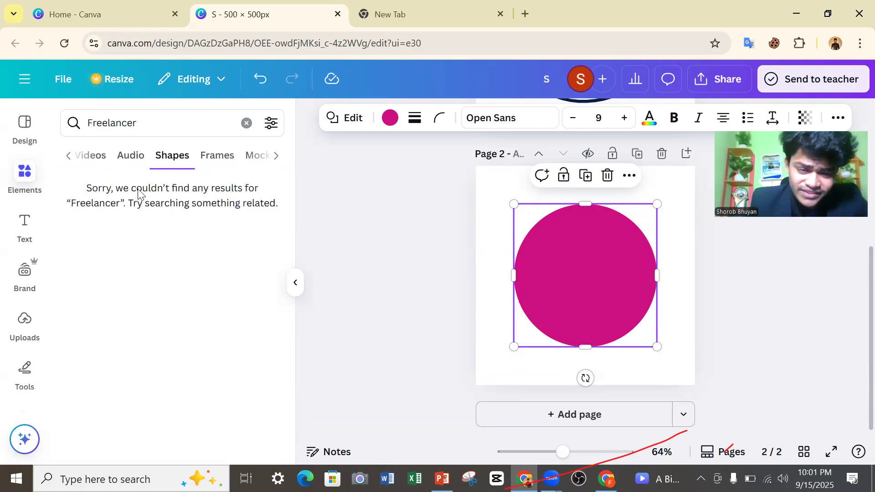
click(216, 158)
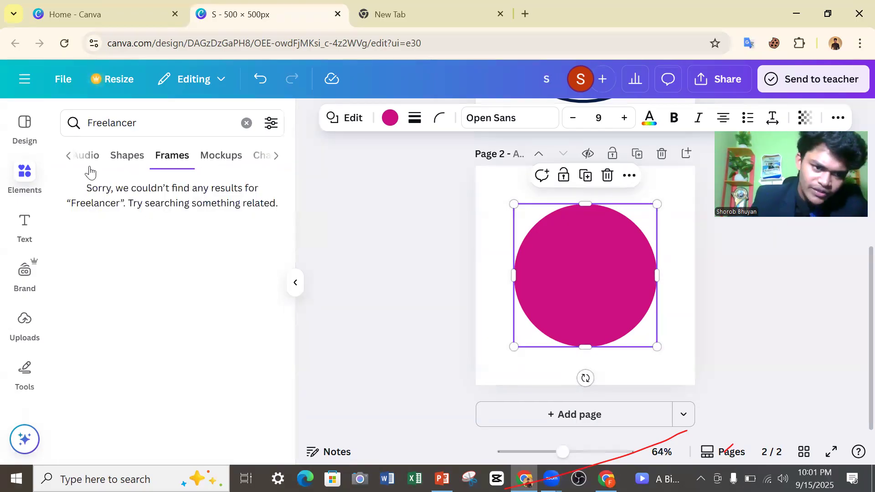
click(69, 158)
click(69, 157)
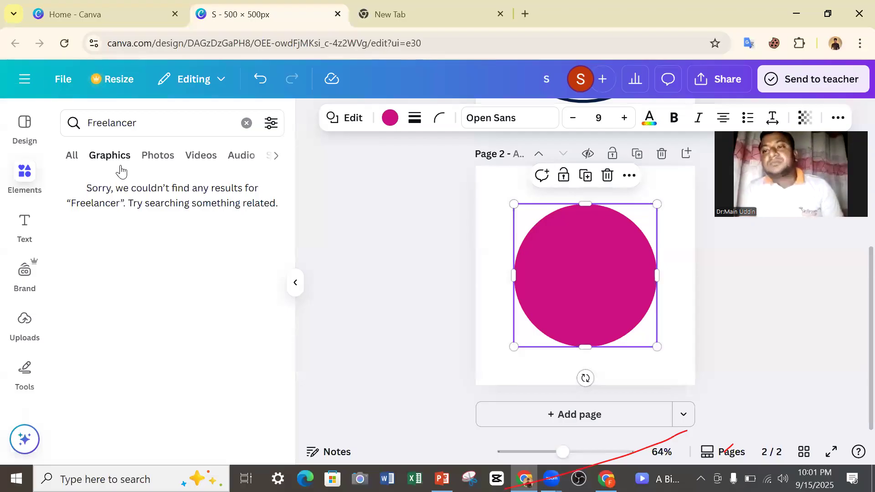
Add the "Freelancer" photo of a man in a blue shirt at a laptop and shrink it to sit inside the circle.
click(170, 160)
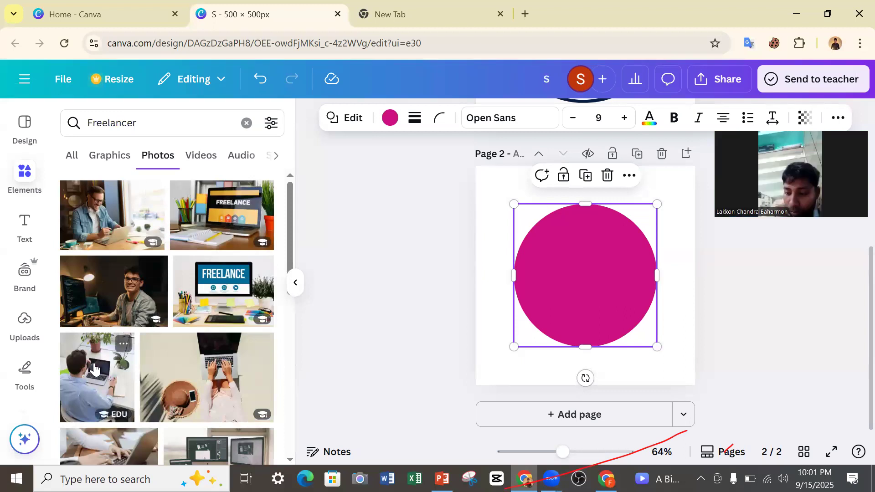
drag(549, 322, 592, 317)
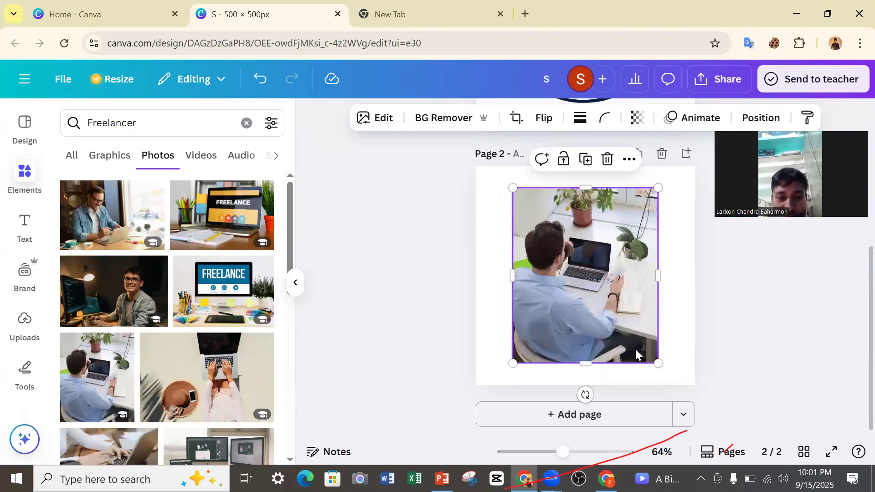
drag(658, 363, 600, 292)
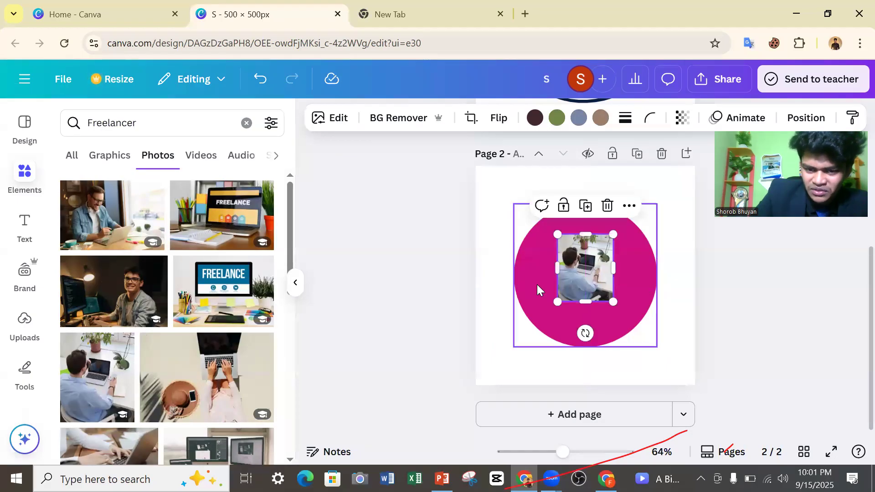
click(537, 284)
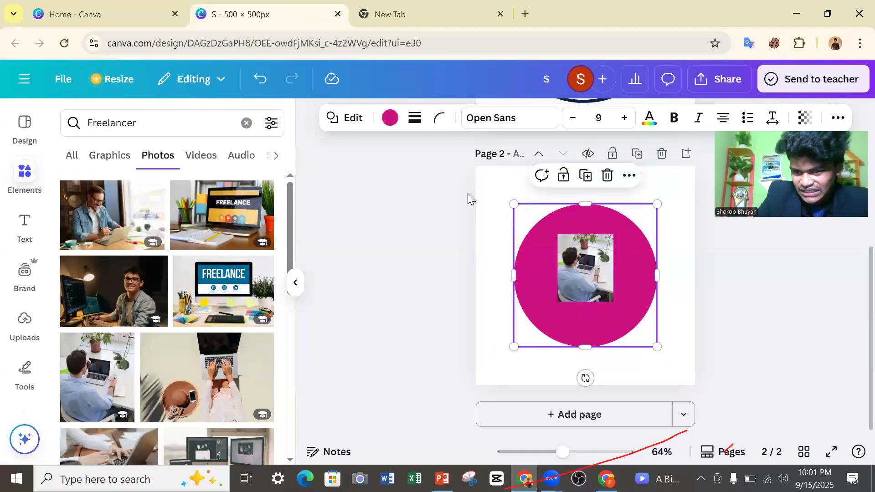
click(580, 271)
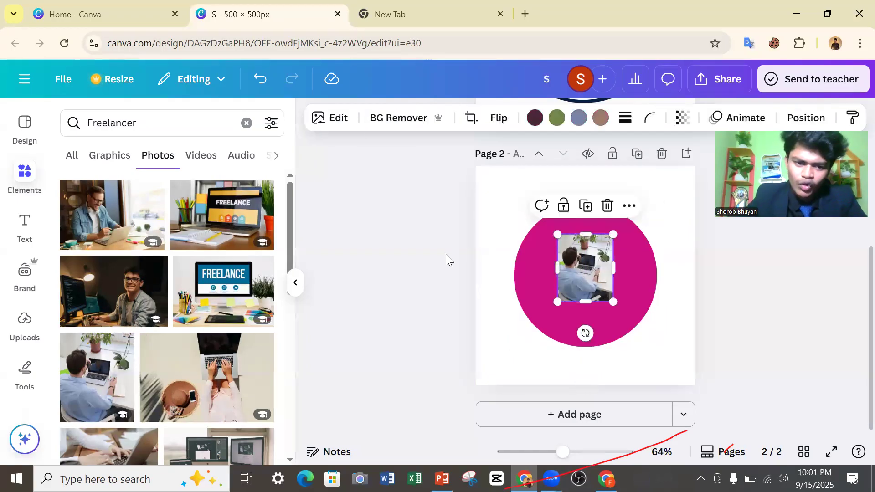
Browse further photos and delete the photo placed over the circle.
scroll(234, 276, down, 5)
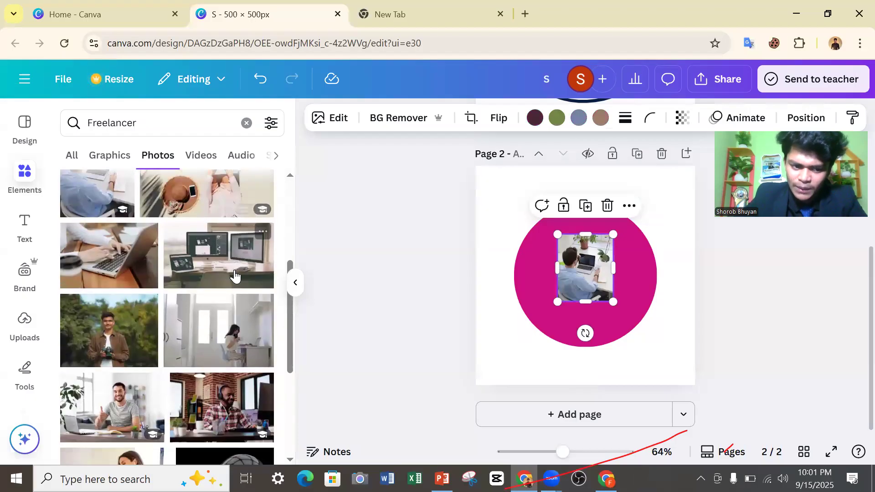
scroll(234, 276, down, 5)
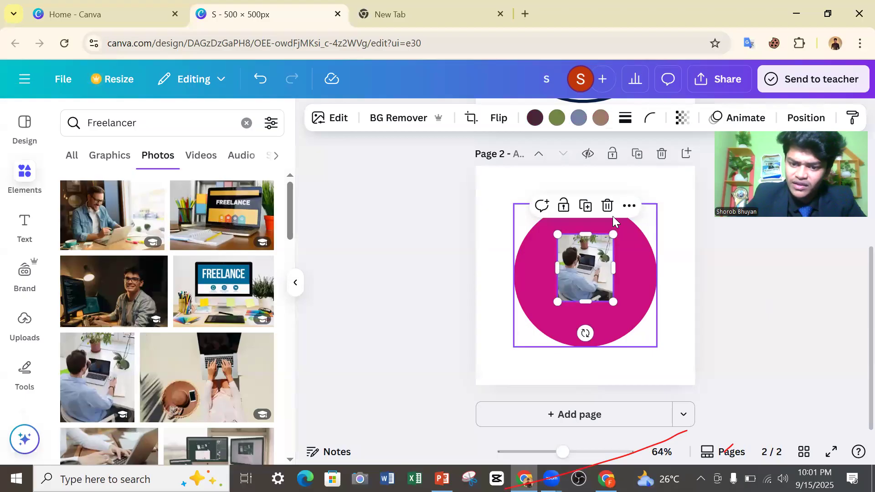
click(607, 206)
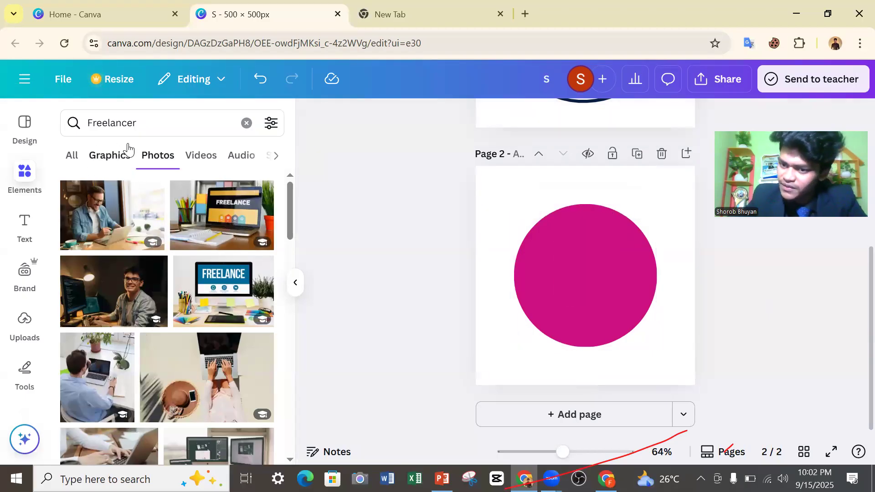
Return to the "Freelancer" graphics and examine them for an icon that suits the circle.
click(125, 164)
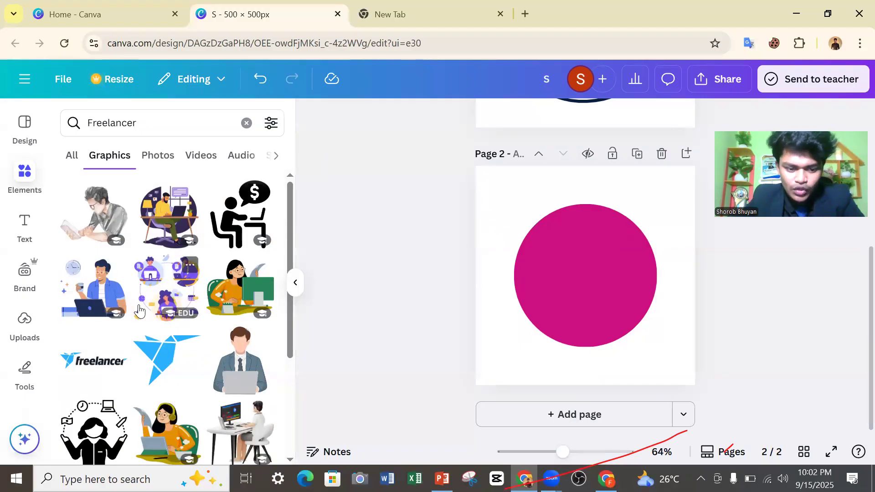
scroll(164, 296, down, 2)
scroll(165, 291, down, 2)
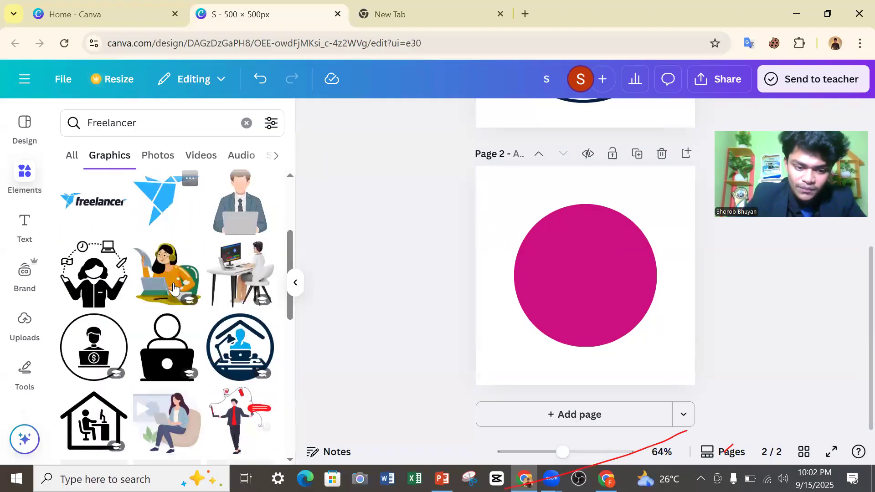
scroll(220, 297, down, 2)
scroll(215, 297, down, 2)
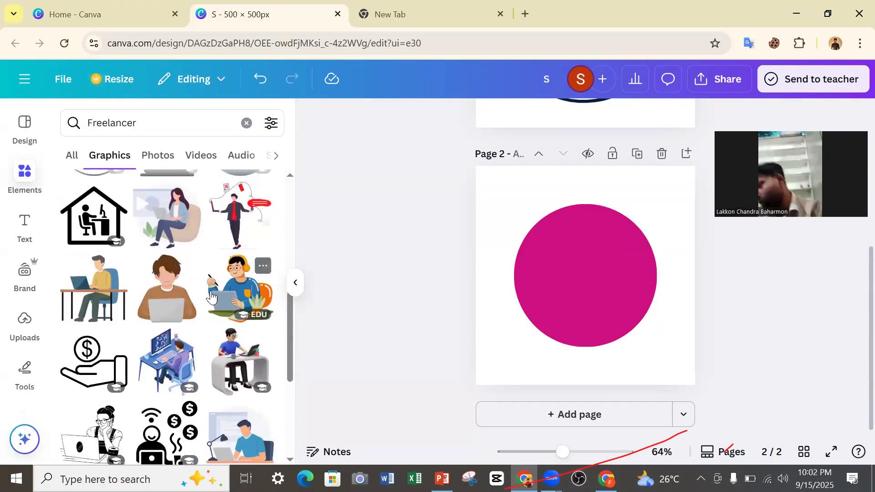
scroll(207, 295, up, 6)
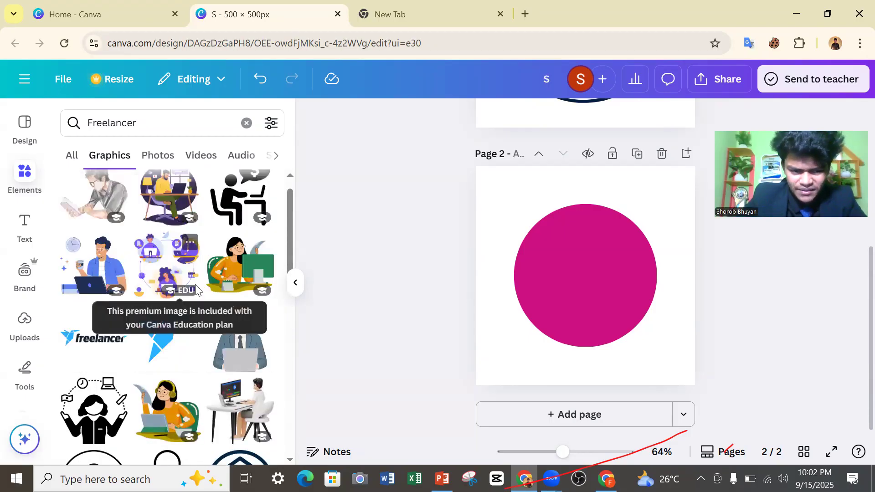
scroll(258, 269, up, 1)
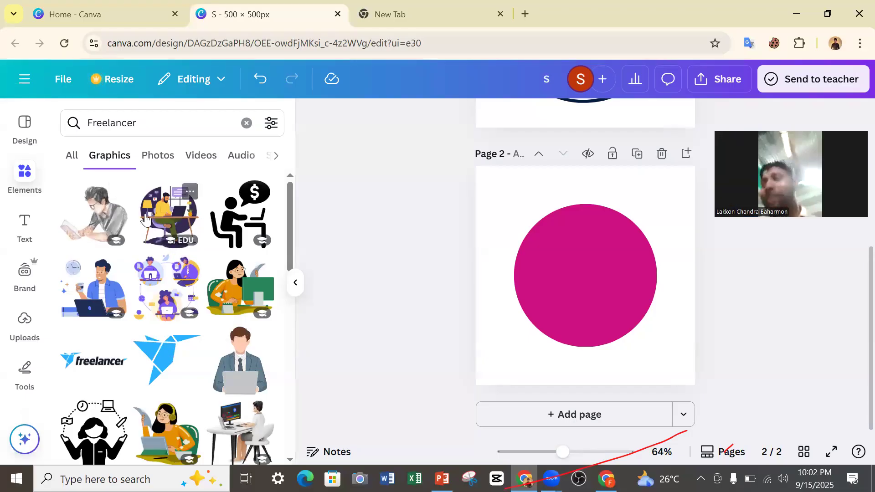
scroll(119, 225, down, 3)
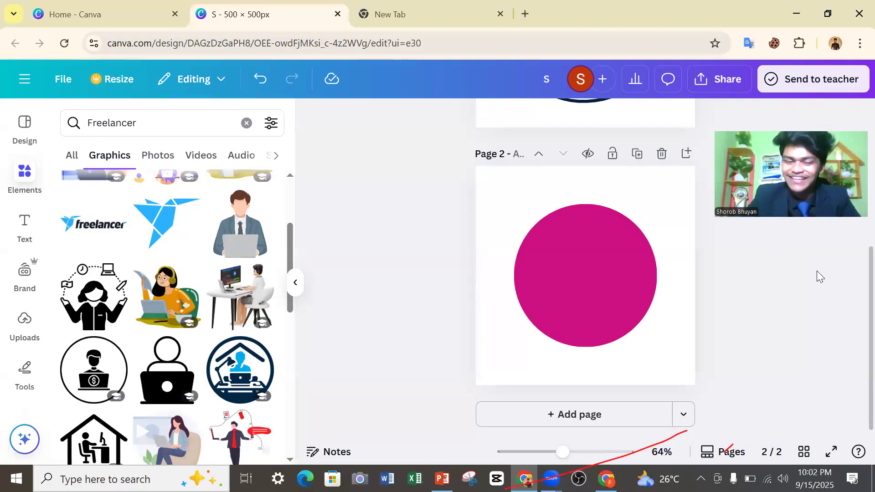
mouse_move(171, 272)
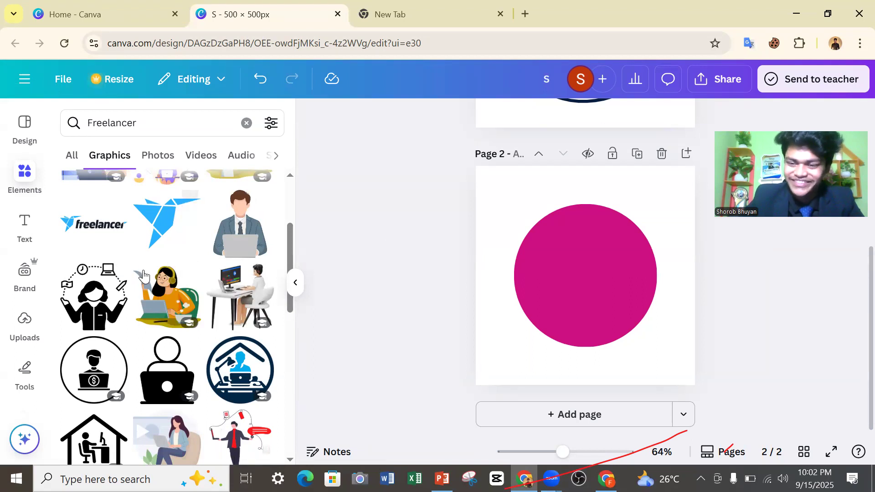
scroll(173, 274, down, 2)
scroll(175, 277, down, 2)
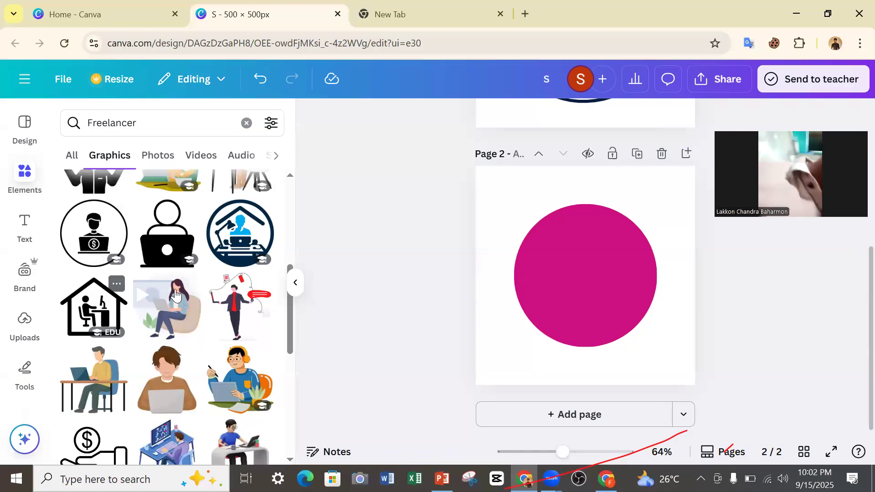
scroll(182, 283, down, 4)
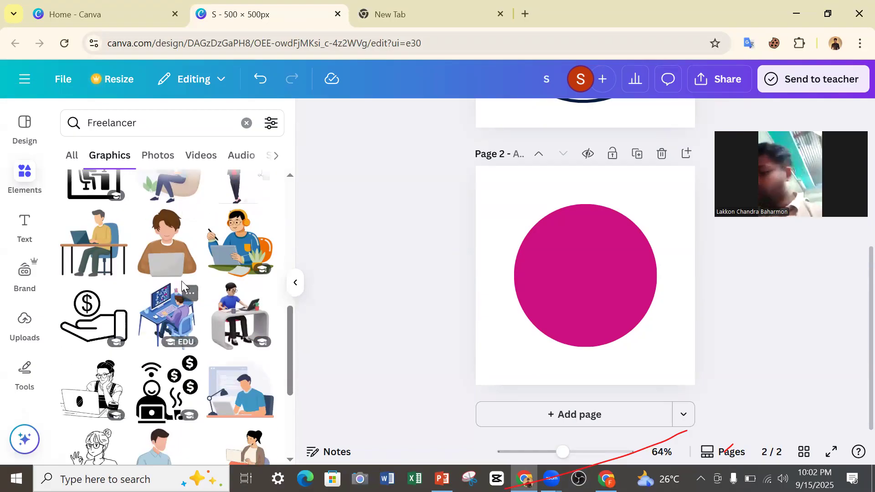
scroll(228, 281, down, 8)
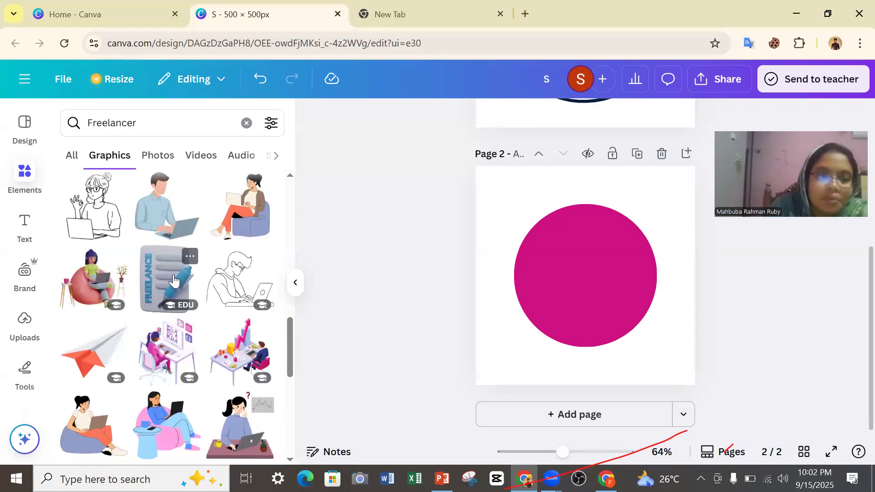
scroll(211, 280, down, 3)
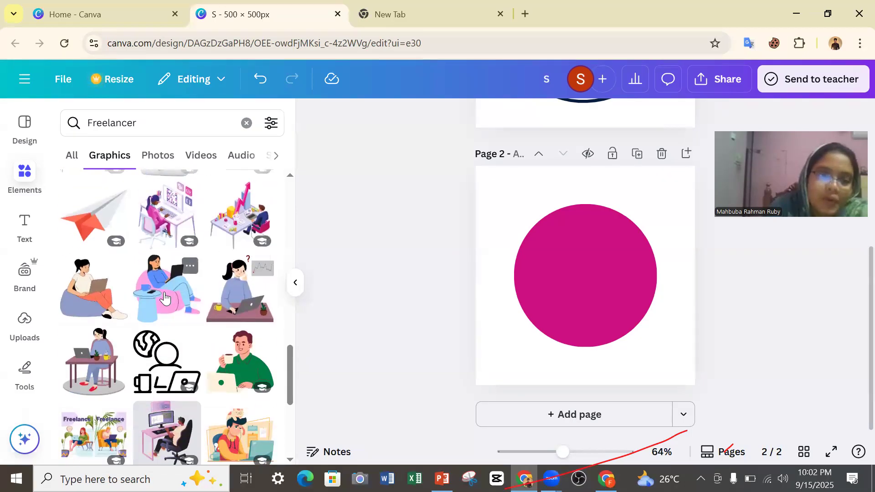
scroll(206, 250, down, 8)
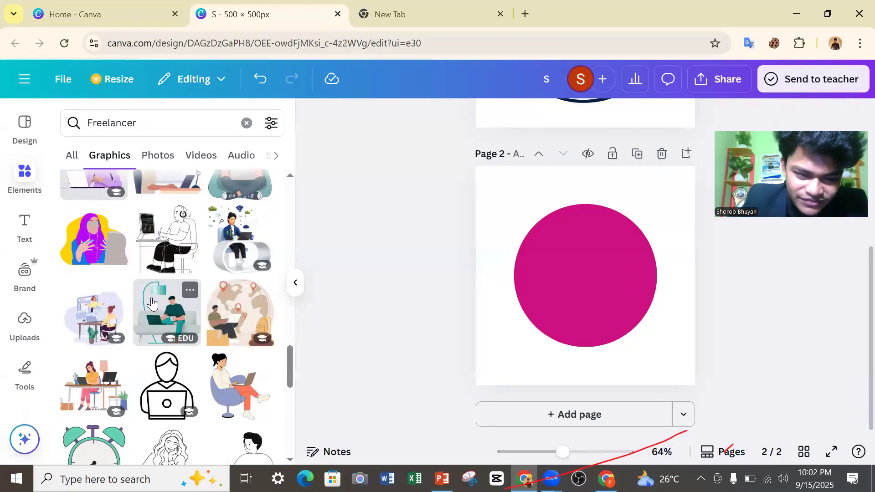
scroll(223, 364, up, 10)
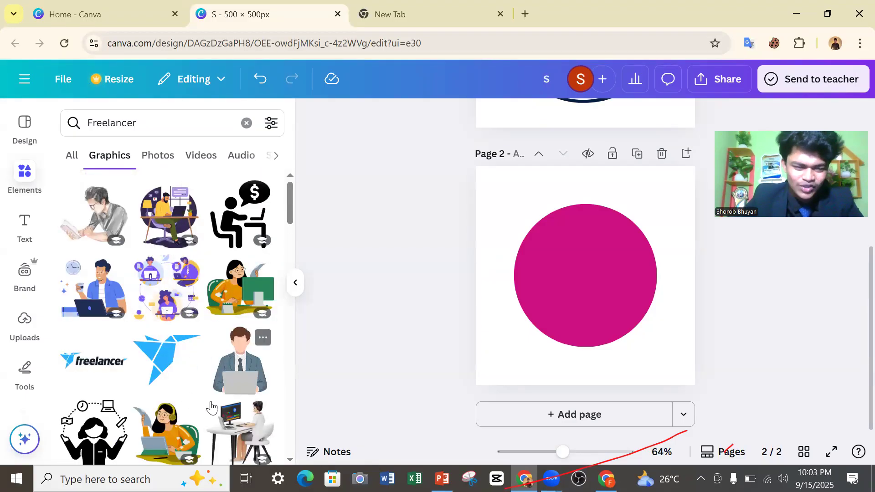
Add the black icon of a person at a desk with a dollar speech bubble, shrink it to about 150 px wide and center it in the circle's upper part.
click(214, 220)
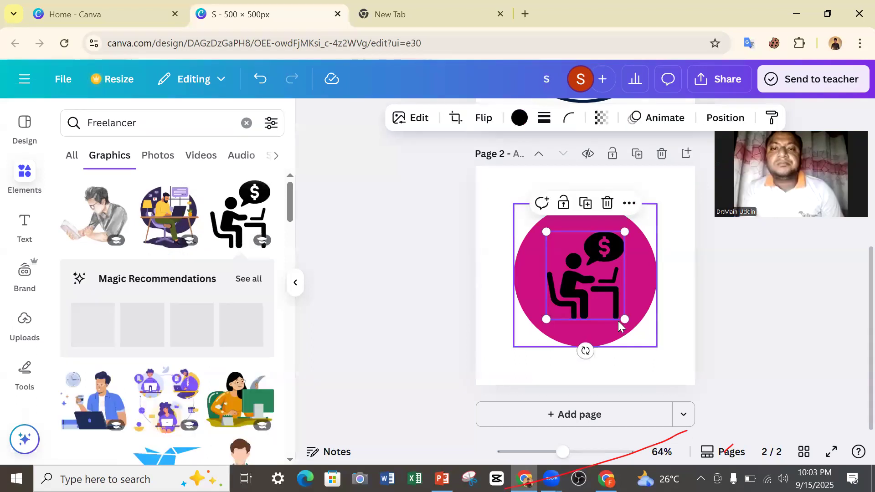
drag(622, 320, 611, 304)
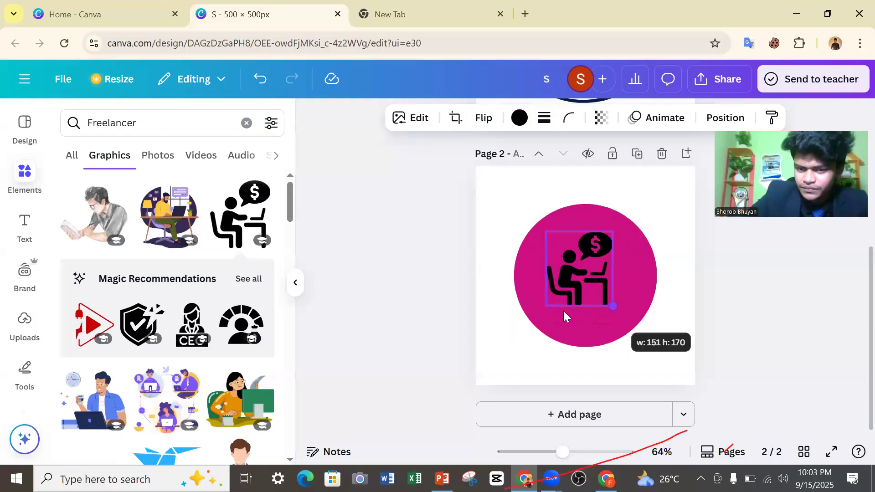
mouse_move(590, 271)
mouse_down()
mouse_move(581, 275)
mouse_move(586, 258)
mouse_up()
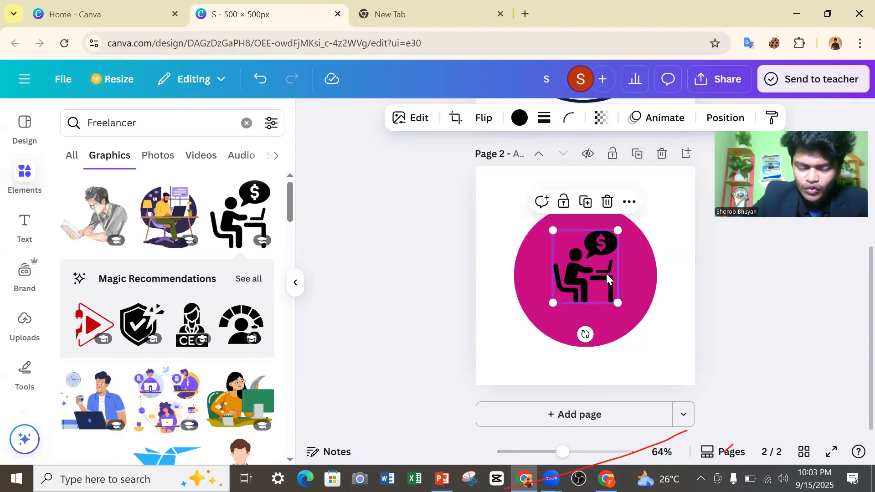
Nudge the desk icon slightly up in the circle and recolor it dark blue from the default solid colors.
drag(595, 272, 602, 261)
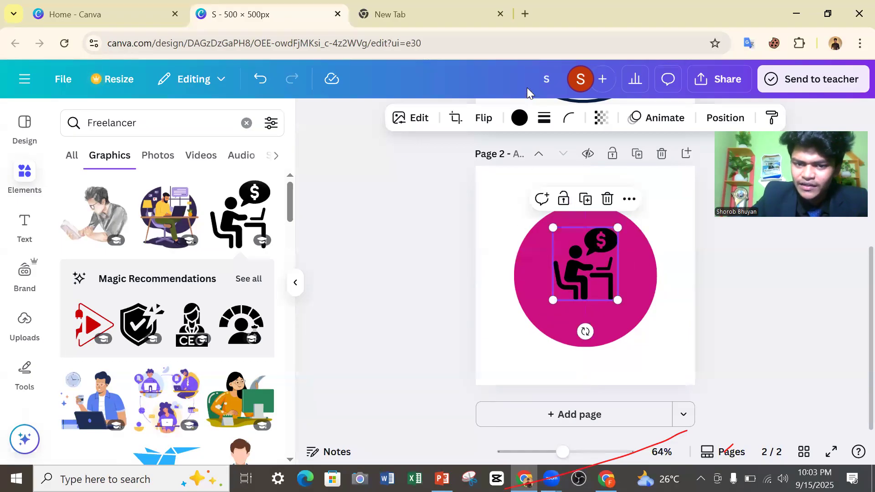
click(519, 118)
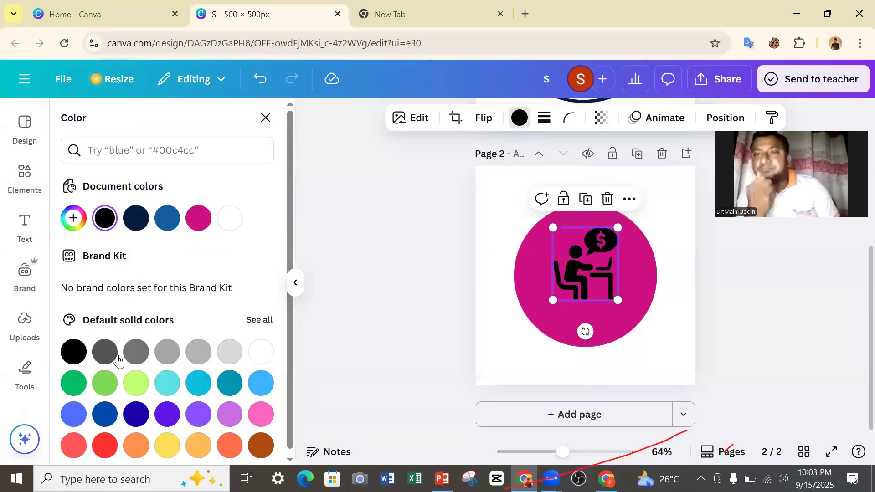
click(166, 383)
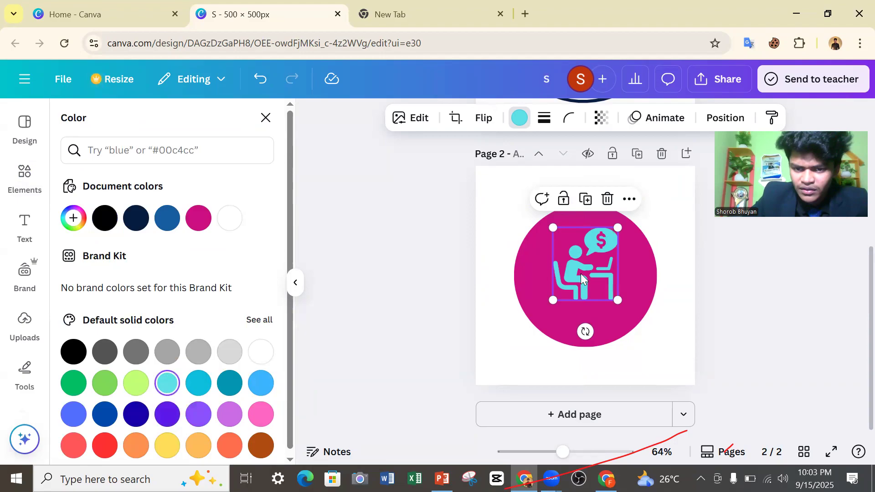
click(167, 219)
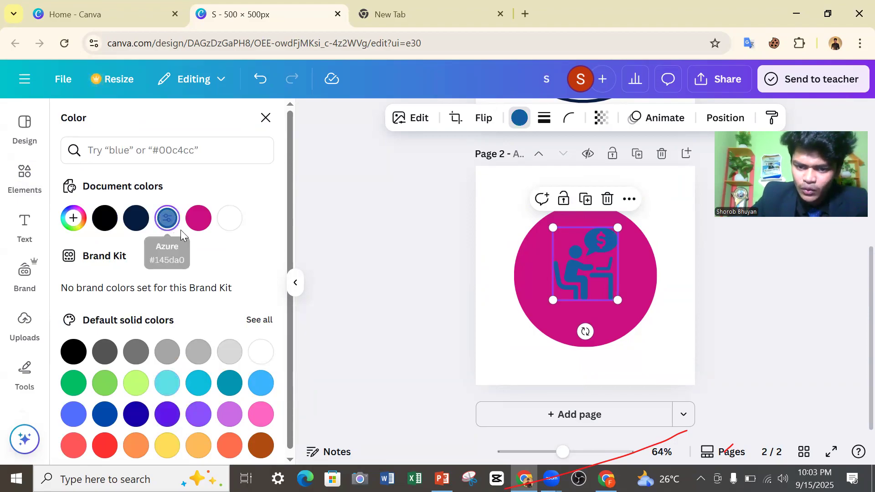
scroll(196, 348, down, 1)
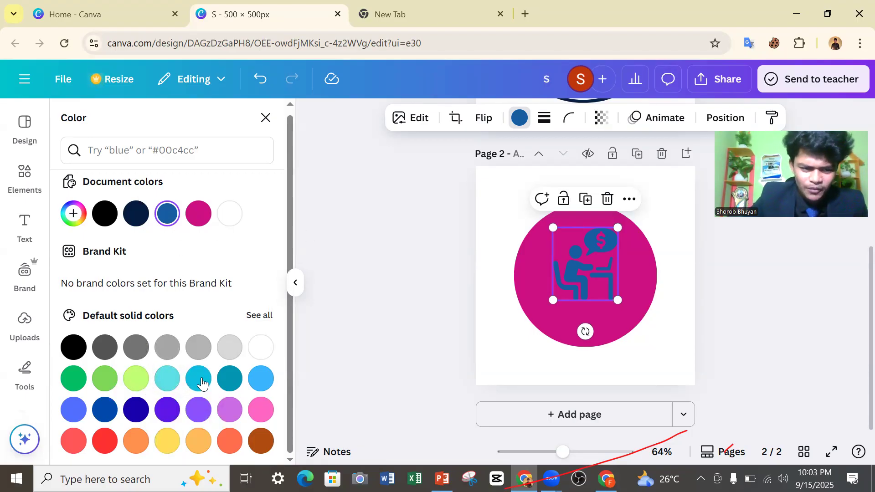
click(133, 406)
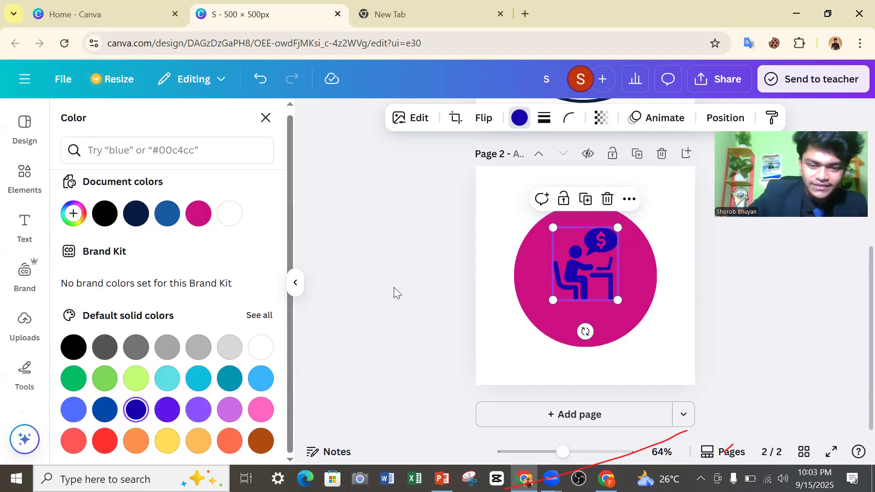
click(460, 354)
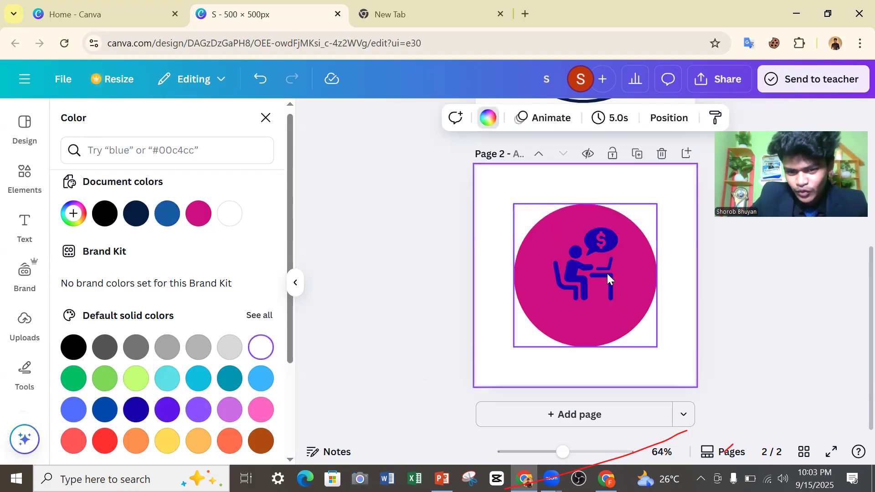
mouse_move(601, 277)
mouse_down()
mouse_move(594, 273)
mouse_move(605, 272)
mouse_up()
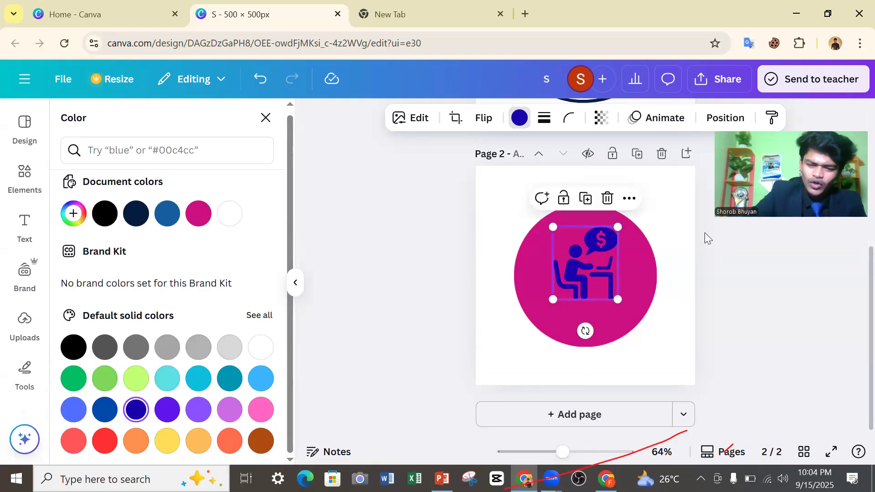
click(512, 254)
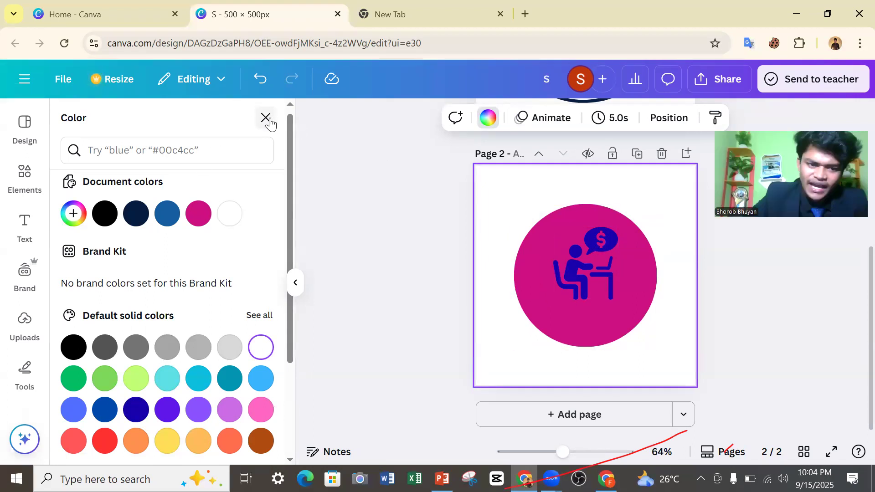
Add a second circle from the recently used elements and fill it with the icon's dark blue.
click(125, 149)
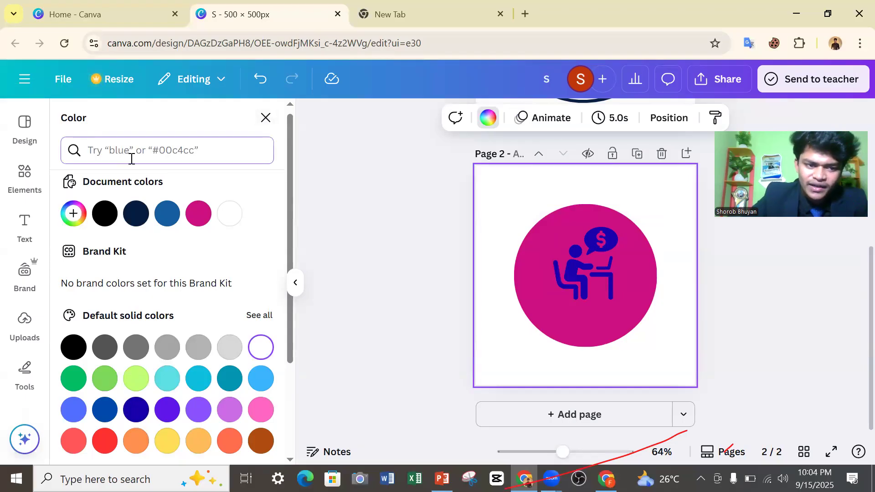
click(266, 117)
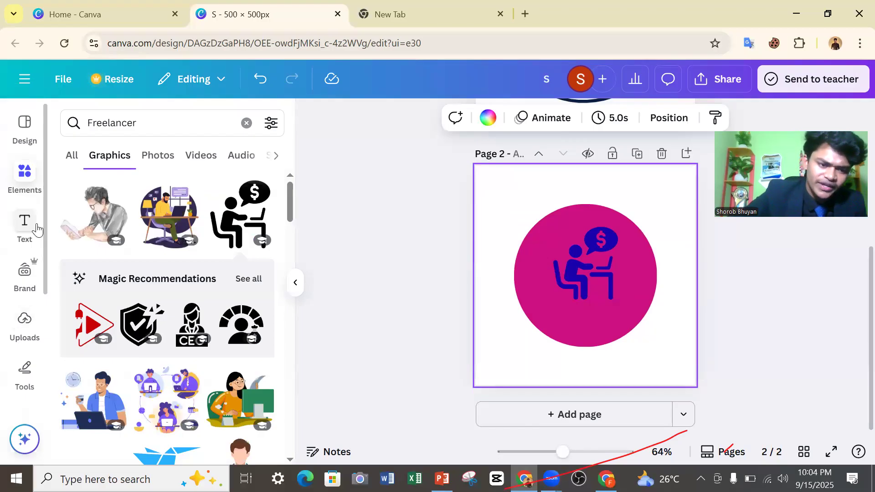
click(246, 123)
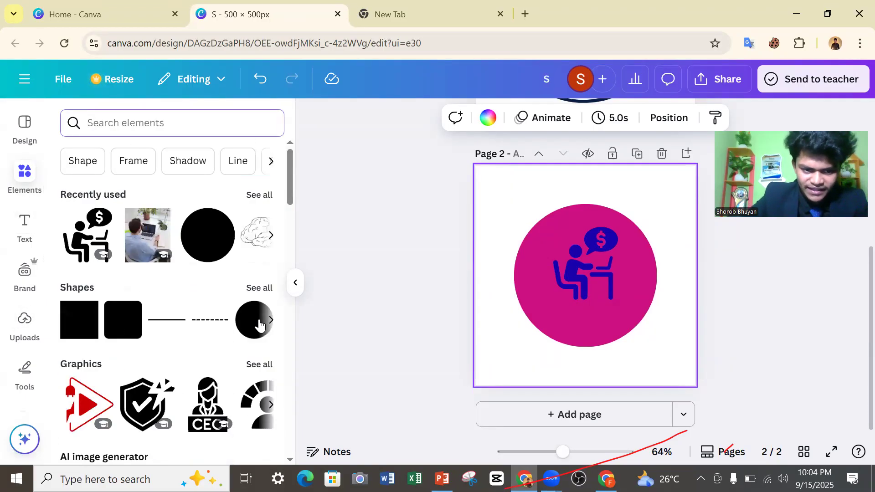
click(209, 242)
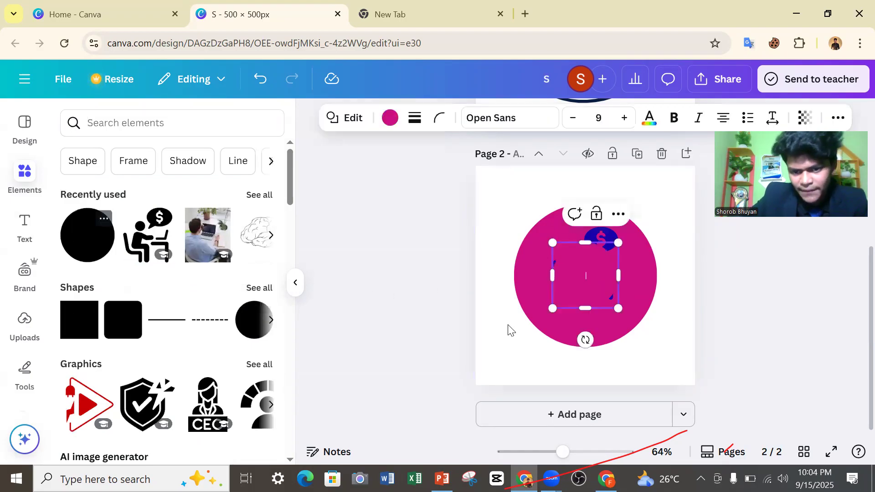
drag(586, 281, 564, 235)
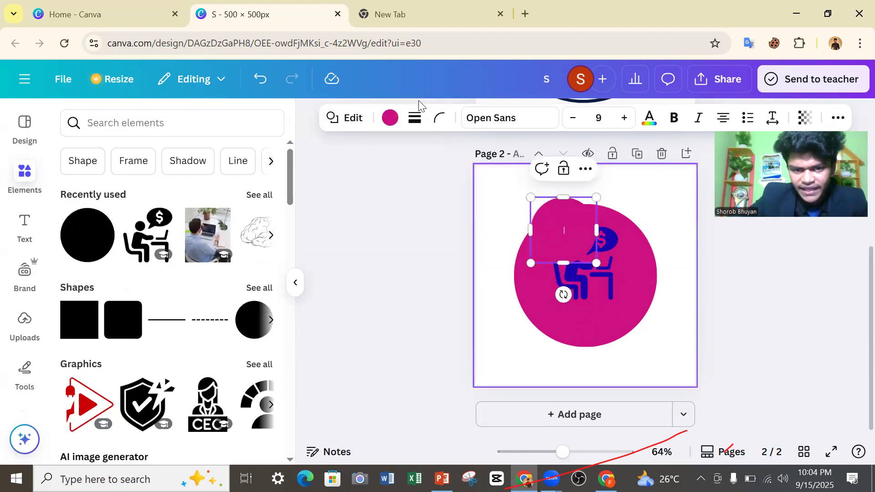
click(390, 118)
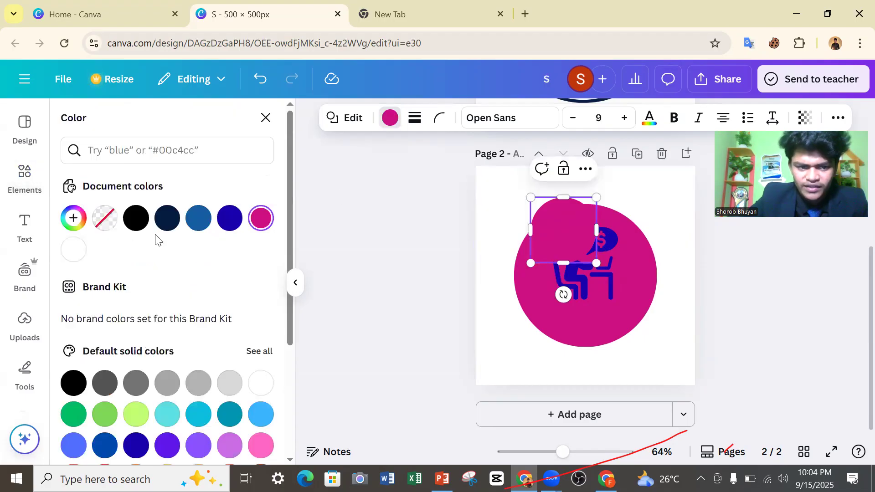
click(229, 218)
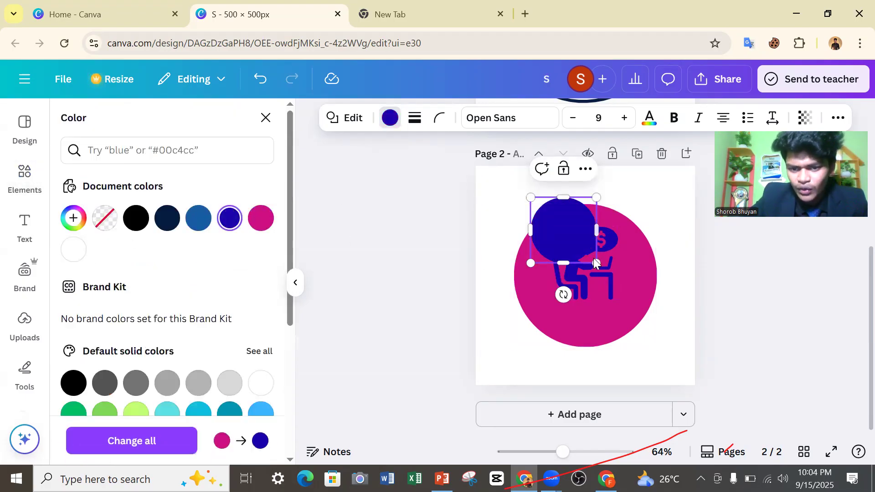
Enlarge the blue circle to about 342 px wide and center it on the page over the magenta circle.
drag(596, 263, 646, 365)
drag(630, 269, 617, 269)
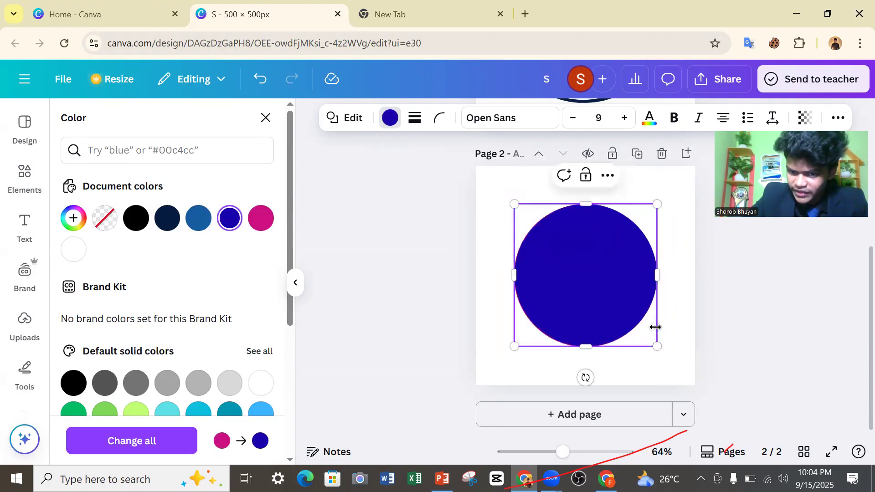
drag(656, 346, 664, 353)
drag(617, 312, 611, 305)
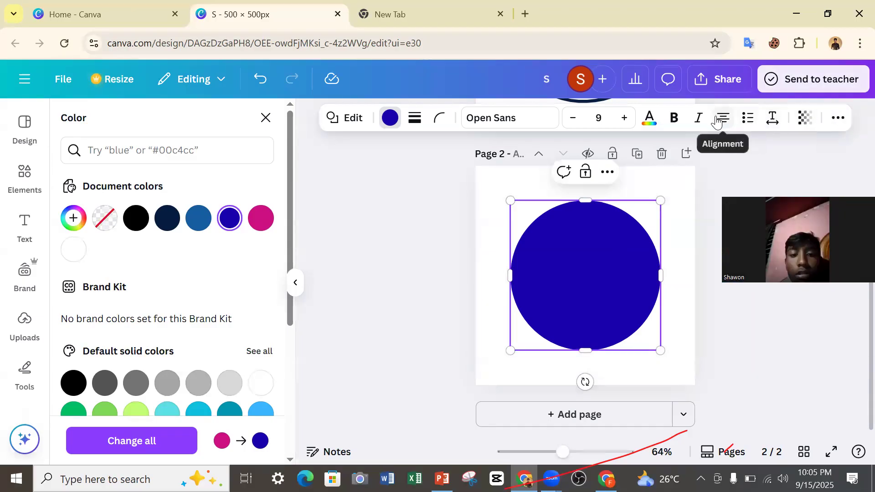
click(464, 267)
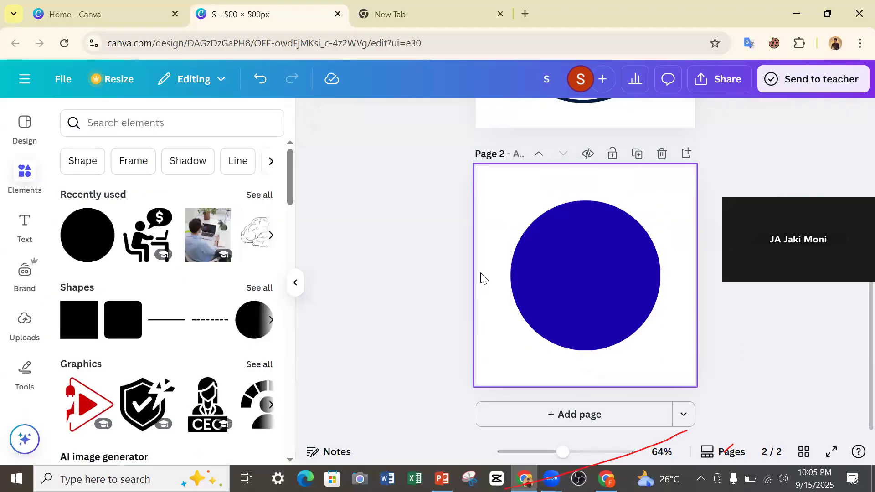
Send the blue circle two layers backward so it sits behind the icon and the magenta circle as a border.
click(542, 275)
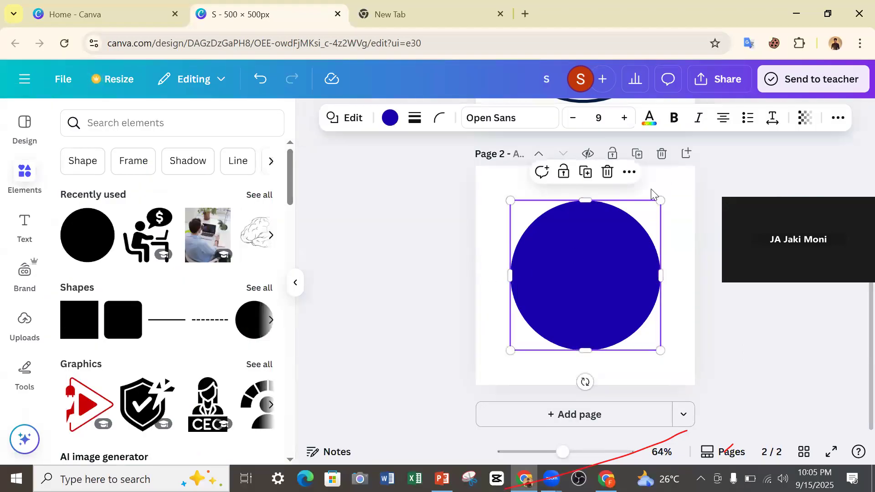
click(831, 120)
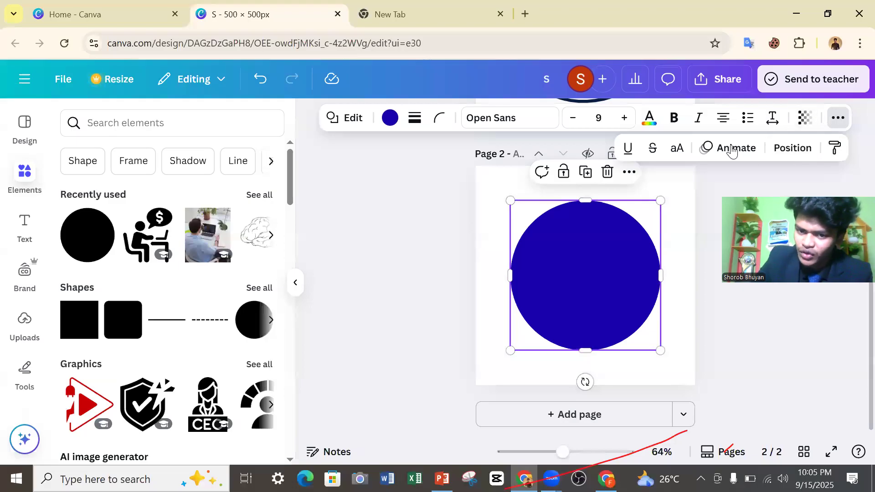
click(841, 119)
click(838, 119)
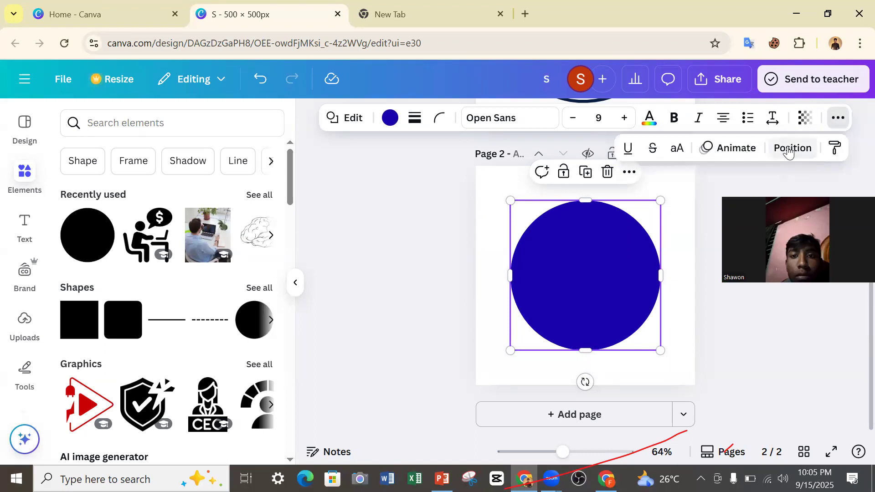
click(789, 150)
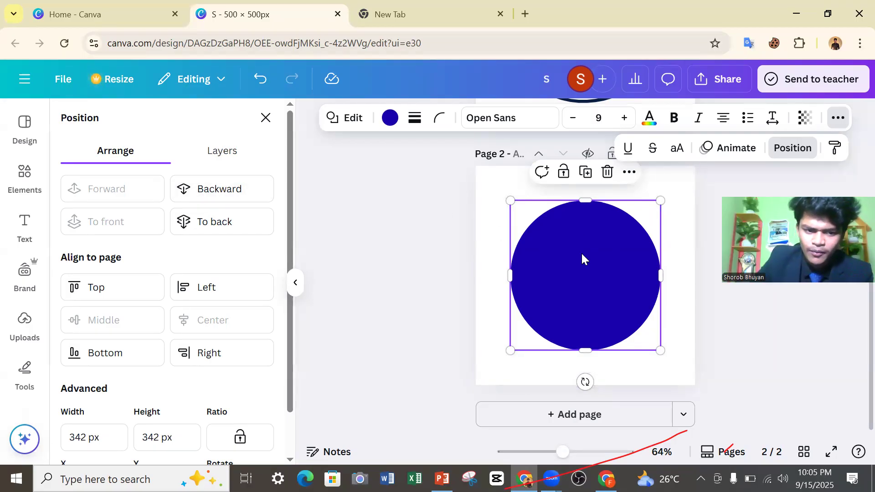
click(212, 197)
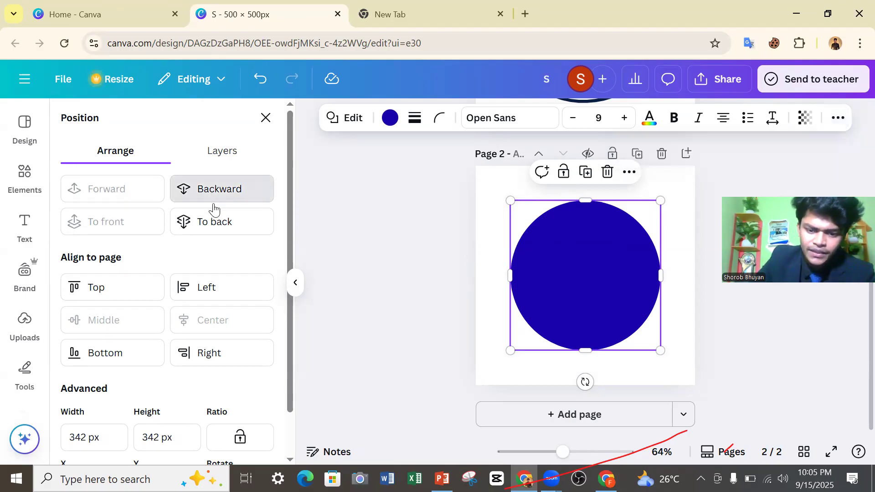
click(199, 187)
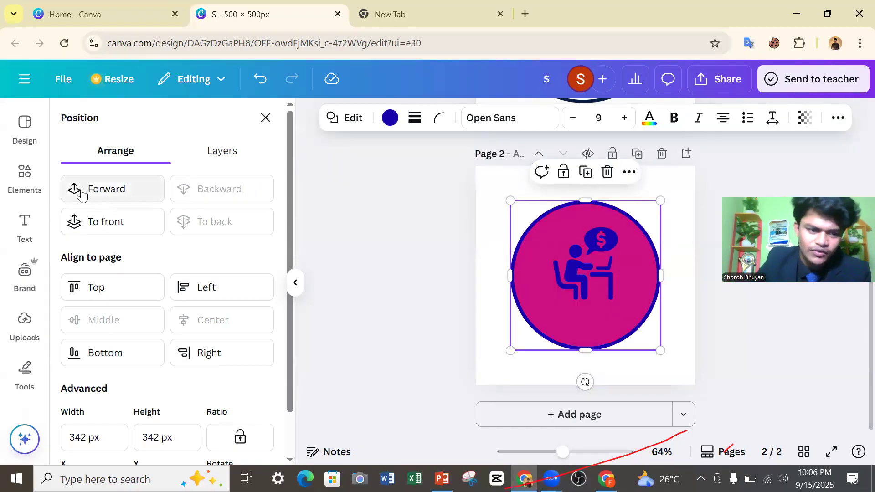
Bring the blue circle one layer forward and send it backward again to demonstrate the stacking order.
click(112, 195)
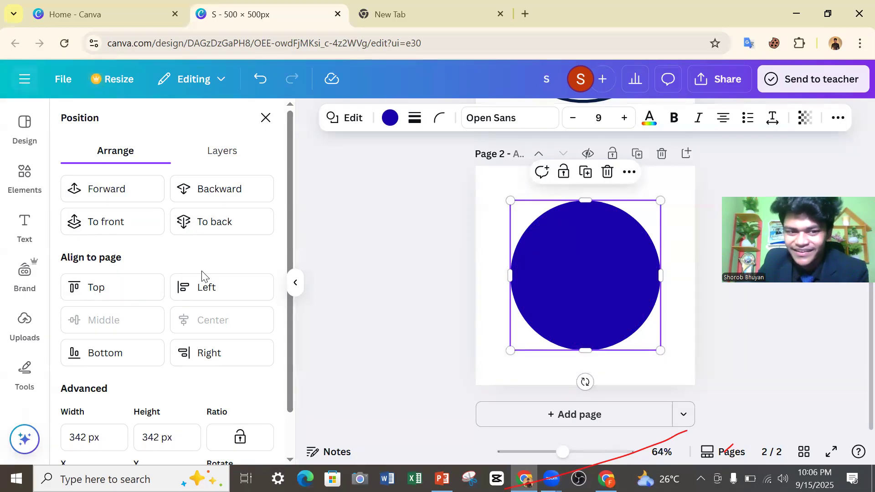
click(220, 193)
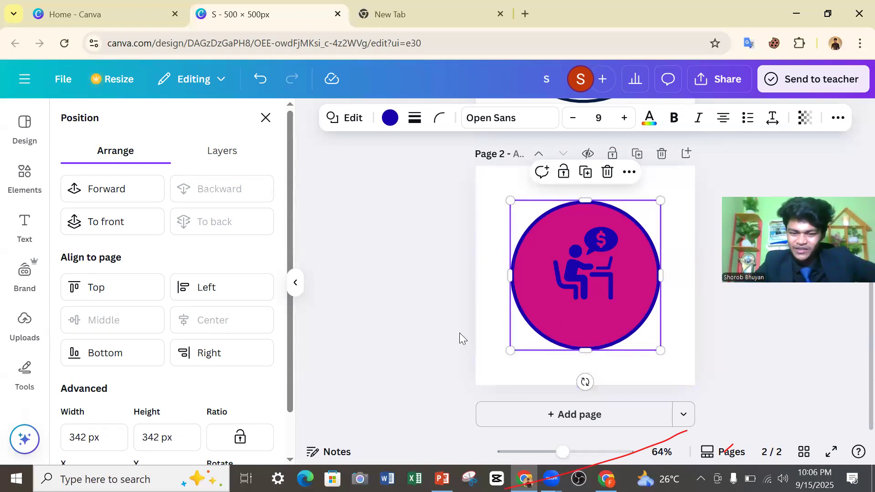
click(409, 285)
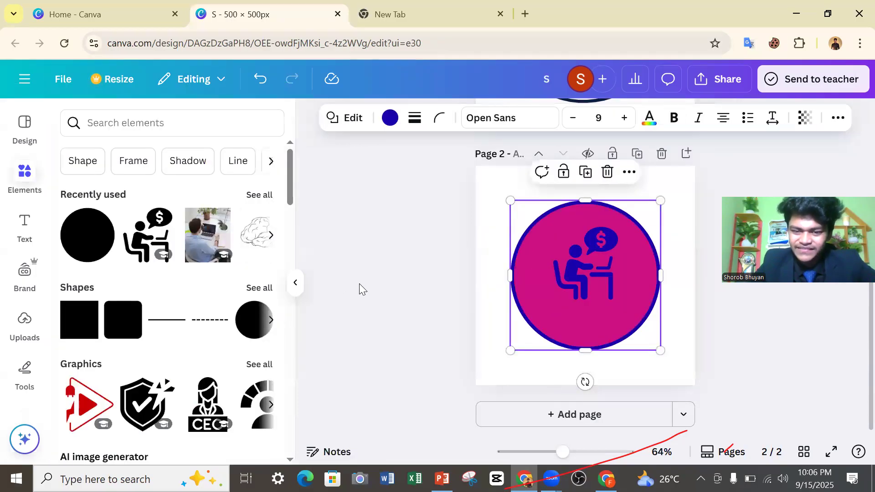
click(358, 282)
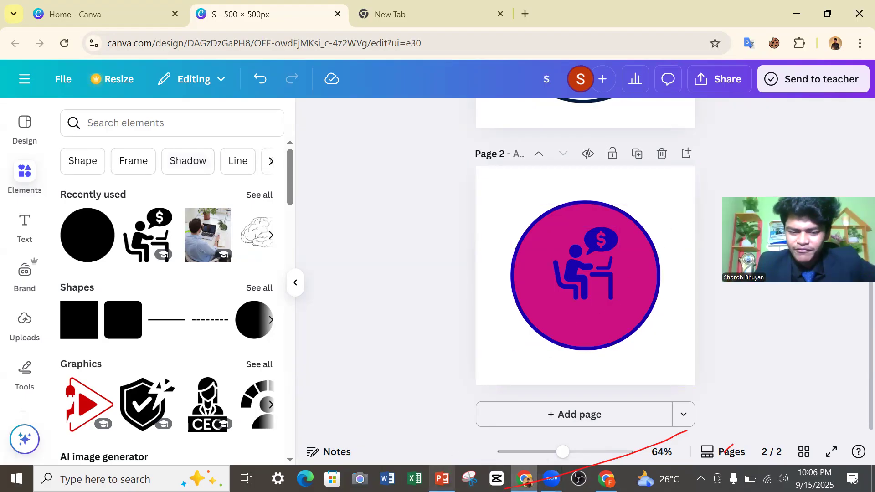
Switch to the PowerPoint class slides and review the "What We Will Learn" topic list around the Text item.
click(441, 478)
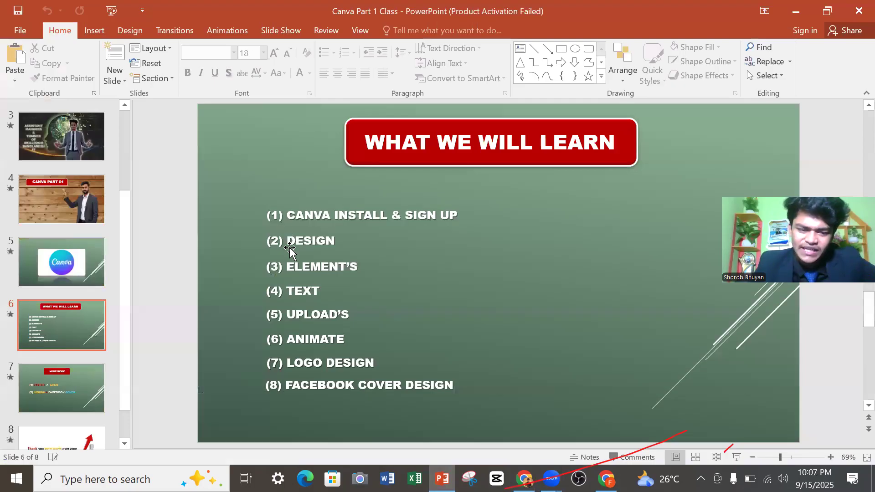
click(320, 292)
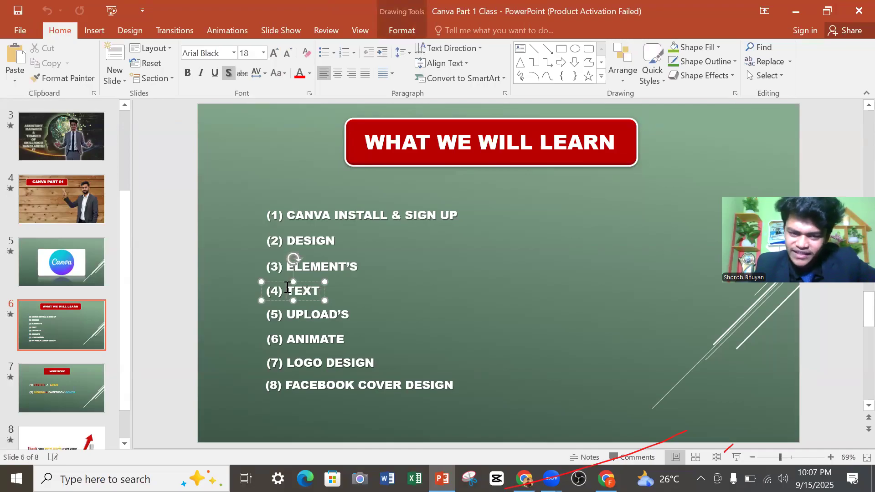
click(236, 277)
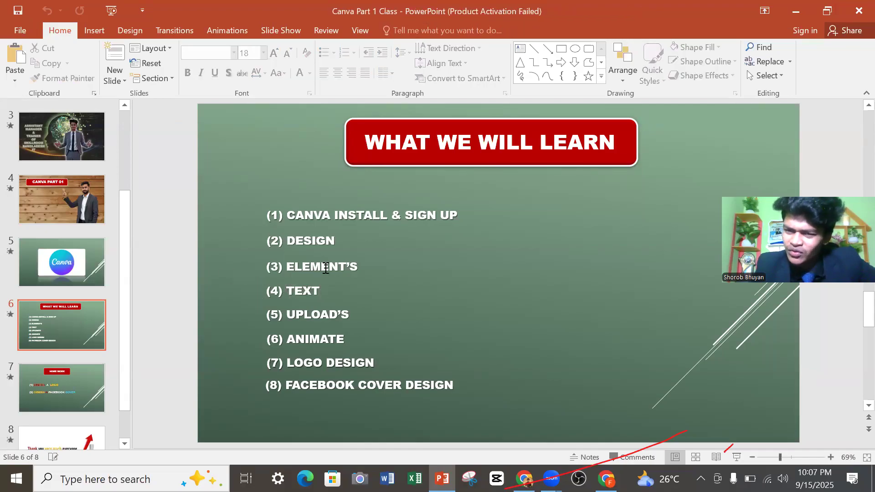
Return to the Canva design and open the text options for page 2.
click(801, 14)
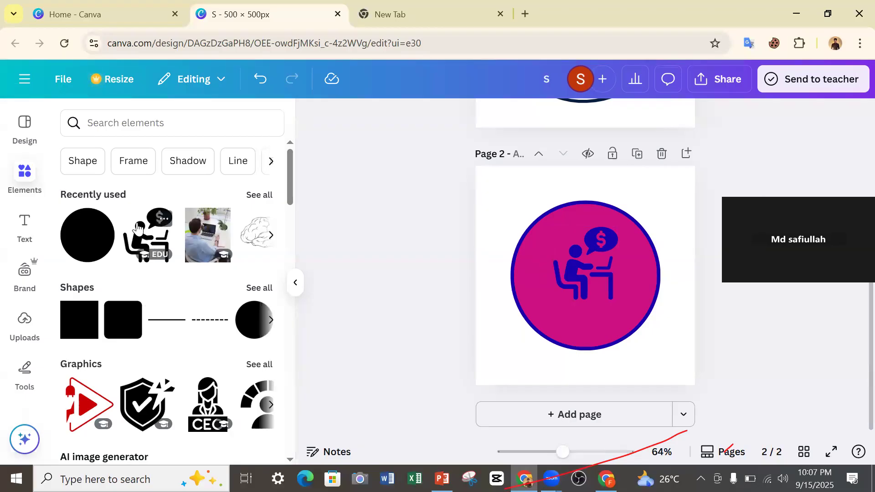
click(26, 225)
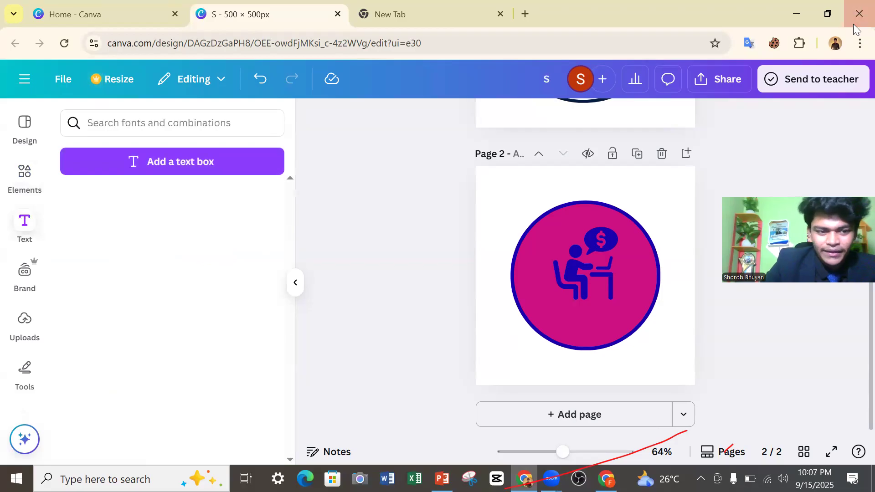
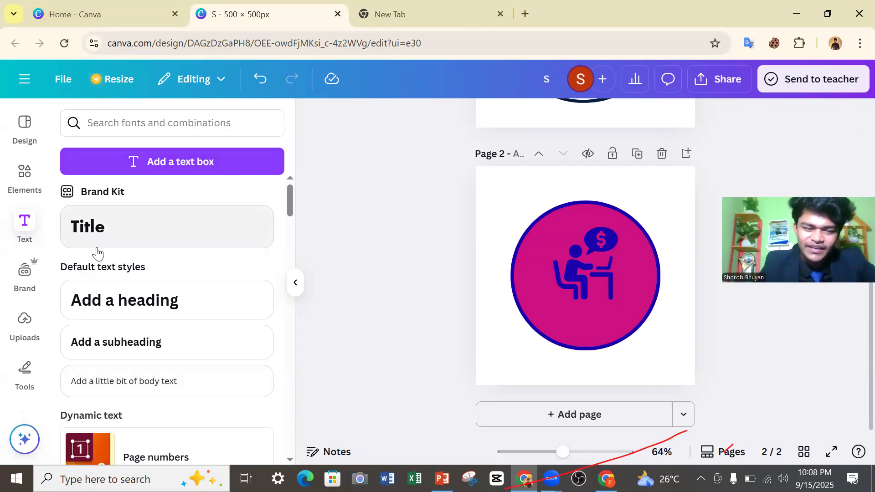
Add a Title text box to page 2 reading "FreeLANCING IT".
click(103, 234)
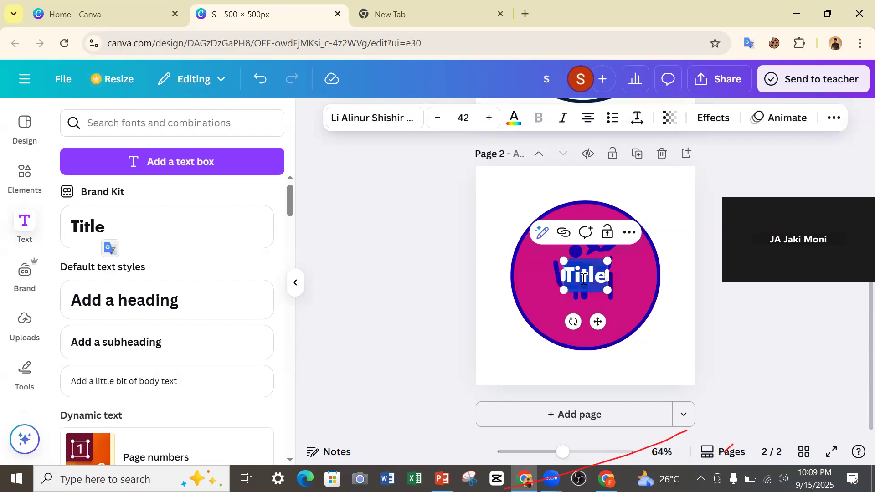
text(Free)
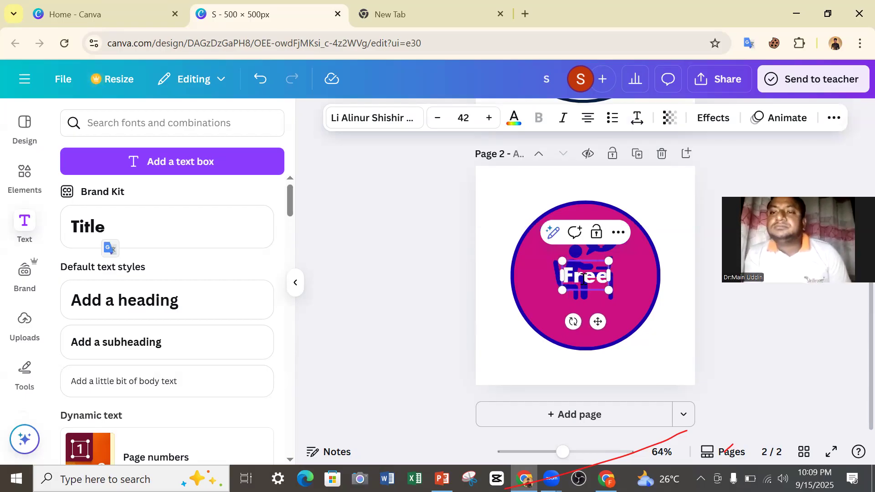
text(LAN)
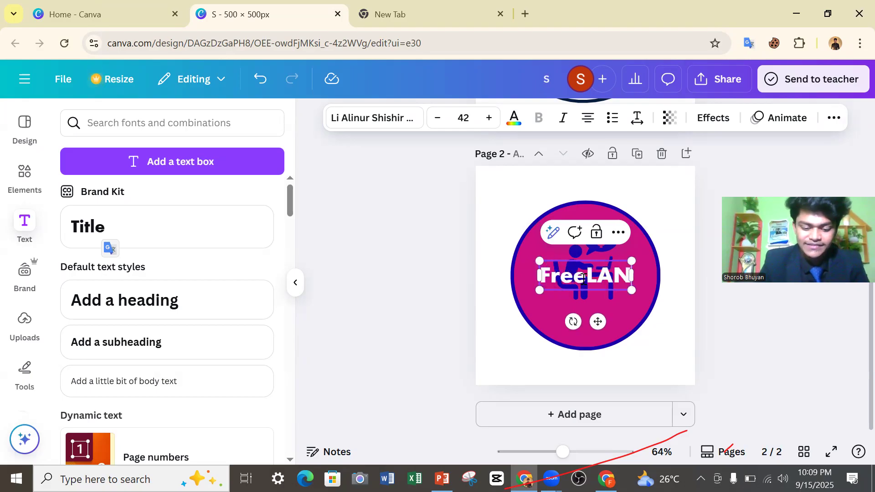
text(C)
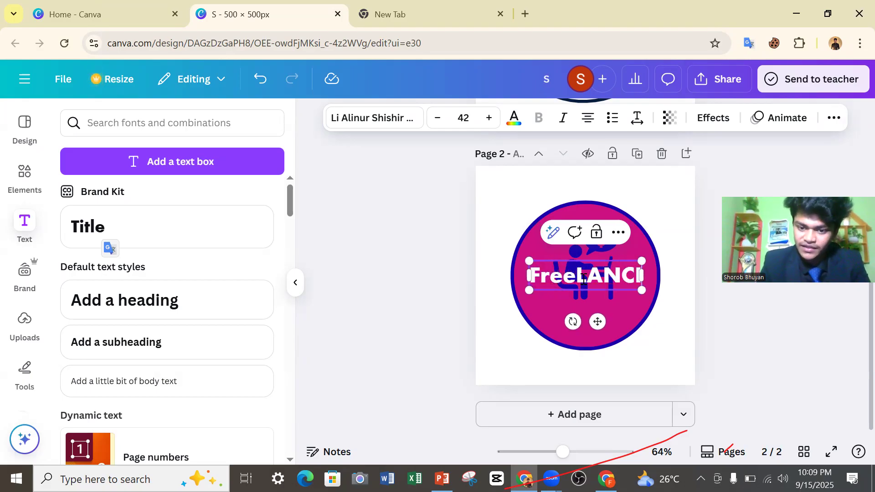
text(ING)
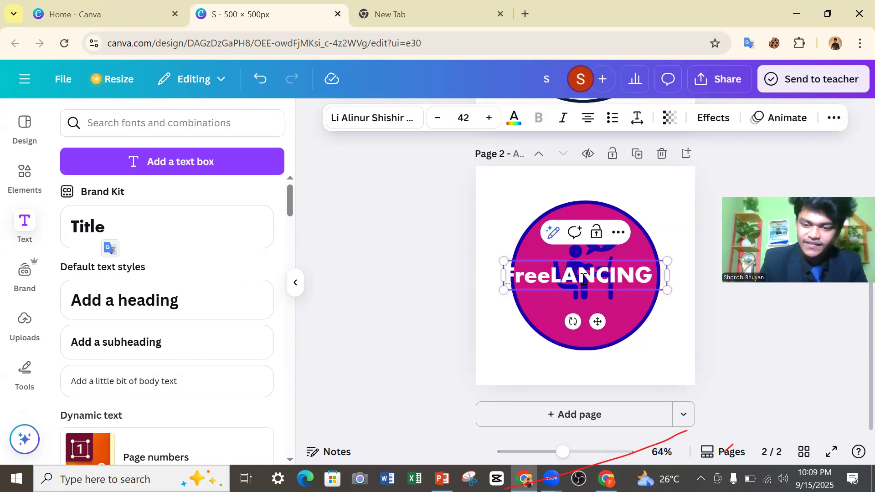
text( IT)
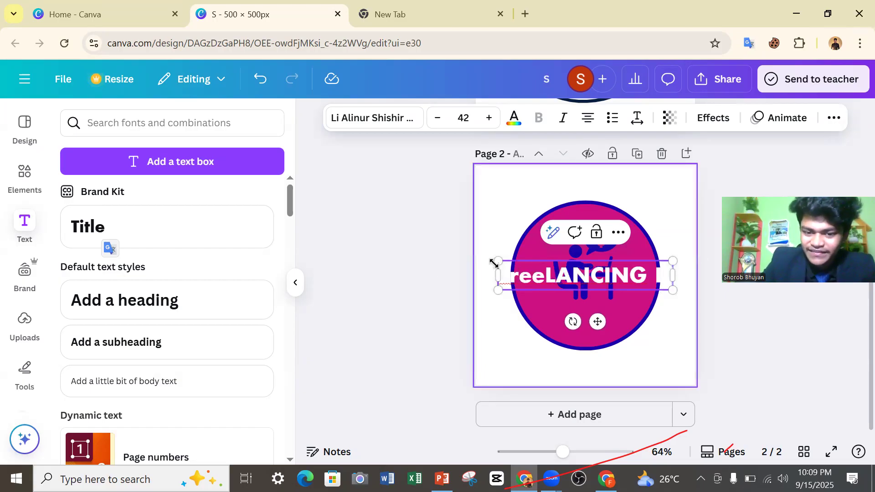
Scale the title down to font size 22.2 and place it below the icon inside the magenta circle.
drag(498, 260, 552, 289)
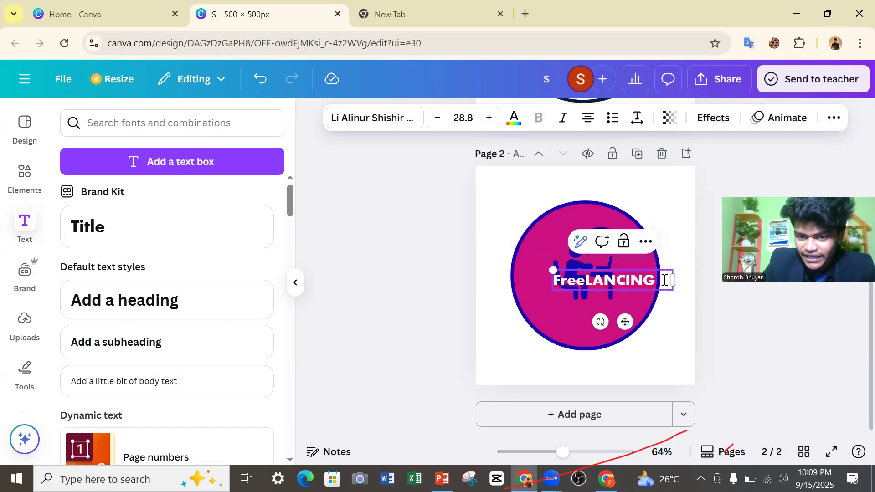
drag(624, 321, 595, 350)
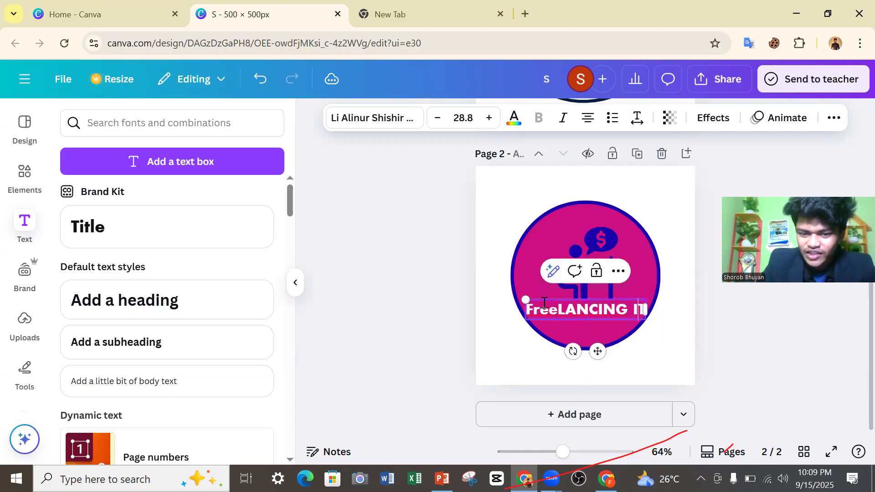
drag(525, 302, 552, 319)
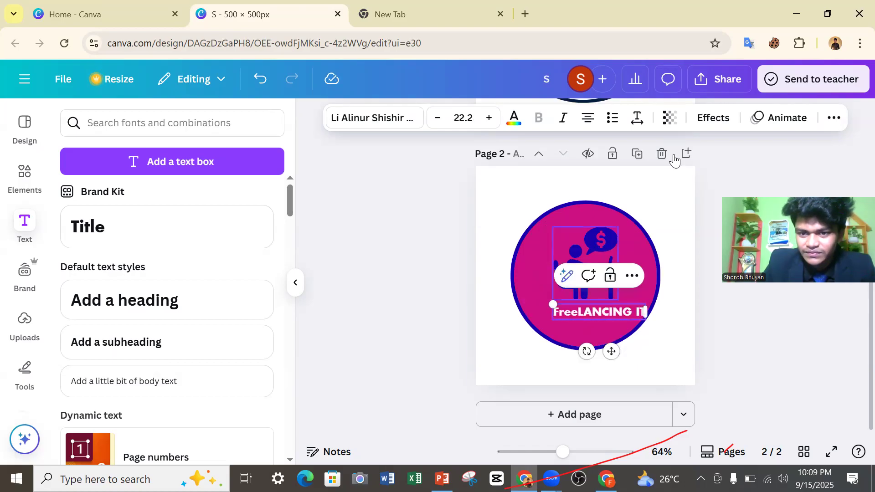
Set the title's line spacing to 1.51 and shift the text slightly left under the icon.
click(642, 122)
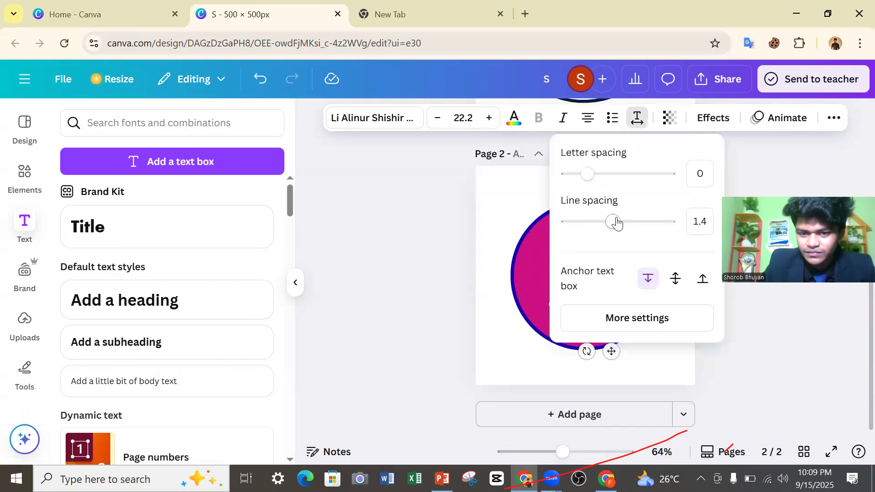
mouse_move(609, 227)
mouse_down()
mouse_move(602, 223)
mouse_move(618, 222)
mouse_up()
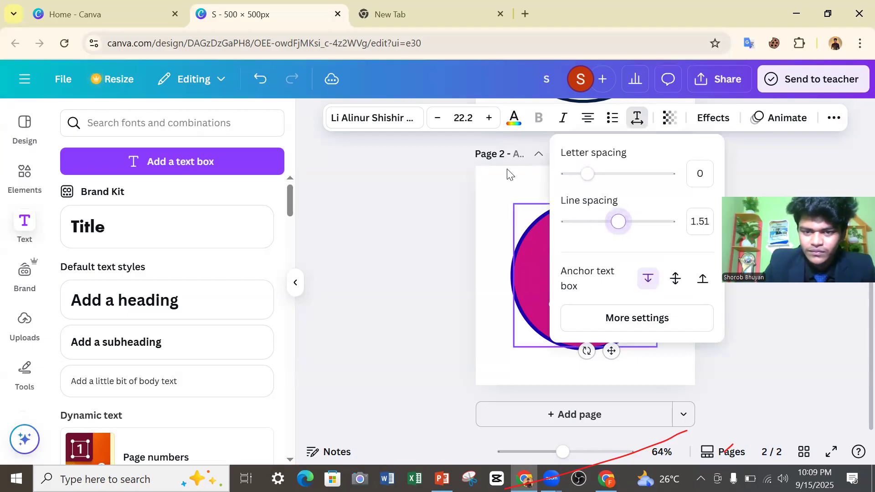
click(423, 208)
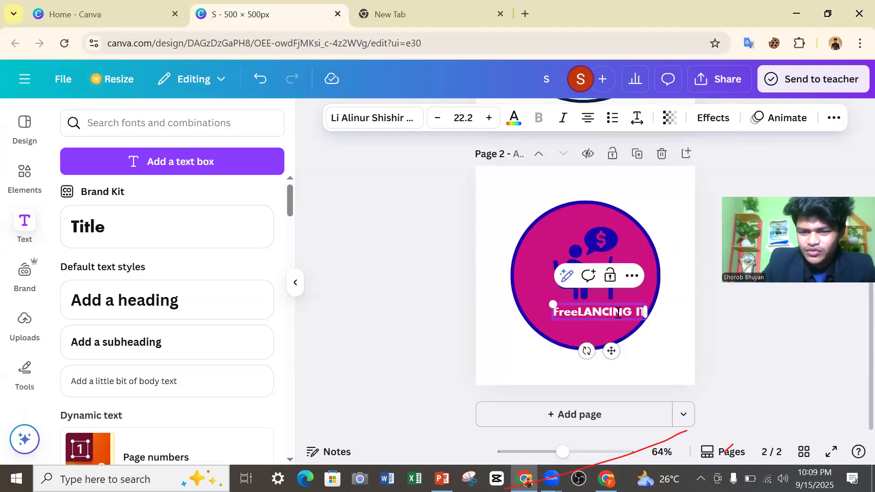
drag(610, 350, 601, 351)
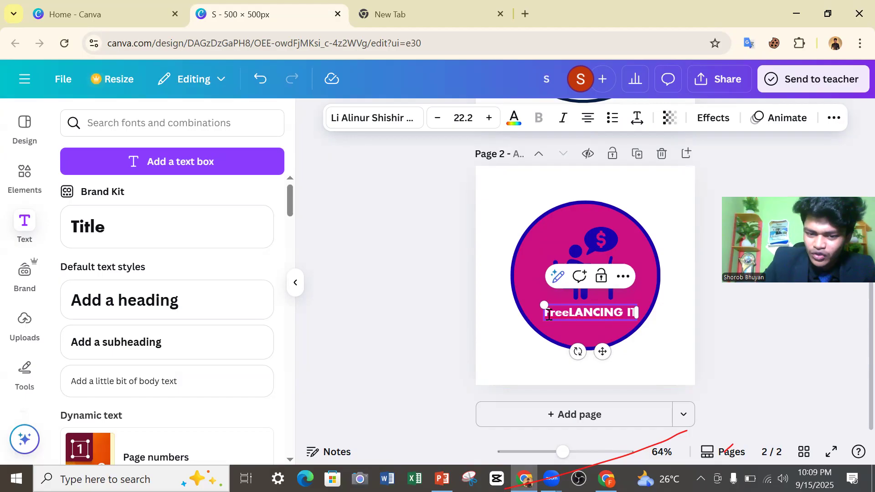
Turn the title into a bulleted item while reviewing its text color, spacing, effects and animation options.
drag(551, 314, 640, 327)
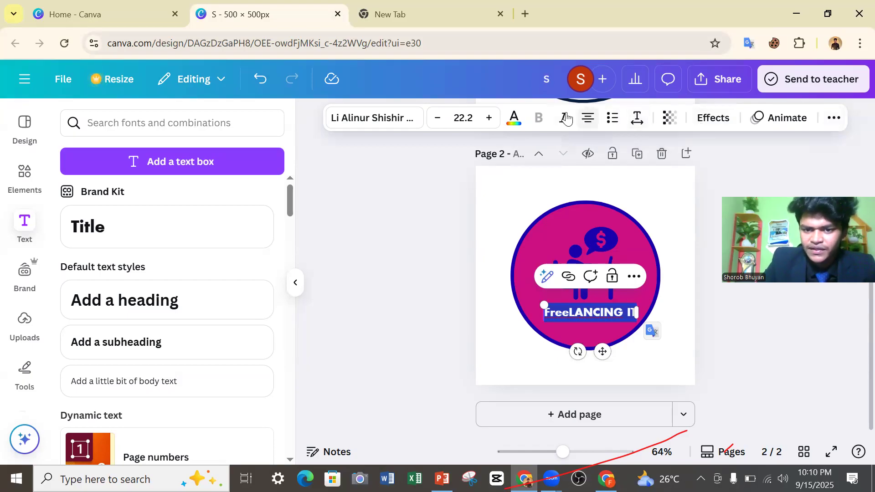
click(637, 118)
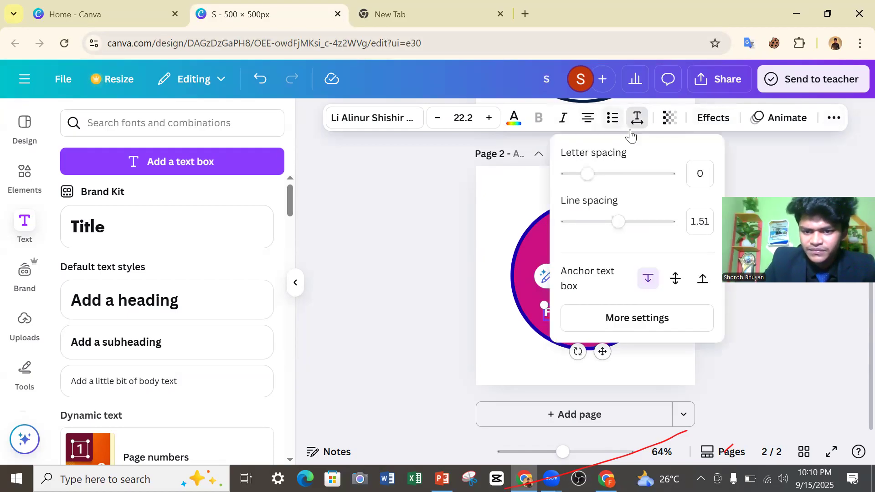
click(519, 129)
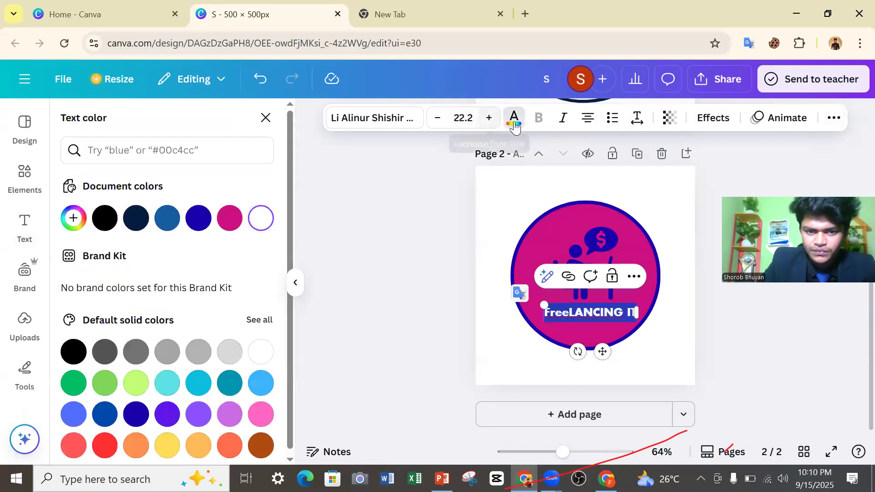
click(613, 119)
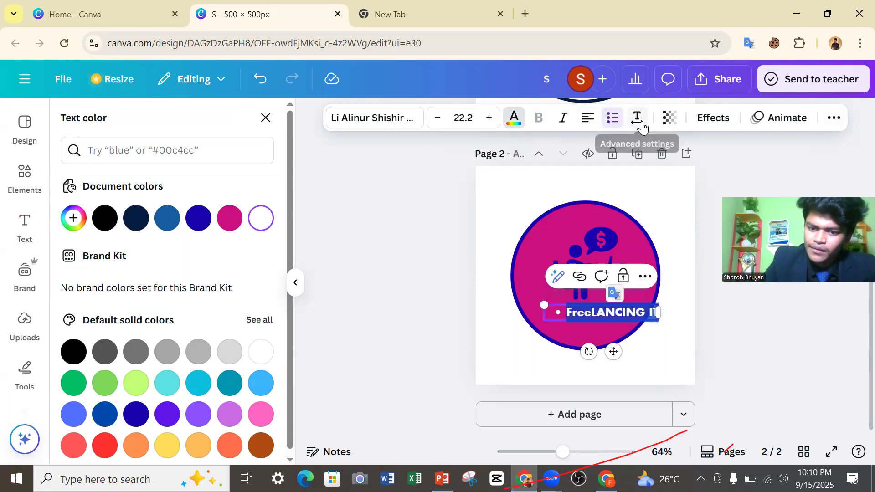
click(636, 118)
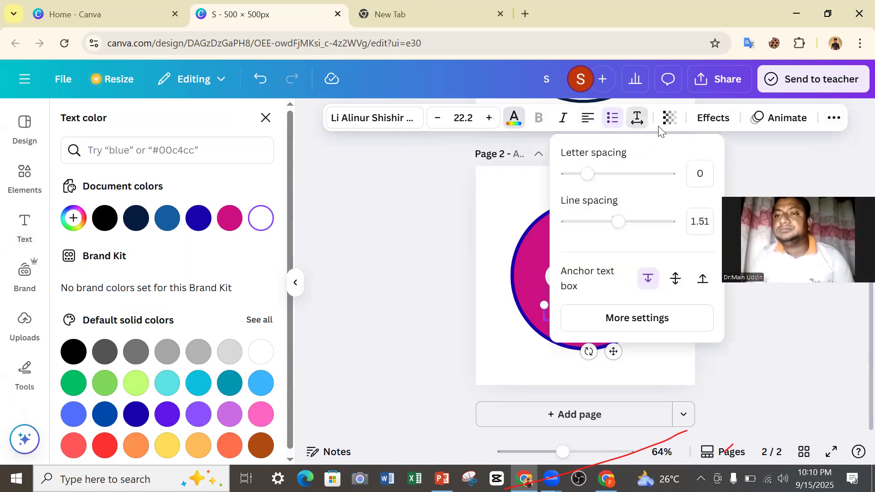
click(704, 126)
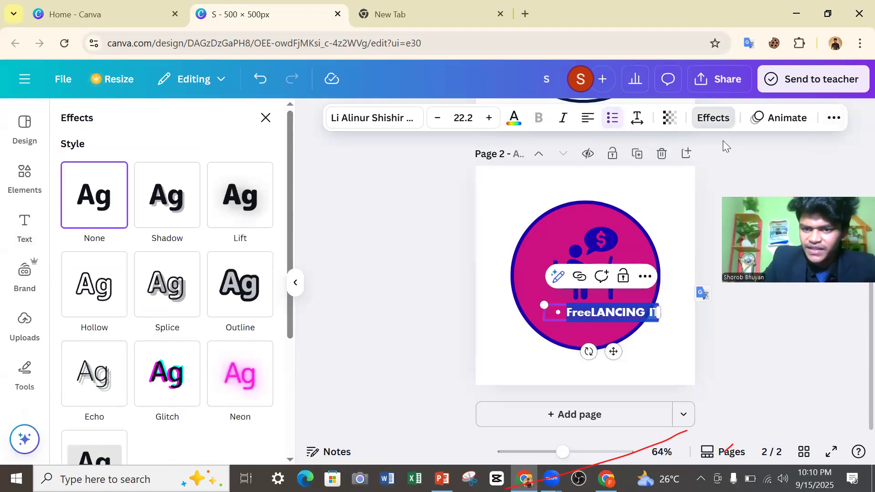
click(767, 128)
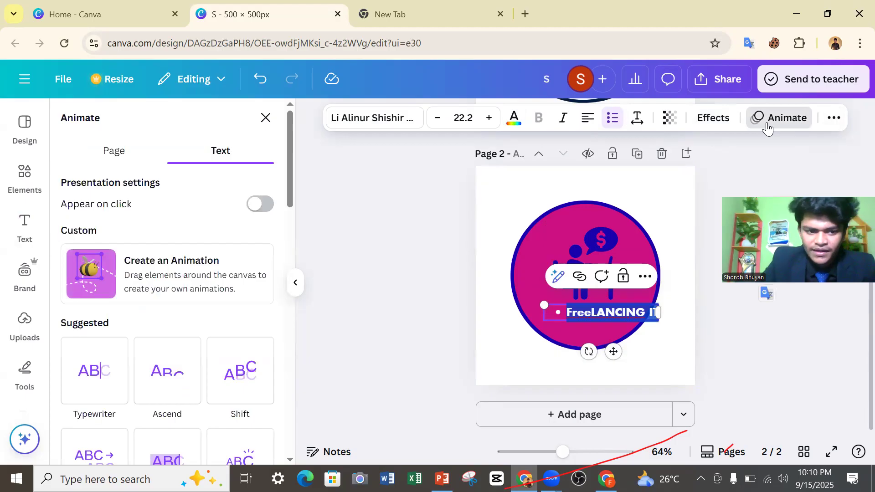
Move the bulleted title slightly up and left, and convert its letters to uppercase.
click(833, 120)
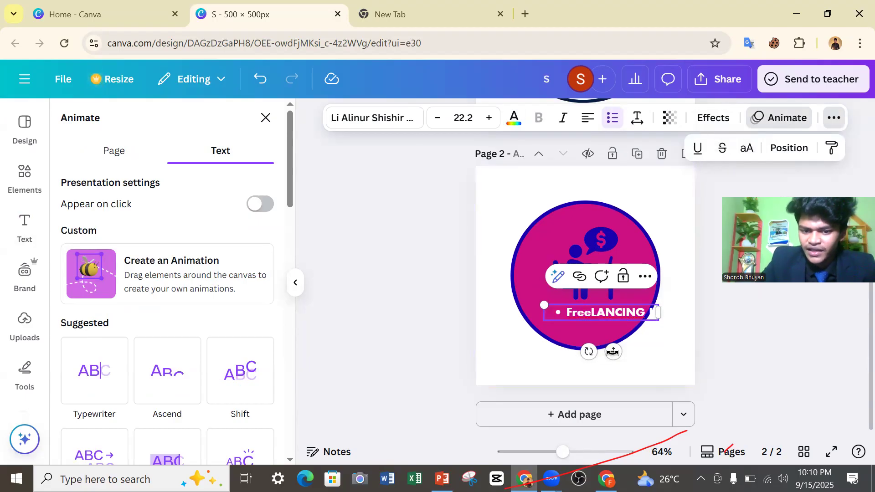
drag(613, 351, 589, 344)
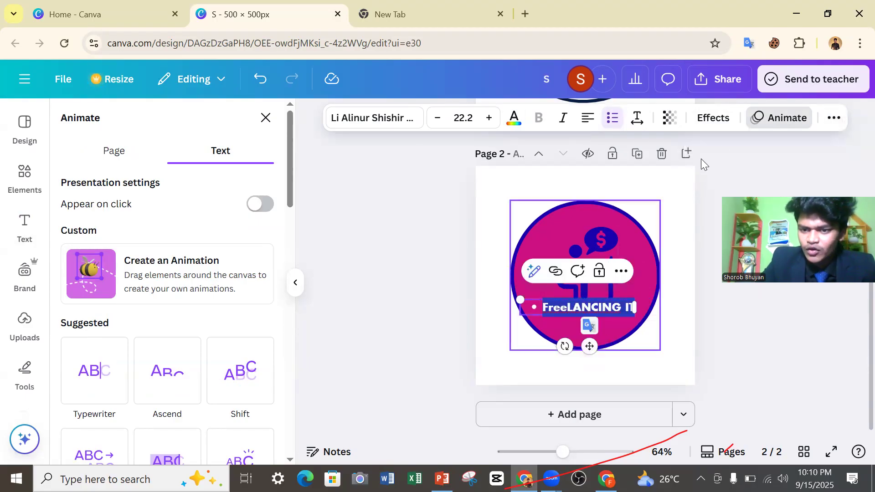
click(832, 119)
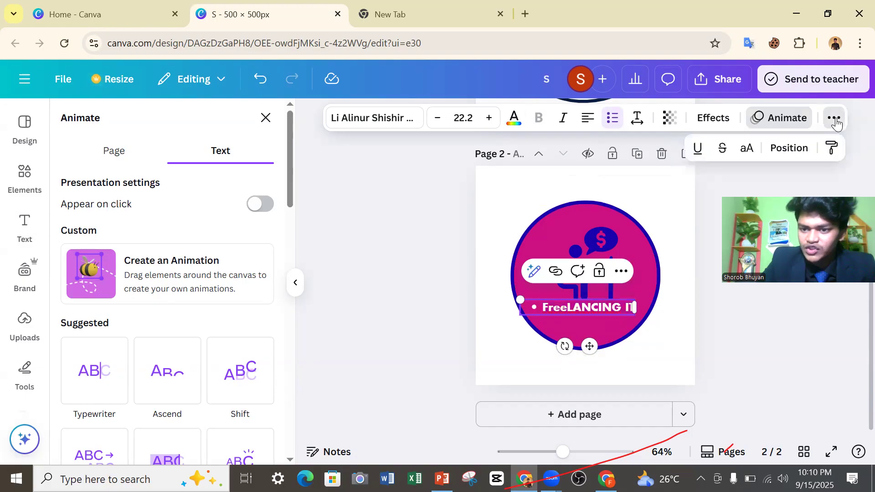
click(749, 147)
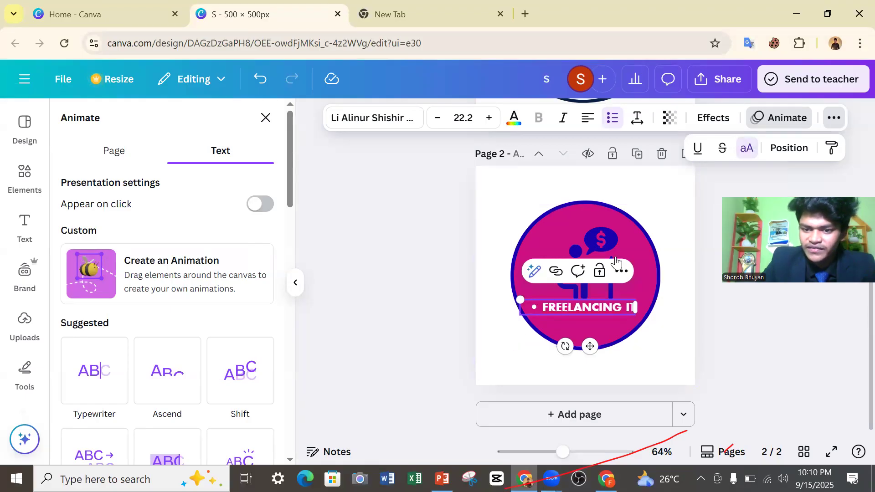
Remove the list formatting from the title, move it back beneath the icon, and deselect it.
click(613, 125)
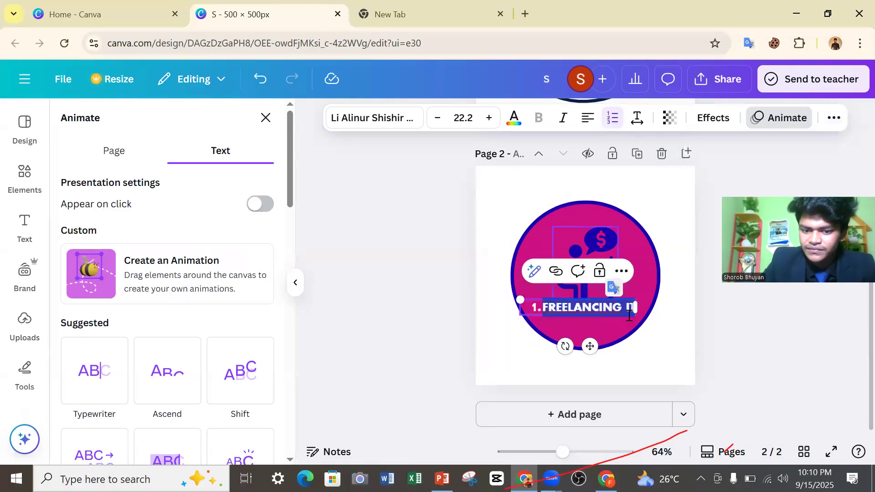
click(611, 128)
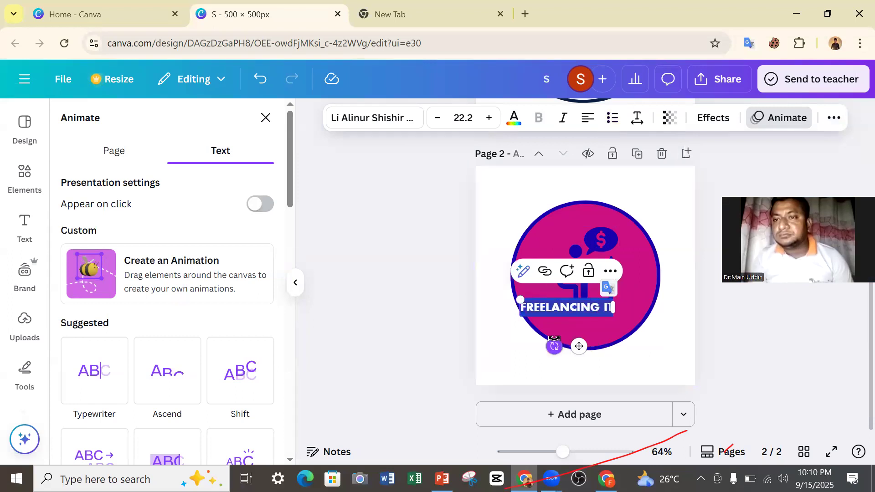
drag(579, 346, 603, 357)
click(401, 334)
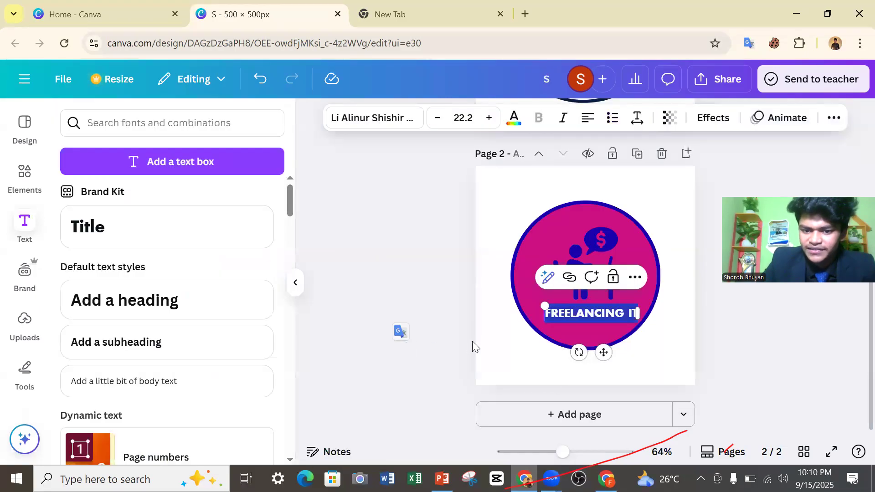
click(472, 280)
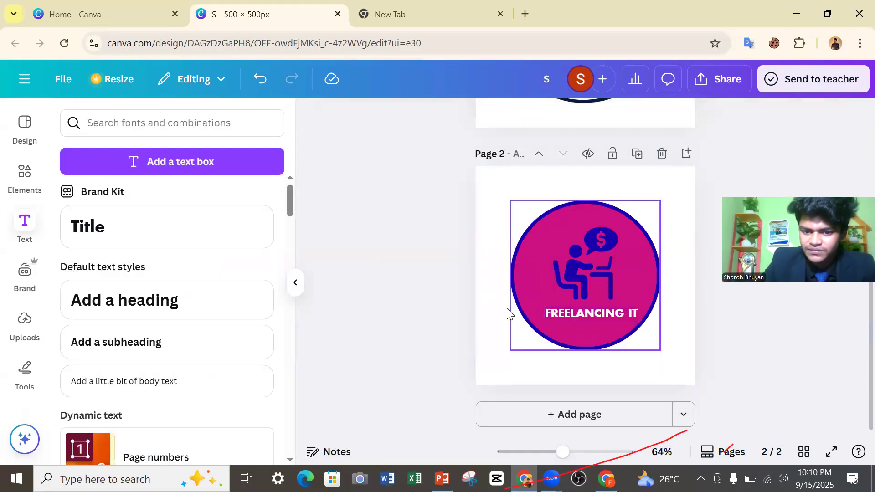
Nudge the "FREELANCING IT" title slightly down and left to center it in the circle.
click(572, 311)
click(833, 118)
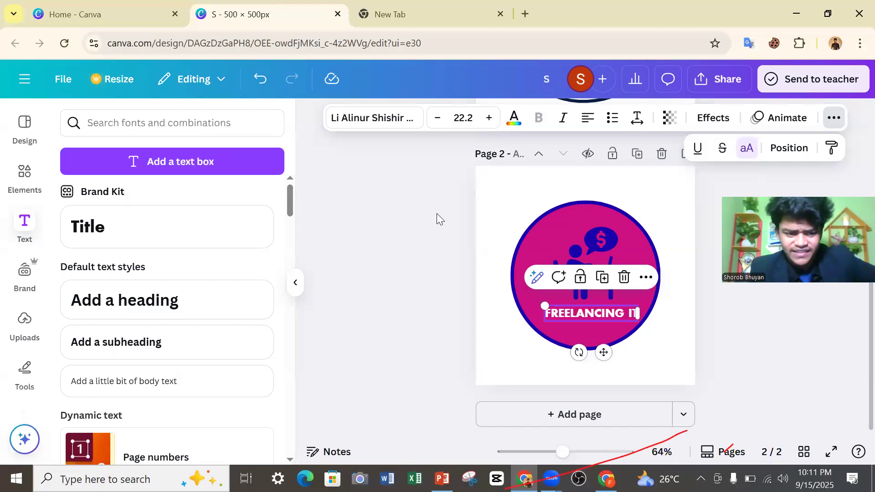
click(448, 342)
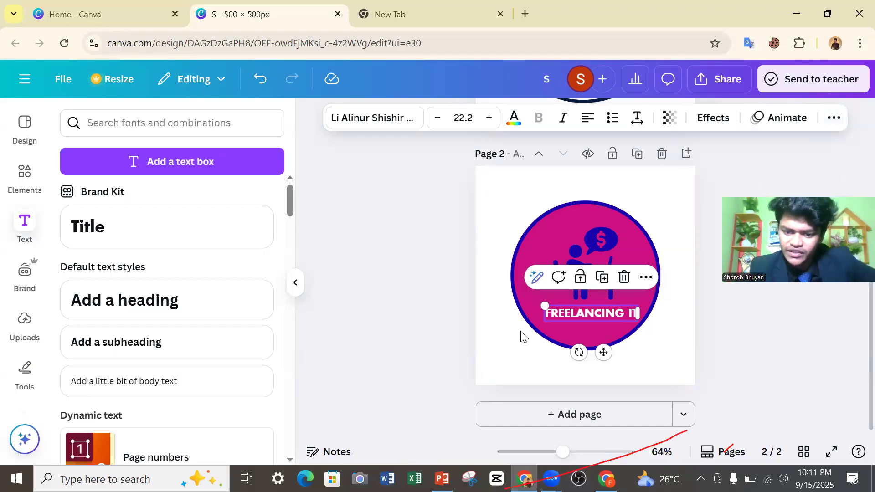
drag(603, 352, 598, 353)
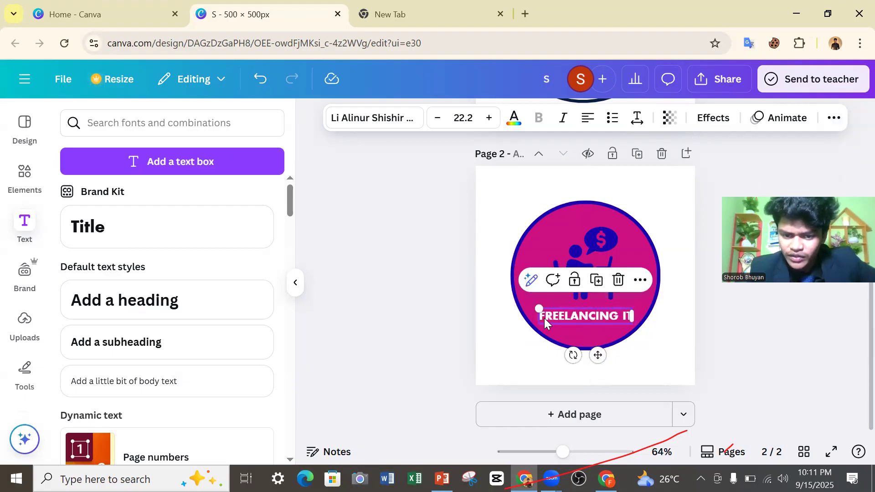
Recolor the whole "FREELANCING IT" title in the document's vivid indigo, #1800ad.
double_click(544, 318)
click(595, 319)
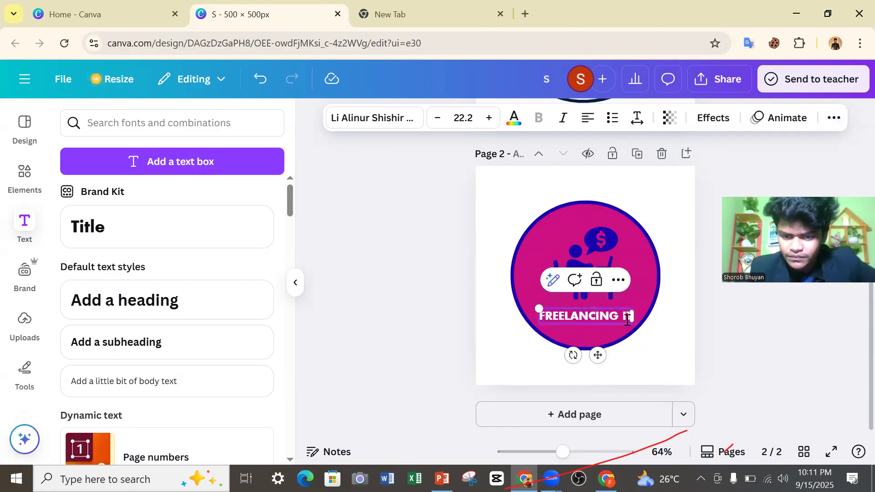
drag(626, 317, 536, 318)
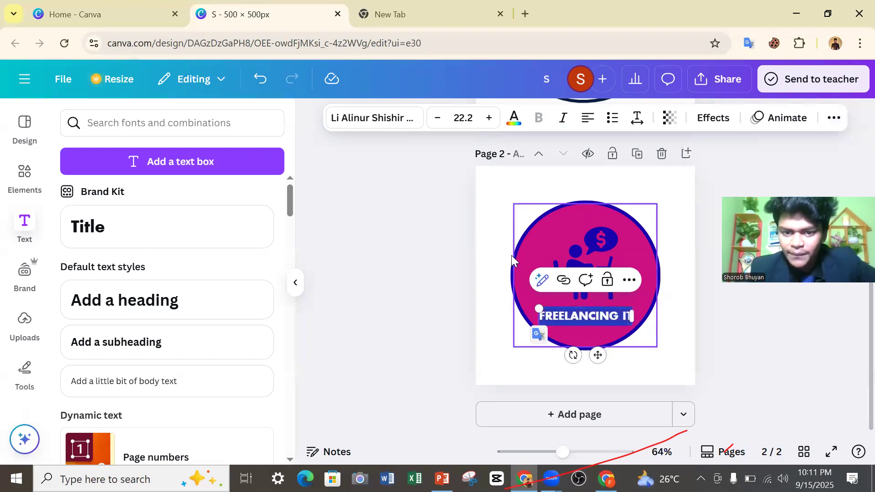
click(515, 119)
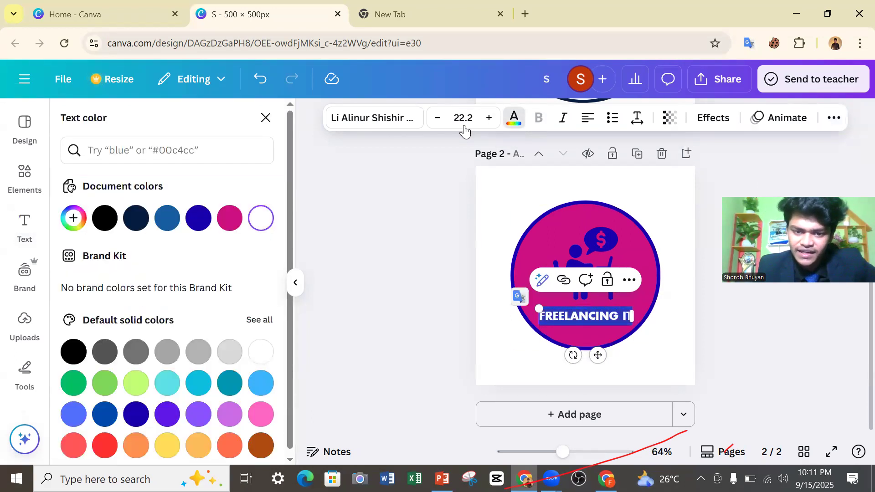
click(201, 228)
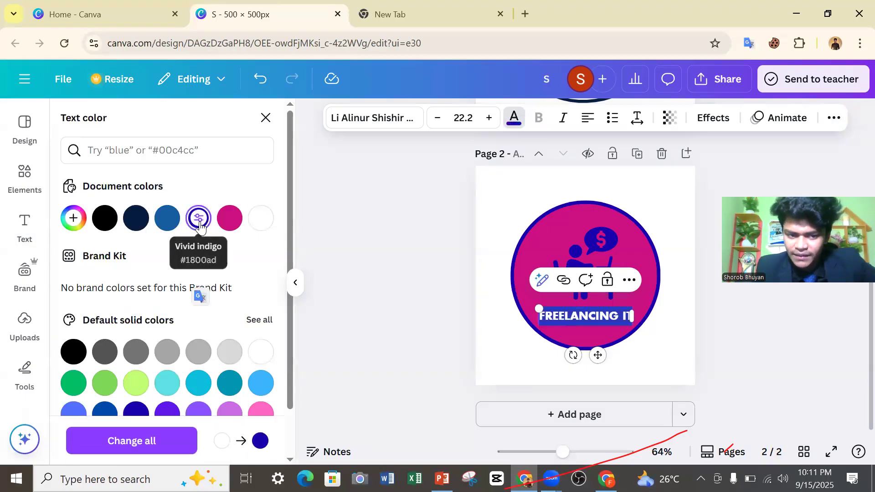
Try the Bungee Shade font on the whole "FREELANCING IT" title and deselect it.
click(520, 303)
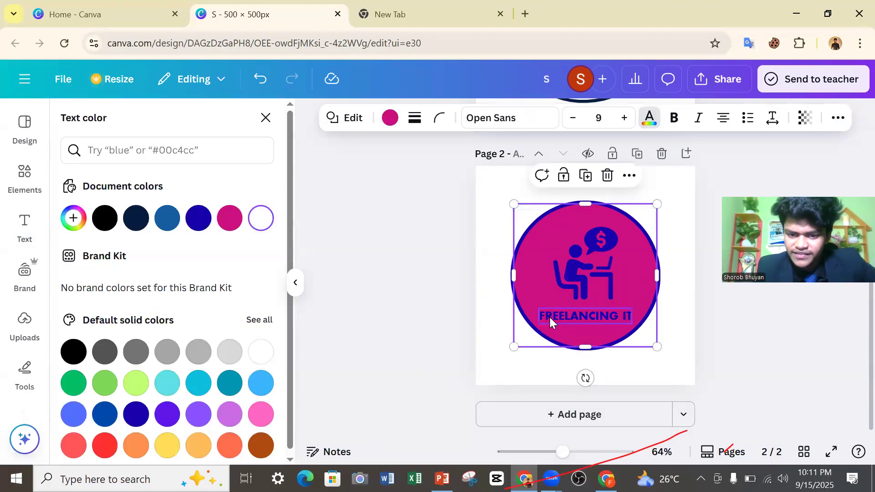
double_click(543, 317)
drag(544, 318, 618, 317)
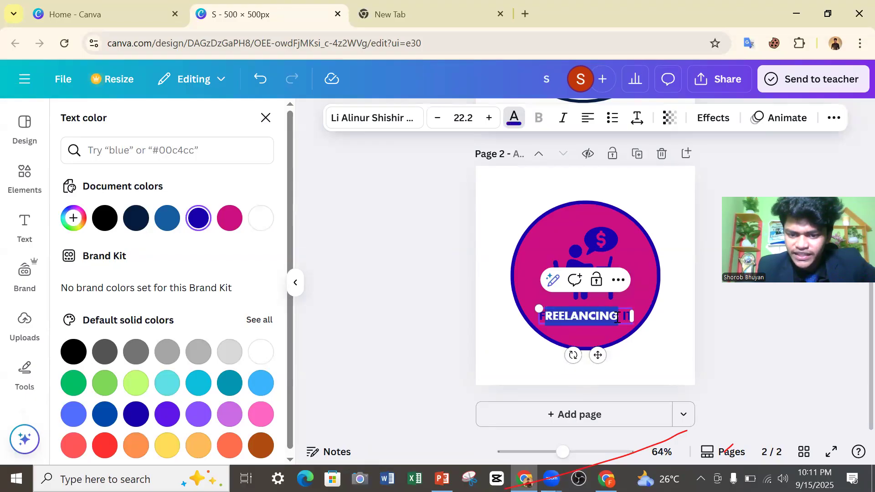
drag(541, 317, 633, 316)
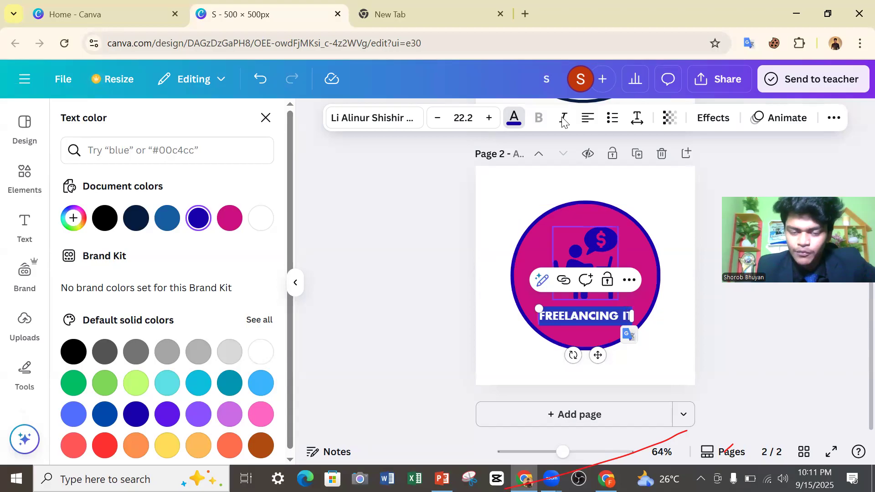
click(413, 119)
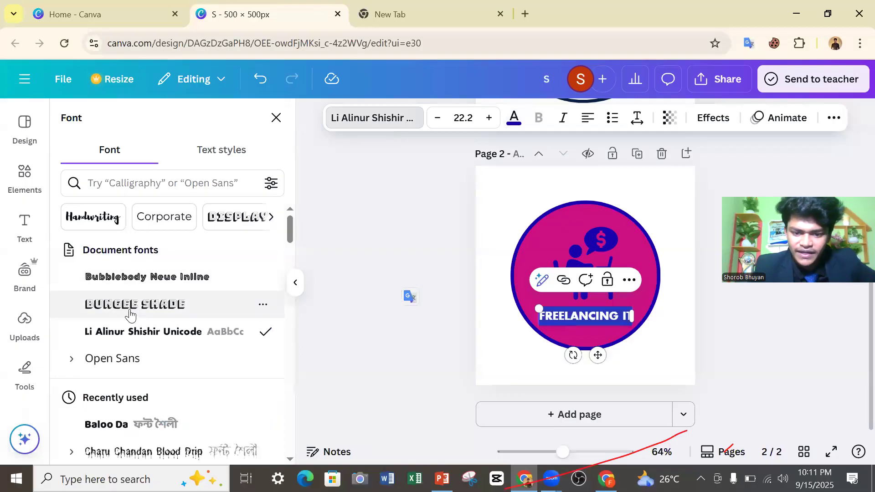
click(186, 304)
scroll(470, 282, up, 5)
scroll(524, 273, down, 2)
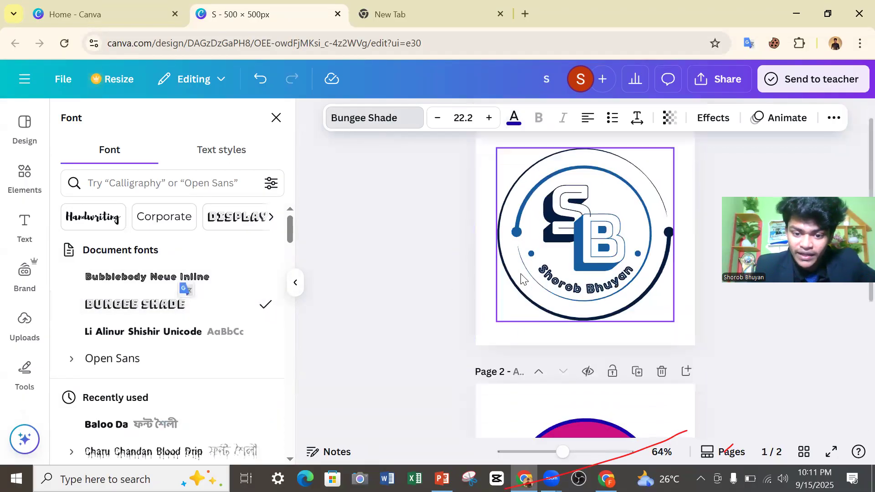
scroll(441, 328, down, 8)
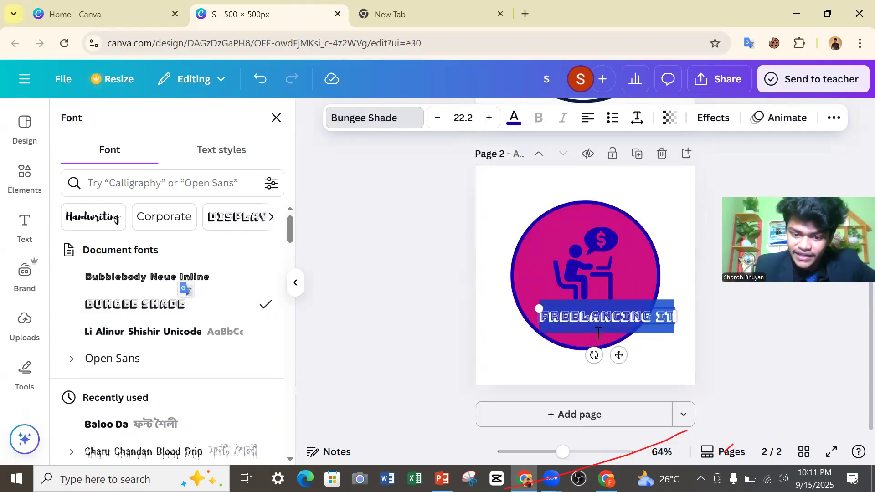
click(560, 339)
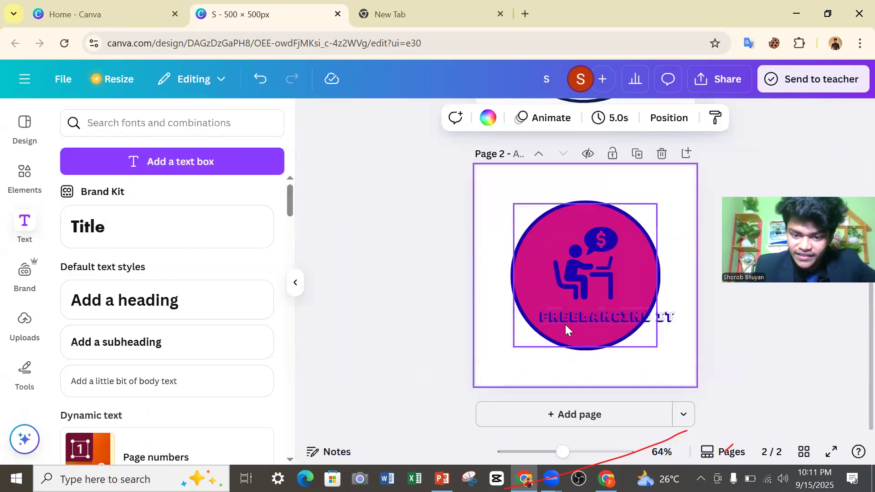
Change the font of the whole "FREELANCING IT" title to Baloo Da and deselect it.
click(591, 320)
drag(562, 317, 677, 318)
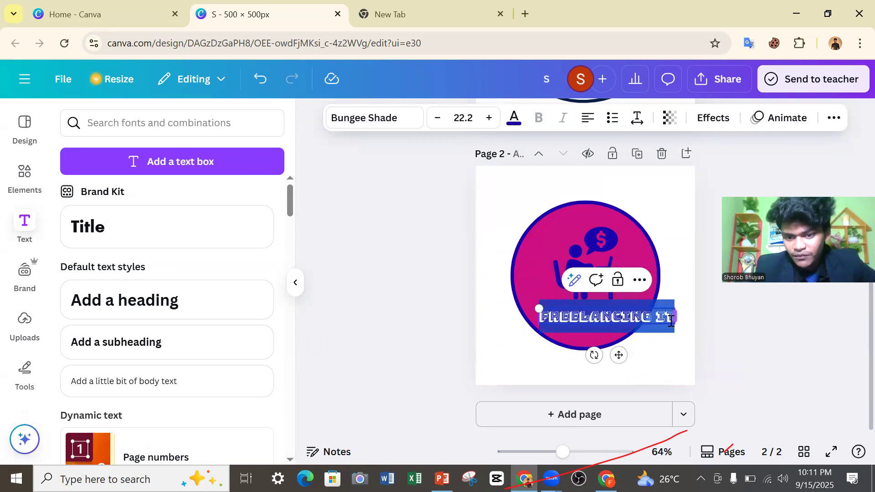
click(397, 118)
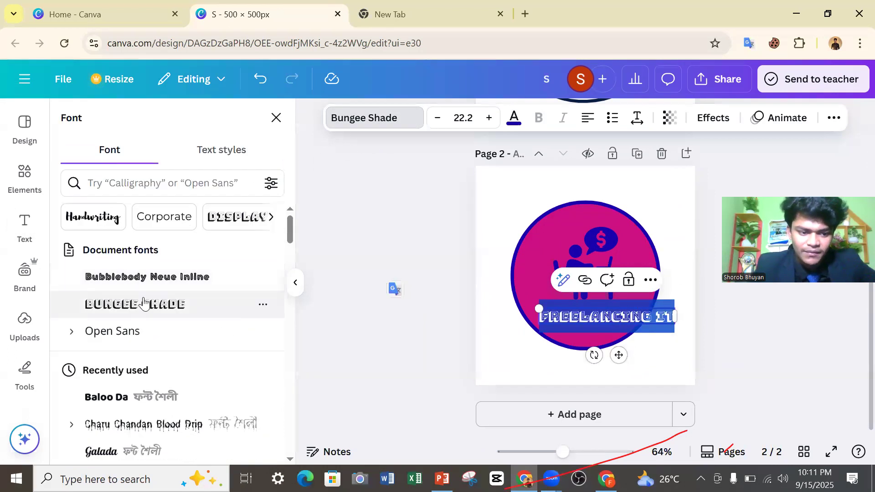
scroll(144, 304, down, 3)
click(149, 268)
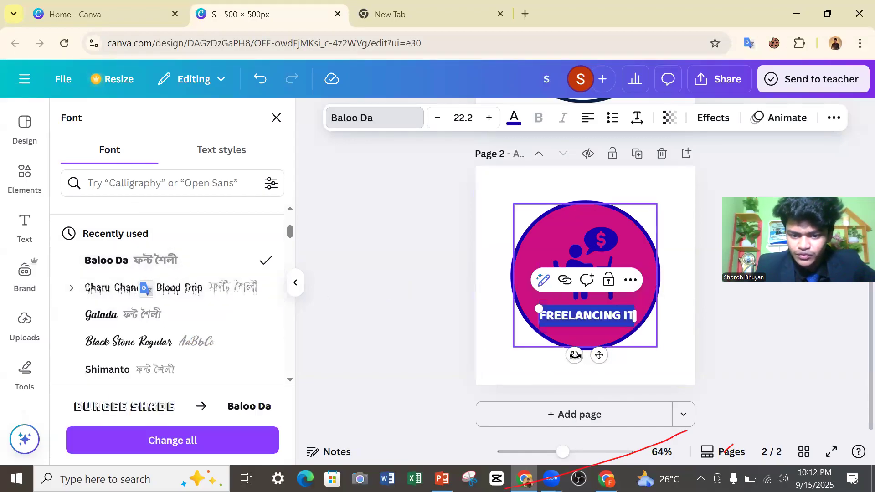
click(677, 355)
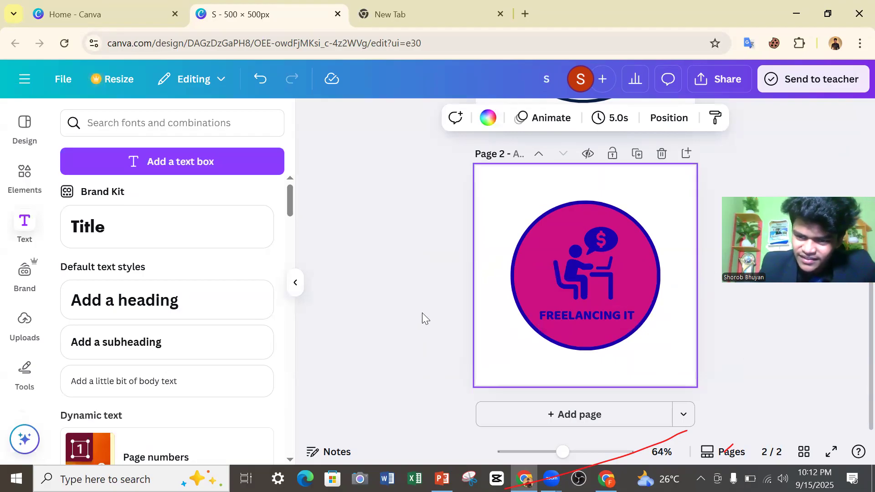
Select the "FREELANCING IT" title and set its font size to 80.
click(564, 318)
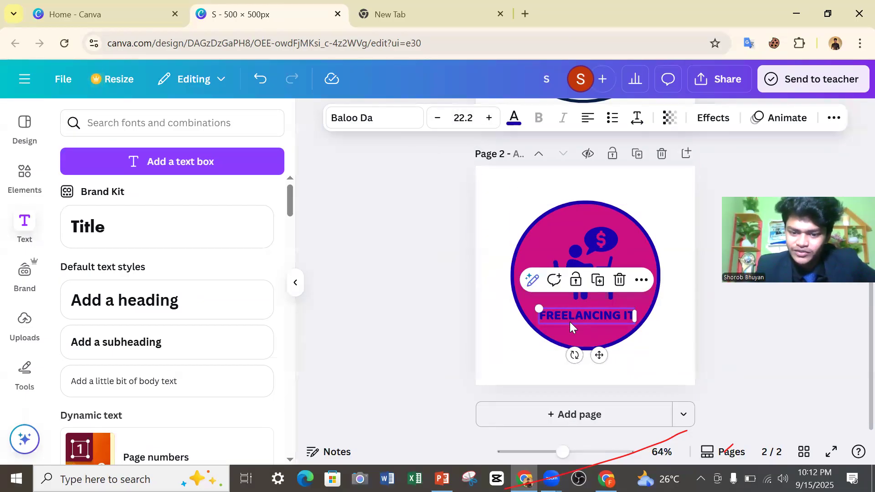
click(431, 117)
click(431, 117)
click(431, 117)
click(488, 119)
click(487, 120)
click(488, 119)
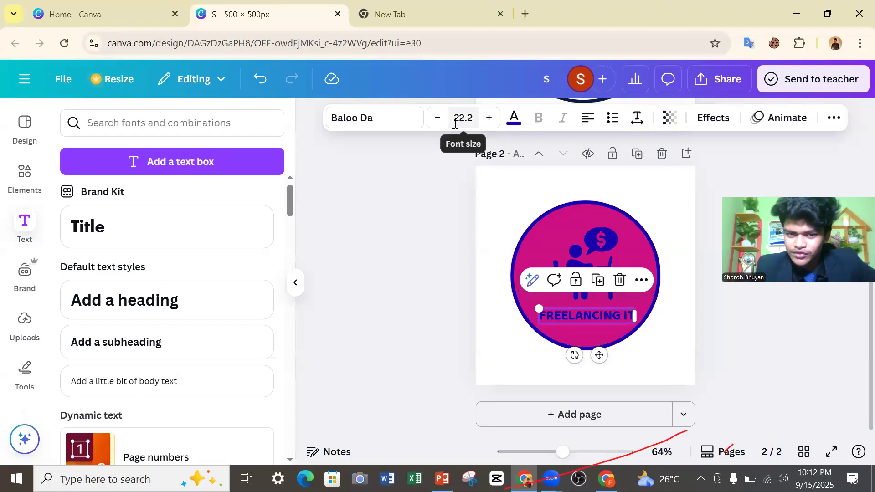
click(472, 121)
scroll(441, 303, down, 4)
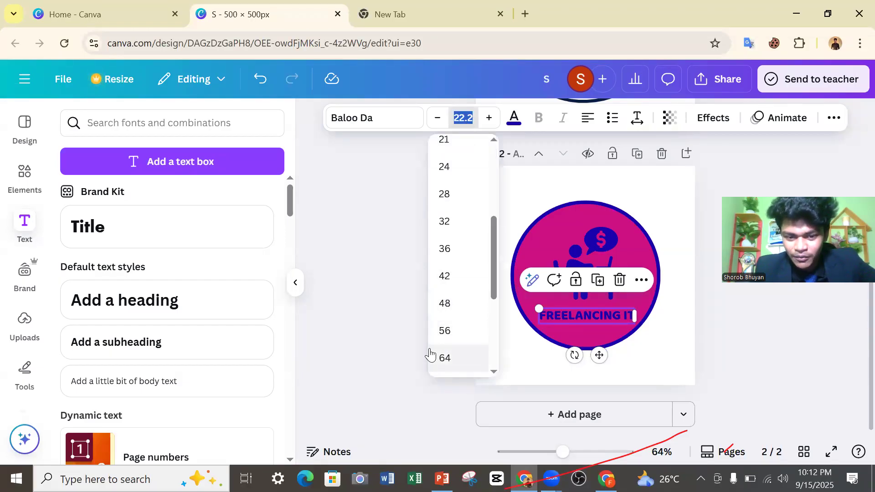
scroll(435, 337, down, 3)
scroll(440, 239, up, 2)
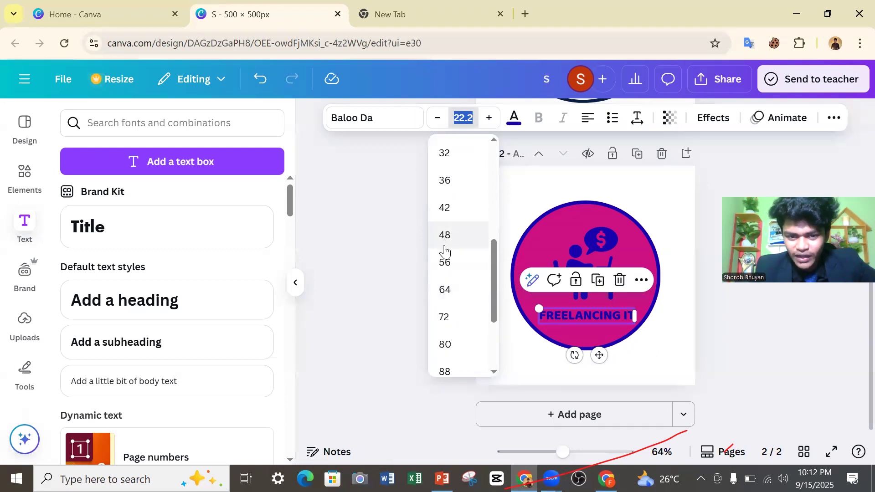
click(444, 344)
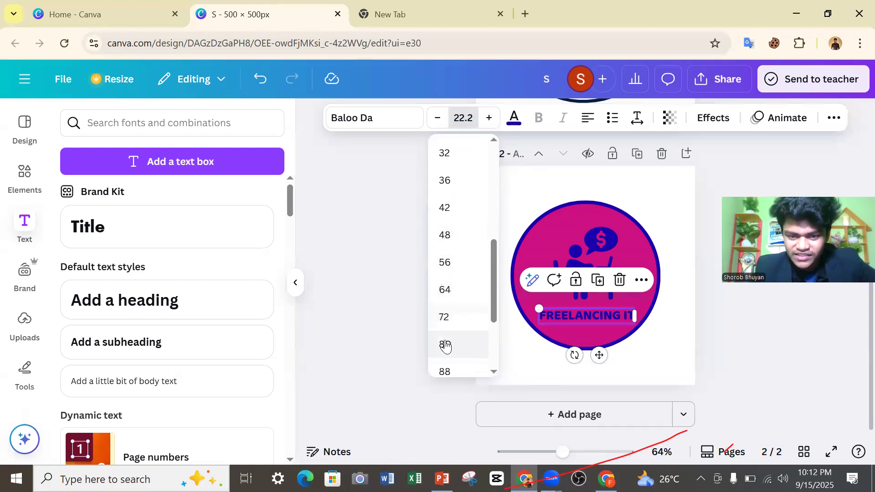
Set the oversized title's font size to 28.
click(462, 118)
scroll(424, 264, up, 5)
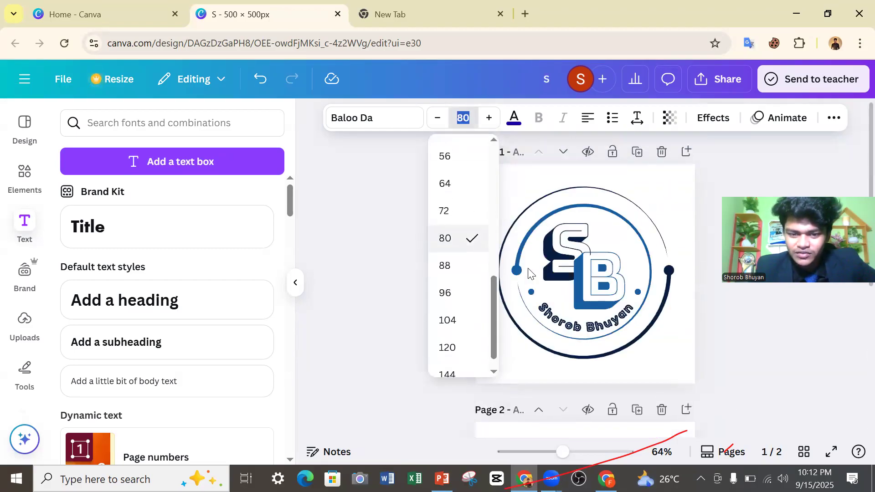
scroll(530, 273, down, 5)
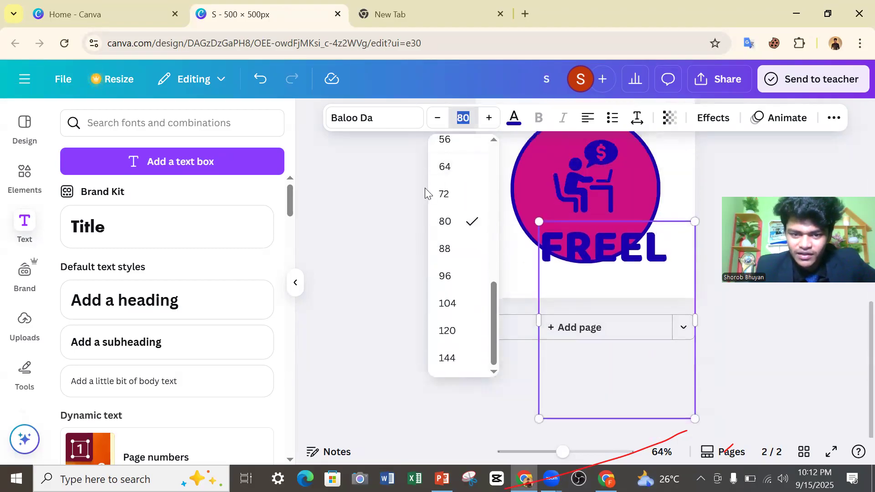
scroll(424, 188, up, 2)
scroll(634, 248, down, 3)
drag(497, 313, 500, 224)
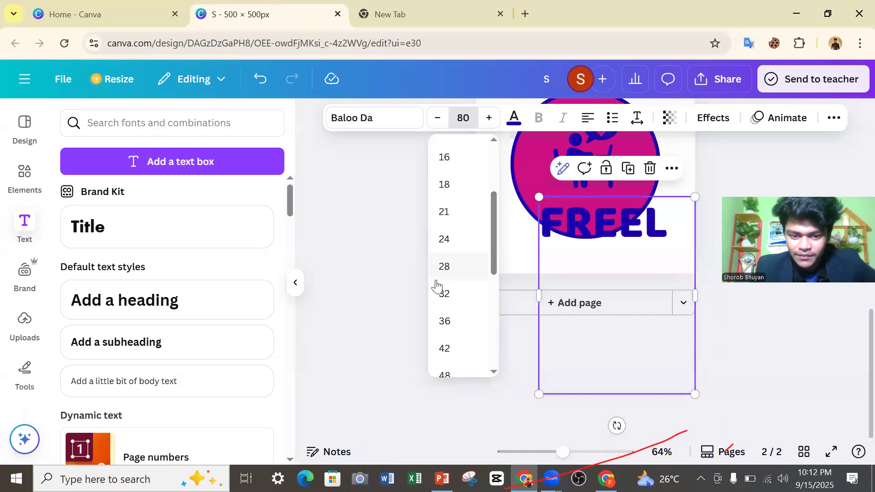
click(447, 272)
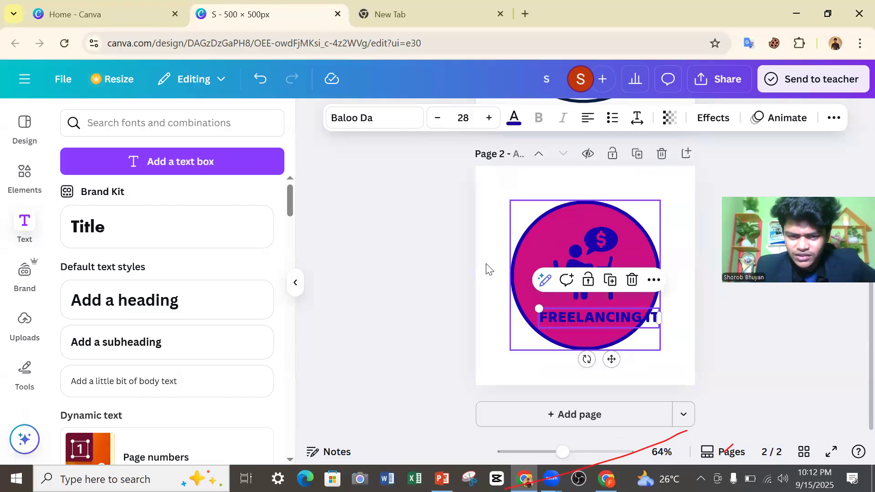
Lower the "FREELANCING IT" title's font size to 22 and deselect it.
click(438, 119)
click(438, 120)
click(439, 122)
click(439, 122)
click(438, 119)
click(438, 120)
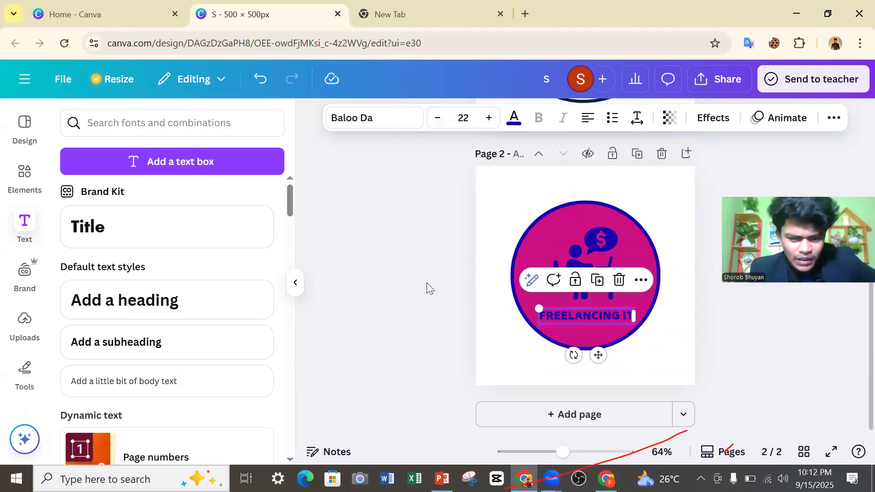
click(415, 293)
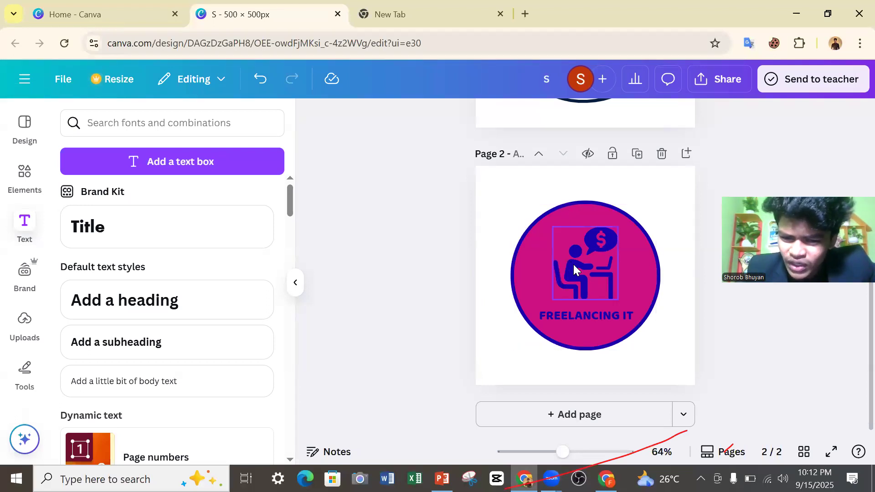
Delete the freelancer icon from the circle, and demonstrate undo and redo on the deletion, ending with the icon restored.
click(582, 273)
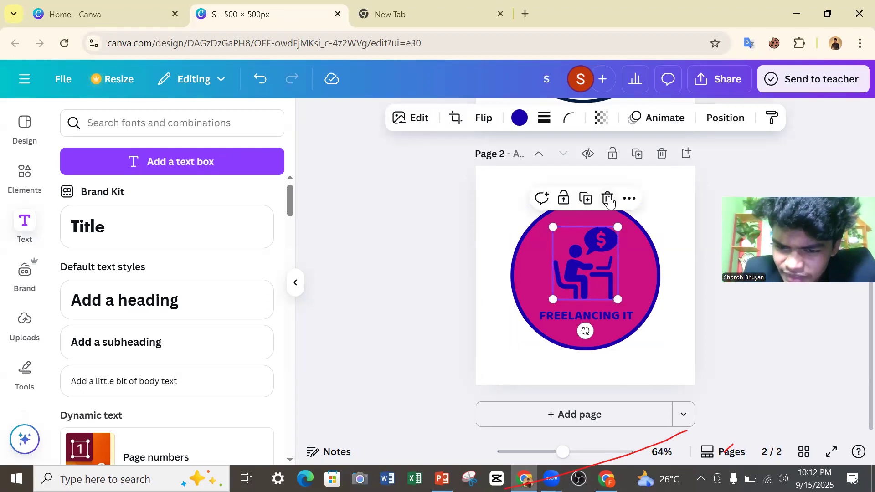
click(608, 199)
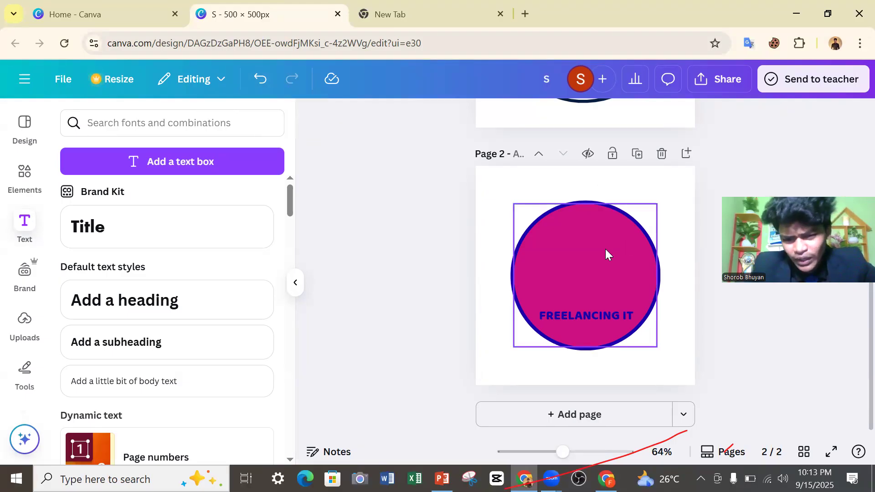
click(256, 90)
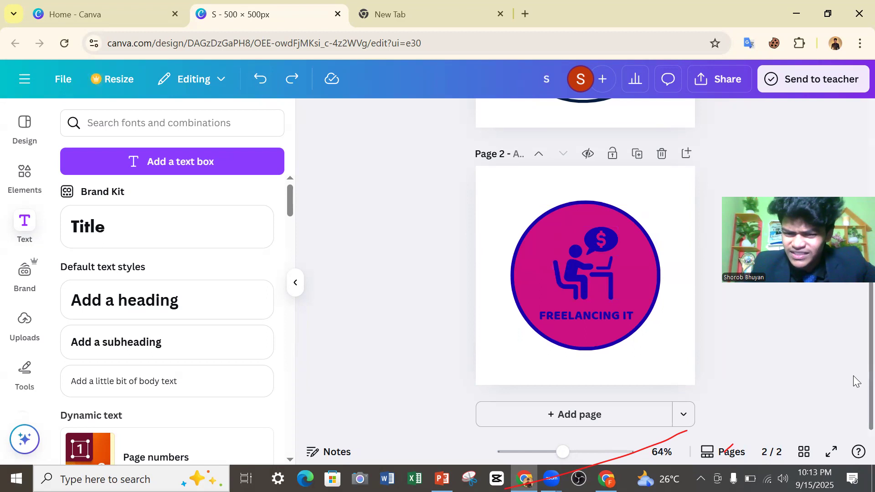
click(287, 86)
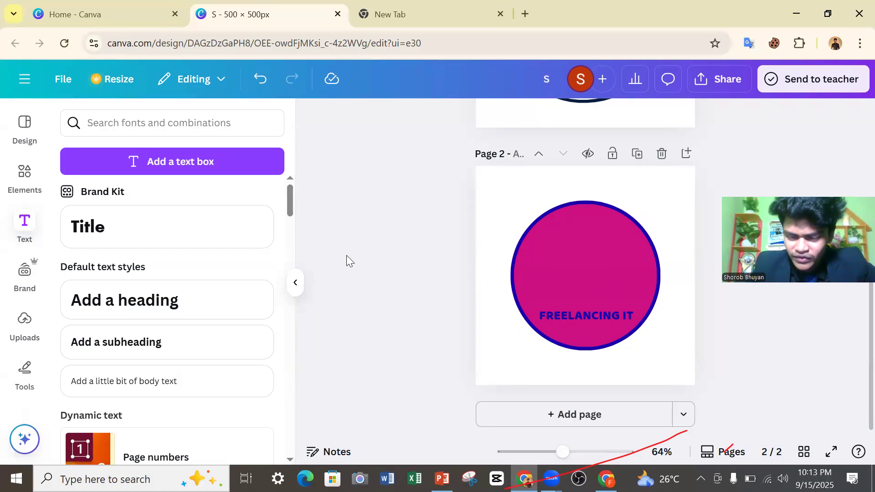
click(259, 79)
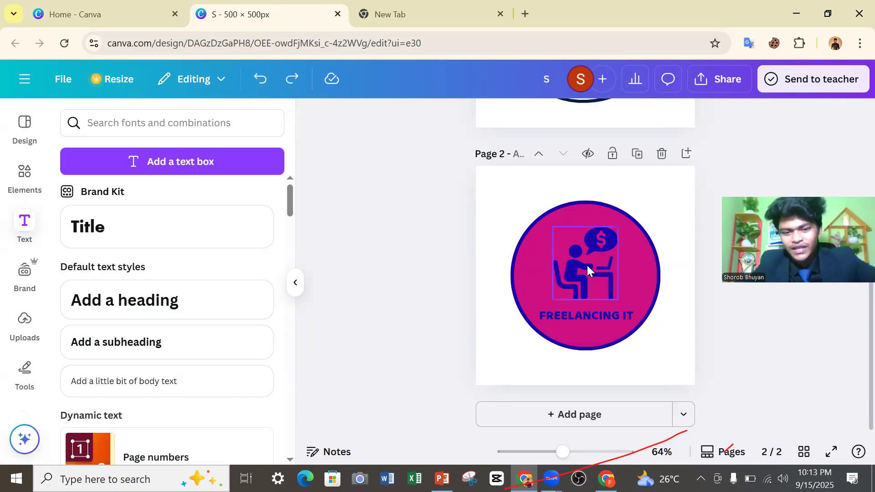
Widen the "FREELANCING IT" title's letter spacing to 322 and deselect it.
click(586, 311)
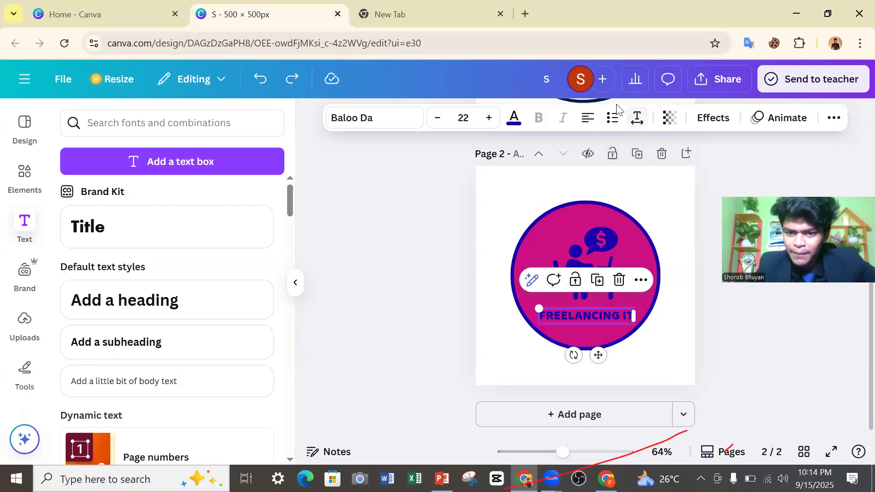
click(636, 120)
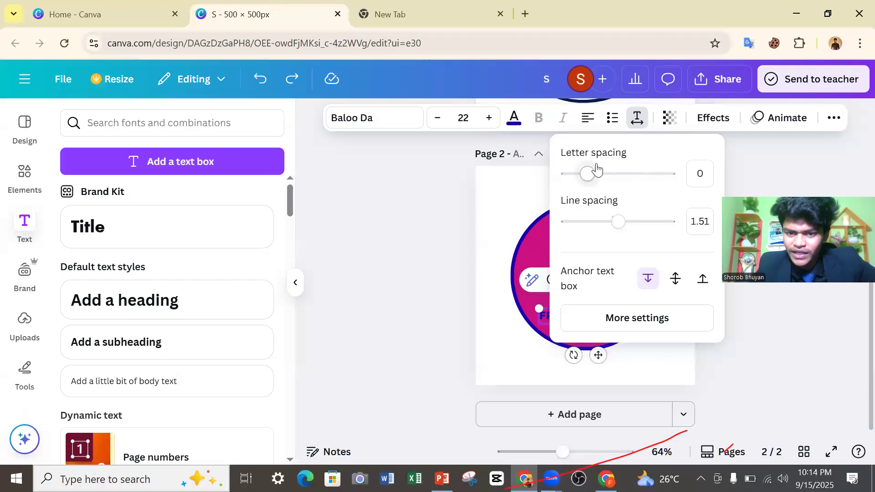
drag(584, 178, 621, 189)
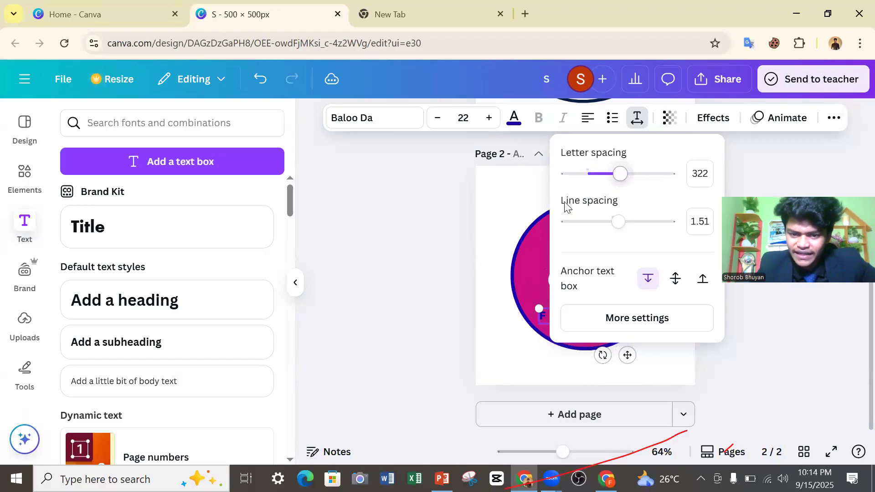
click(531, 207)
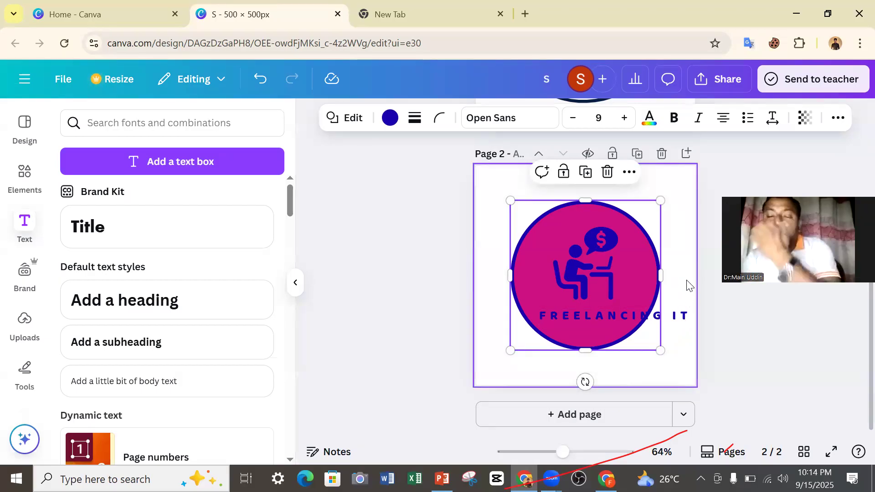
Set the "FREELANCING IT" title's line spacing to 1.4 and its letter spacing to 28.
click(682, 316)
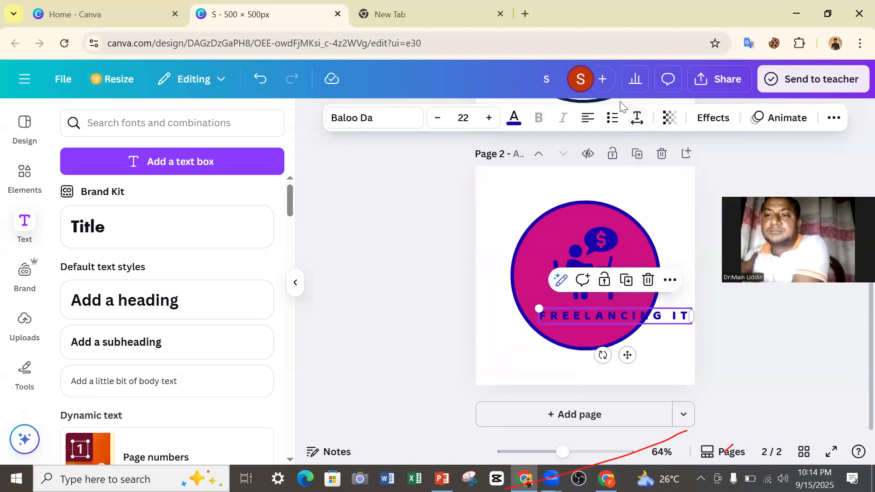
click(637, 121)
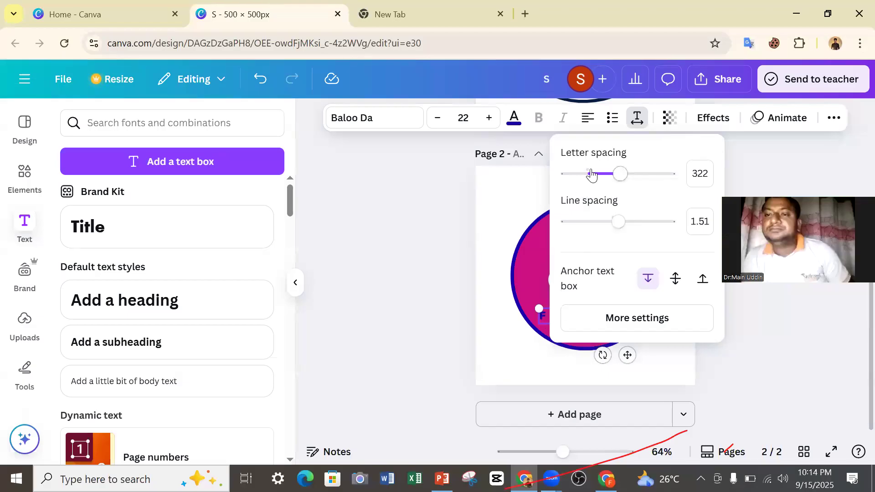
mouse_move(619, 228)
mouse_down()
mouse_move(638, 236)
mouse_move(592, 239)
mouse_move(611, 230)
mouse_move(617, 237)
mouse_move(606, 239)
mouse_move(614, 242)
mouse_up()
drag(617, 172, 591, 182)
Anchor the title's text box at its middle and open the advanced text settings.
click(676, 278)
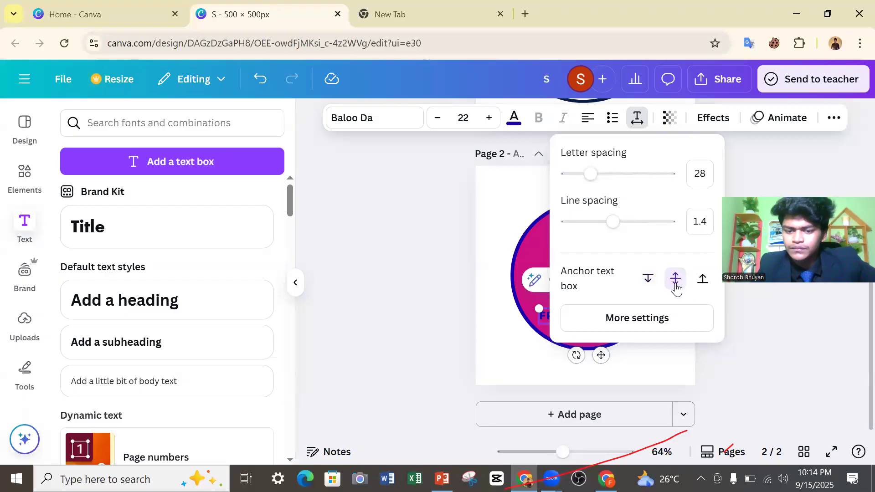
click(611, 326)
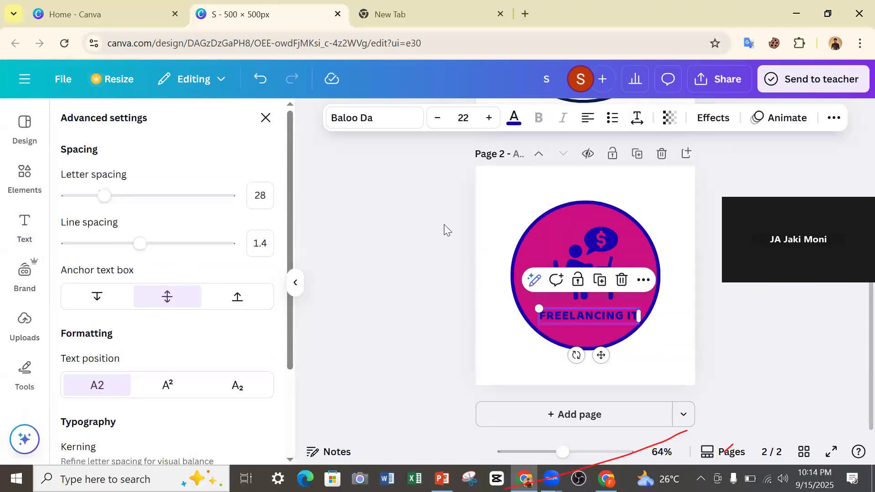
Close the advanced text settings and demonstrate underline and strikethrough on the "FREELANCING IT" title, switching each off again.
click(265, 119)
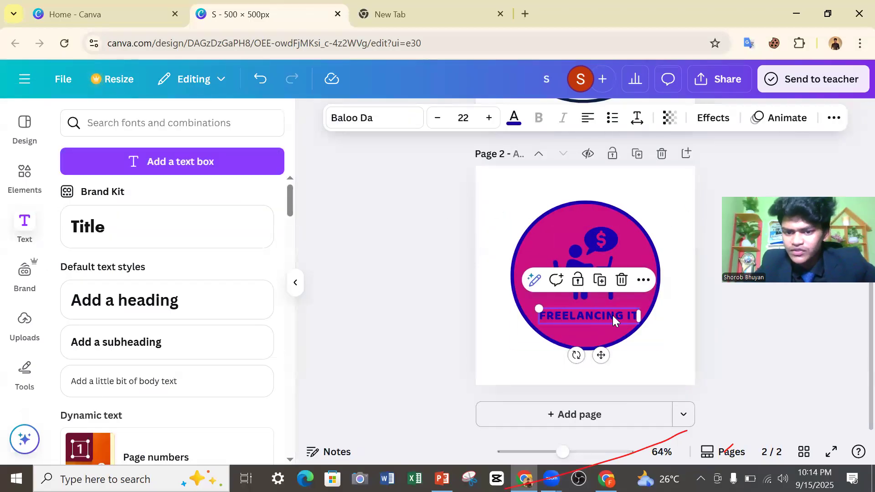
click(834, 118)
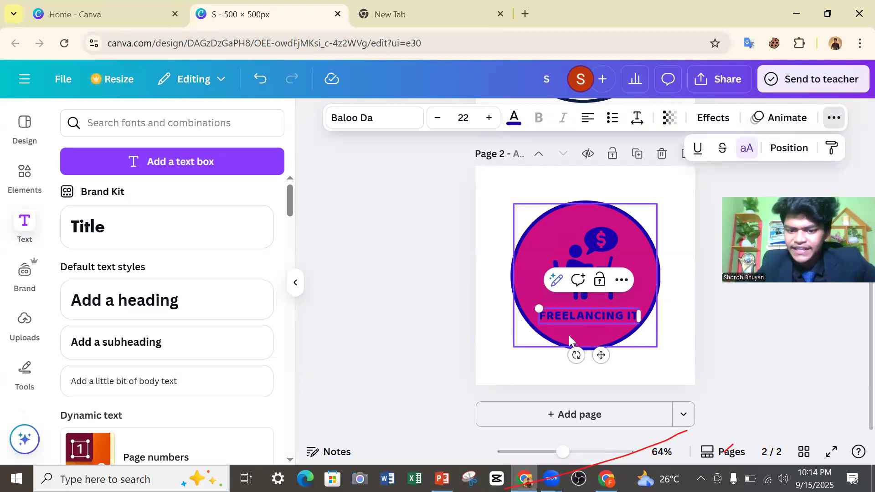
click(697, 151)
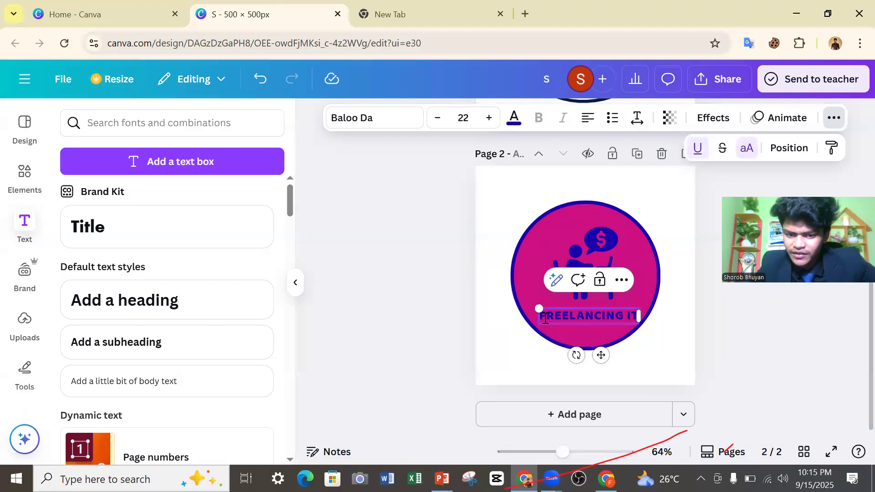
drag(542, 319, 657, 321)
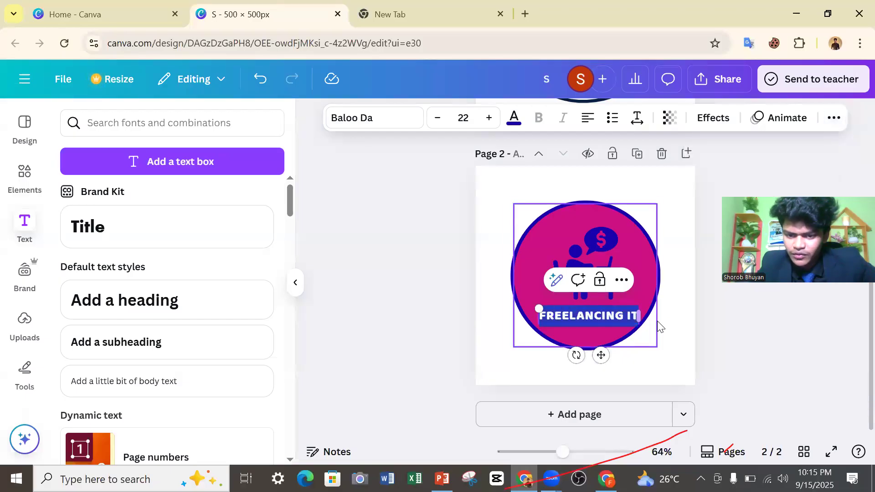
click(828, 125)
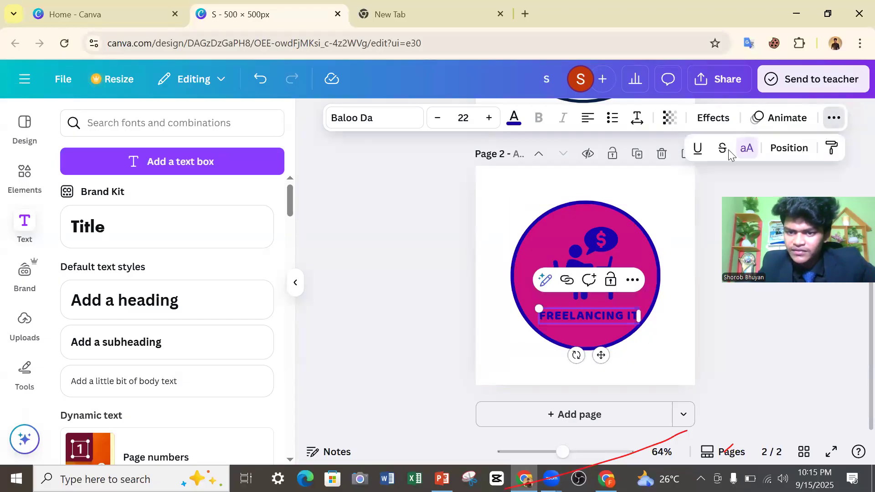
click(697, 148)
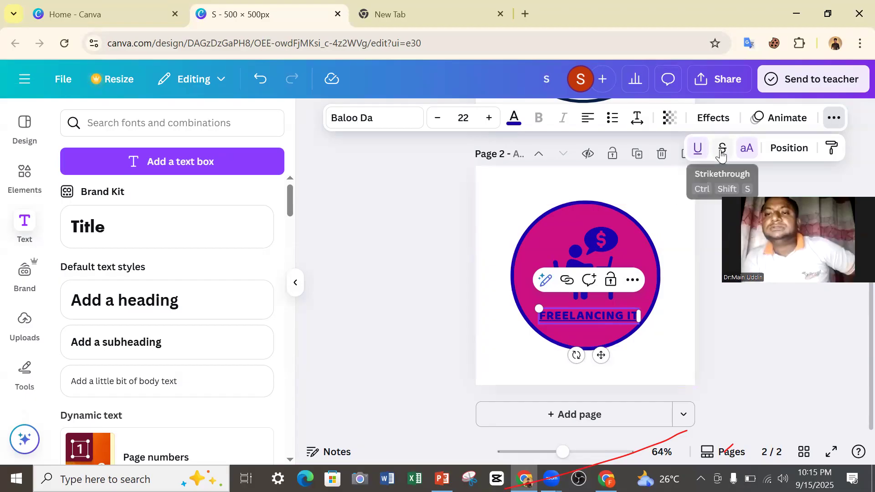
click(699, 149)
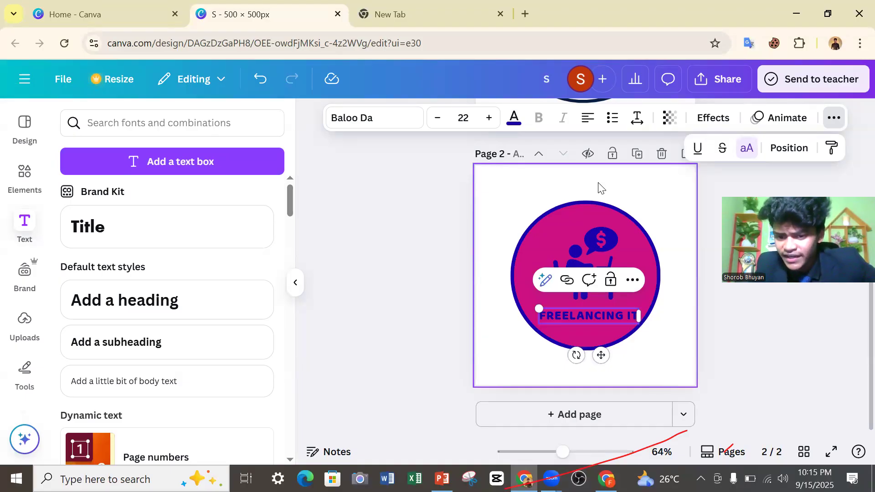
click(724, 154)
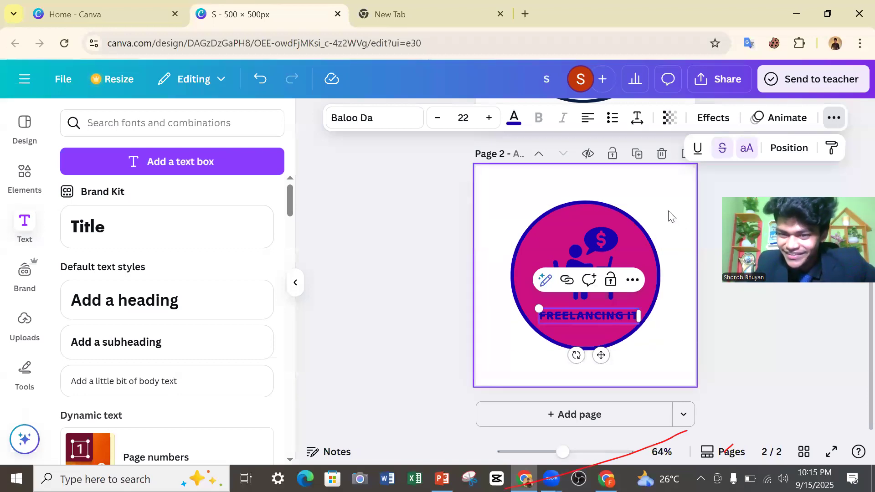
click(724, 150)
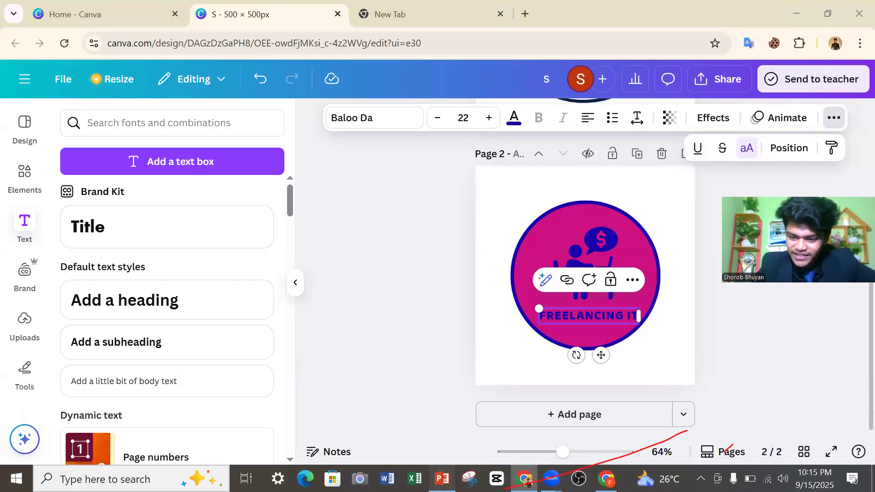
Switch to PowerPoint, point out "(4) TEXT" on the "WHAT WE WILL LEARN" slide, and return to Canva.
click(441, 478)
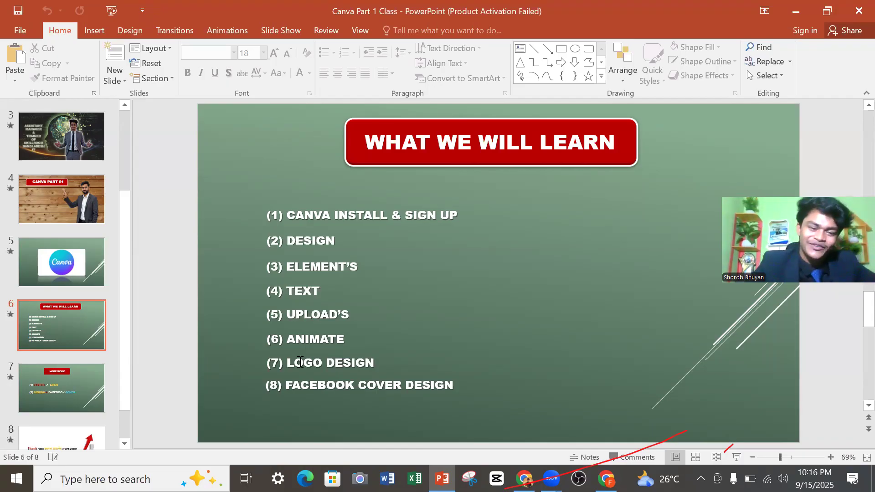
click(299, 290)
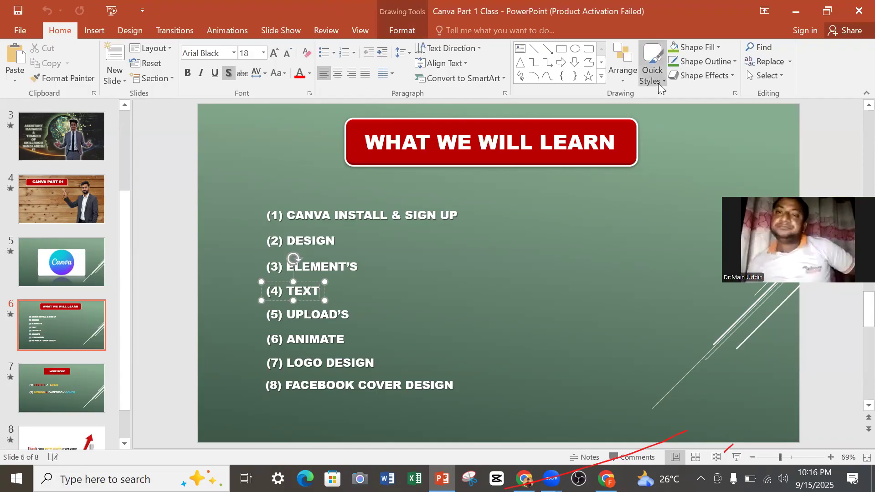
click(792, 10)
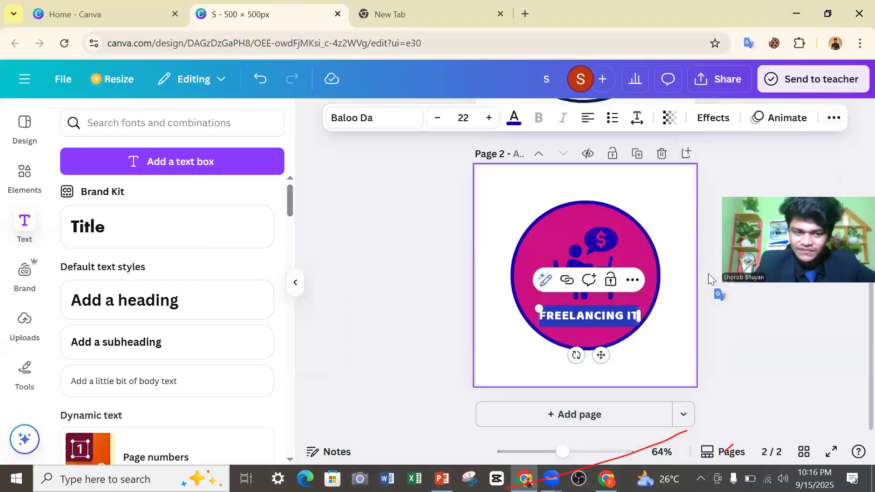
Show the element animation options for the freelancer icon on page 2 and deselect the icon.
click(673, 328)
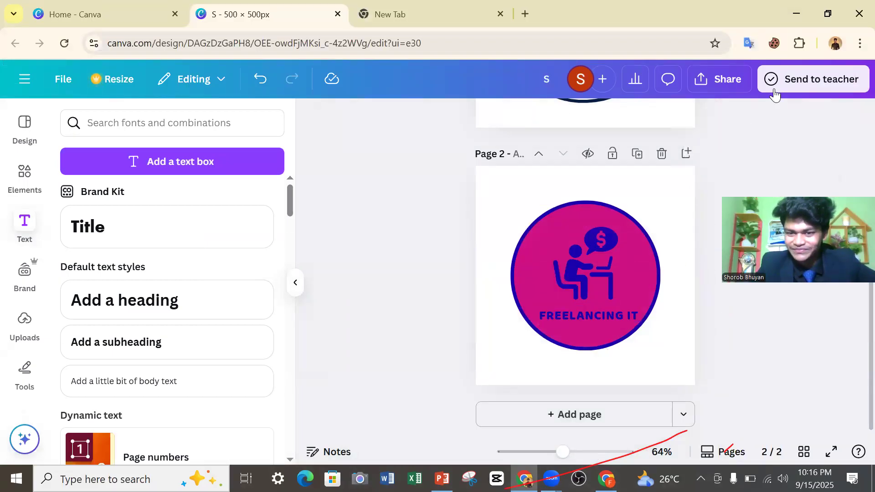
click(615, 277)
click(672, 128)
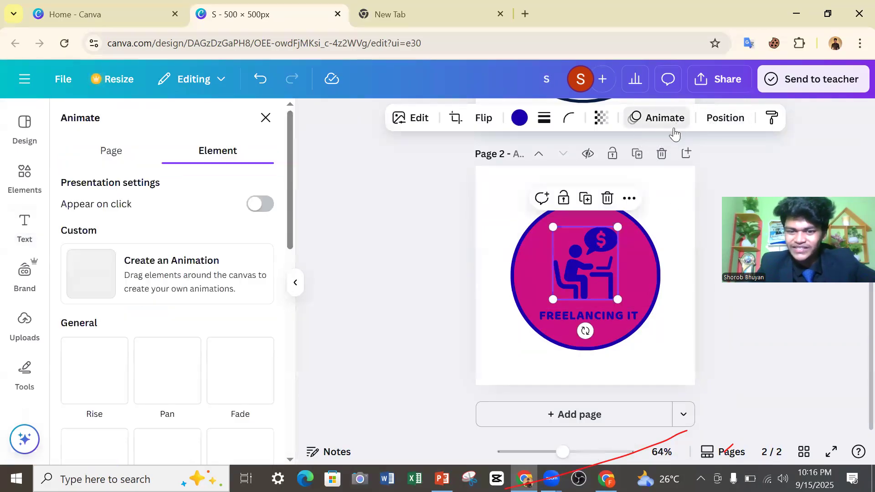
click(350, 256)
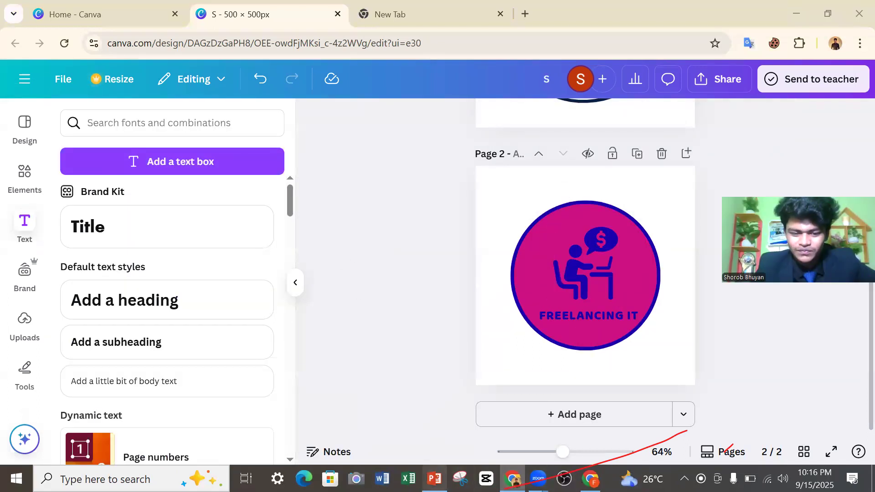
Switch to PowerPoint, point out the "UPLOAD'S", "ANIMATE" and "LOGO DESIGN" topics on the agenda slide, and return to Canva.
double_click(434, 478)
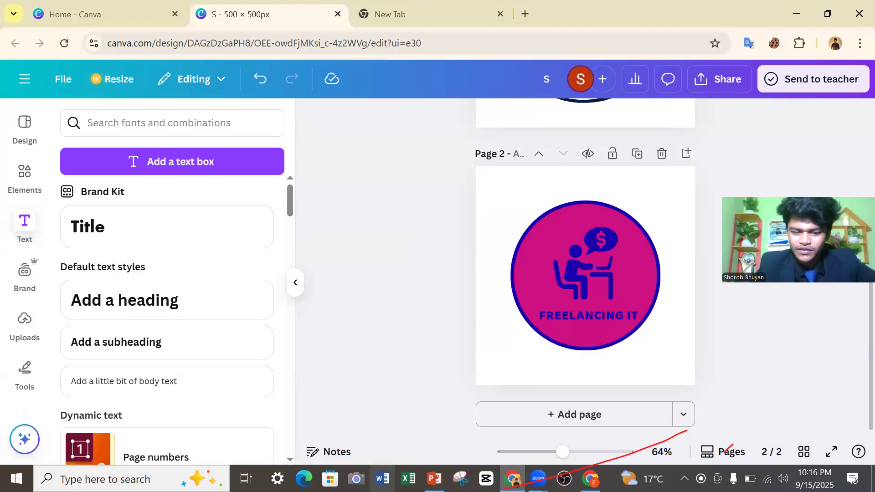
click(434, 478)
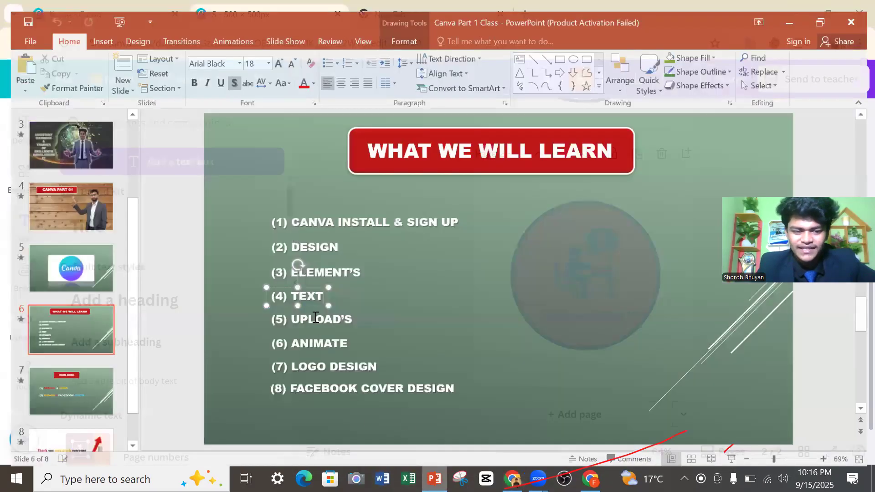
click(315, 317)
click(314, 338)
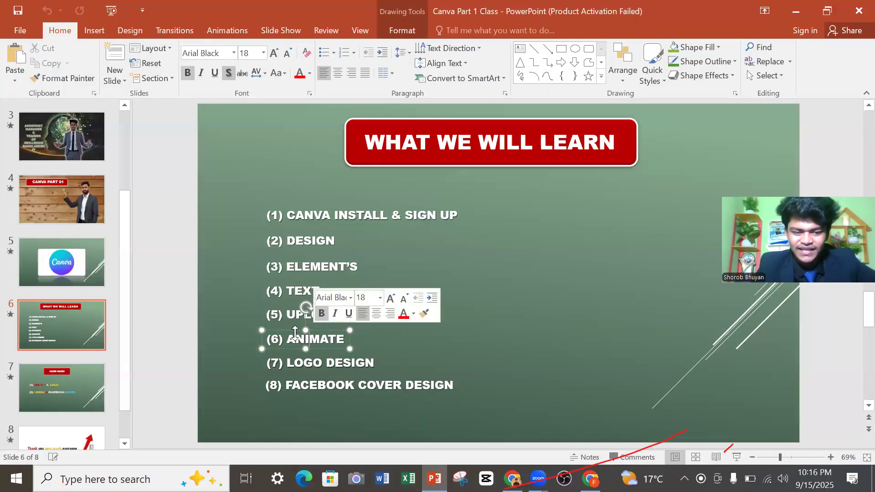
click(304, 362)
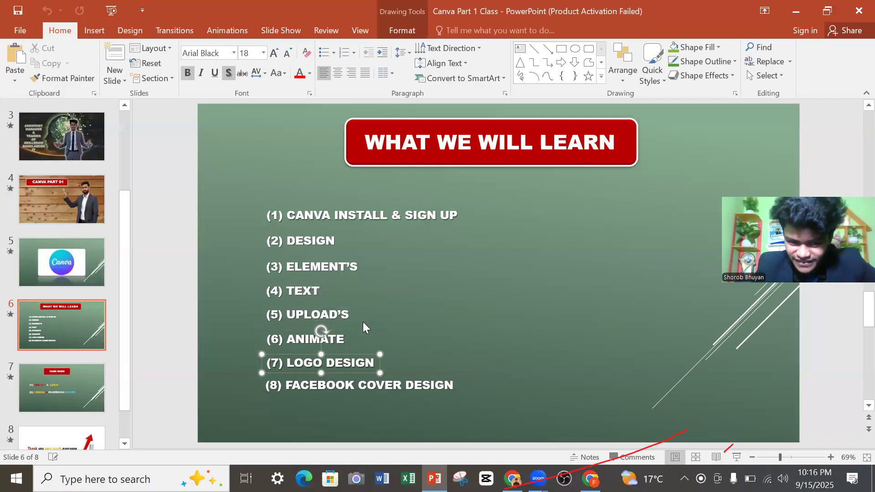
click(380, 317)
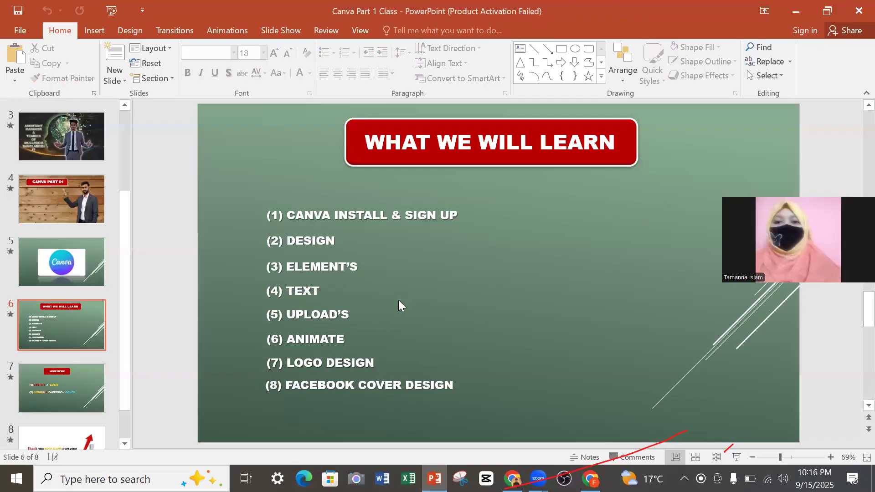
click(788, 7)
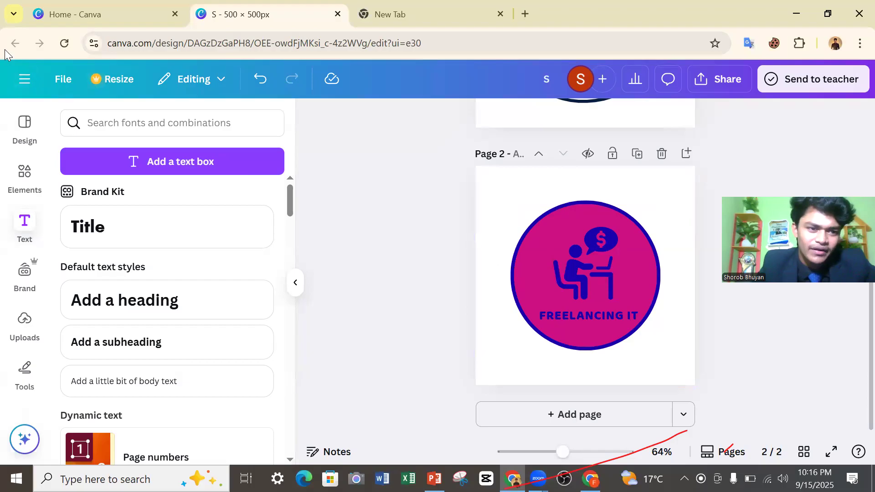
Dismiss the custom size dialog on the Canva home page and open the recent "september 5, 2016 arcadia football fi..." logo design.
click(165, 14)
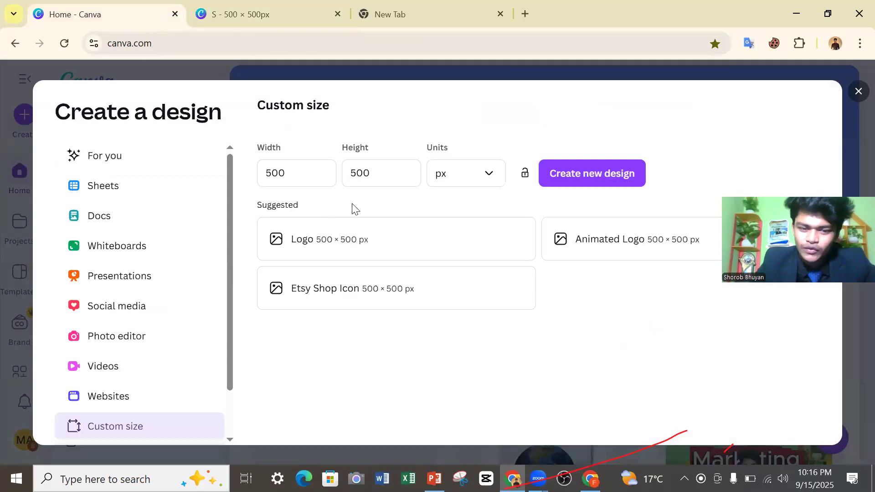
click(856, 92)
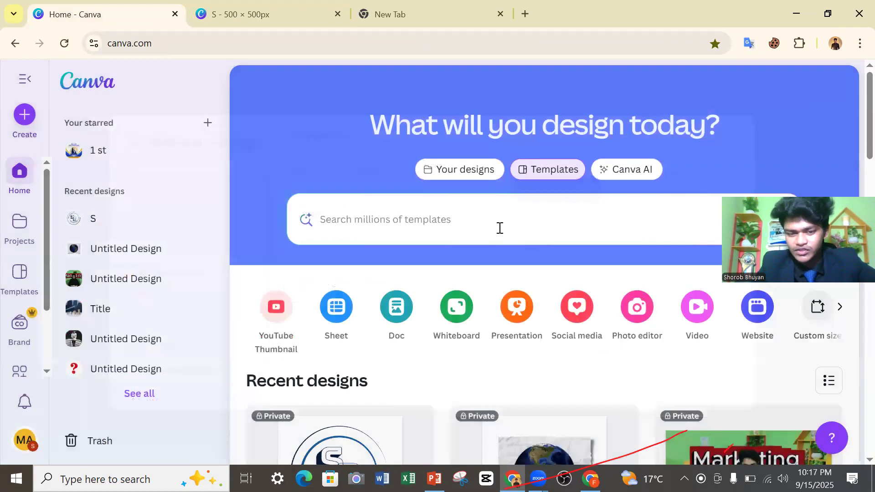
scroll(495, 230, down, 12)
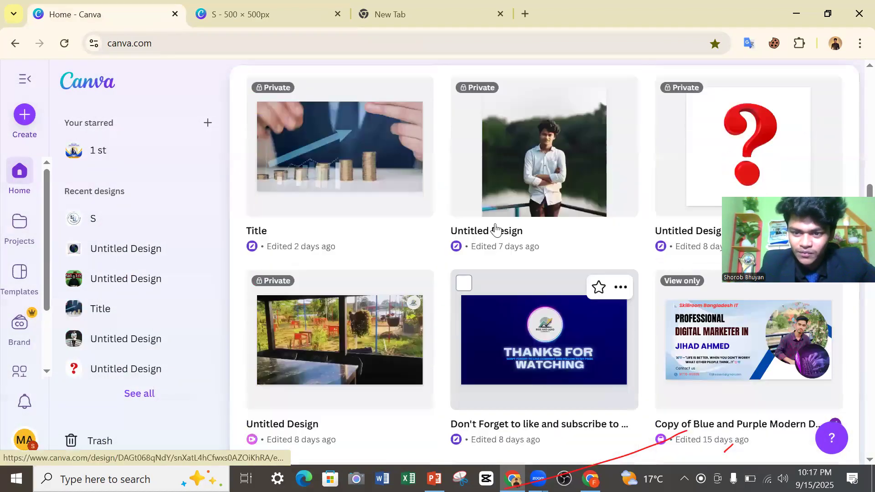
scroll(490, 230, down, 15)
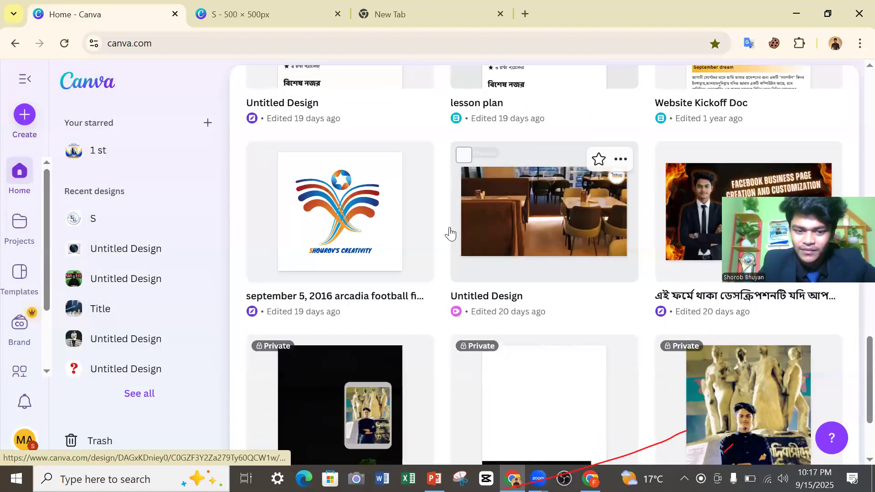
click(387, 226)
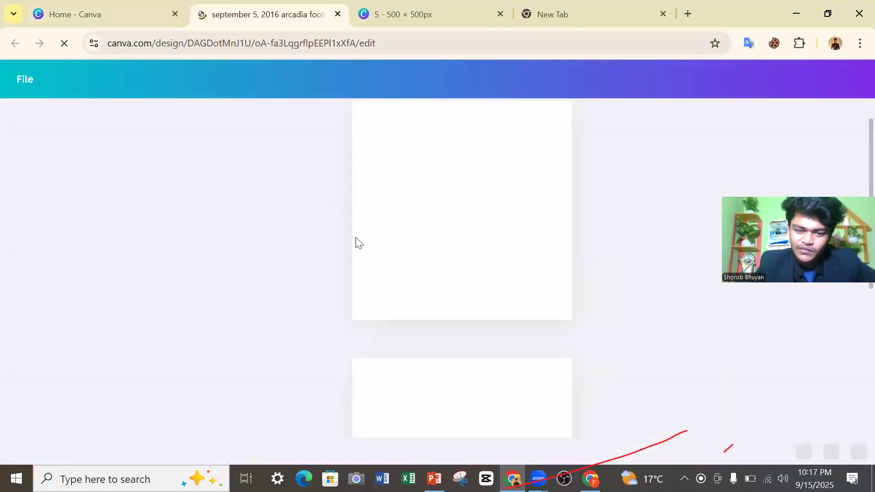
Examine the example logos on page 2 and page 1 of the opened design.
scroll(475, 245, down, 5)
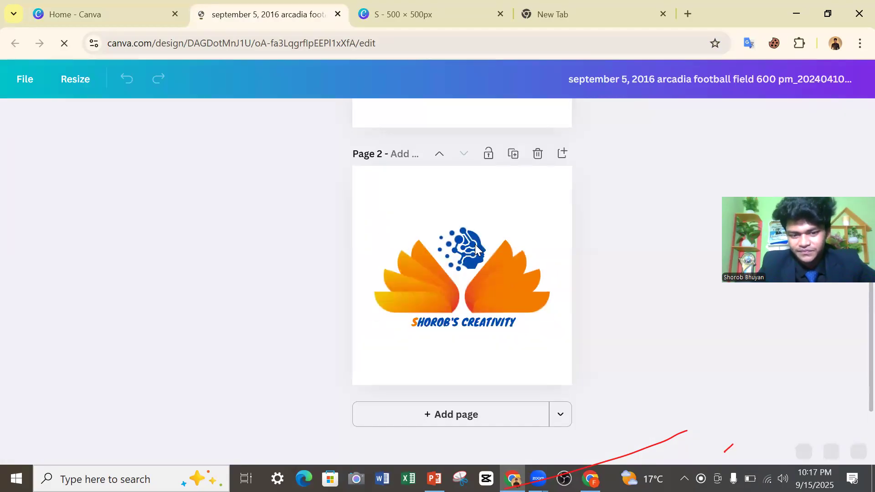
click(470, 211)
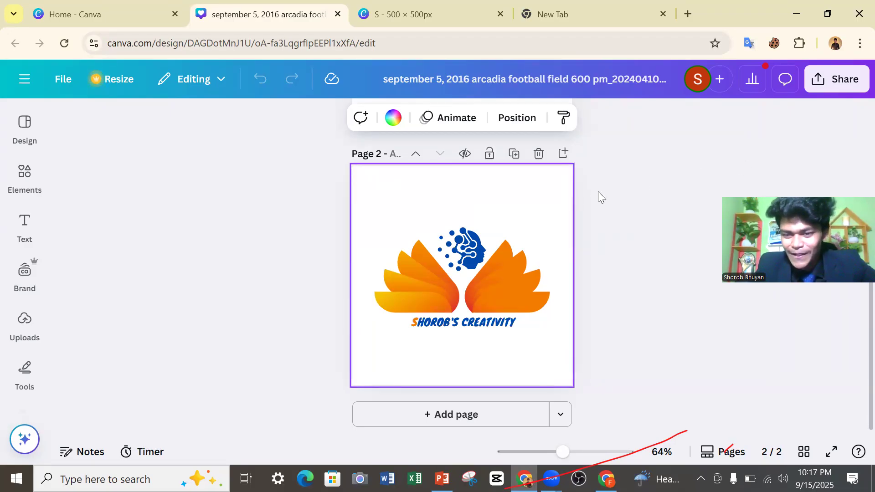
scroll(514, 200, up, 5)
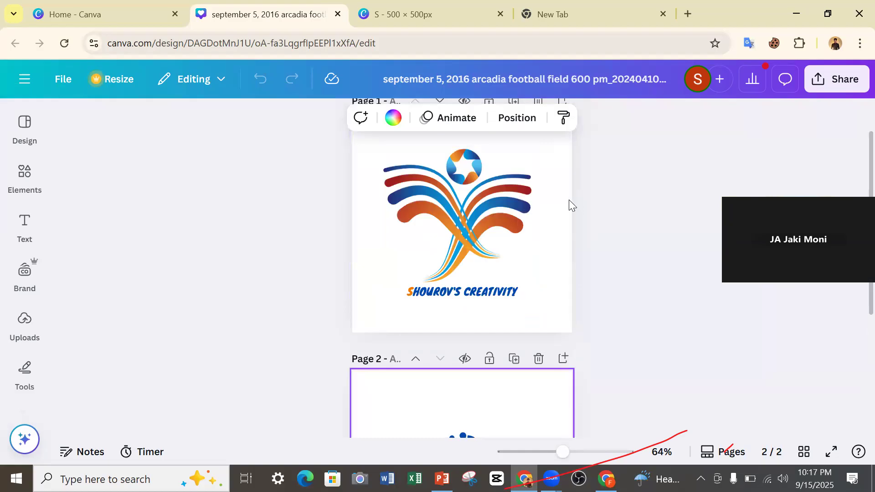
Shift the winged ribbon graphic on page 1 slightly to the right, undoing a first attempt, and deselect it.
drag(504, 208, 508, 206)
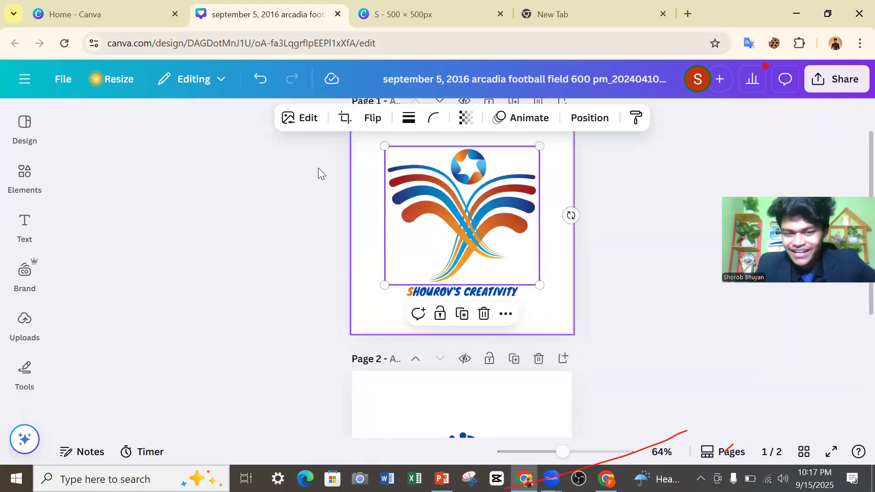
click(262, 82)
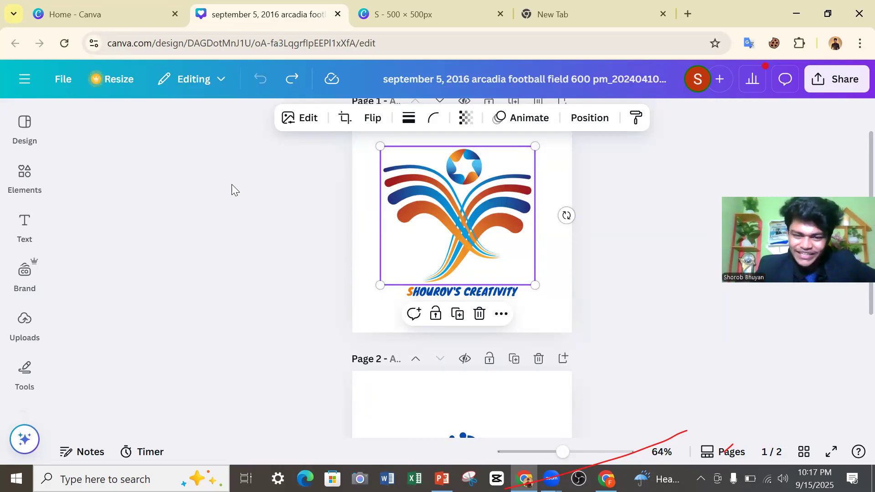
mouse_move(442, 207)
mouse_down()
mouse_move(453, 225)
mouse_move(452, 208)
mouse_up()
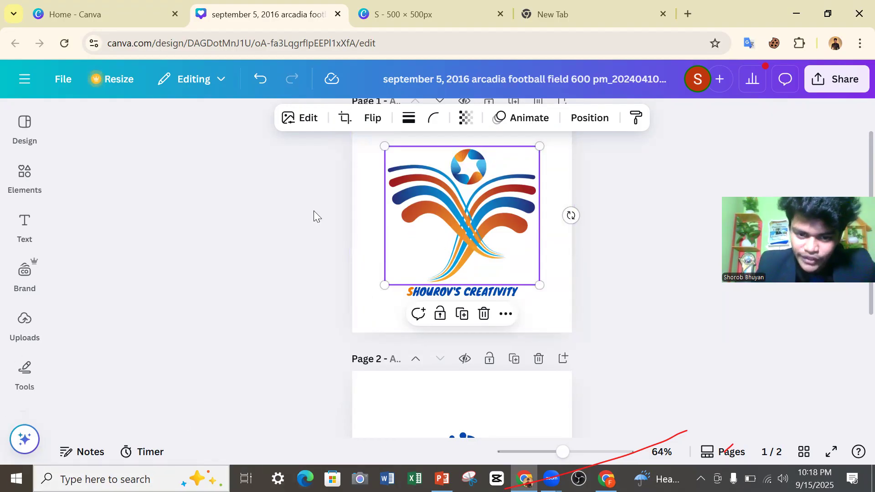
click(264, 307)
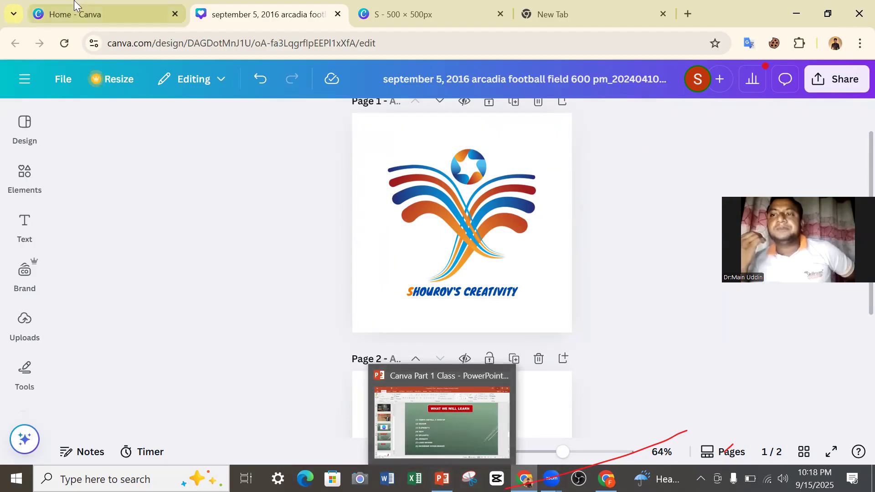
Close the Canva home page, return to the "S" 500 × 500px design, and switch to the PowerPoint agenda slide.
click(175, 14)
click(211, 14)
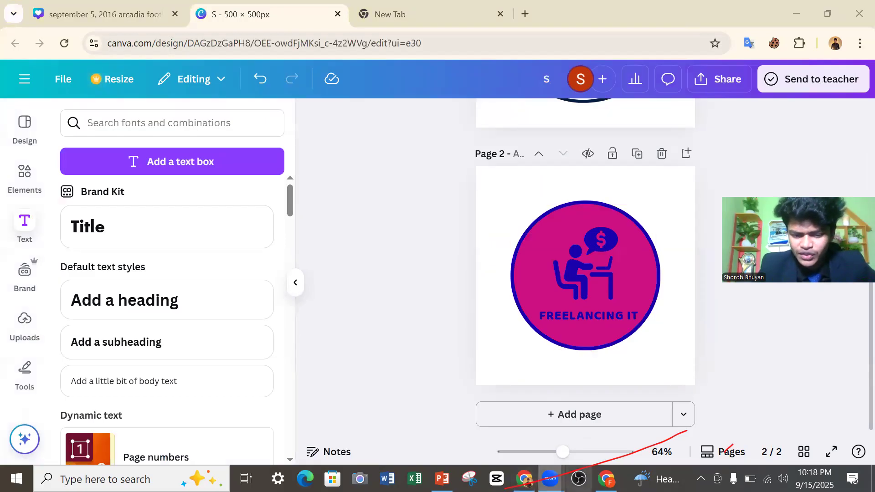
click(442, 478)
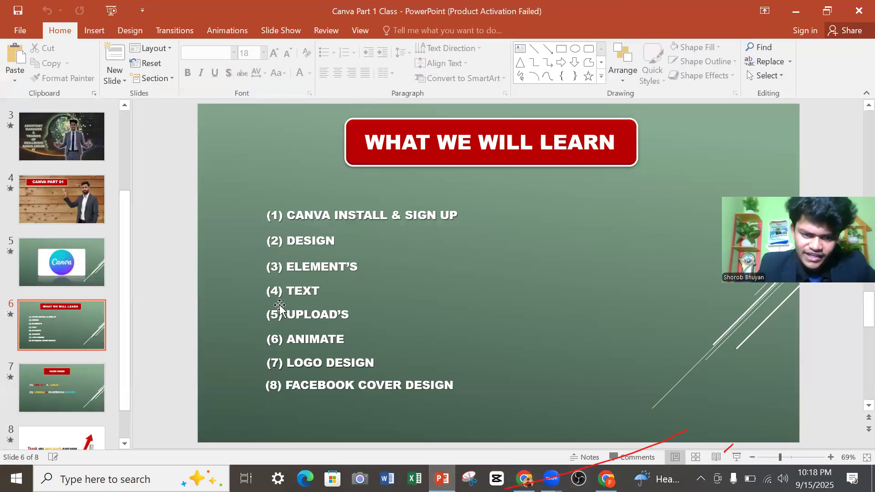
Point out the Upload's and Animate topics on the agenda slide, then return to Canva and review both logo pages.
click(298, 314)
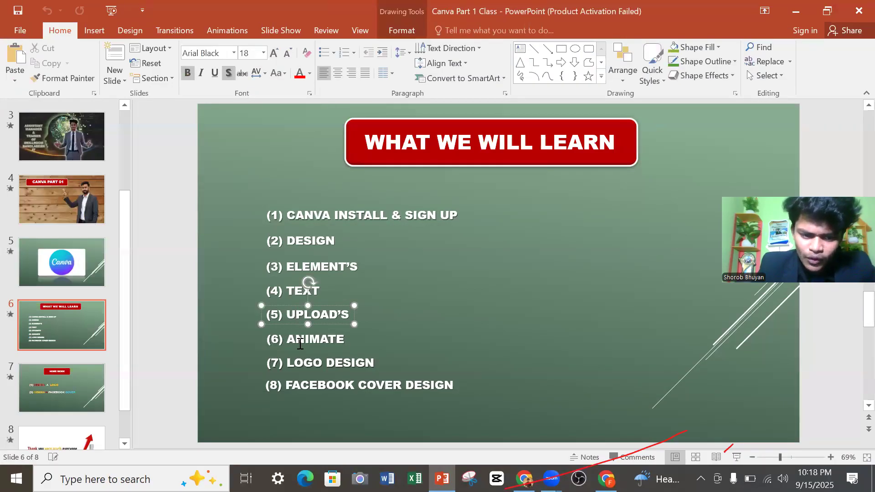
click(300, 343)
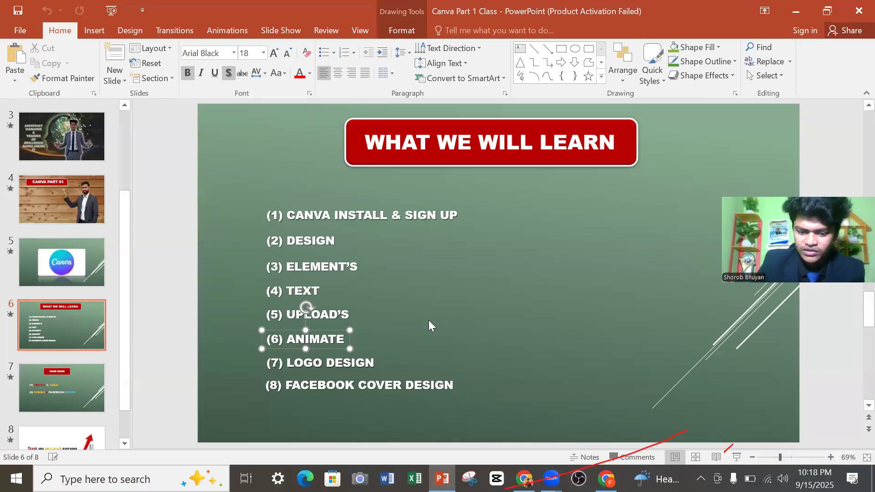
click(524, 478)
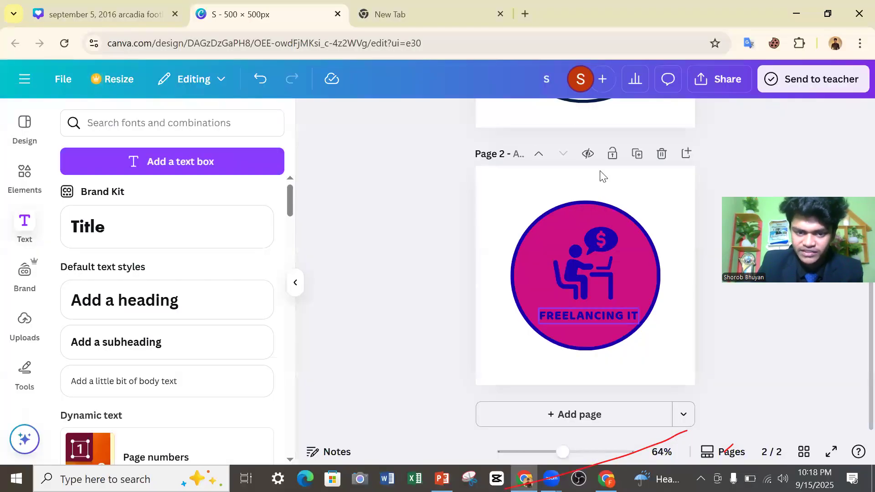
scroll(643, 138, up, 5)
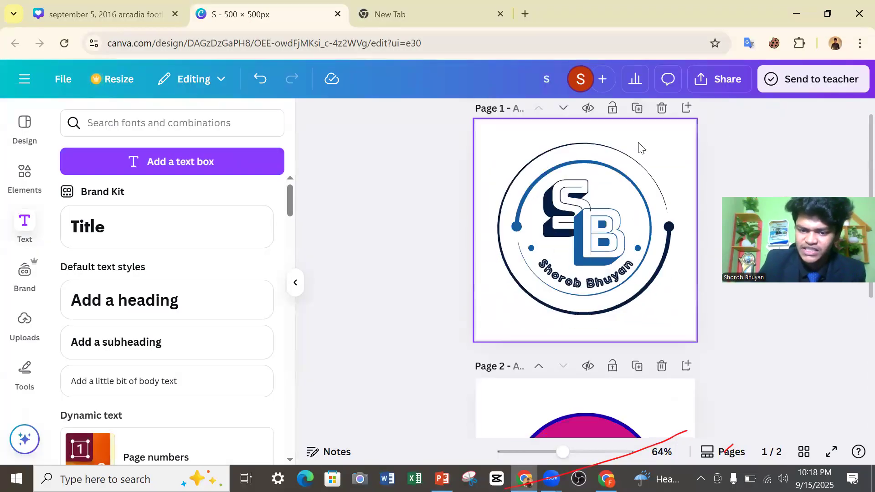
scroll(640, 146, down, 4)
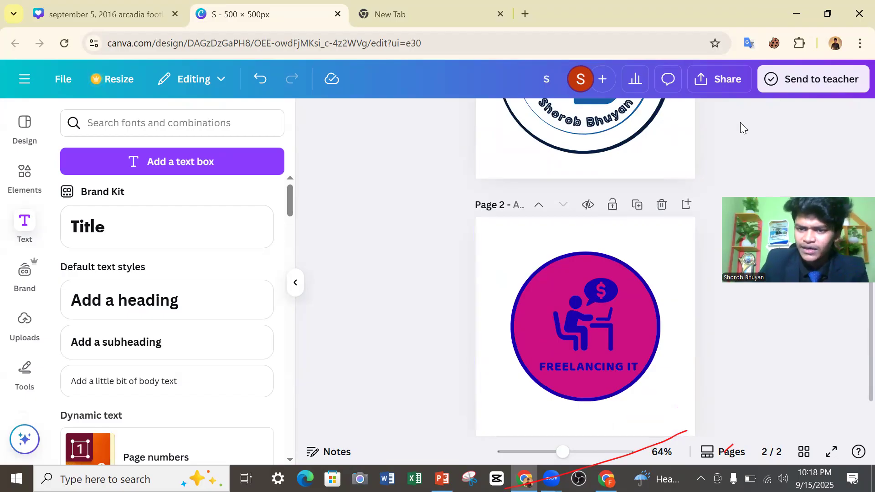
Download pages 1–2 of the logo design as PNG at size multiplier 3.125 (1,563 × 1,563 px).
click(697, 86)
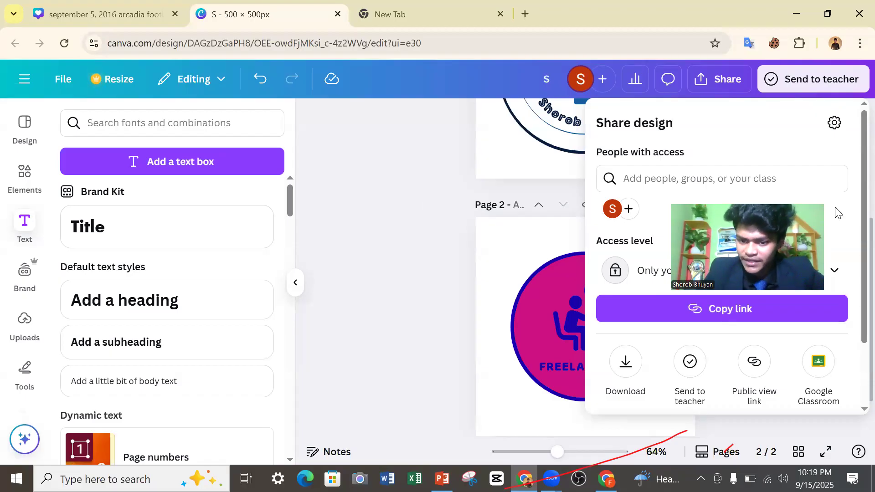
click(633, 365)
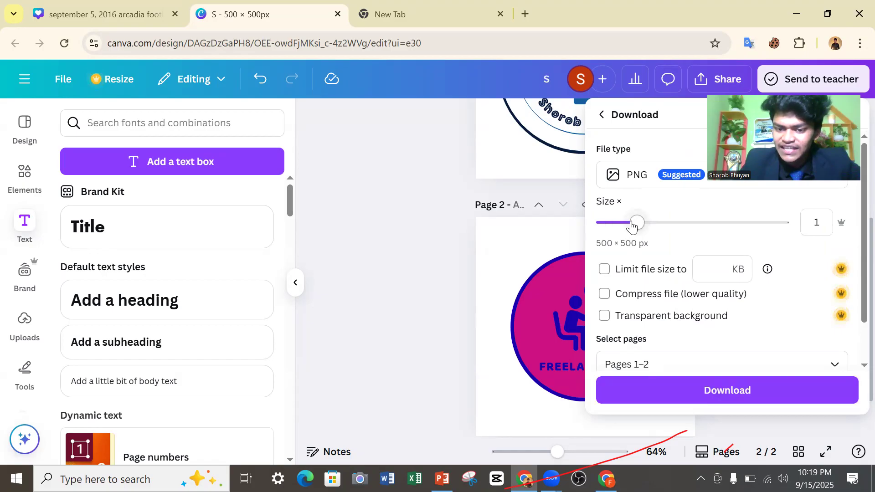
drag(637, 222, 809, 247)
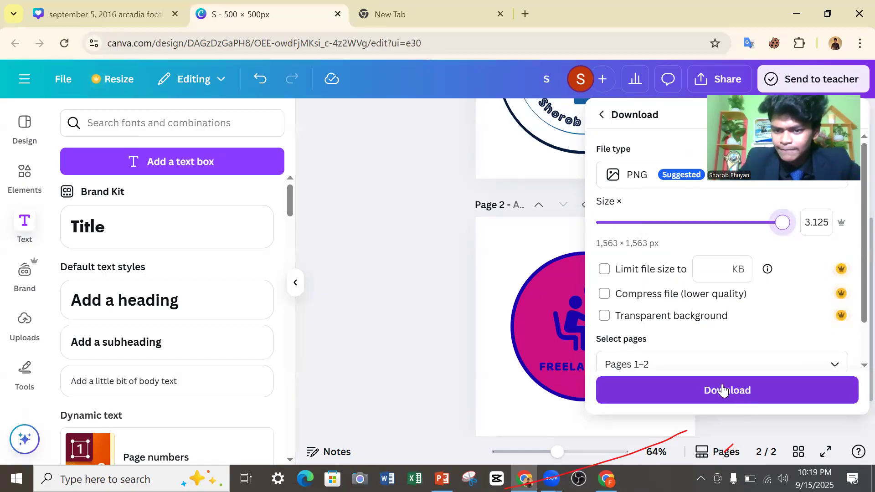
click(630, 226)
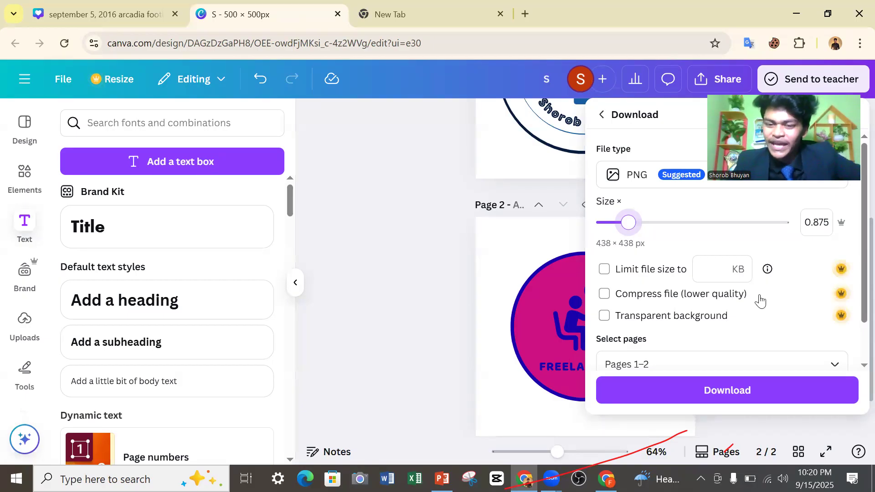
drag(637, 225, 782, 222)
click(615, 395)
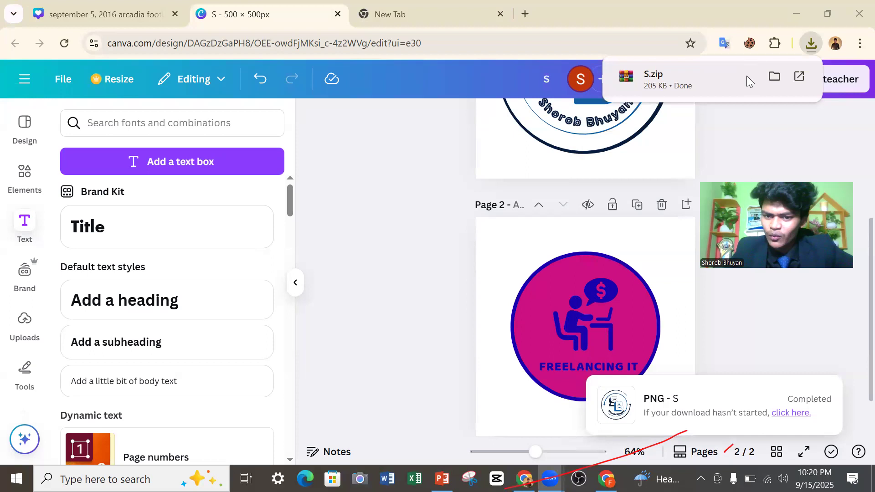
Show the downloaded S.zip in its folder and extract it there, replacing all existing files of the same name.
click(811, 48)
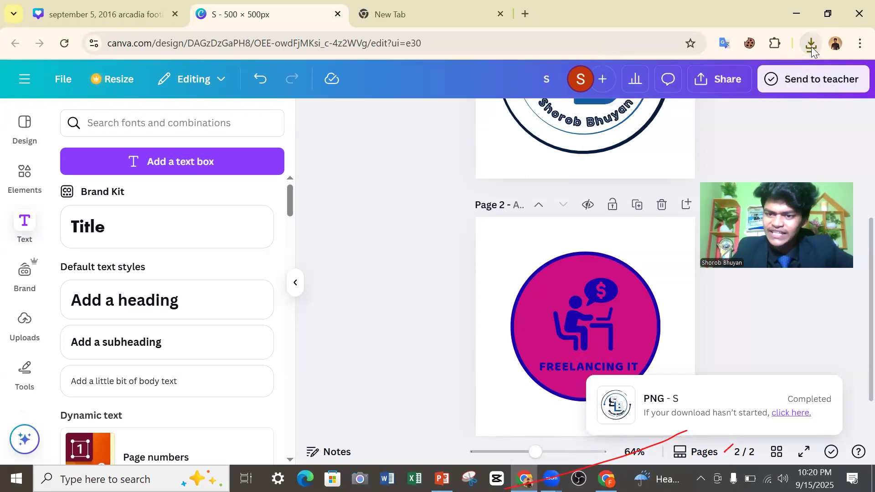
click(811, 47)
click(773, 104)
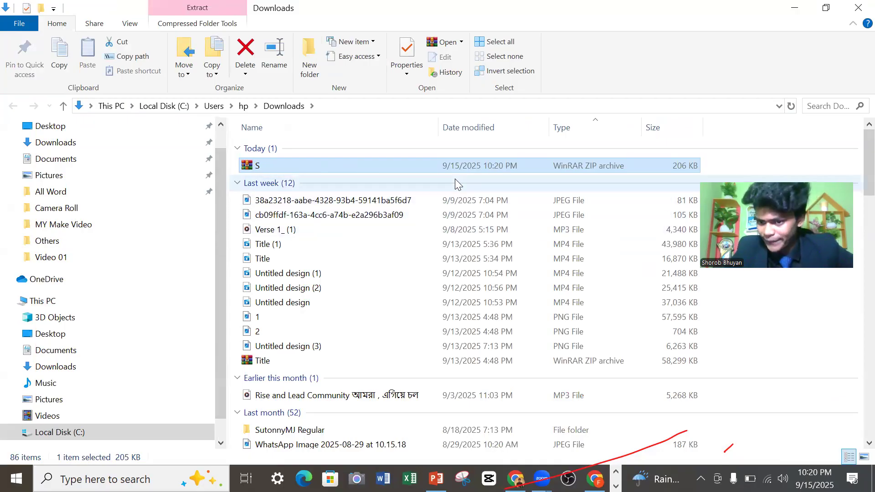
right_click(308, 167)
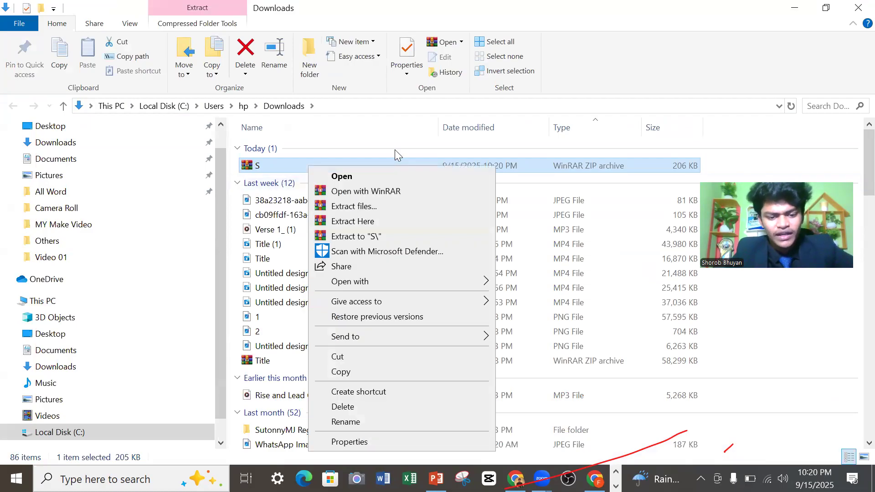
click(358, 221)
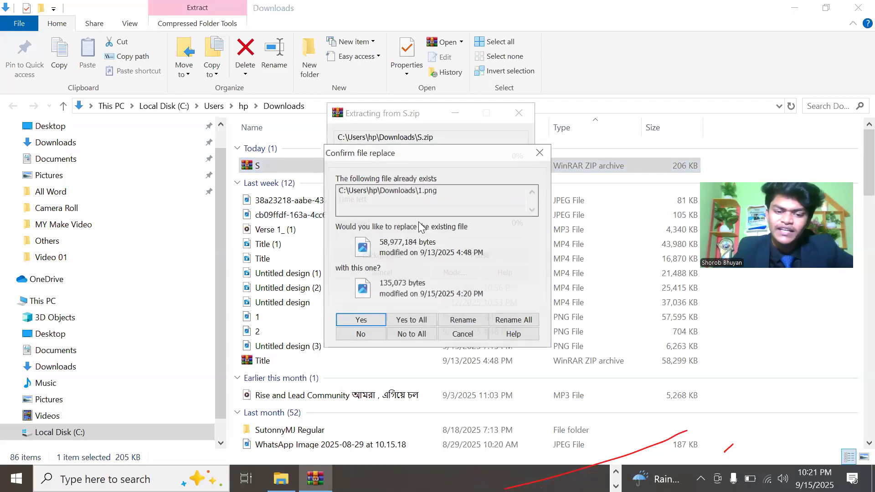
click(413, 321)
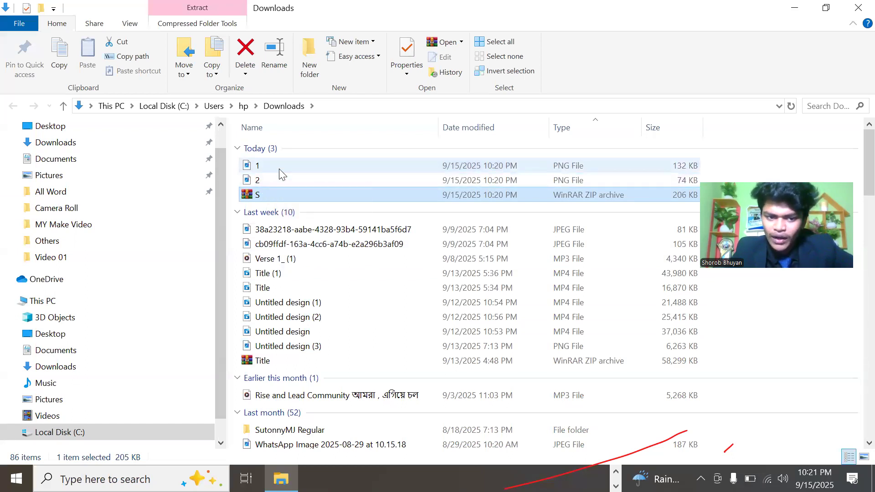
View the extracted logo images 1.png and 2.png, and close the image viewer.
double_click(279, 167)
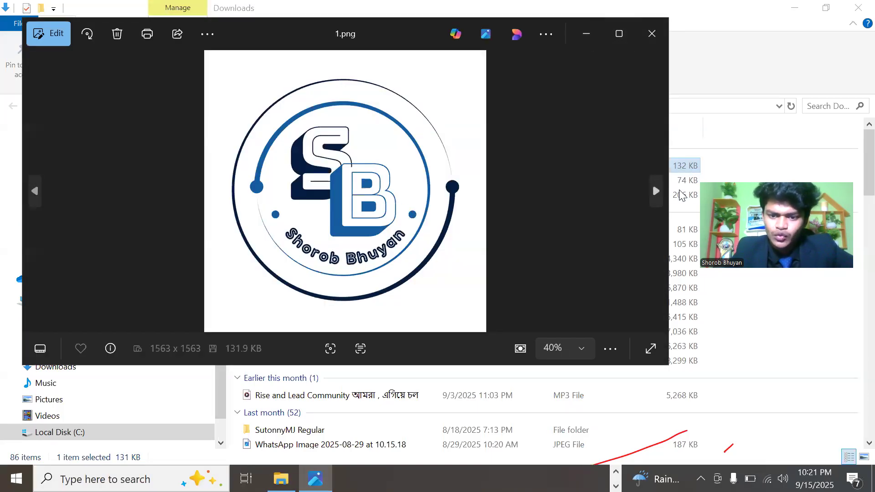
click(657, 191)
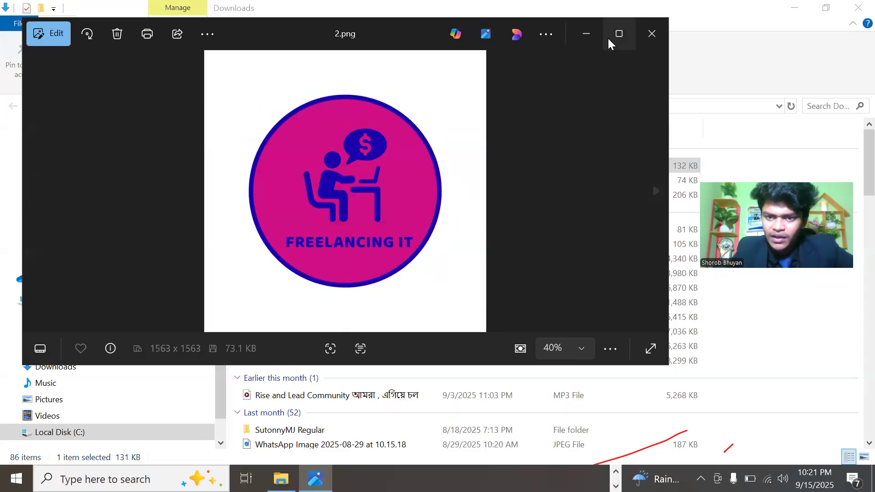
click(661, 38)
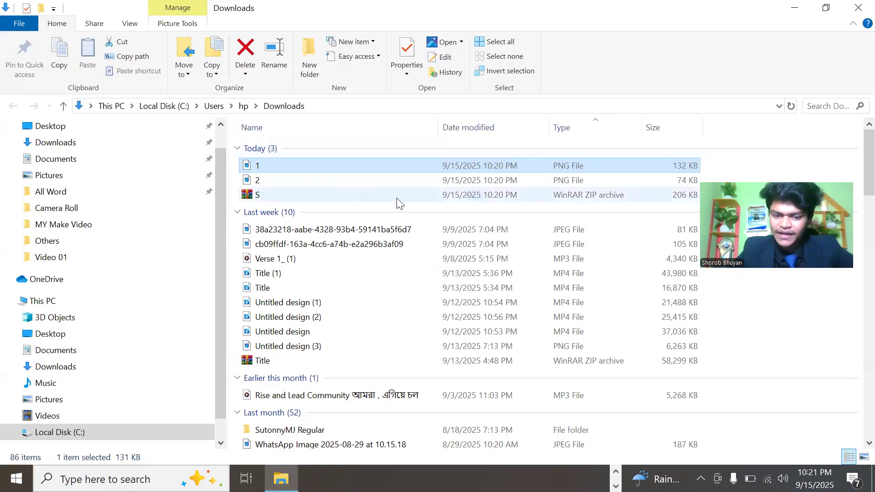
drag(644, 180, 672, 225)
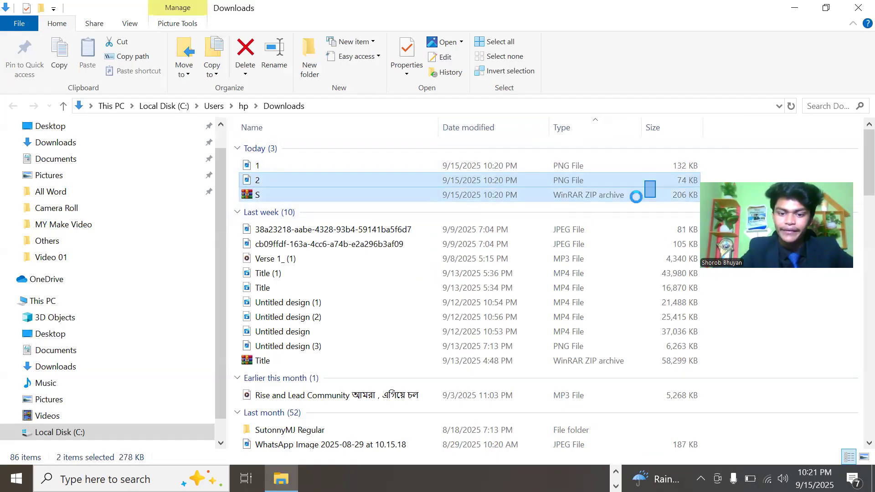
drag(636, 196, 628, 197)
click(532, 199)
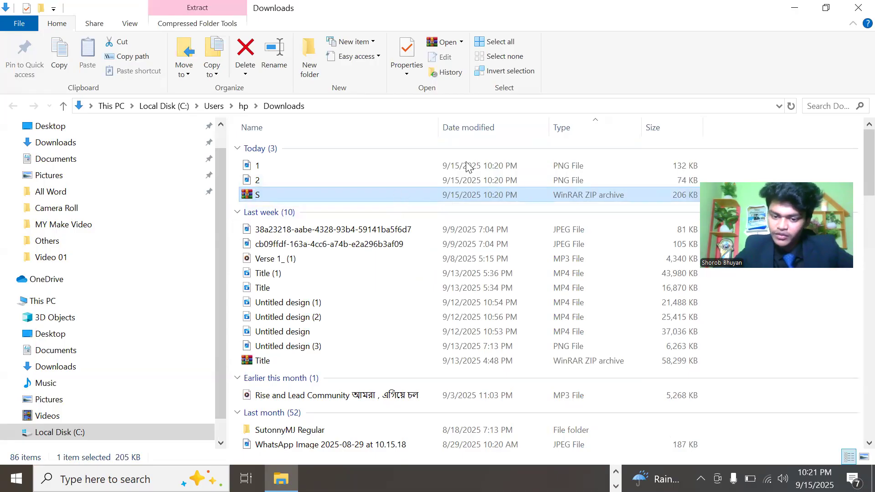
Minimize the Downloads folder, close both Canva design tabs and load the Canva home page in the remaining tab, switching back to the PowerPoint agenda.
click(796, 9)
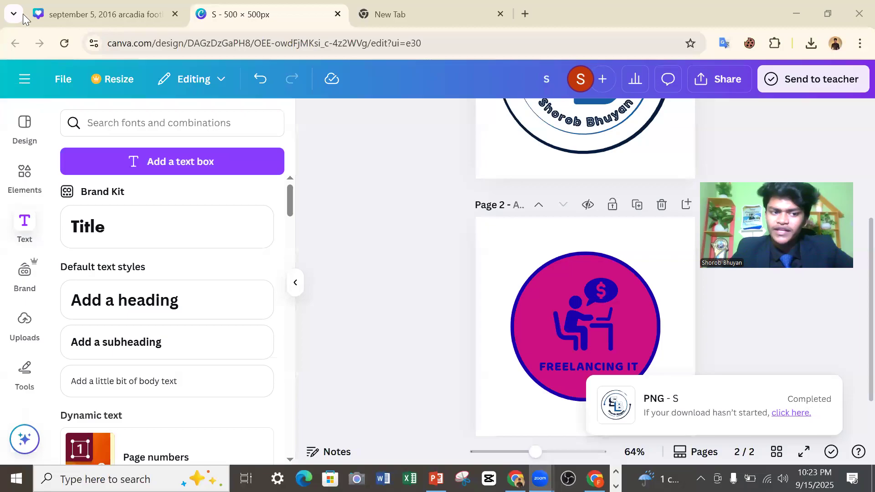
click(149, 18)
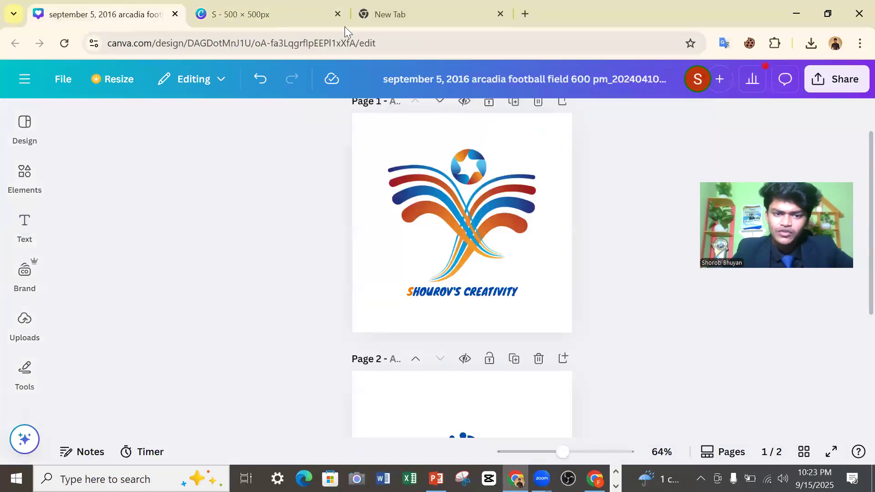
click(445, 14)
middle_click(222, 25)
click(174, 15)
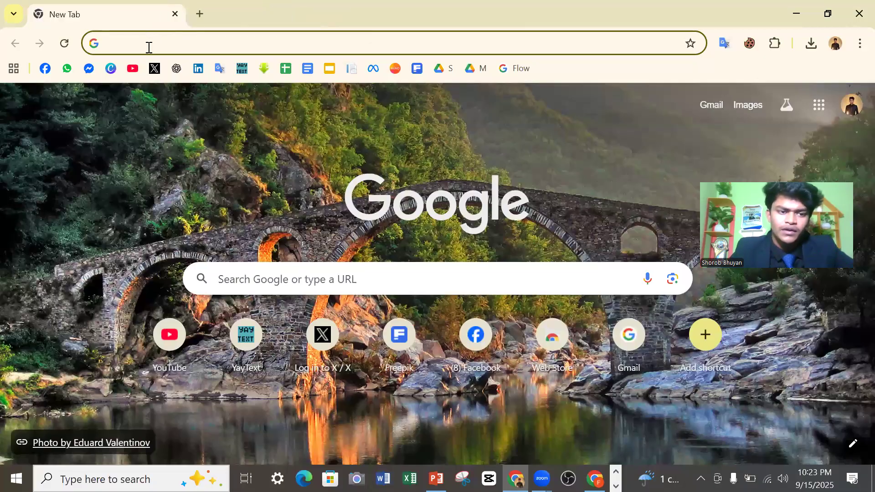
click(110, 68)
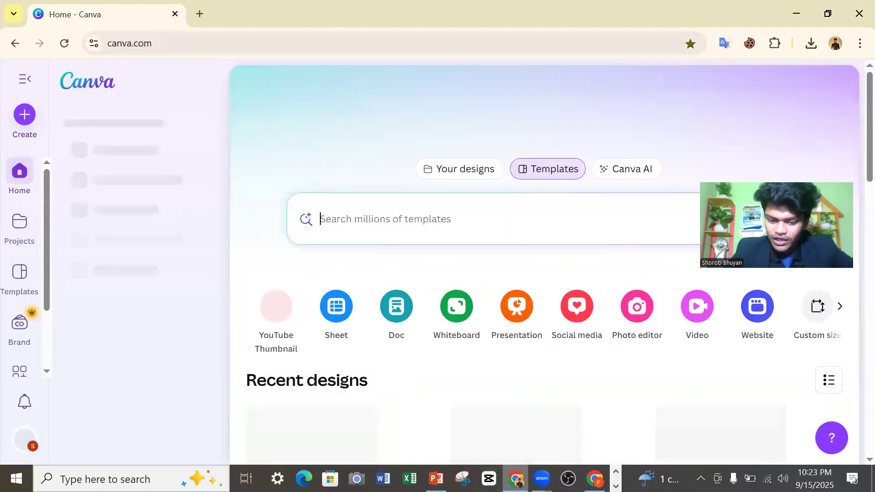
key(alt+Tab)
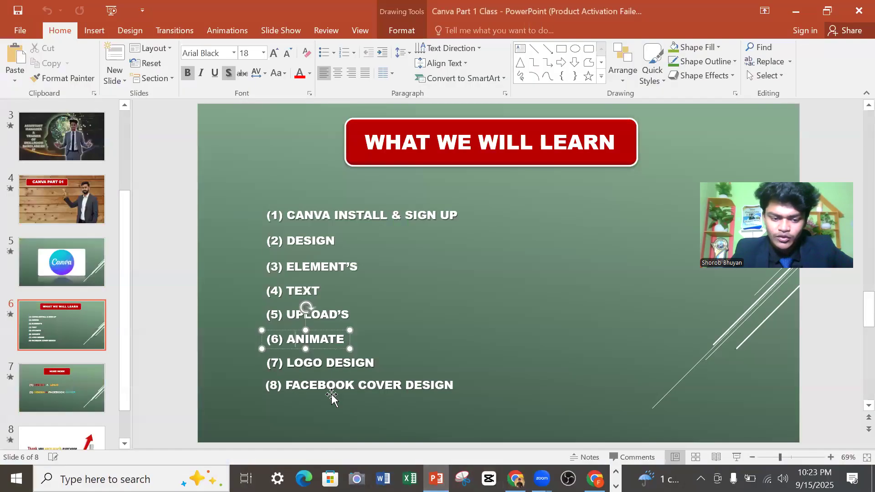
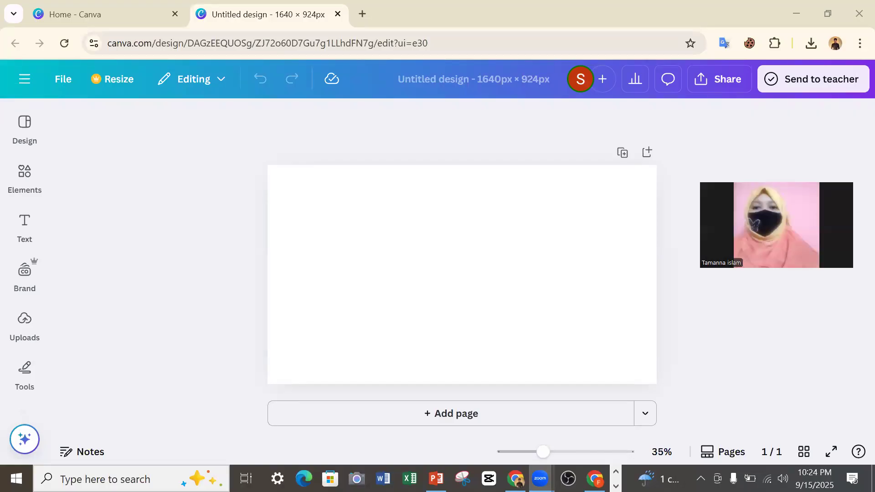
Open the design templates for the blank 1640 × 924 px page and browse the suggested results.
click(15, 142)
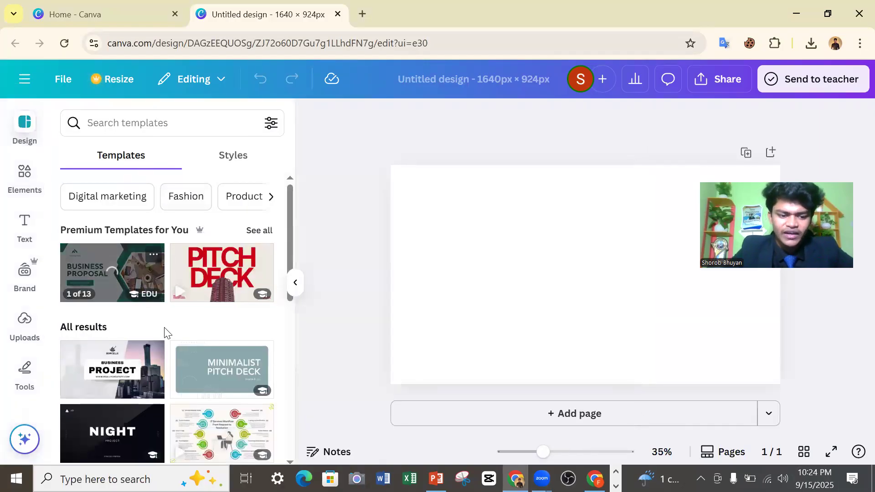
scroll(166, 337, down, 7)
scroll(169, 341, down, 2)
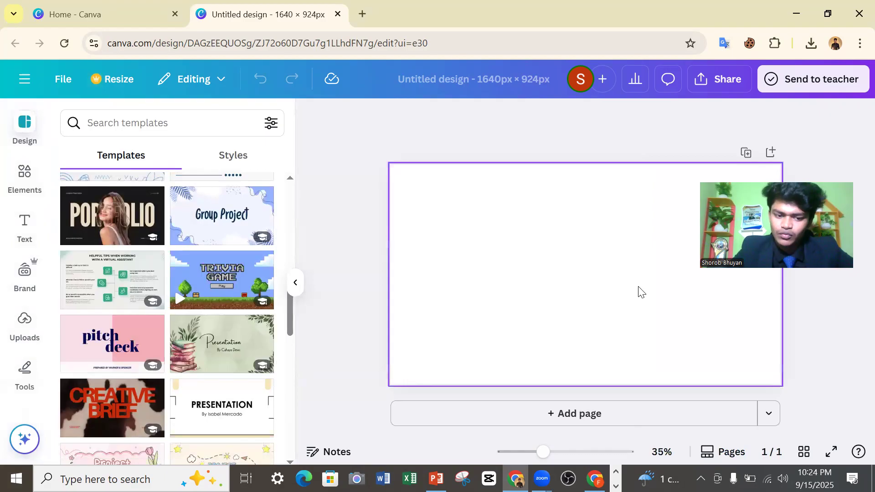
scroll(192, 279, down, 3)
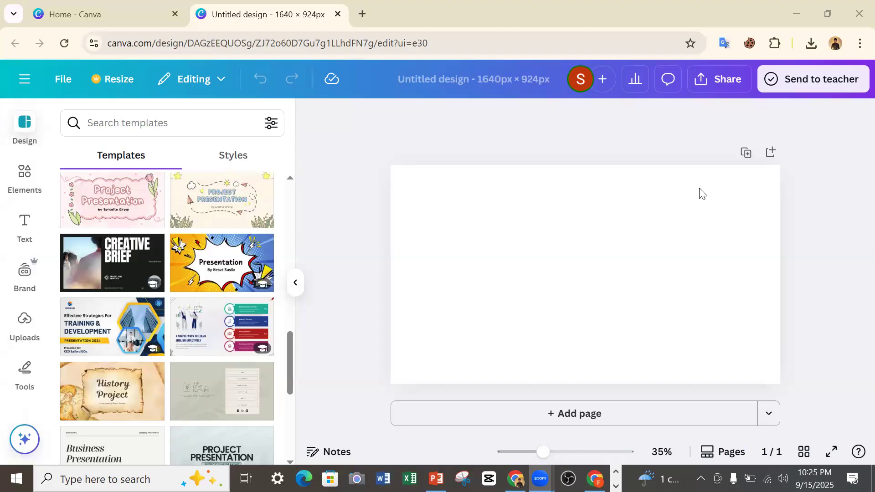
Switch to the Zoom meeting and capture a full-screen screenshot of the participant gallery.
key(super+shift+s)
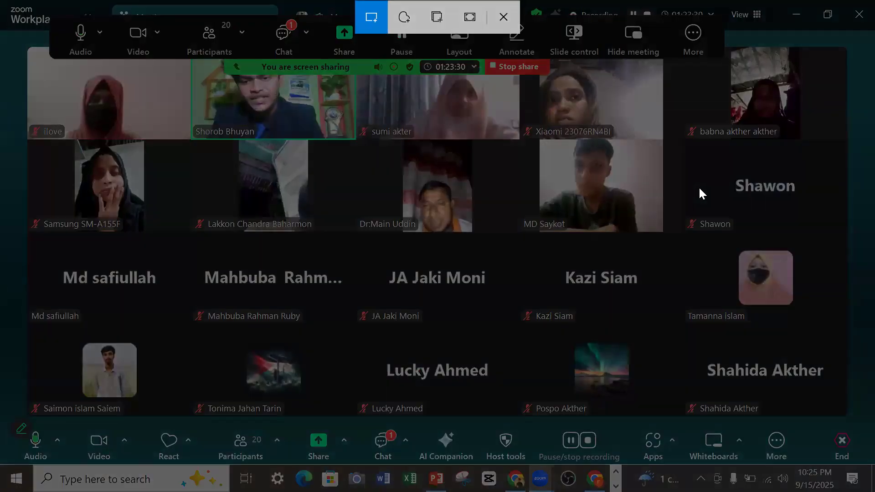
click(469, 16)
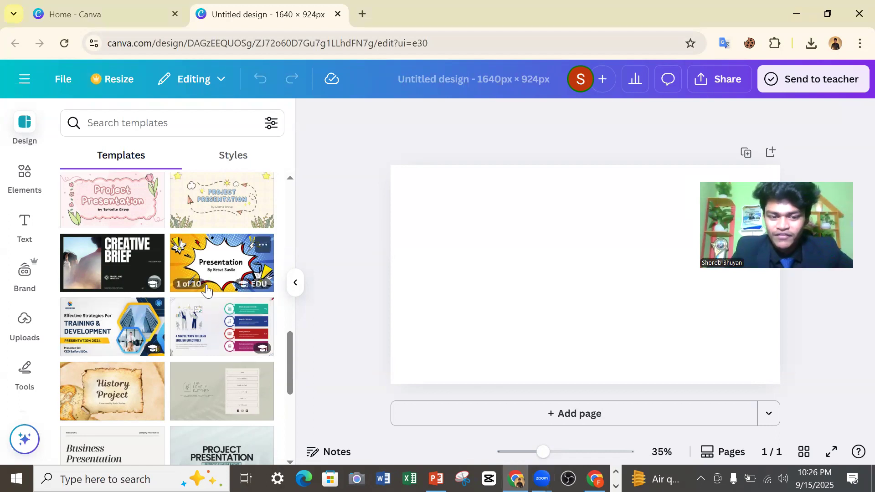
Search the design templates for "facebook cover".
scroll(190, 281, up, 5)
scroll(187, 283, up, 5)
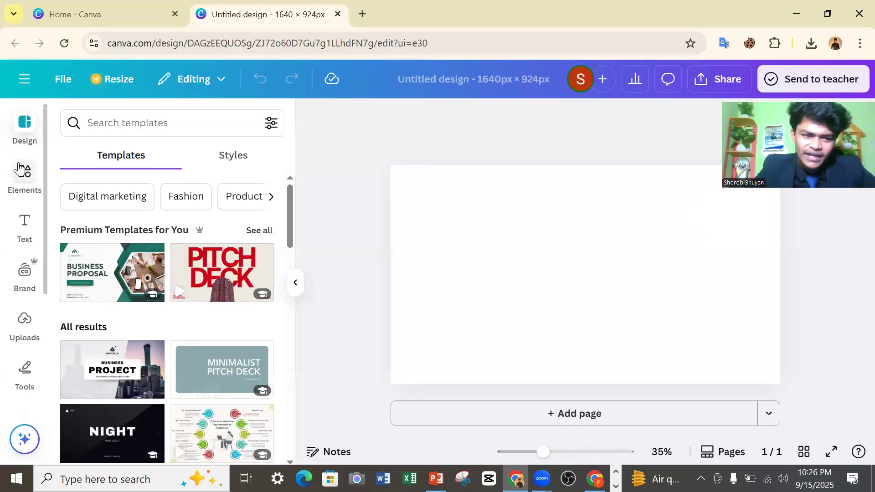
click(83, 122)
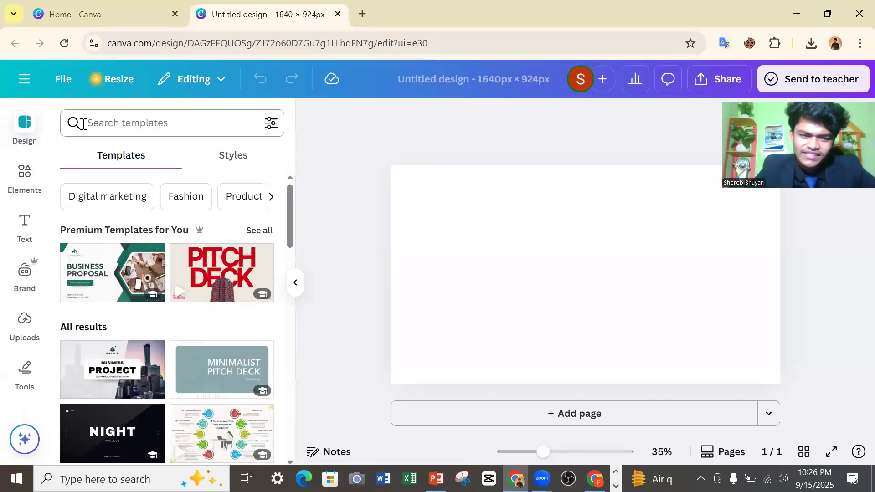
click(138, 123)
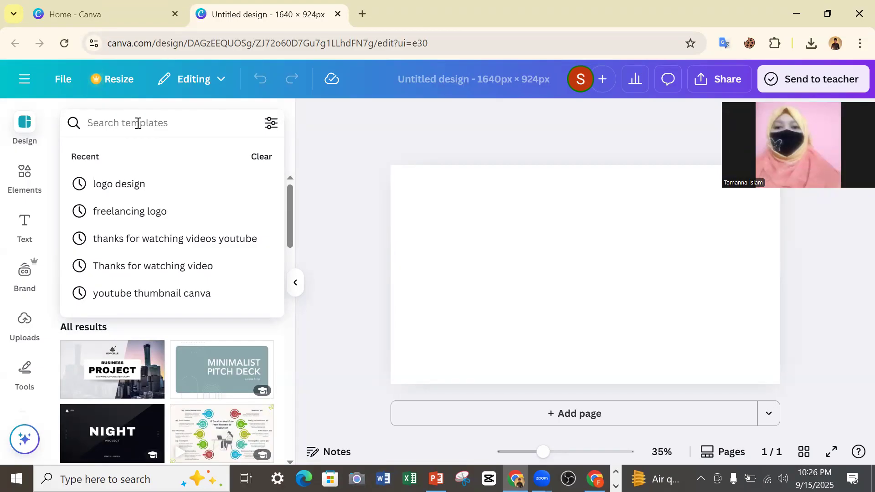
text(Facr)
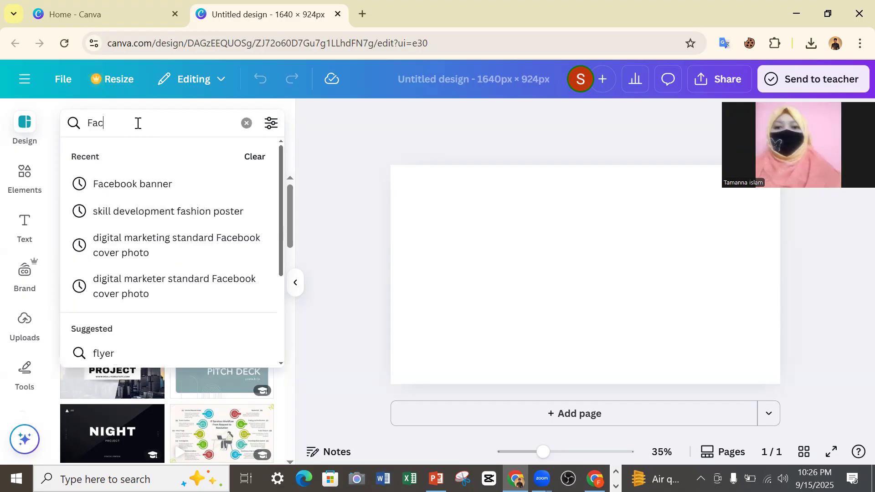
key(BackSpace)
text(ebook)
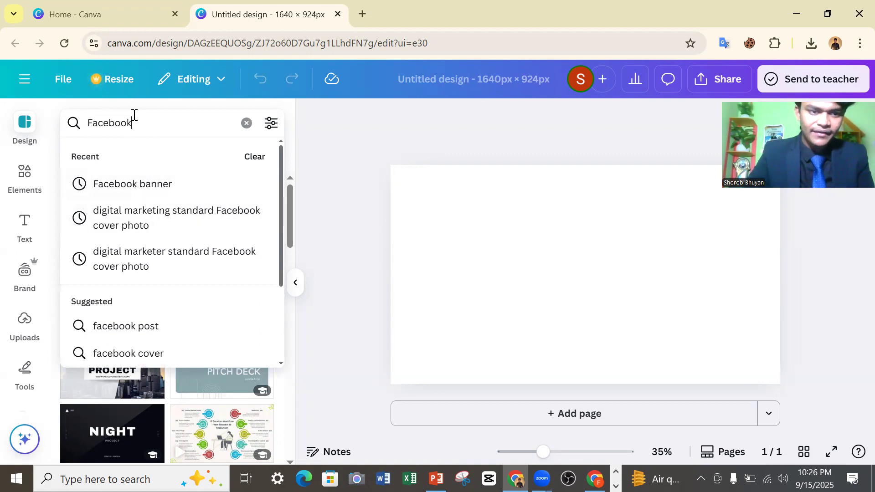
key(Return)
click(136, 117)
text(co)
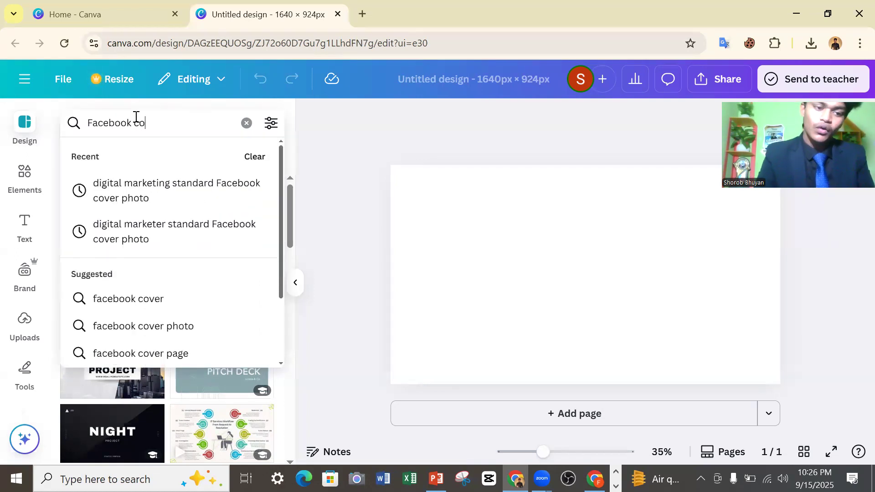
click(157, 306)
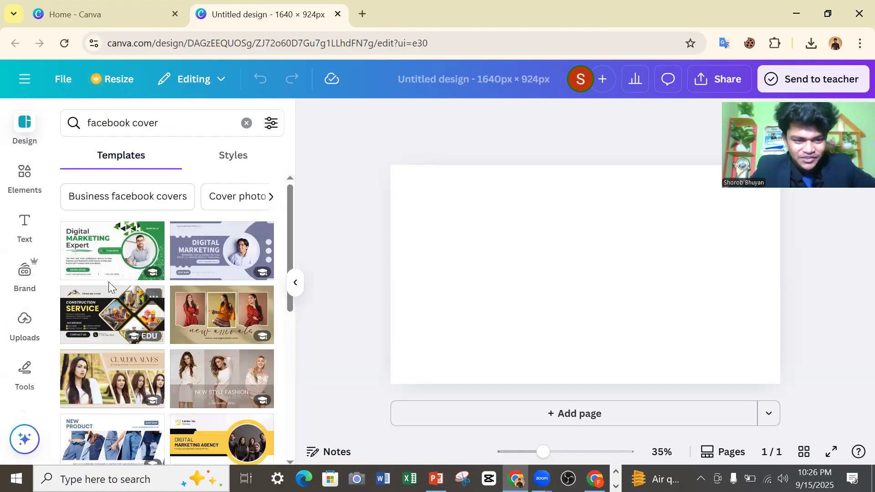
Browse the Facebook cover templates and compare the available layouts to find a suitable one.
scroll(115, 295, down, 1)
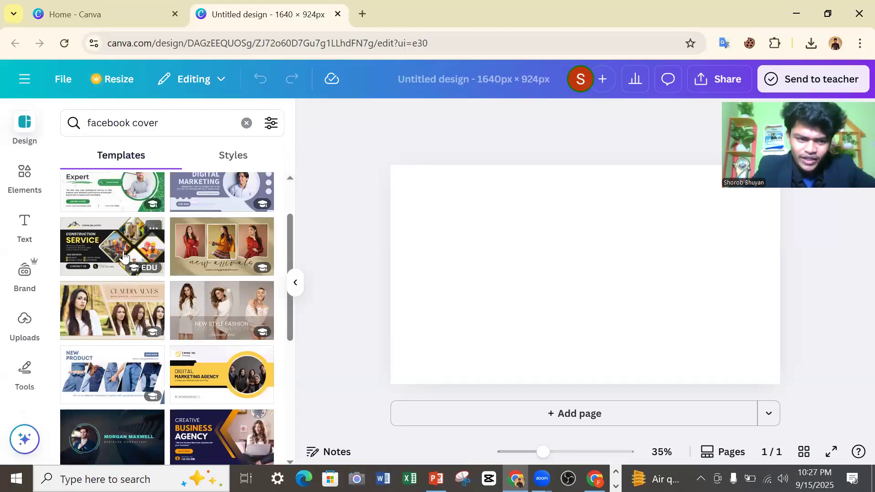
scroll(132, 203, up, 2)
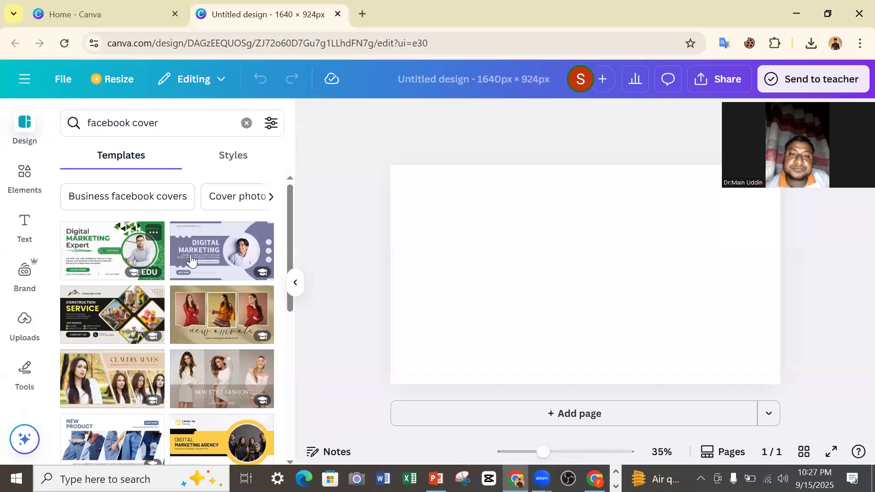
scroll(141, 268, down, 2)
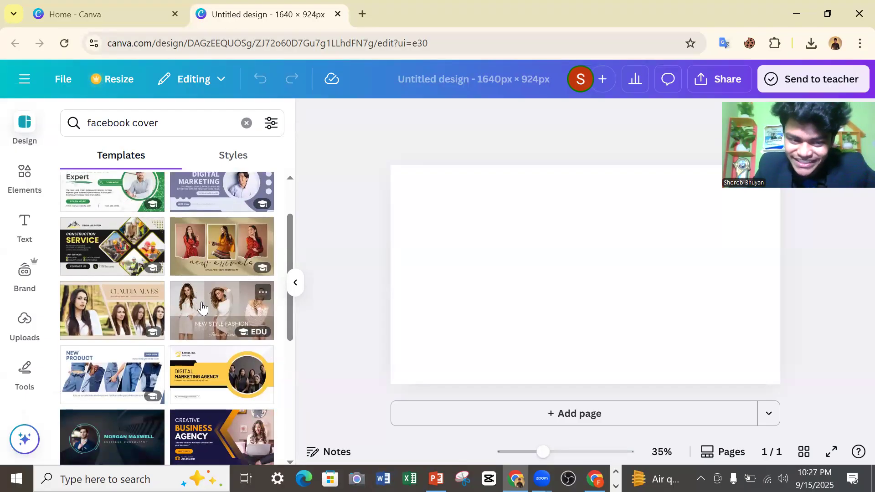
scroll(202, 301, down, 2)
scroll(203, 301, down, 2)
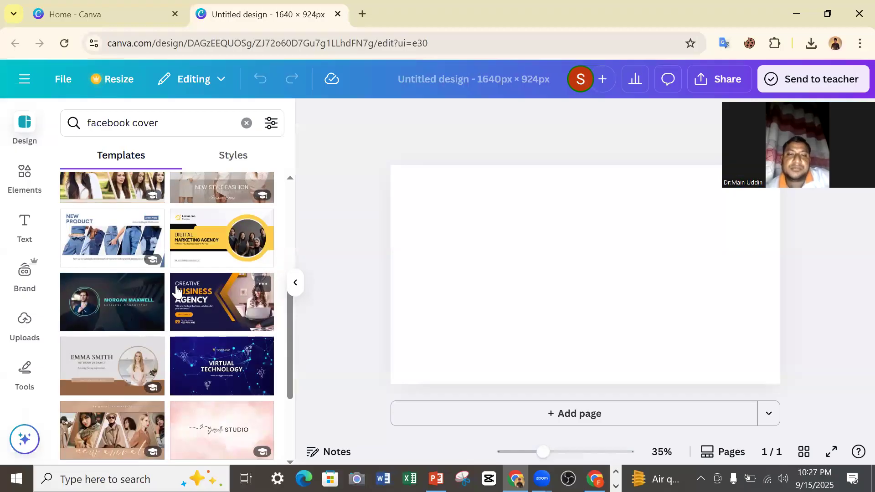
scroll(169, 292, down, 3)
scroll(155, 280, down, 5)
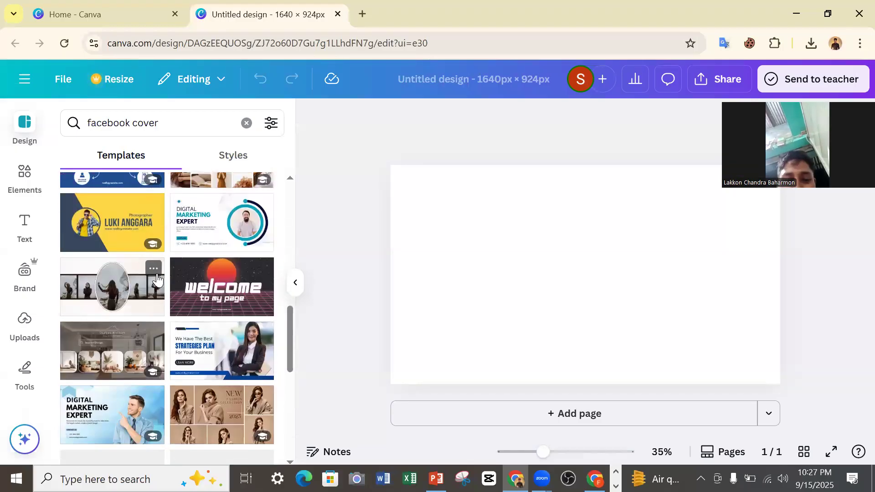
scroll(153, 279, down, 6)
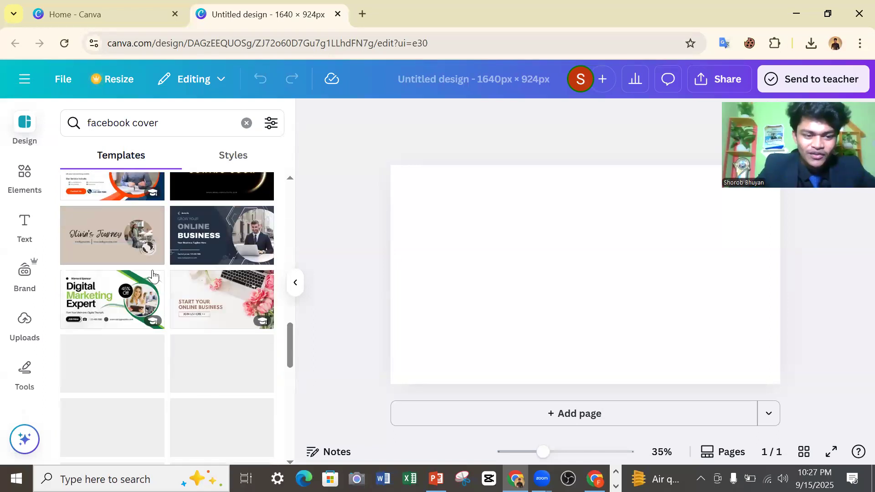
scroll(156, 284, up, 3)
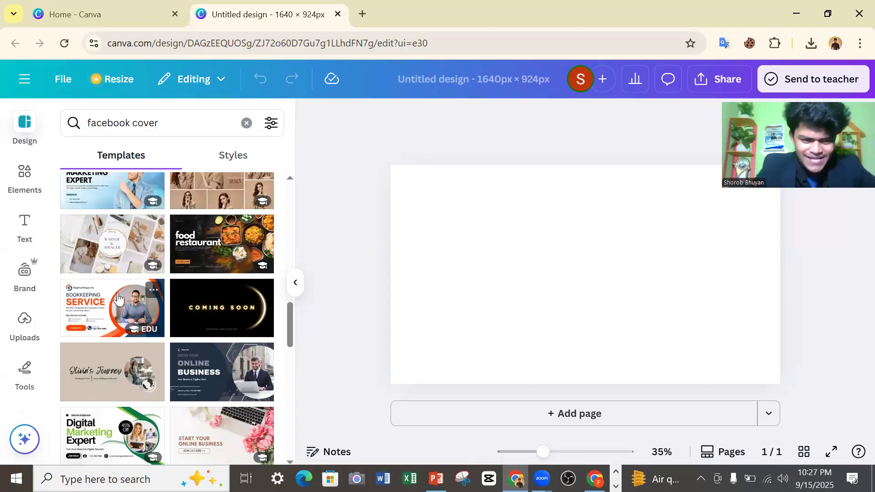
scroll(117, 300, down, 6)
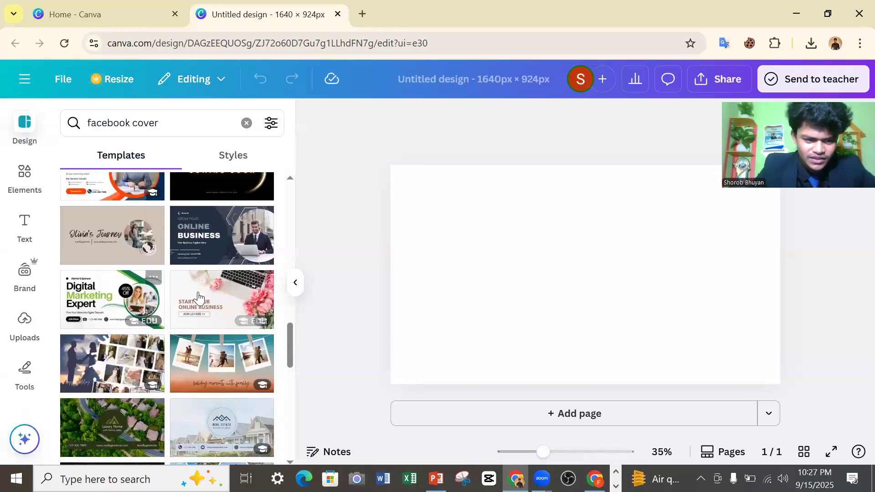
scroll(168, 297, down, 2)
scroll(157, 303, up, 8)
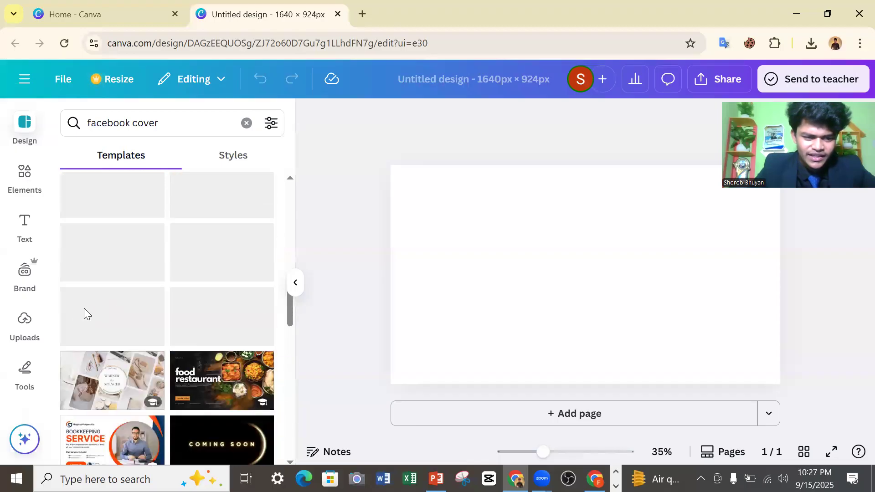
scroll(109, 318, down, 2)
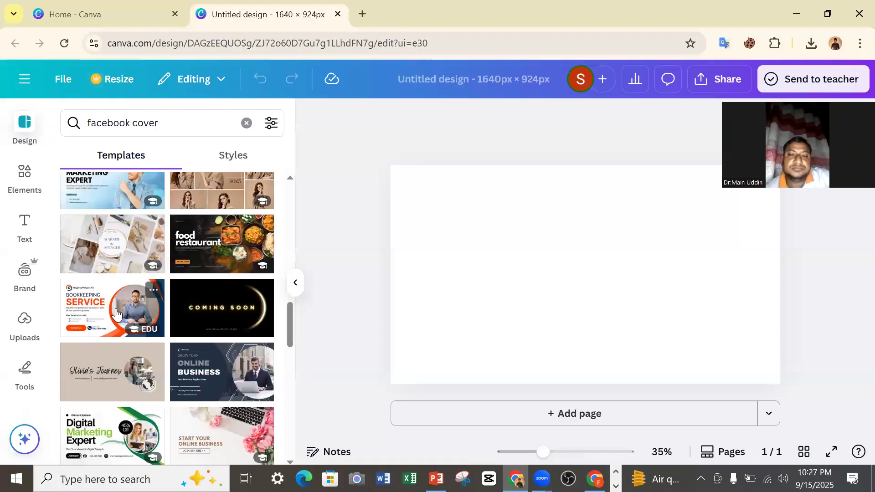
scroll(150, 296, up, 2)
scroll(196, 301, down, 3)
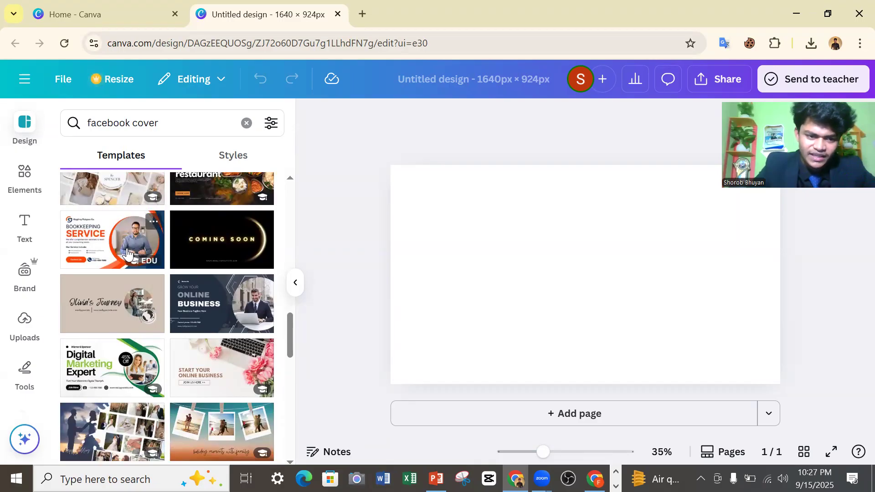
Apply the White and Orange Modern Bookkeeping Service Facebook Cover template to the blank page and deselect the page.
click(108, 239)
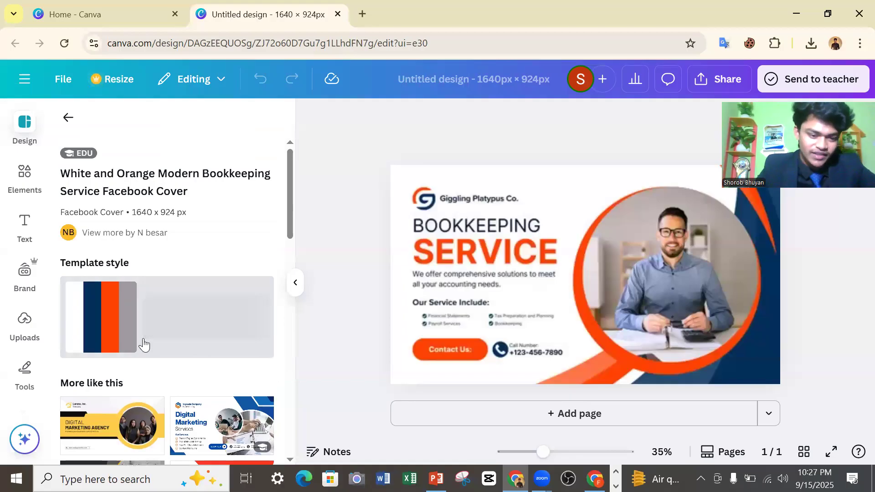
scroll(137, 346, down, 3)
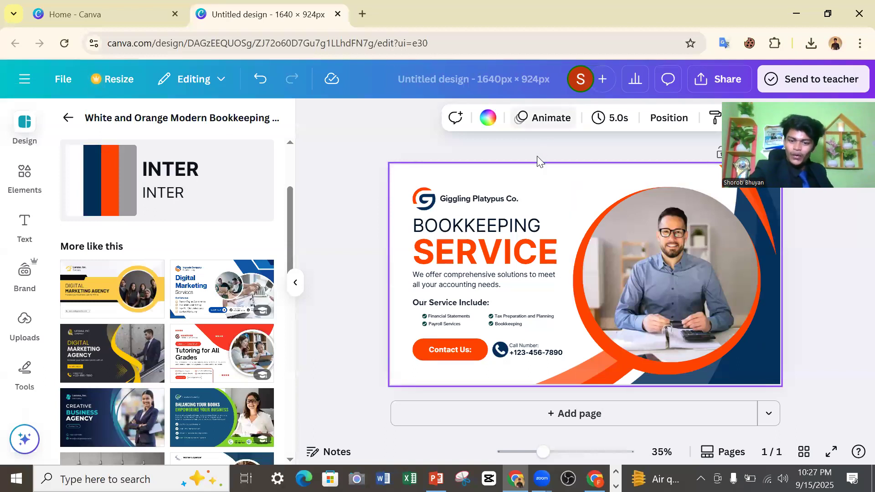
click(559, 151)
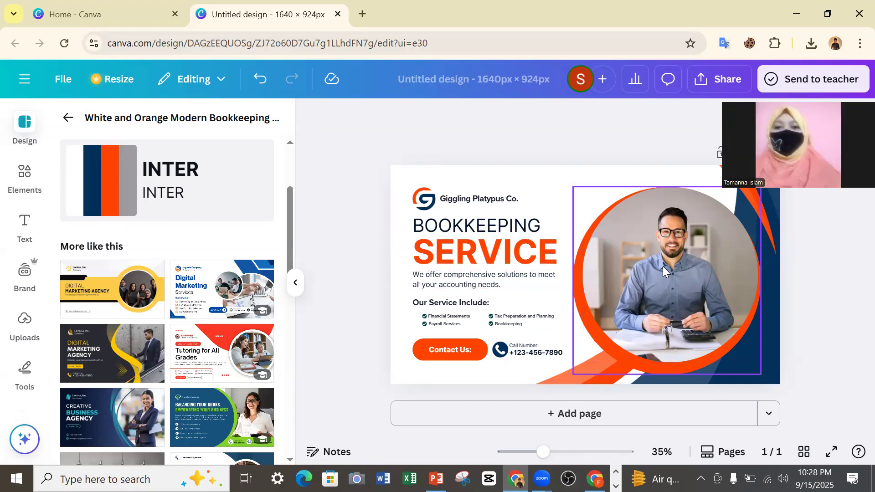
Move the circular photo of the man over the text block and shift the orange circle and navy decorative shapes out of place.
drag(683, 255, 530, 254)
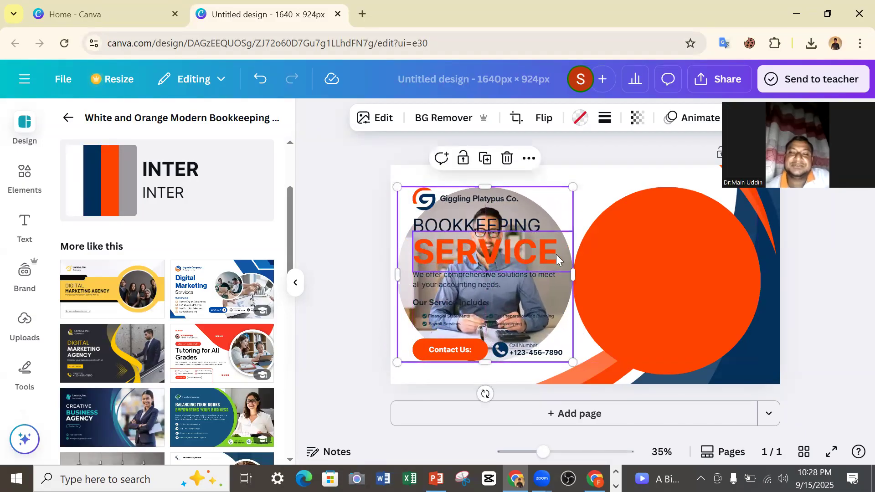
click(629, 252)
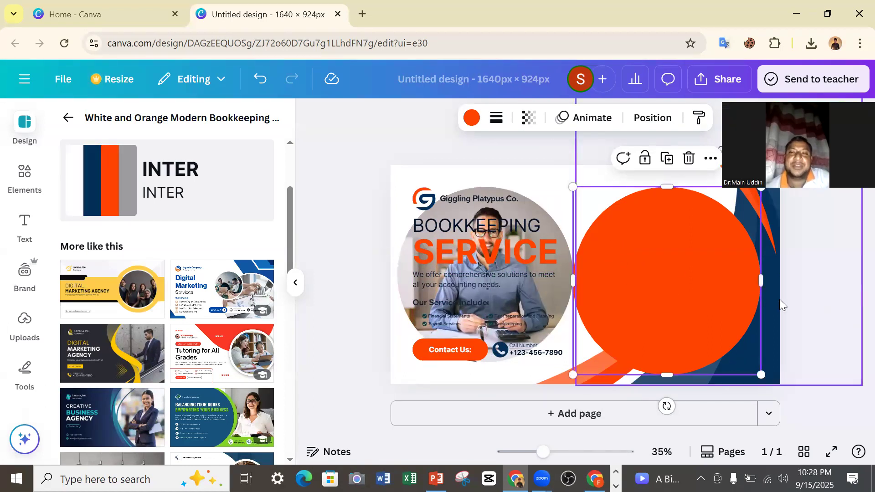
click(806, 317)
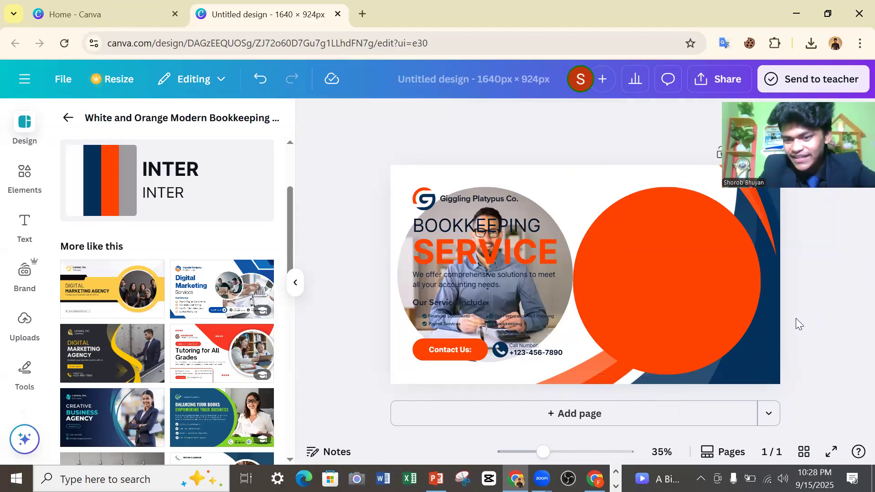
drag(761, 351, 622, 322)
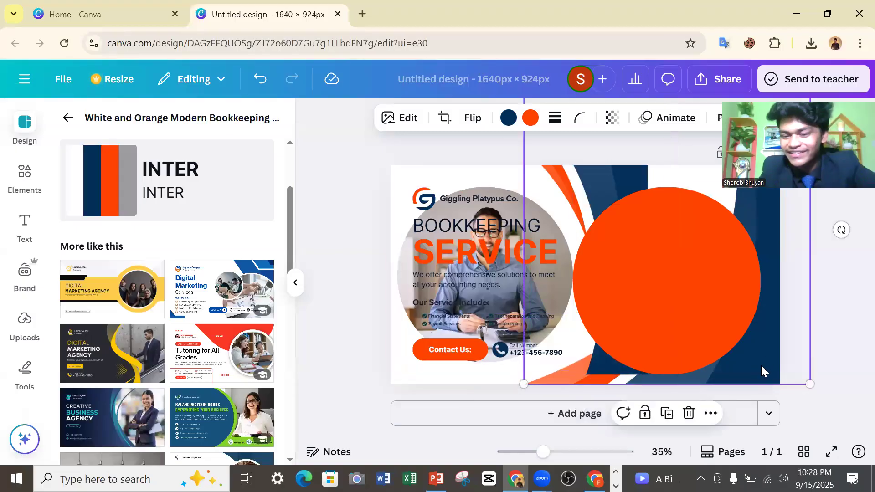
drag(758, 362, 706, 346)
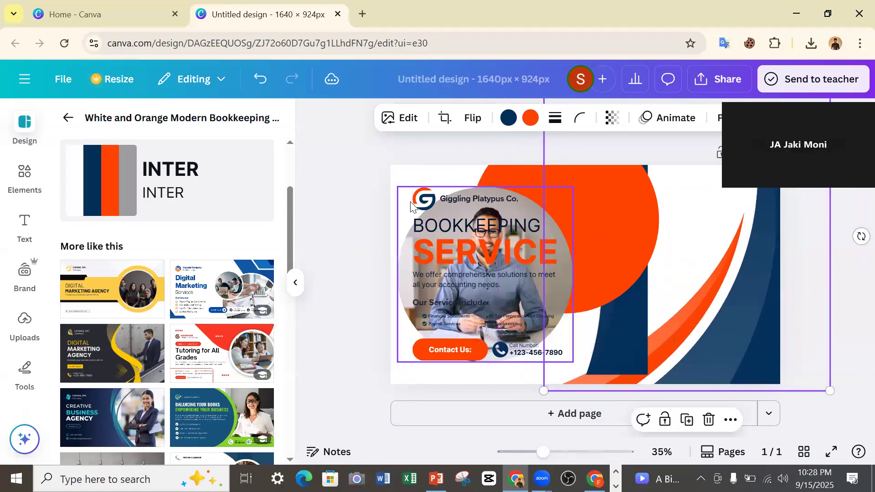
Select the portrait photo, the "Contact Us:" label, the phone icon and the phone number text one after another.
click(427, 236)
click(438, 293)
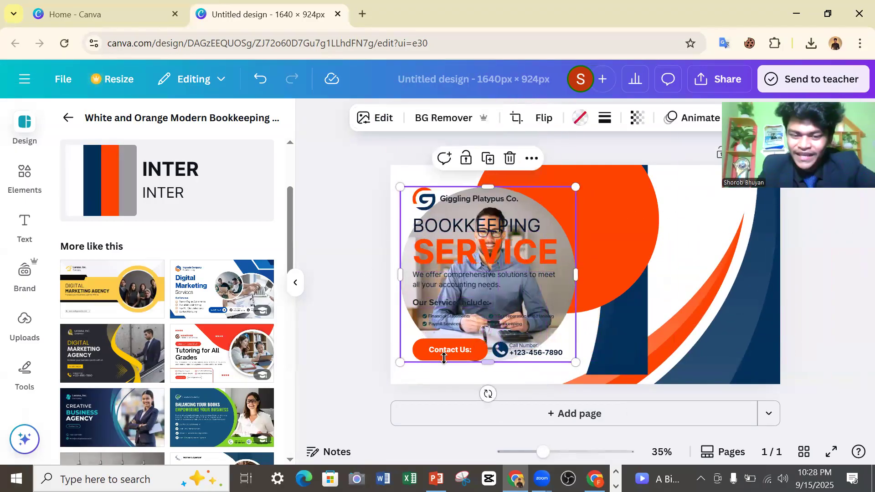
click(475, 351)
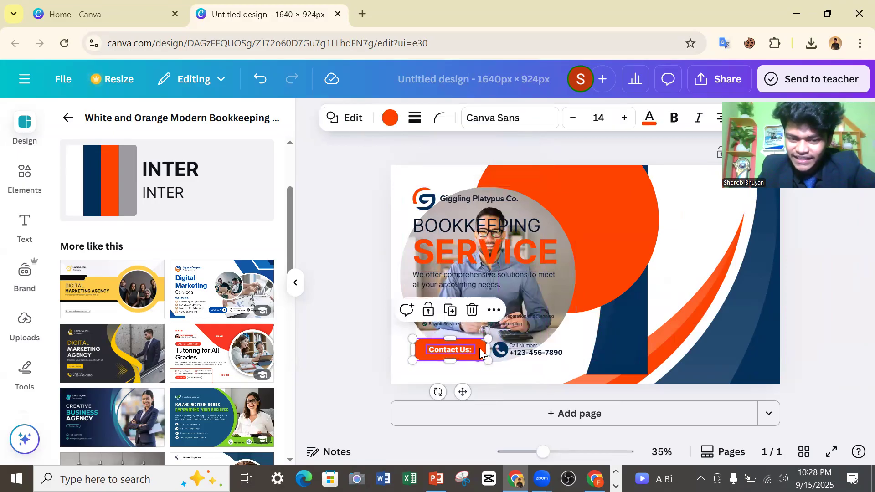
click(499, 354)
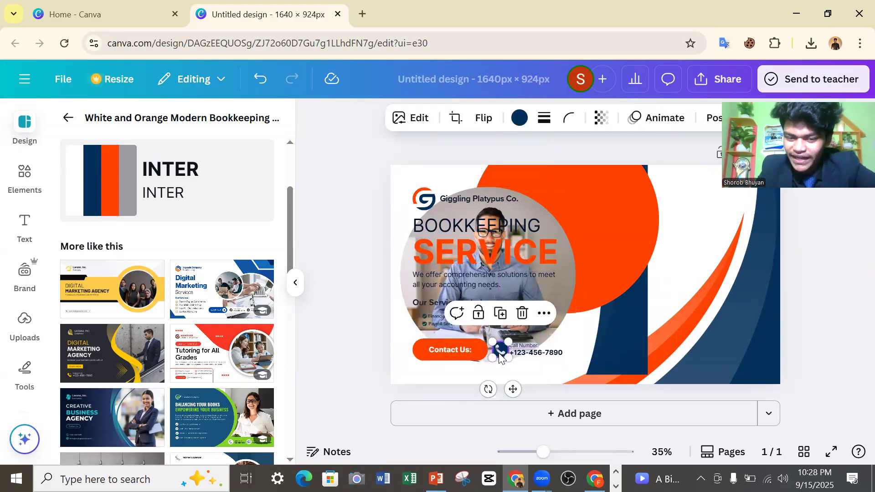
click(527, 353)
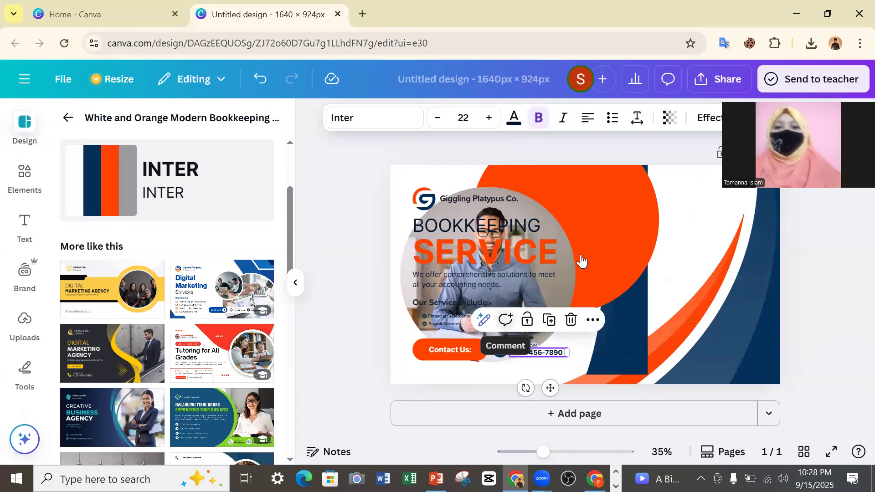
Undo the displaced template elements back to the blank page and restore the bookkeeping cover template in its original layout.
click(260, 79)
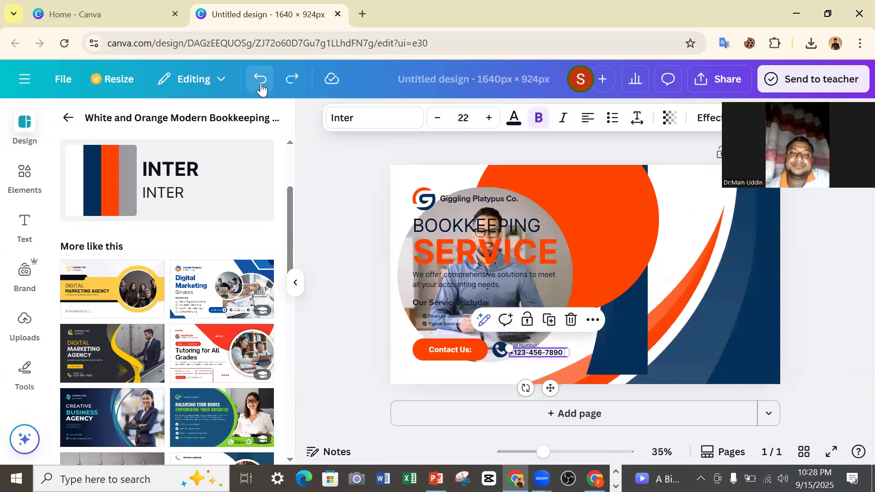
click(260, 80)
click(260, 80)
click(260, 80)
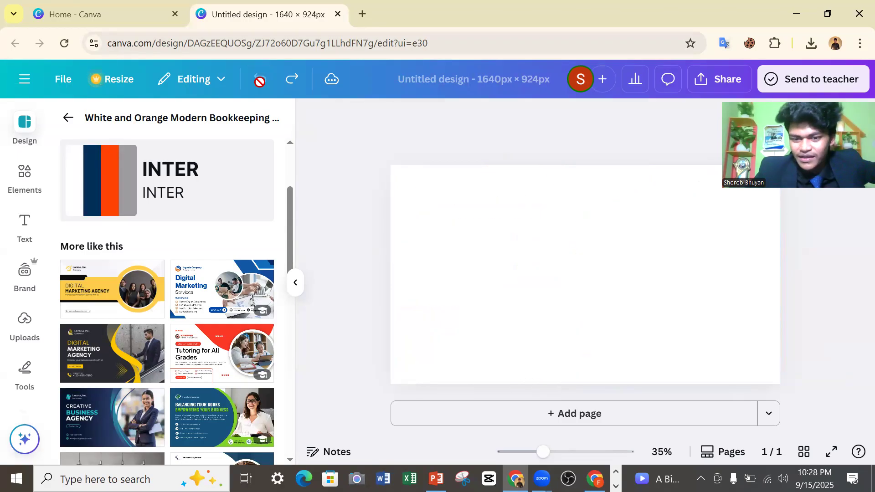
click(291, 80)
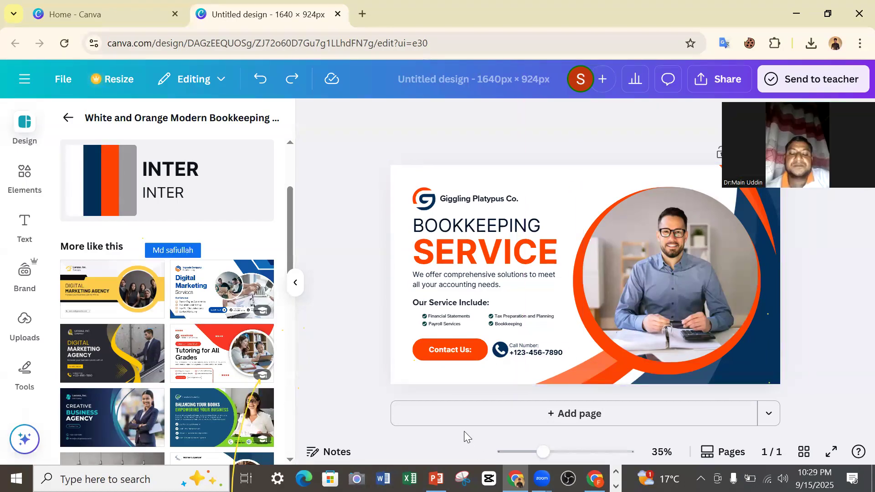
Add a blank second page below the bookkeeping cover and browse the similar templates.
click(571, 412)
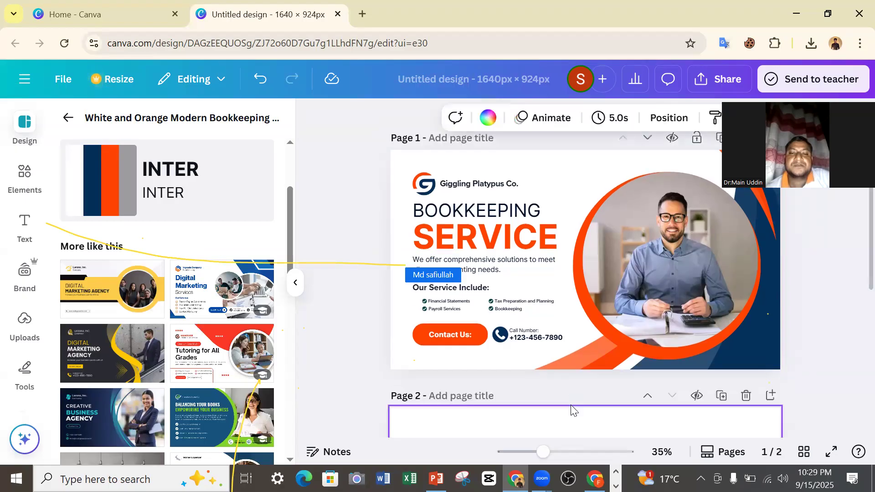
scroll(566, 395, up, 5)
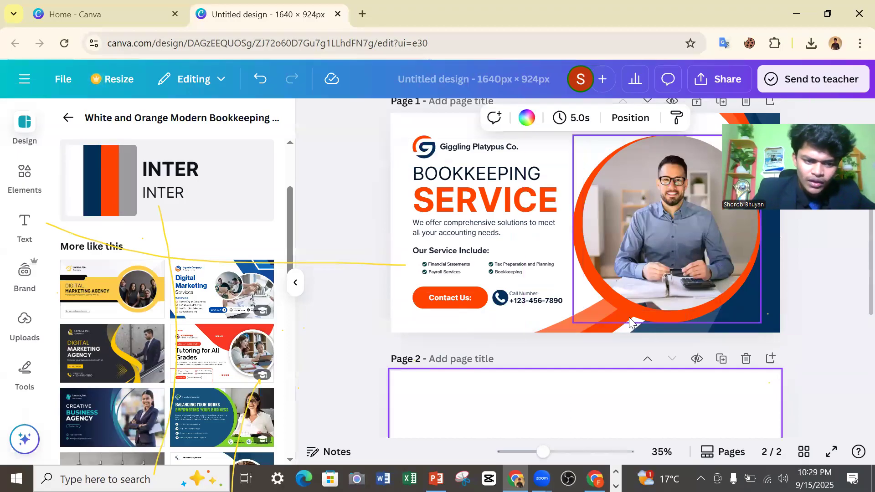
scroll(223, 373, down, 2)
scroll(224, 373, down, 2)
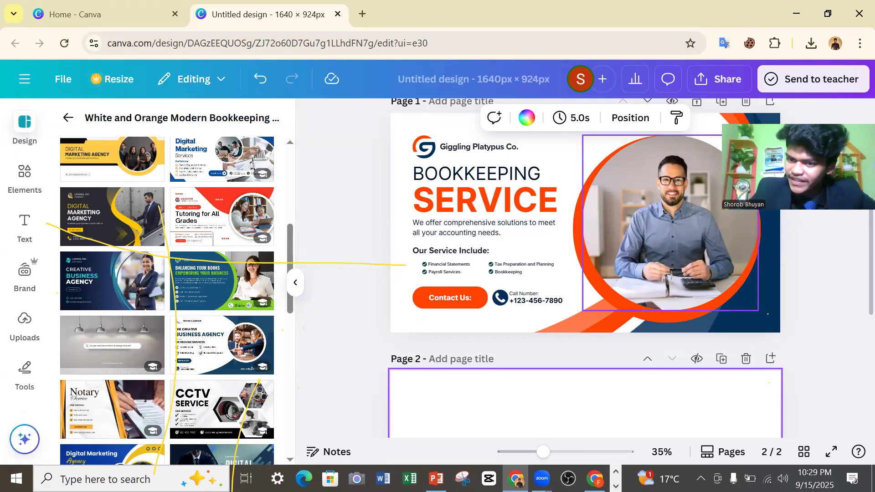
Delete the man's photo from the circular frame on page 1, leaving the empty frame in place.
drag(699, 228, 691, 227)
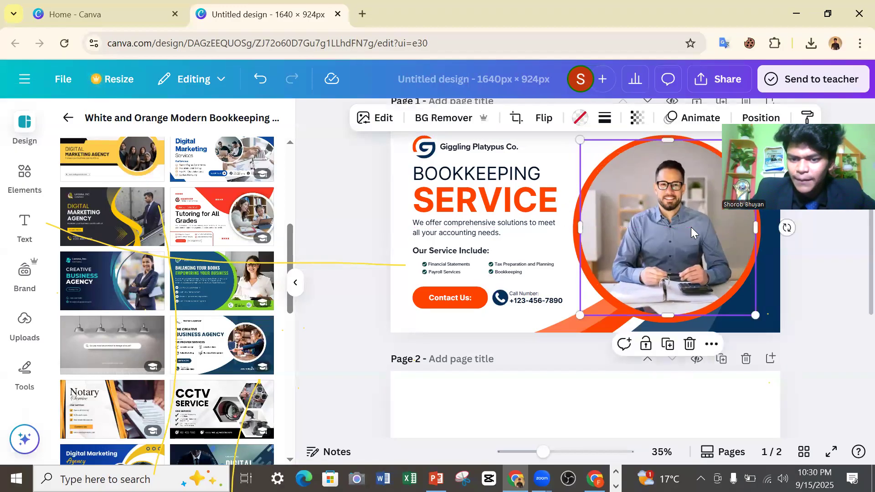
right_click(708, 196)
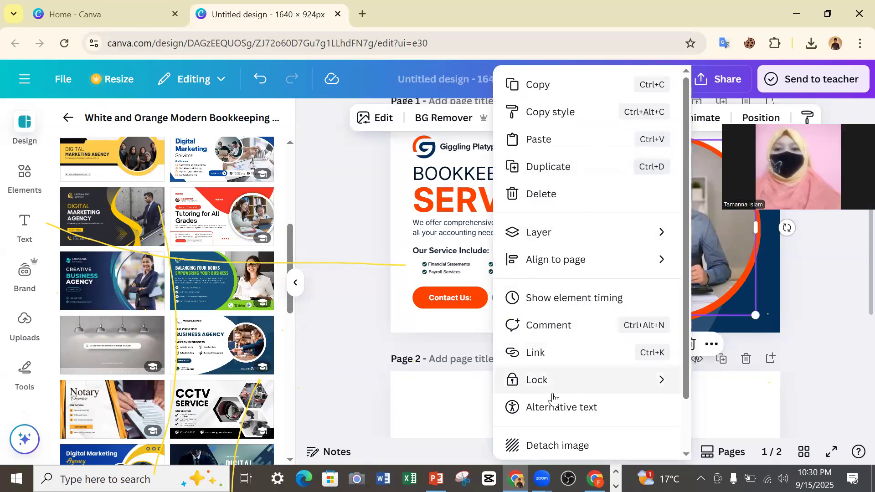
click(716, 205)
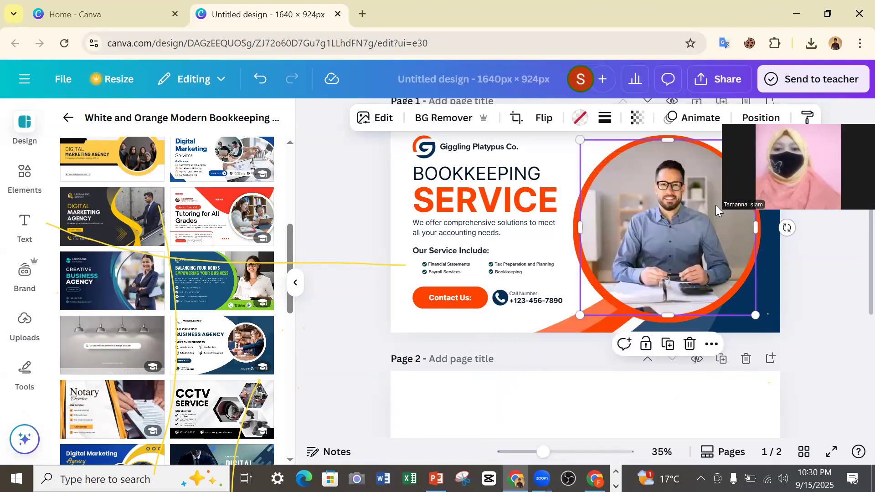
click(688, 347)
click(674, 378)
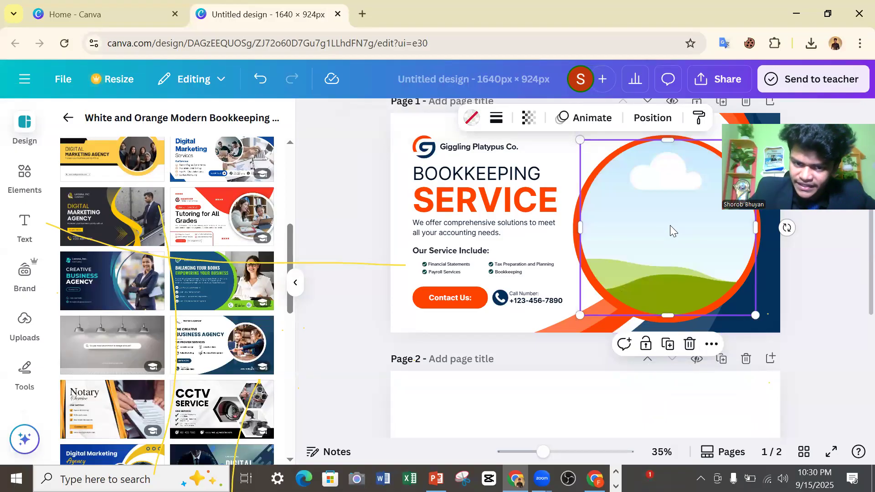
Replace the orange heading SERVICE with the text "CANVA DISIGN".
double_click(542, 203)
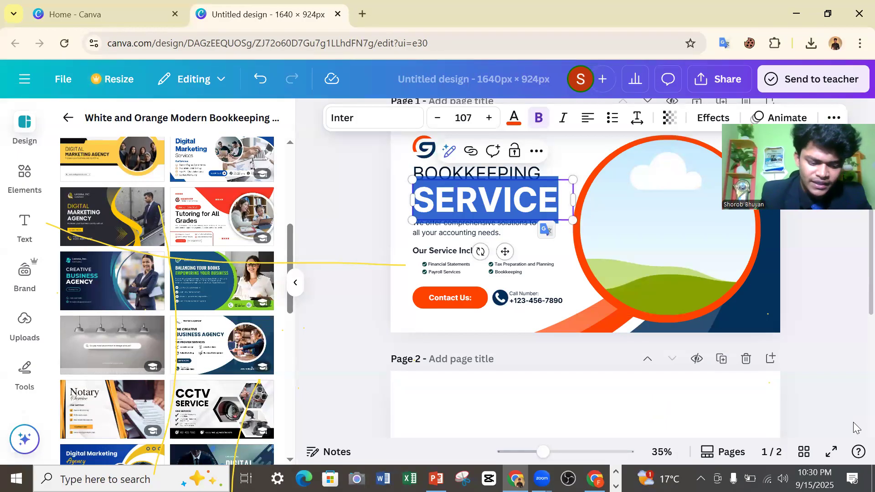
text(CA)
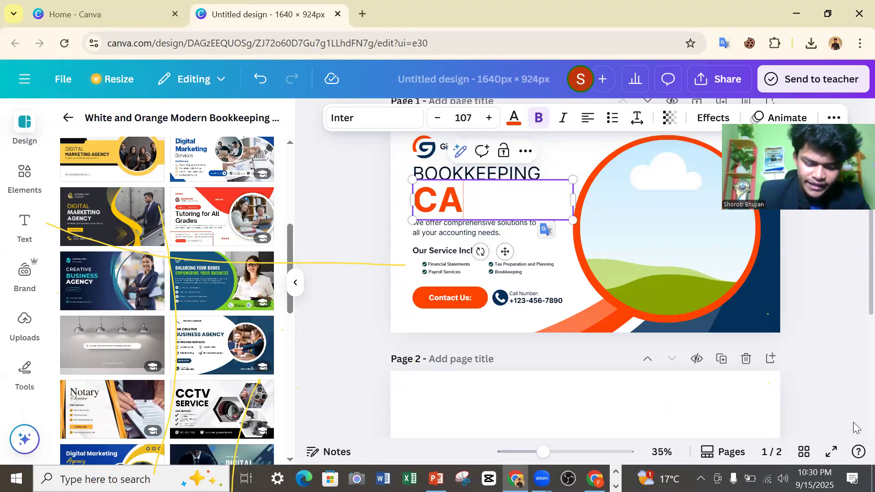
text(NVA D)
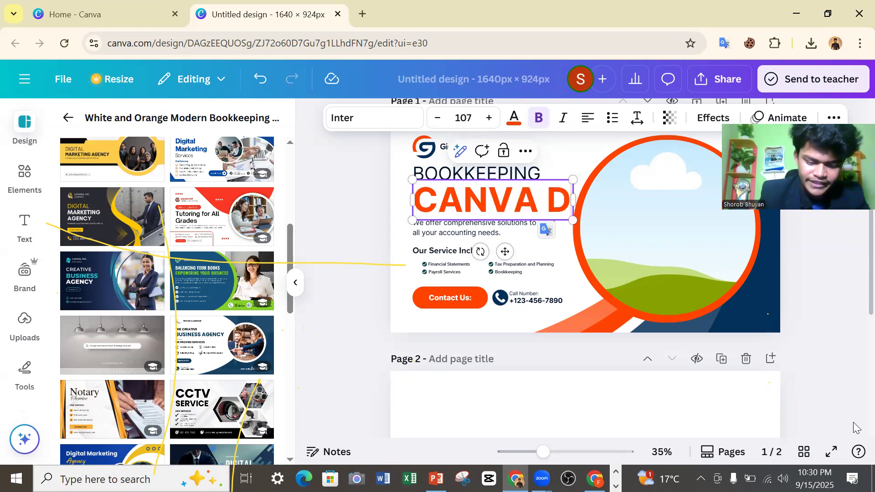
text(ISI)
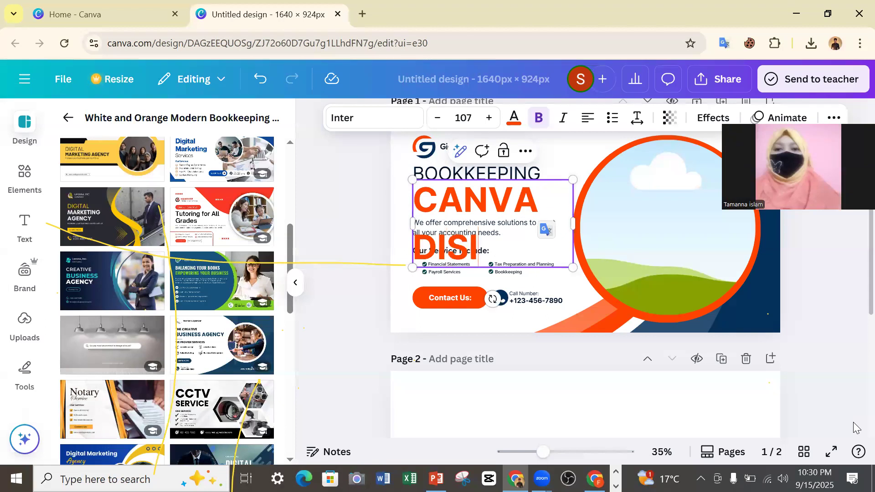
text(GN)
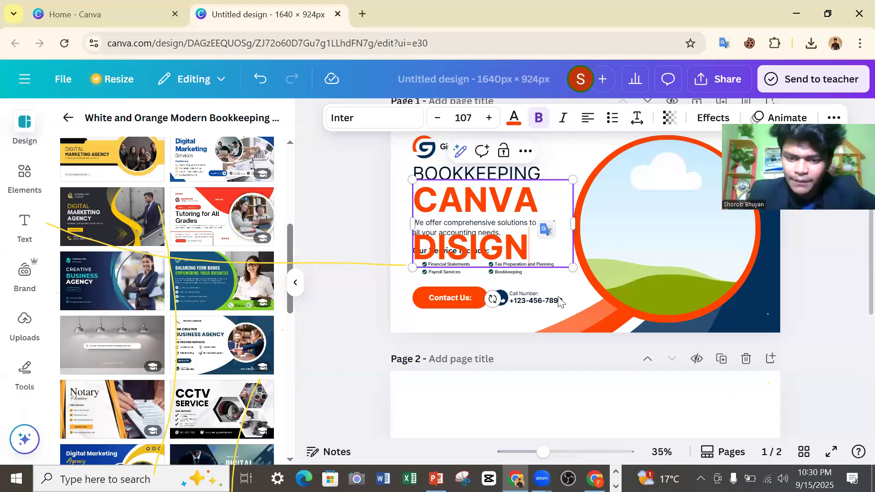
Scale the CANVA DISIGN heading to size 50.2, fit it on one line below BOOKKEEPING, and undo the last widening and move.
drag(574, 265, 523, 240)
drag(524, 210, 585, 210)
drag(586, 240, 565, 214)
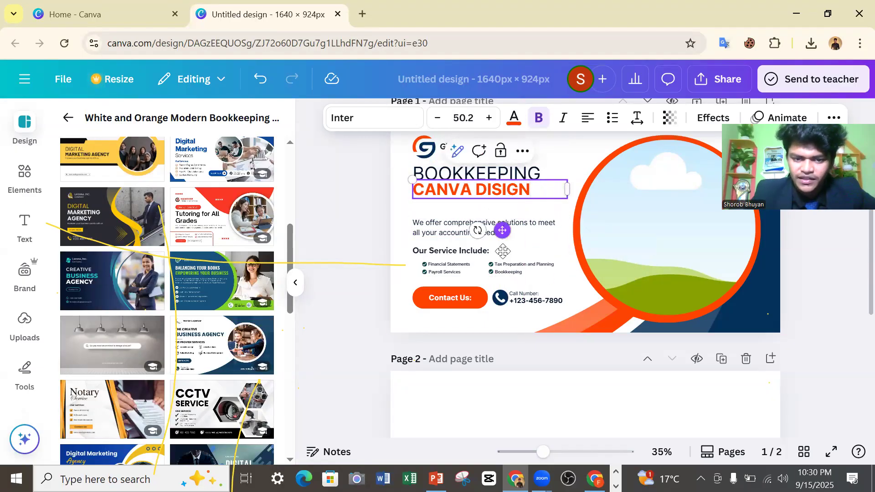
drag(503, 230, 503, 240)
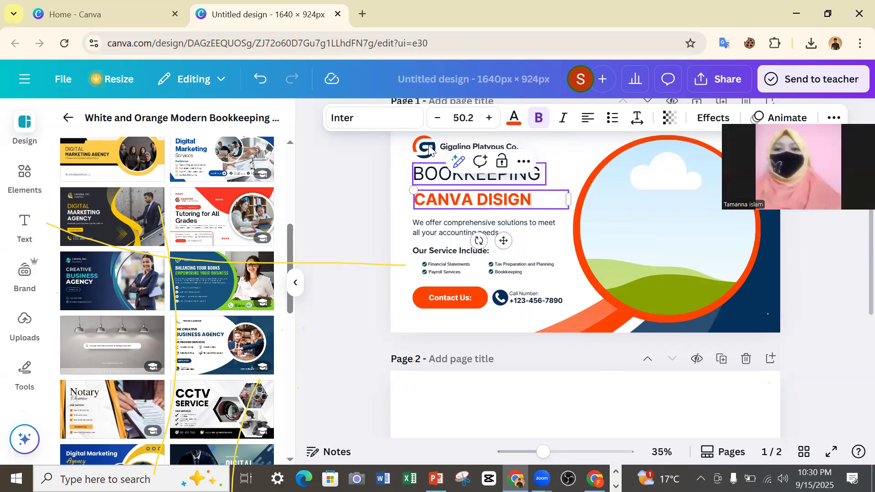
key(ctrl+z)
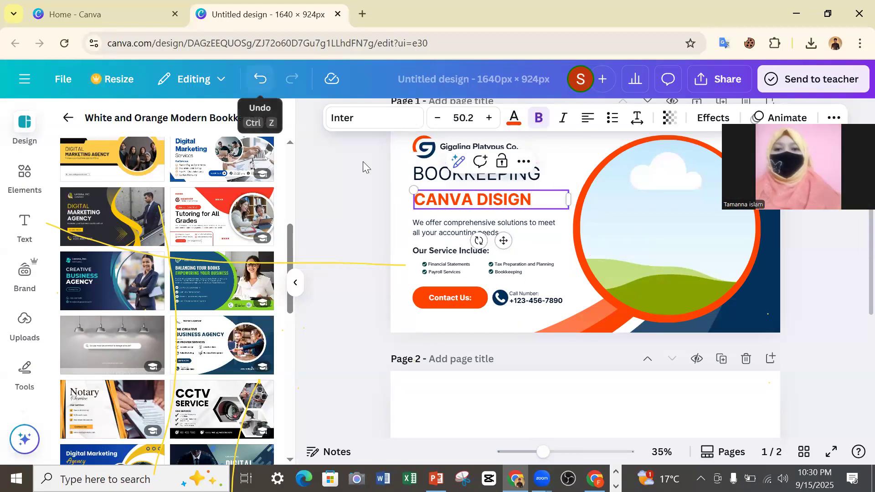
key(ctrl+z)
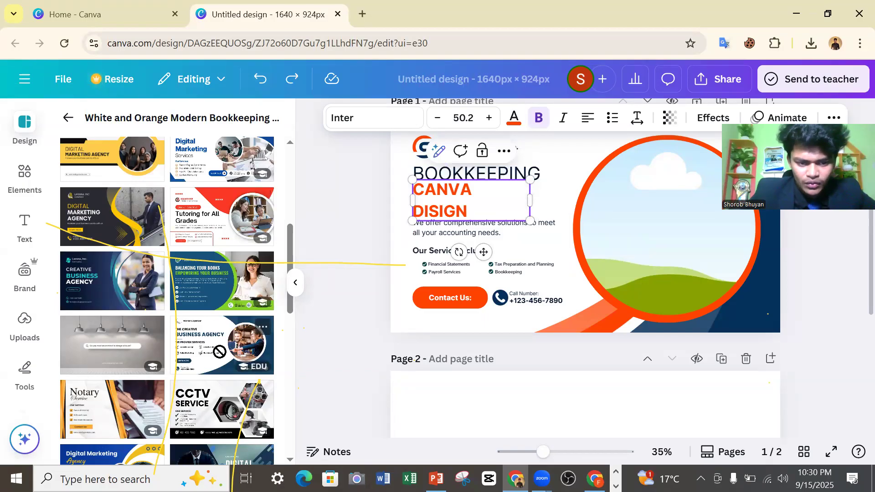
Add the Navy And White Modern The Creative Business Agency Facebook Cover template as a new page and view the pages.
click(212, 362)
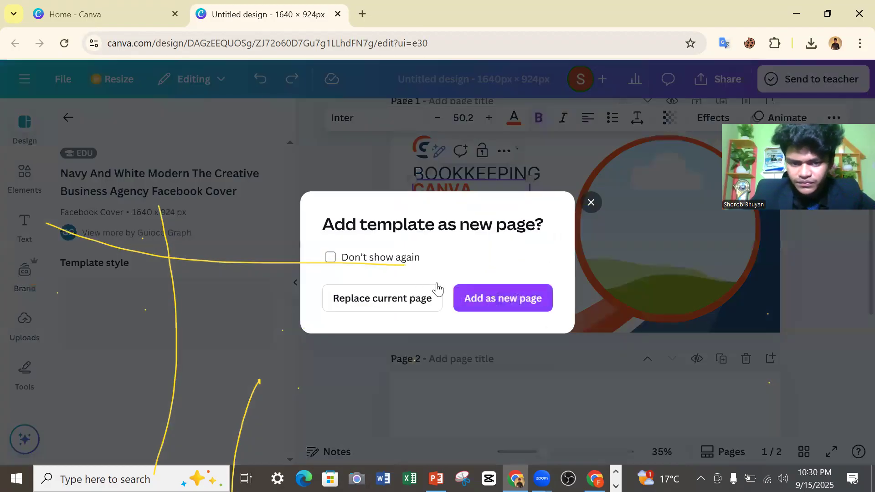
click(488, 301)
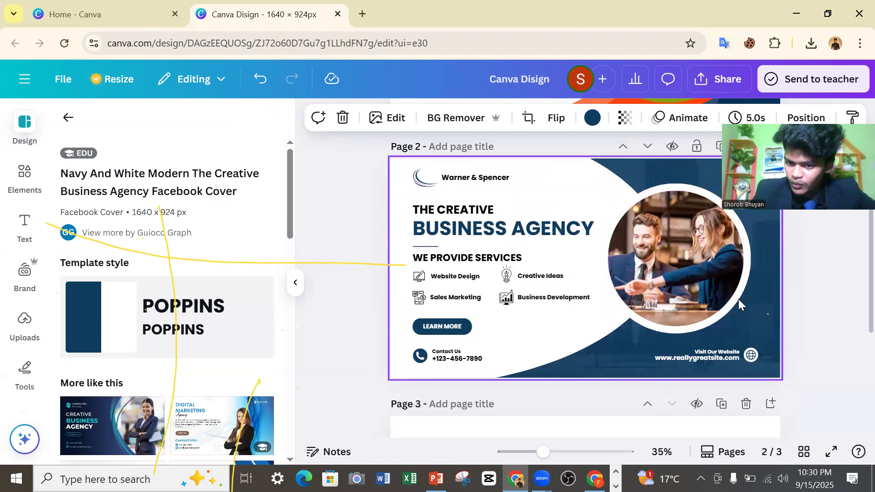
scroll(732, 307, down, 3)
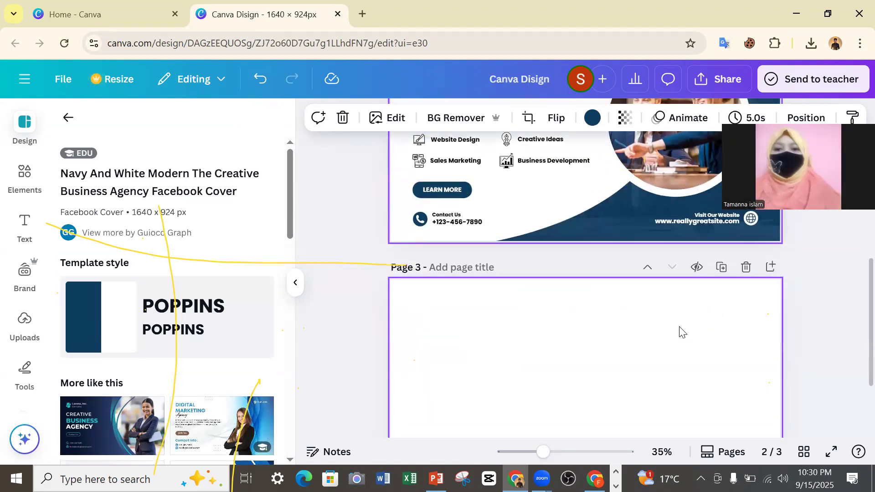
scroll(675, 331, up, 3)
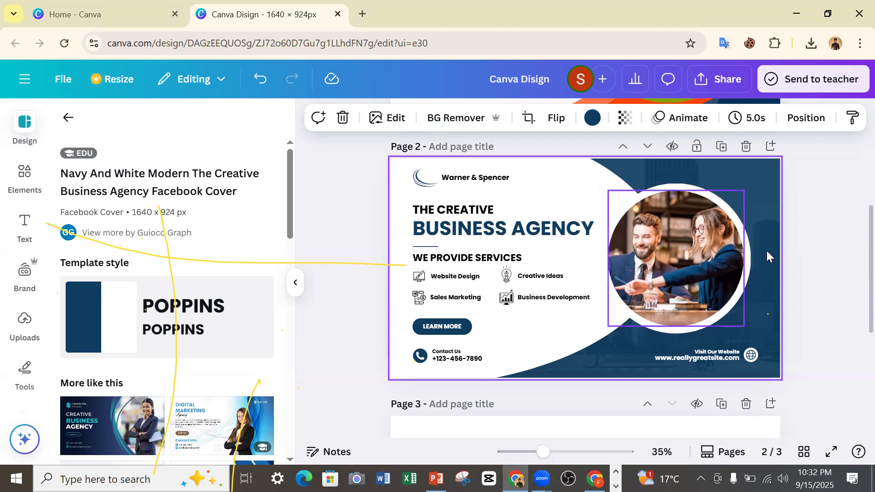
Select the blank third page, look up "Bulding" among the elements, open AI image generation for it, and leave the generator.
scroll(664, 307, down, 2)
click(636, 375)
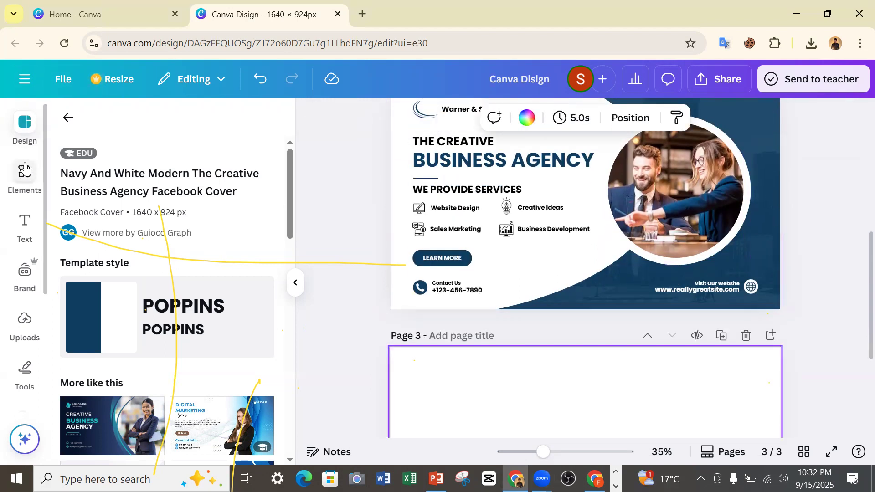
mouse_move(86, 161)
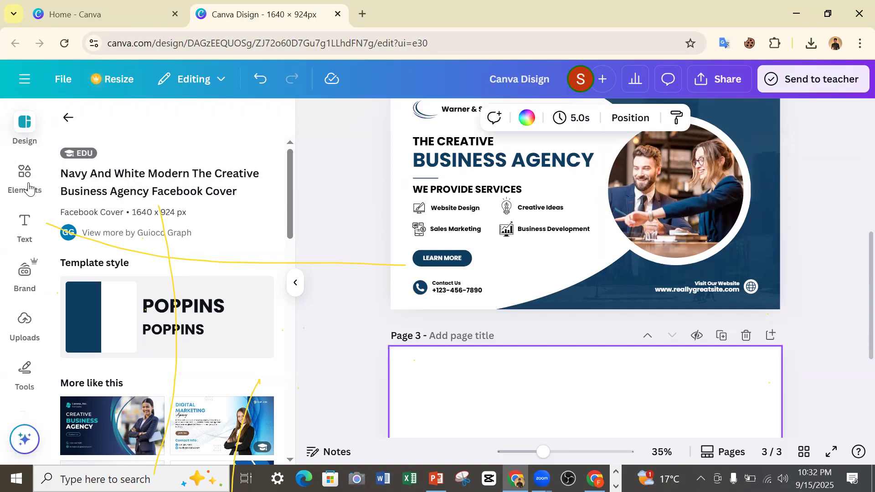
click(28, 188)
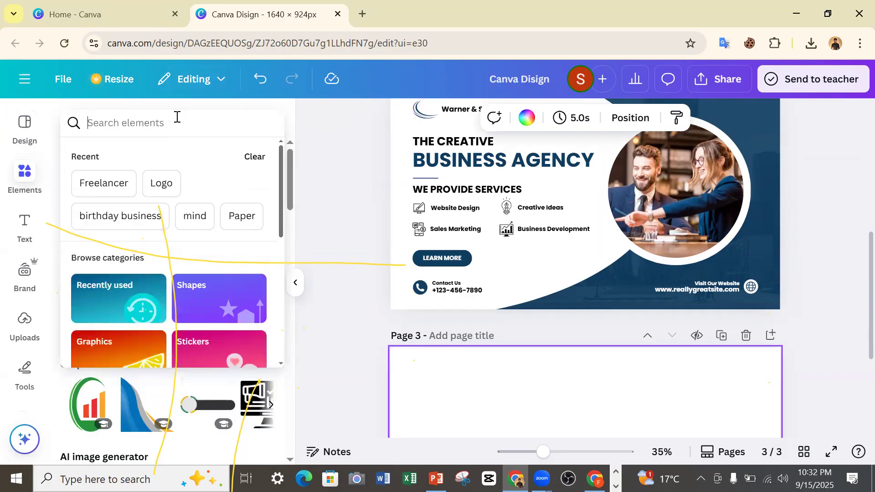
text(t)
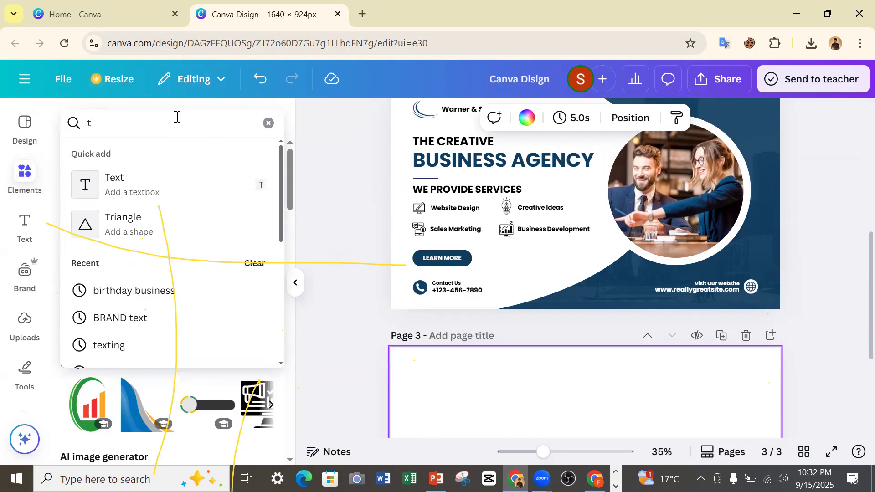
key(BackSpace)
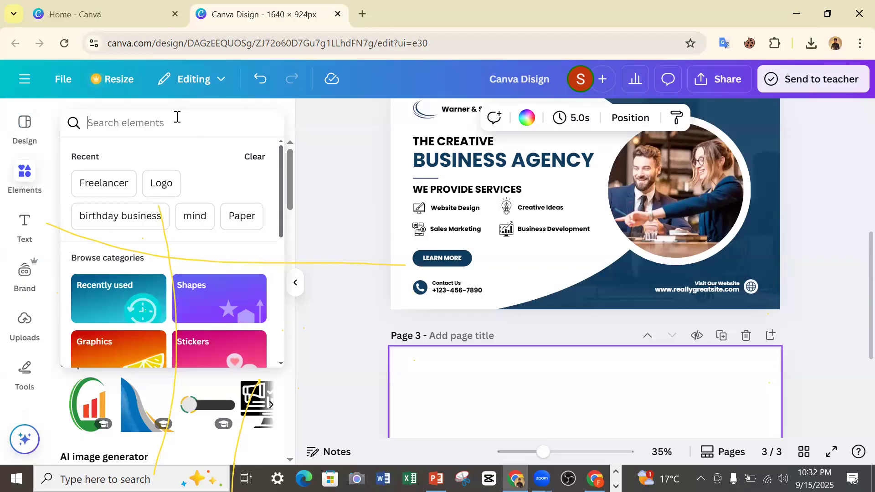
text(Bul)
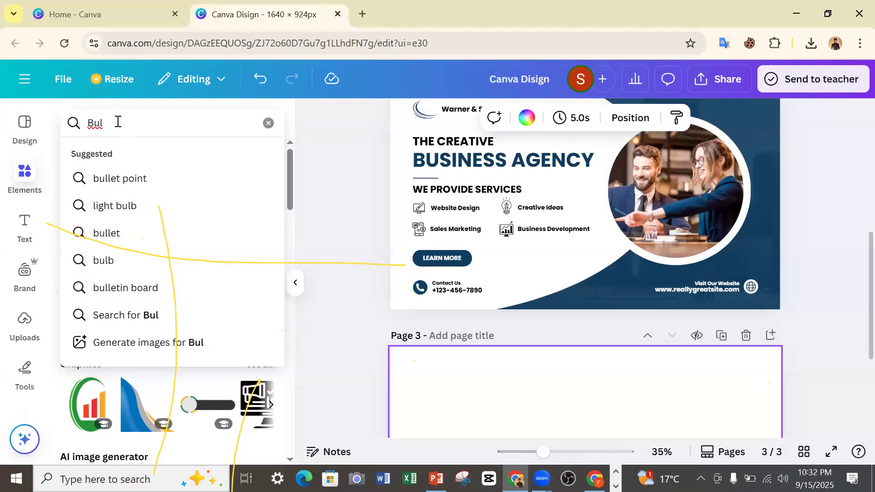
text(ding)
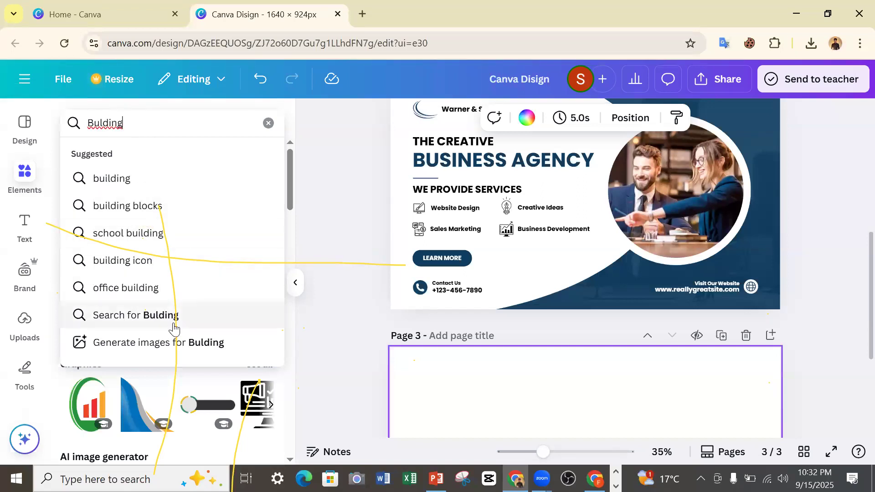
click(211, 345)
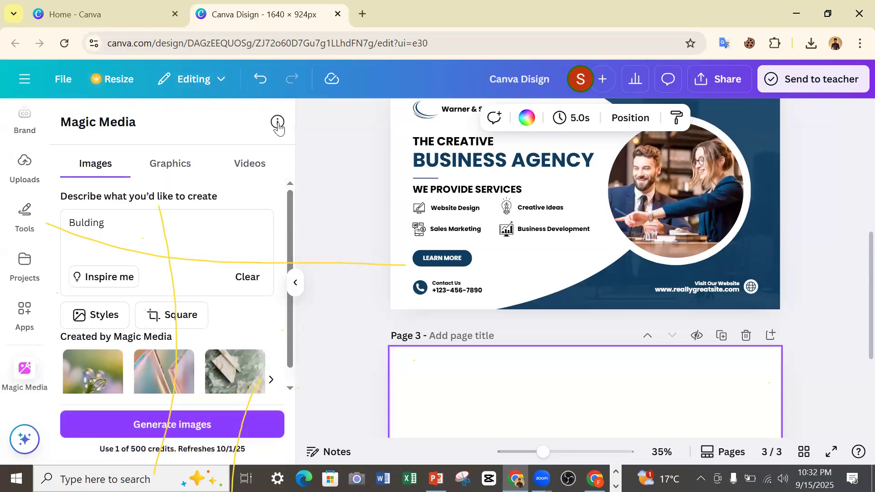
click(32, 155)
scroll(25, 169, up, 3)
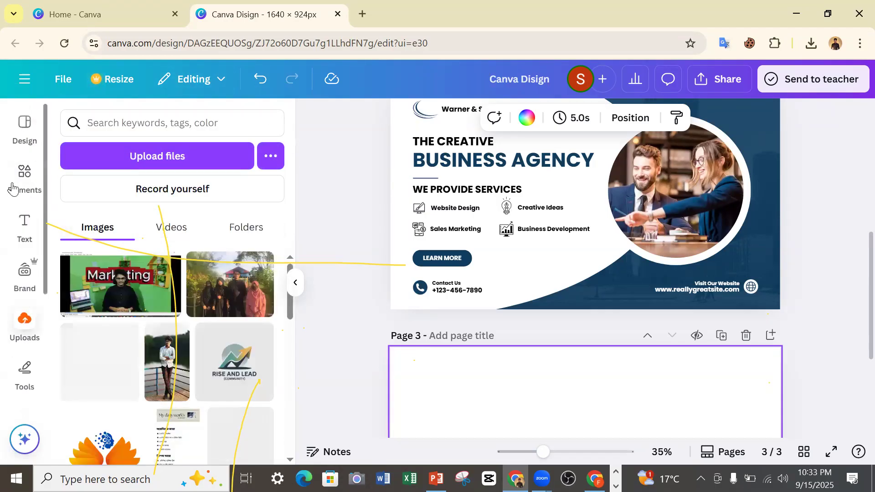
Search the elements for "bulding" and try to add the first building graphic to the blank third page.
click(24, 183)
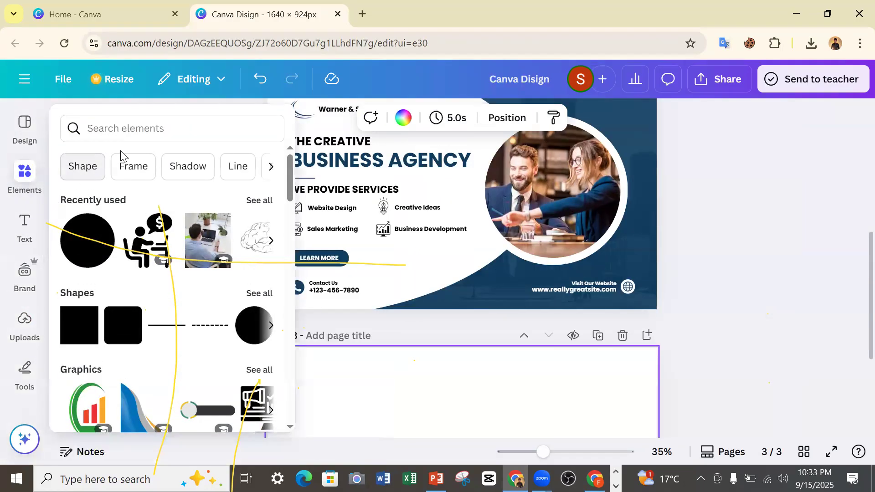
click(123, 124)
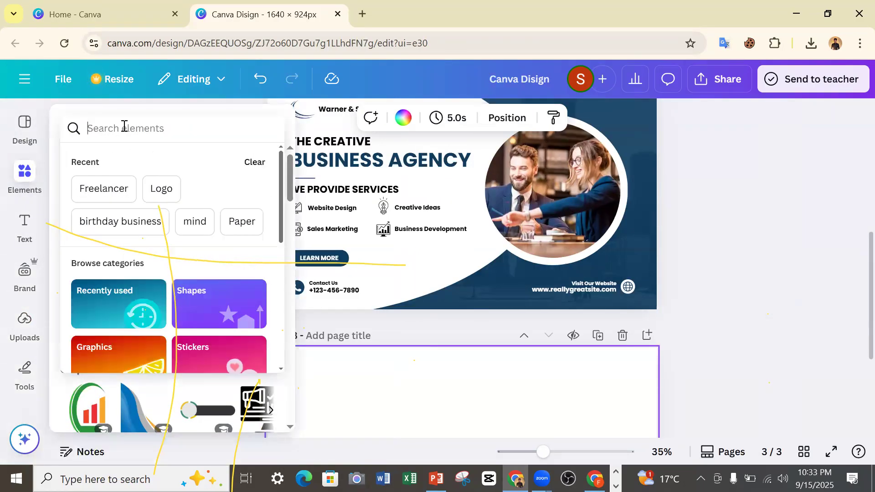
text(bu)
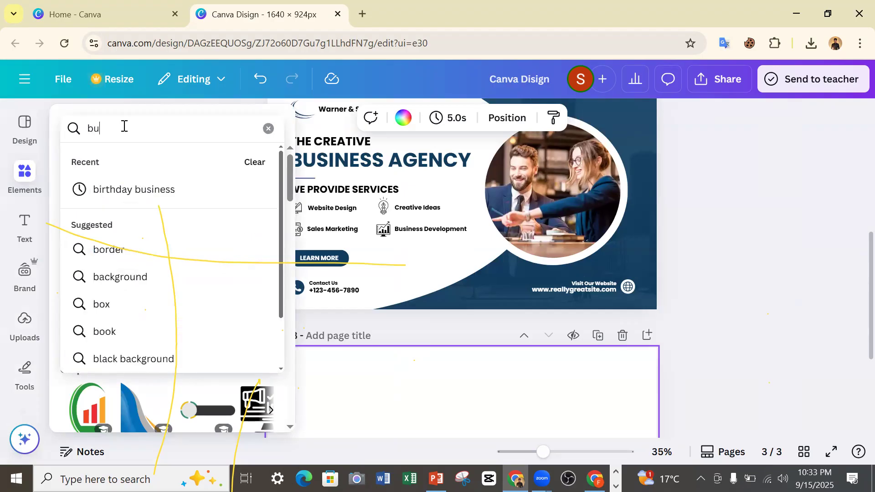
text(ldin)
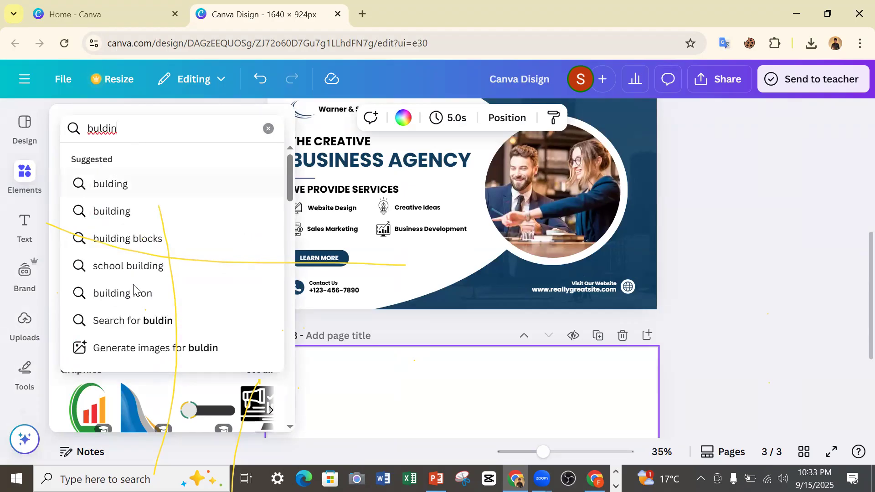
click(121, 194)
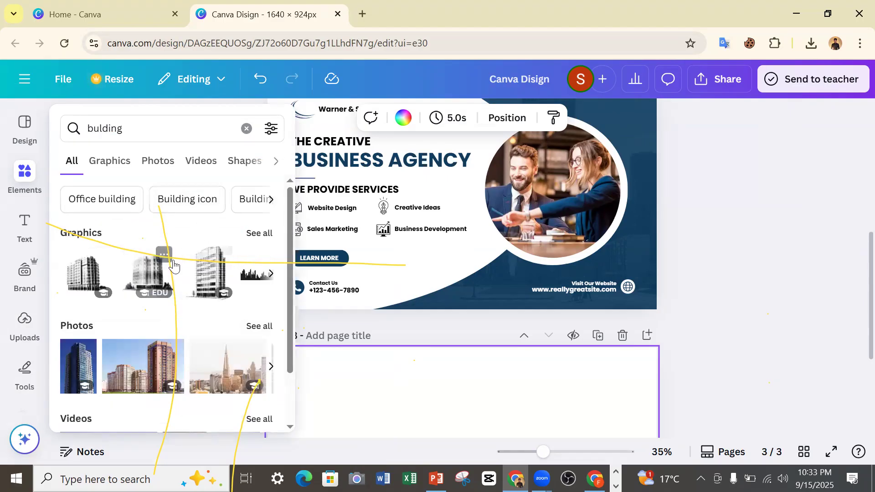
click(93, 273)
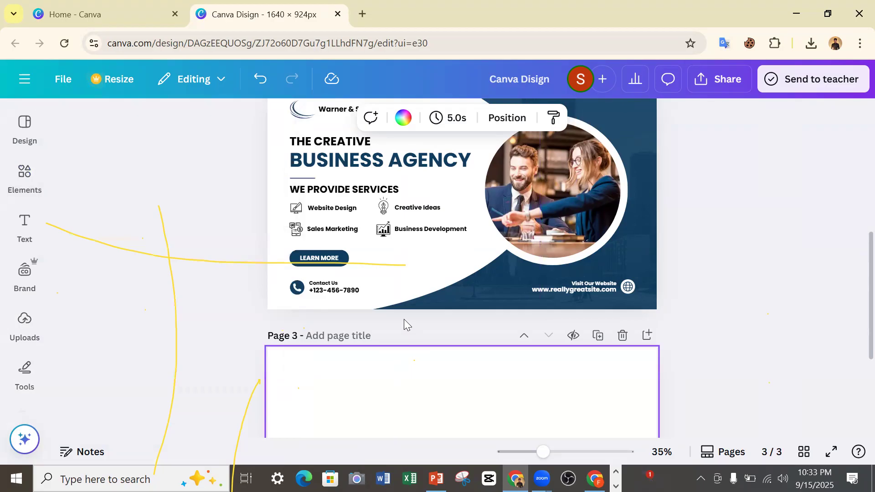
Browse the photo results for "bulding" and add the blue glass skyscraper photo with the construction crane to page 3.
click(24, 177)
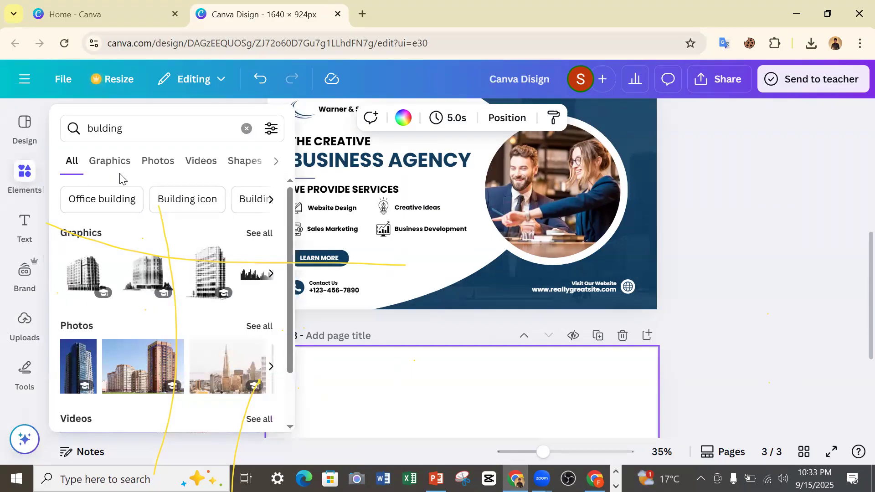
click(156, 164)
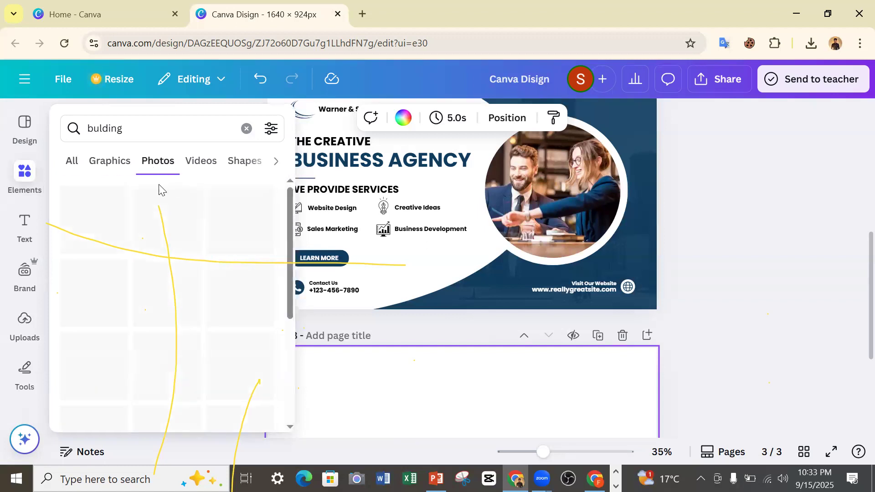
scroll(178, 228, down, 2)
scroll(105, 273, down, 2)
scroll(109, 275, down, 5)
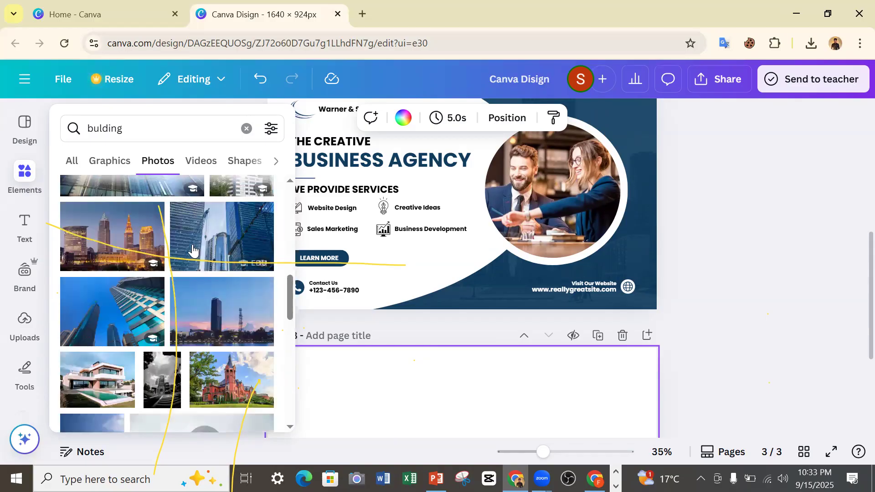
scroll(203, 242, down, 5)
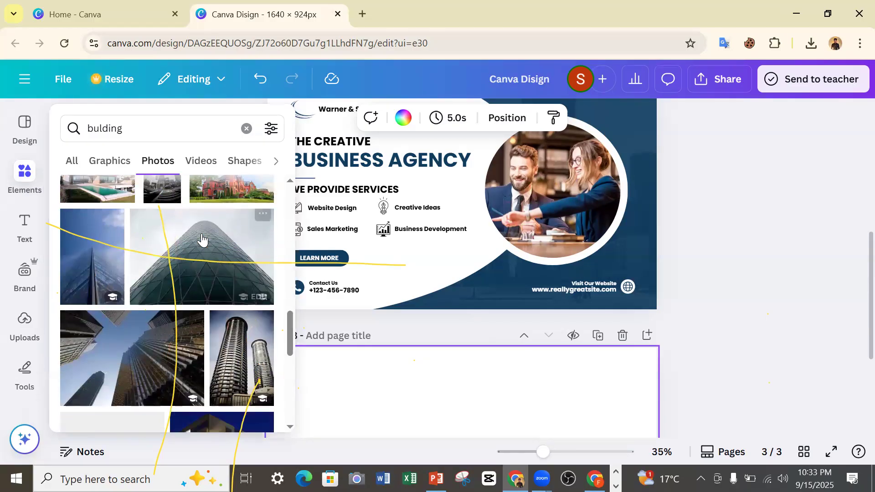
scroll(201, 237, down, 6)
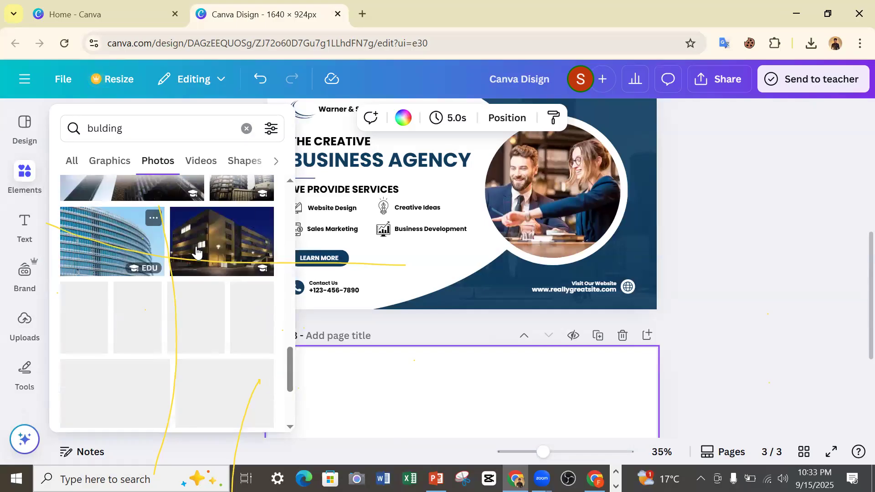
scroll(201, 251, down, 4)
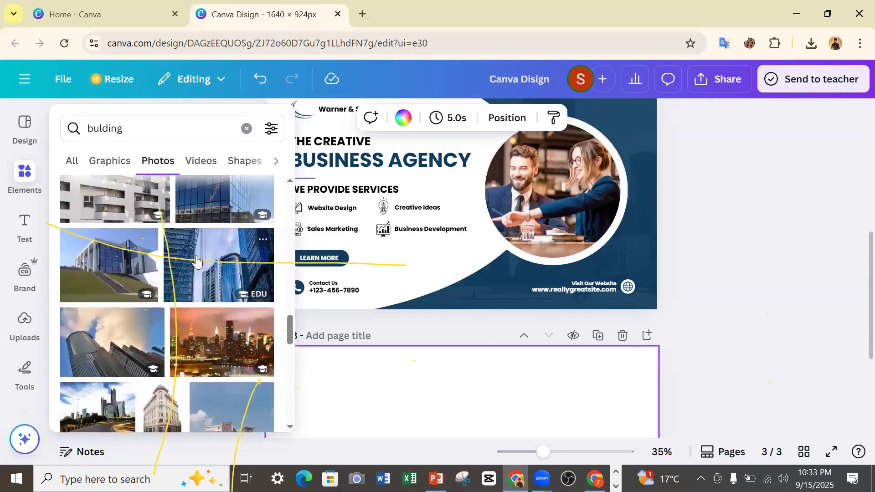
scroll(187, 252, up, 3)
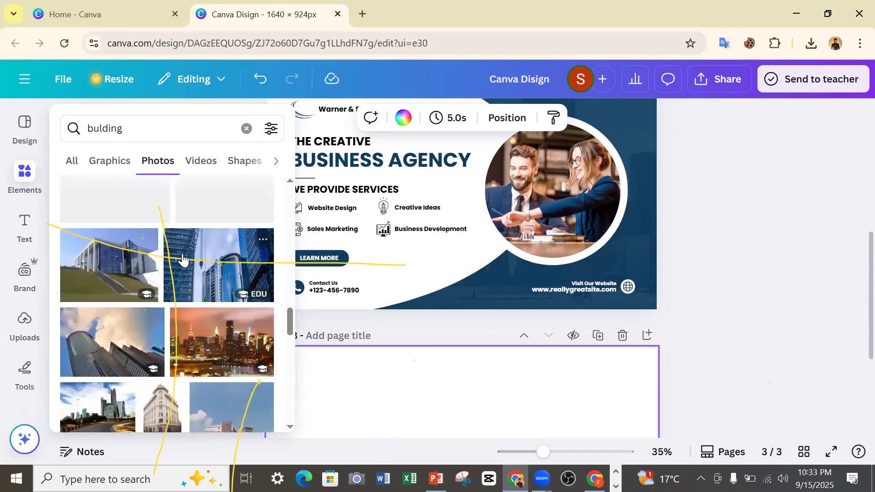
click(216, 267)
scroll(526, 299, down, 4)
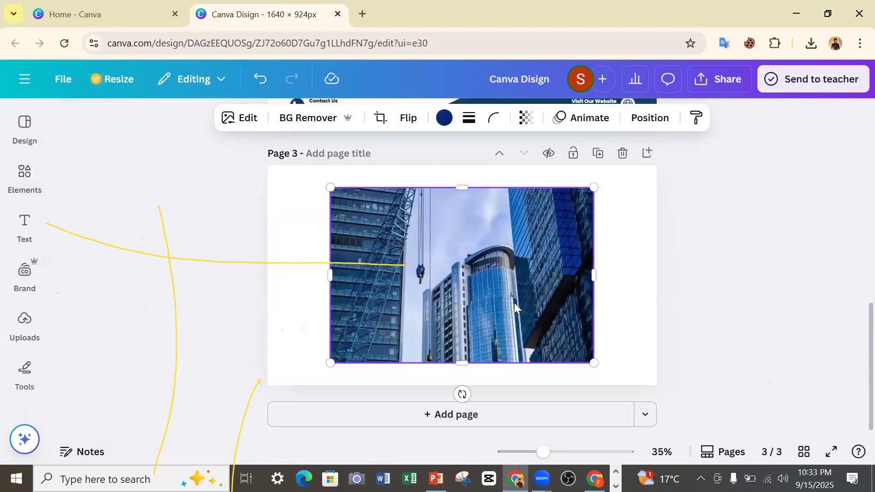
Move the skyscraper photo to the page's upper corner and enlarge it until it covers all of page 3.
drag(496, 278, 431, 258)
drag(542, 353, 654, 433)
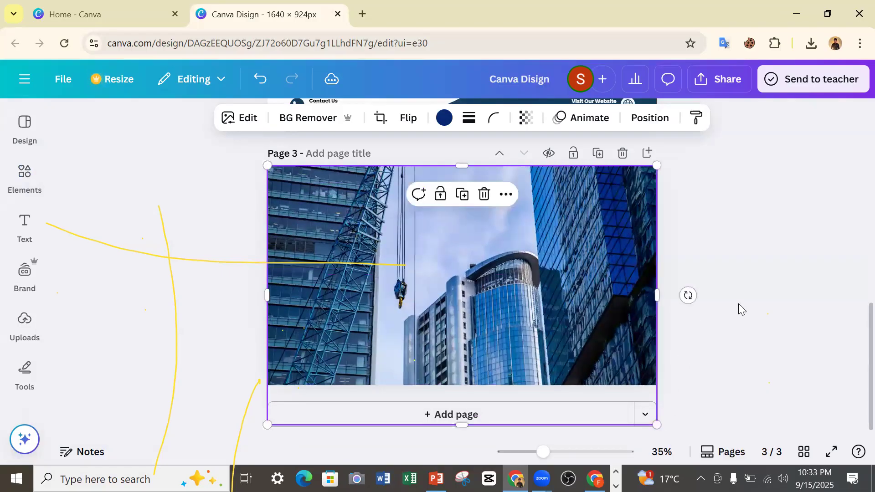
click(737, 287)
Compare the layouts of the template pages with the photo-covered third page.
scroll(680, 246, up, 6)
scroll(664, 251, down, 2)
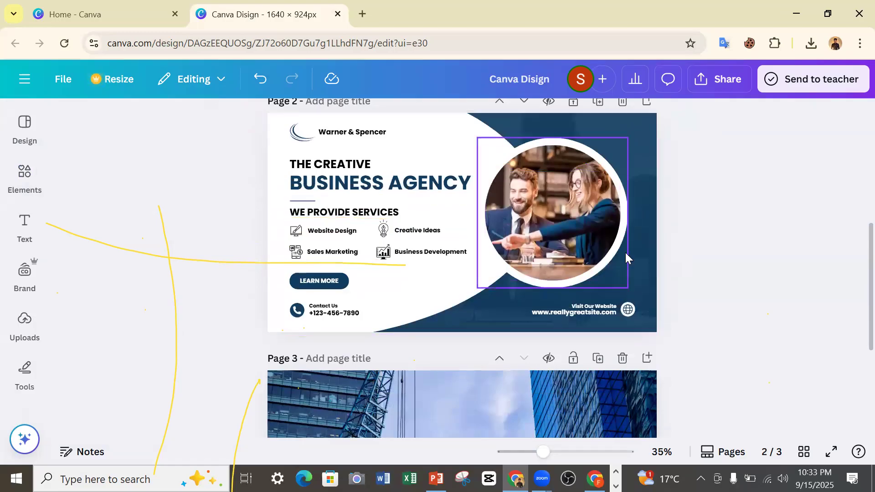
scroll(610, 273, down, 4)
scroll(598, 303, up, 6)
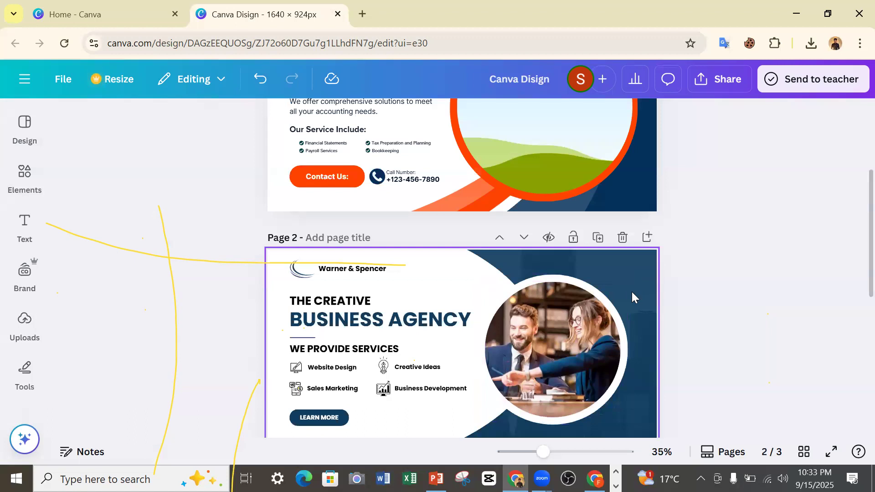
scroll(629, 280, down, 1)
scroll(626, 277, down, 4)
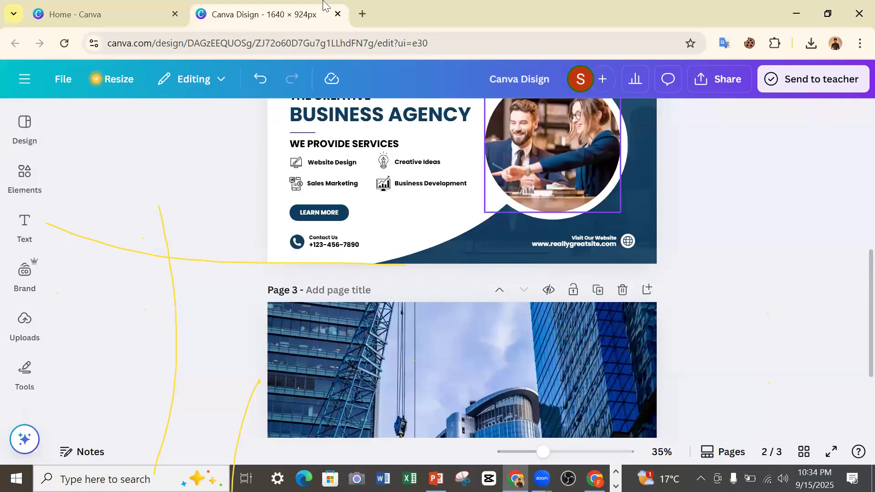
scroll(566, 377, down, 3)
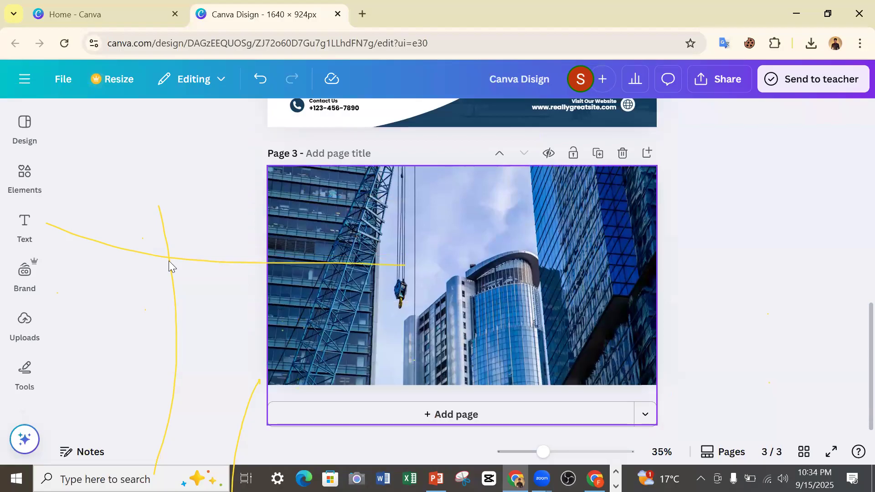
Add a square from the full shapes collection to page 3 and enlarge it to cover the whole photo.
click(19, 178)
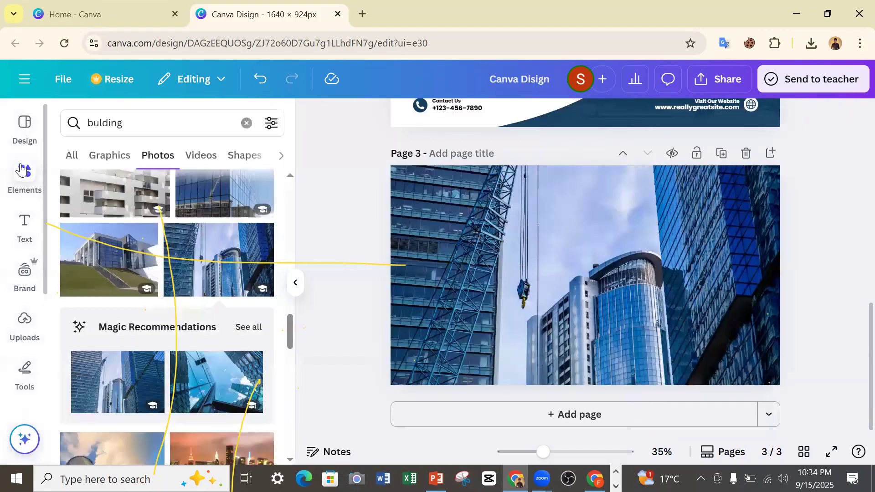
click(246, 123)
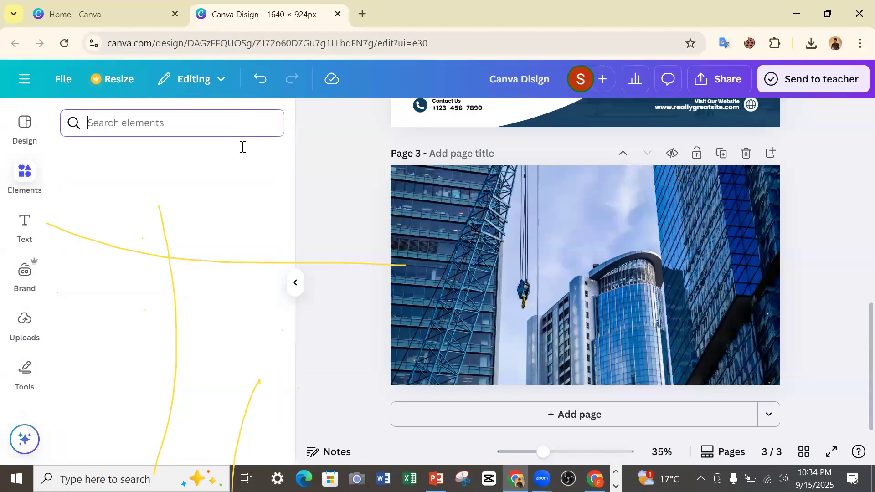
click(258, 288)
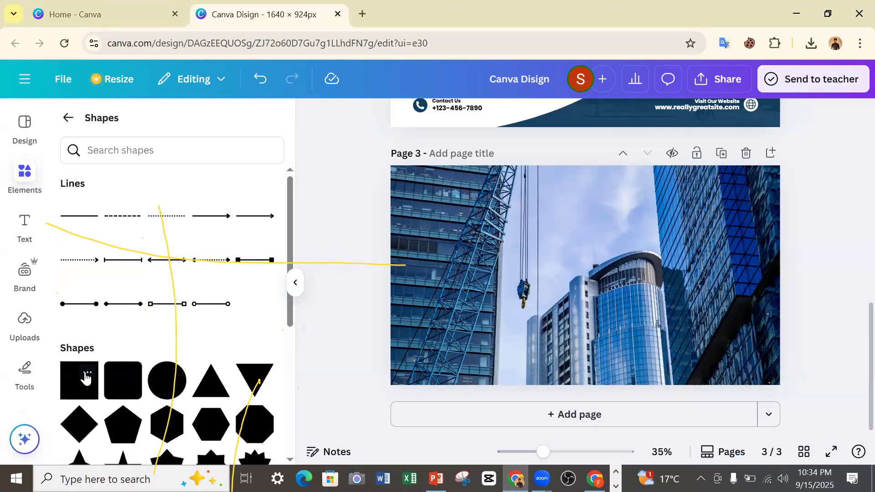
click(69, 370)
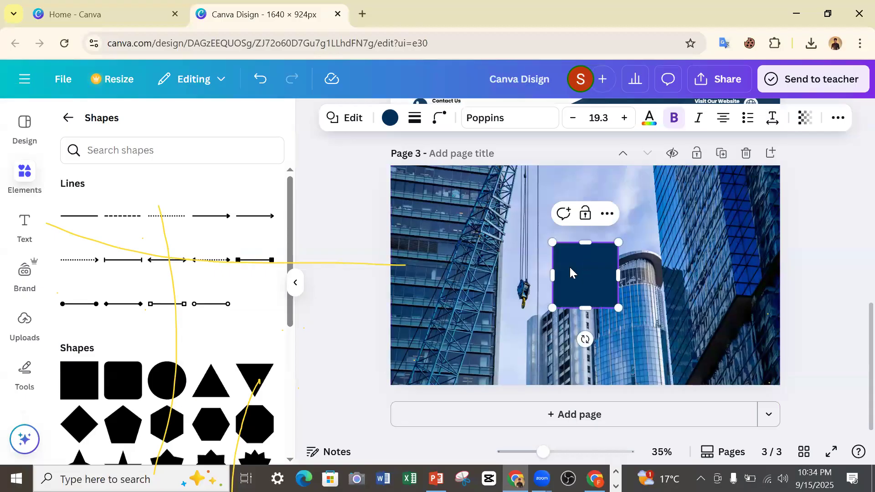
drag(552, 242, 371, 125)
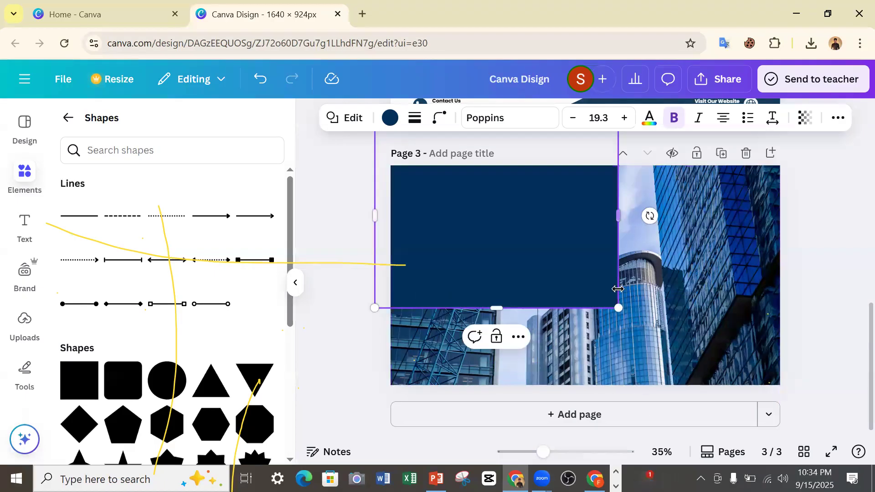
drag(617, 307, 853, 466)
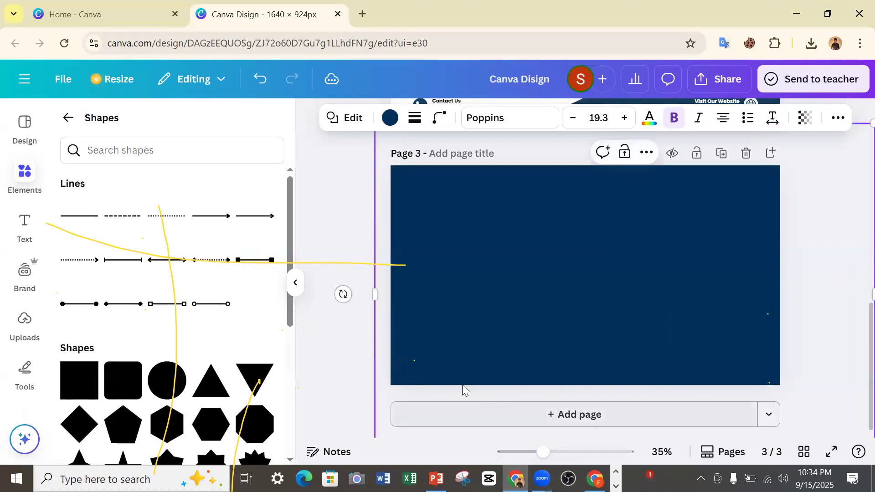
Set the transparency of the navy square covering page 3 to 86.
scroll(825, 346, up, 5)
scroll(826, 345, down, 3)
scroll(845, 341, down, 3)
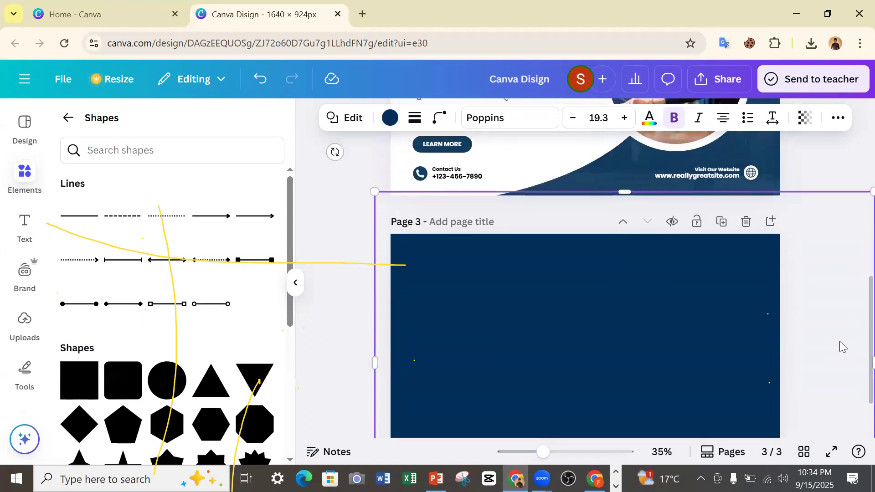
scroll(836, 340, up, 1)
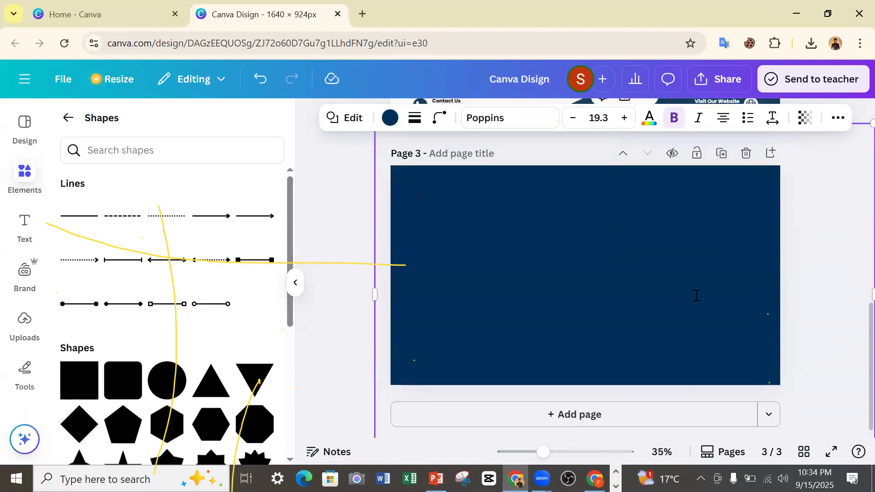
scroll(710, 287, up, 4)
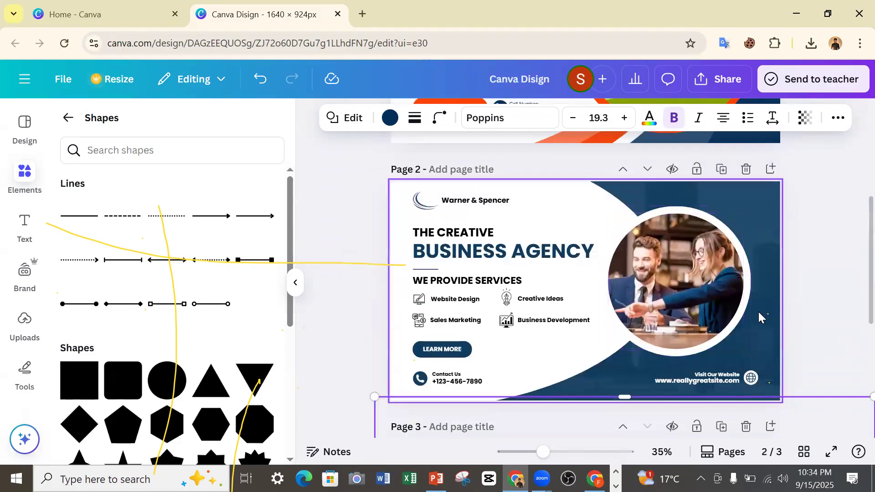
scroll(734, 337, down, 4)
scroll(708, 366, down, 1)
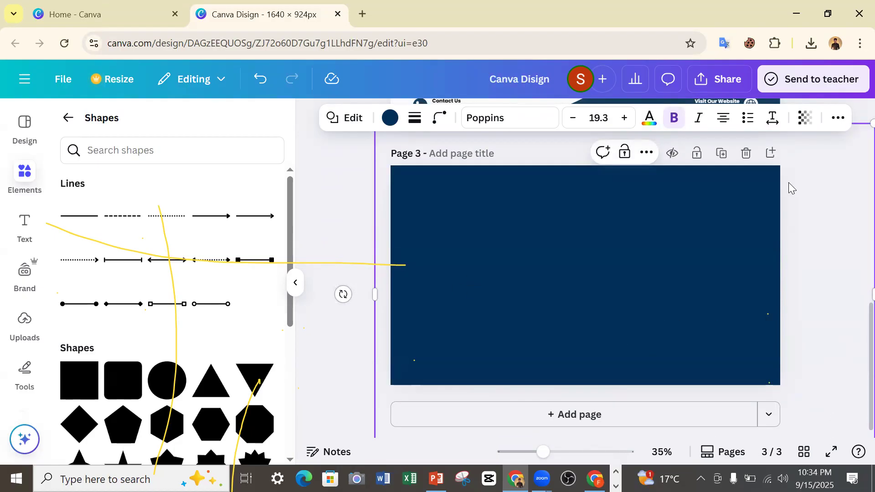
click(806, 119)
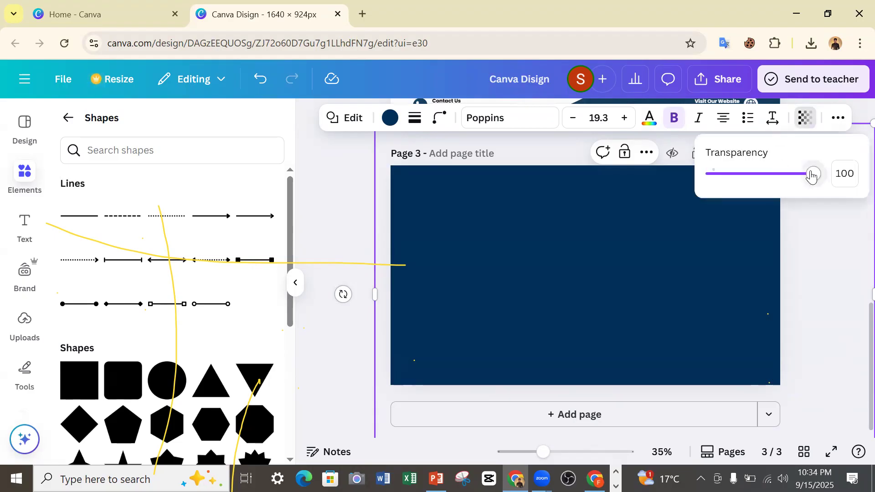
drag(804, 176, 679, 219)
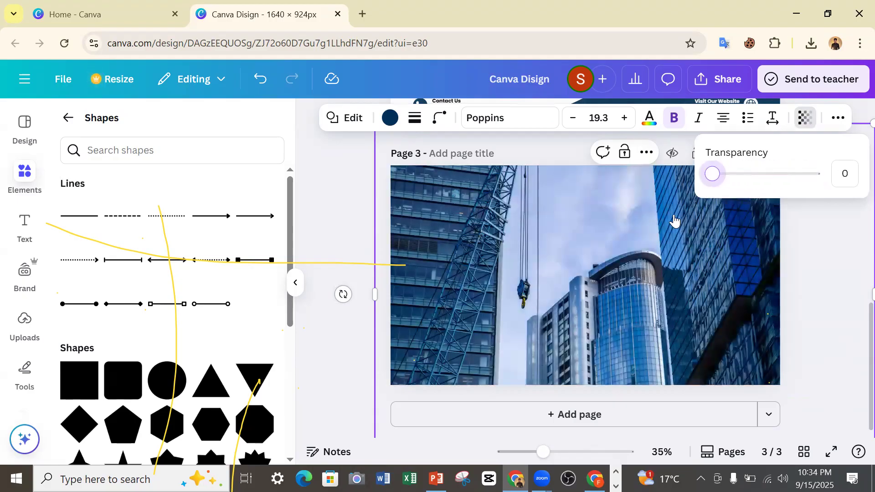
drag(712, 174, 801, 191)
Compare the navy overlay on page 3 with page 2's navy background and deselect the square.
scroll(810, 279, up, 5)
scroll(761, 269, down, 5)
scroll(761, 268, up, 5)
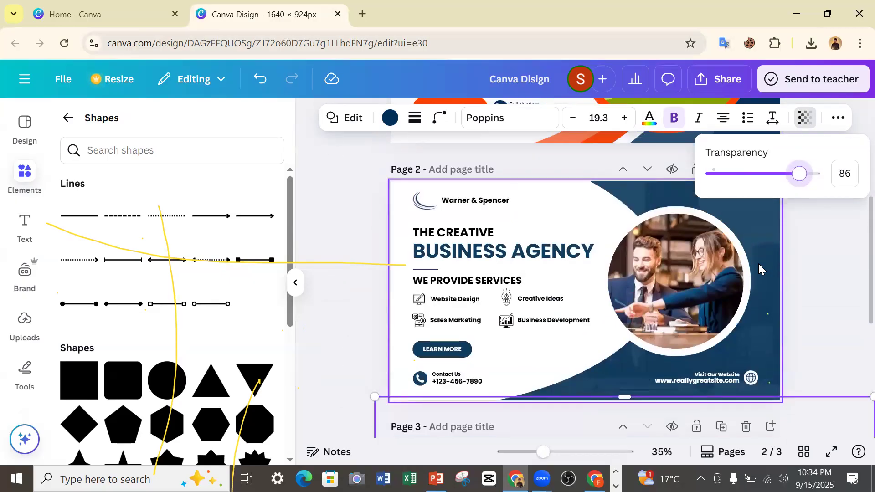
scroll(760, 269, down, 5)
scroll(760, 271, down, 2)
scroll(767, 274, up, 4)
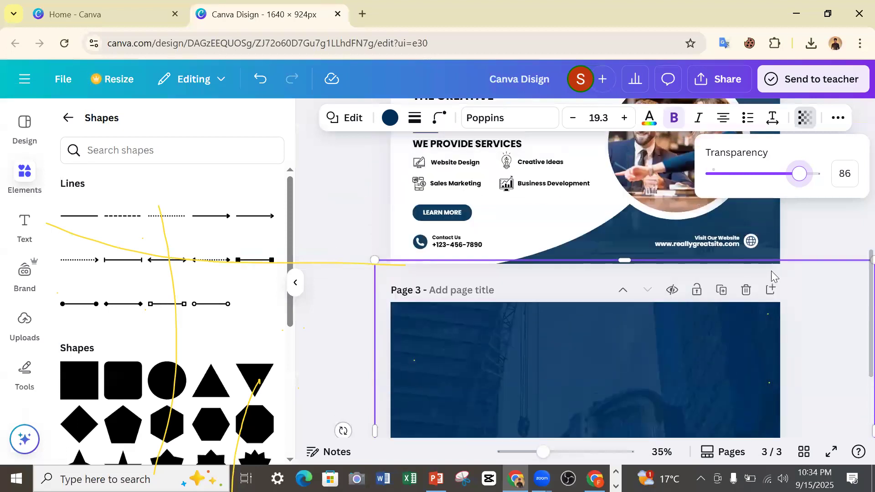
scroll(654, 355, up, 2)
scroll(656, 410, down, 2)
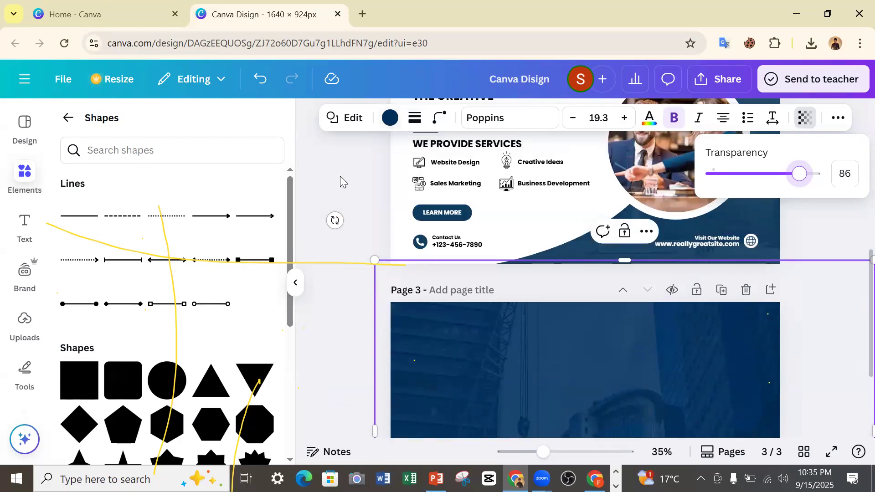
click(350, 192)
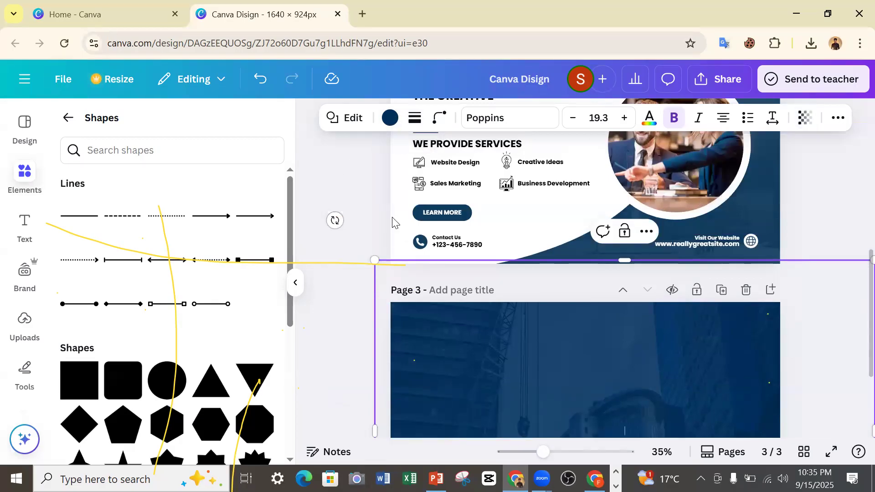
click(339, 356)
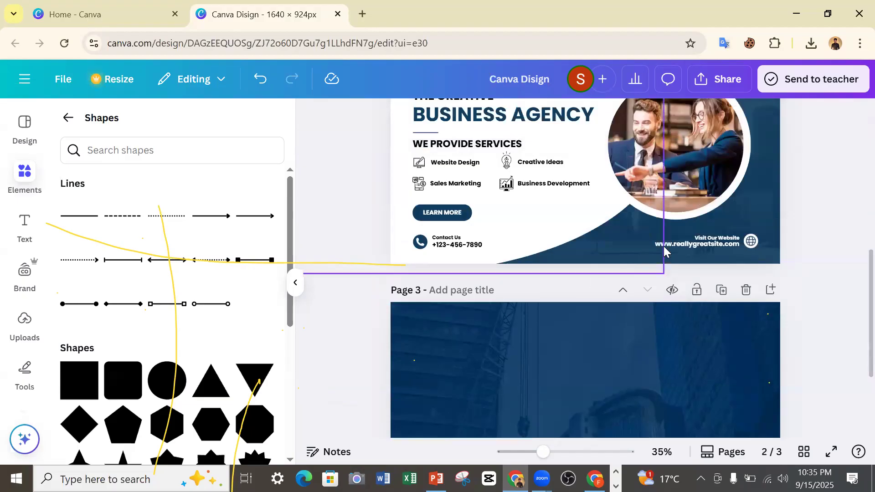
Add a circle from the shapes collection to page 3, place it in the page's right half and colour it white.
click(707, 215)
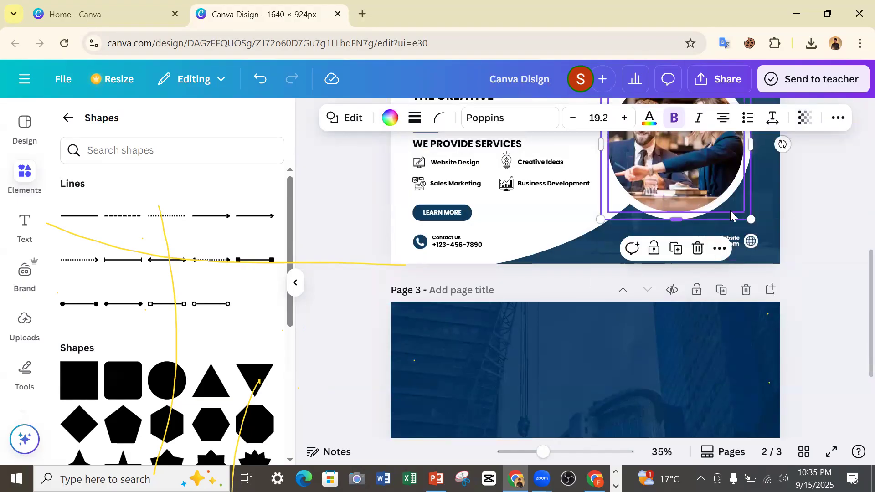
click(847, 235)
scroll(537, 297, up, 3)
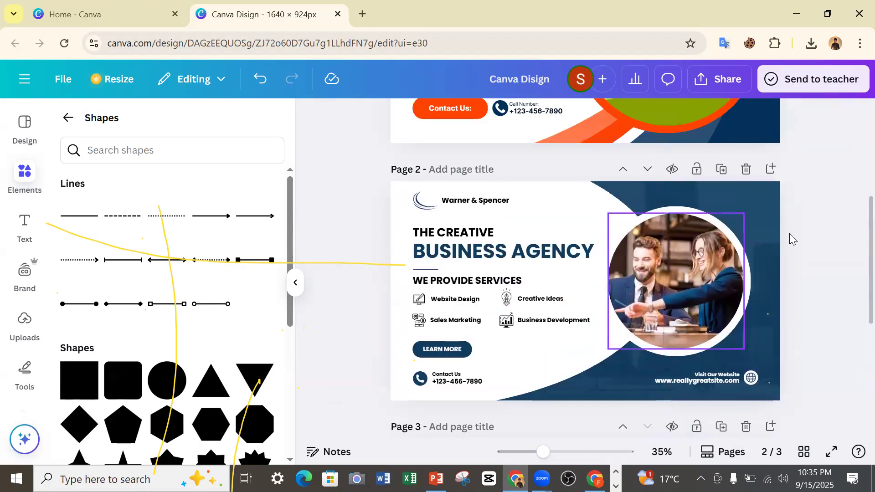
click(166, 387)
drag(576, 289, 549, 490)
scroll(615, 333, down, 6)
drag(559, 233, 648, 285)
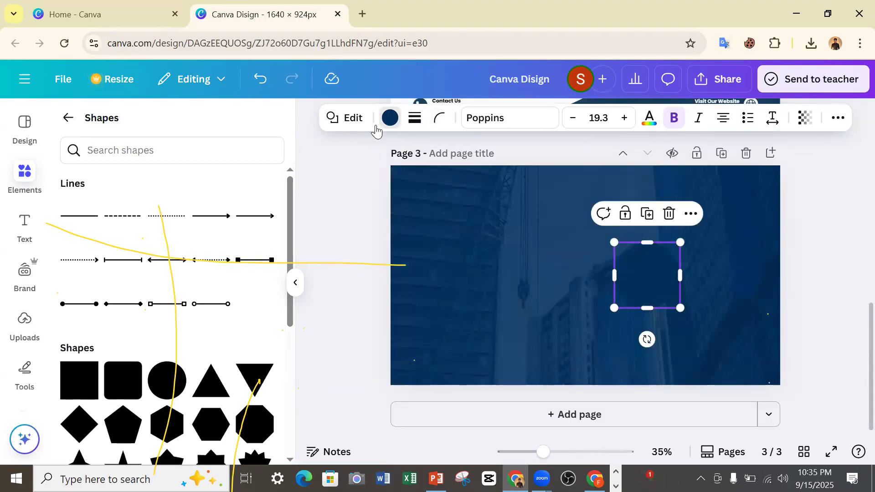
click(389, 119)
click(206, 246)
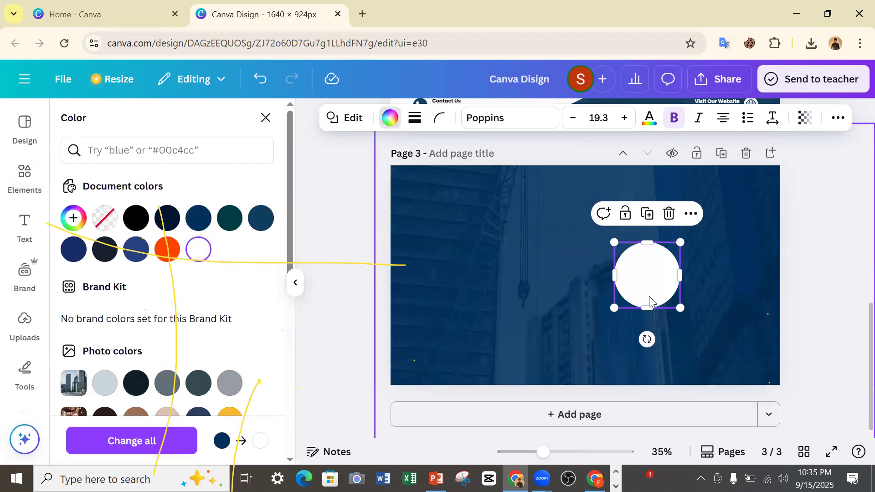
Enlarge the white circle on page 3 and reposition it to match the photo circle on page 2.
scroll(674, 287, up, 6)
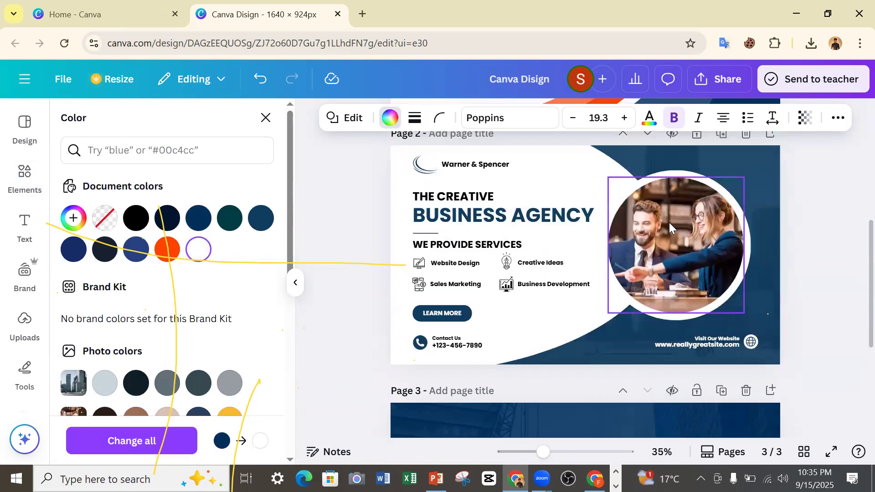
scroll(678, 264, down, 6)
drag(680, 308, 734, 365)
drag(663, 289, 648, 264)
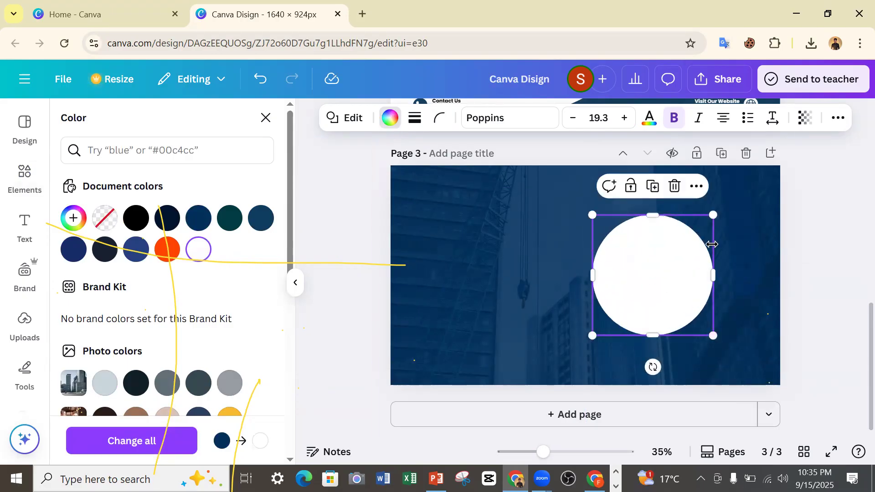
scroll(712, 243, up, 5)
scroll(723, 250, down, 5)
drag(714, 333, 738, 361)
mouse_move(694, 322)
mouse_down()
mouse_move(682, 303)
mouse_move(686, 311)
mouse_up()
scroll(733, 283, up, 4)
scroll(756, 275, down, 3)
scroll(762, 273, down, 1)
scroll(816, 239, down, 1)
scroll(811, 249, up, 4)
scroll(810, 248, down, 5)
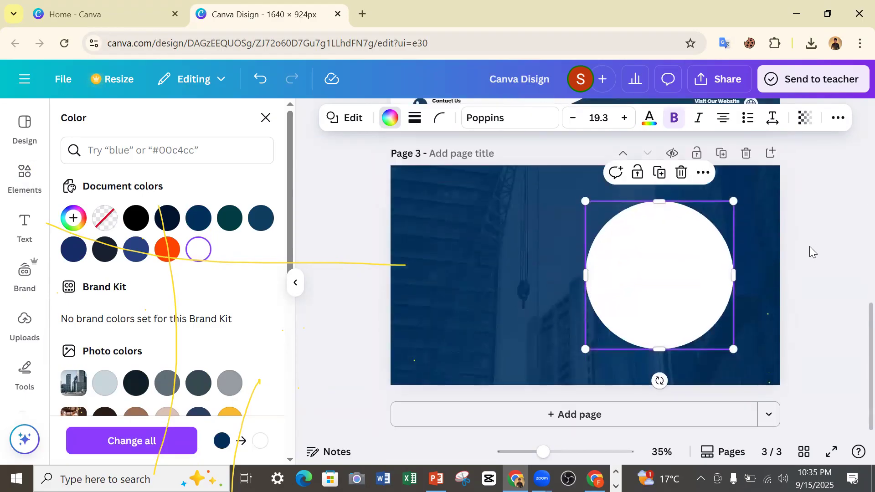
Add a second circle to page 3 and colour it white.
click(503, 250)
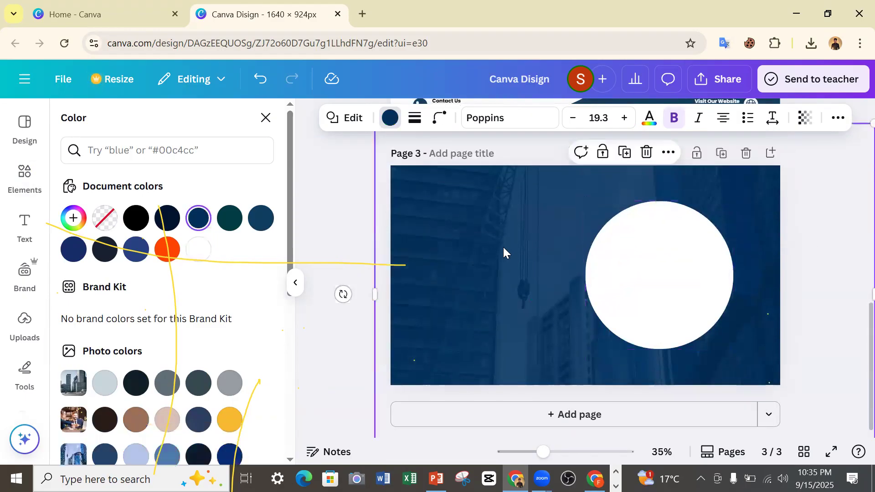
scroll(541, 247, up, 5)
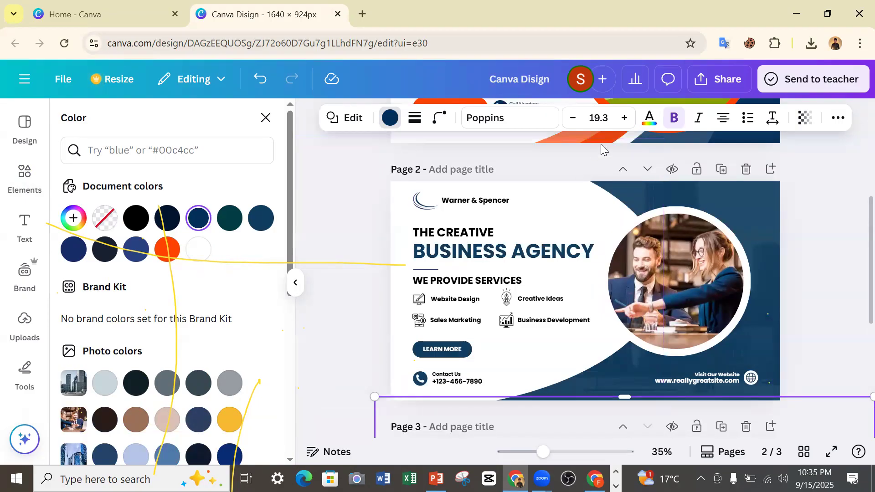
scroll(587, 205, down, 3)
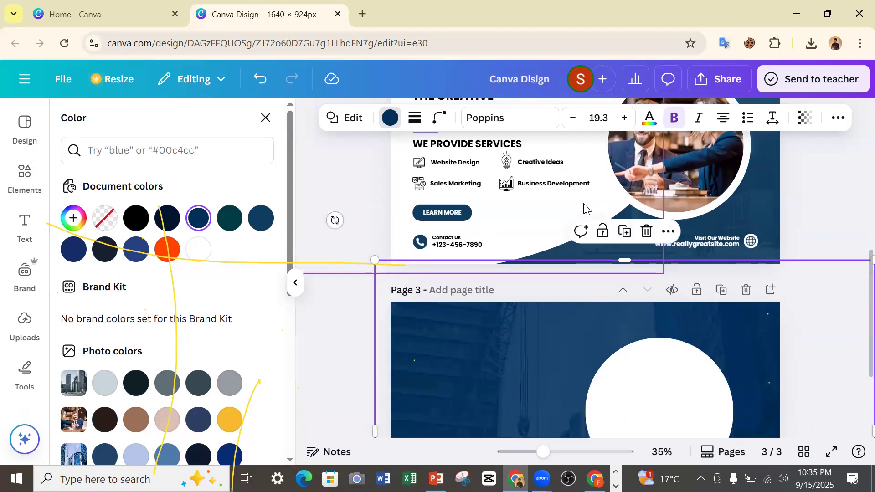
scroll(585, 209, up, 3)
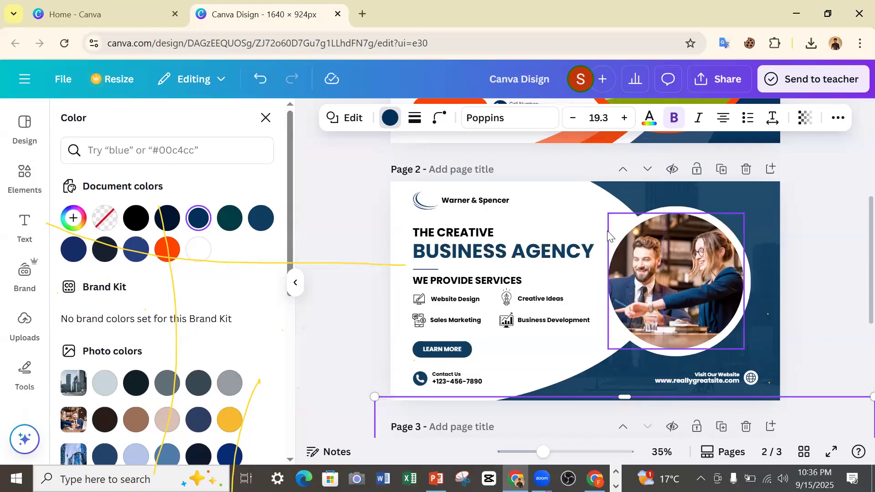
scroll(581, 234, down, 3)
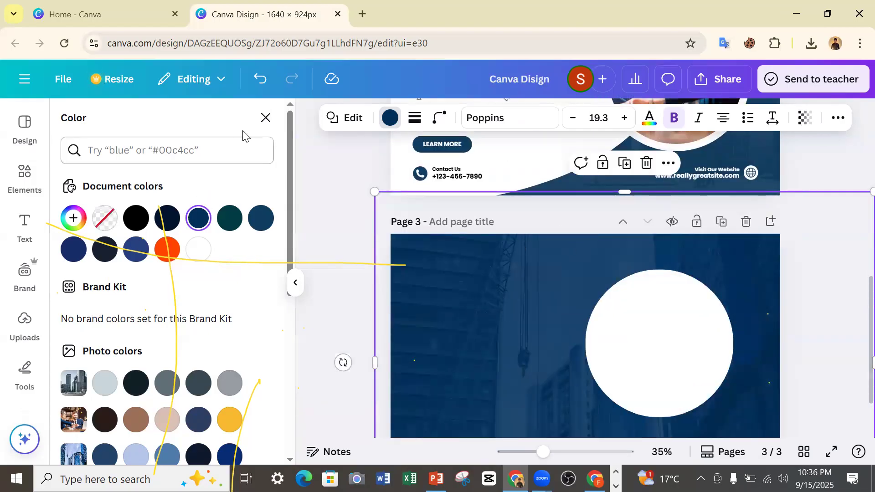
click(265, 118)
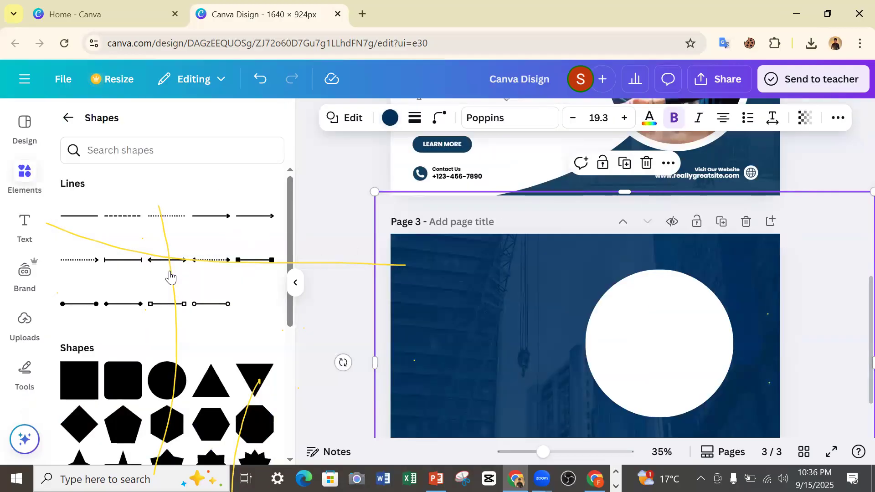
scroll(156, 305, down, 2)
click(167, 311)
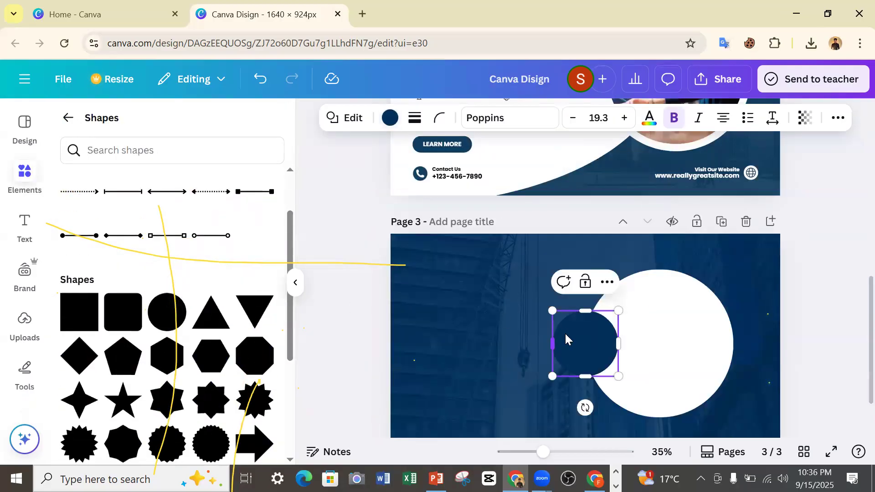
click(390, 117)
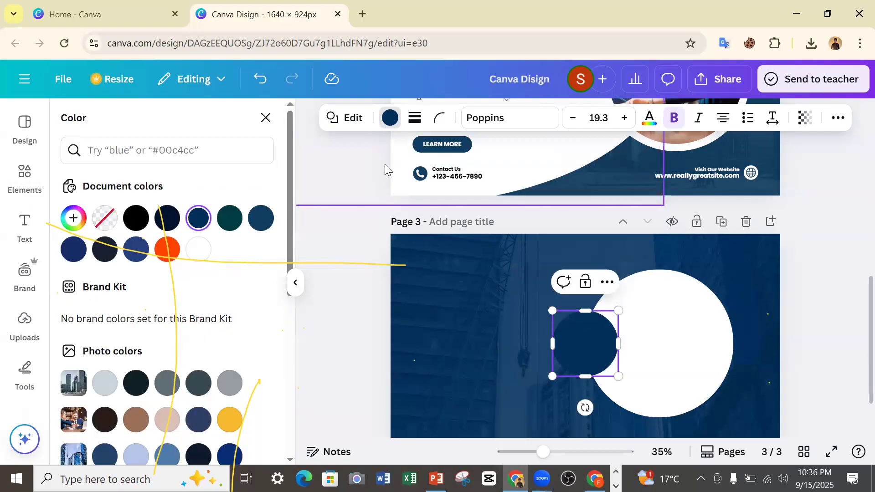
click(198, 249)
Stretch the second white circle into a wide ellipse of about 1,471 × 832 px and move it over page 3's upper-left area.
drag(576, 352, 592, 288)
drag(595, 322, 824, 453)
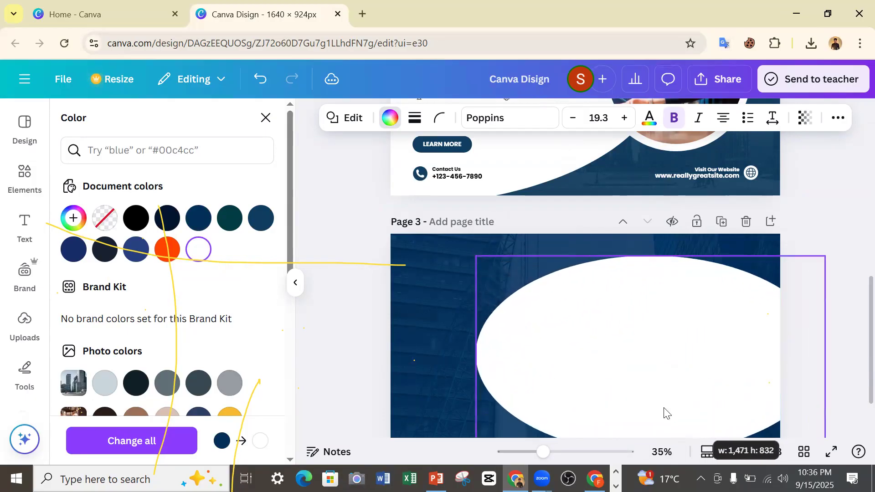
drag(628, 383, 402, 319)
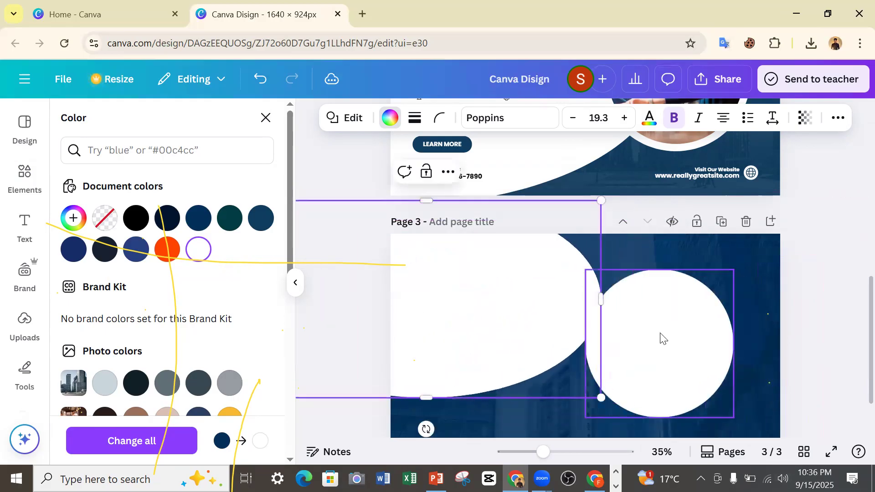
Enlarge the white ellipse to span page 3's full height and place it over the page's left part, overlapping the white circle.
scroll(663, 338, up, 4)
scroll(638, 337, down, 5)
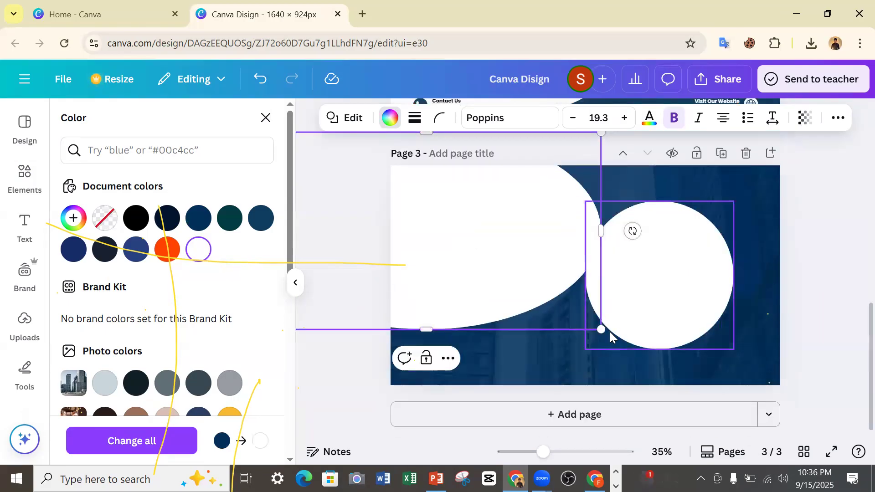
scroll(651, 319, up, 3)
scroll(645, 316, down, 3)
scroll(621, 317, up, 3)
scroll(646, 299, down, 3)
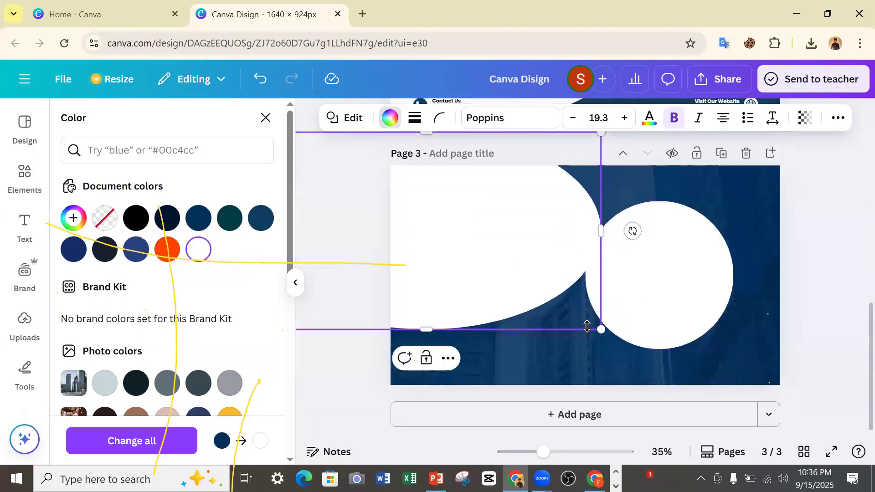
drag(600, 329, 666, 366)
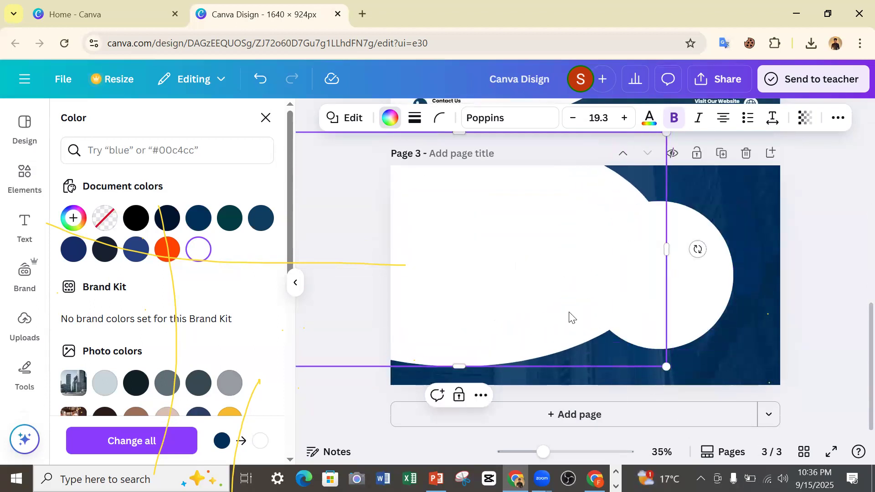
drag(573, 318, 556, 342)
drag(660, 399, 708, 424)
drag(599, 336, 560, 315)
Shift the white ellipse slightly upward to match the white curve on page 2 and deselect it.
scroll(612, 306, up, 3)
scroll(612, 310, up, 5)
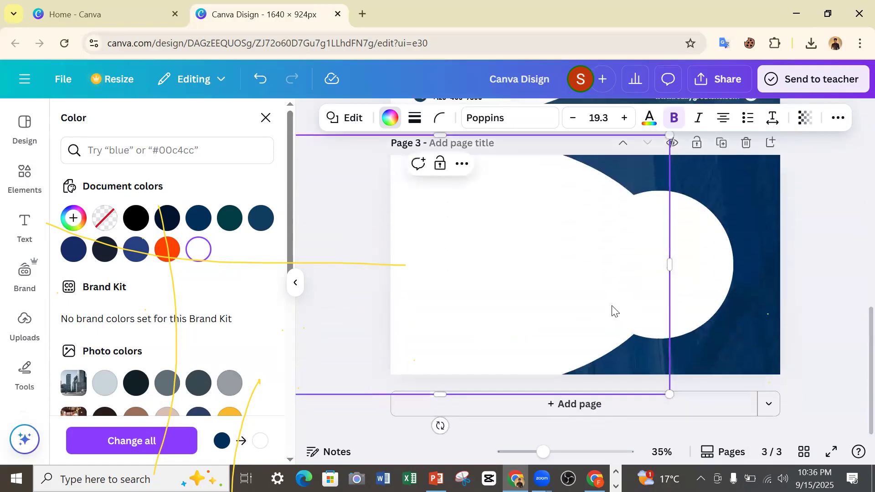
scroll(611, 309, down, 5)
scroll(611, 310, down, 5)
scroll(588, 292, up, 1)
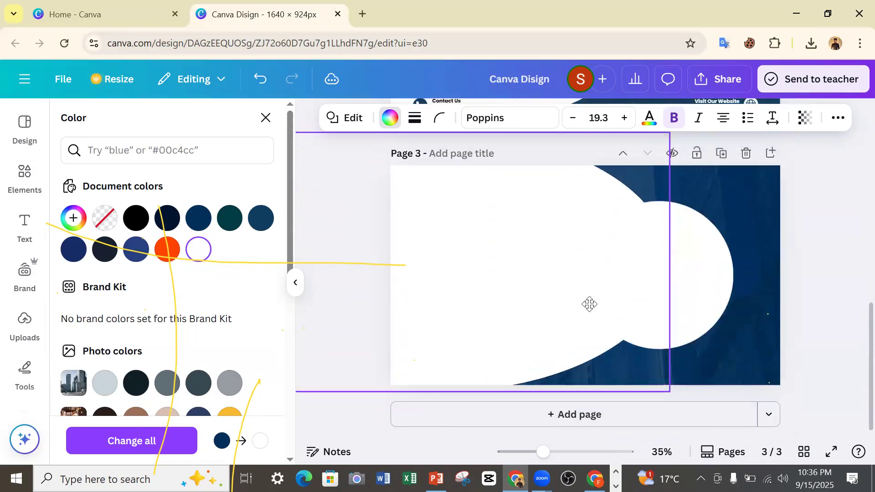
scroll(665, 301, up, 2)
scroll(665, 300, up, 2)
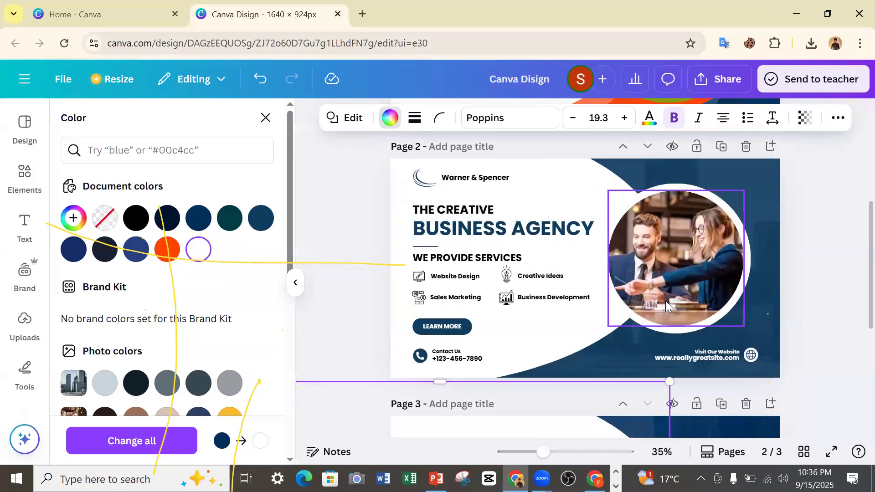
scroll(683, 305, down, 5)
scroll(697, 315, up, 3)
scroll(694, 314, up, 5)
scroll(693, 305, down, 8)
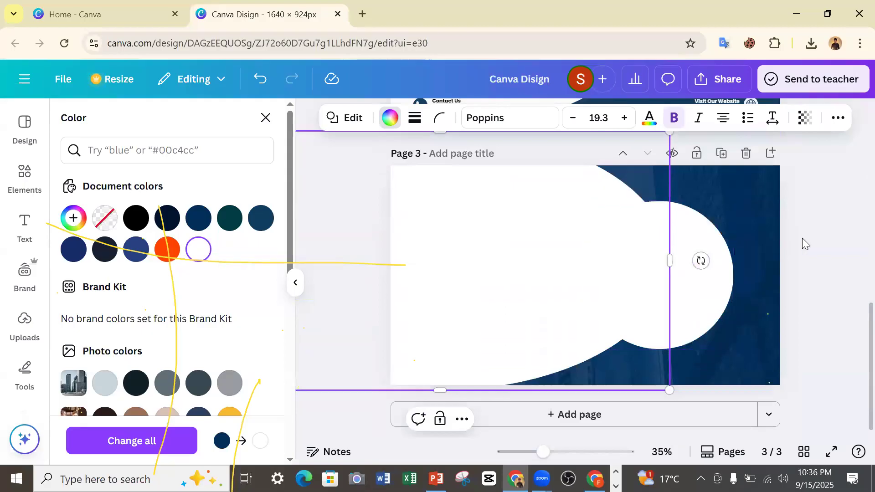
click(812, 249)
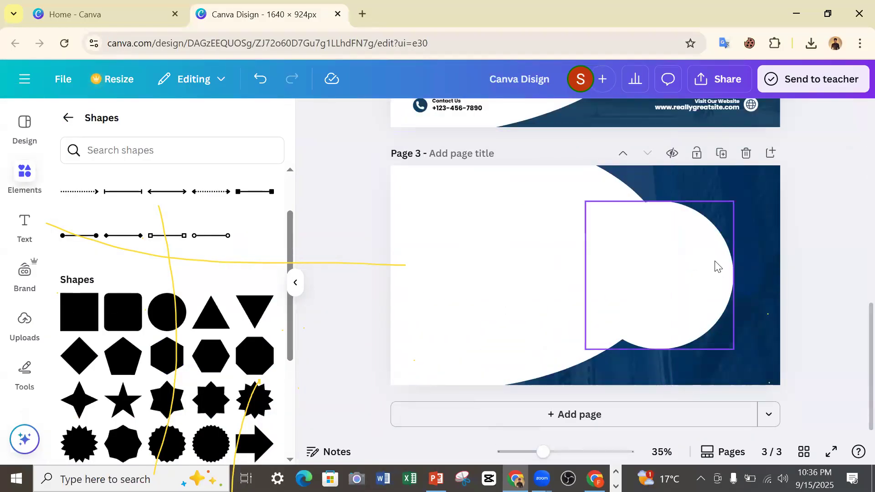
Add a circular frame from the elements library to page 3 and place it over the white circle.
scroll(784, 232, up, 5)
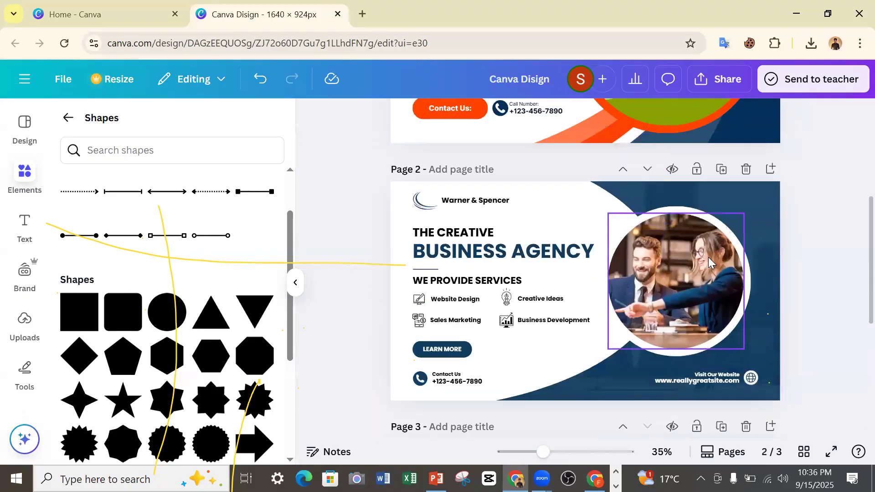
scroll(689, 262, down, 5)
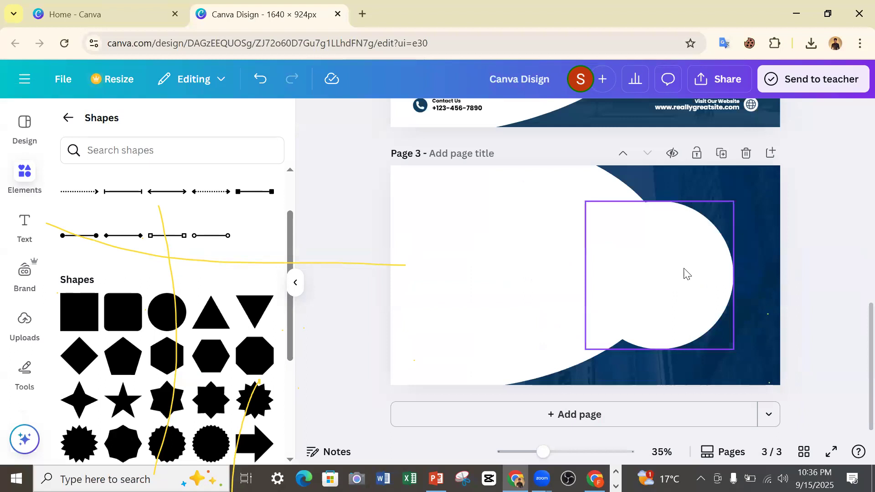
click(67, 118)
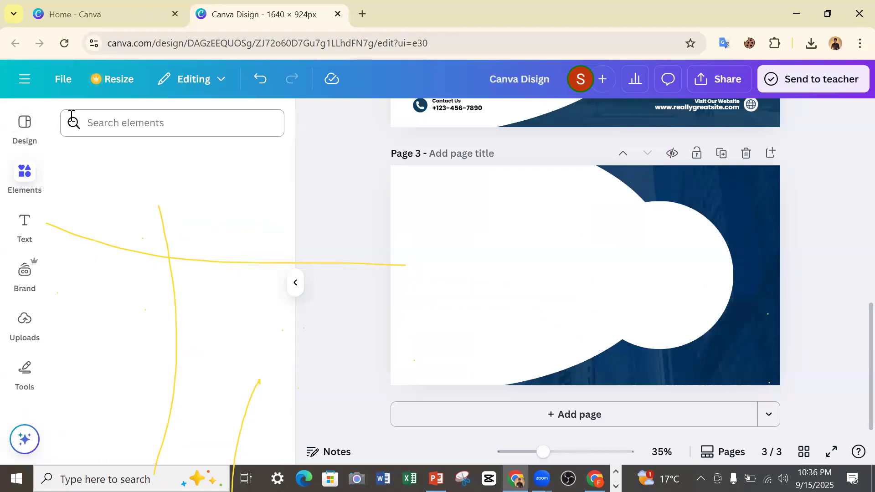
scroll(150, 257, down, 15)
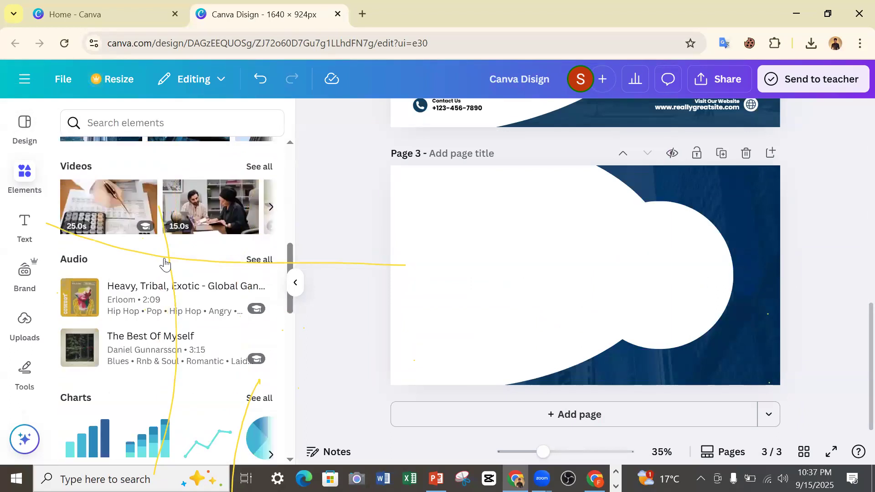
scroll(130, 261, down, 6)
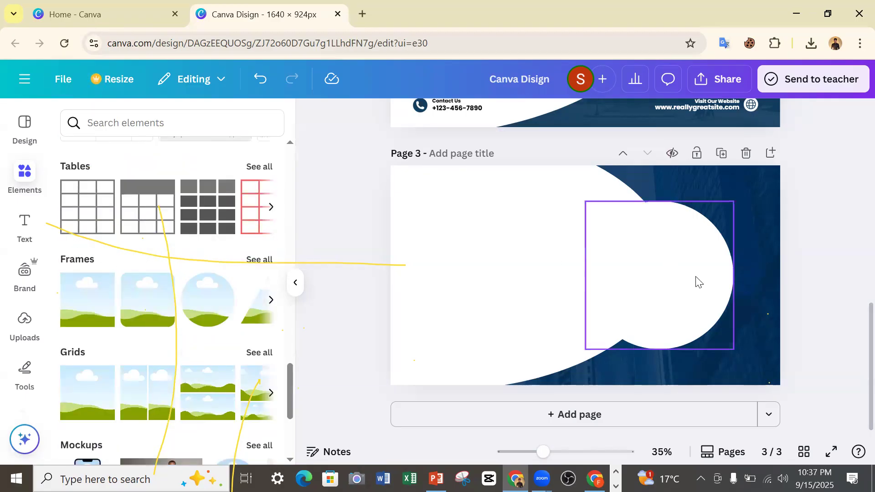
scroll(644, 235, up, 5)
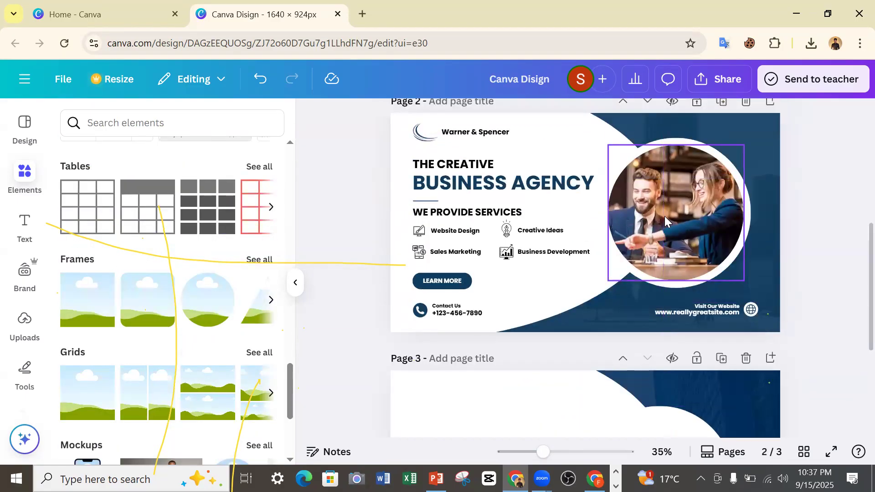
scroll(321, 227, down, 3)
scroll(190, 295, down, 4)
scroll(196, 291, up, 3)
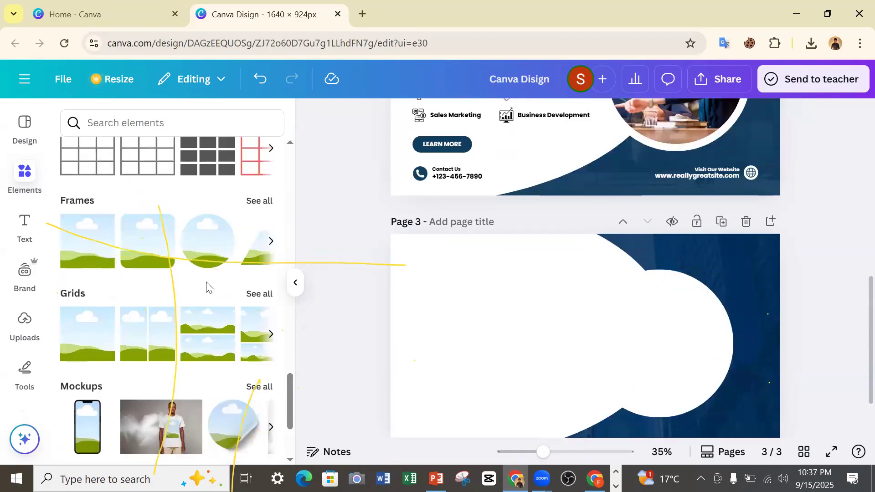
click(210, 236)
drag(610, 329, 688, 328)
Resize the circular frame and centre it inside the white circle, leaving a thin white ring like page 2's photo.
scroll(674, 245, up, 4)
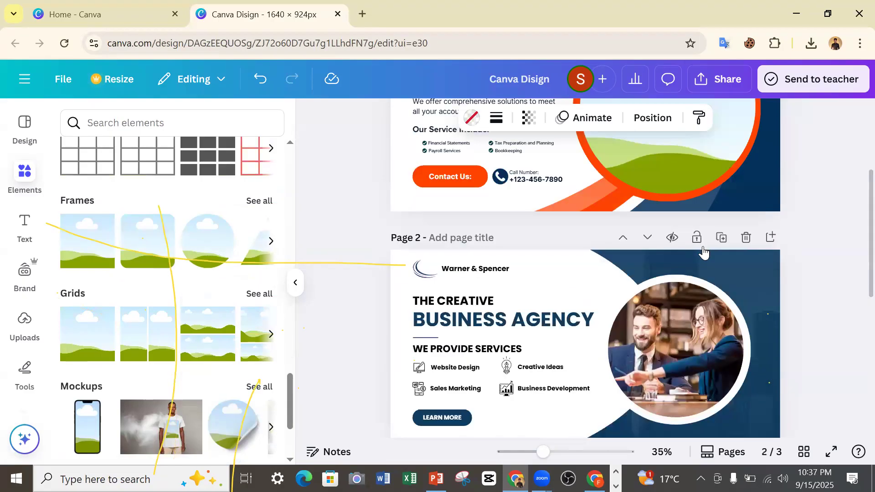
scroll(703, 251, down, 5)
drag(720, 332, 752, 363)
drag(637, 297, 614, 281)
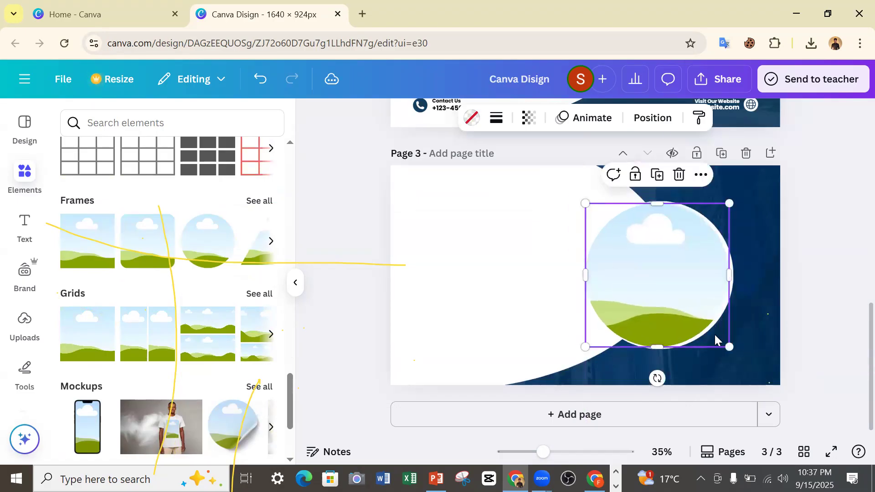
mouse_move(730, 347)
mouse_down()
mouse_move(717, 337)
mouse_move(725, 342)
mouse_up()
drag(667, 313, 675, 314)
scroll(734, 308, up, 5)
scroll(722, 309, down, 4)
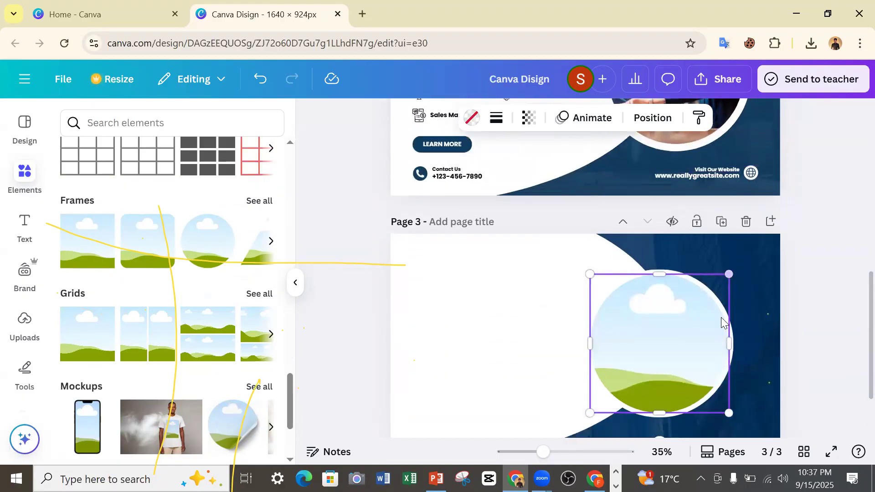
Narrow the circular frame slightly and centre it in page 3's white circle, comparing it with page 2's photo circle.
scroll(715, 367, down, 2)
mouse_move(729, 344)
mouse_down()
mouse_move(720, 338)
mouse_move(724, 344)
mouse_up()
drag(665, 304, 663, 304)
click(522, 263)
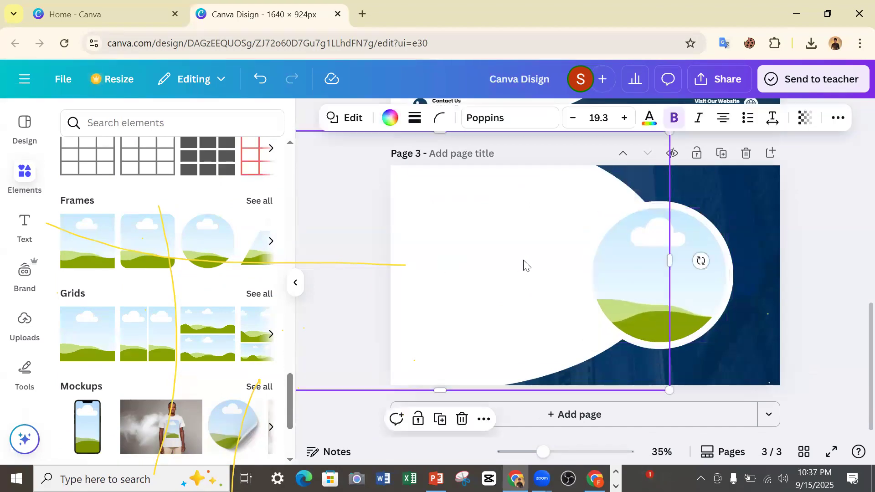
click(824, 247)
scroll(755, 256, up, 5)
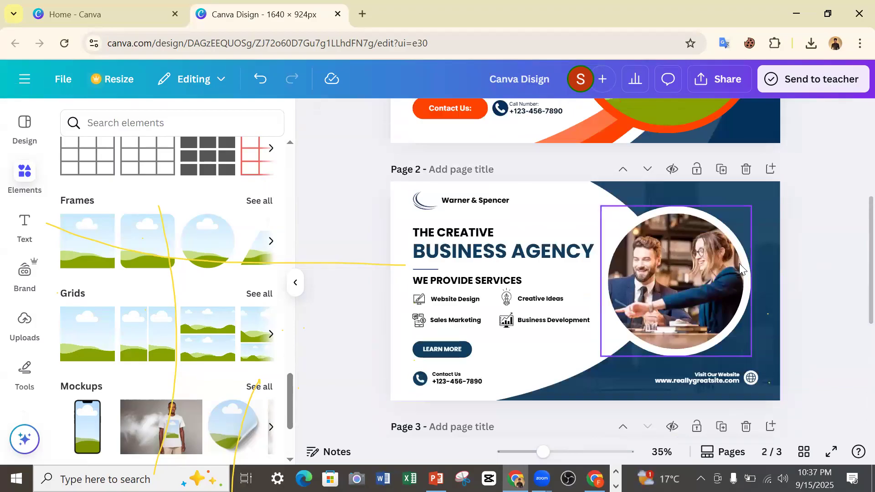
scroll(728, 266, down, 3)
click(647, 281)
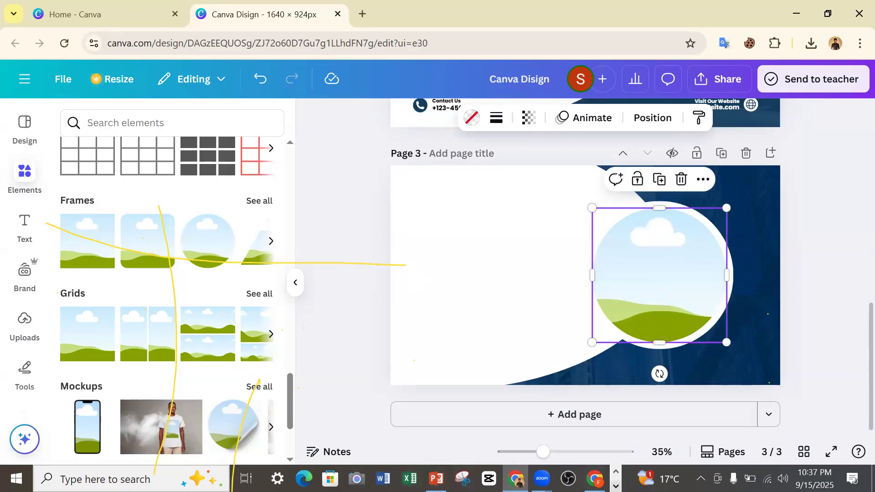
click(436, 479)
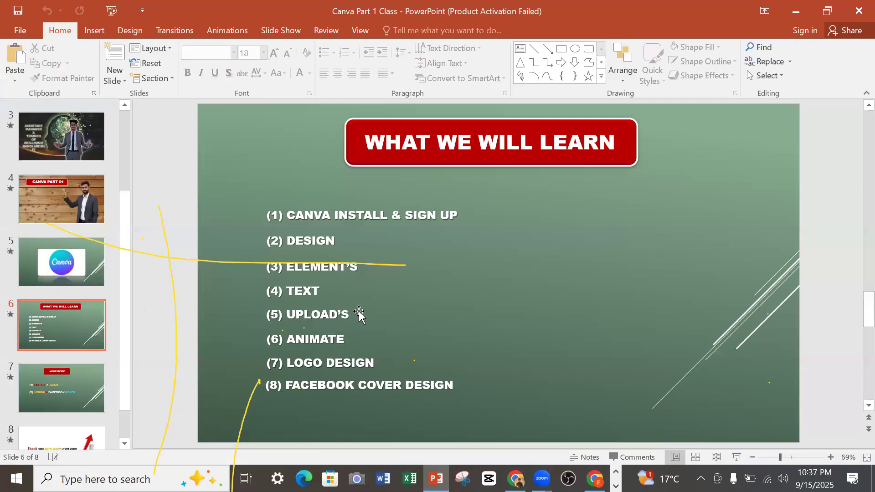
click(793, 10)
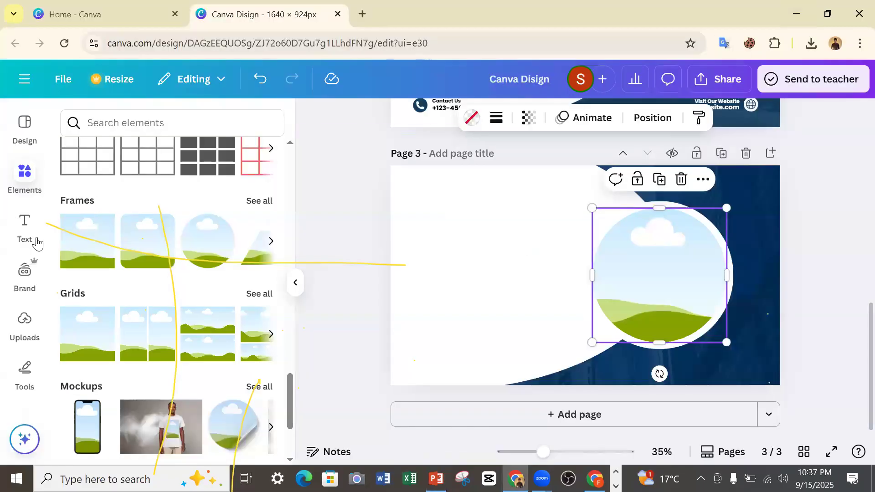
Start uploading an image file and go to the Pictures folder.
click(15, 327)
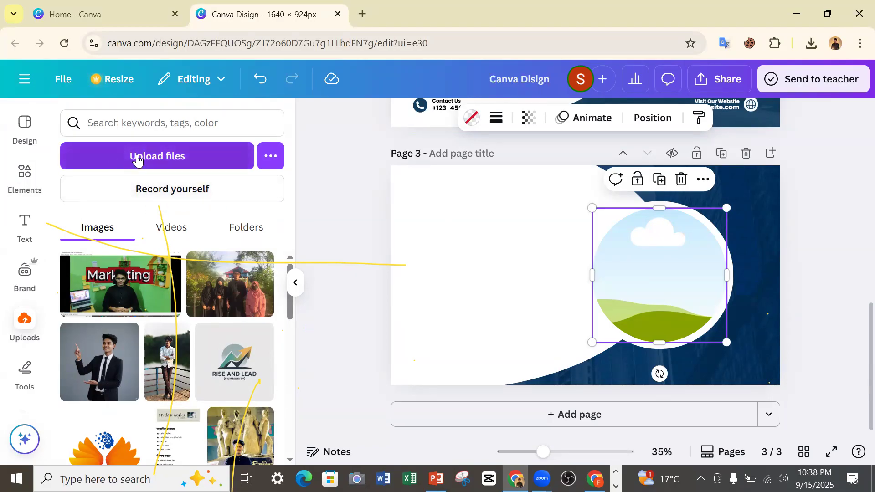
click(173, 160)
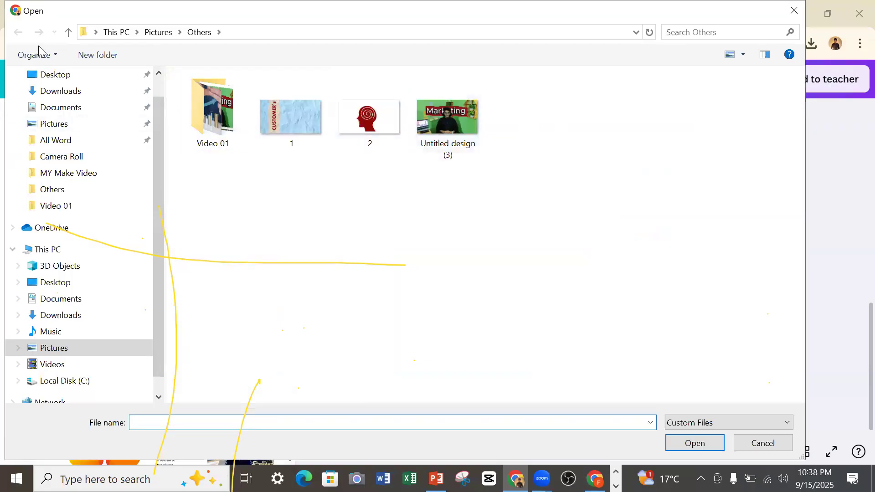
click(68, 32)
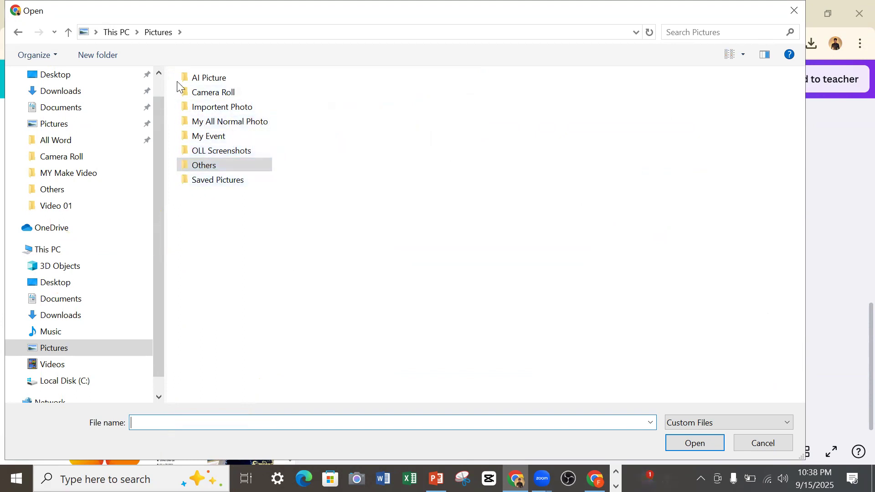
click(237, 114)
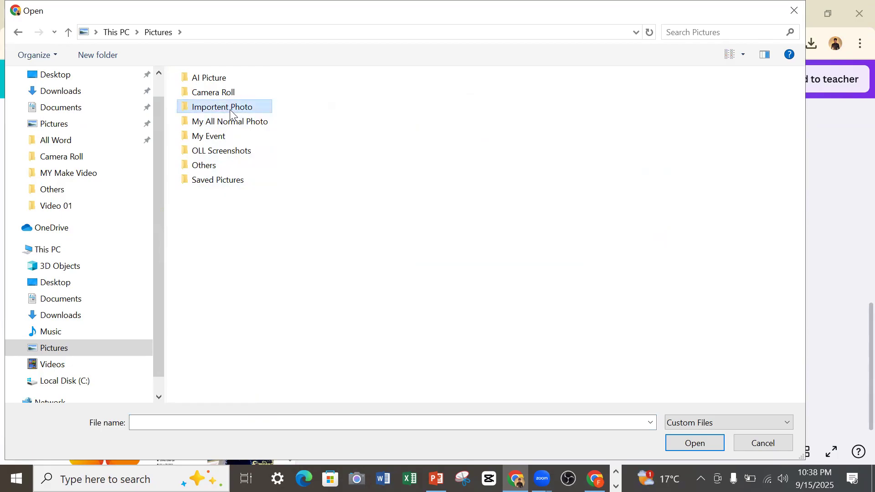
double_click(230, 110)
click(256, 100)
double_click(256, 100)
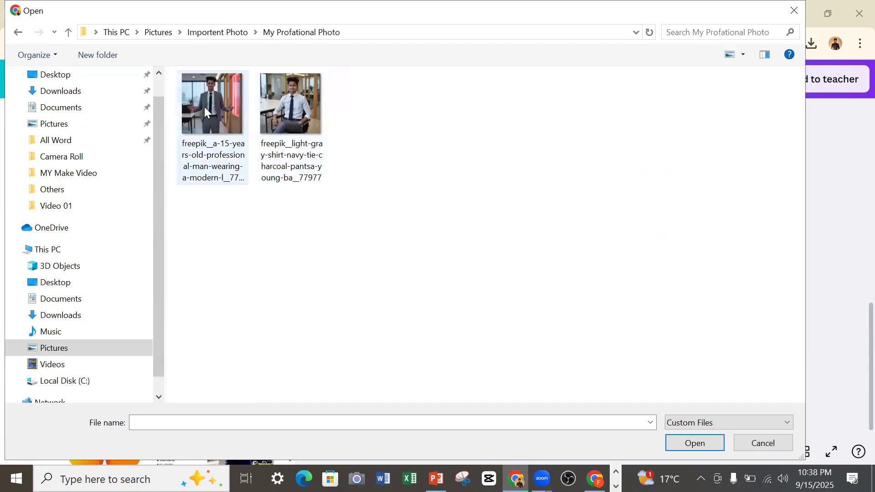
click(67, 33)
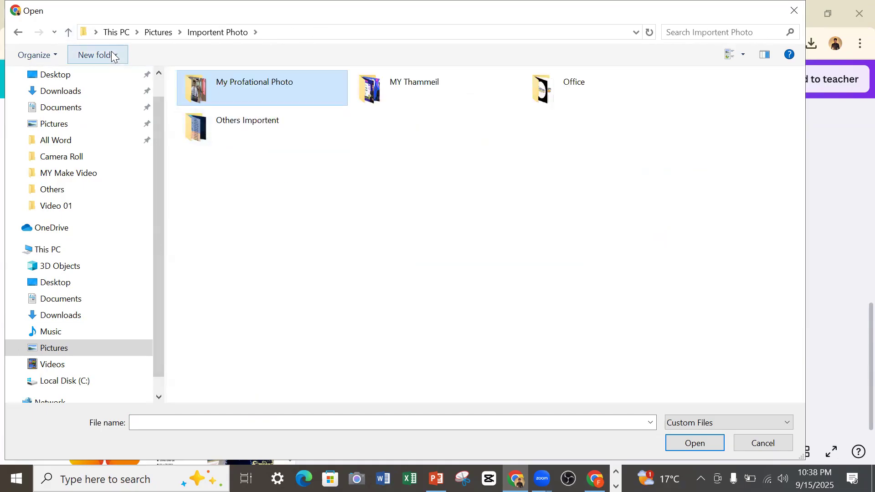
click(69, 33)
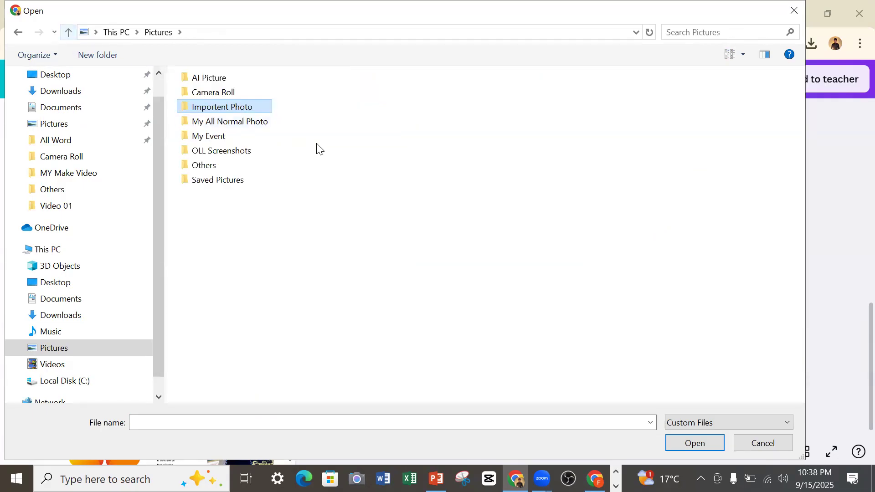
Upload the portrait freepik__a-confident-20yearold-bangladeshi-young-man-wearin__62455 from a subfolder of AI Picture > Fieepik Pic.
double_click(223, 80)
double_click(234, 140)
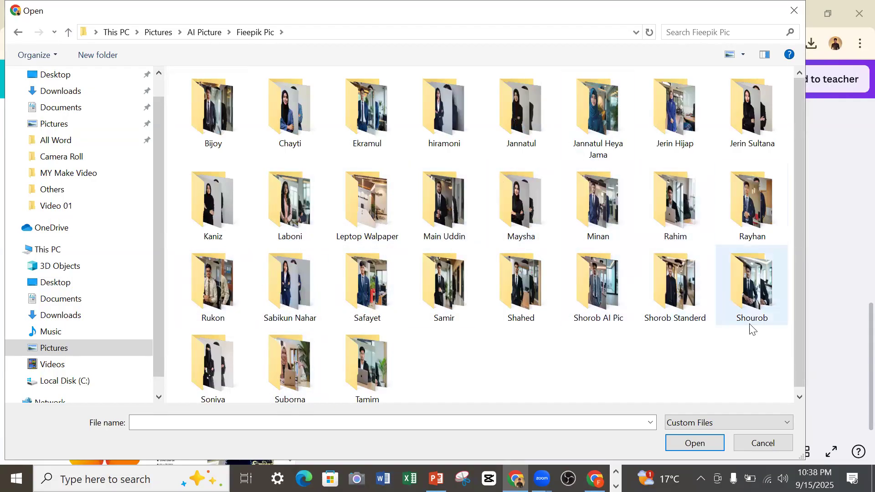
double_click(667, 310)
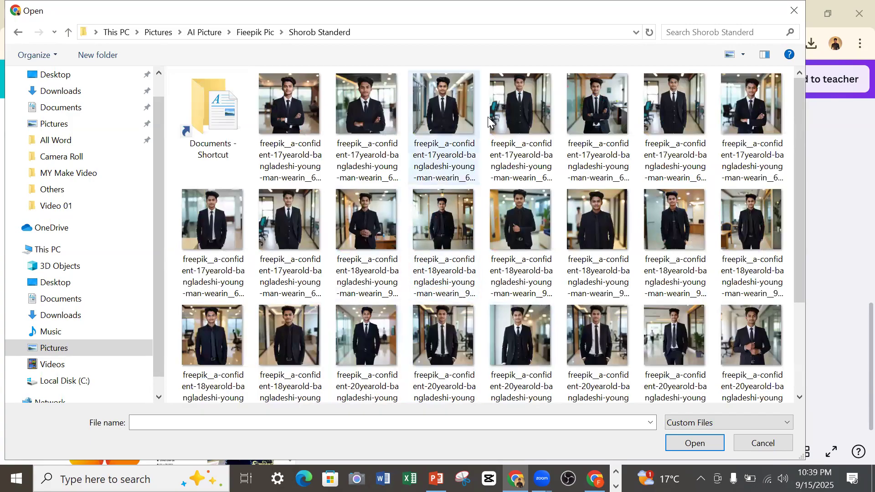
scroll(493, 329, down, 1)
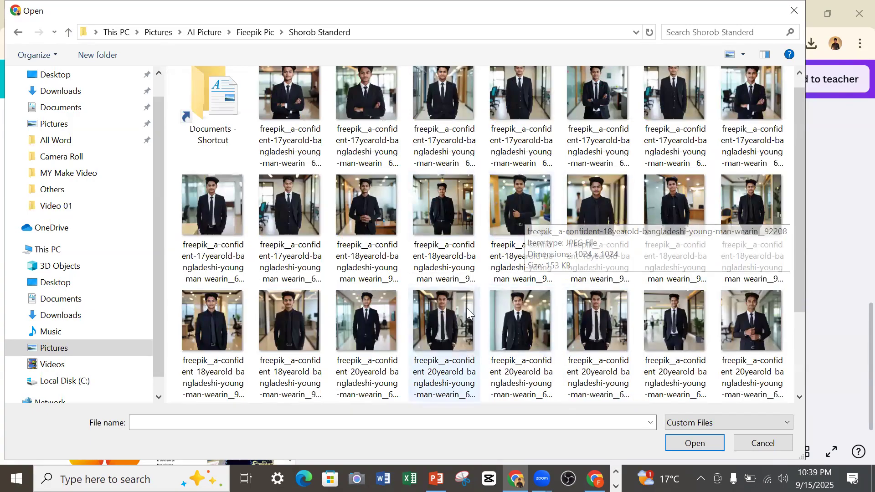
click(602, 326)
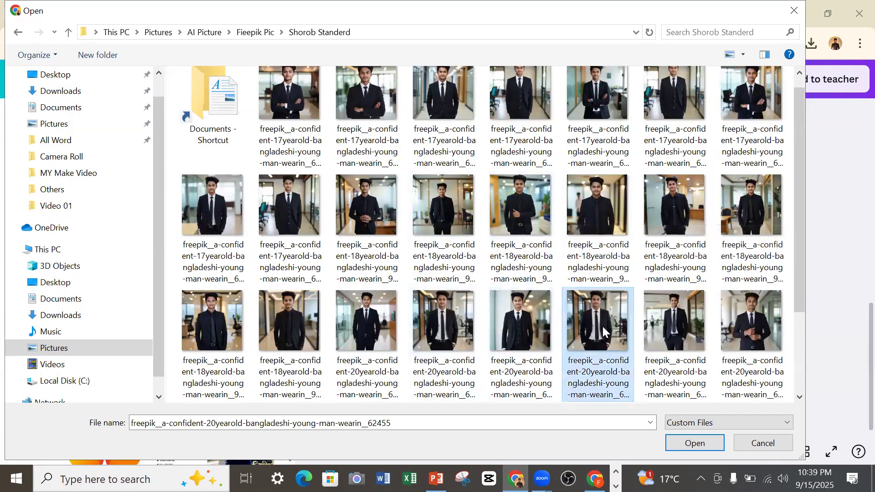
click(684, 445)
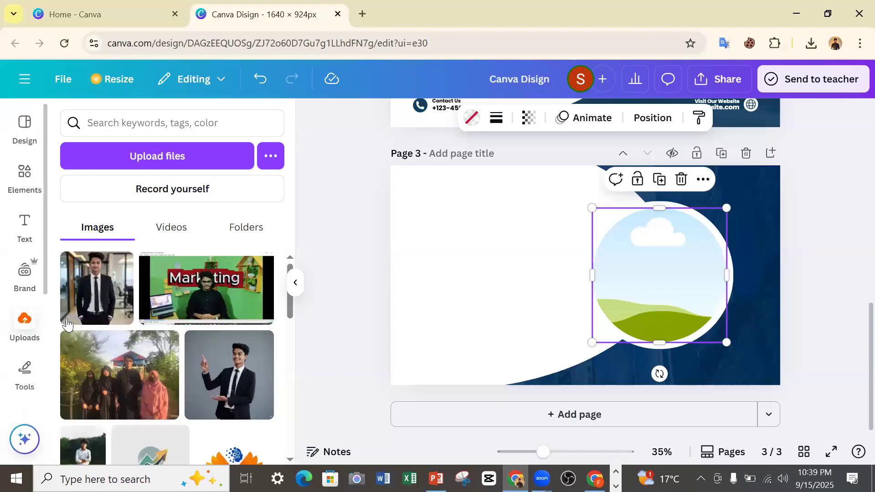
Add the uploaded portrait with the white shirt to page 3 and drop it into the circular frame.
click(76, 297)
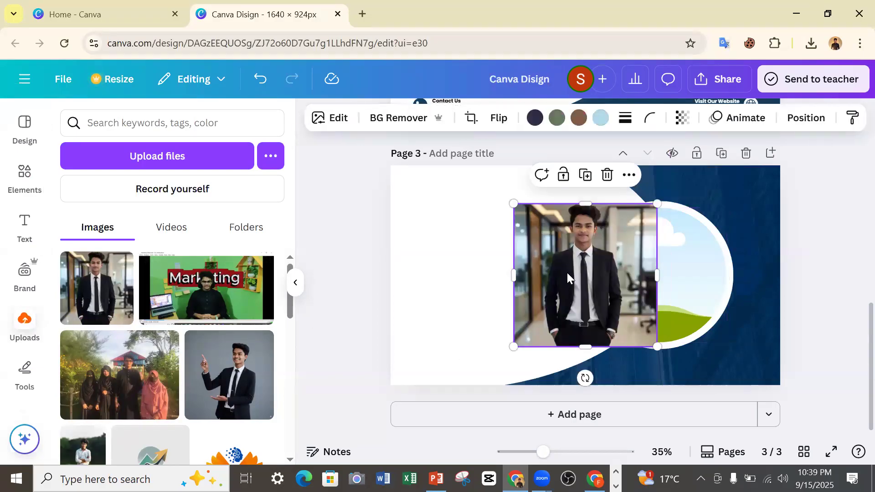
drag(572, 272, 631, 279)
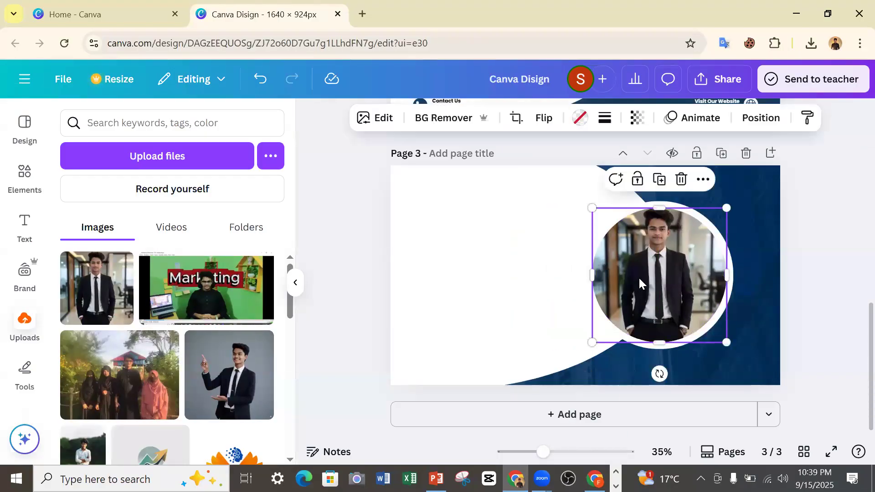
click(759, 195)
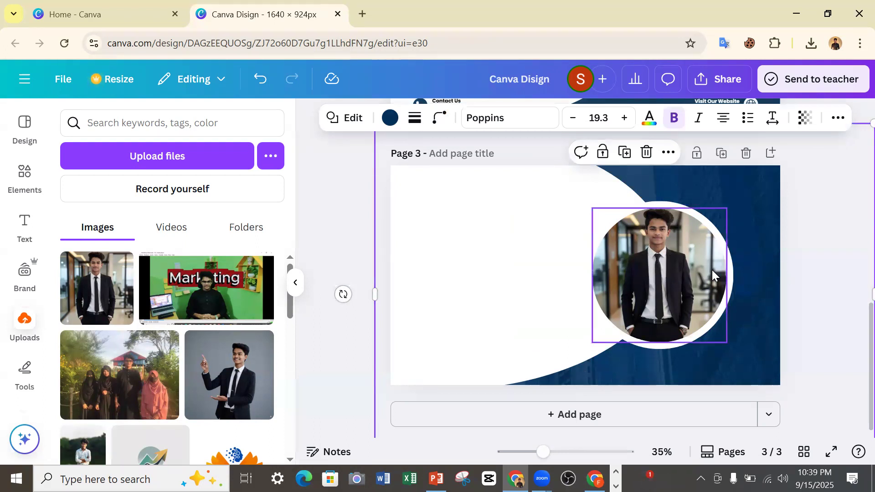
Try to move the portrait lower inside the circular frame by cropping it.
click(679, 270)
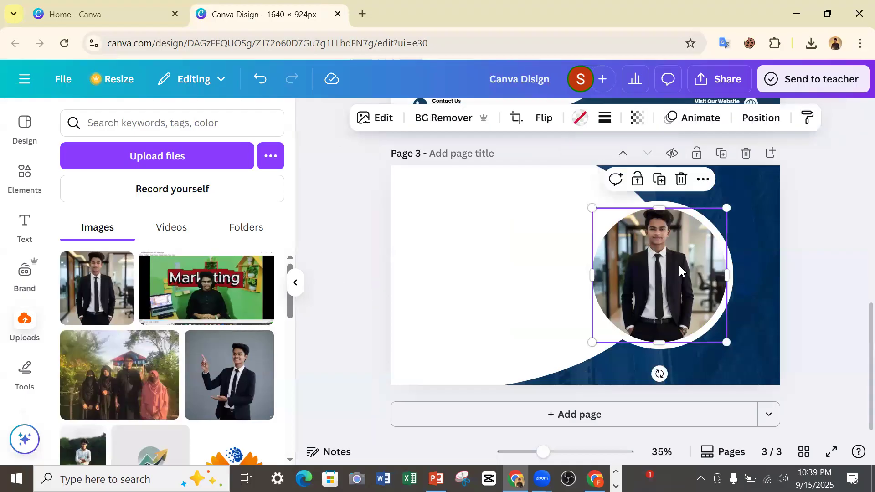
double_click(660, 232)
drag(661, 241, 651, 317)
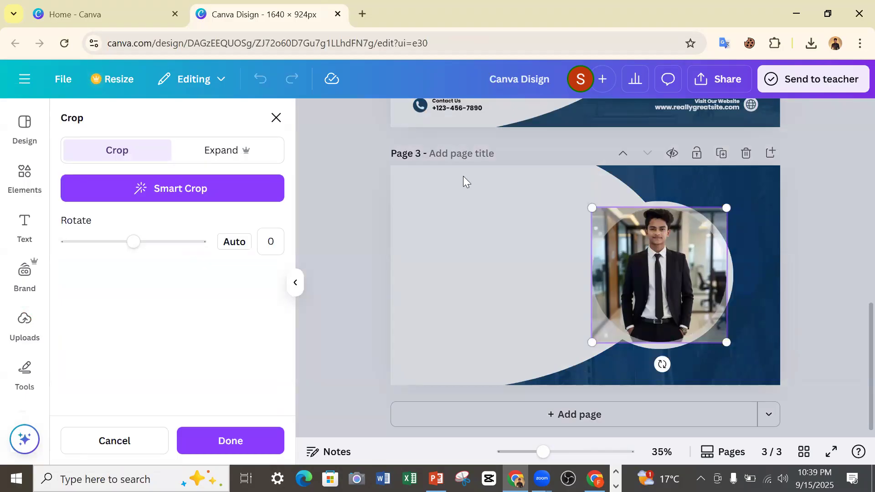
click(276, 117)
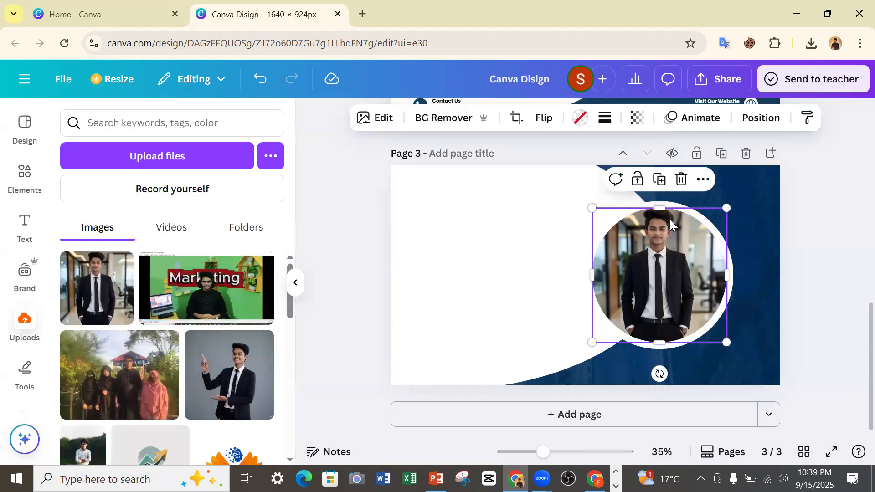
click(681, 179)
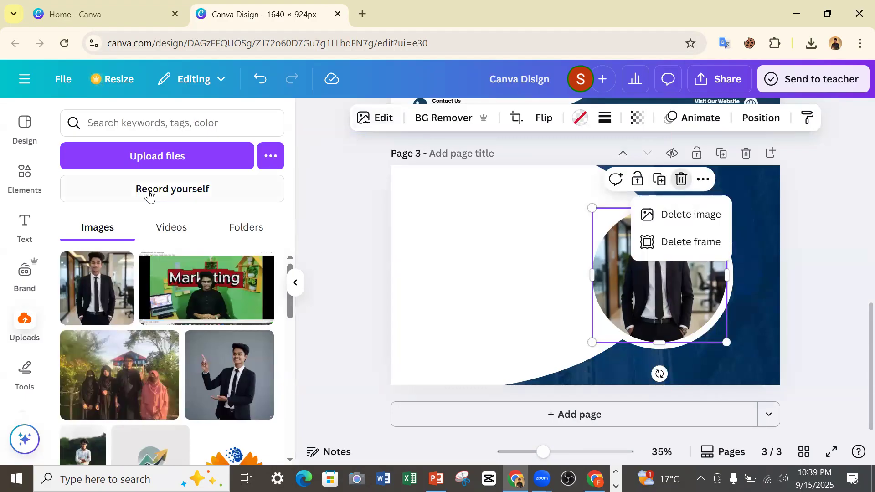
Upload freepik__a-confident-18yearold-bangladeshi-young-man-wearin__92207 and use it to replace the photo in page 3's circular frame.
click(172, 157)
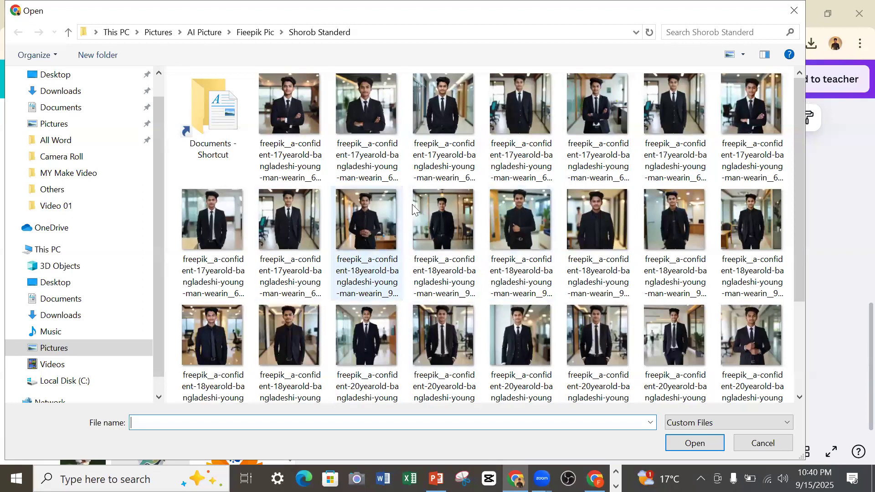
click(454, 209)
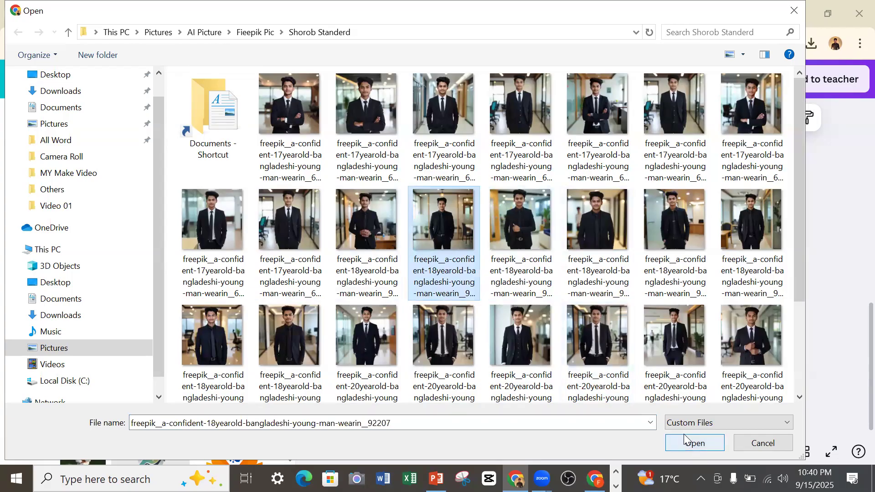
click(683, 451)
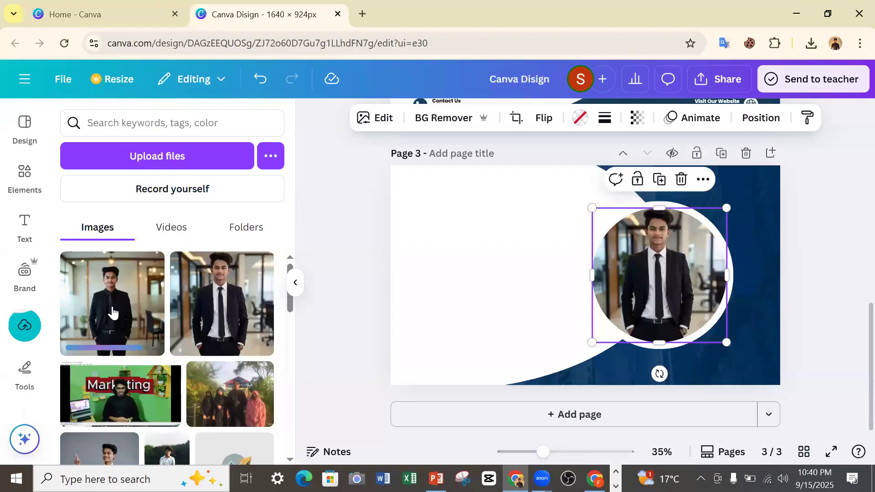
drag(94, 294, 652, 299)
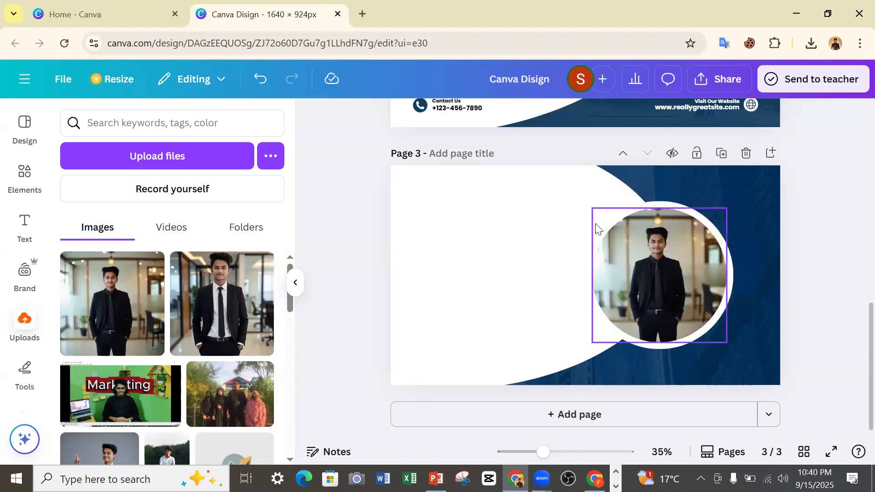
Compare page 3's framed photo and background shapes with the original cover on page 2.
scroll(736, 303, up, 5)
scroll(661, 255, down, 2)
scroll(661, 253, down, 3)
scroll(660, 264, up, 3)
scroll(656, 285, down, 2)
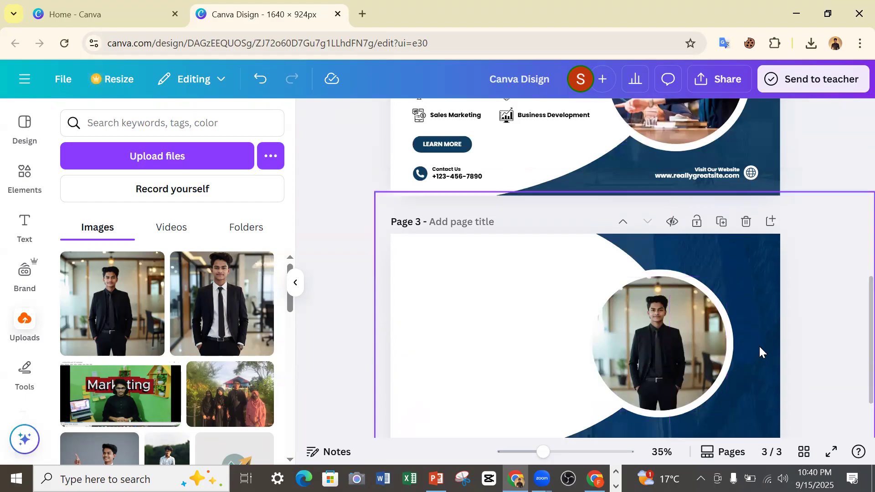
scroll(699, 339, up, 5)
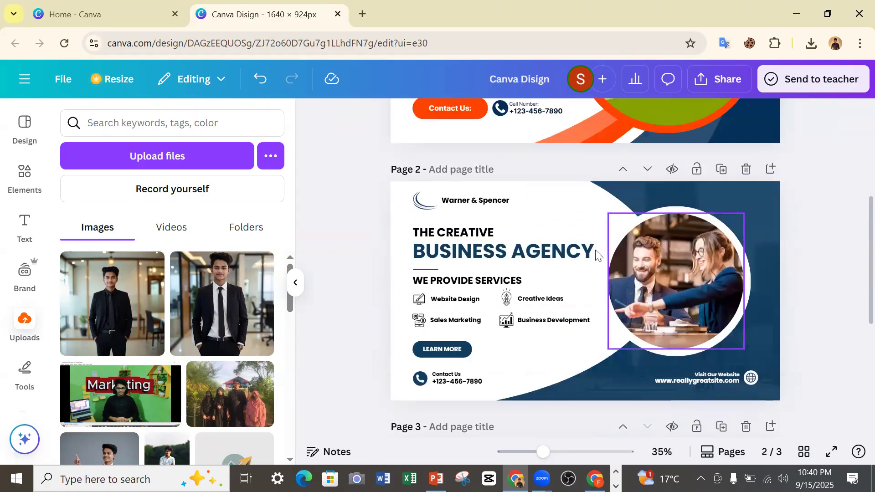
scroll(650, 270, down, 4)
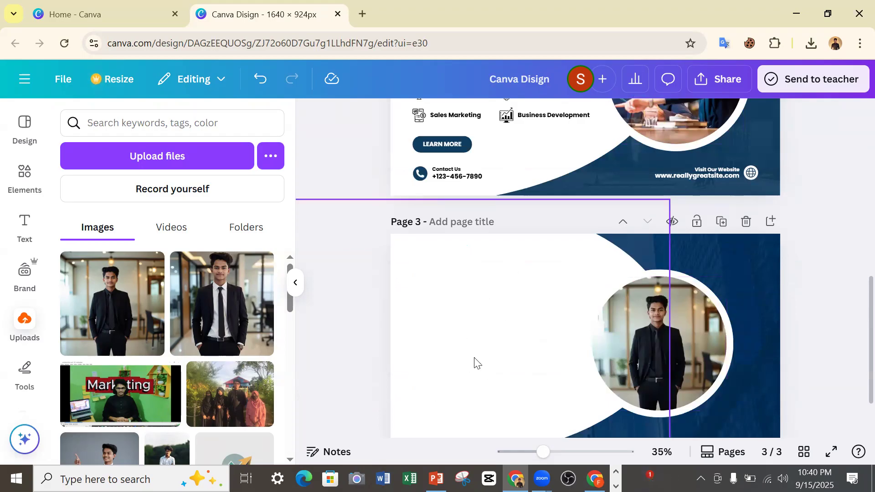
Upload the image freepik__a-stylish16yearold-youth-man-wearing-a-camelcolore__77981 from the computer.
click(630, 355)
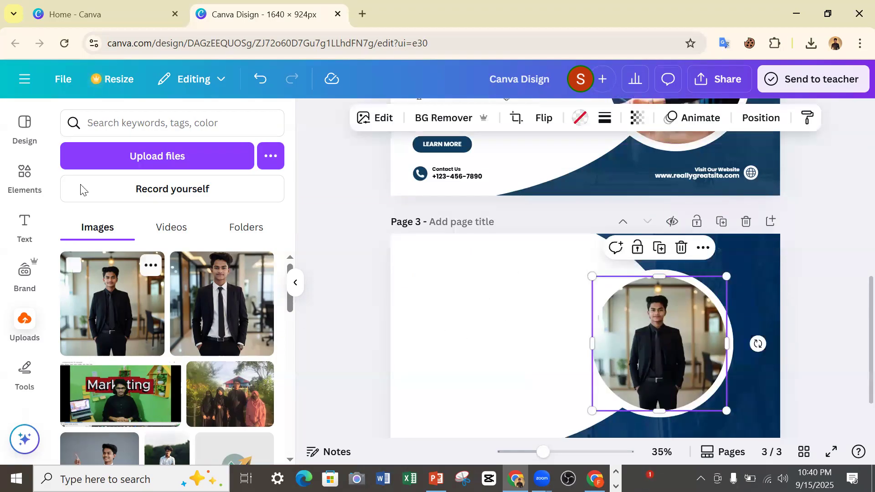
click(149, 160)
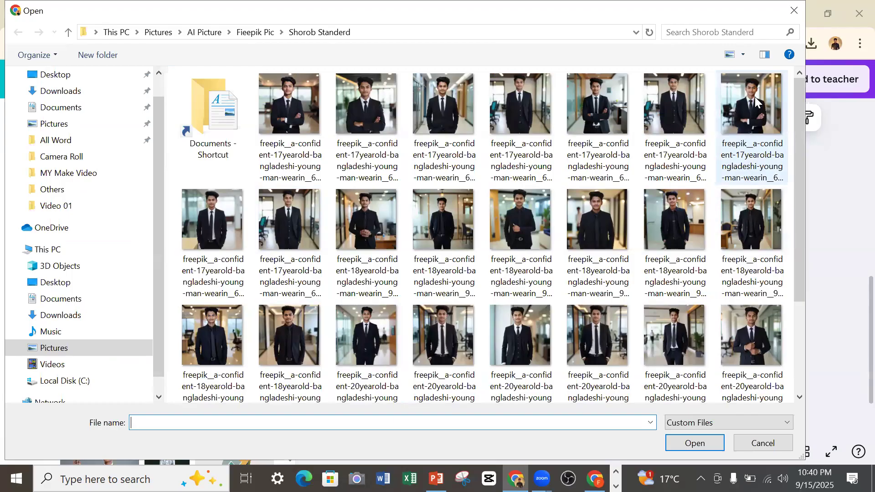
click(747, 113)
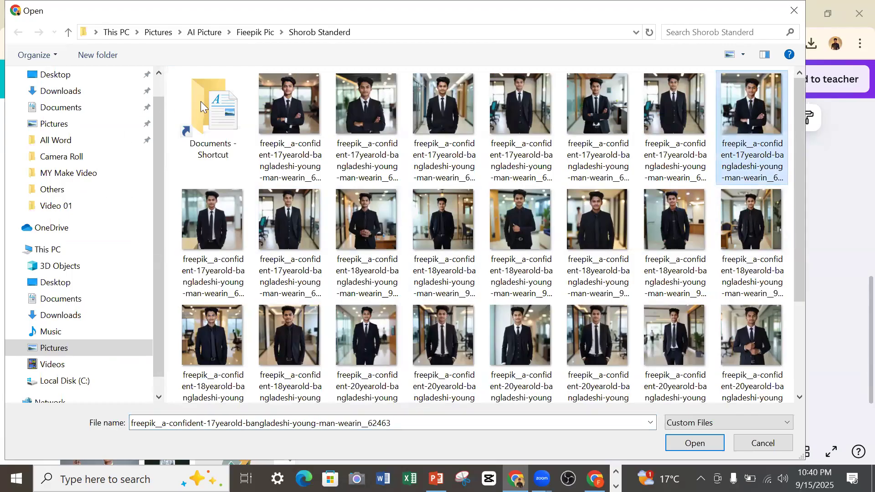
click(68, 29)
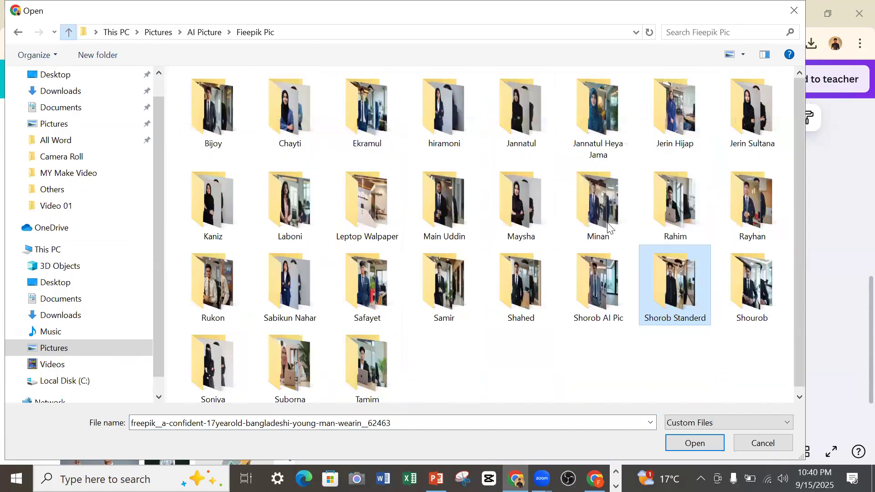
click(590, 268)
double_click(589, 268)
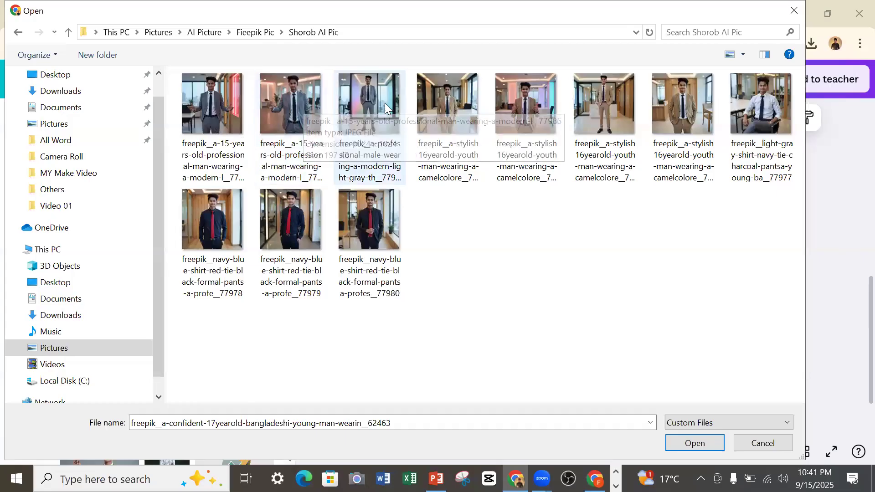
click(443, 114)
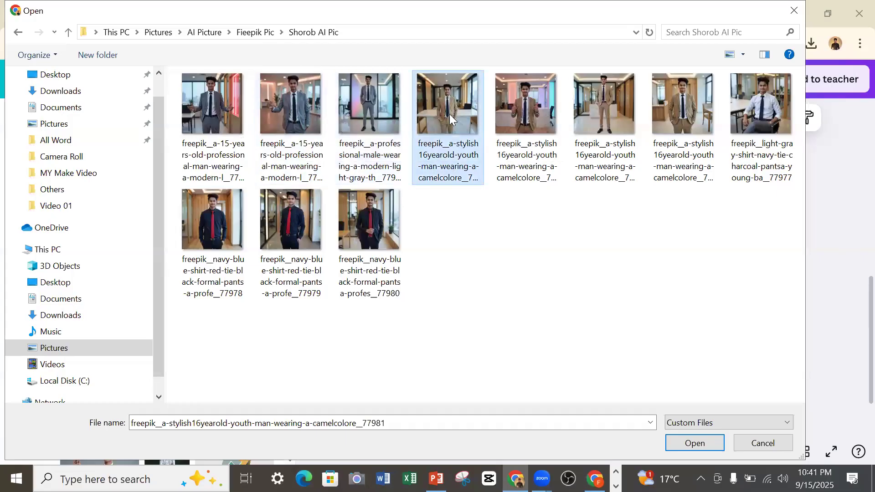
click(677, 444)
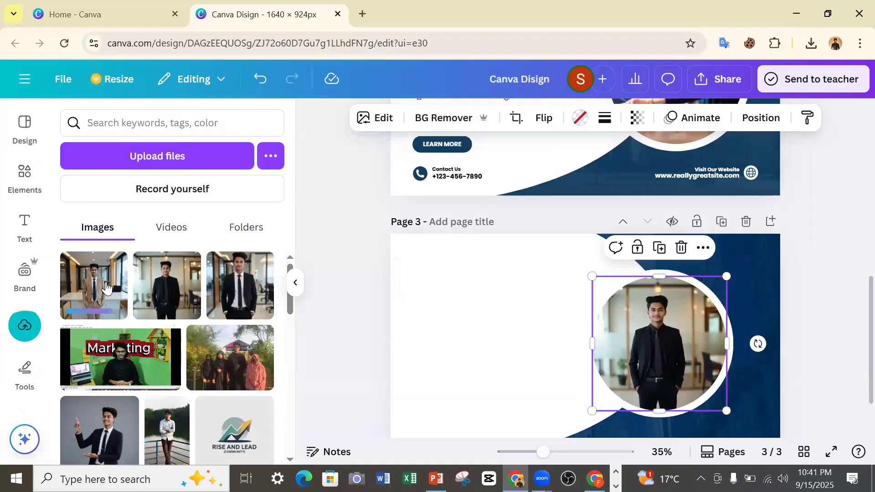
Replace the photo in page 3's circular frame with the newly uploaded portrait in the tan suit.
click(73, 266)
click(73, 265)
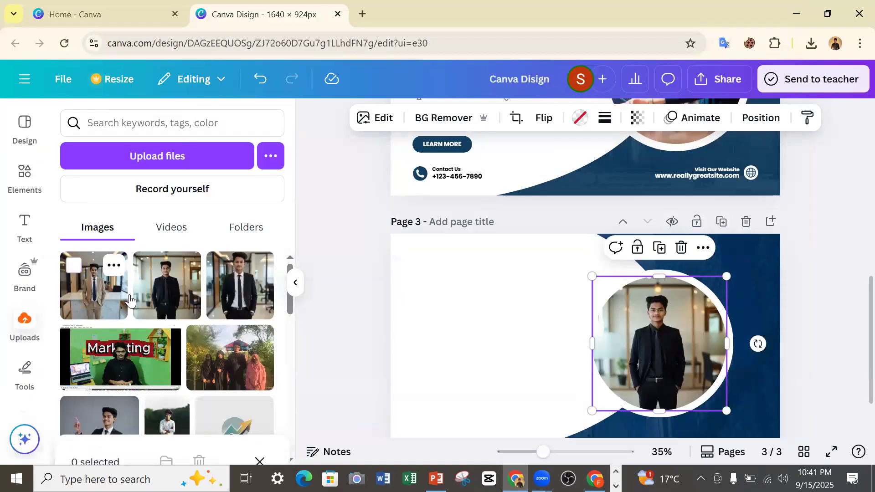
drag(91, 280, 661, 334)
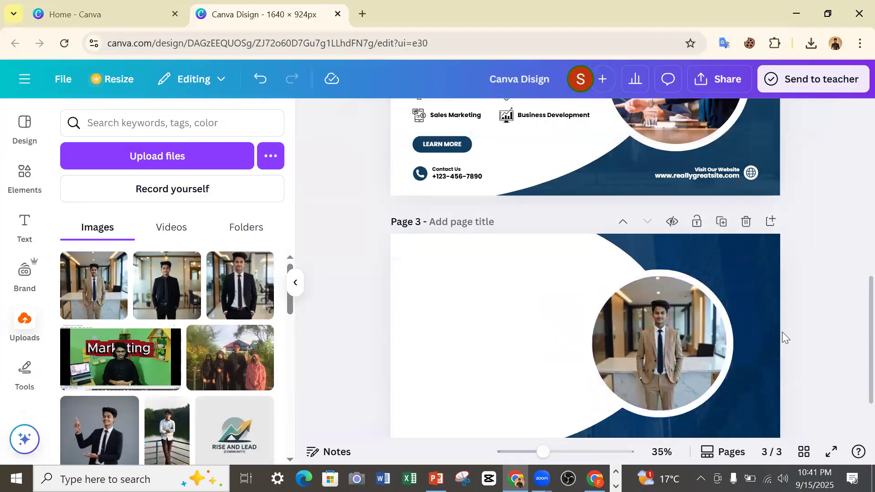
Compare page 3's new framed portrait and empty white area with the original business-agency cover on page 2.
scroll(782, 331, up, 3)
scroll(770, 320, down, 5)
scroll(749, 325, up, 3)
scroll(742, 334, down, 3)
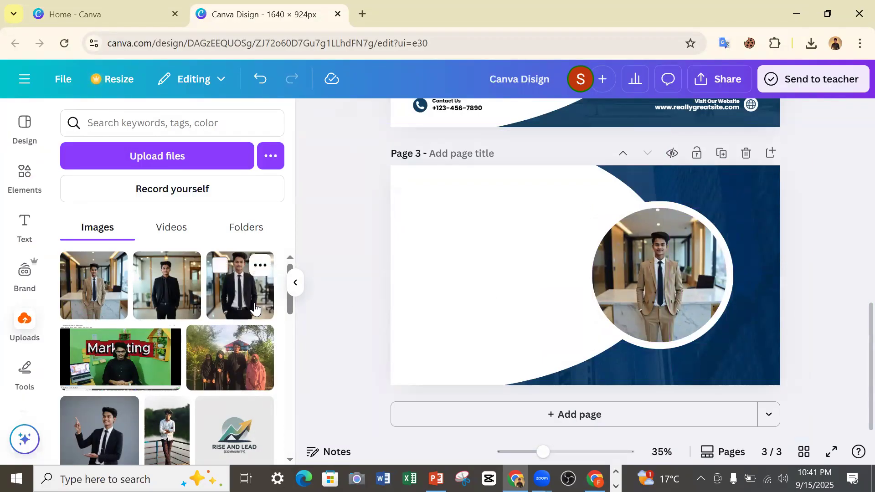
scroll(537, 337, up, 3)
scroll(474, 273, down, 2)
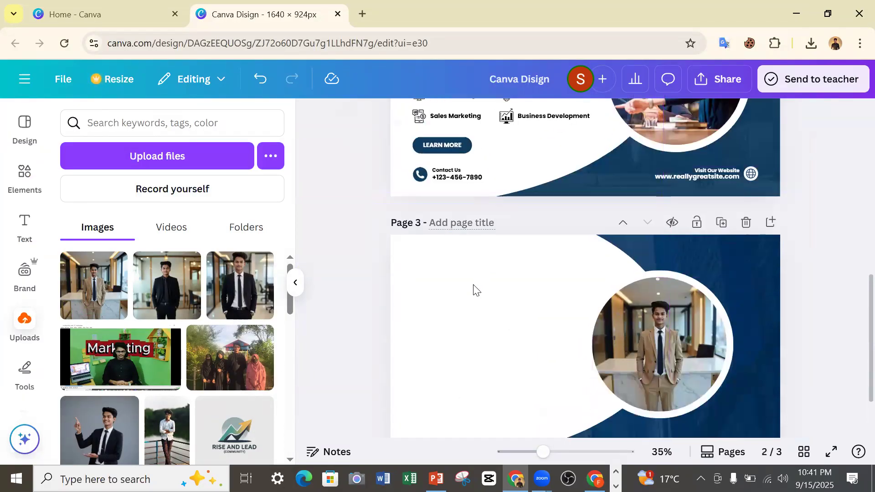
scroll(471, 285, up, 5)
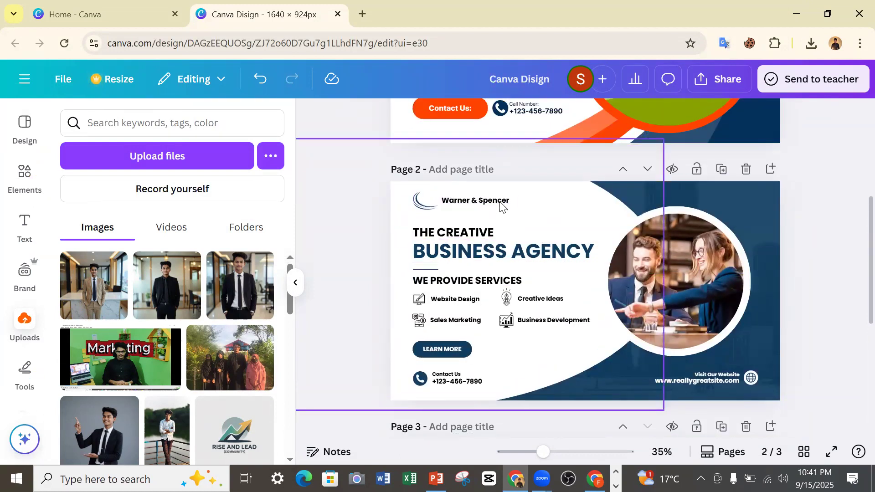
scroll(495, 225, down, 2)
scroll(495, 228, down, 3)
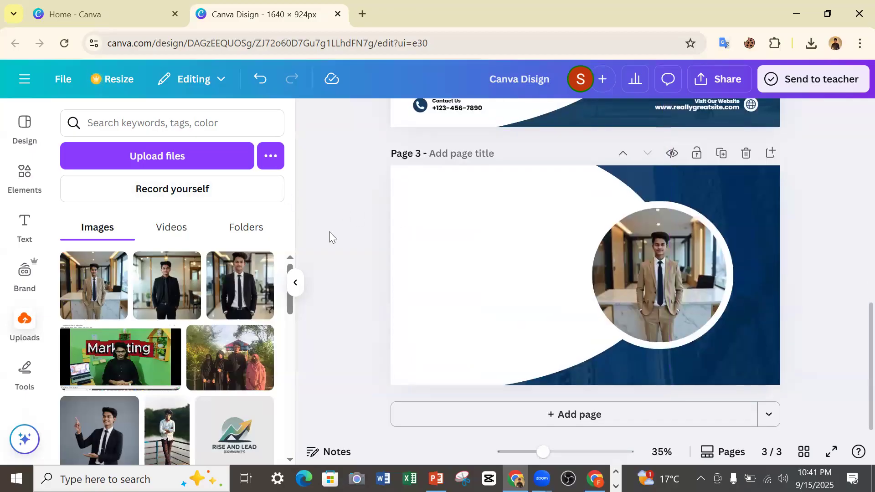
Check the logo on page 2 and search the elements for "Logo", limiting the results to graphics.
scroll(451, 210, up, 5)
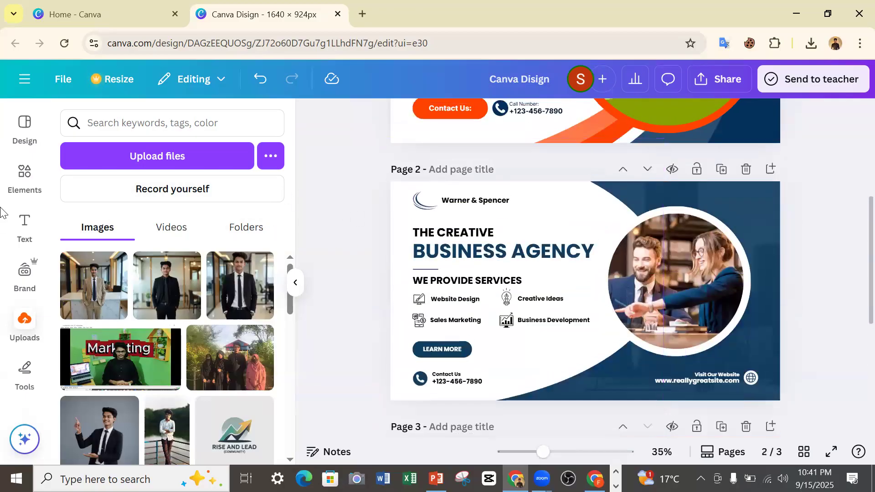
click(420, 208)
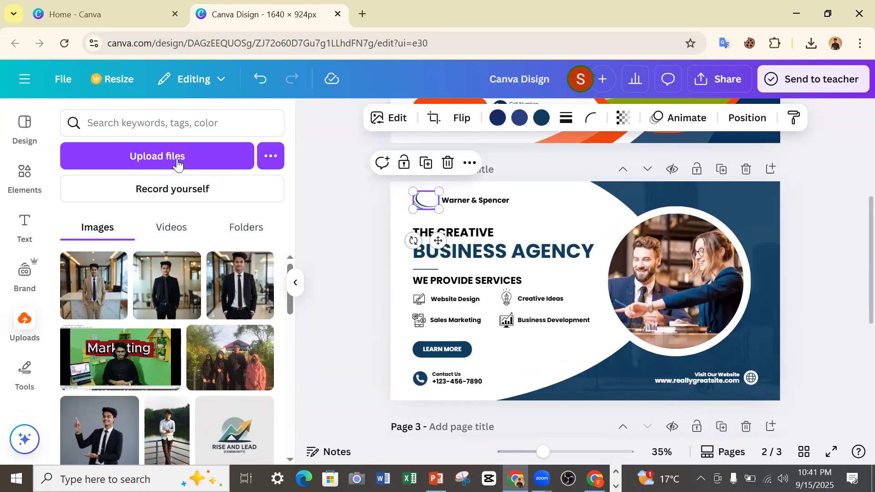
click(27, 173)
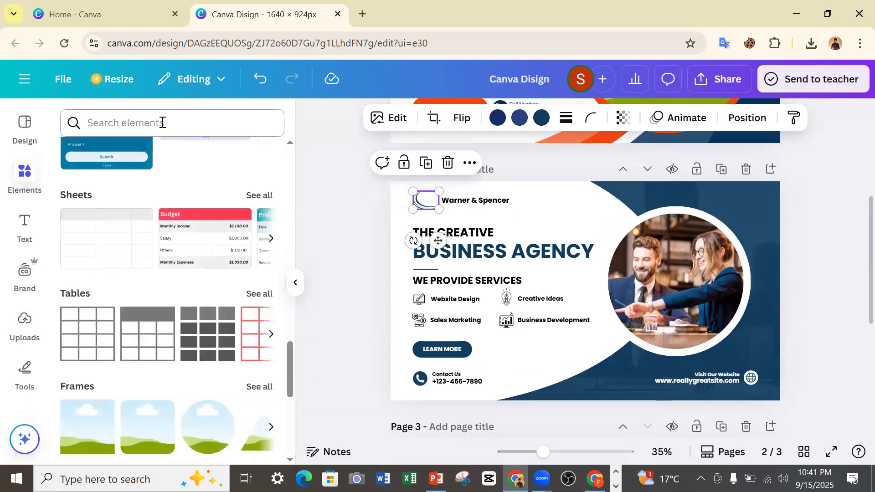
click(162, 122)
text(logo)
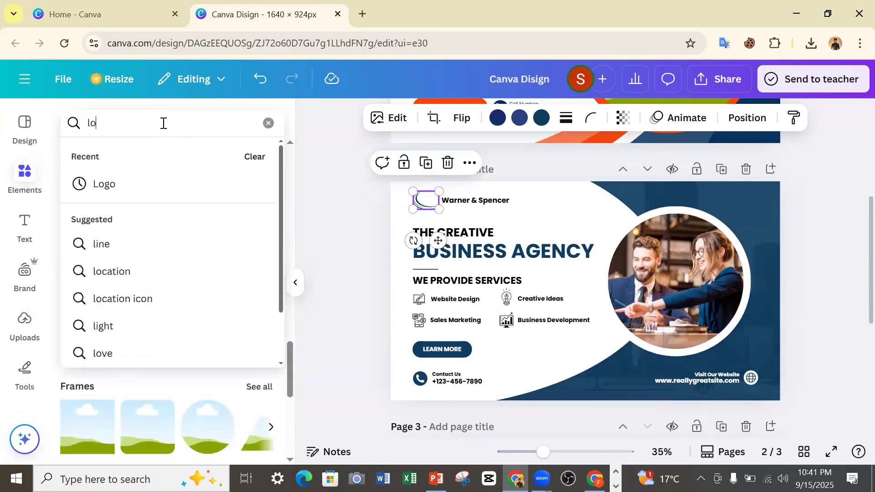
click(105, 200)
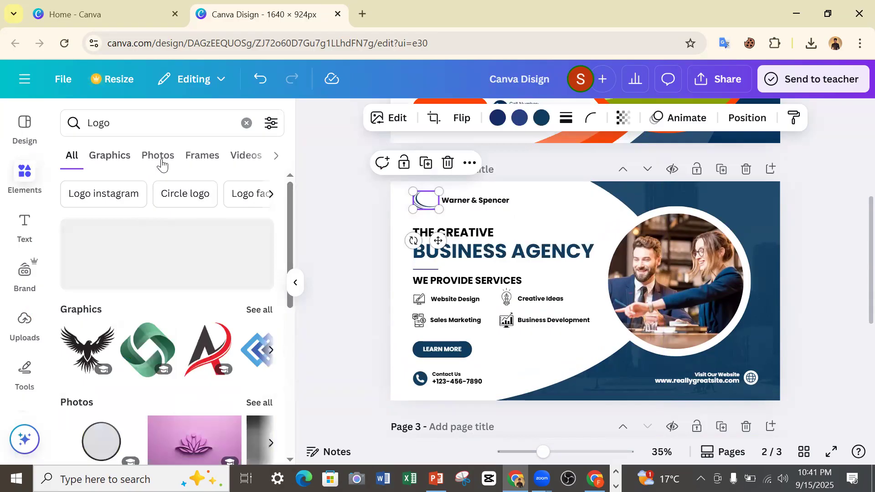
click(109, 155)
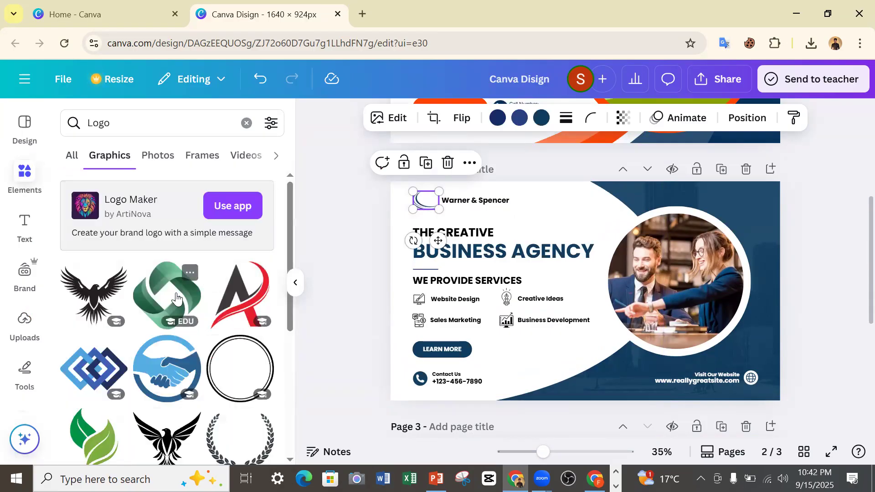
Add the logo graphic with black, magenta, blue and yellow curved stripes and place it small in page 3's upper-left corner.
scroll(177, 298, down, 3)
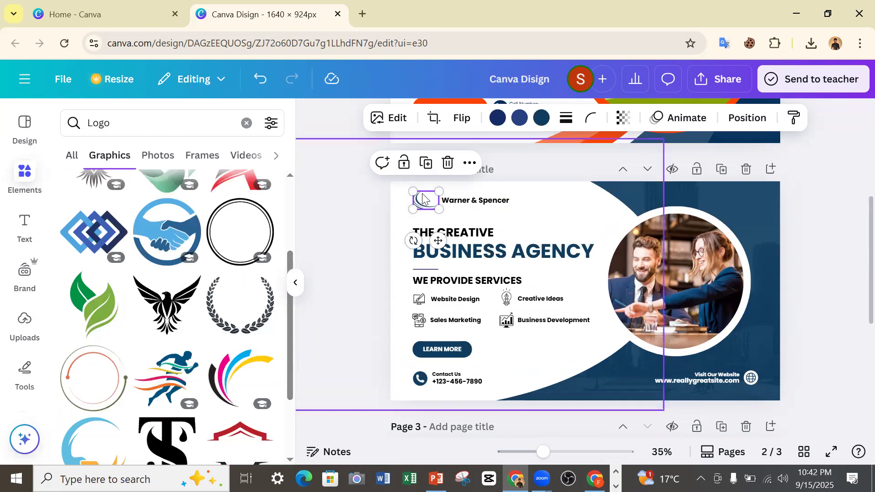
scroll(228, 367, down, 2)
click(227, 281)
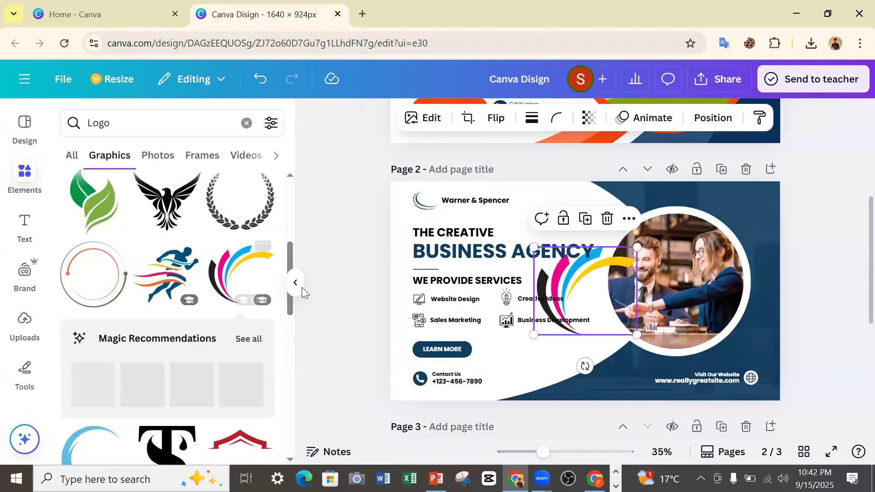
drag(552, 355, 490, 479)
scroll(542, 335, down, 5)
drag(505, 214, 406, 188)
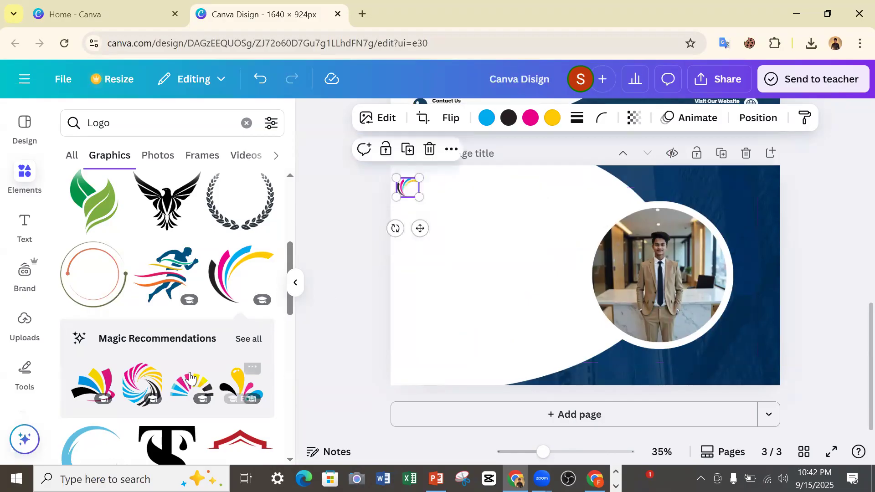
Change the magenta stripe of page 3's logo to the yellow from the document colors.
scroll(517, 214, up, 6)
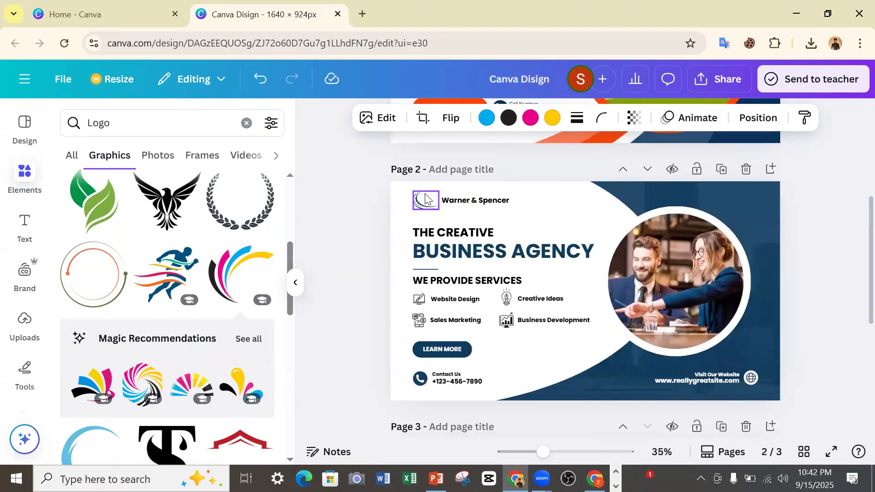
scroll(410, 202, down, 6)
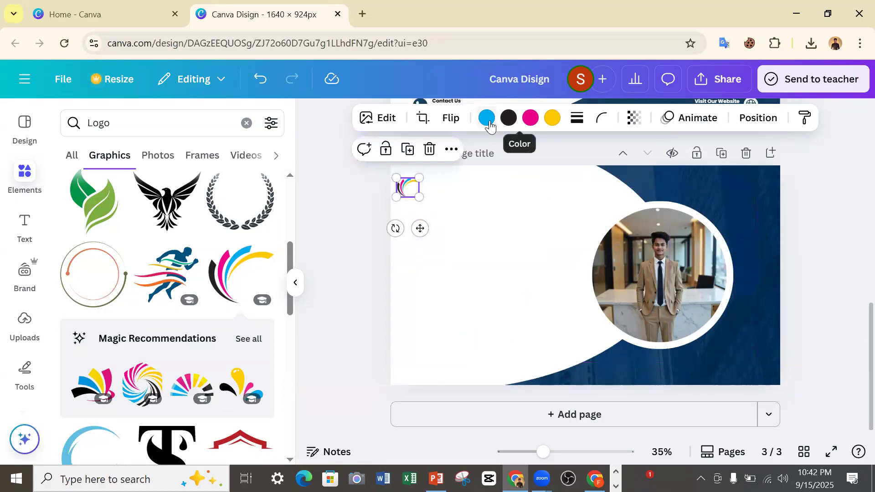
click(529, 118)
scroll(435, 199, up, 5)
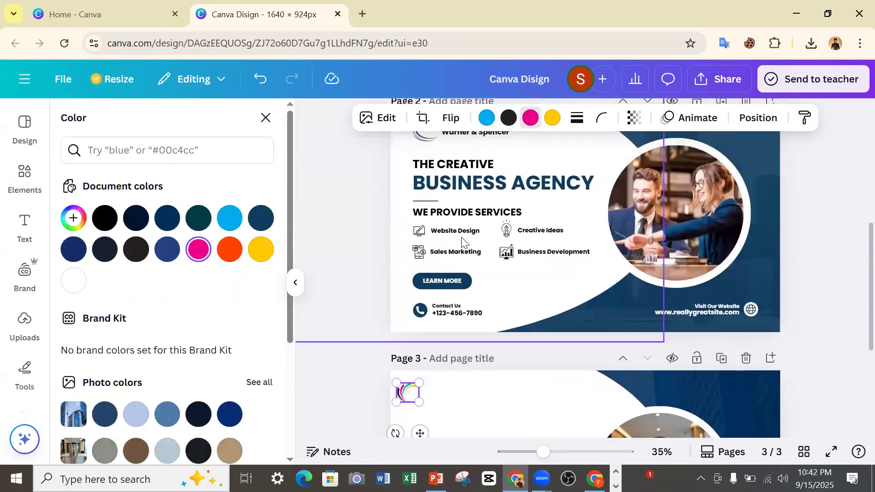
scroll(435, 200, down, 5)
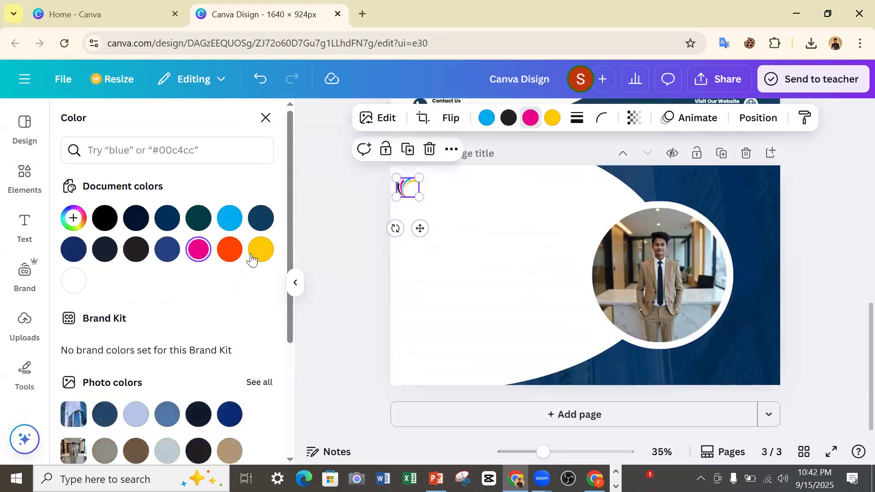
click(170, 258)
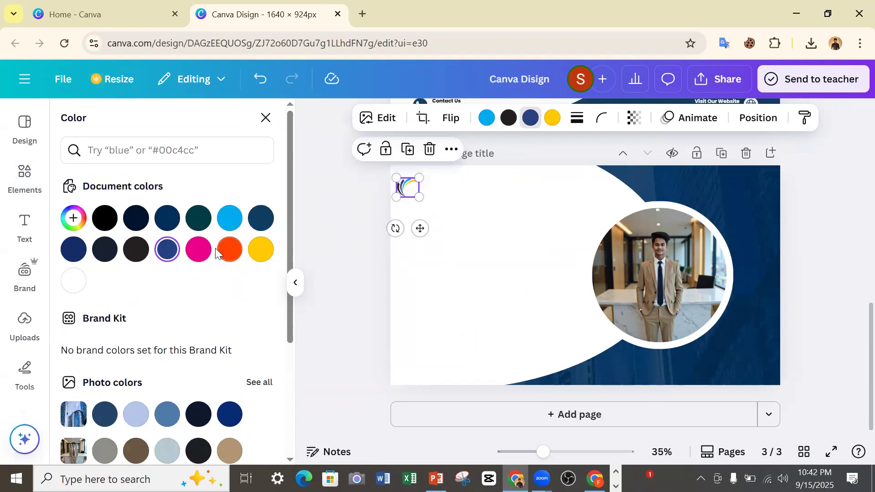
click(260, 249)
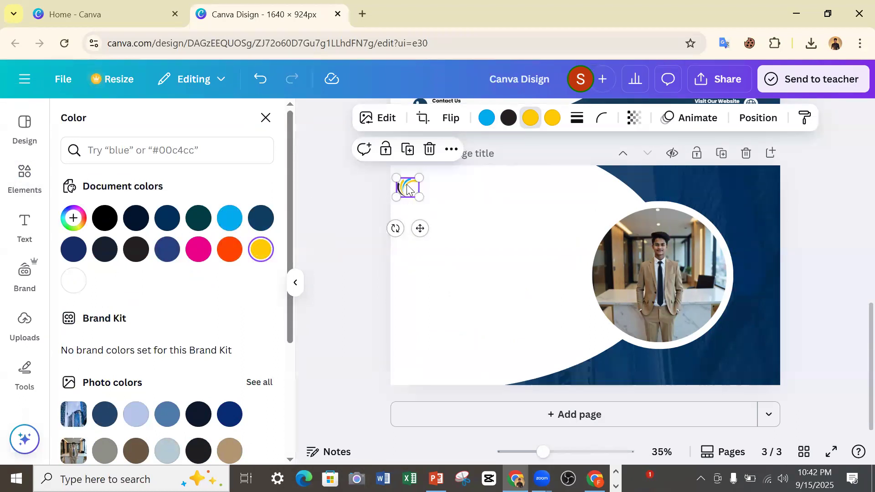
click(365, 211)
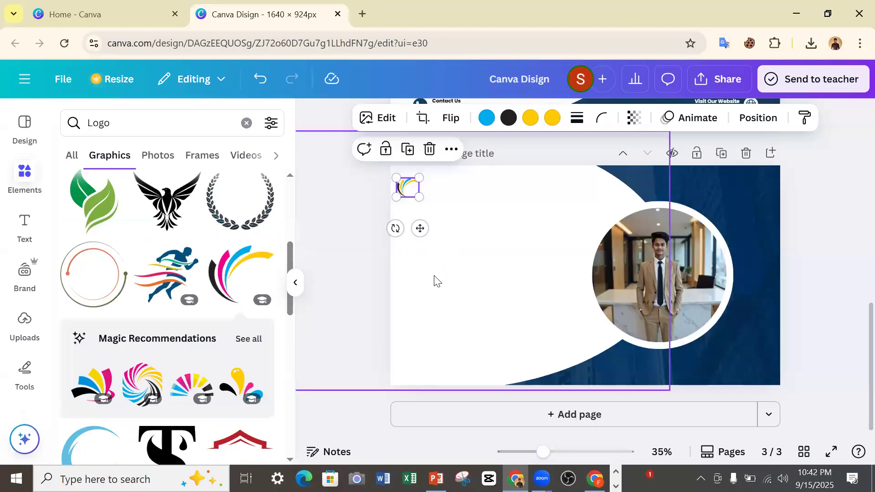
click(345, 322)
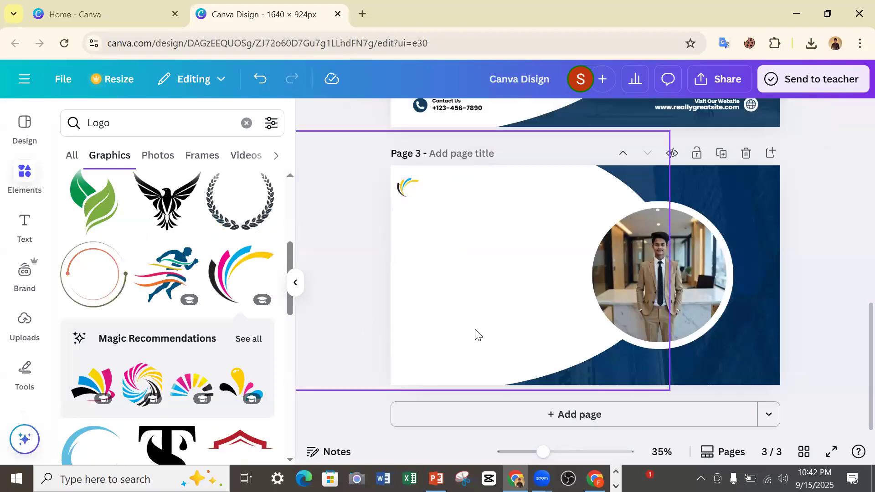
Check the company name text beside page 2's logo and add a subheading text box in the default style.
scroll(476, 335, up, 5)
scroll(476, 334, down, 3)
scroll(475, 334, up, 2)
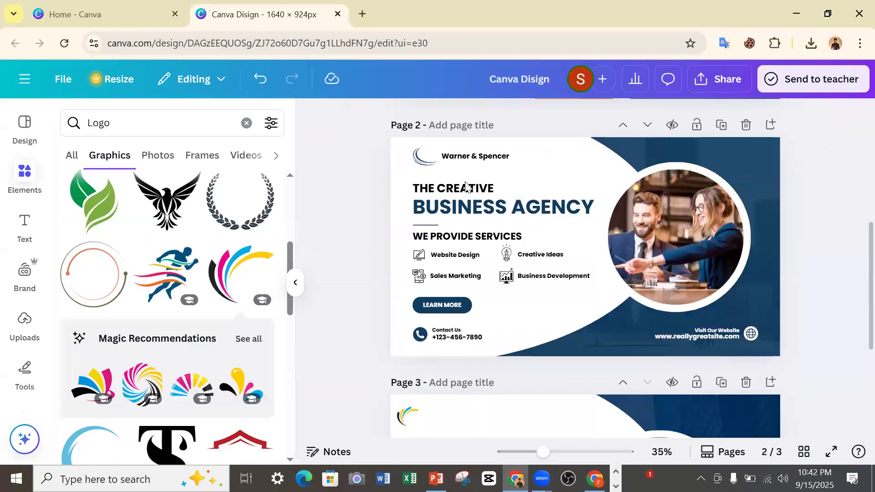
scroll(466, 186, up, 1)
click(461, 204)
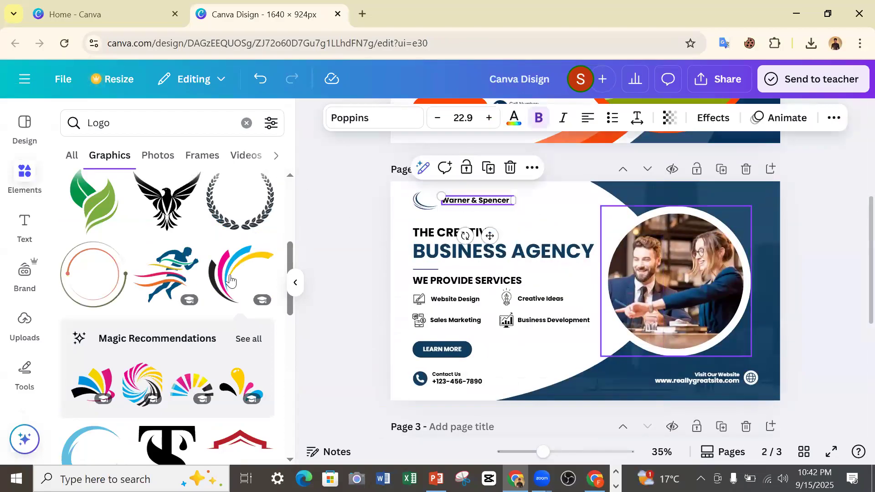
click(24, 236)
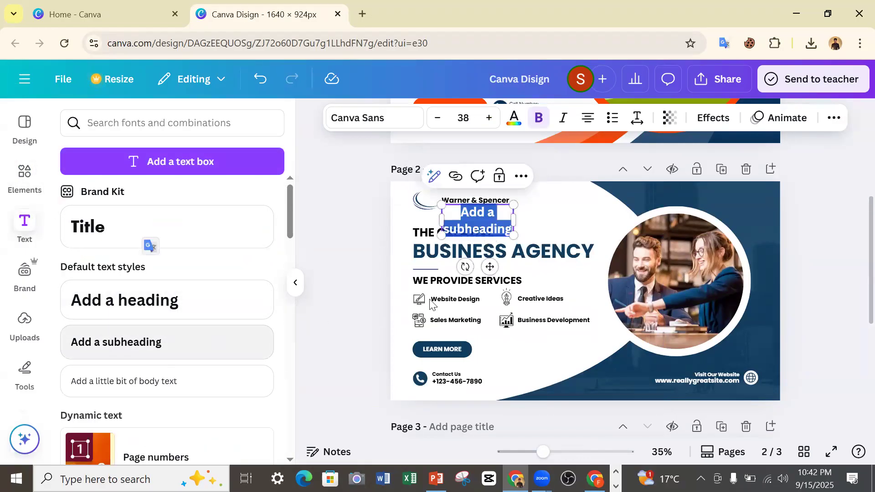
Move the new subheading text box from page 2 to the white area near page 3's upper edge, beside the logo.
click(480, 227)
scroll(496, 255, down, 3)
scroll(486, 237, up, 3)
drag(489, 266, 501, 223)
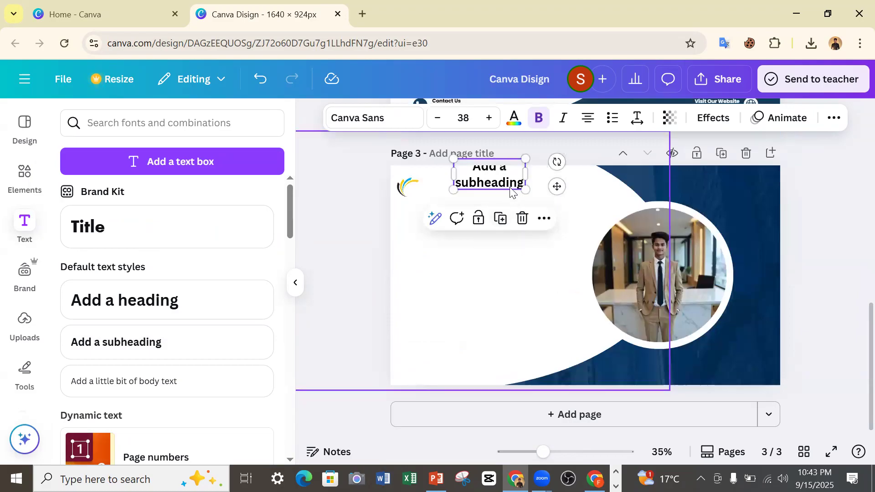
drag(556, 187, 554, 205)
Replace the subheading placeholder with the company word "Bhuyan" and move the text box close to page 3's logo.
double_click(487, 201)
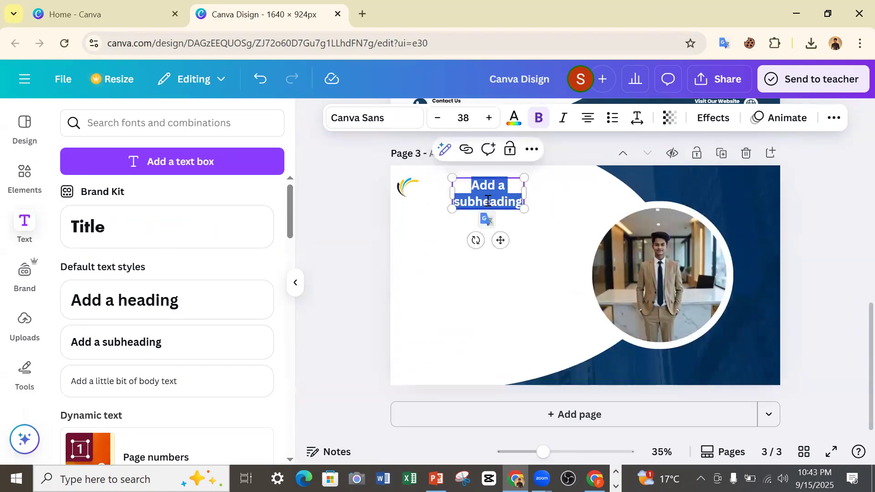
text(B)
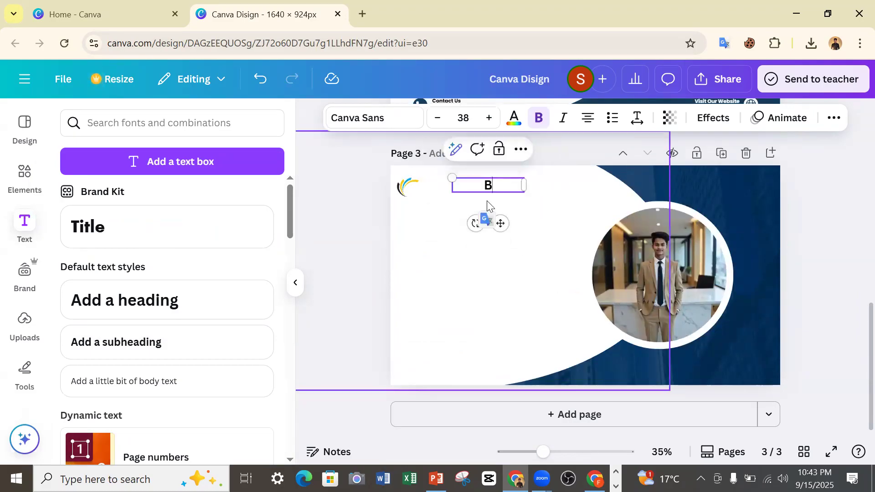
text(huyan)
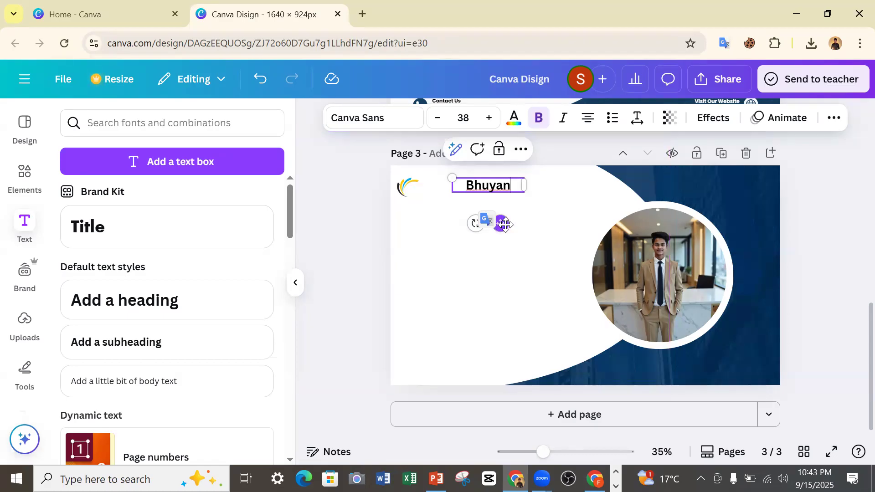
drag(499, 223, 448, 223)
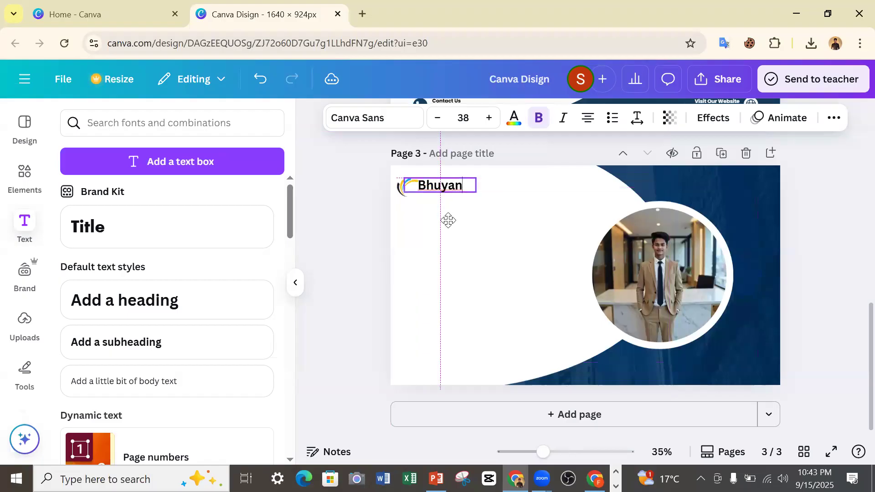
scroll(449, 222, up, 5)
scroll(445, 192, down, 2)
scroll(445, 201, up, 2)
scroll(449, 228, down, 2)
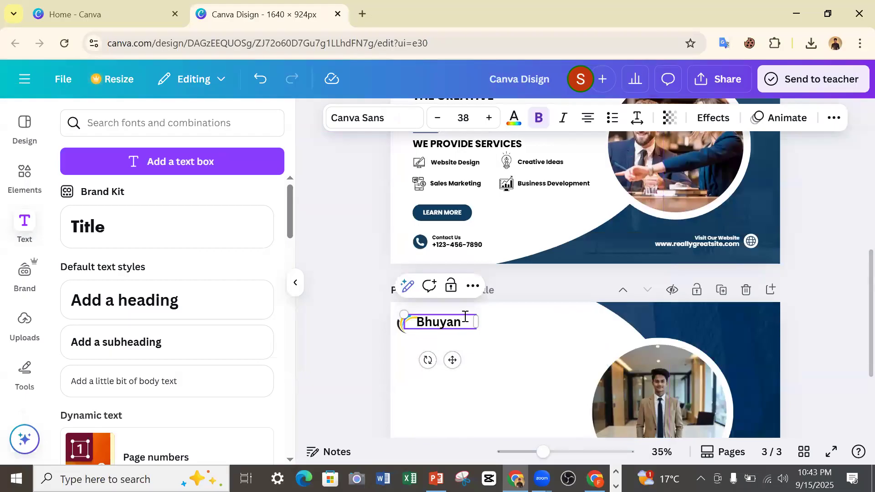
Extend the company name to "Bhuyan Design" and widen its text box to fit on one line.
text(D)
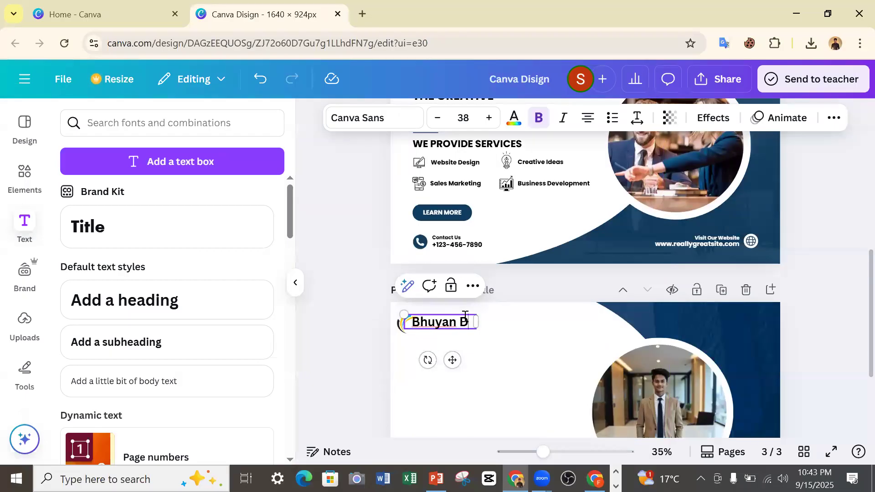
text(isais)
key(BackSpace)
key(BackSpace)
key(BackSpace)
key(BackSpace)
key(BackSpace)
text(esign)
drag(478, 324, 525, 325)
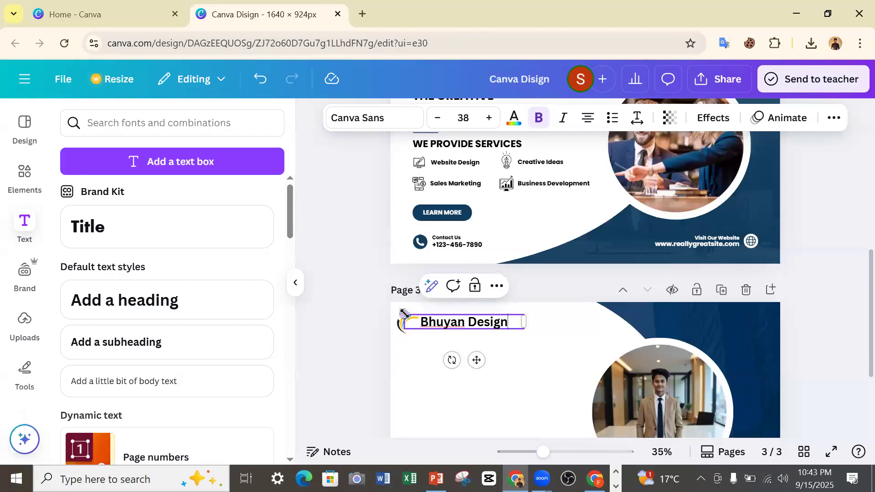
Scale the company name text down to size 26.7, comparing it with page 2, so it sits clear of the logo.
drag(403, 313, 420, 318)
drag(487, 360, 478, 366)
scroll(492, 282, up, 5)
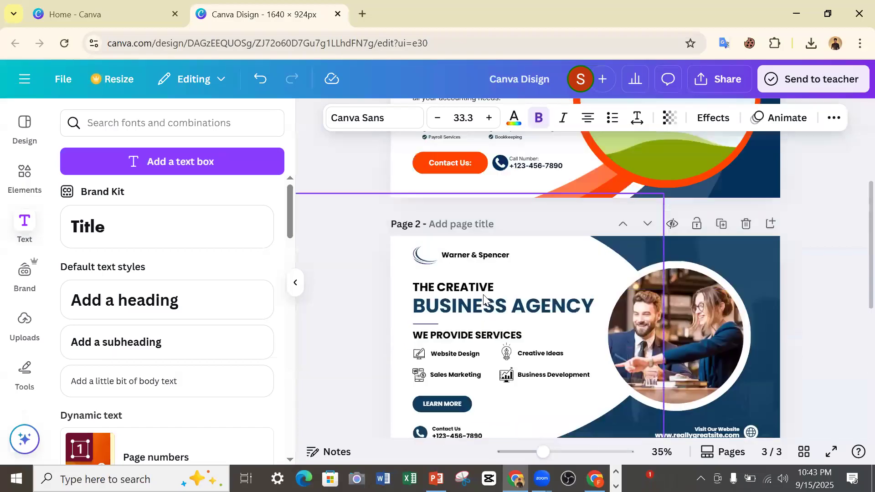
scroll(492, 282, down, 3)
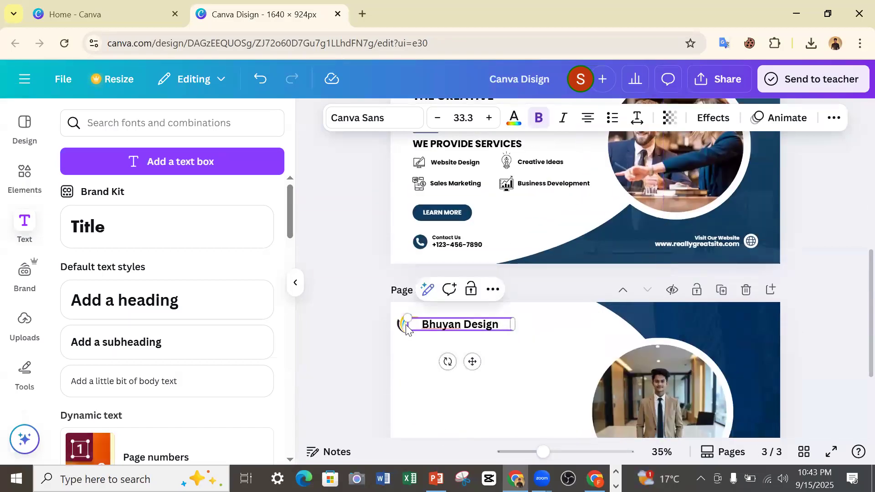
drag(427, 328, 460, 328)
scroll(501, 296, up, 5)
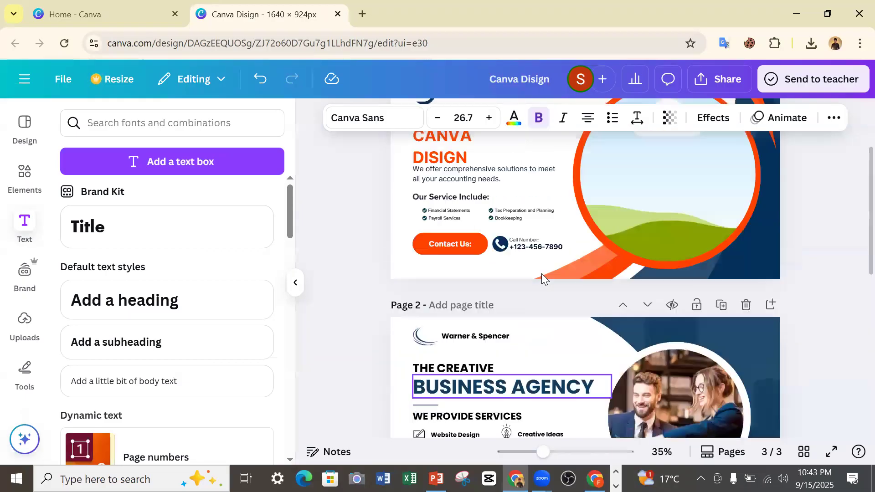
scroll(479, 345, down, 3)
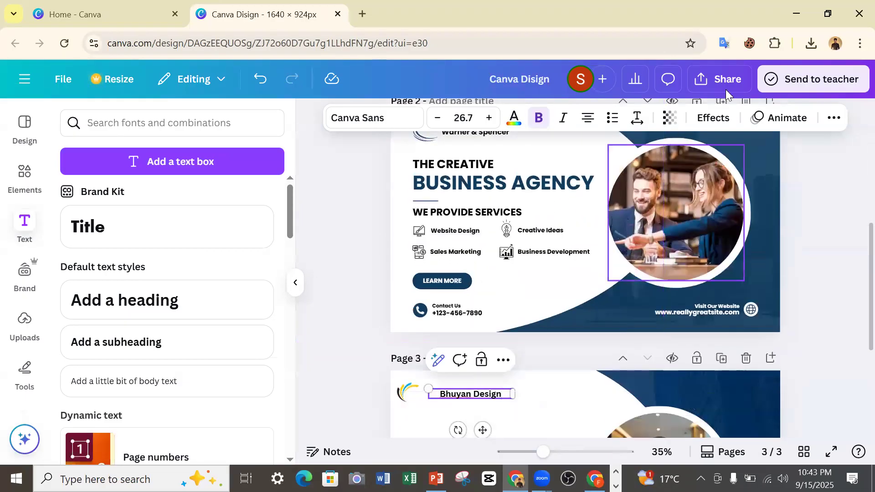
Convert the company name to uppercase and place it directly beside the lower part of page 3's logo.
click(829, 119)
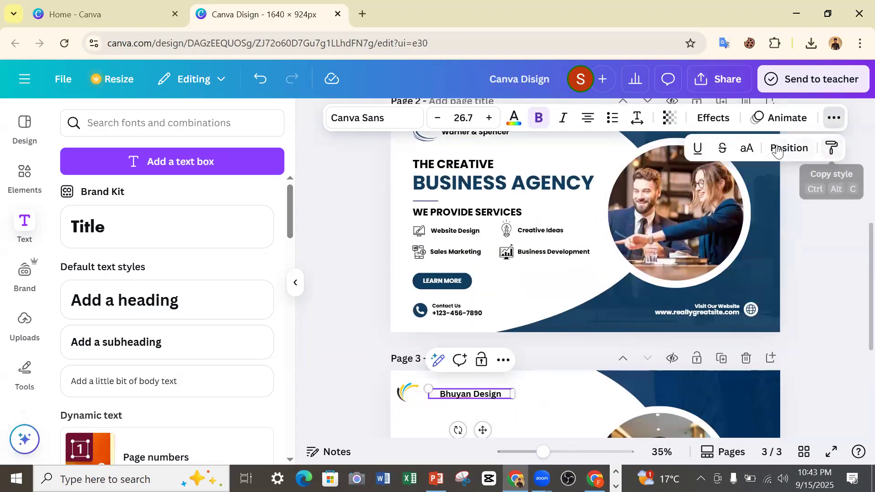
click(746, 148)
drag(482, 430, 466, 425)
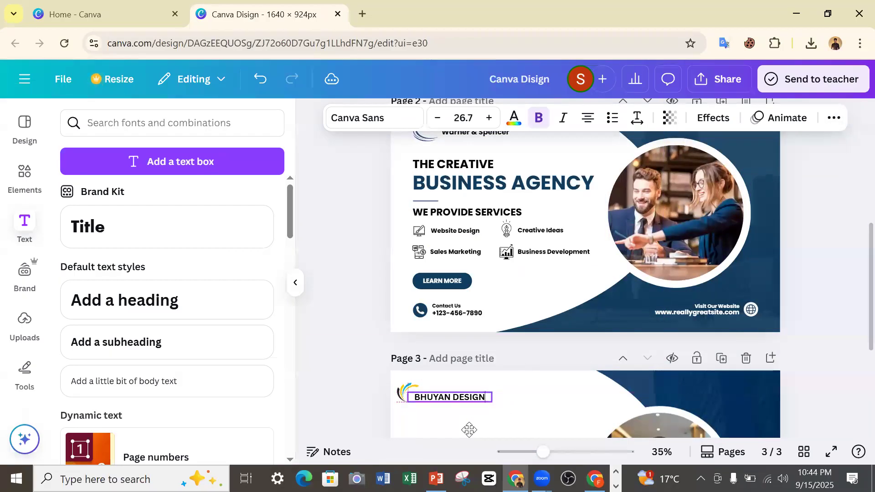
scroll(534, 457, down, 4)
drag(542, 452, 565, 452)
scroll(360, 349, up, 2)
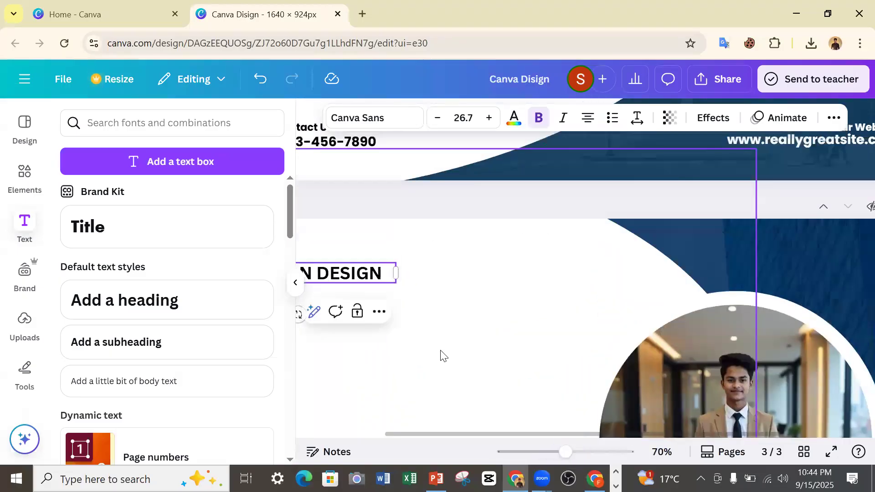
click(551, 452)
drag(420, 311, 410, 310)
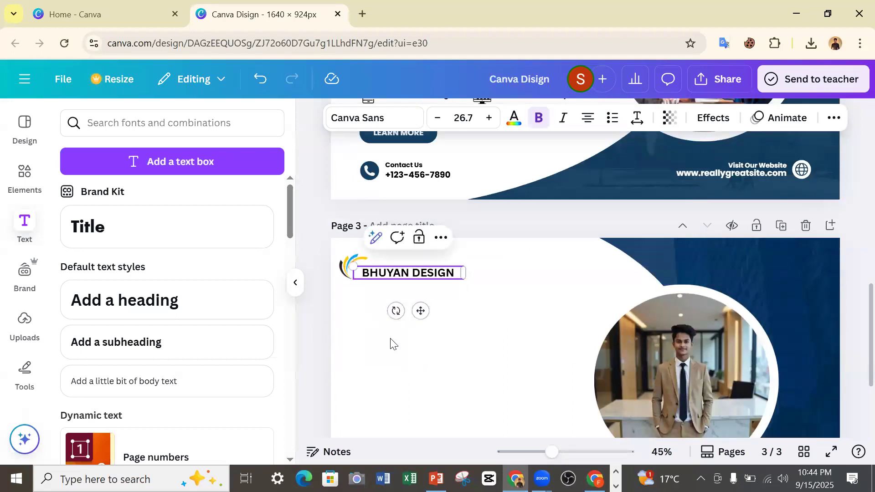
click(324, 332)
click(536, 452)
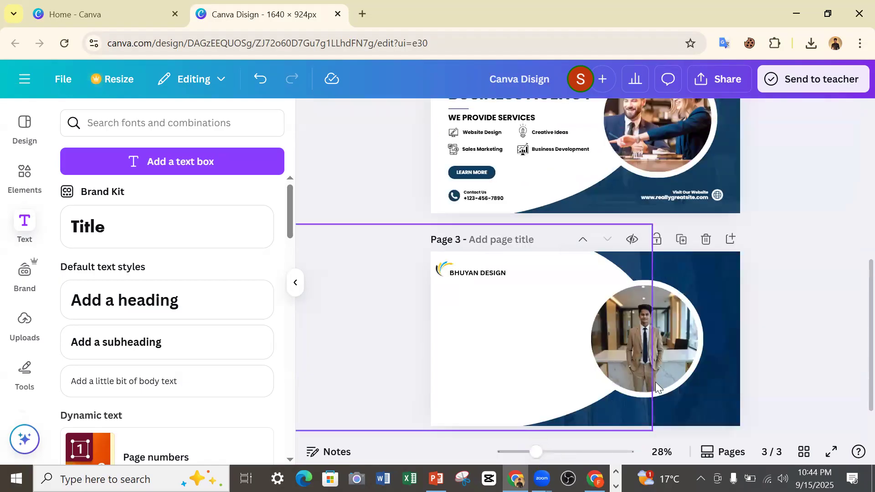
Copy the "THE CREATIVE" text from page 2 and paste it onto page 3.
scroll(600, 283, up, 5)
scroll(580, 287, down, 3)
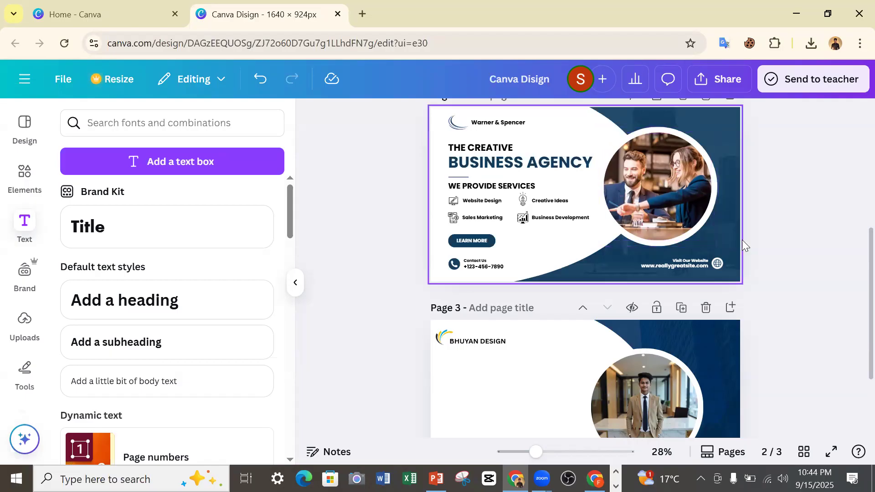
click(501, 149)
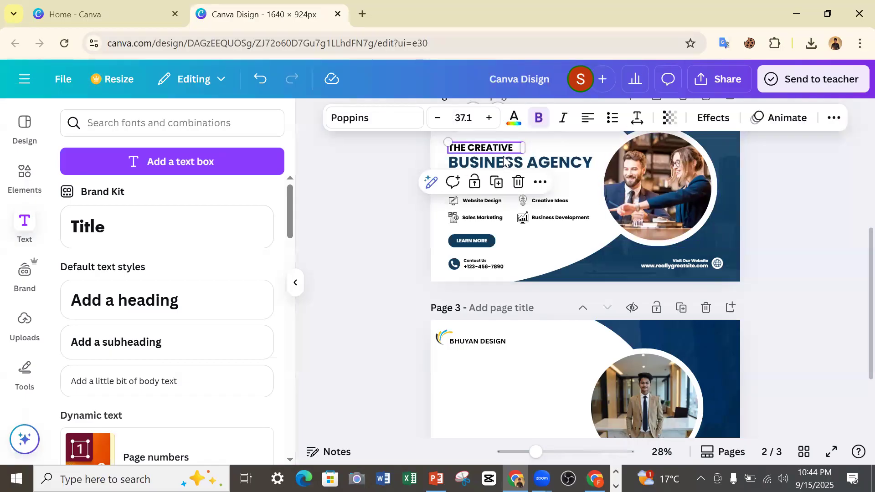
right_click(501, 148)
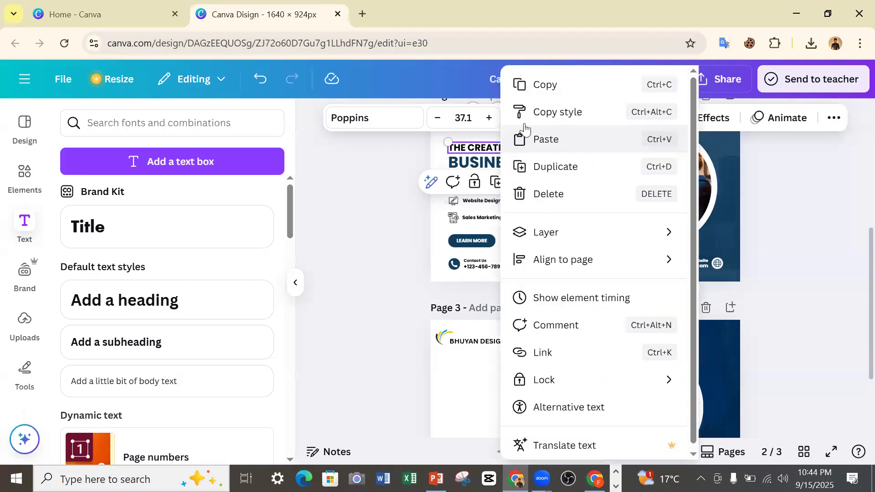
click(530, 86)
scroll(546, 220, down, 3)
right_click(519, 258)
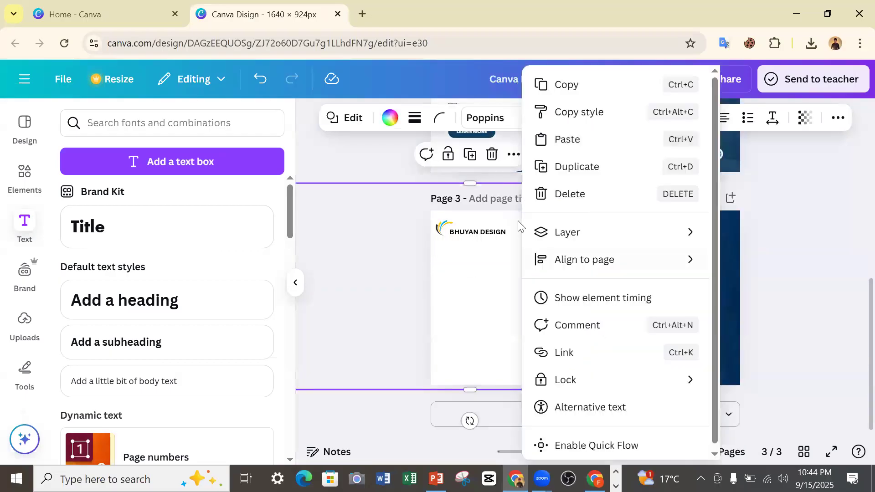
click(567, 139)
click(394, 245)
Copy the "BUSINESS AGENCY" heading from page 2 and paste it onto page 3.
scroll(507, 236, up, 4)
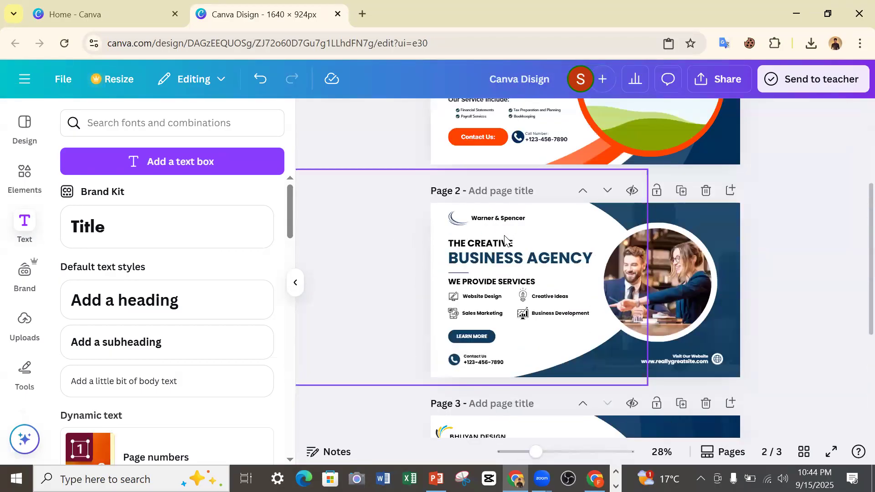
click(499, 259)
right_click(499, 259)
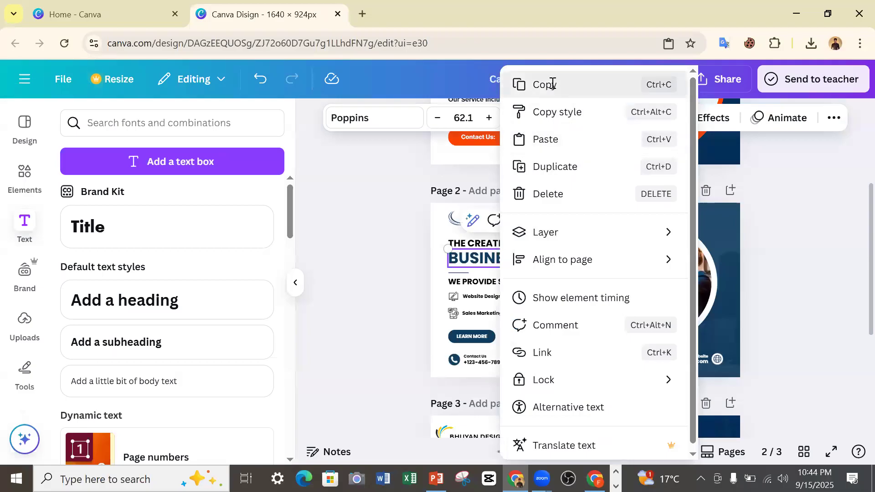
click(511, 83)
scroll(489, 206, down, 1)
scroll(496, 294, down, 3)
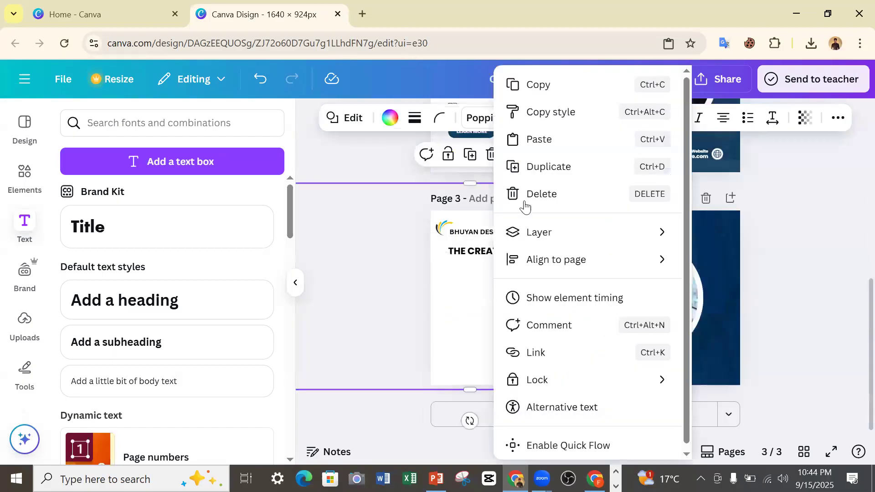
click(536, 139)
click(396, 299)
Copy the short divider line under page 2's heading and paste it onto page 3.
scroll(499, 262, up, 4)
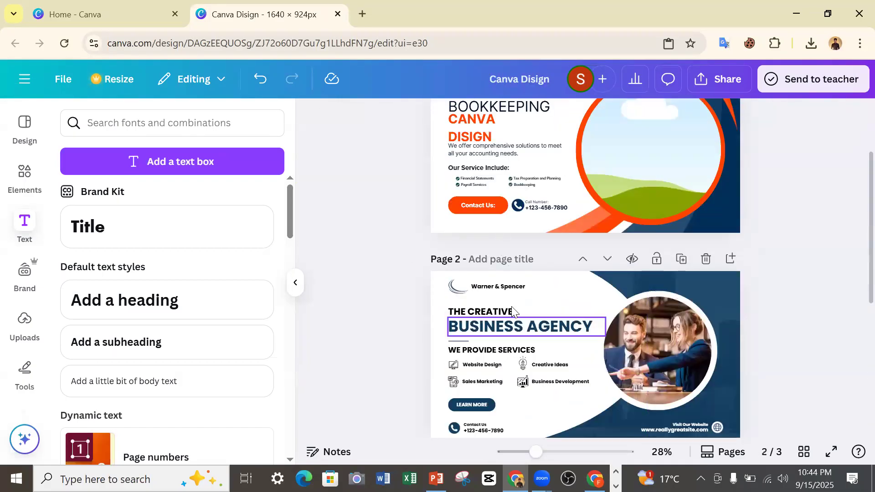
scroll(509, 315, down, 3)
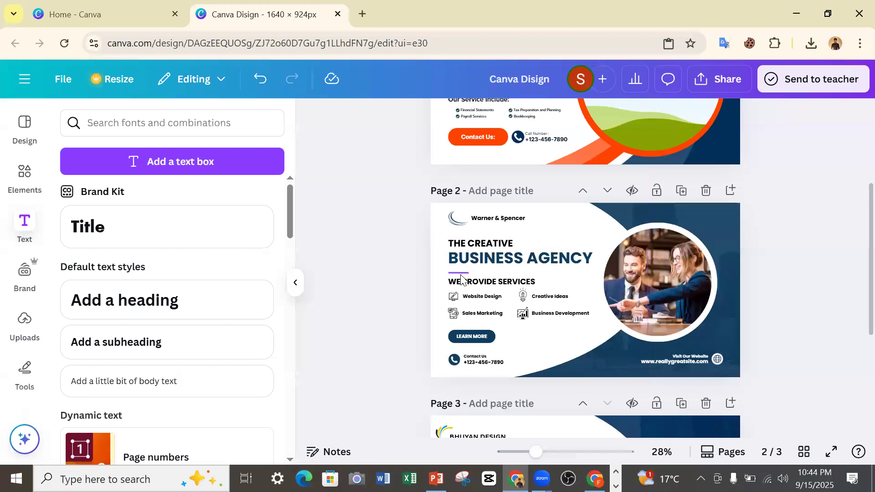
click(461, 275)
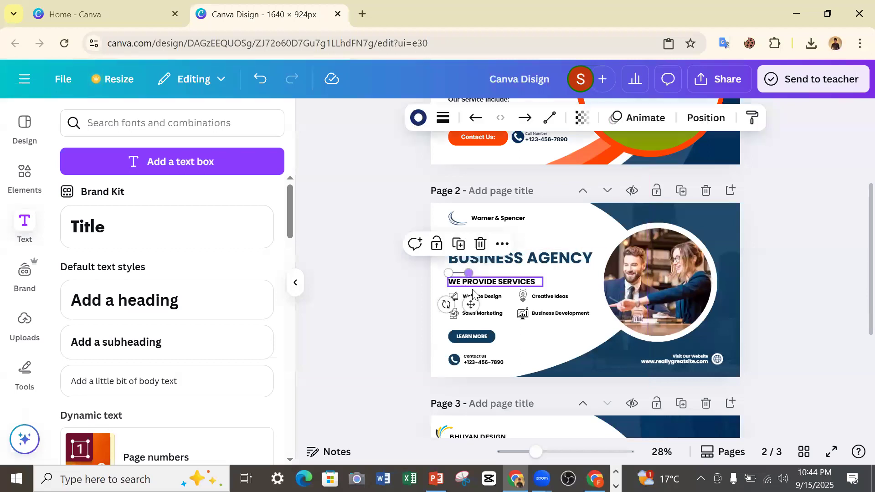
click(501, 244)
click(513, 278)
scroll(537, 297, down, 4)
click(534, 296)
right_click(533, 295)
click(579, 141)
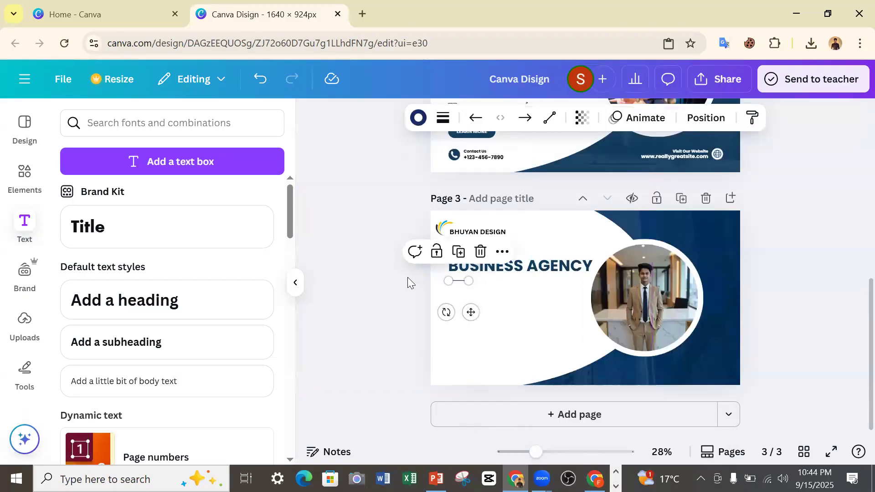
click(407, 283)
Copy the "WE PROVIDE SERVICES" text from page 2 and paste it onto page 3.
scroll(552, 255, up, 4)
click(527, 283)
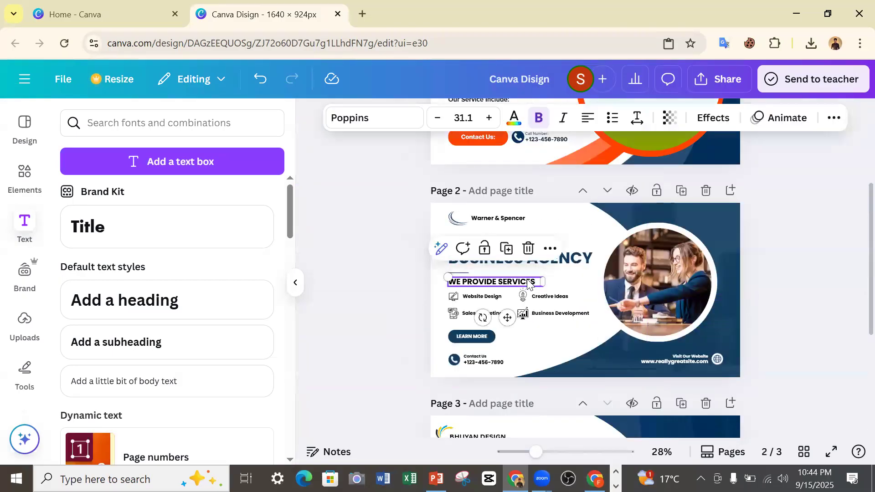
click(548, 249)
click(582, 284)
click(351, 277)
scroll(501, 310, down, 4)
click(501, 309)
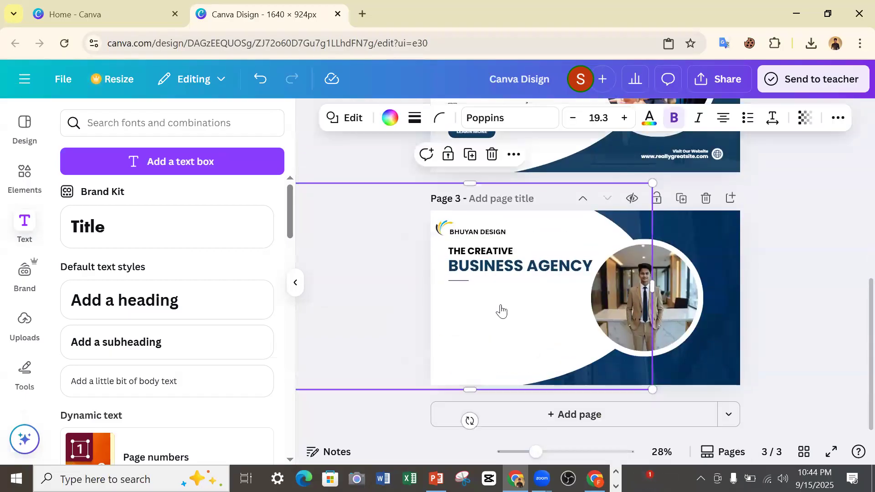
right_click(500, 309)
click(545, 140)
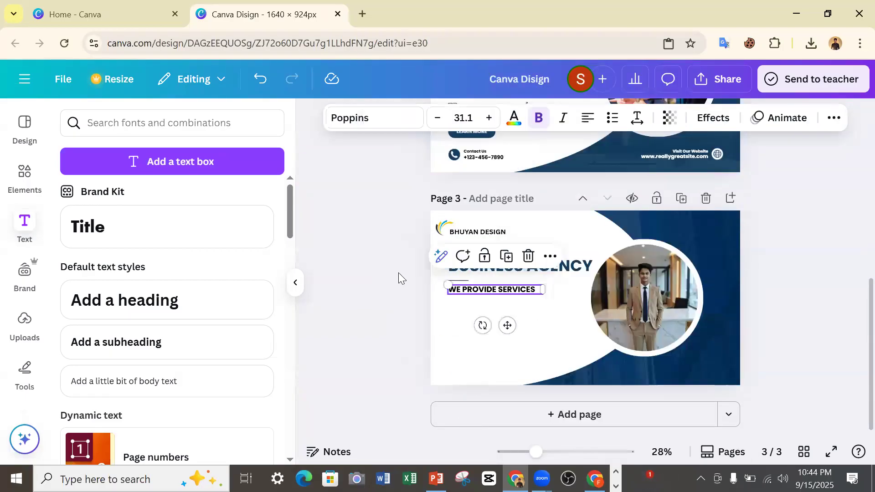
click(398, 277)
Copy the Website Design icon from page 2 and paste it onto page 3.
scroll(455, 274, up, 5)
scroll(480, 271, down, 2)
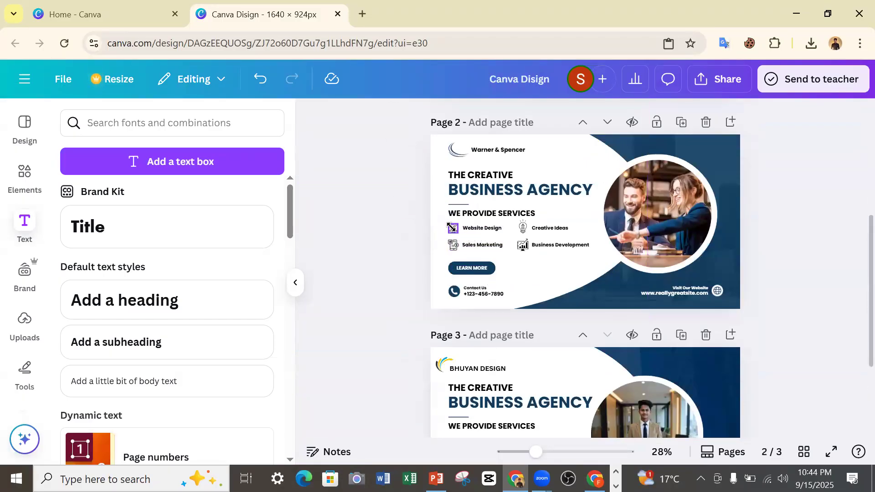
click(453, 228)
click(496, 196)
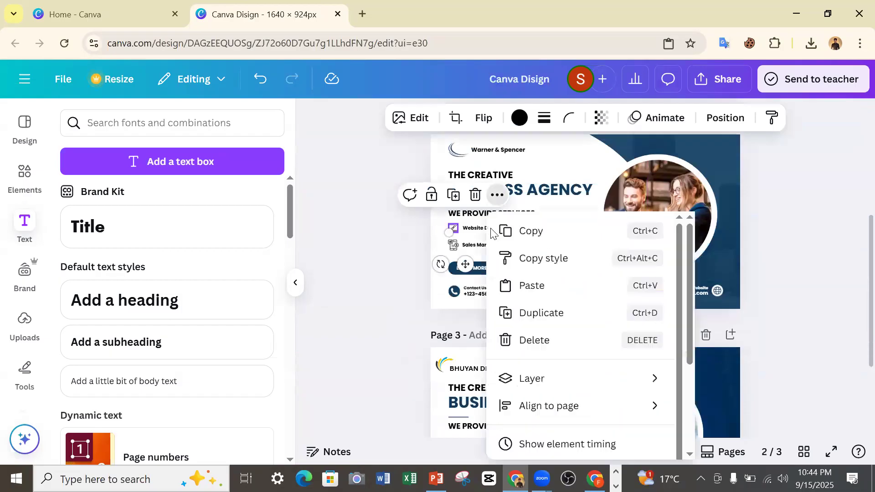
click(529, 230)
scroll(485, 384, down, 3)
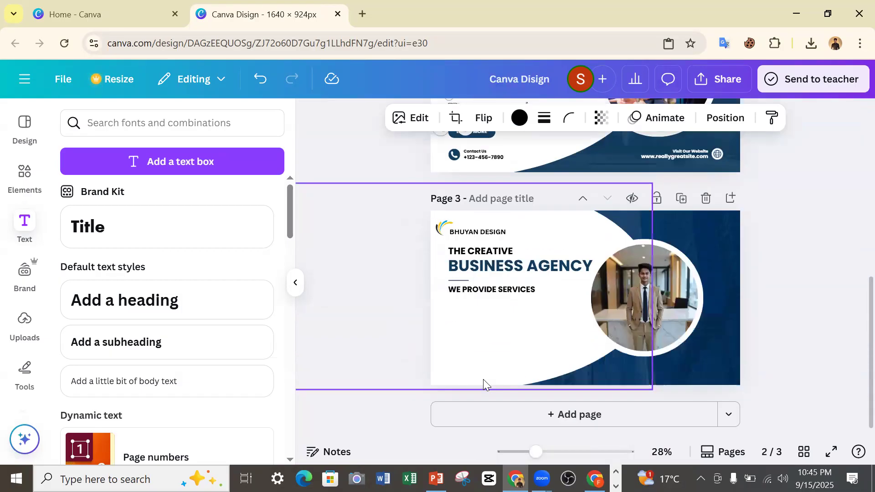
right_click(484, 283)
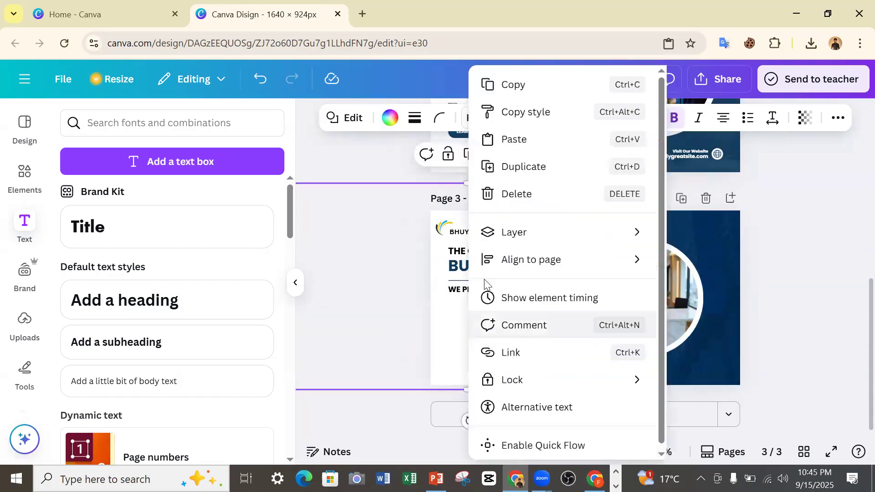
click(513, 139)
click(400, 293)
Copy the "Website Design" label from page 2 and paste it onto page 3.
scroll(499, 270, up, 3)
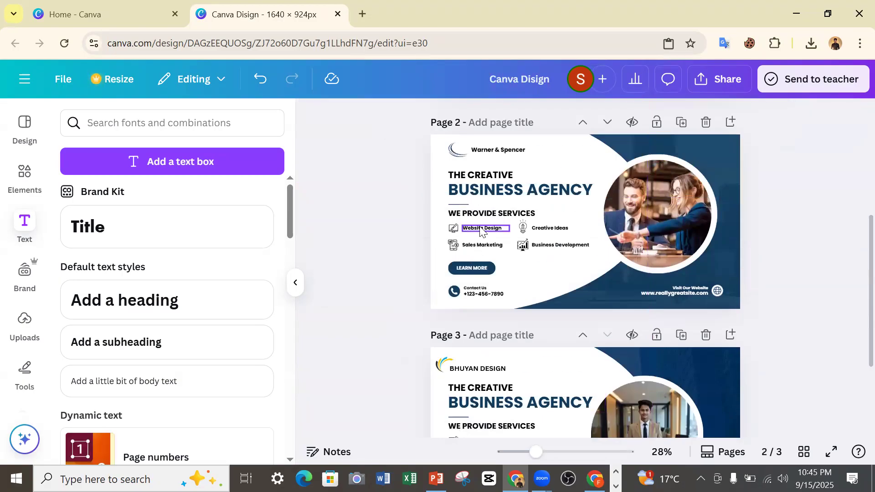
click(474, 227)
right_click(479, 228)
click(539, 88)
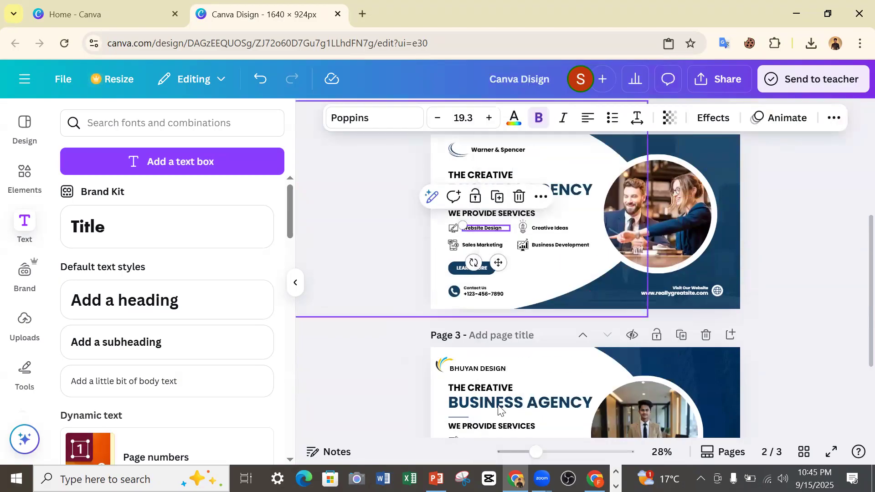
right_click(526, 377)
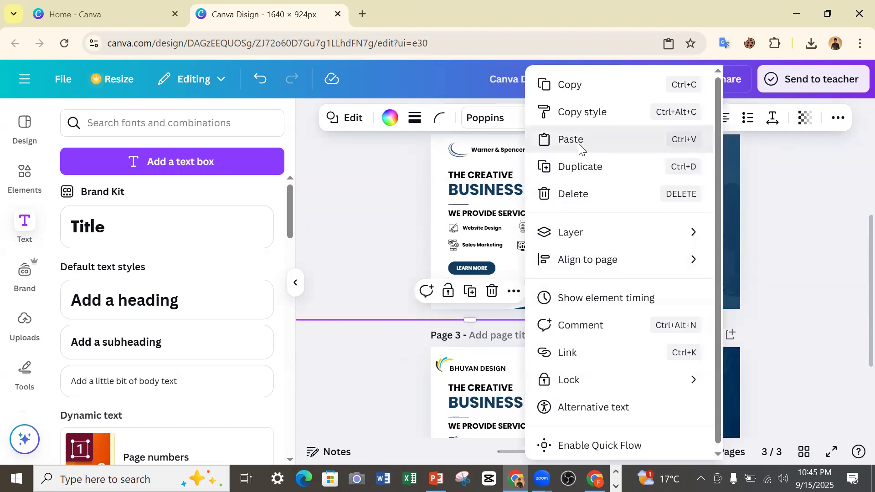
click(562, 140)
Copy the light bulb icon beside "Creative Ideas" on page 2 and paste it onto page 3.
click(522, 228)
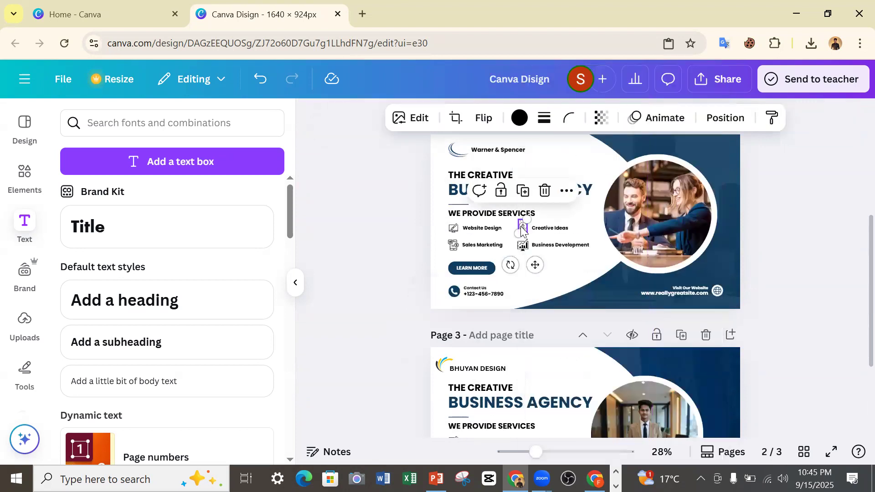
click(566, 199)
click(581, 234)
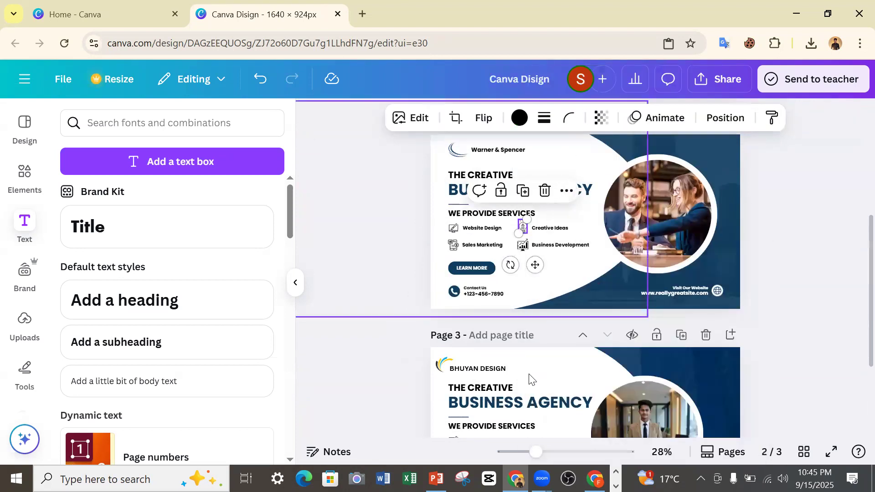
click(569, 426)
right_click(568, 425)
click(605, 141)
Copy the "Creative Ideas" label from page 2 and paste it onto page 3.
click(572, 229)
right_click(574, 234)
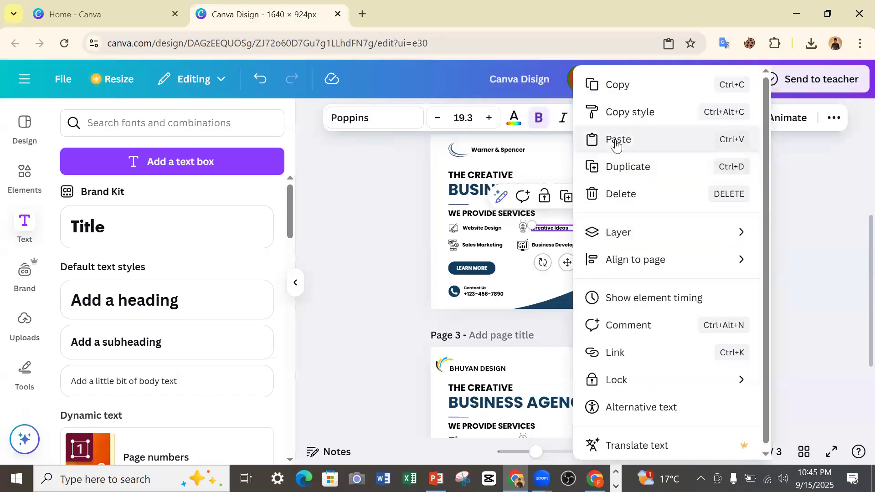
click(623, 94)
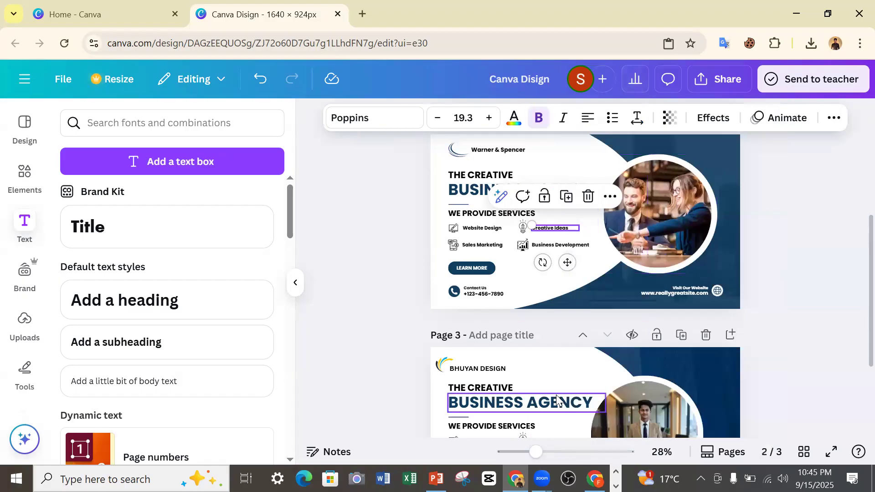
right_click(554, 388)
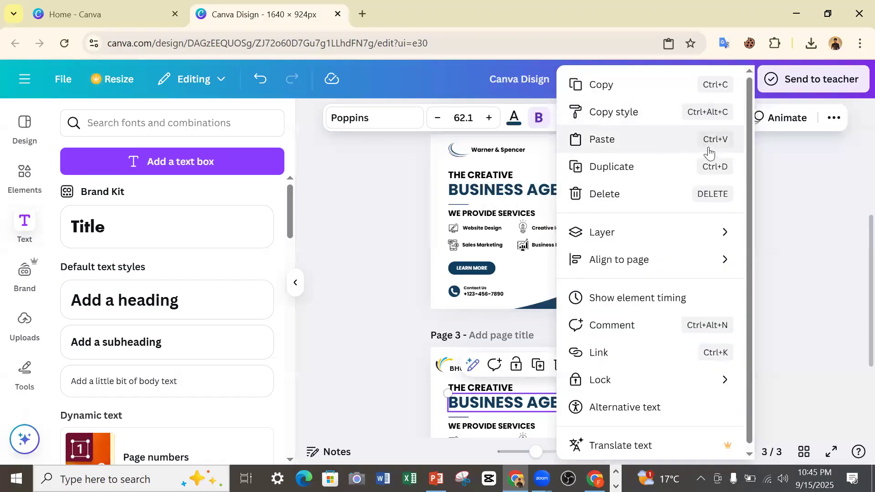
click(646, 141)
Try to copy the Sales Marketing icon from page 2 onto page 3.
click(451, 245)
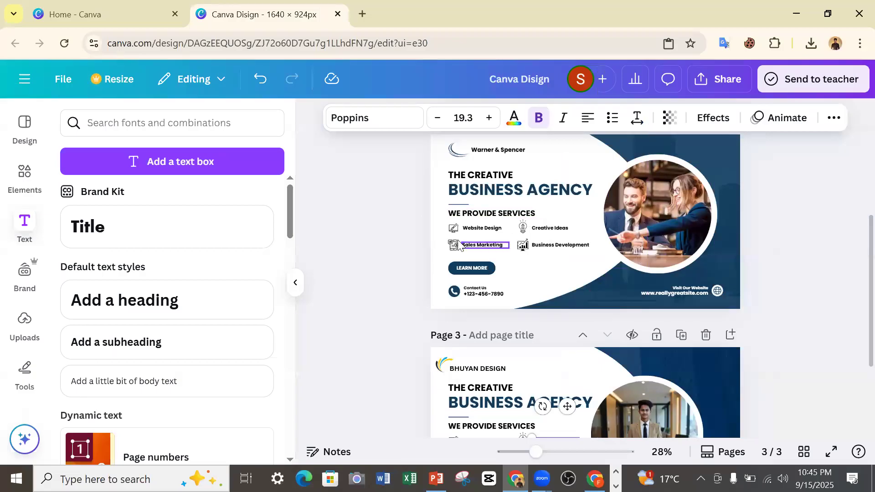
right_click(451, 244)
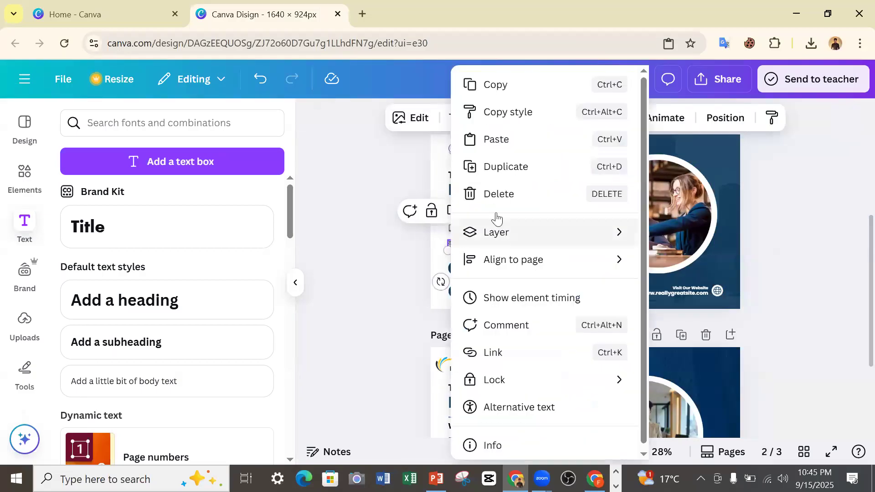
click(524, 93)
right_click(554, 401)
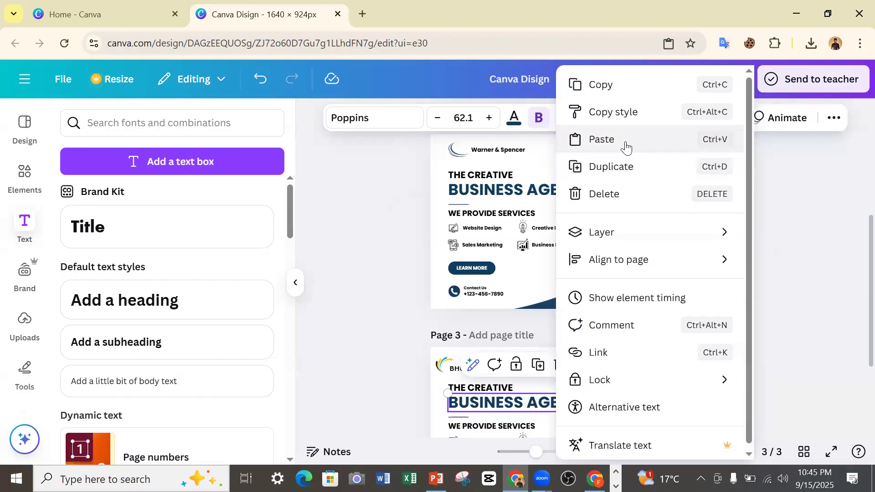
click(625, 140)
Try to copy the "Sales Marketing" label from page 2 onto page 3.
click(484, 249)
click(539, 213)
click(558, 255)
right_click(550, 374)
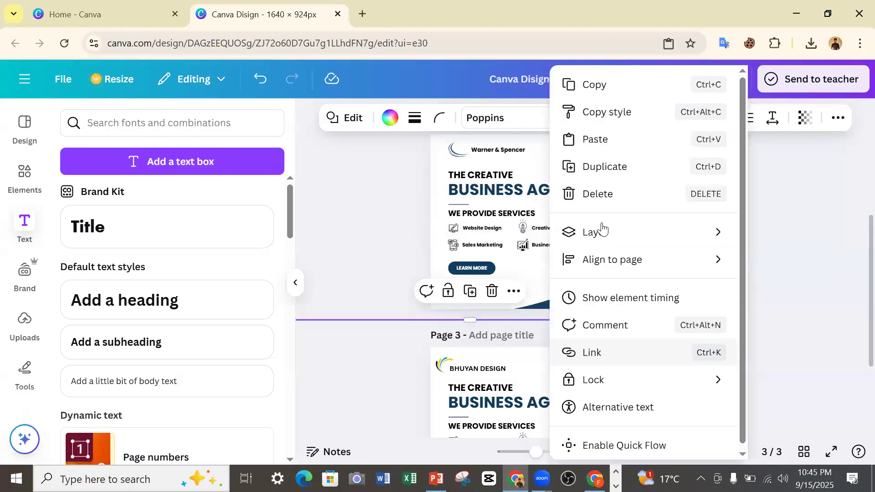
click(598, 140)
Try to copy the Business Development chart icon from page 2 onto page 3.
click(522, 246)
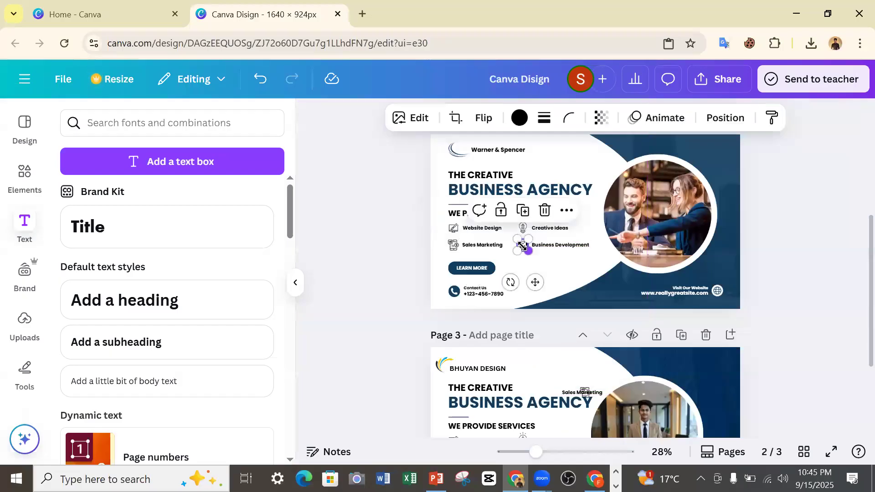
right_click(523, 246)
click(588, 90)
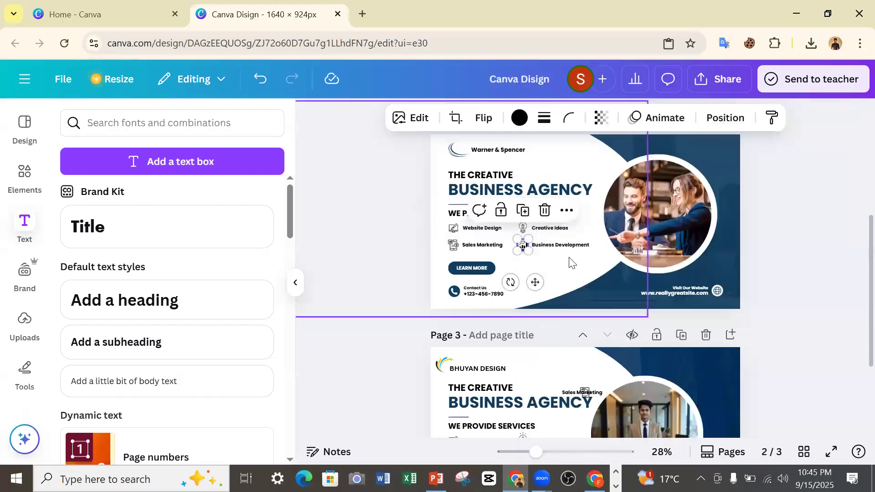
click(560, 364)
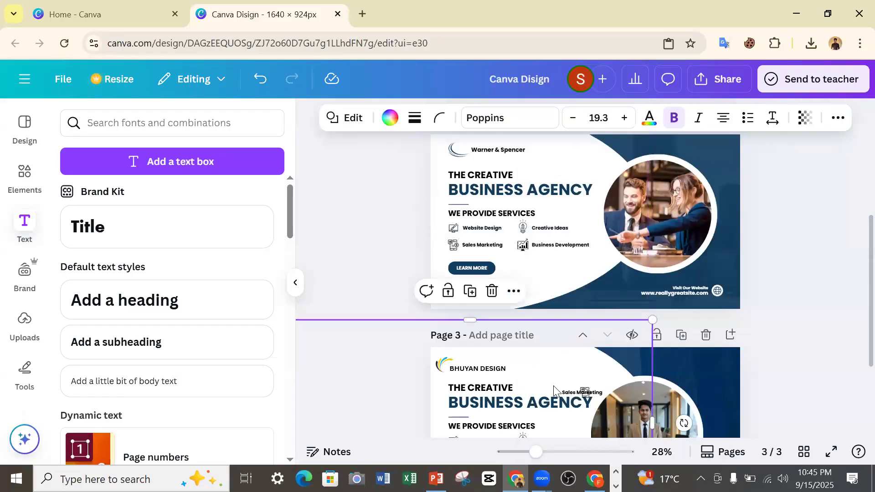
right_click(554, 388)
click(597, 138)
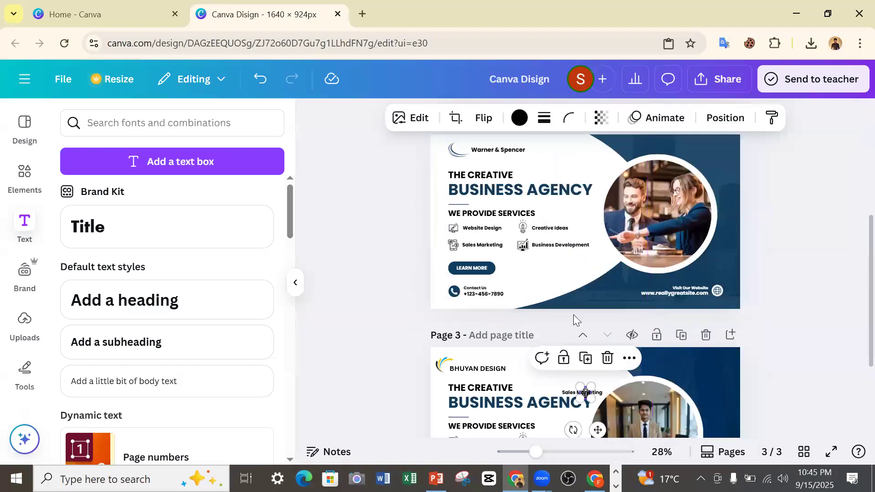
Undo the misplaced Sales Marketing and Business Development pastes on page 3.
scroll(573, 314, down, 3)
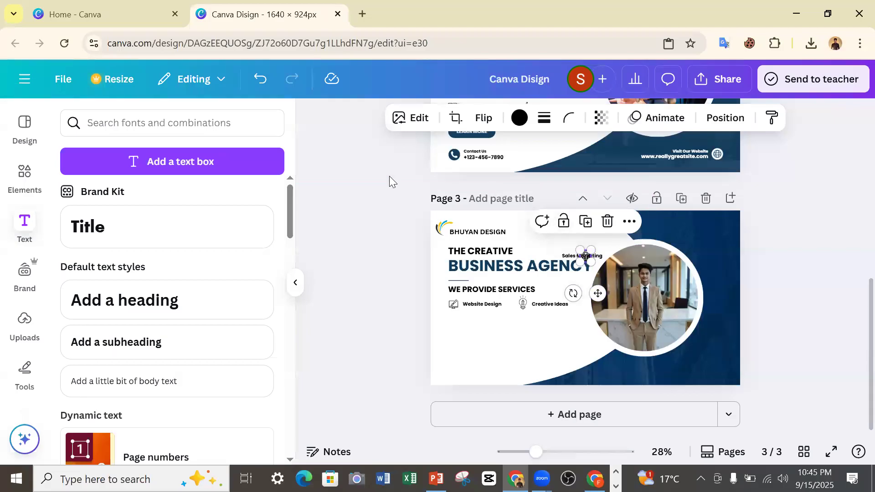
click(279, 86)
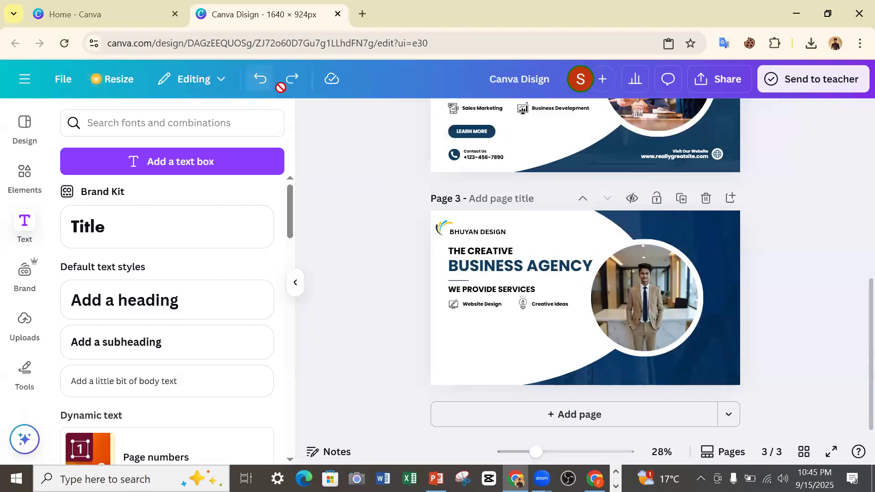
click(692, 375)
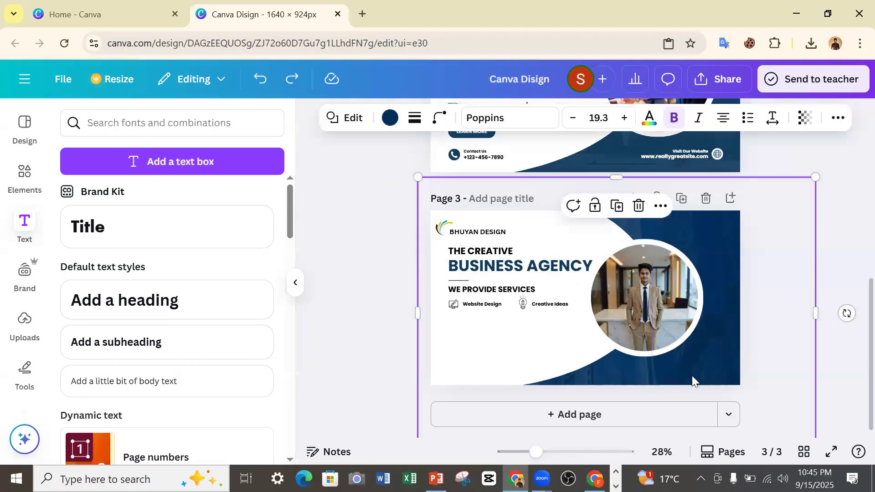
Try again to copy page 2's Sales Marketing icon and paste it onto page 3.
scroll(368, 319, up, 5)
click(471, 249)
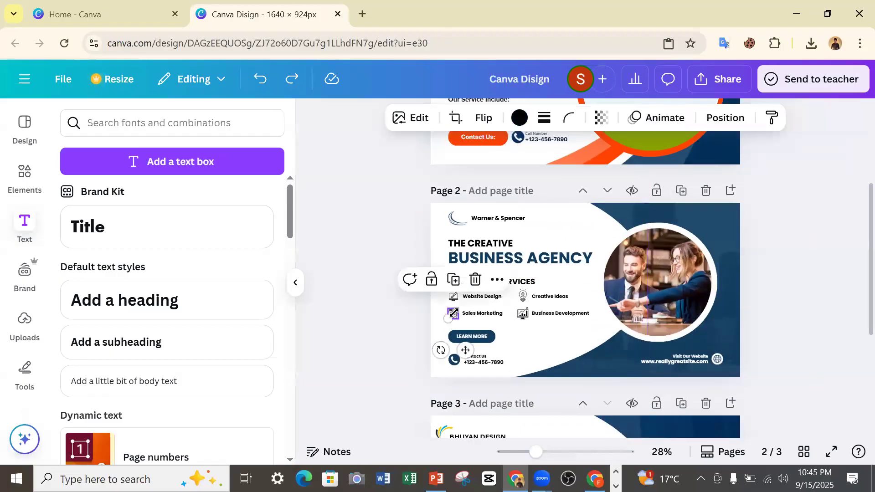
right_click(471, 249)
click(538, 87)
click(709, 430)
right_click(708, 429)
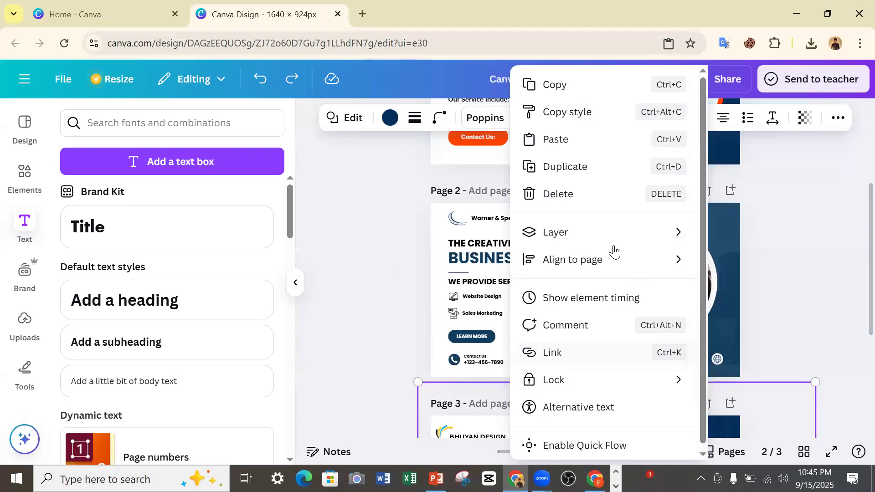
click(563, 145)
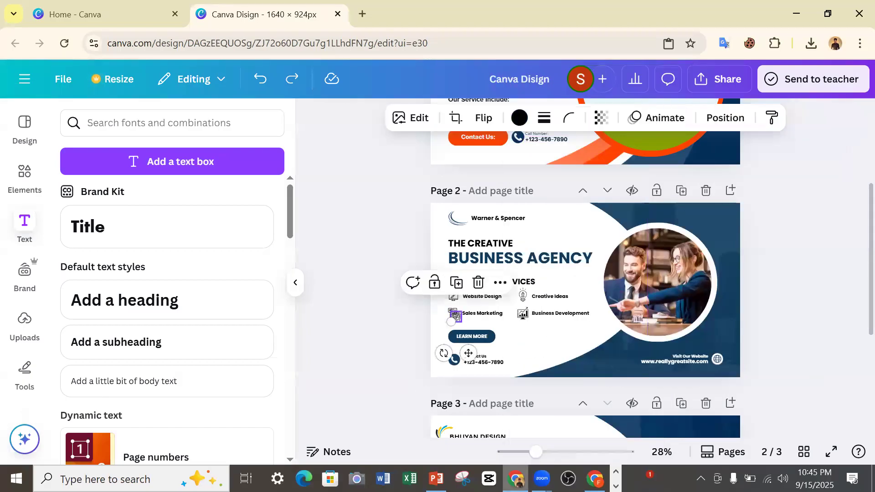
Copy the "Sales Marketing" label from page 2 and paste it onto page 3.
click(488, 319)
right_click(487, 319)
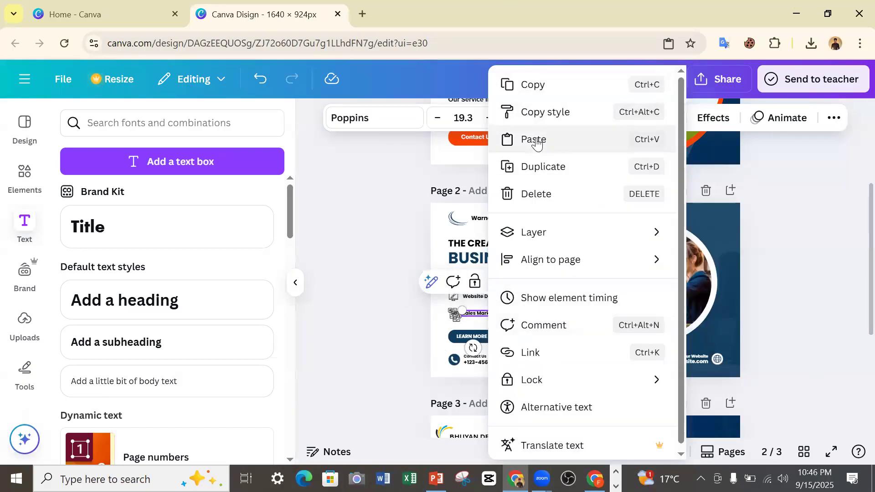
click(548, 87)
scroll(606, 272, down, 3)
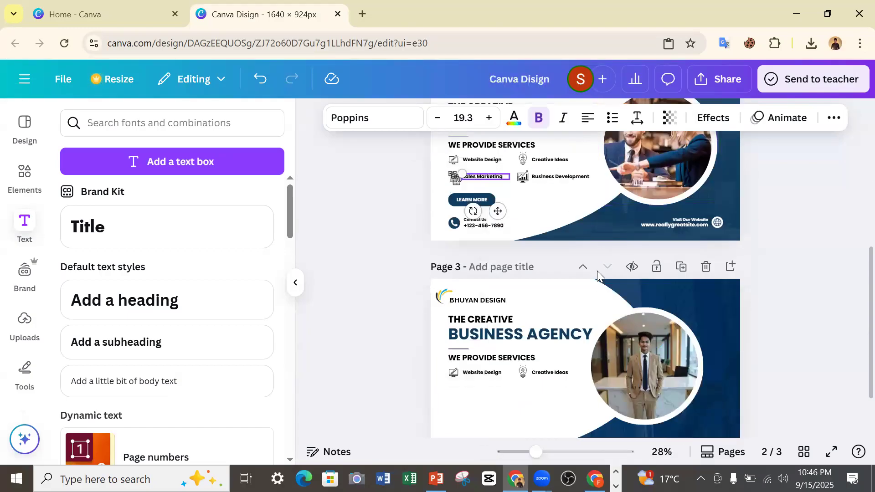
click(712, 319)
right_click(716, 322)
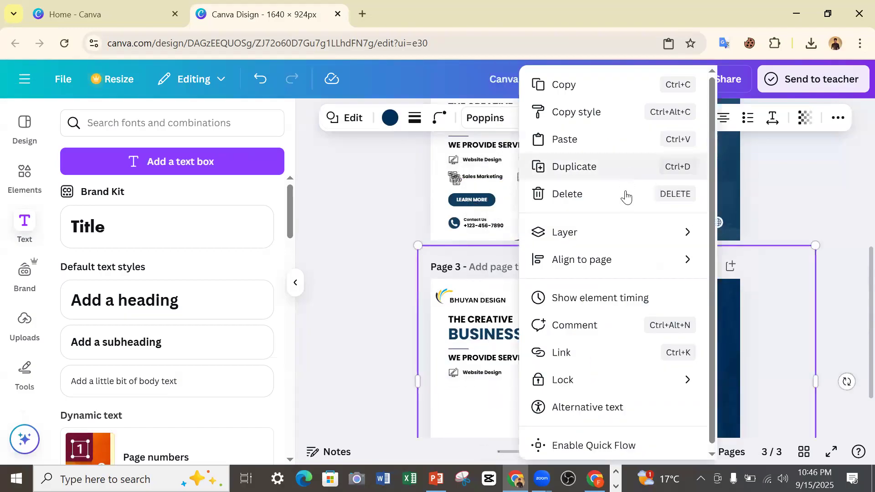
click(565, 137)
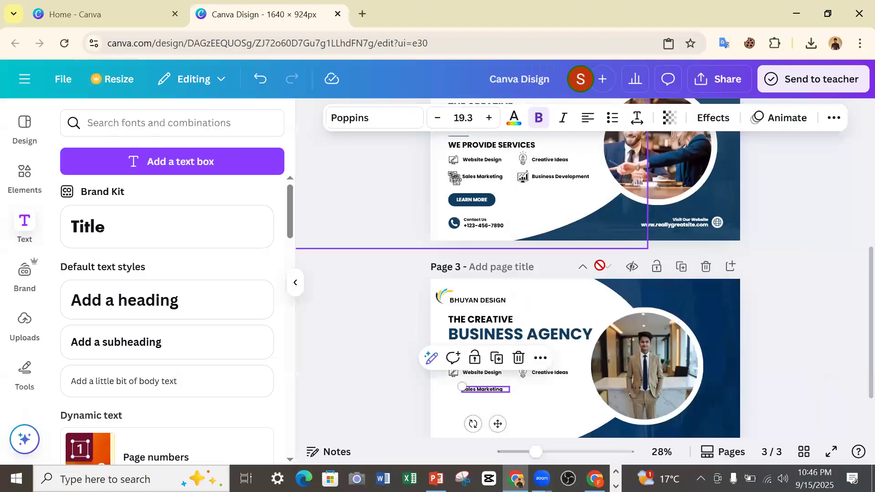
Move the stray duplicate of the Sales Marketing icon off page 2.
scroll(606, 280, down, 1)
click(423, 323)
scroll(553, 281, up, 4)
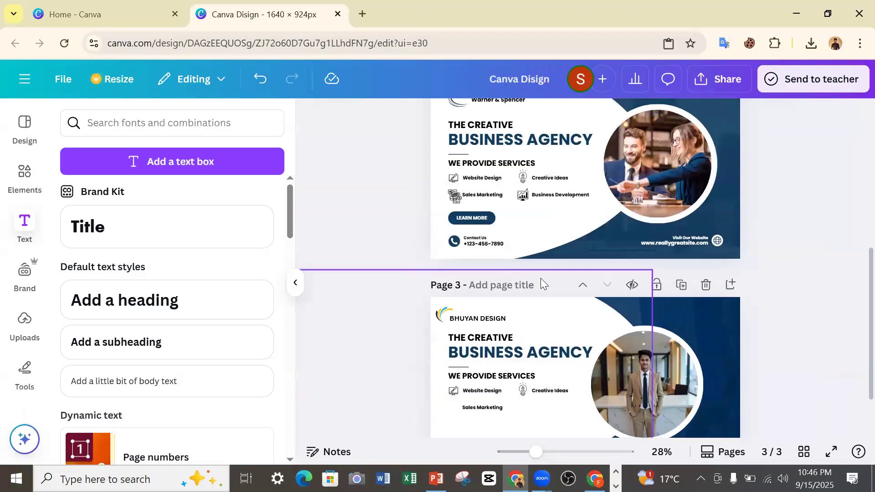
drag(457, 316, 394, 325)
Copy the Sales Marketing icon from page 2 and paste it beside its label on page 3.
click(450, 315)
right_click(449, 315)
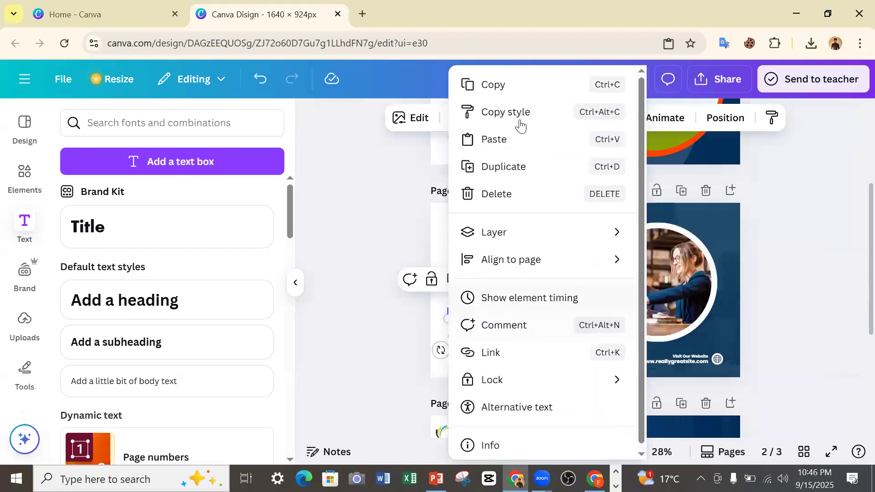
click(505, 85)
scroll(662, 234, down, 5)
click(710, 217)
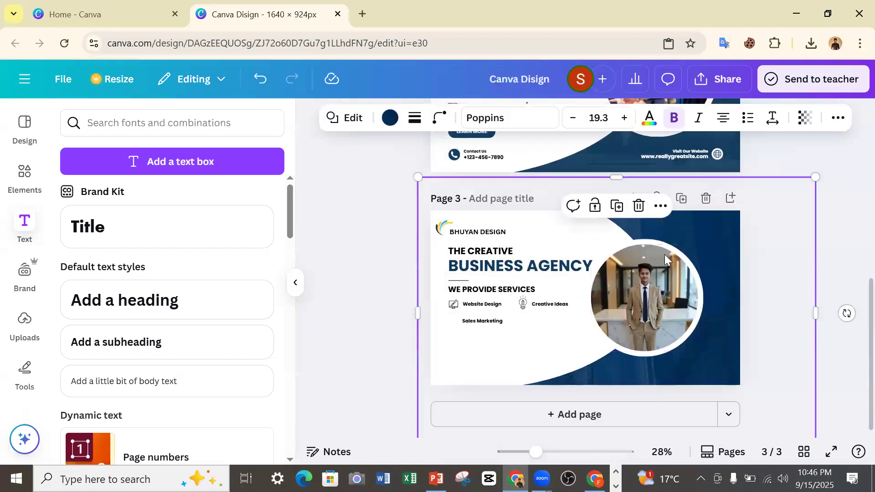
click(659, 205)
click(692, 295)
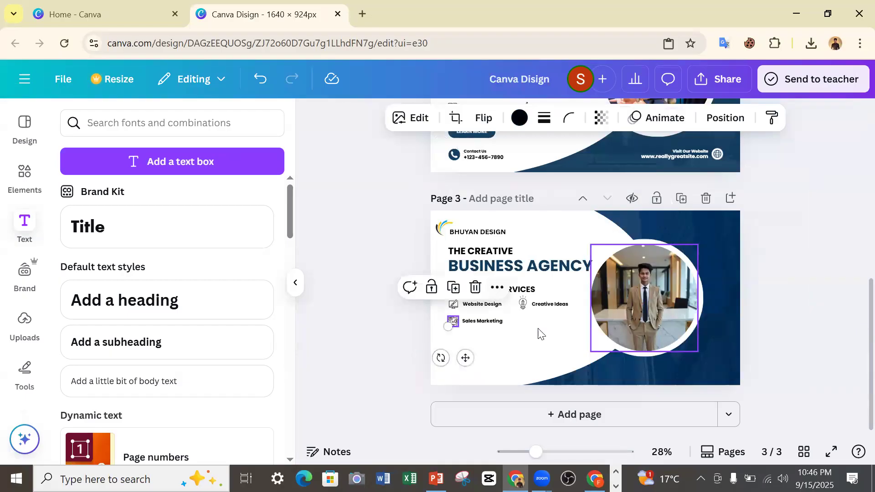
click(404, 346)
scroll(536, 312, up, 5)
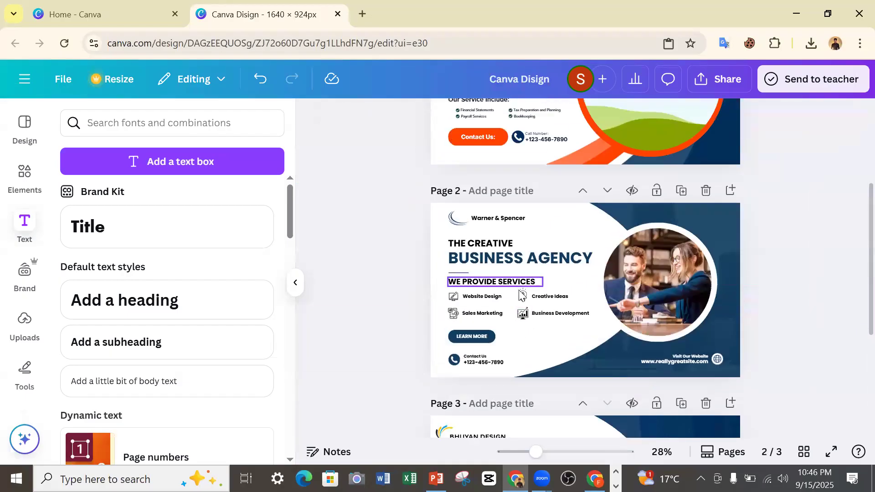
Copy the Business Development icon from page 2 and paste it onto page 3.
click(523, 314)
click(572, 285)
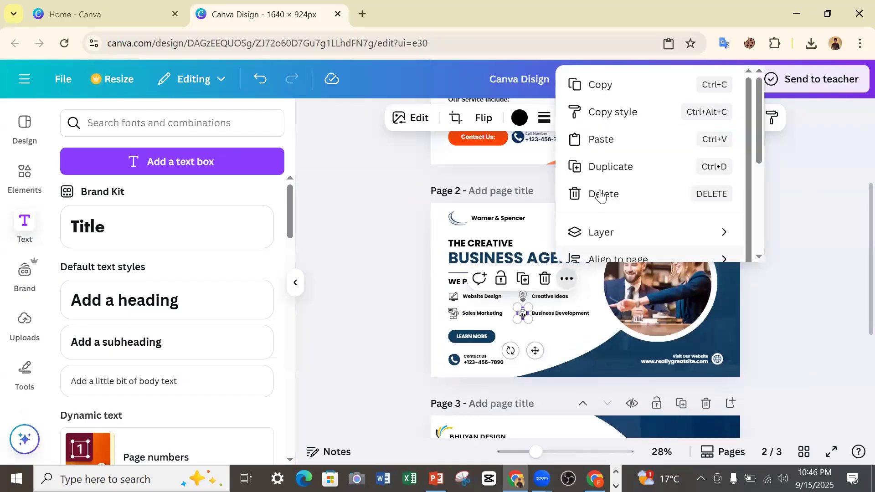
click(609, 87)
scroll(628, 190, down, 5)
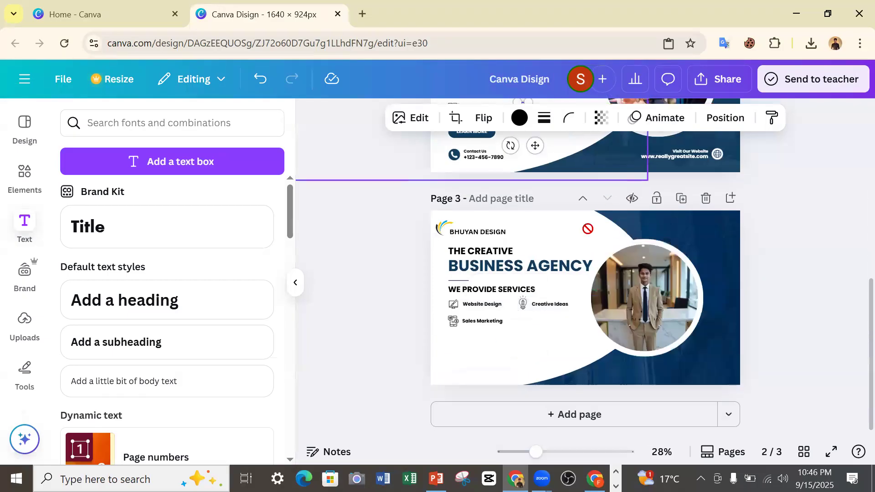
click(561, 325)
right_click(561, 326)
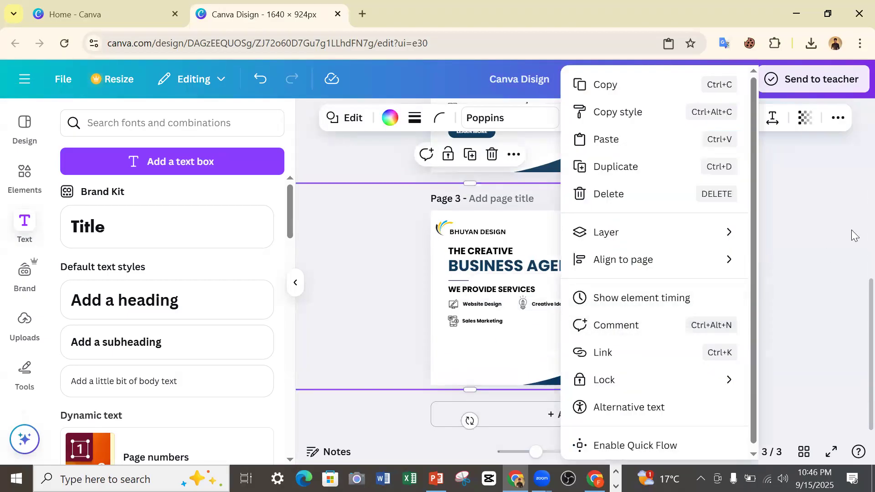
click(726, 239)
right_click(725, 239)
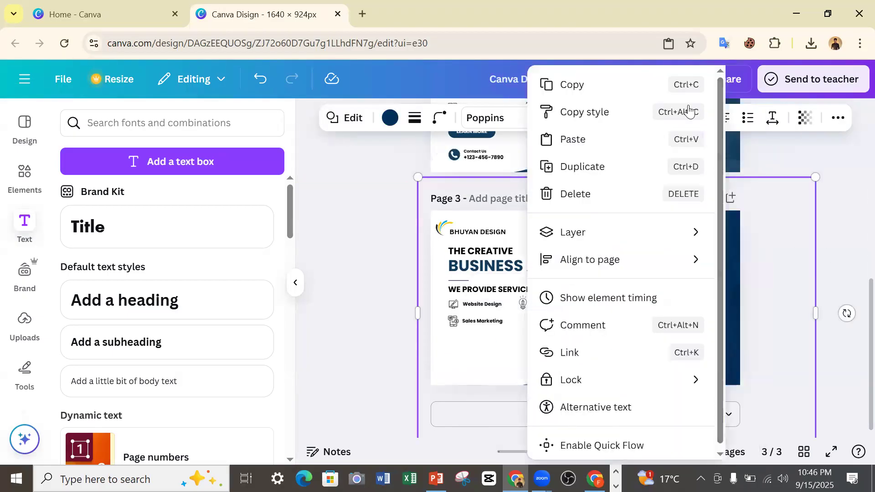
click(572, 139)
Copy the "Business Development" label from page 2 and paste it beside its icon on page 3.
scroll(583, 241, up, 4)
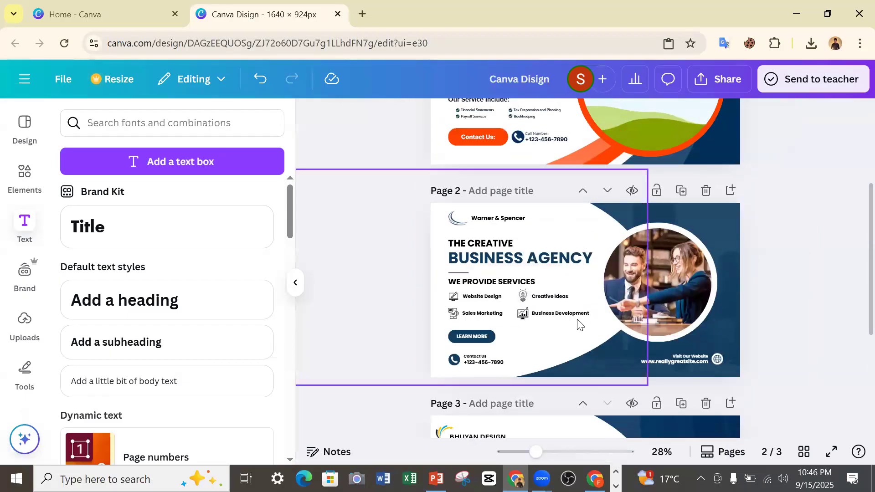
click(572, 318)
click(615, 282)
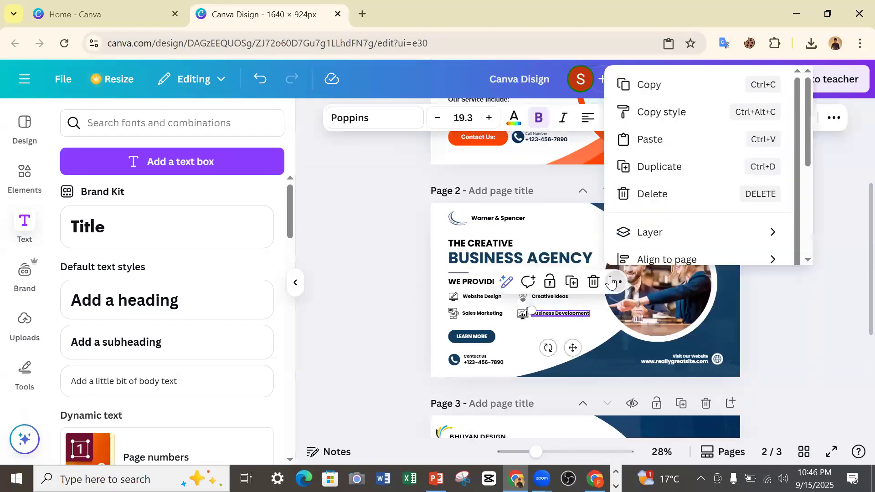
click(646, 88)
scroll(766, 218, down, 3)
click(712, 288)
right_click(771, 278)
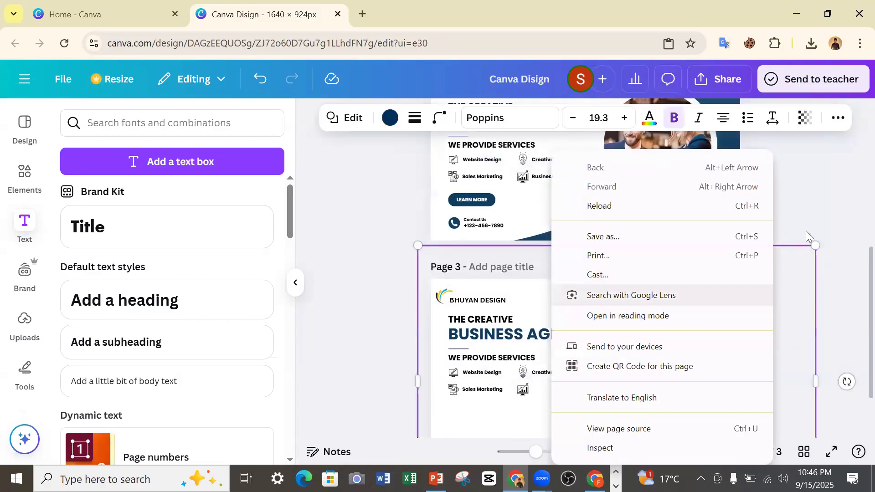
click(764, 312)
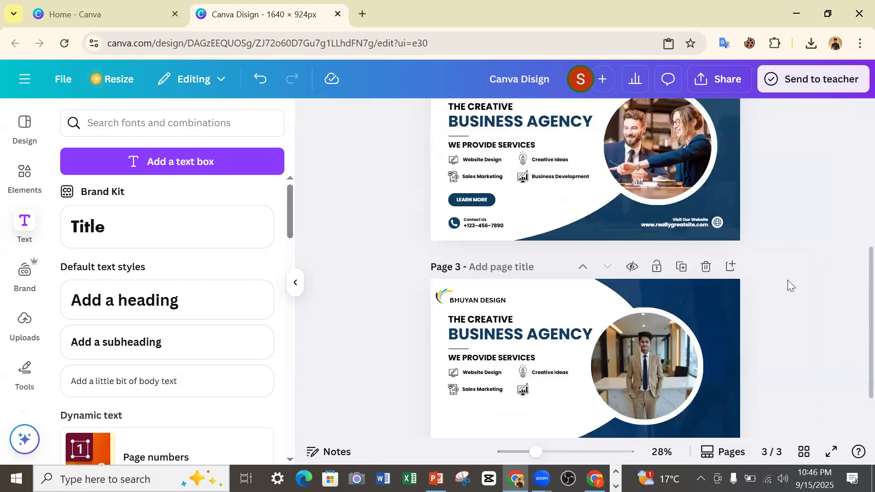
click(739, 323)
click(660, 216)
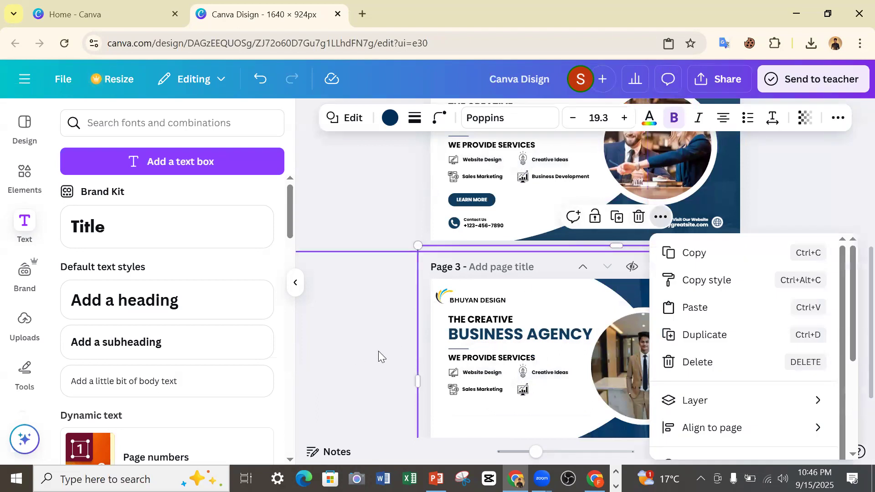
click(692, 308)
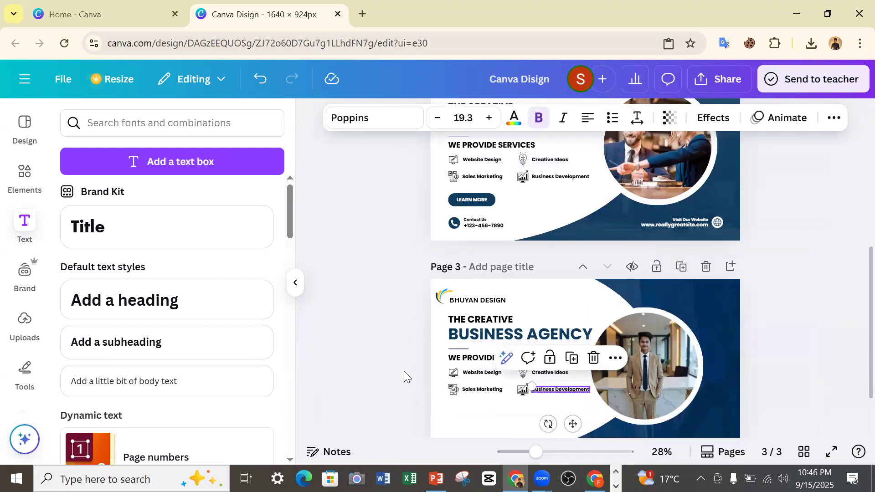
click(422, 371)
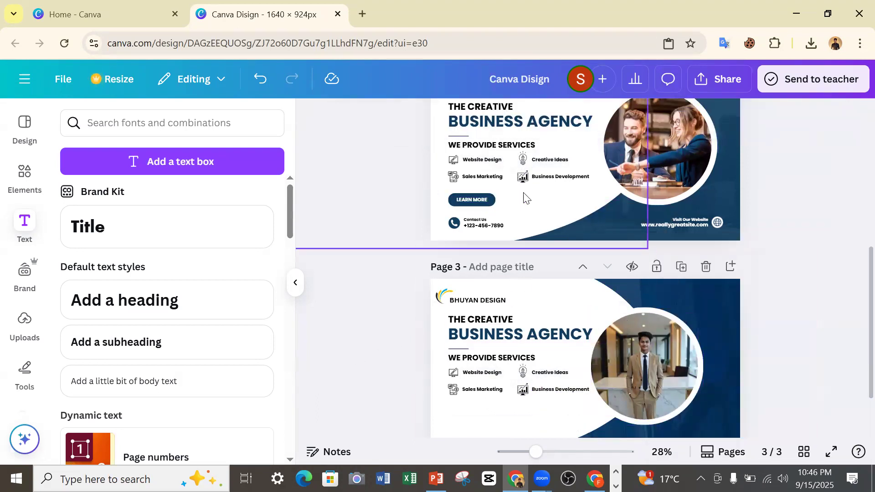
Search the elements for "phone icon" and browse all the graphics for a suitable contact icon.
scroll(555, 228, up, 2)
scroll(455, 255, down, 2)
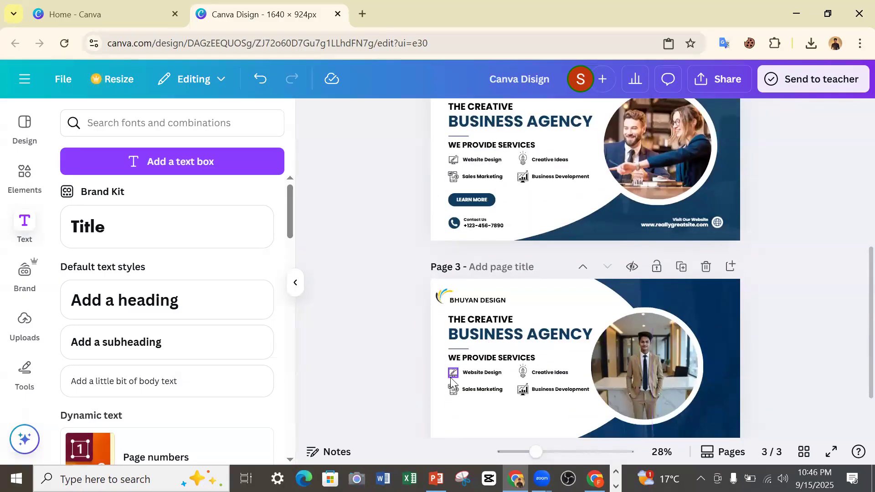
click(25, 176)
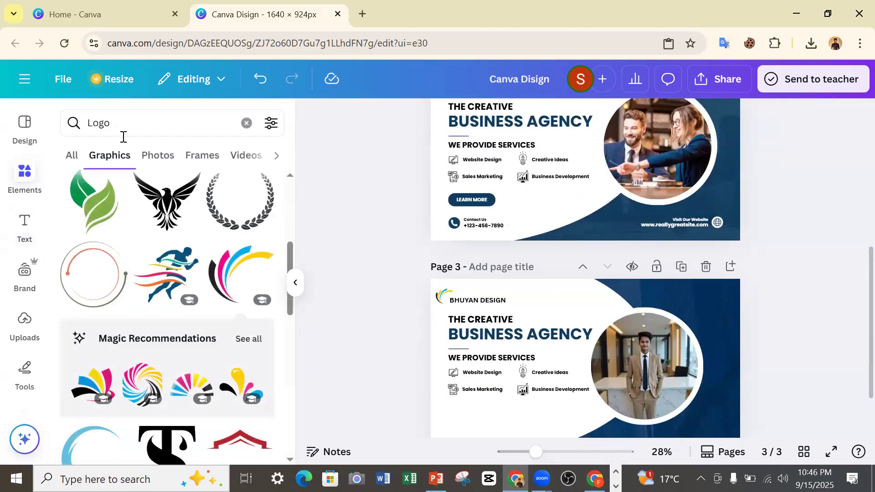
click(246, 123)
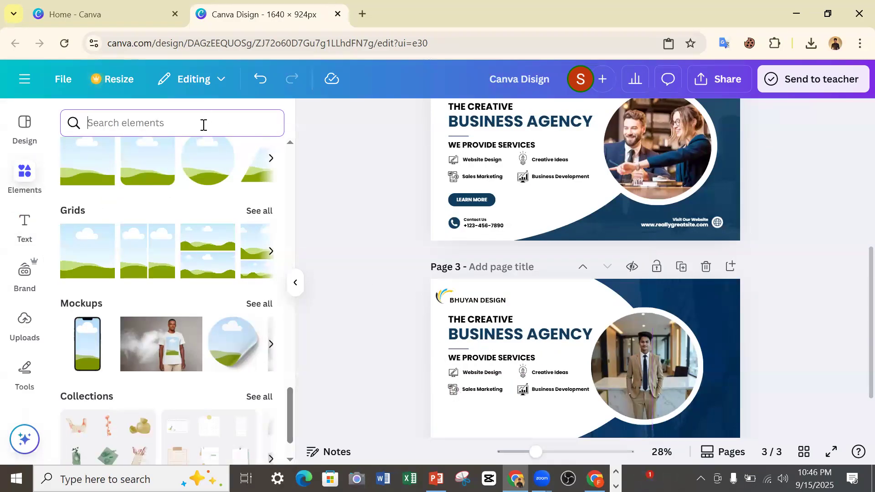
text(p)
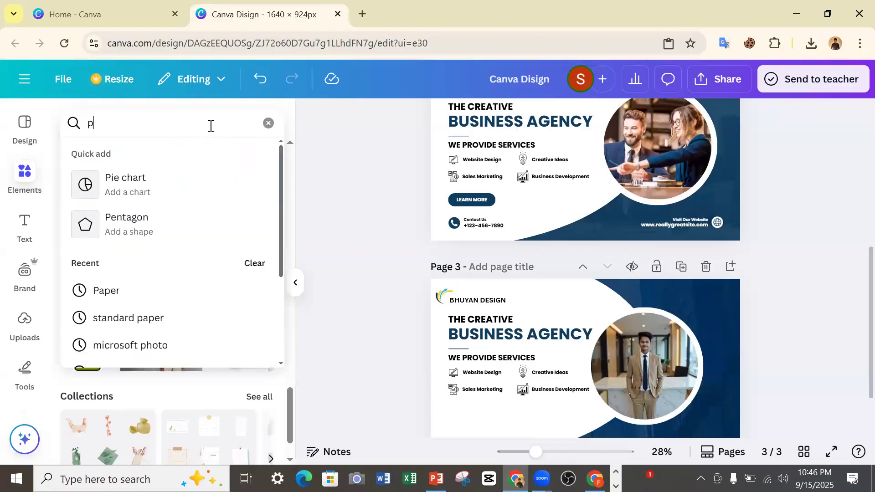
text(hone)
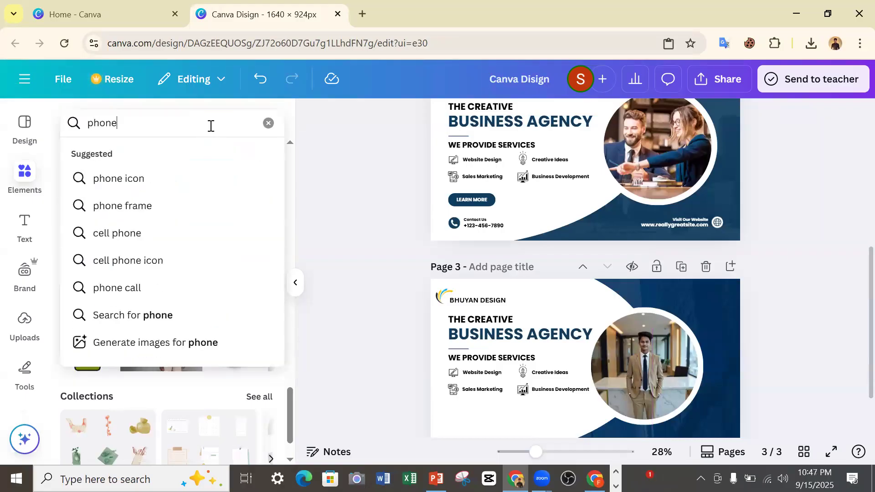
click(163, 176)
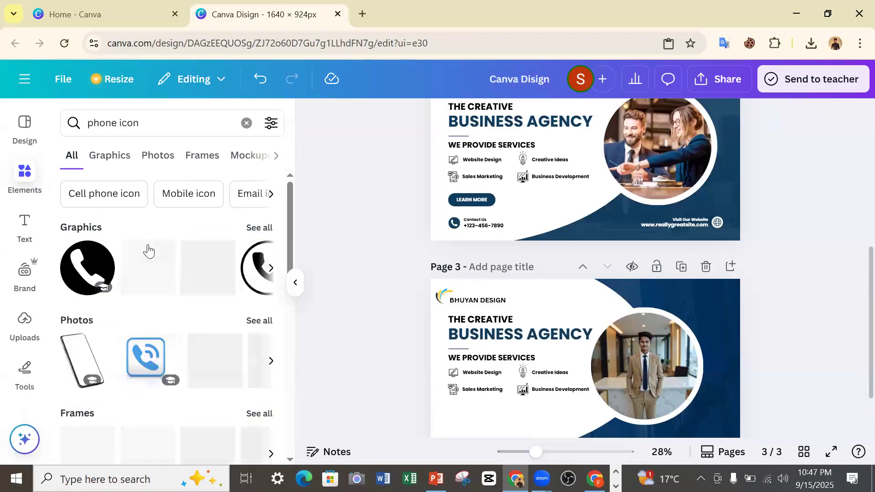
click(260, 229)
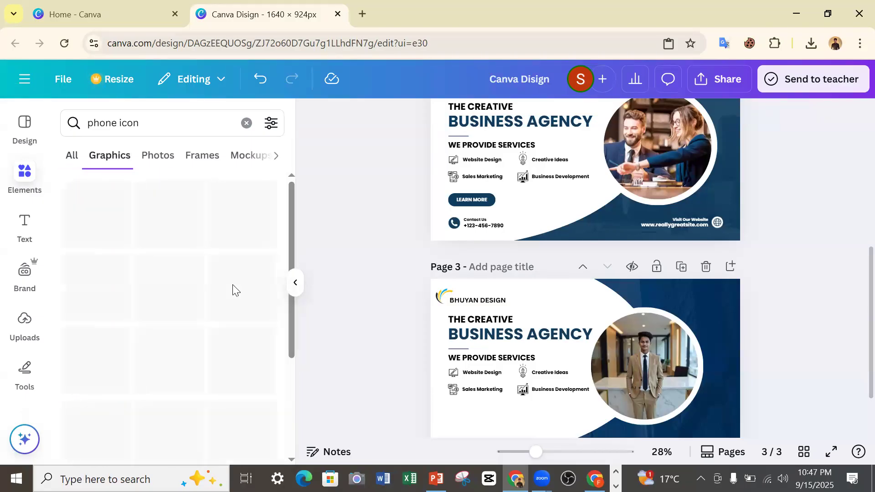
scroll(207, 293, down, 5)
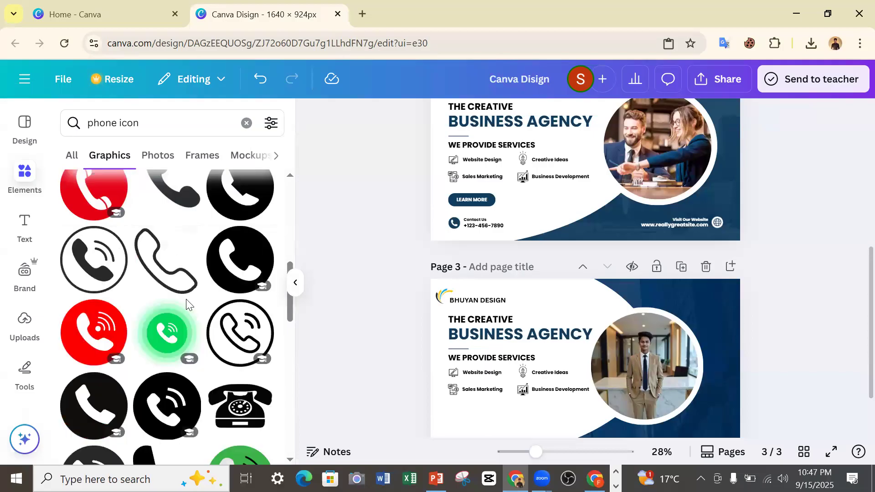
scroll(173, 259, down, 5)
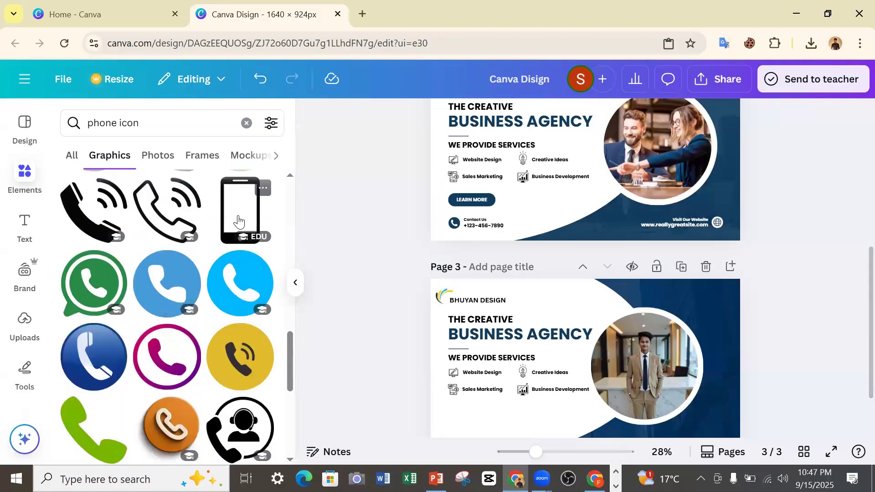
scroll(250, 212, down, 5)
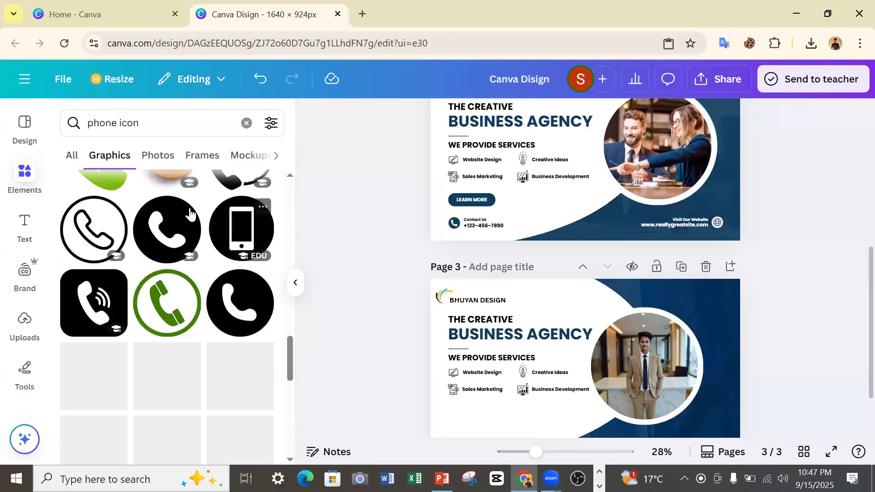
scroll(195, 260, down, 8)
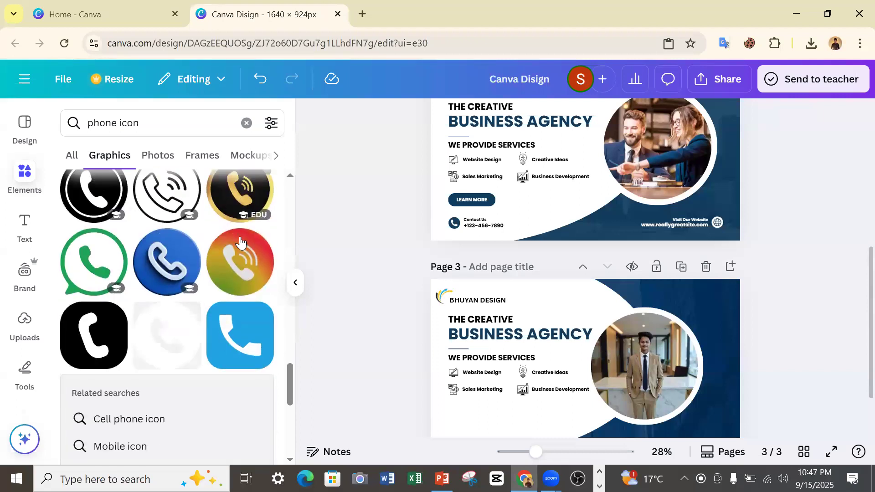
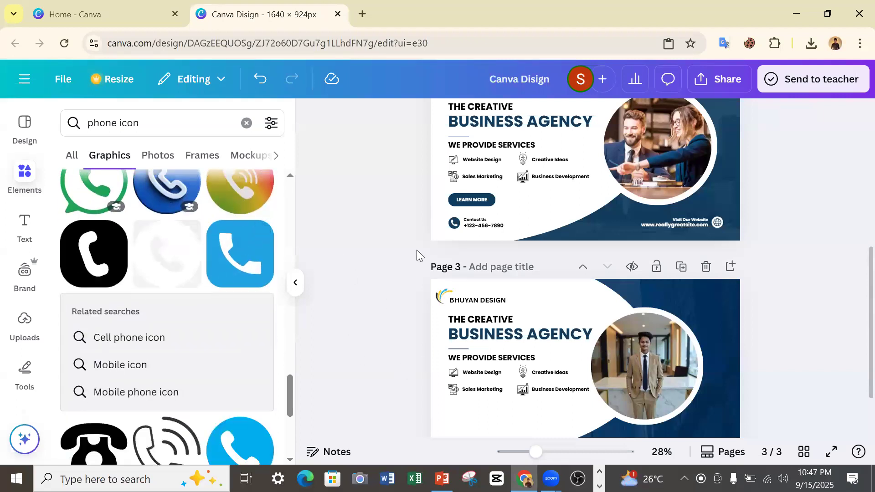
Insert a dark blue pill shape from the shapes collection and move it onto page 3 below the service icons.
click(492, 202)
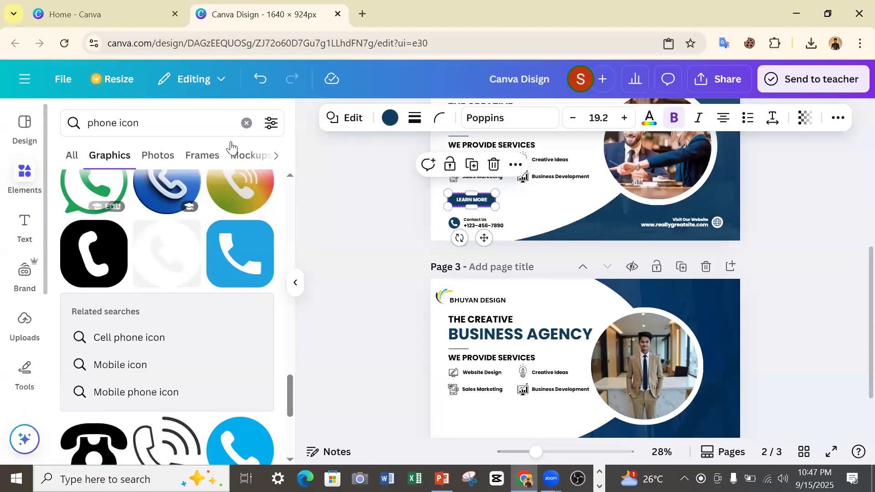
click(246, 123)
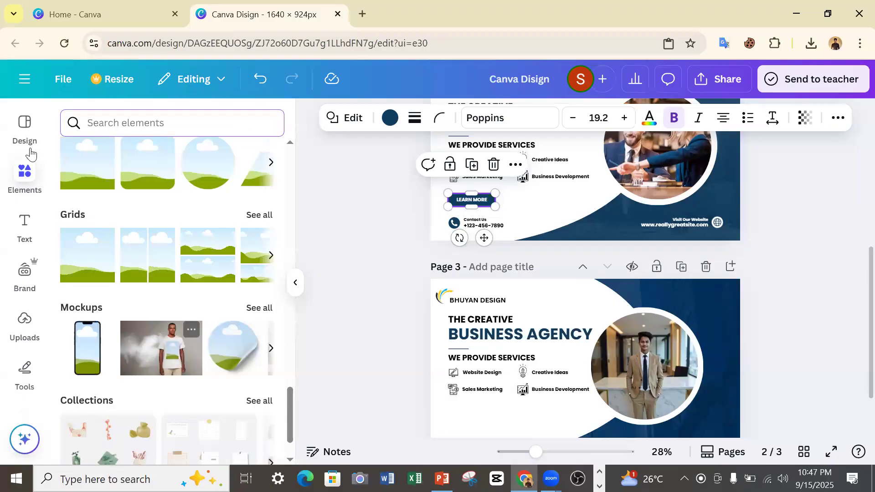
scroll(91, 228, up, 15)
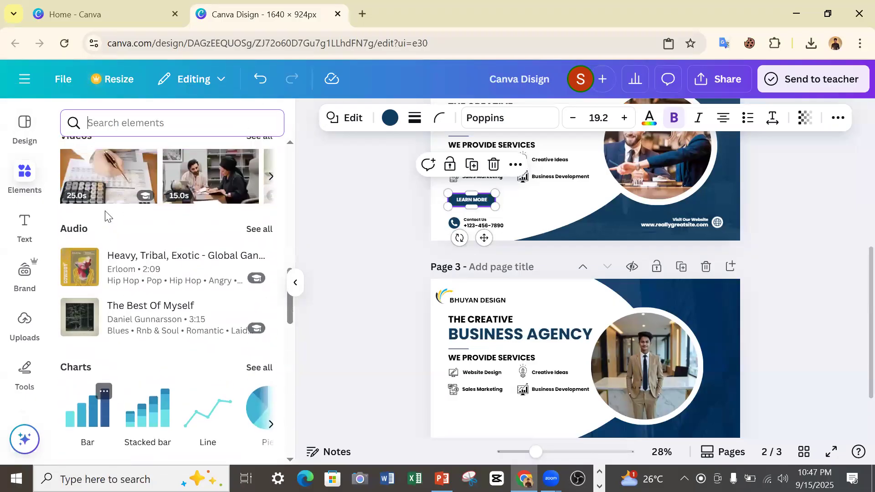
scroll(105, 216, up, 15)
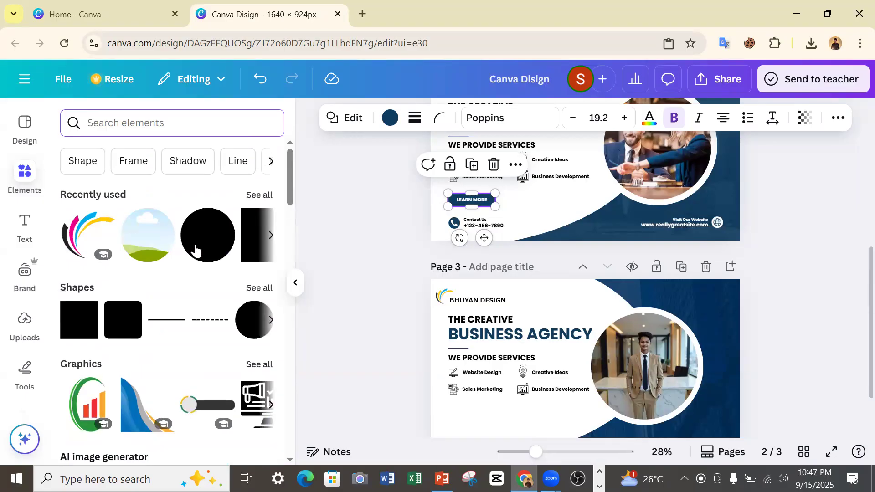
click(252, 290)
scroll(192, 296, down, 5)
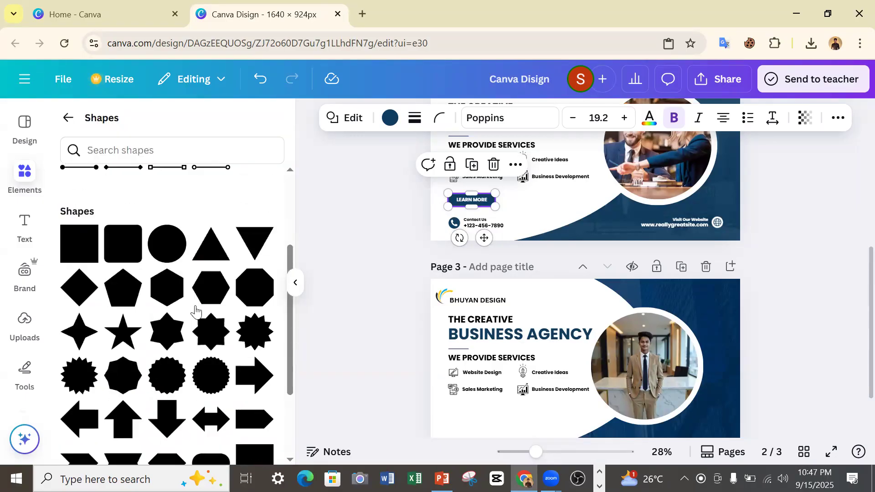
scroll(195, 311, down, 2)
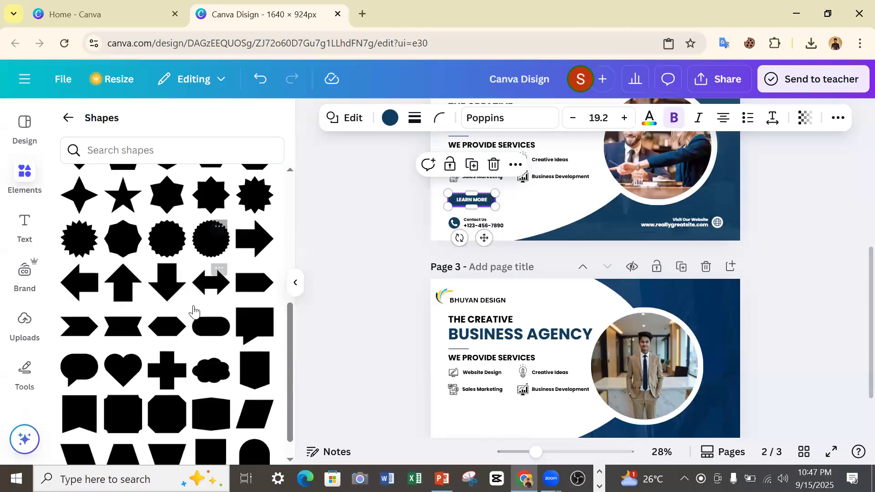
click(222, 332)
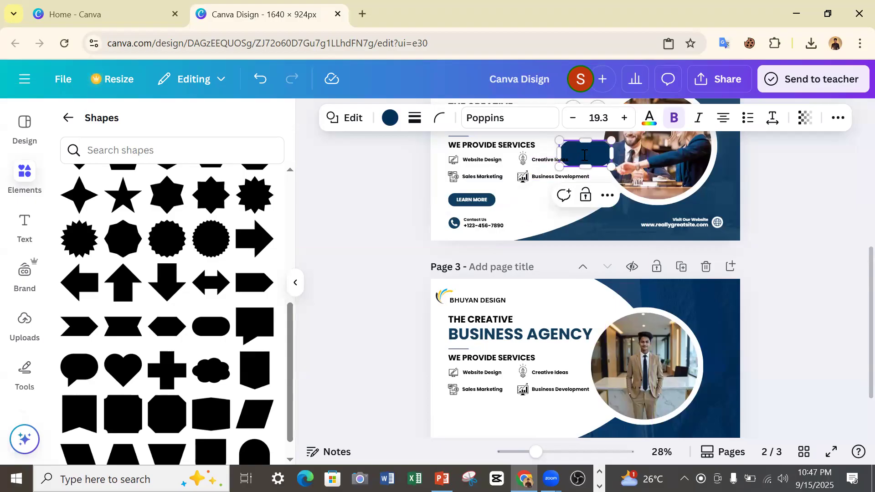
drag(572, 152, 481, 411)
scroll(515, 378, down, 2)
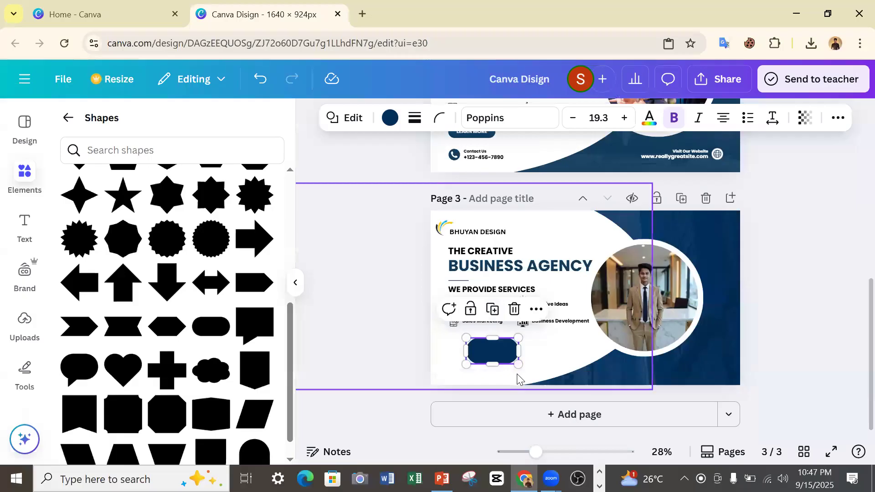
Flatten and slightly widen the pill shape on page 3, aligning its edge with the service icons above.
mouse_move(519, 351)
mouse_down()
mouse_move(534, 365)
mouse_move(558, 364)
mouse_move(523, 354)
mouse_up()
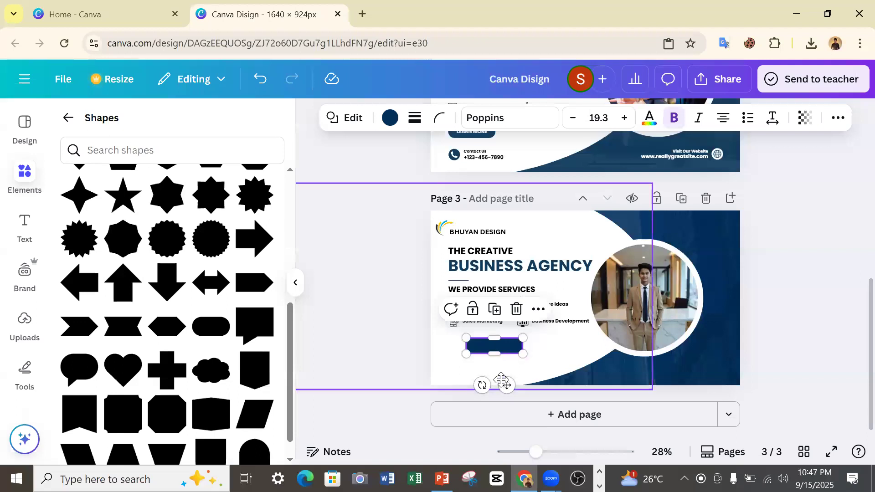
mouse_move(505, 385)
mouse_down()
mouse_move(494, 395)
mouse_move(488, 387)
mouse_up()
click(420, 361)
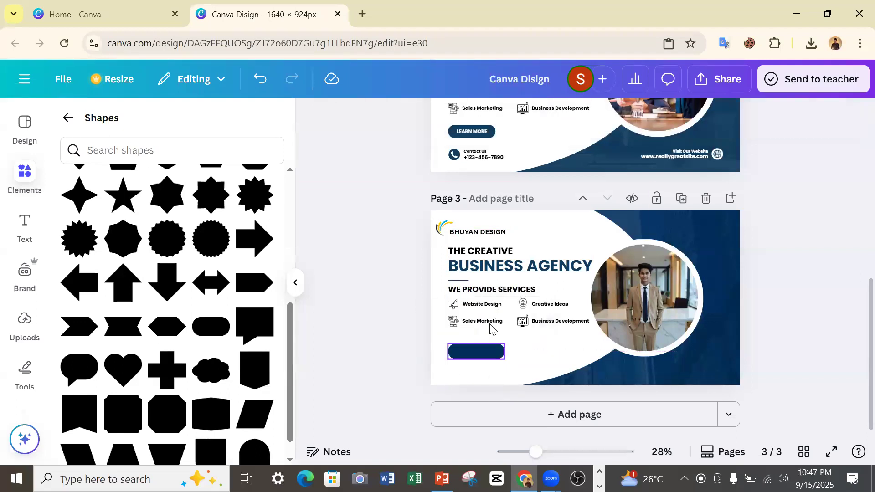
Copy the "LEARN MORE" text from page 2 and paste it onto the pill shape on page 3.
click(471, 131)
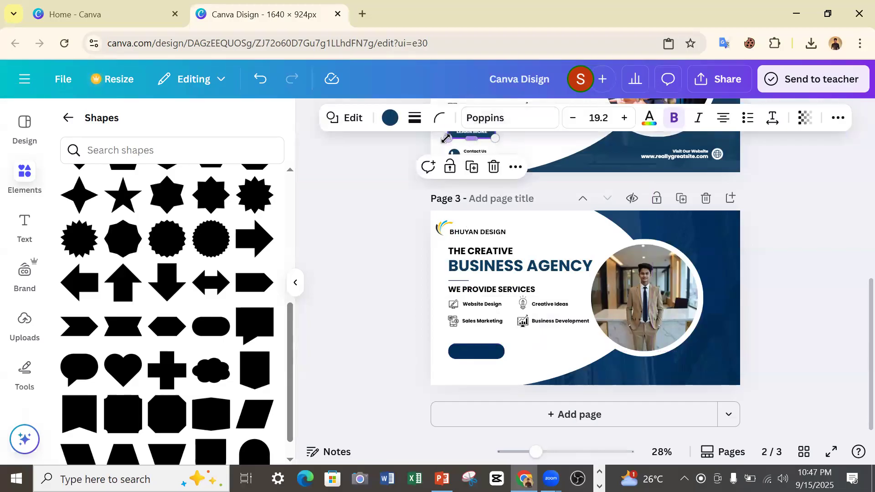
click(421, 153)
click(481, 138)
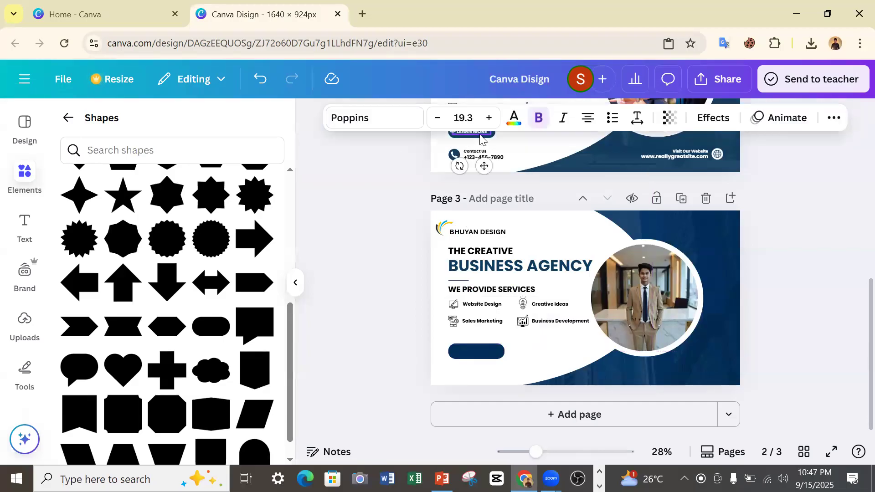
right_click(486, 134)
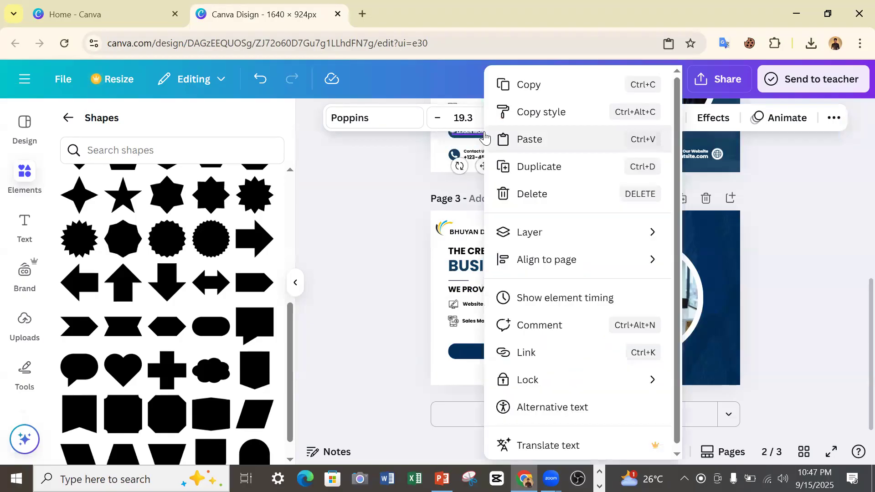
click(529, 84)
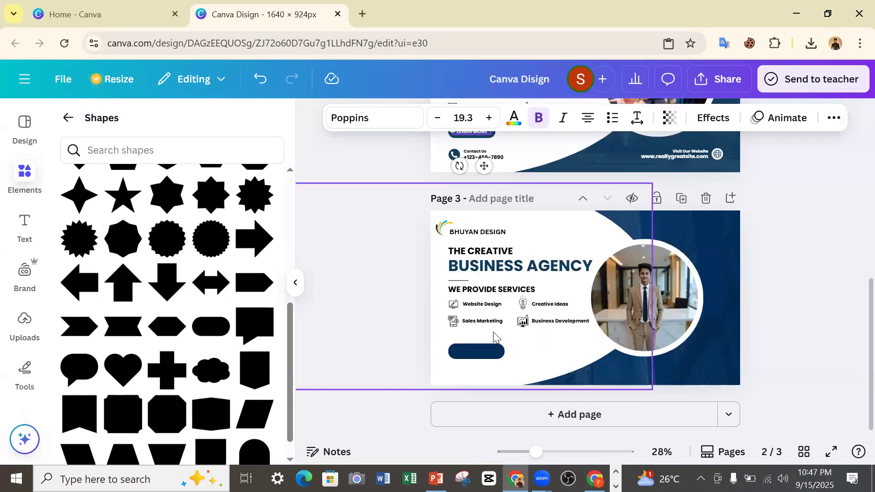
click(488, 348)
right_click(517, 188)
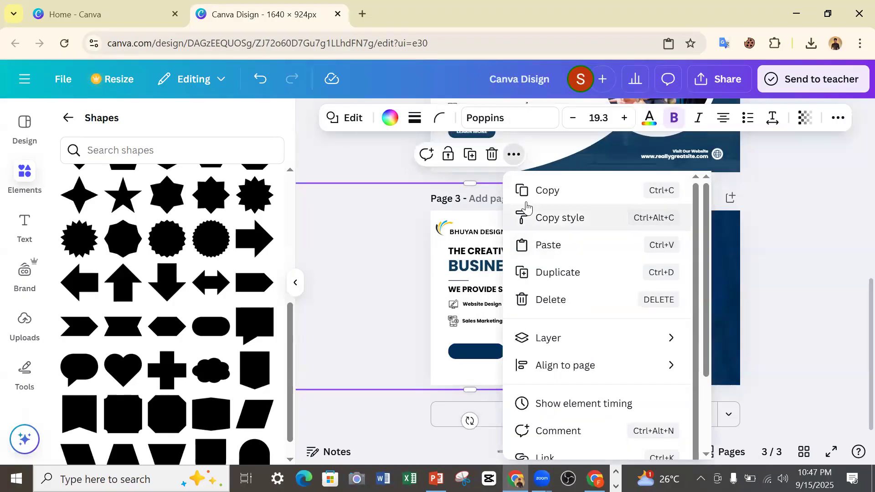
click(537, 245)
drag(484, 378, 489, 386)
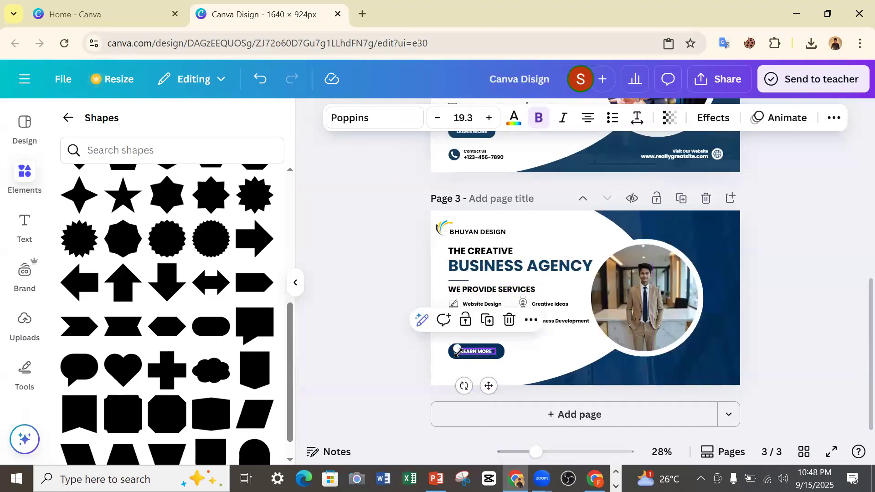
Undo the accidental shift of the white background shape and centre the "LEARN MORE" text vertically within the pill.
click(450, 351)
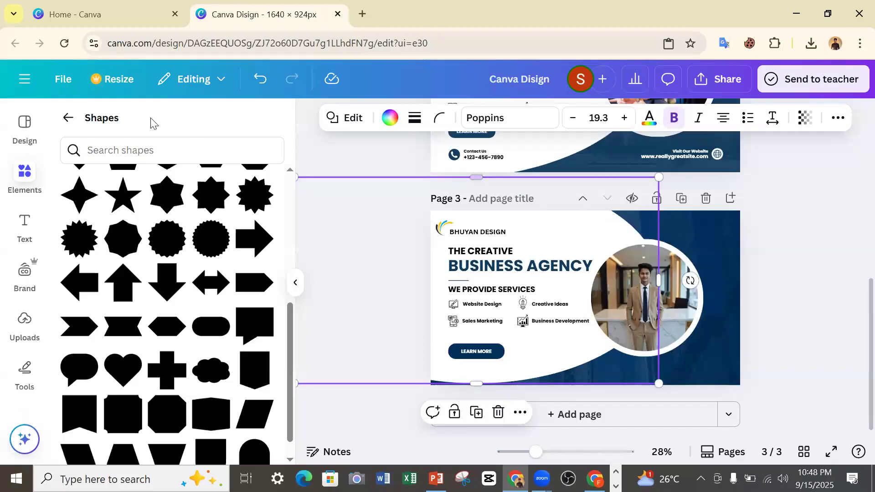
click(260, 79)
click(461, 353)
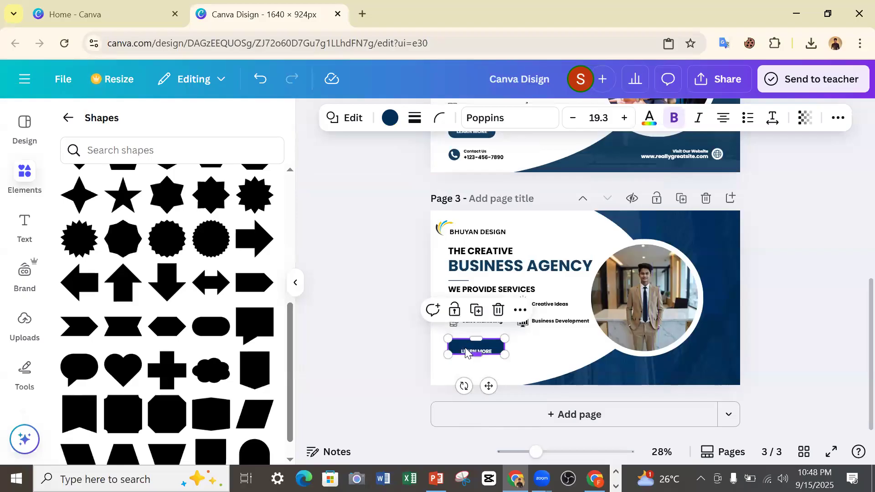
click(557, 451)
scroll(395, 340, down, 3)
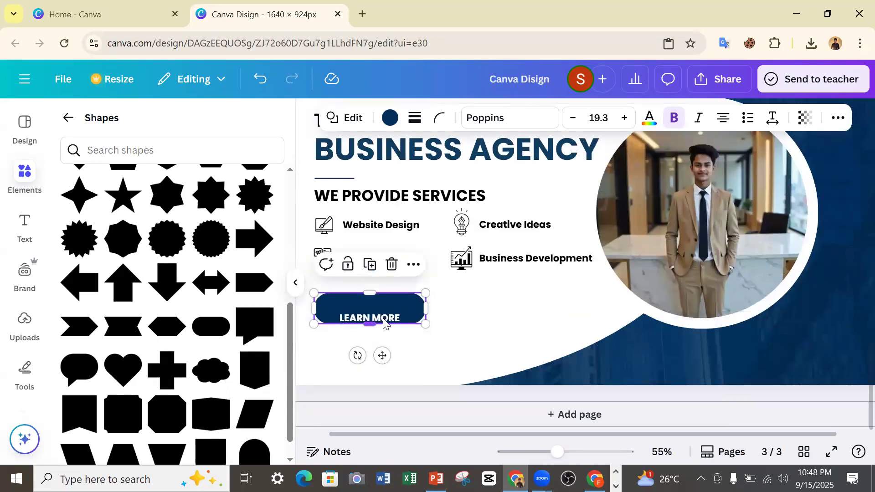
click(387, 324)
drag(382, 354, 381, 345)
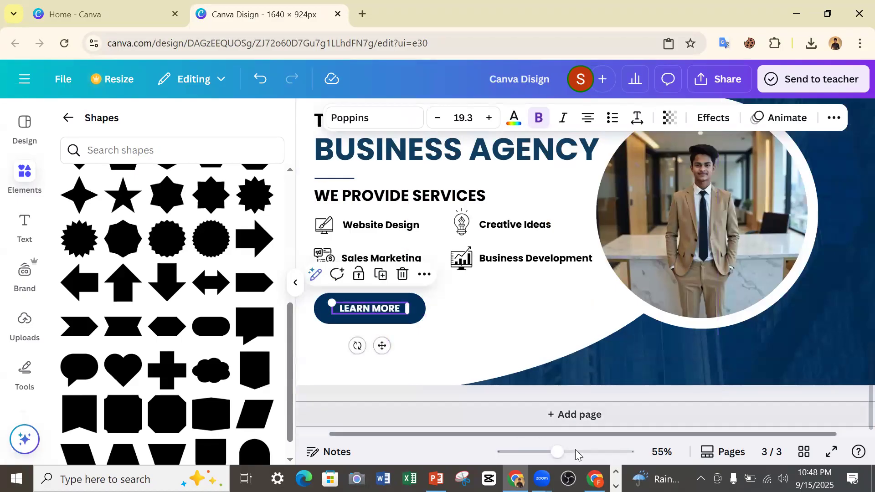
Search the elements again for "phone icon" and show all matching graphics.
click(545, 451)
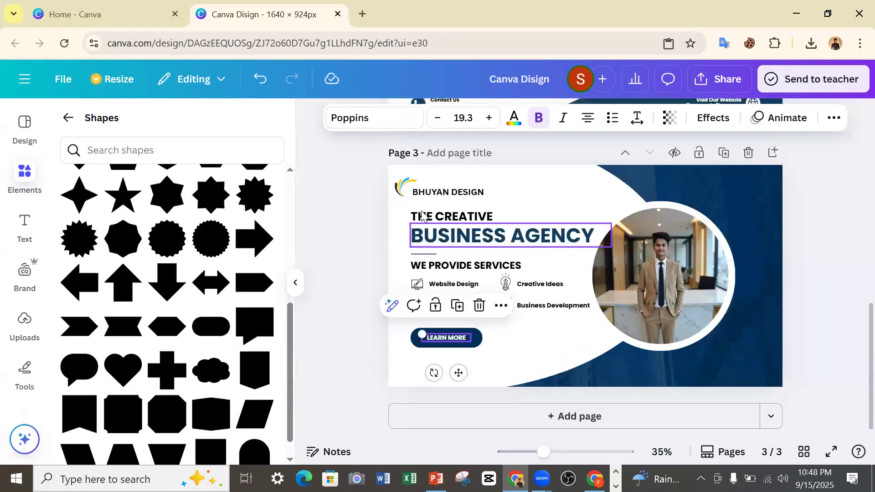
scroll(371, 178, up, 5)
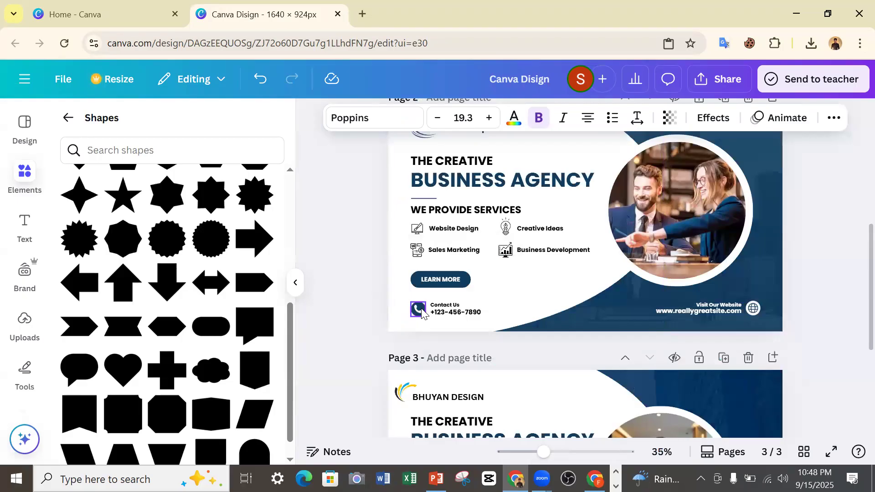
click(68, 117)
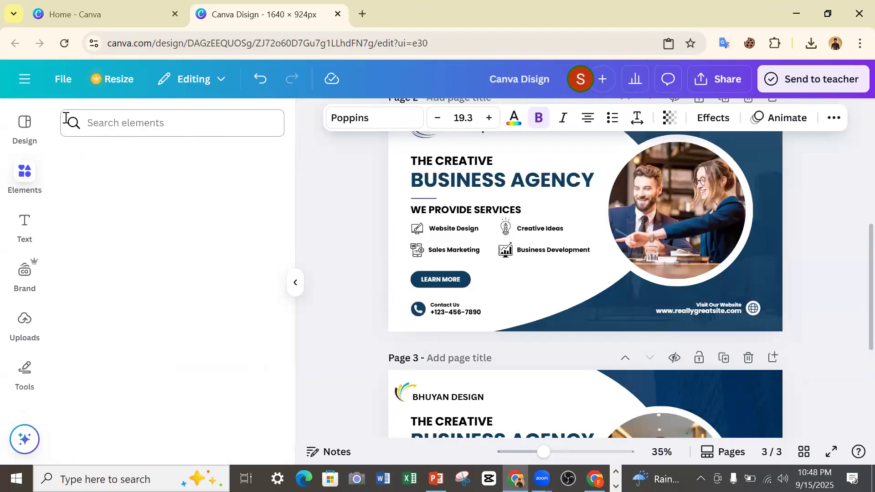
click(113, 123)
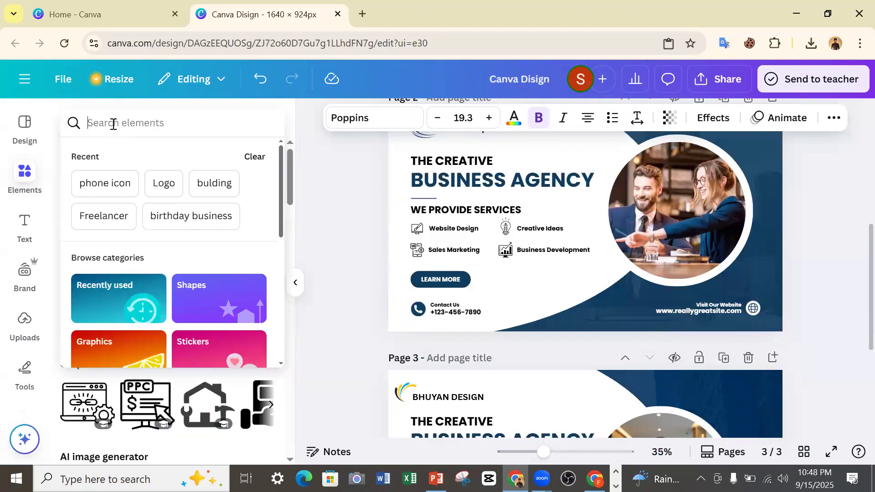
click(101, 179)
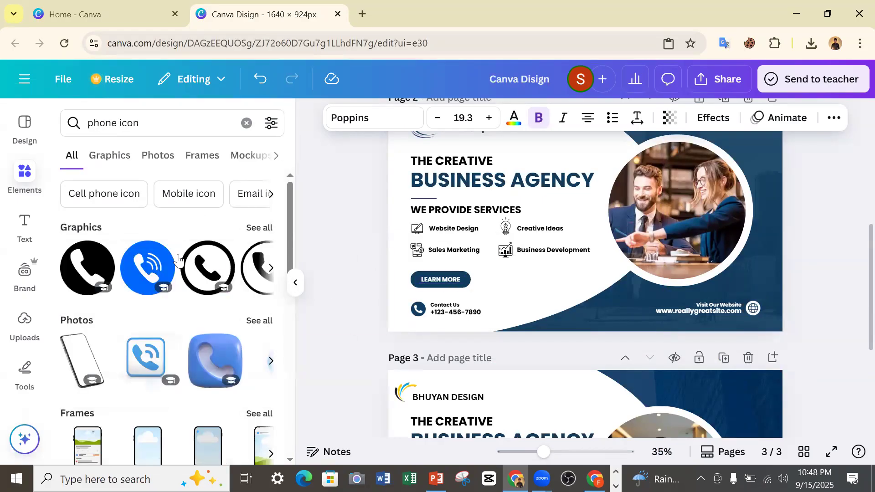
click(250, 228)
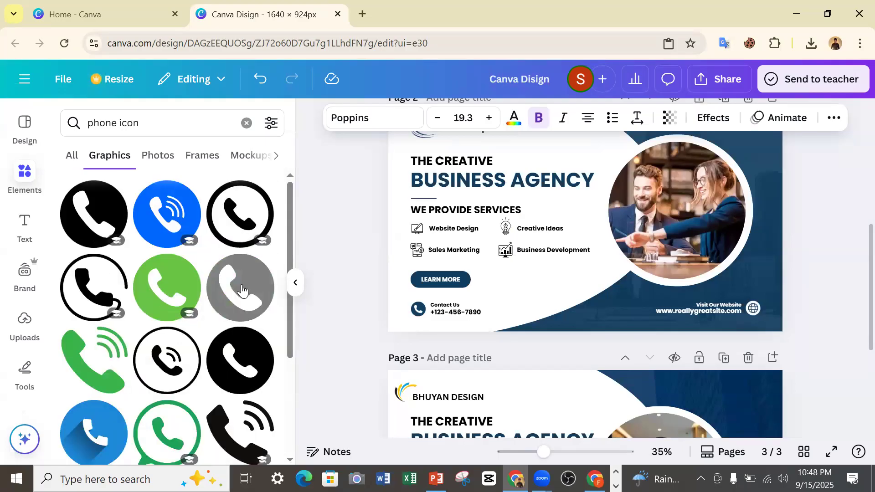
Insert the black circular phone icon on page 3, shrink it and place it below the "LEARN MORE" button.
scroll(466, 285, down, 3)
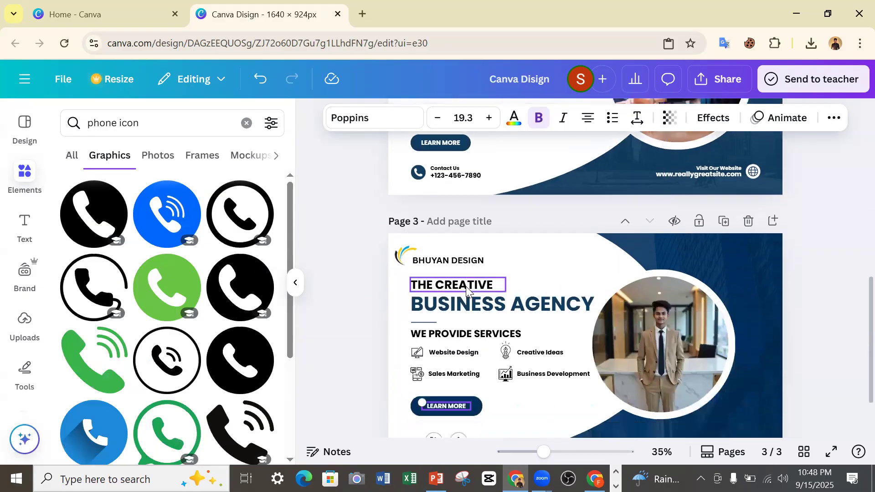
scroll(466, 291, down, 2)
click(240, 287)
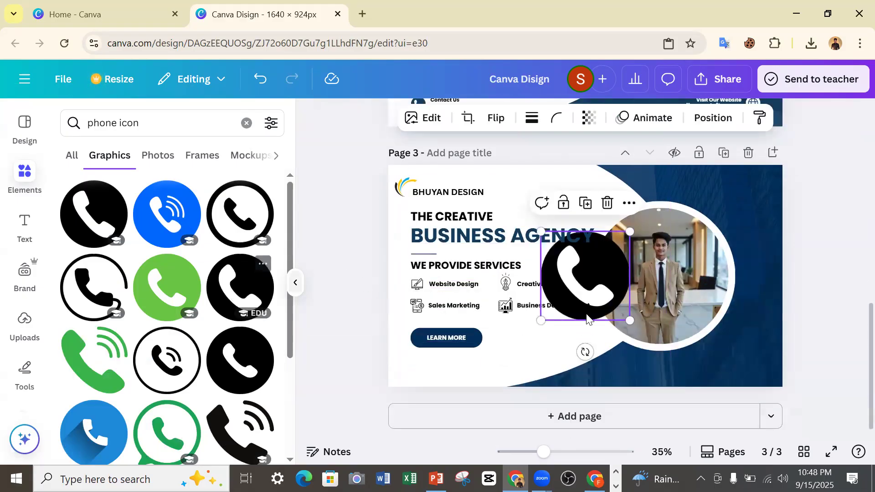
drag(630, 320, 422, 410)
click(357, 395)
Bring the "Contact Us" text from page 2 onto page 3 and place it beside the phone icon.
scroll(461, 260, up, 2)
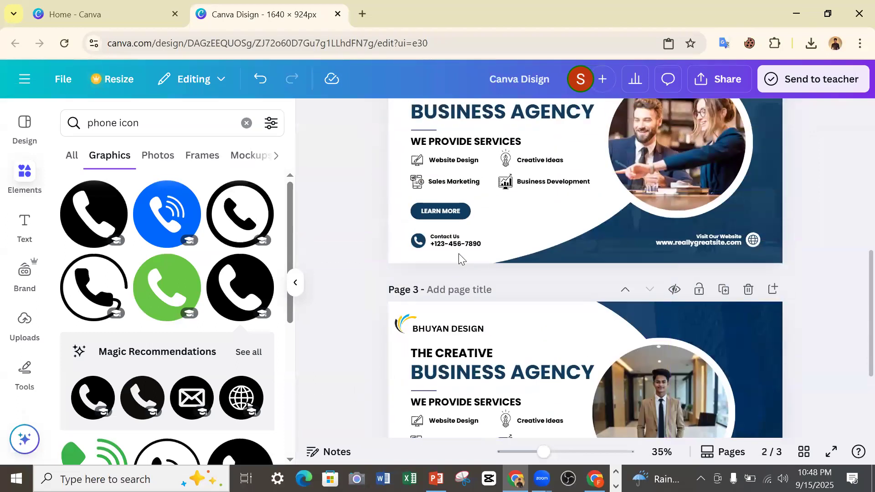
click(448, 237)
drag(458, 269, 487, 364)
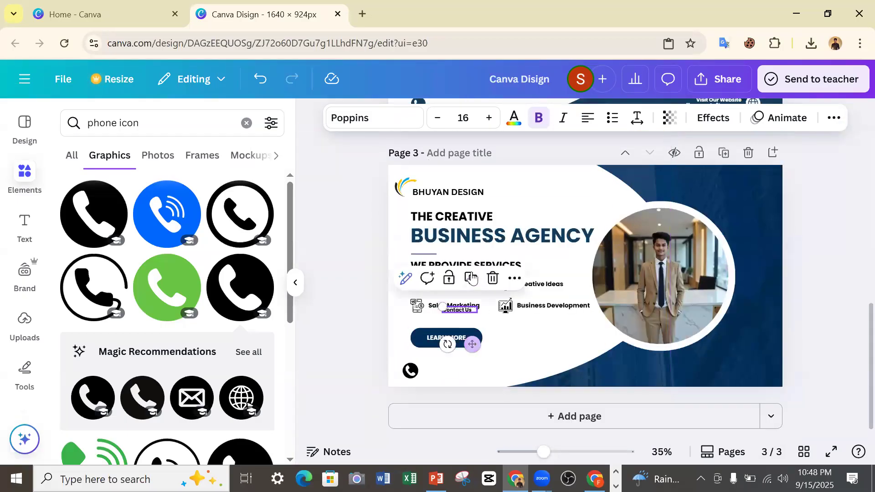
click(485, 305)
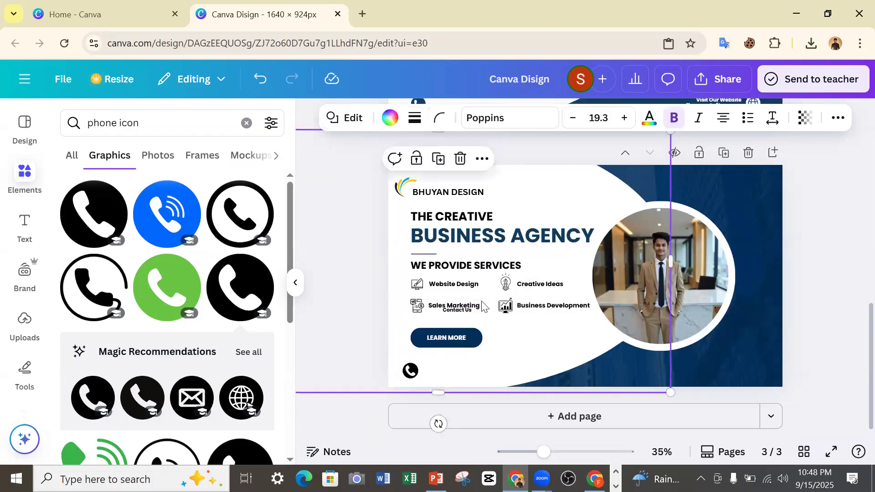
click(469, 310)
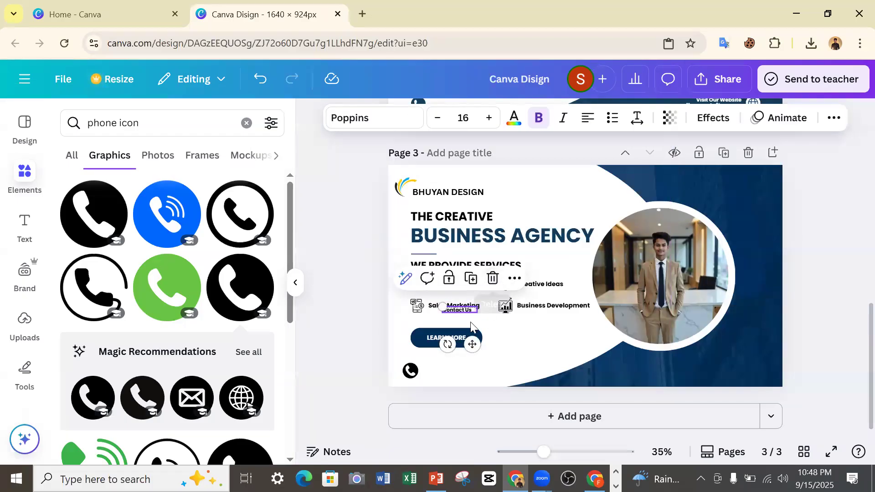
drag(472, 344, 451, 401)
Recolour the phone icon's black circle with the medium dark blue from the document colours.
click(412, 371)
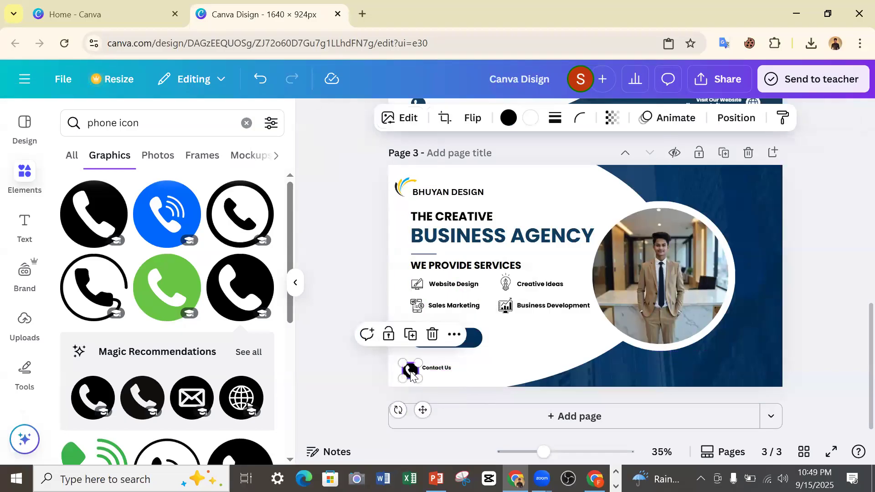
click(509, 118)
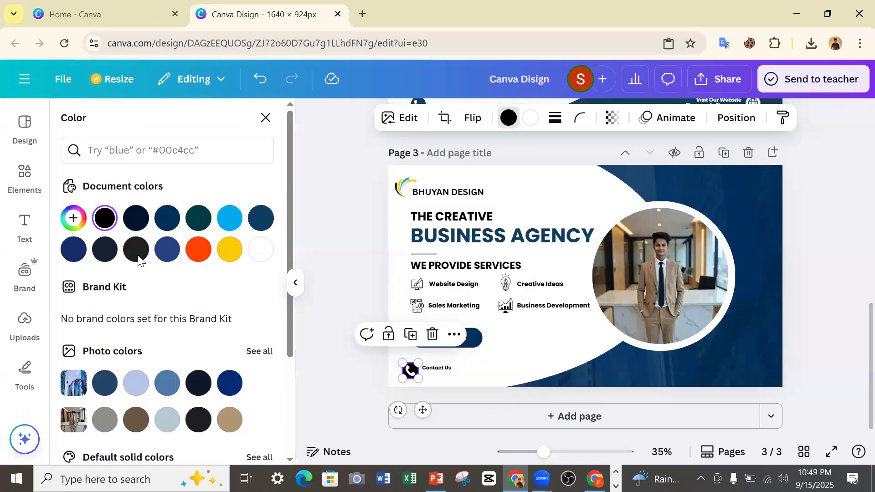
click(168, 249)
click(433, 369)
click(350, 340)
Move the phone number text from page 2 onto page 3 and place it directly beneath "Contact Us".
scroll(350, 340, up, 5)
drag(464, 320, 467, 409)
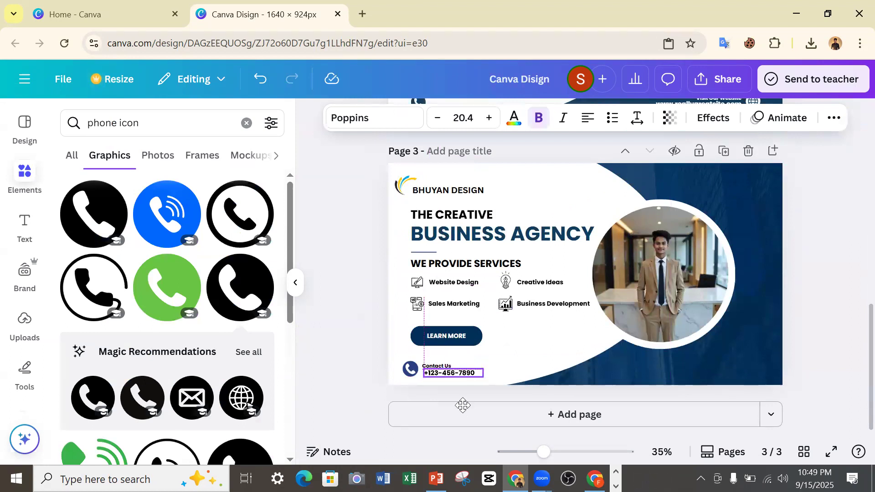
Replace the previous elements search with a search for "website" to find a match for page 2's globe icon.
scroll(741, 312, up, 5)
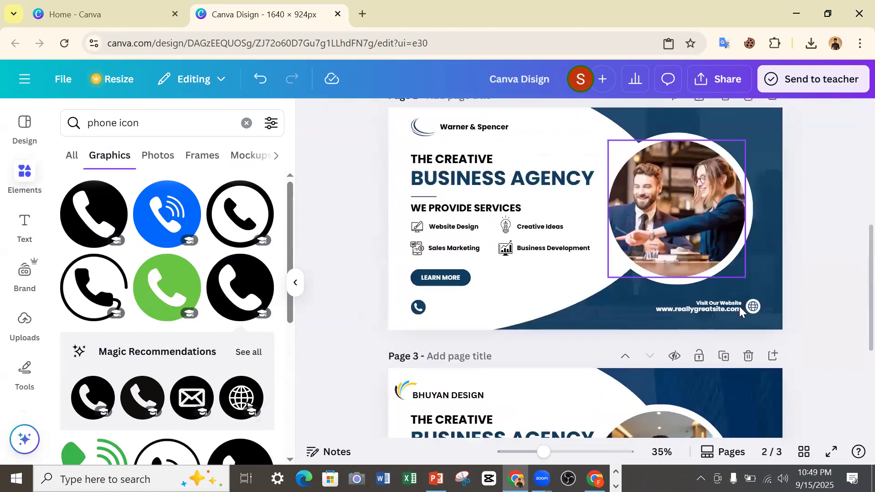
click(763, 312)
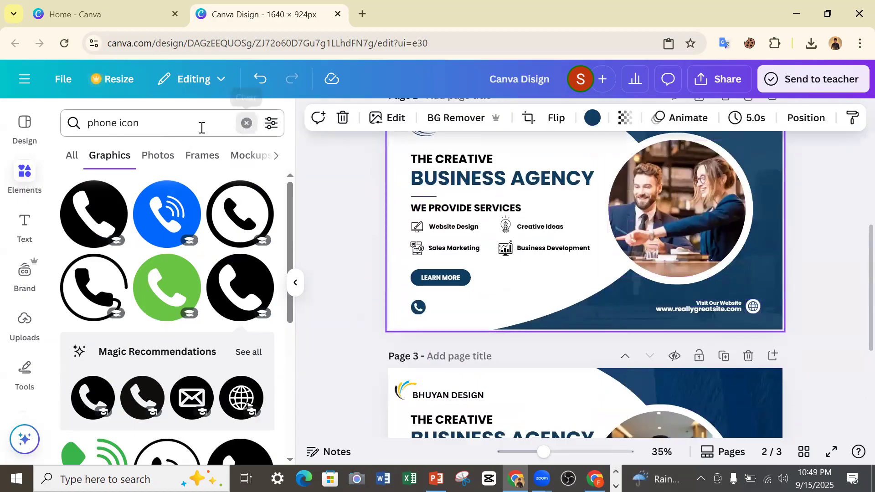
click(246, 123)
text(w)
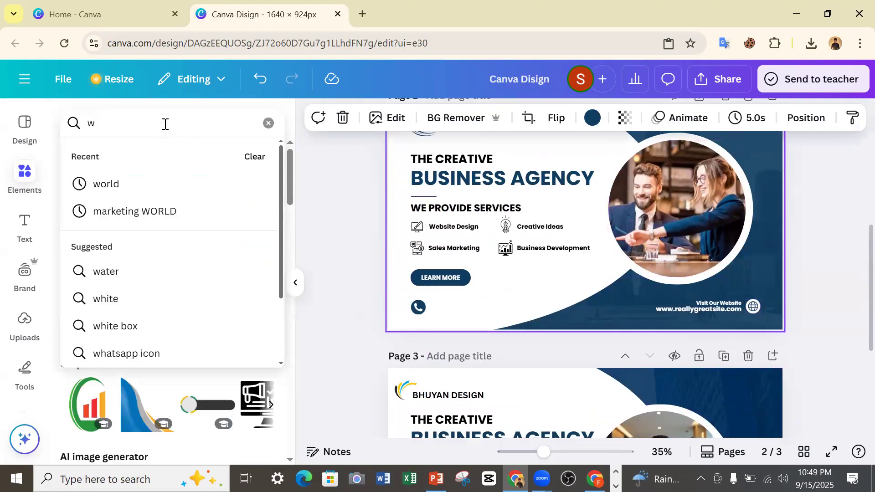
text(ebs)
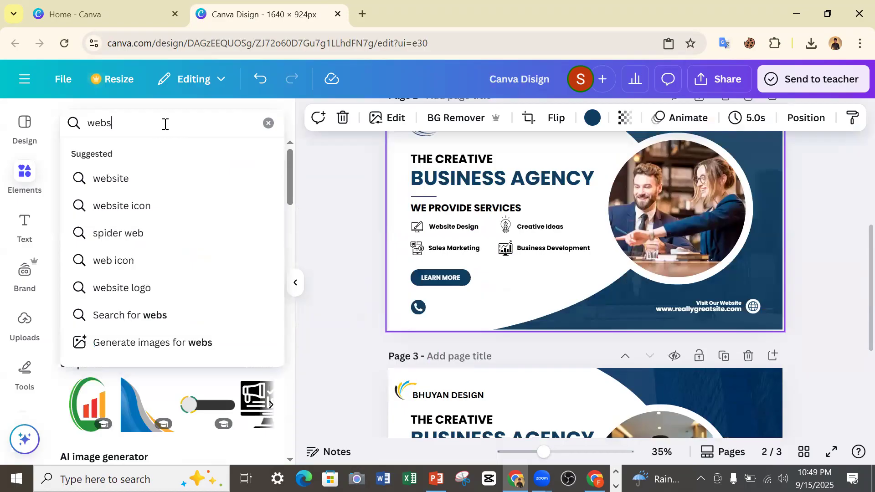
click(127, 177)
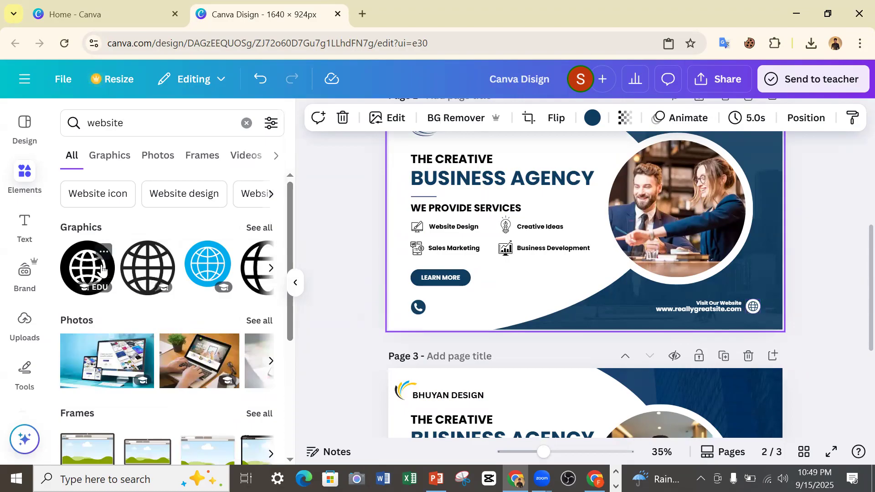
Insert the black circular globe icon on page 3 and recolour it white from the document colours.
click(93, 273)
drag(575, 249, 578, 469)
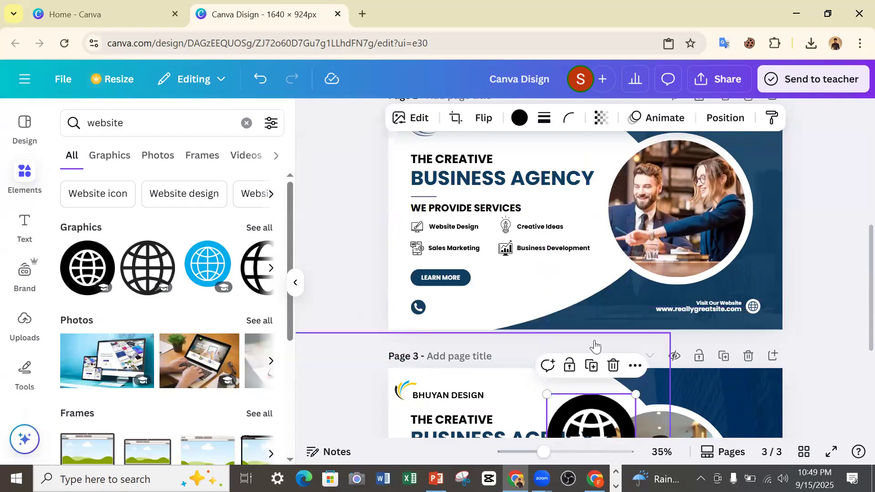
scroll(591, 347, down, 5)
click(520, 120)
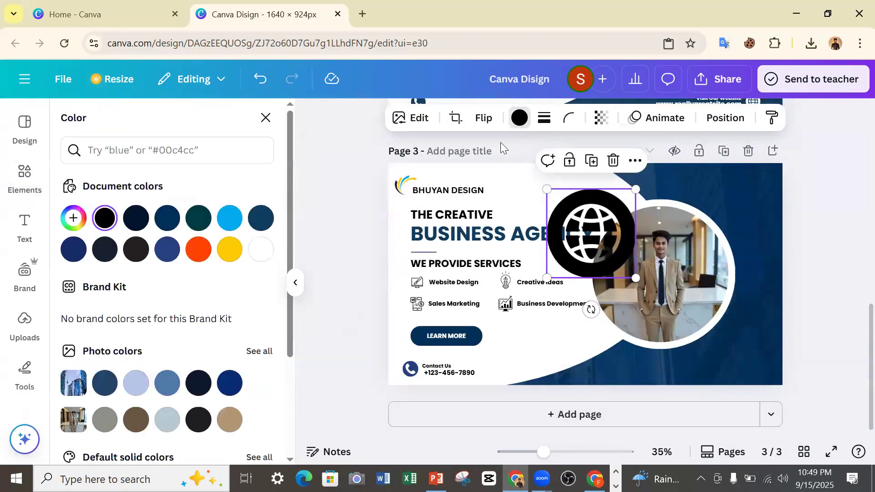
click(260, 249)
Shrink the white globe icon and place it in page 3's lower-right corner, matching the position on page 2.
drag(635, 278, 728, 350)
drag(731, 384, 703, 406)
scroll(703, 401, up, 3)
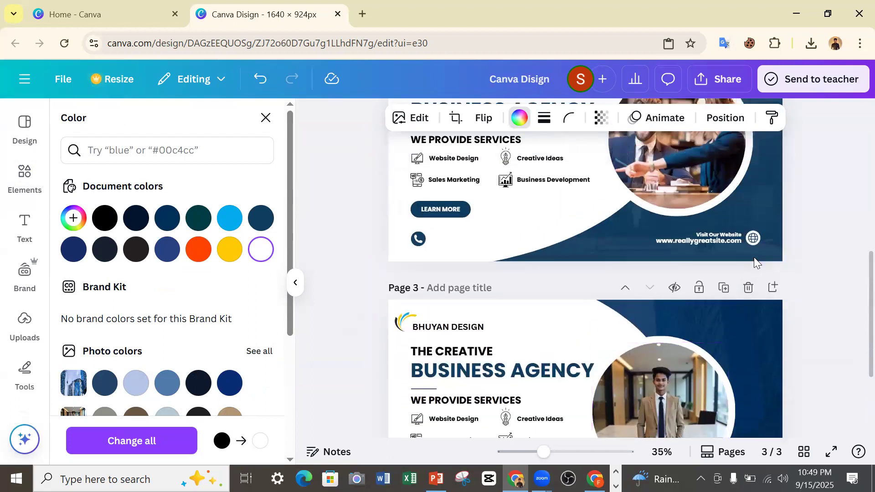
scroll(728, 291, down, 3)
drag(705, 408, 754, 409)
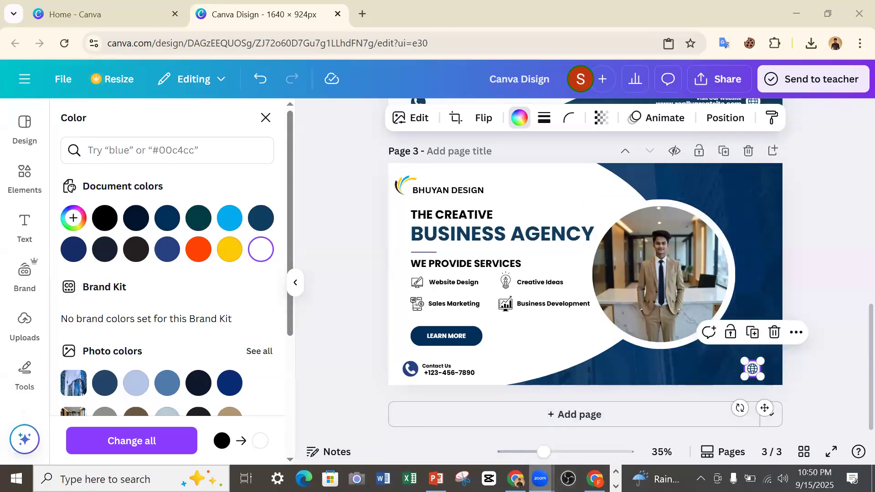
Switch to the PowerPoint presentation to check the "What We Will Learn" slide, and return to the Canva design.
mouse_move(540, 478)
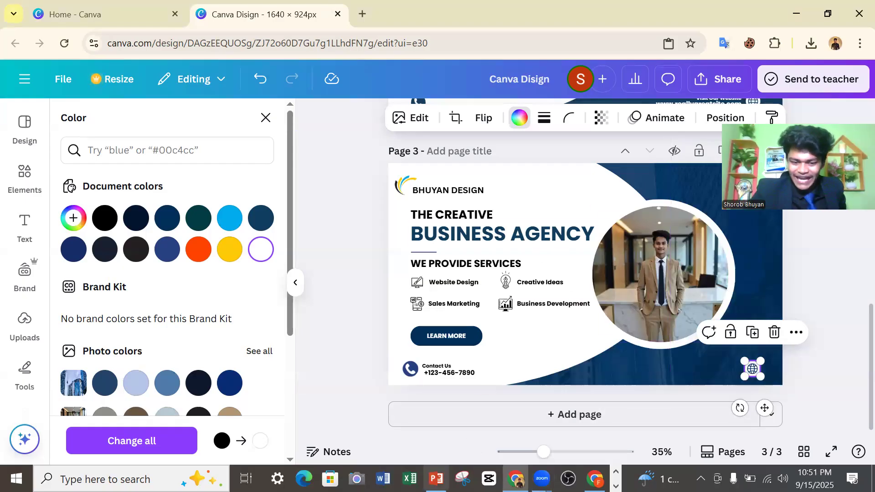
click(436, 479)
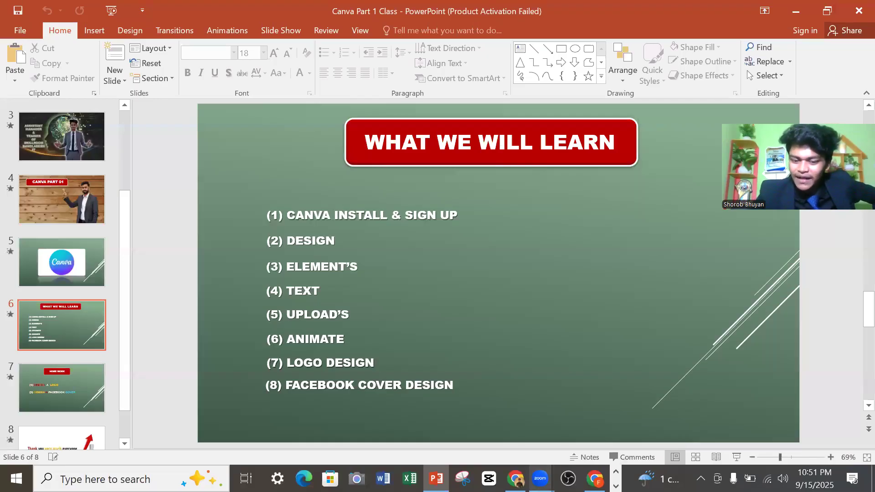
click(515, 478)
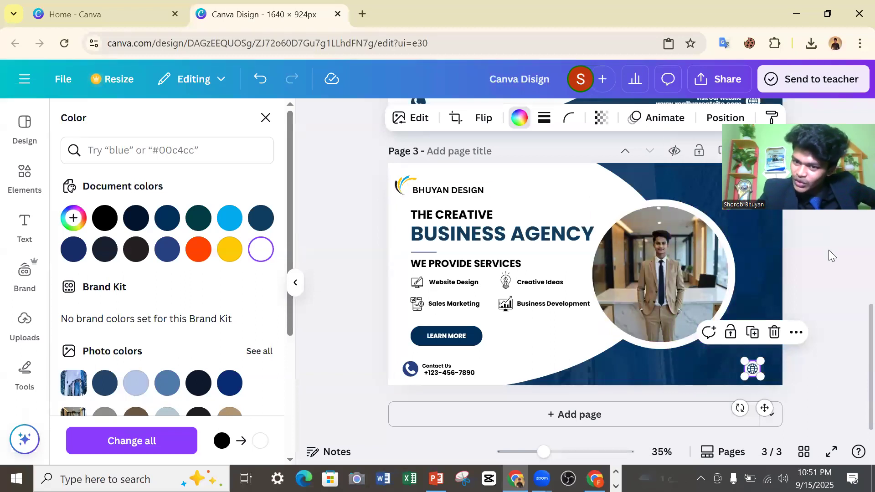
scroll(677, 180, up, 8)
scroll(703, 199, down, 5)
scroll(653, 199, down, 2)
scroll(653, 200, up, 5)
scroll(655, 202, down, 5)
scroll(655, 202, up, 8)
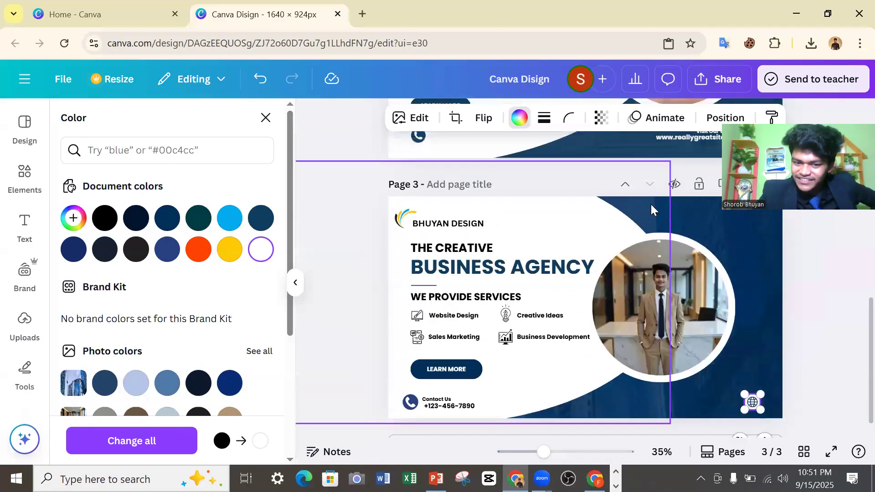
scroll(640, 193, down, 6)
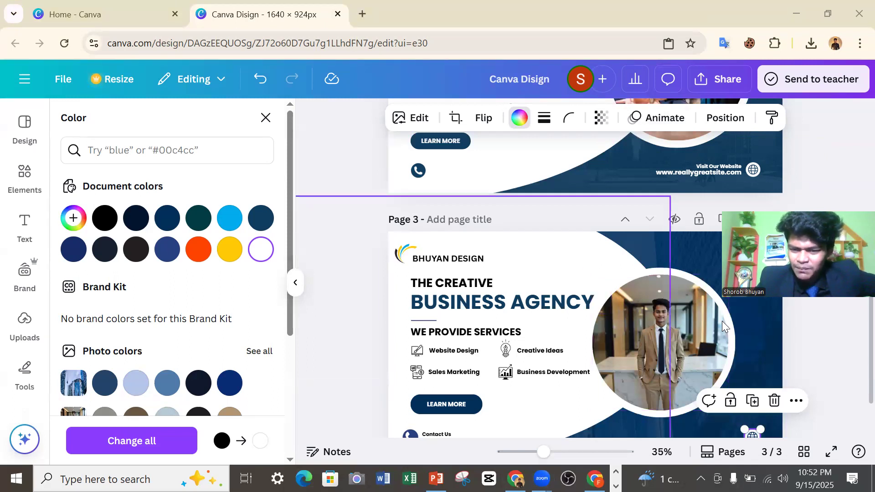
Open the animation options for the circular portrait photo on page 3 and look through the available photo effects.
click(648, 325)
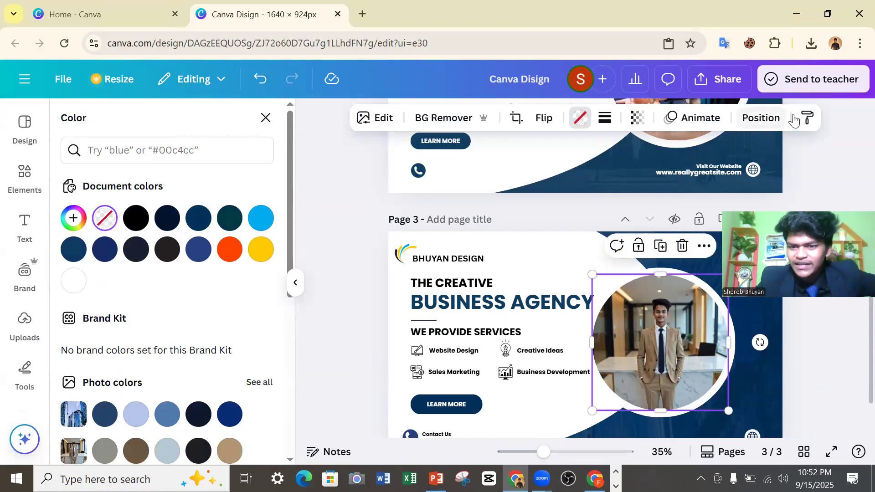
click(365, 130)
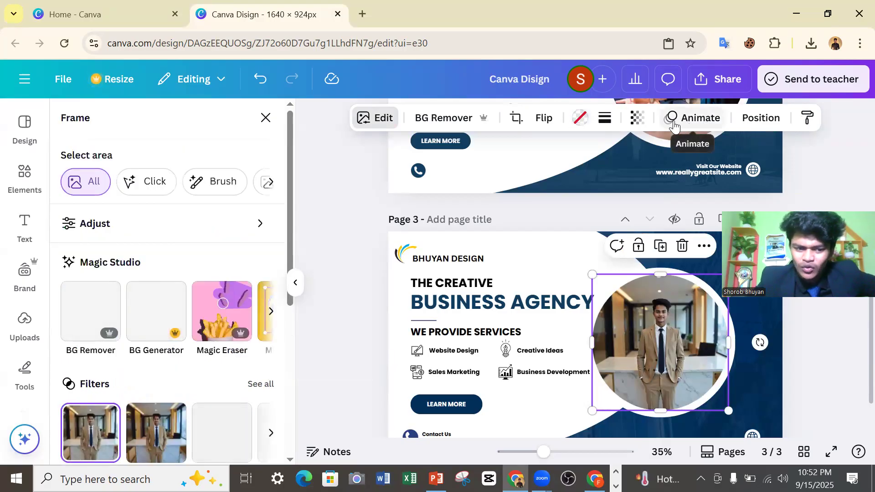
click(266, 119)
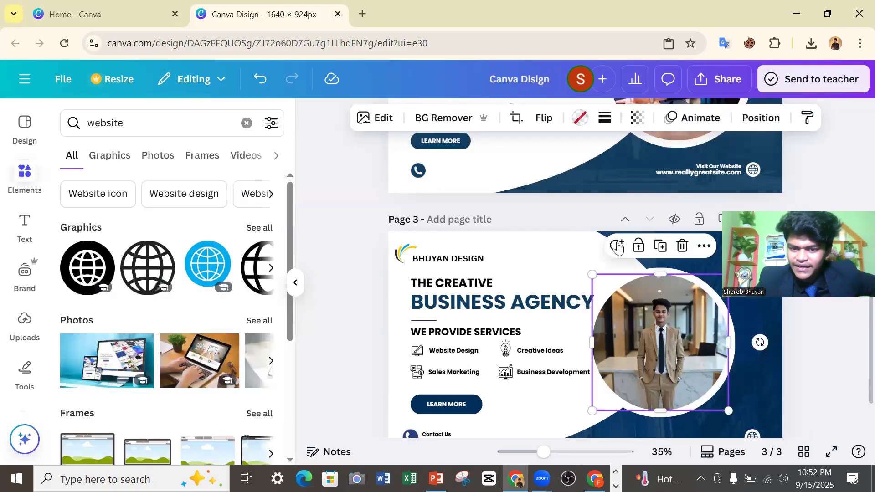
click(695, 130)
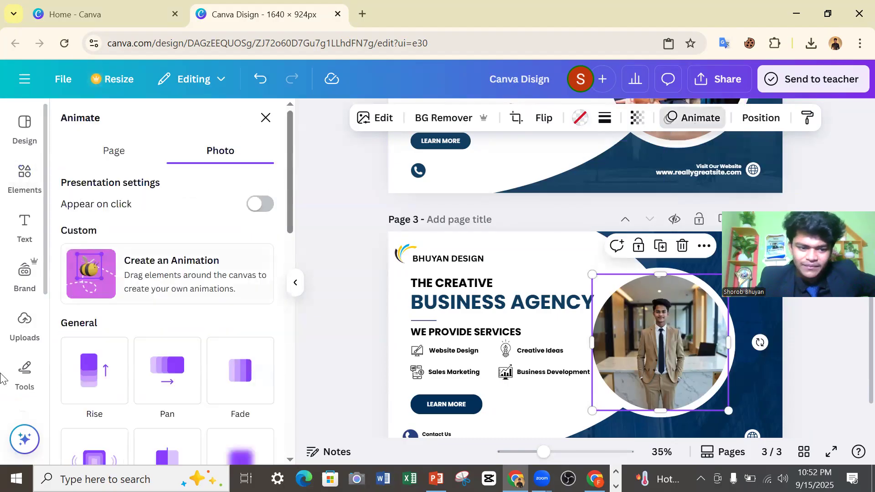
scroll(107, 357, down, 3)
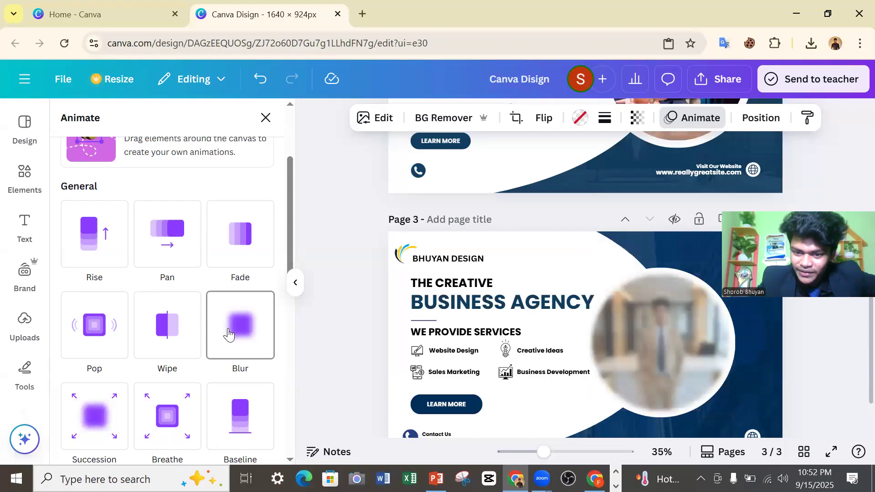
scroll(132, 386, down, 1)
scroll(131, 387, down, 1)
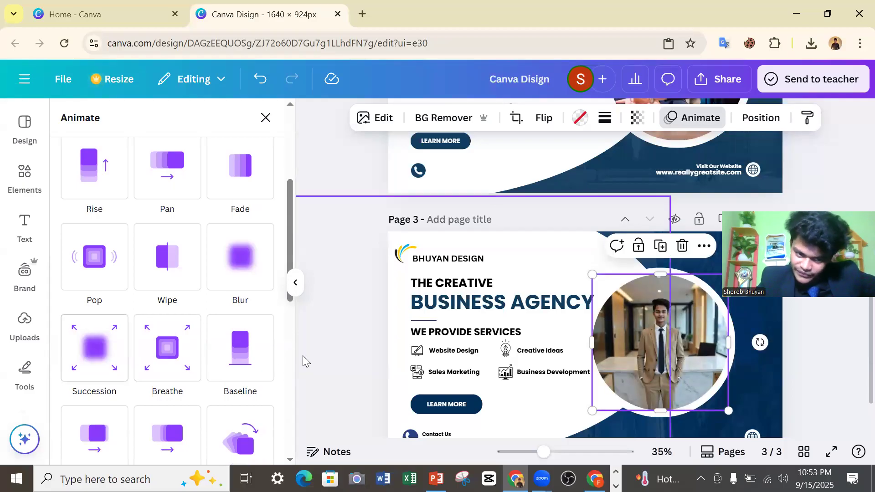
scroll(242, 359, down, 2)
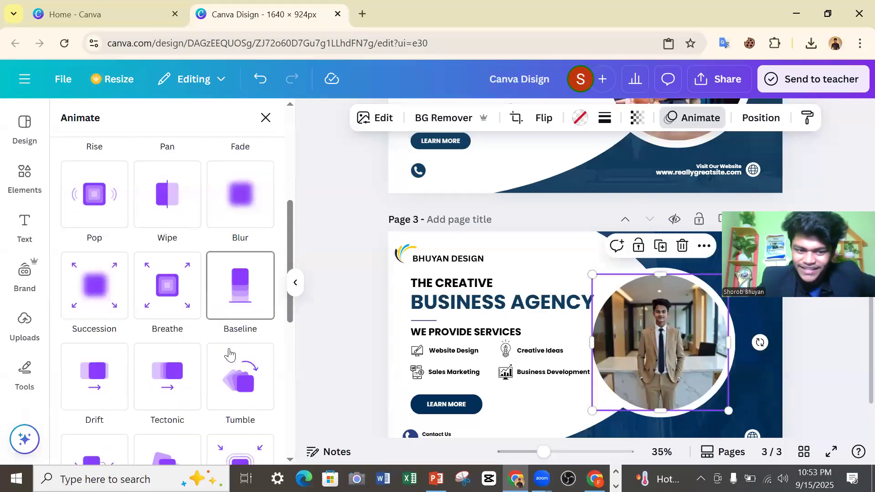
scroll(245, 364, down, 5)
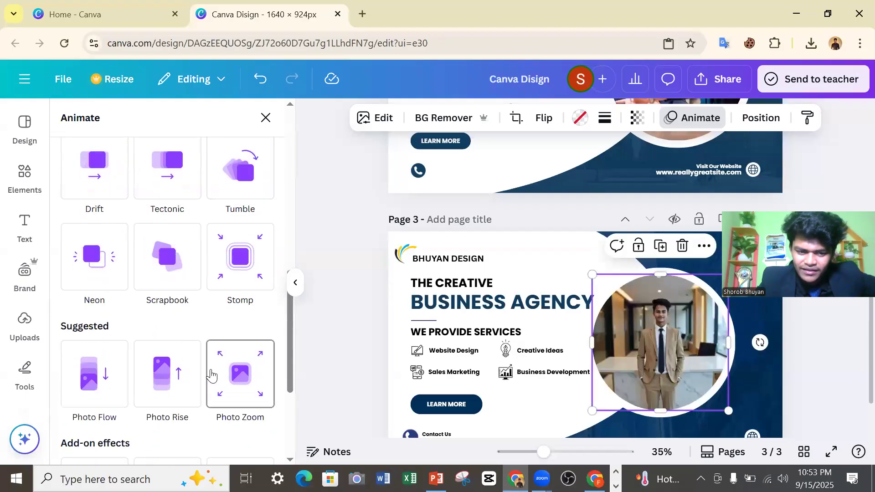
scroll(200, 248, up, 5)
Try the Breathe and Succession animations on the portrait photo and apply Baseline to it.
click(172, 297)
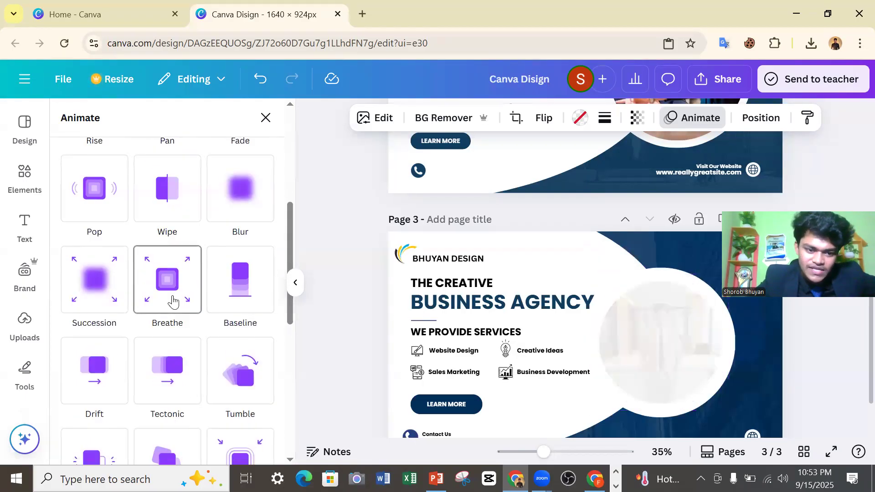
click(113, 294)
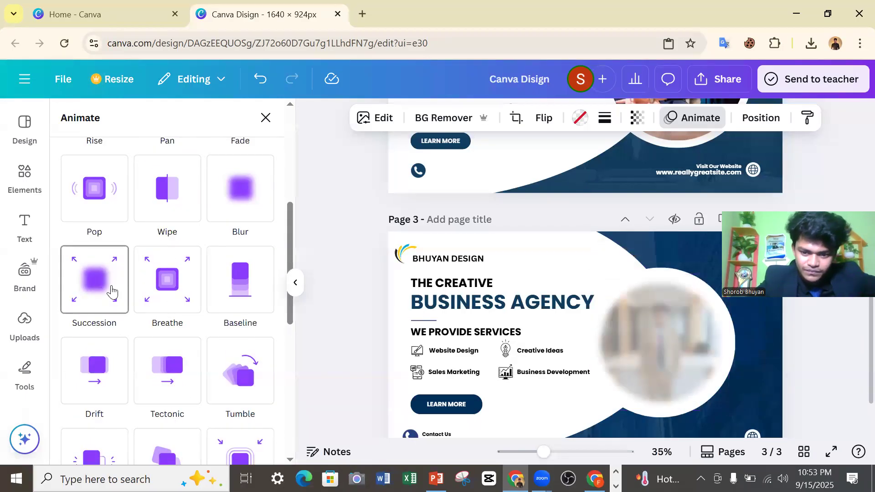
click(242, 280)
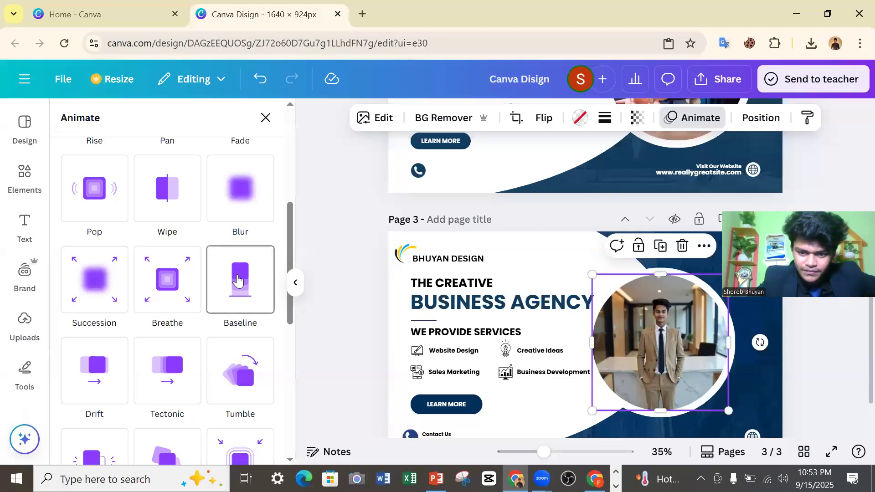
click(256, 284)
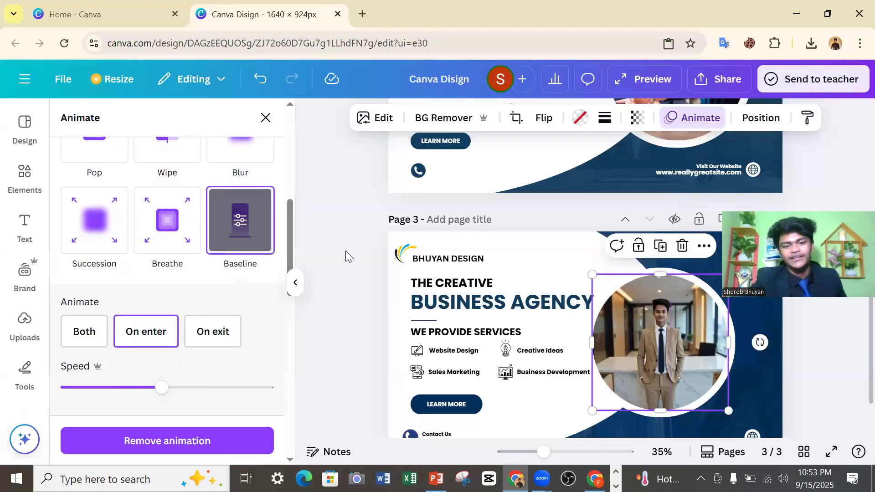
click(348, 219)
click(834, 381)
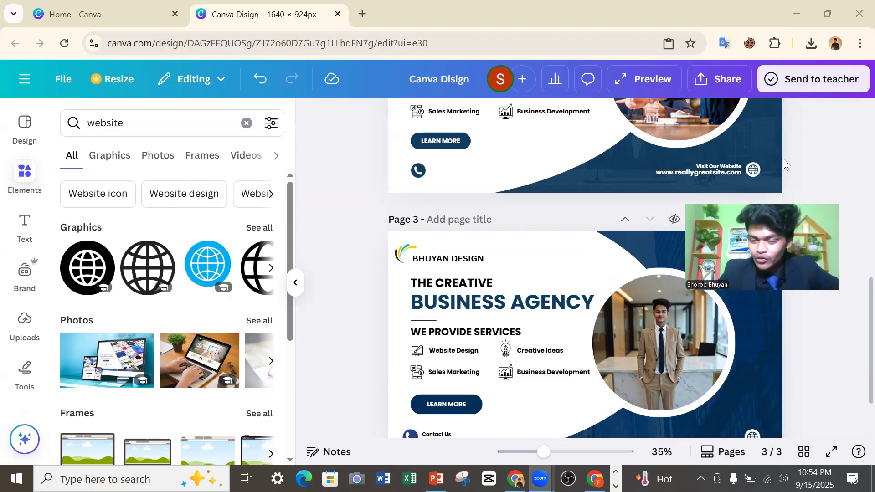
Reduce the speed of the portrait photo's Baseline animation to near the slow end, with the effect set to On enter.
click(677, 302)
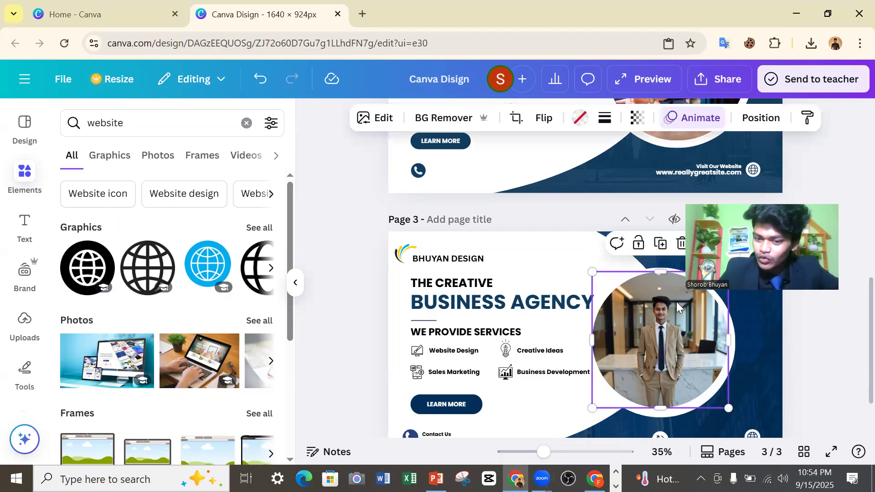
click(694, 117)
scroll(125, 297, down, 5)
scroll(129, 234, up, 5)
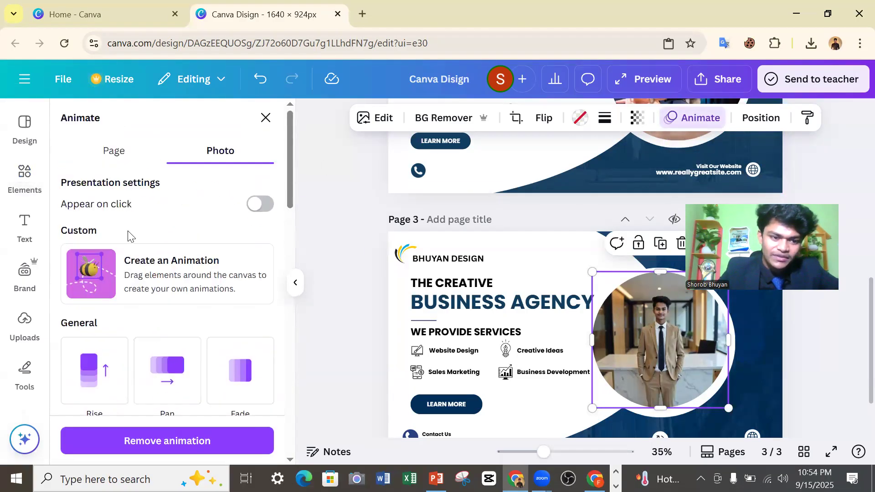
scroll(86, 328, down, 10)
click(148, 318)
scroll(169, 319, up, 6)
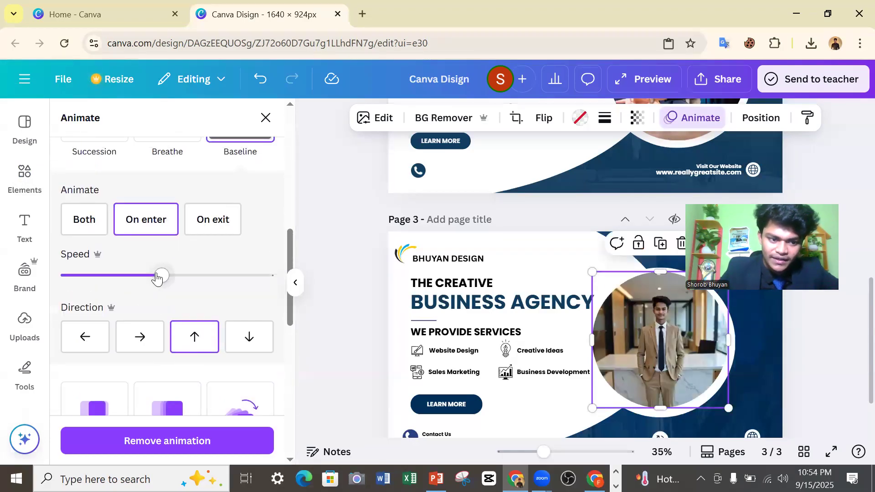
drag(159, 278, 89, 276)
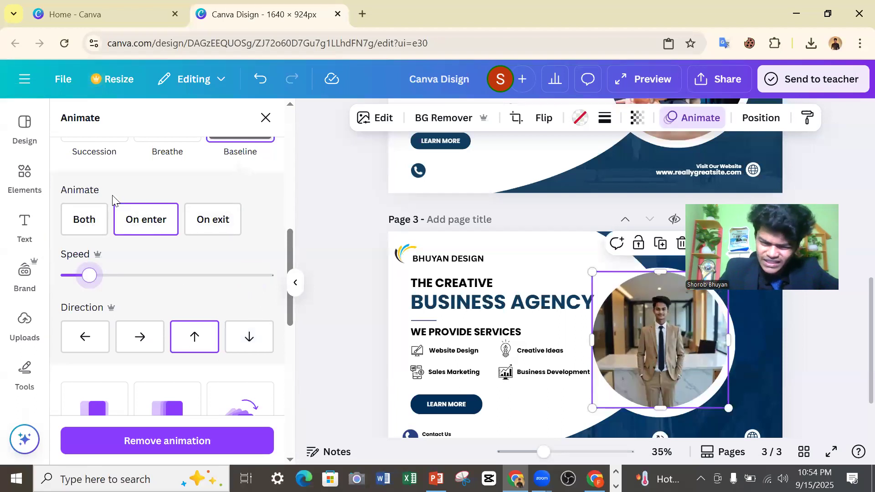
click(124, 211)
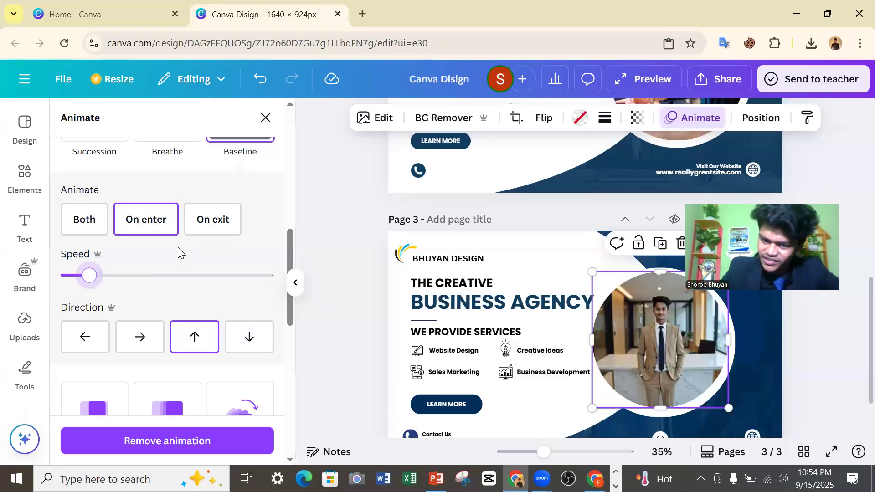
Try the Flicker add-on effect on page 3's circular portrait photo, and remove all animation from it.
scroll(203, 258, up, 8)
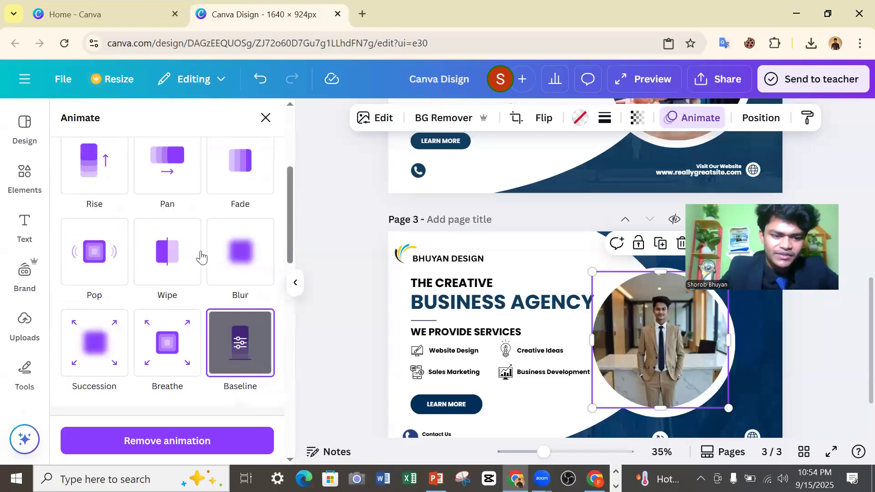
scroll(101, 302, down, 10)
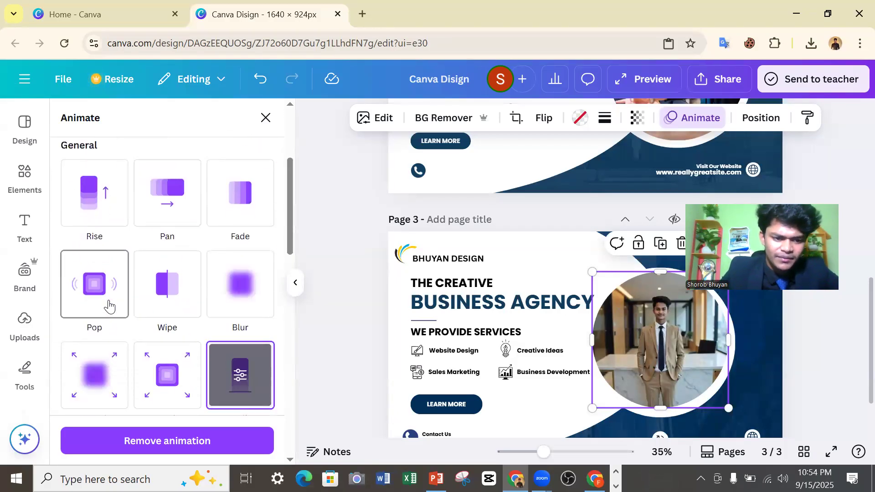
scroll(142, 302, down, 4)
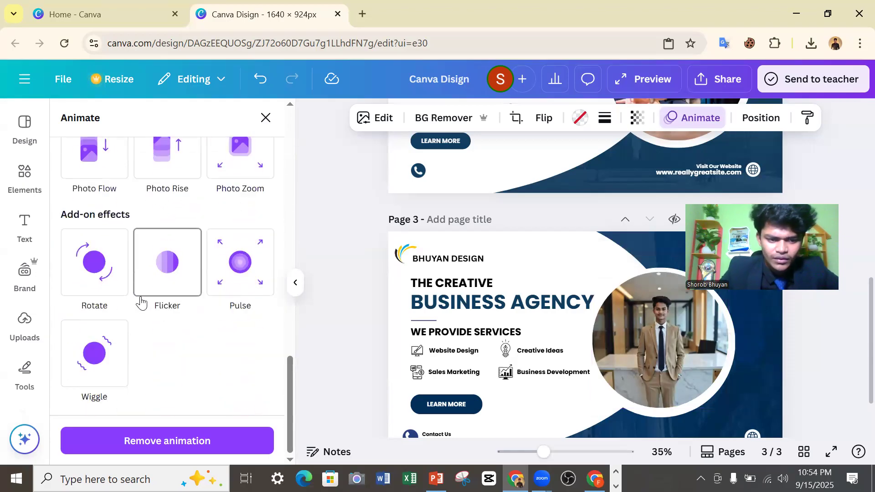
drag(697, 351, 695, 351)
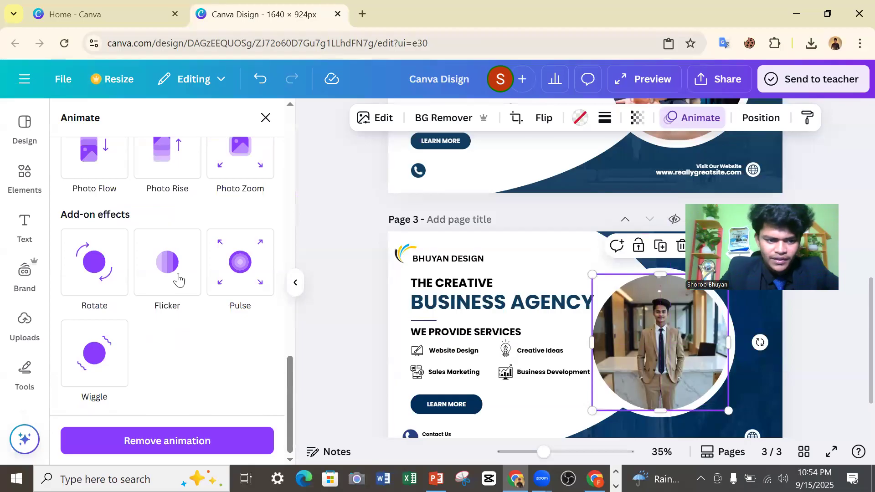
click(177, 278)
click(176, 441)
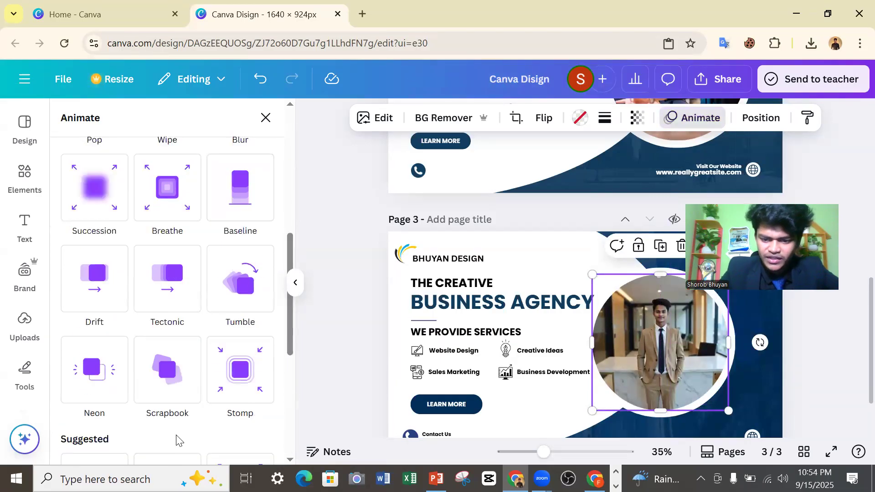
click(698, 118)
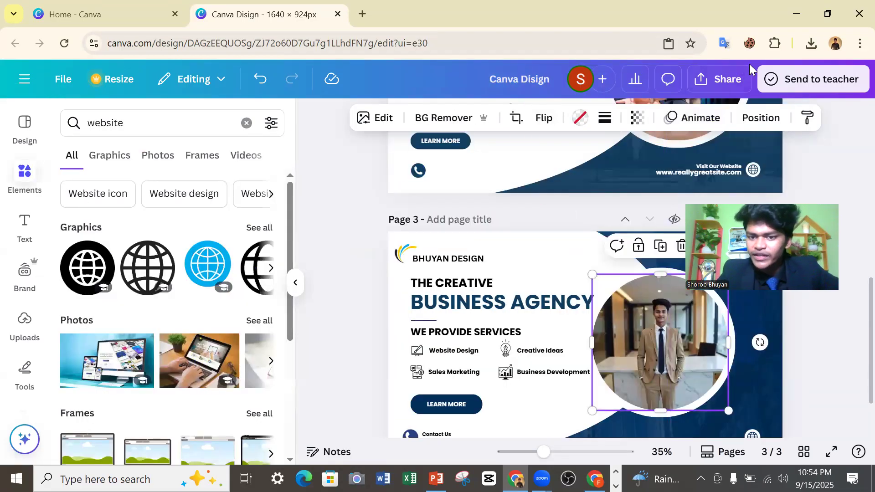
Check the design's download settings with the PNG size raised to 3.125, and review the available file types from JPG to PPTX.
click(729, 80)
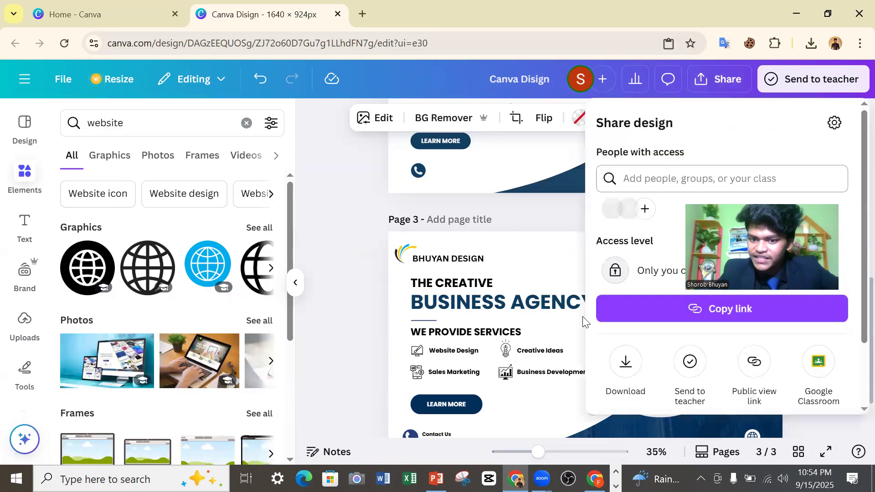
click(626, 363)
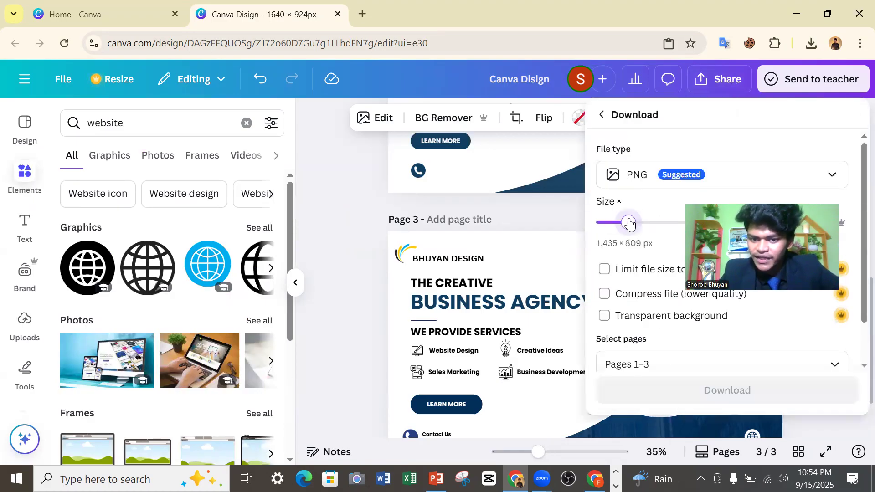
drag(635, 224, 858, 230)
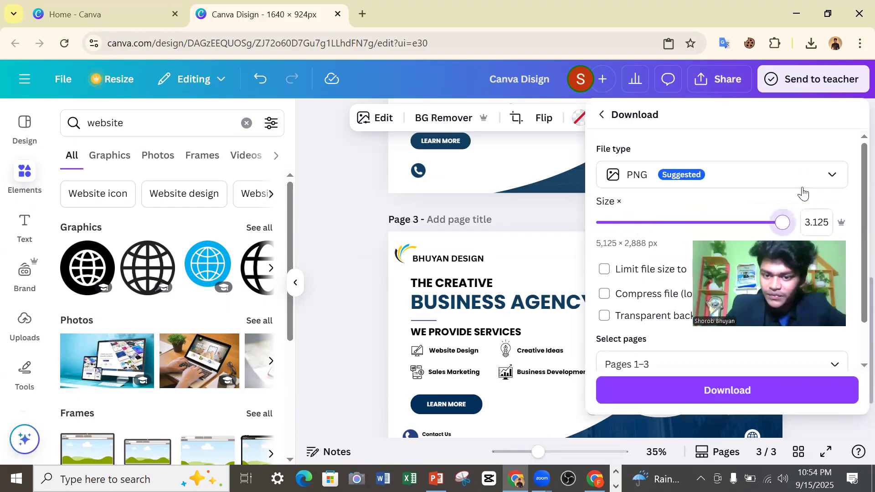
click(831, 178)
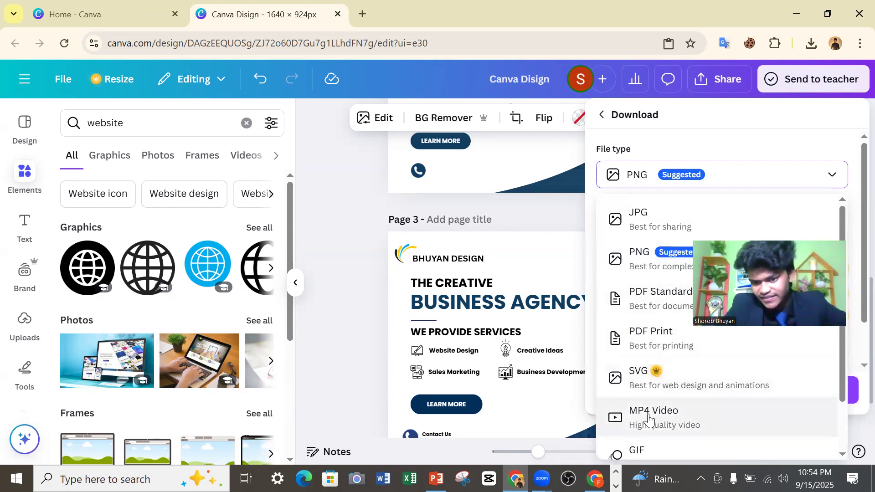
scroll(682, 406, down, 2)
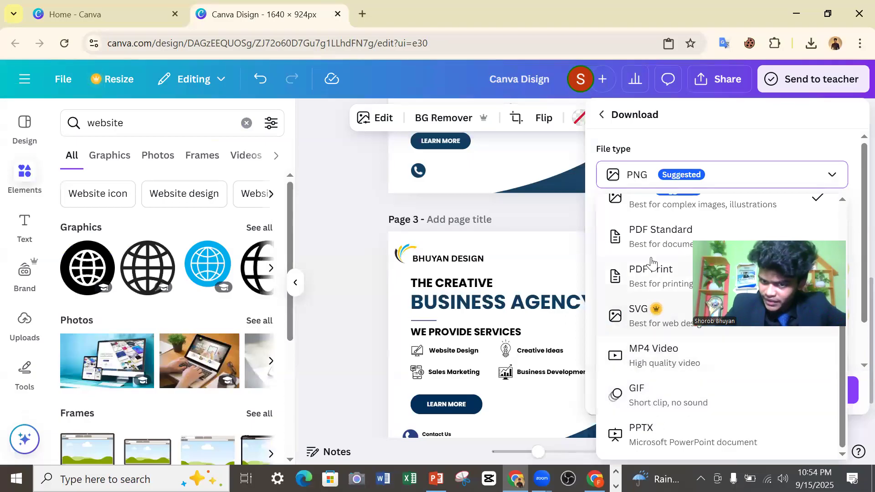
scroll(628, 315, up, 2)
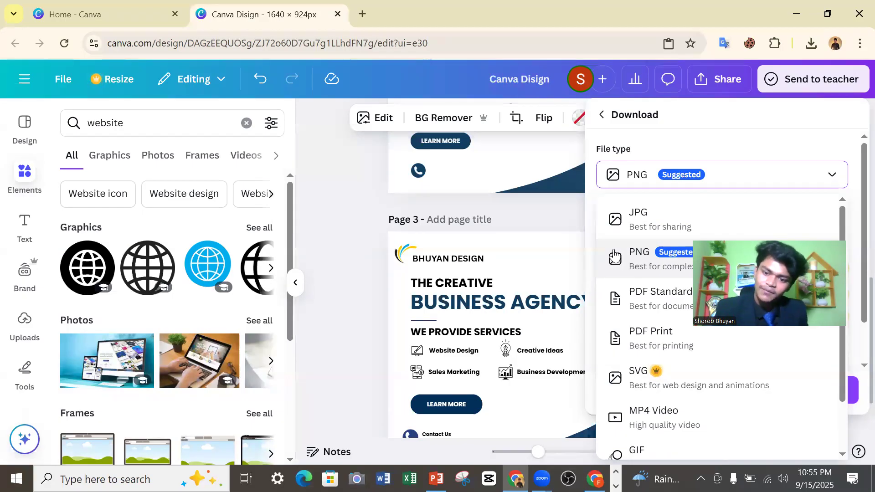
click(575, 197)
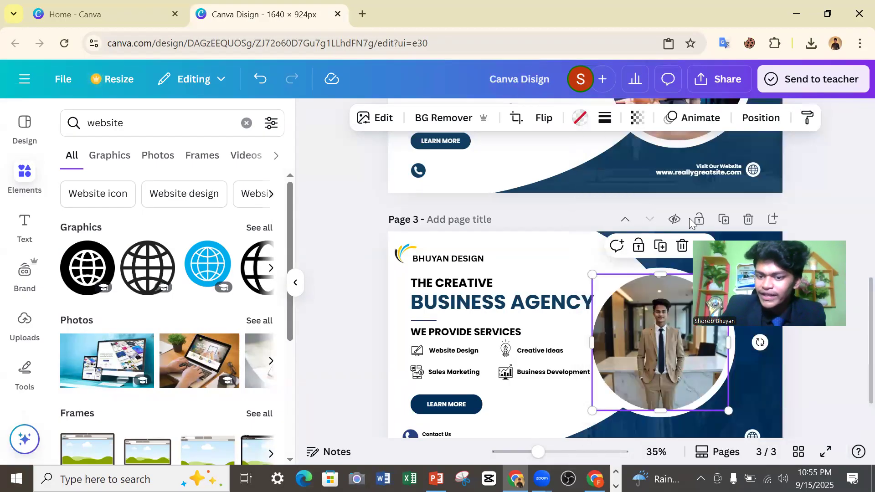
click(689, 219)
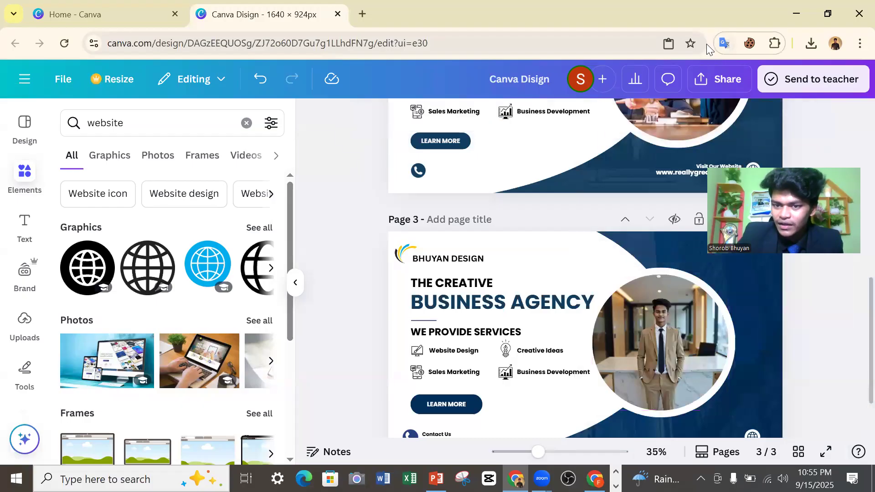
Download pages 1–3 as PNG files at the enlarged size of 5,125 × 2,888 px.
click(709, 95)
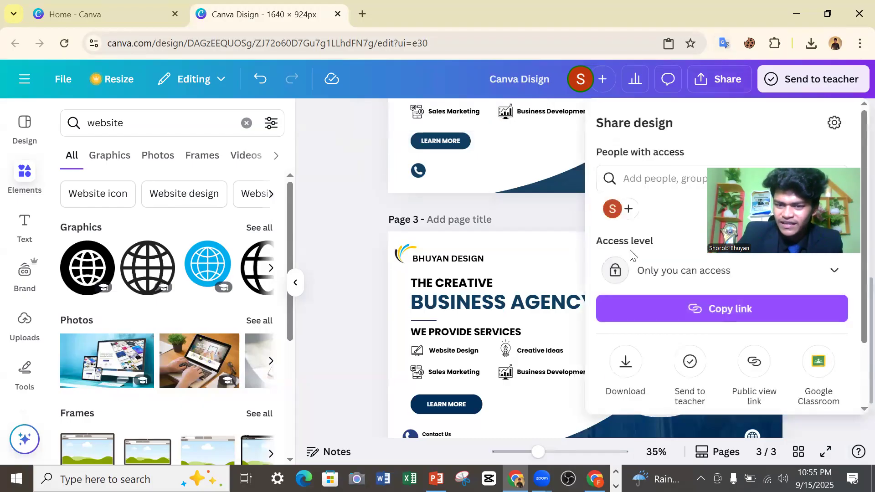
click(640, 360)
drag(633, 223, 838, 299)
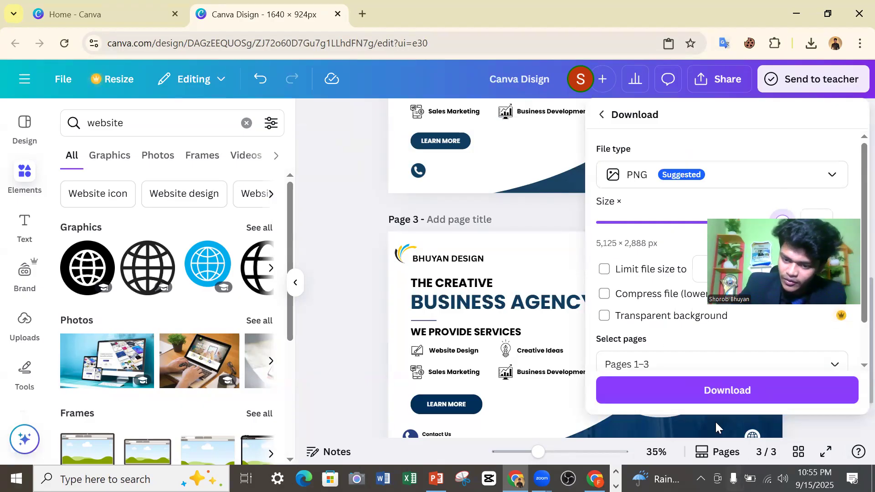
click(743, 383)
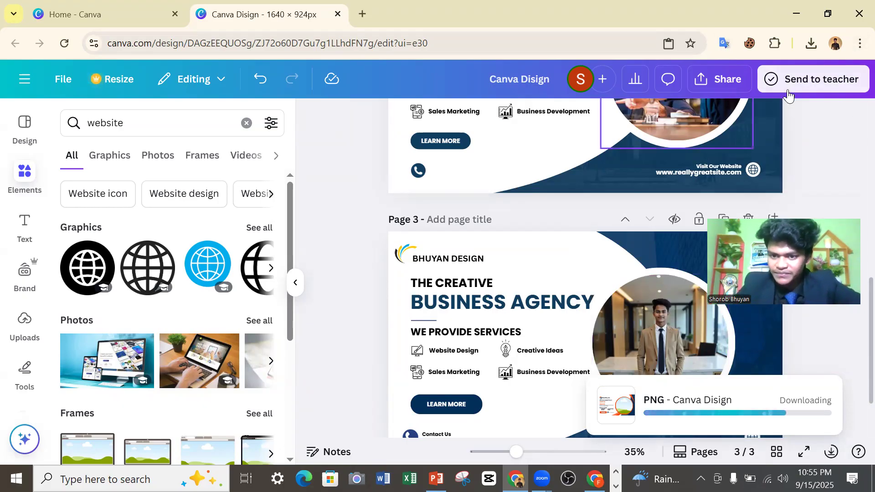
scroll(763, 143, up, 10)
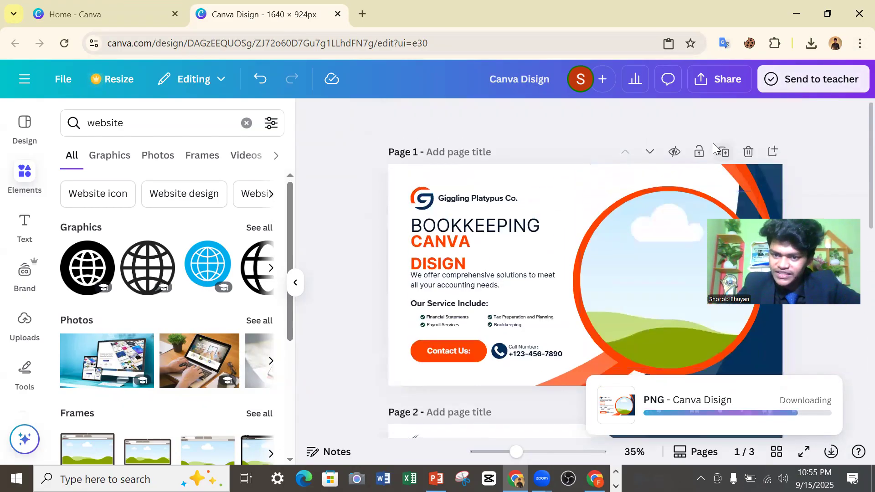
scroll(712, 157, down, 10)
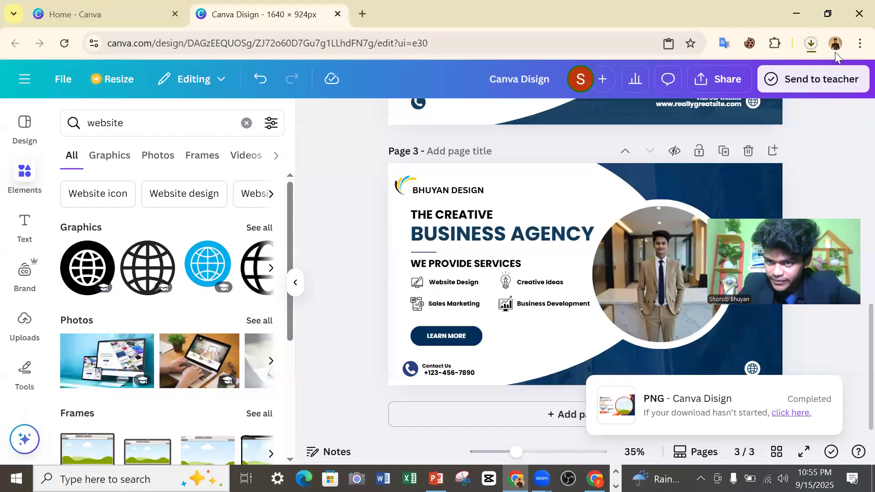
Check the browser's recent downloads for the exported design, and switch to the PowerPoint presentation.
click(808, 43)
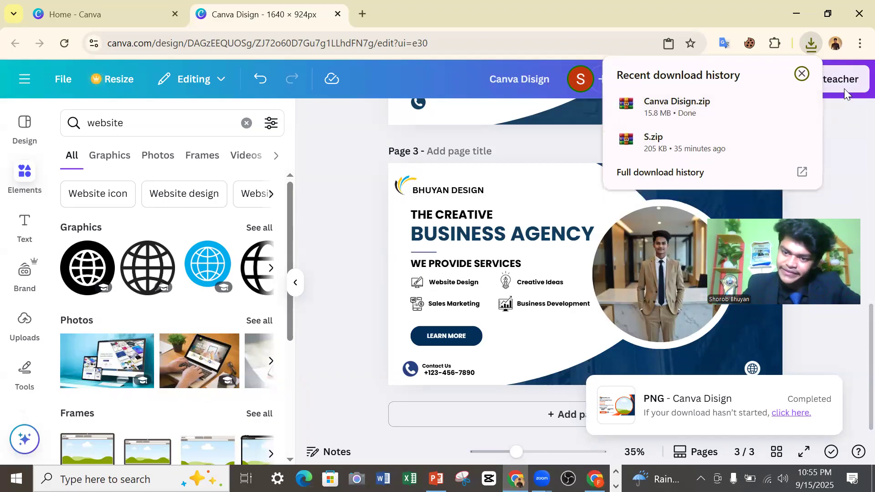
click(802, 74)
click(796, 13)
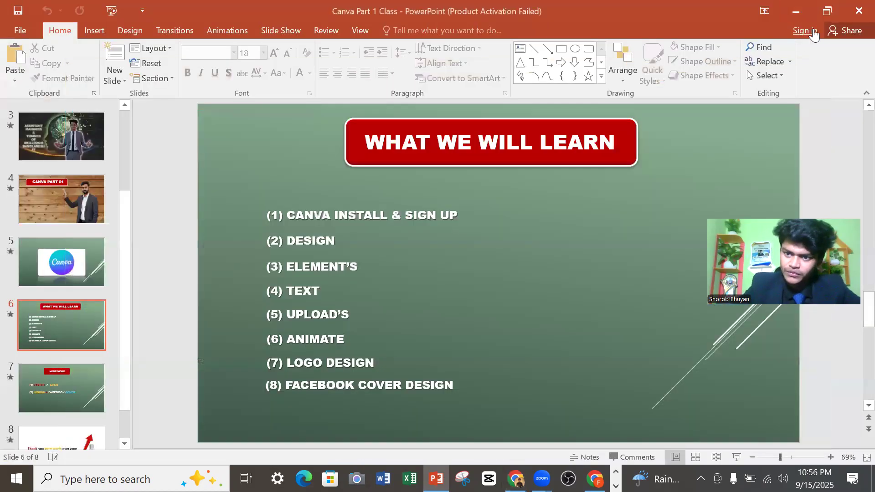